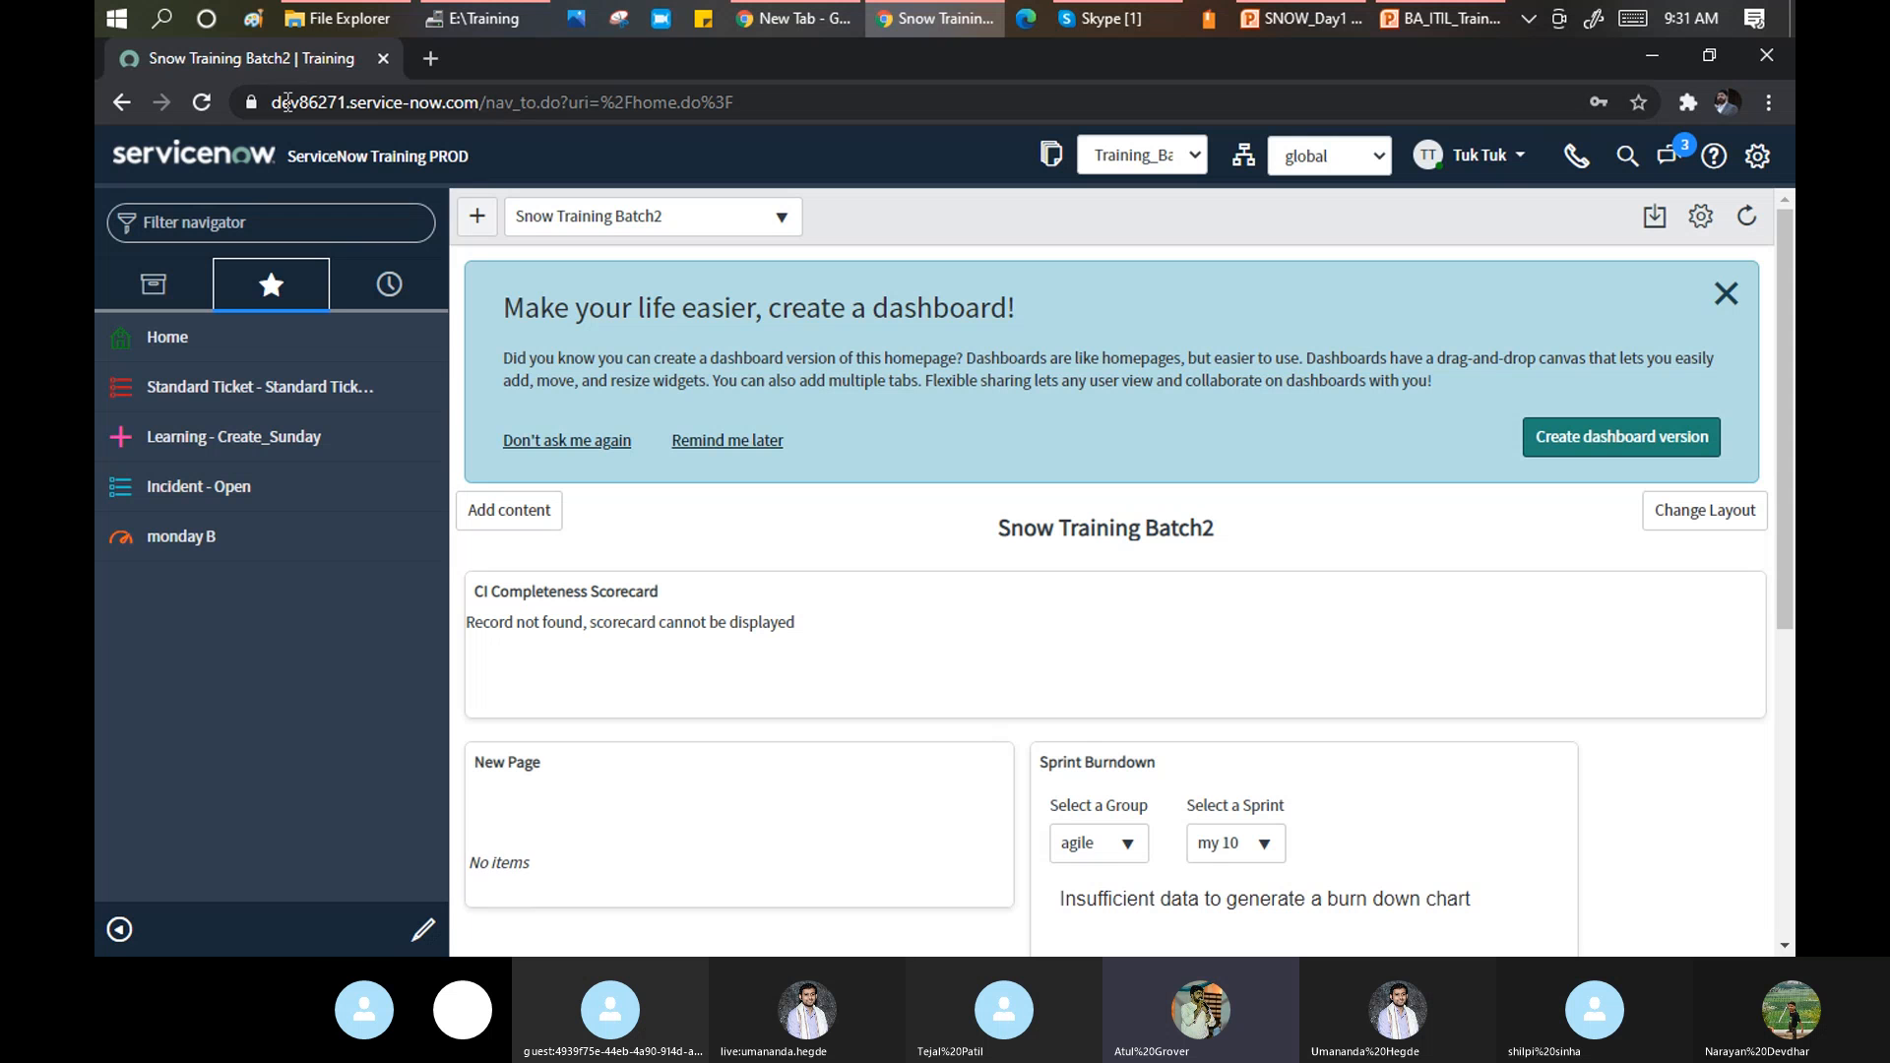
# Highlight the instance name 'dev86271' in the address bar, then switch to the Skype call.
pyautogui.moveTo(272, 102); pyautogui.dragTo(348, 105)
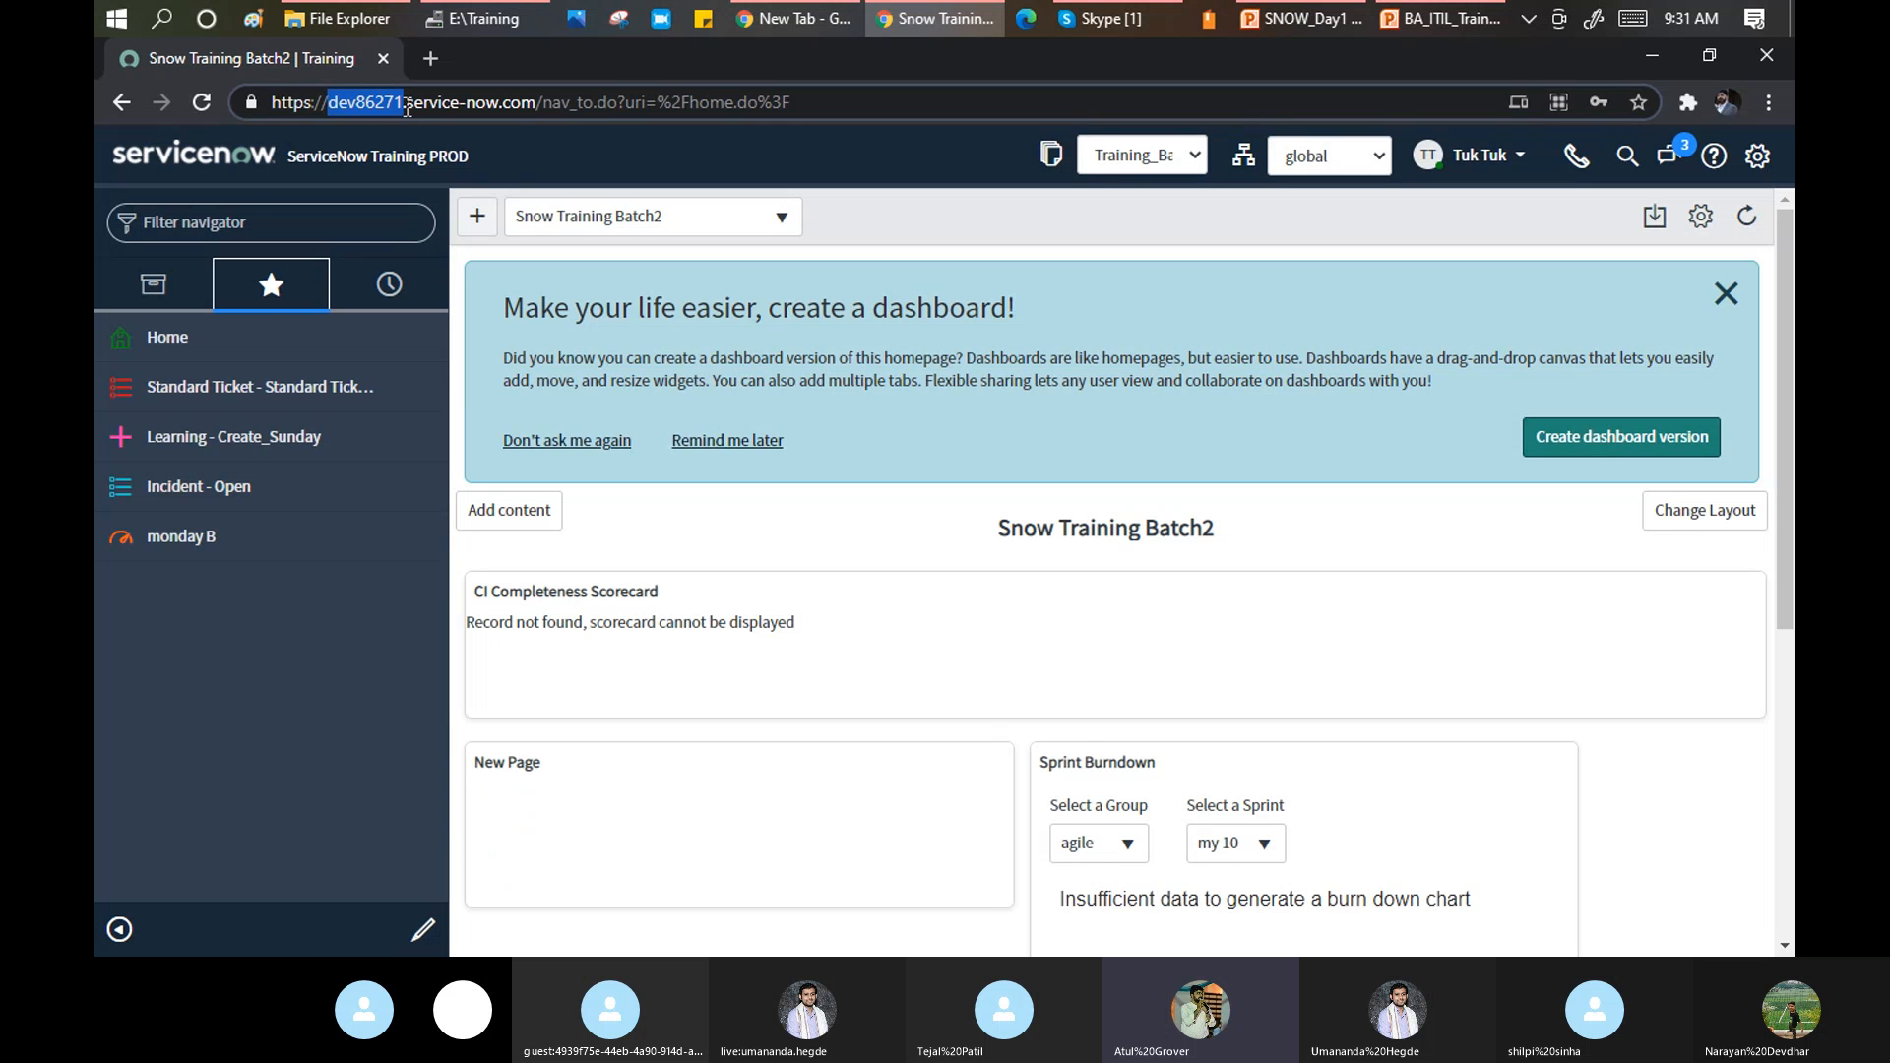
pyautogui.moveTo(403, 103); pyautogui.dragTo(331, 87)
pyautogui.click(1100, 18)
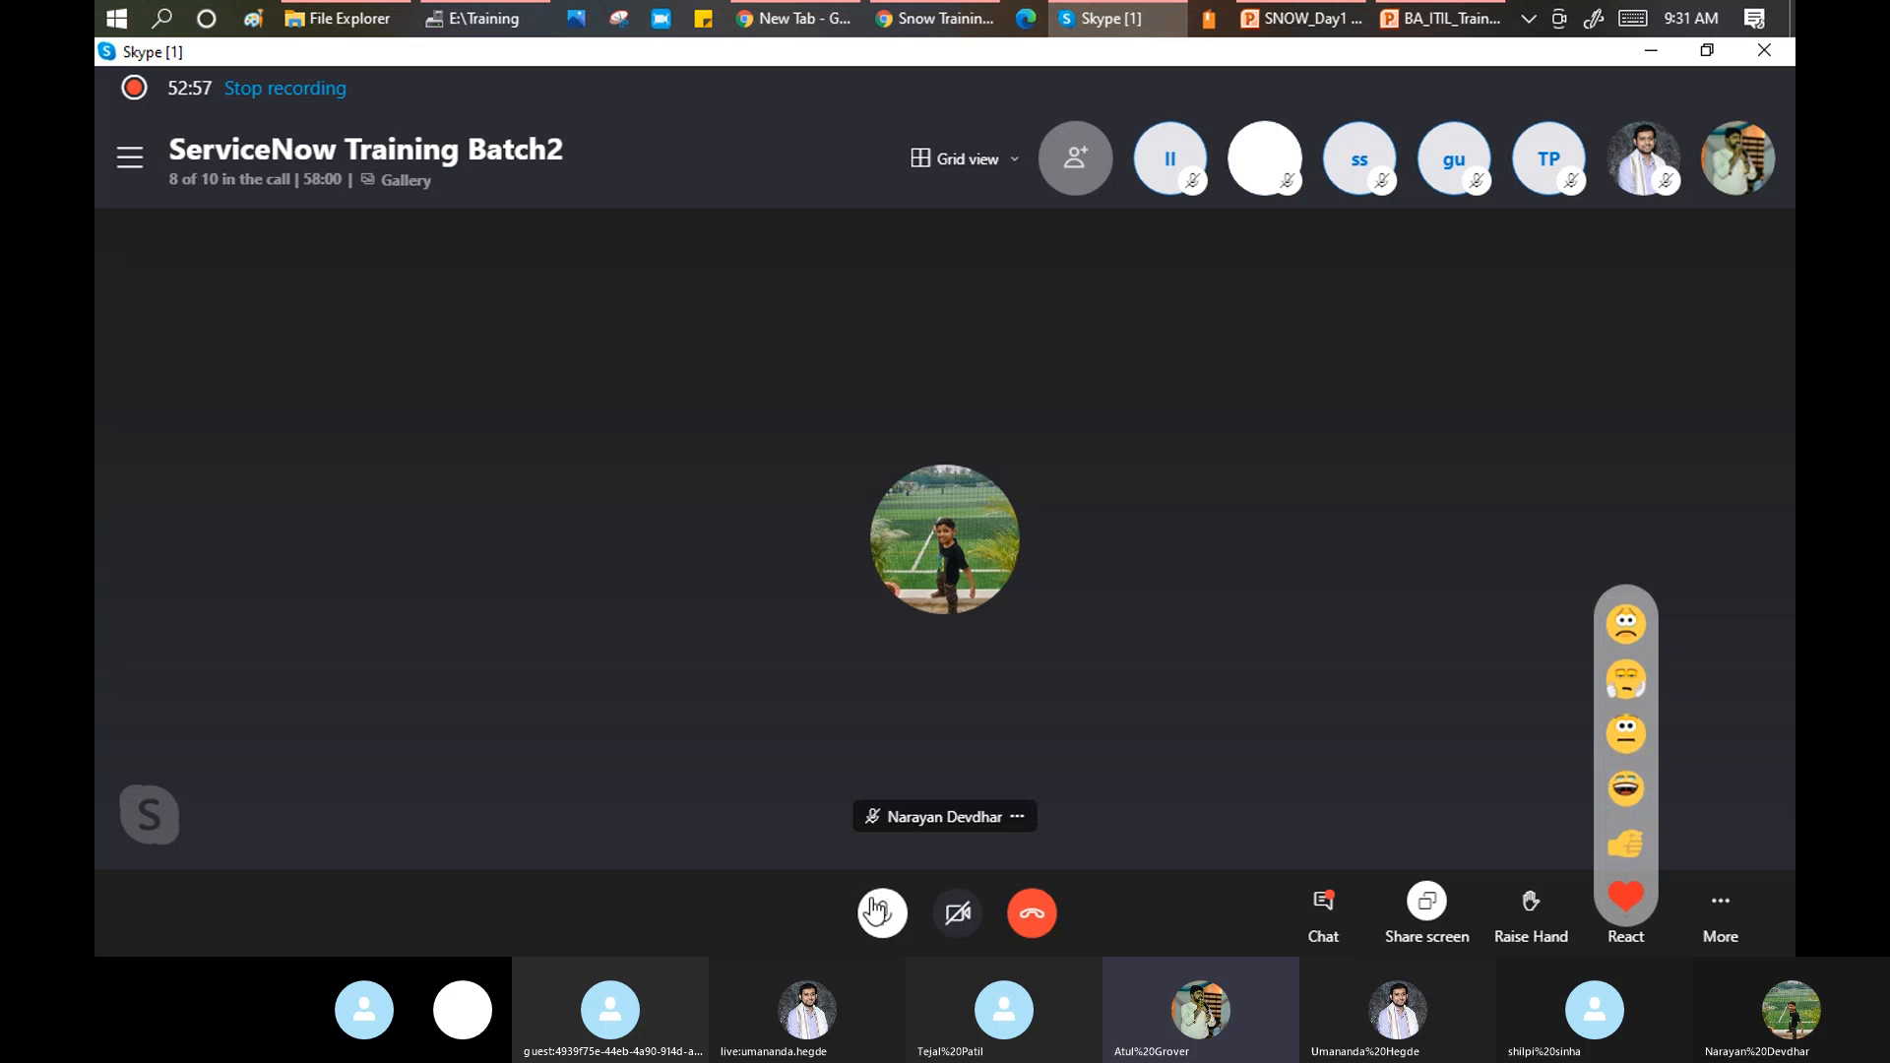
# Mute and later unmute the Skype call microphone, then return to the ServiceNow browser window.
pyautogui.click(877, 914)
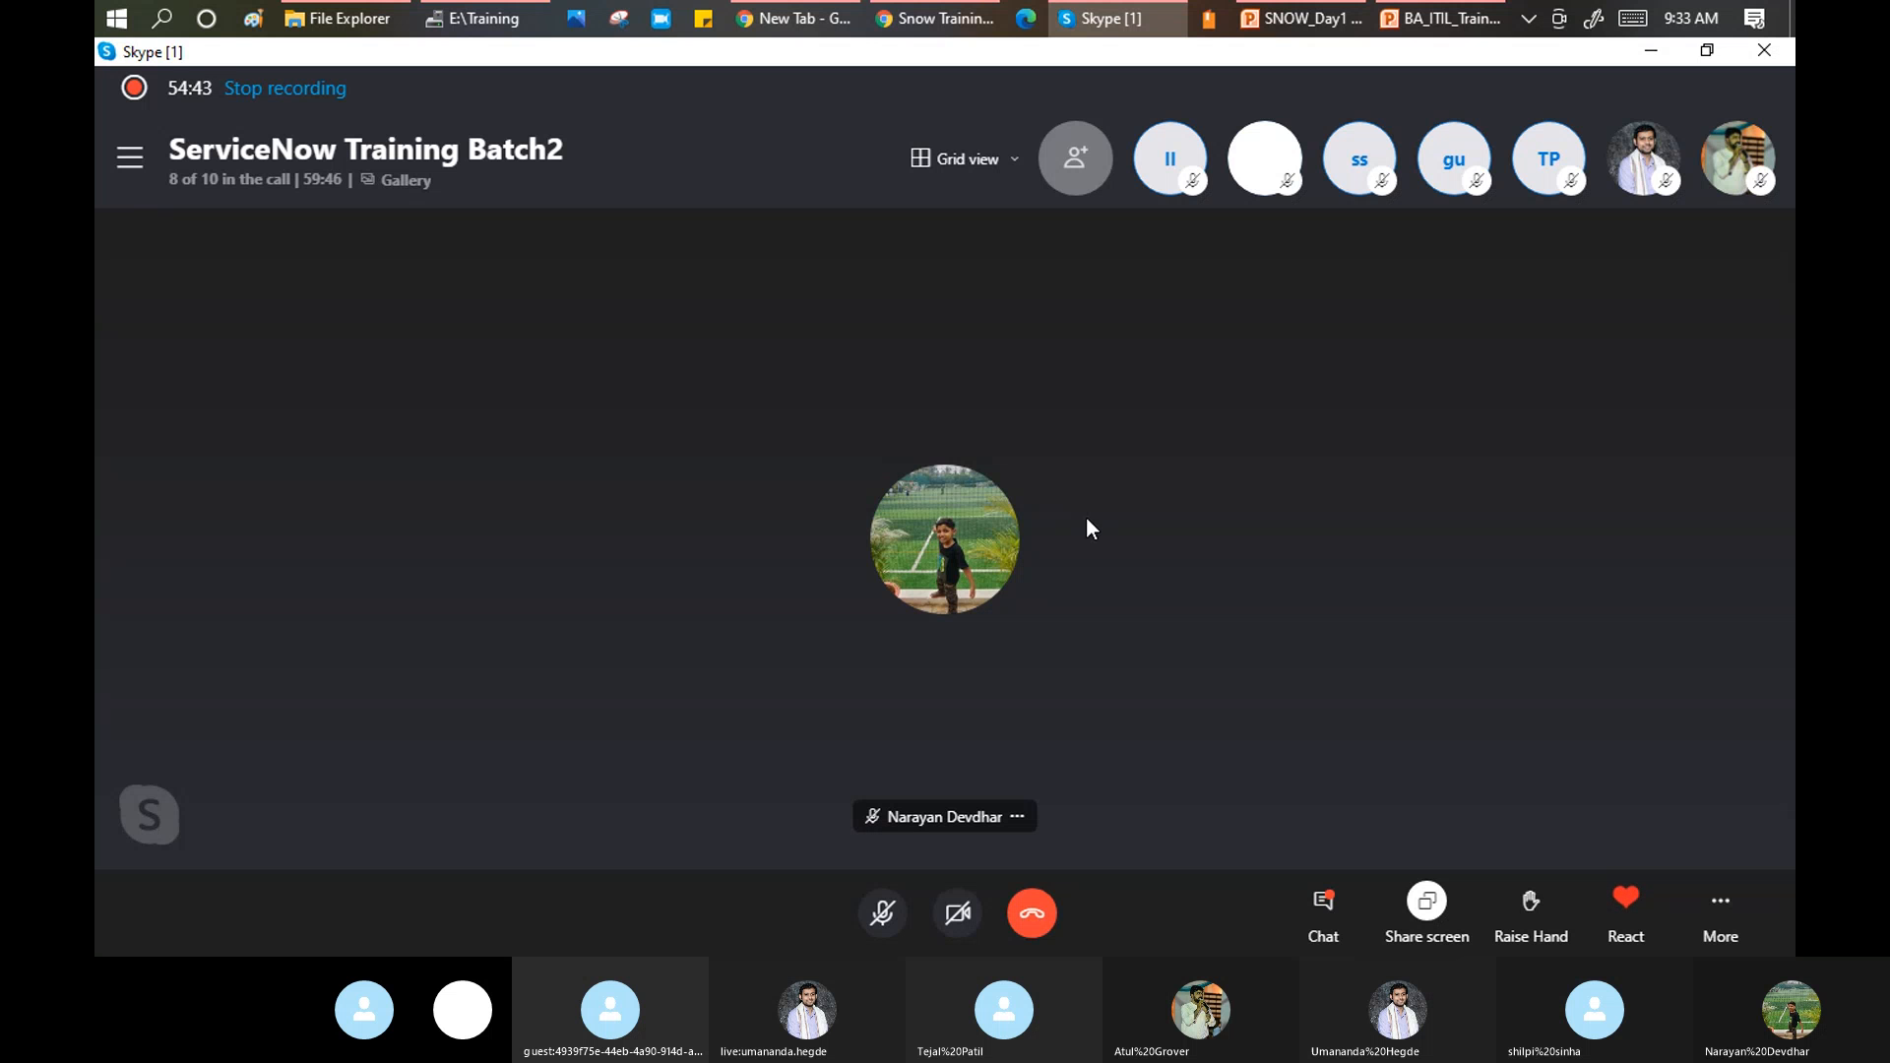
pyautogui.click(881, 920)
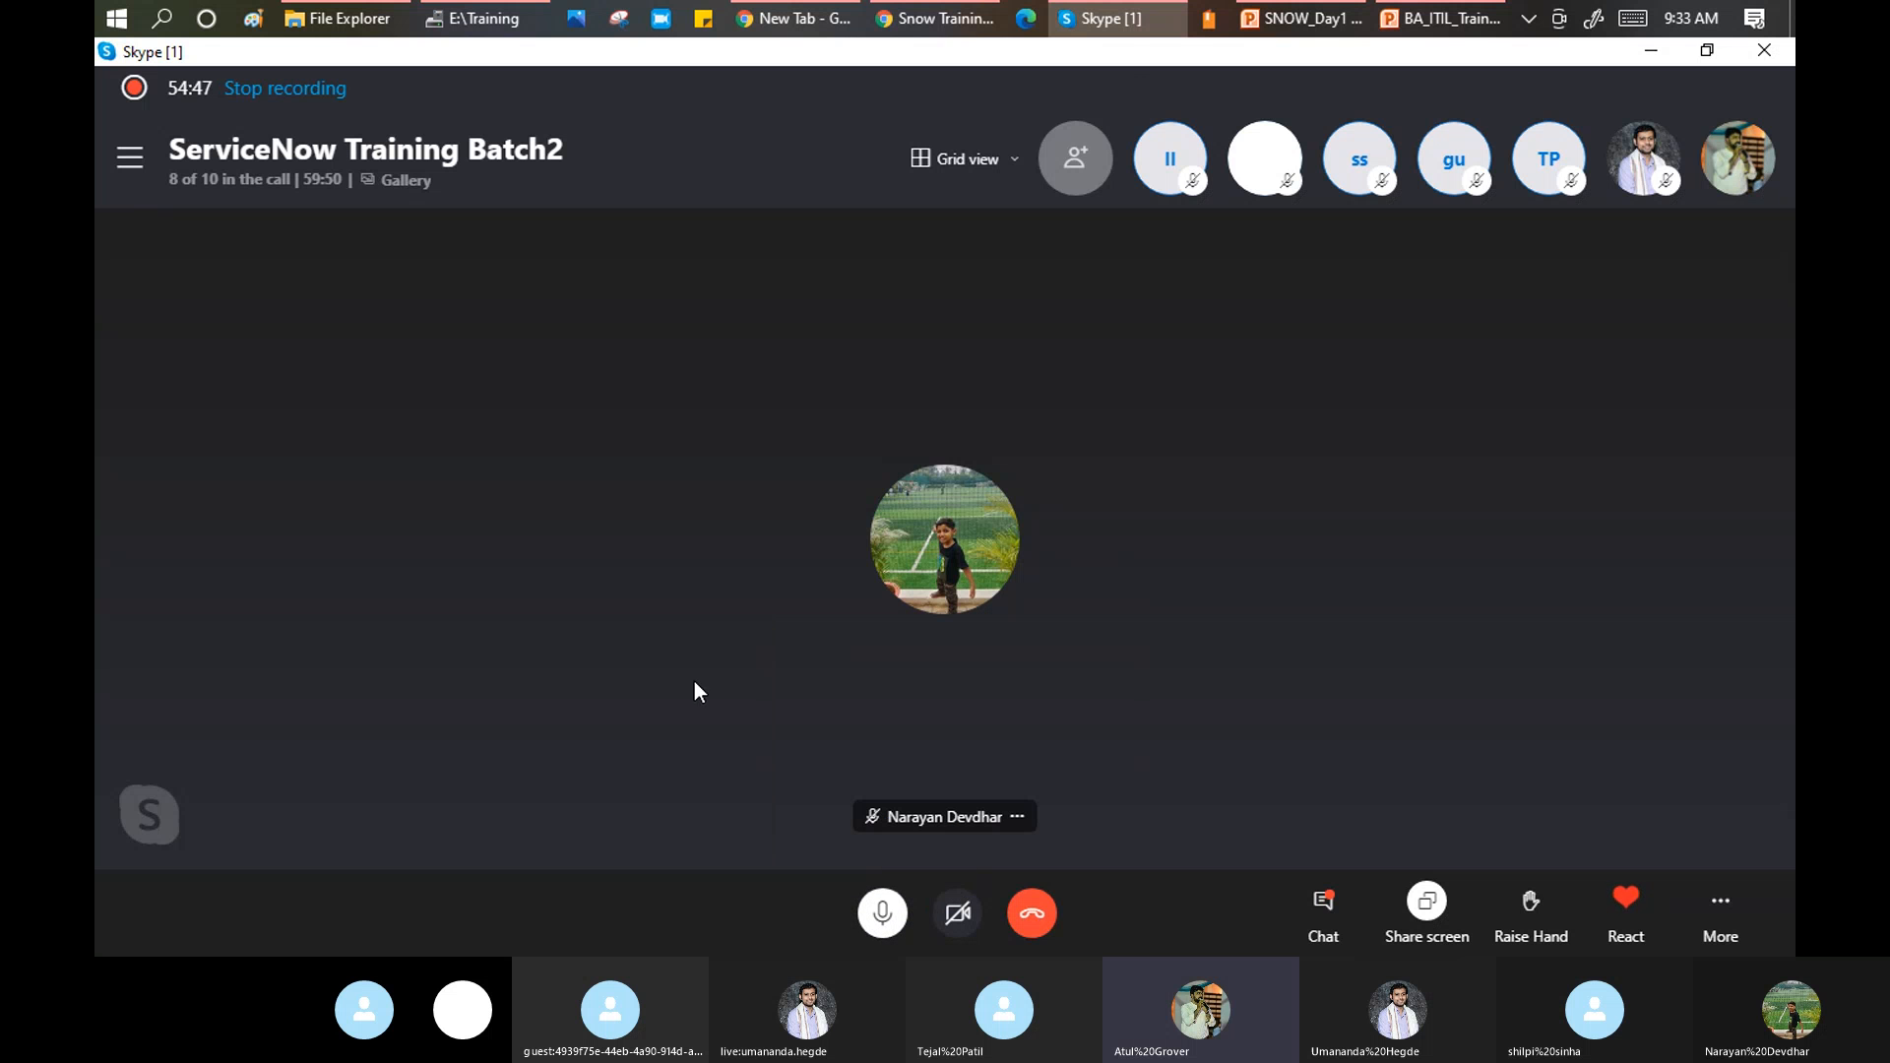
pyautogui.click(948, 20)
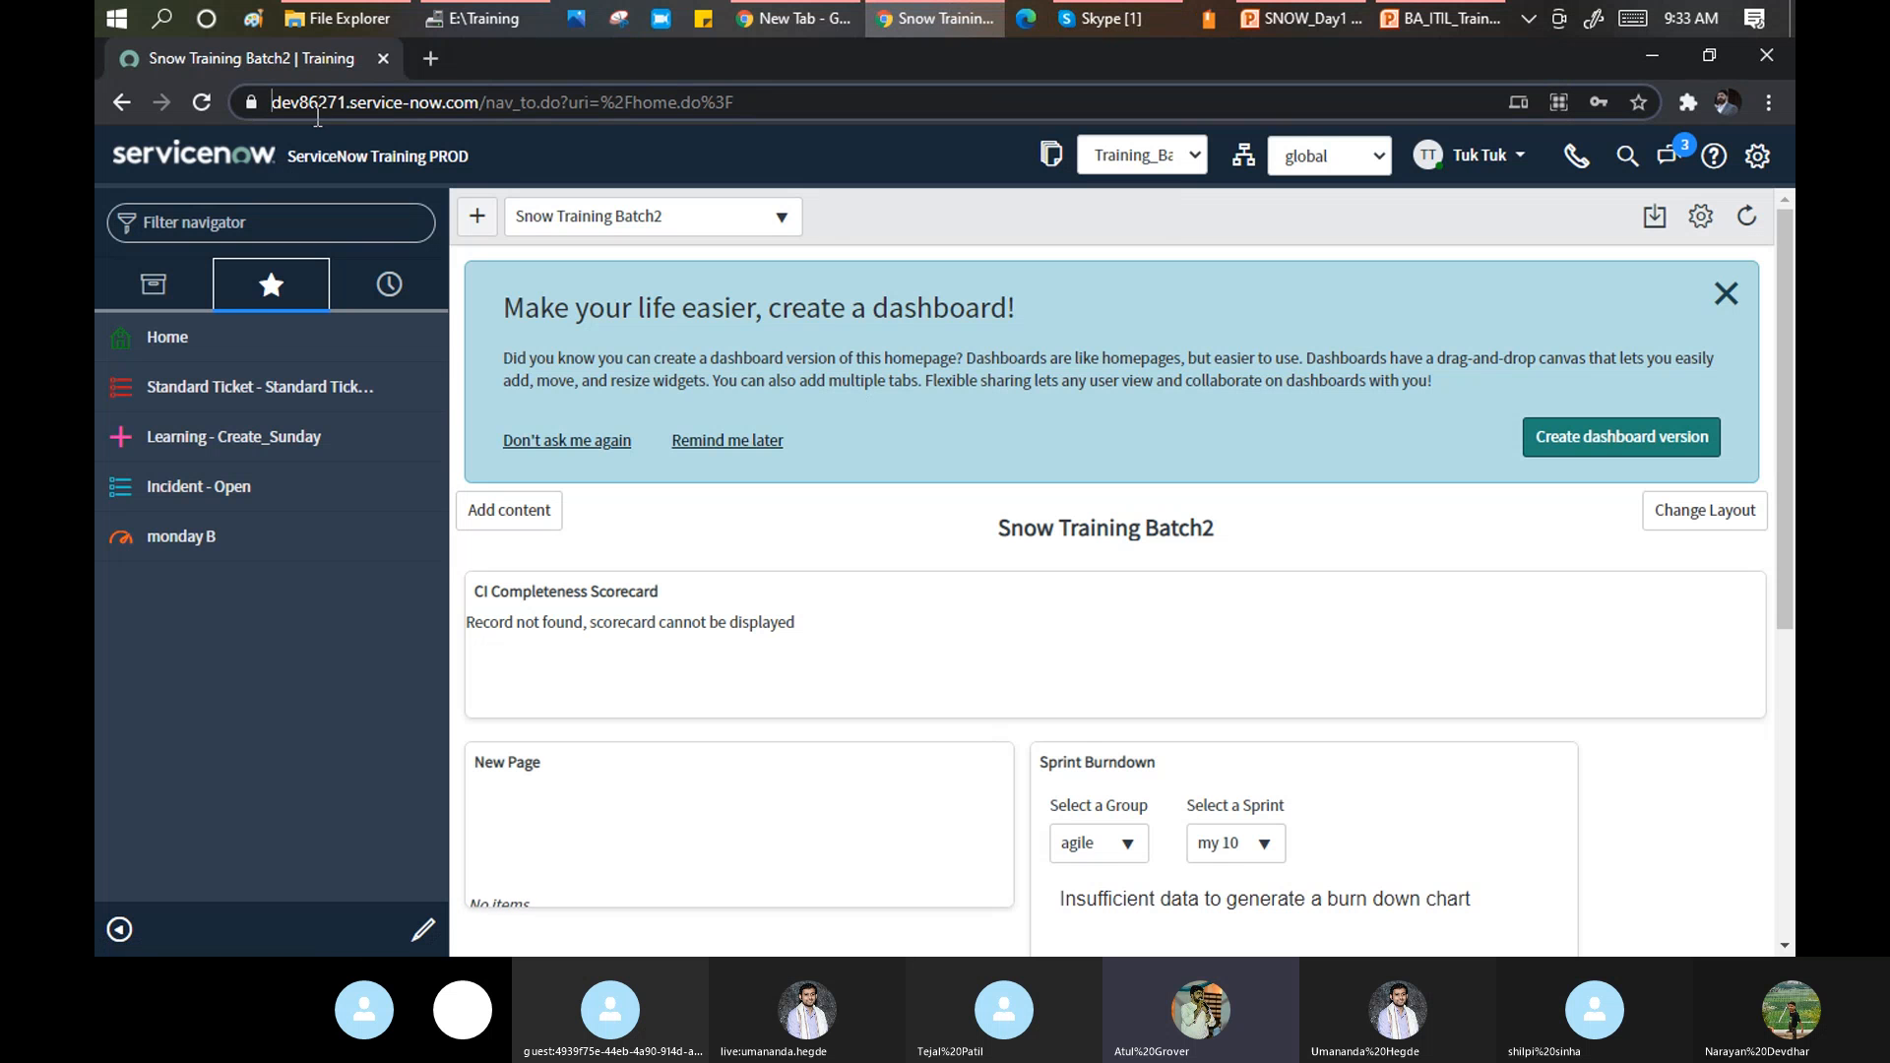
# Highlight 'dev86271', then its 'dev' prefix, in the address bar, and show All applications in the navigator.
pyautogui.click(316, 117)
pyautogui.moveTo(328, 110); pyautogui.dragTo(401, 111)
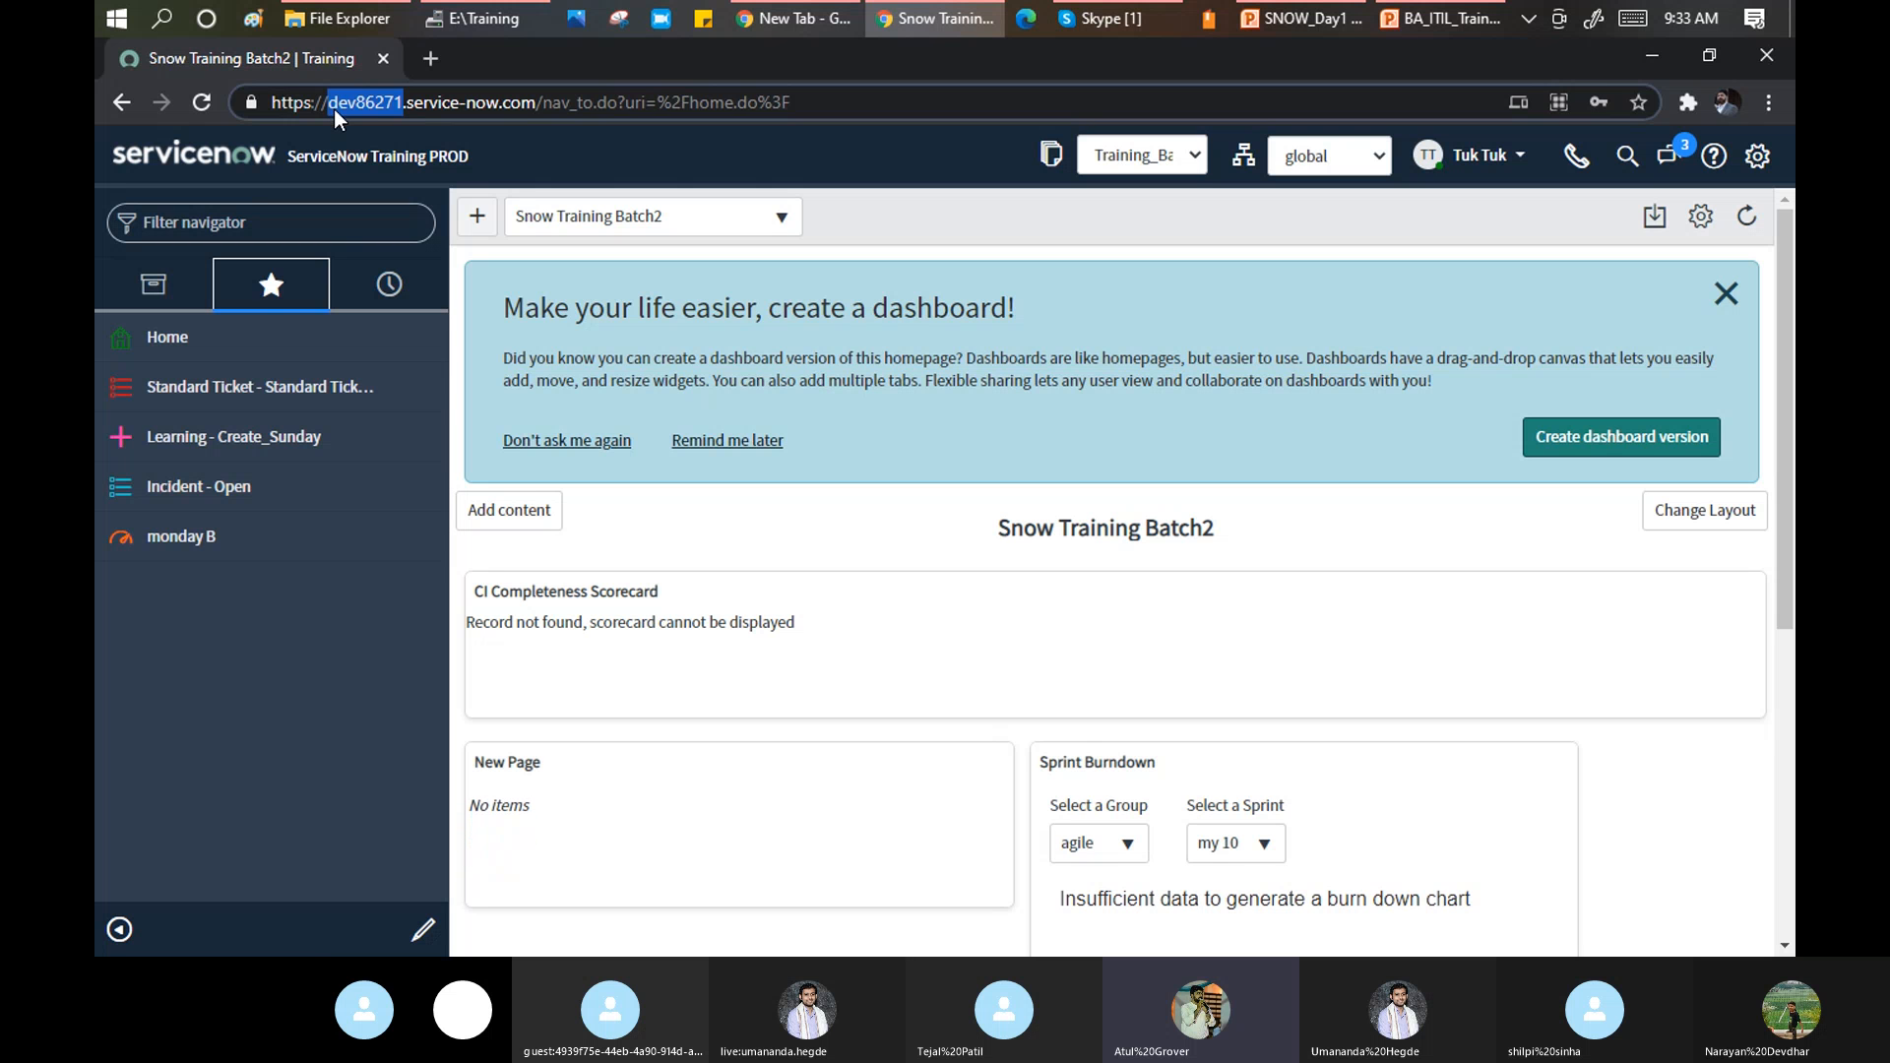
pyautogui.moveTo(334, 109); pyautogui.dragTo(405, 98)
pyautogui.click(158, 293)
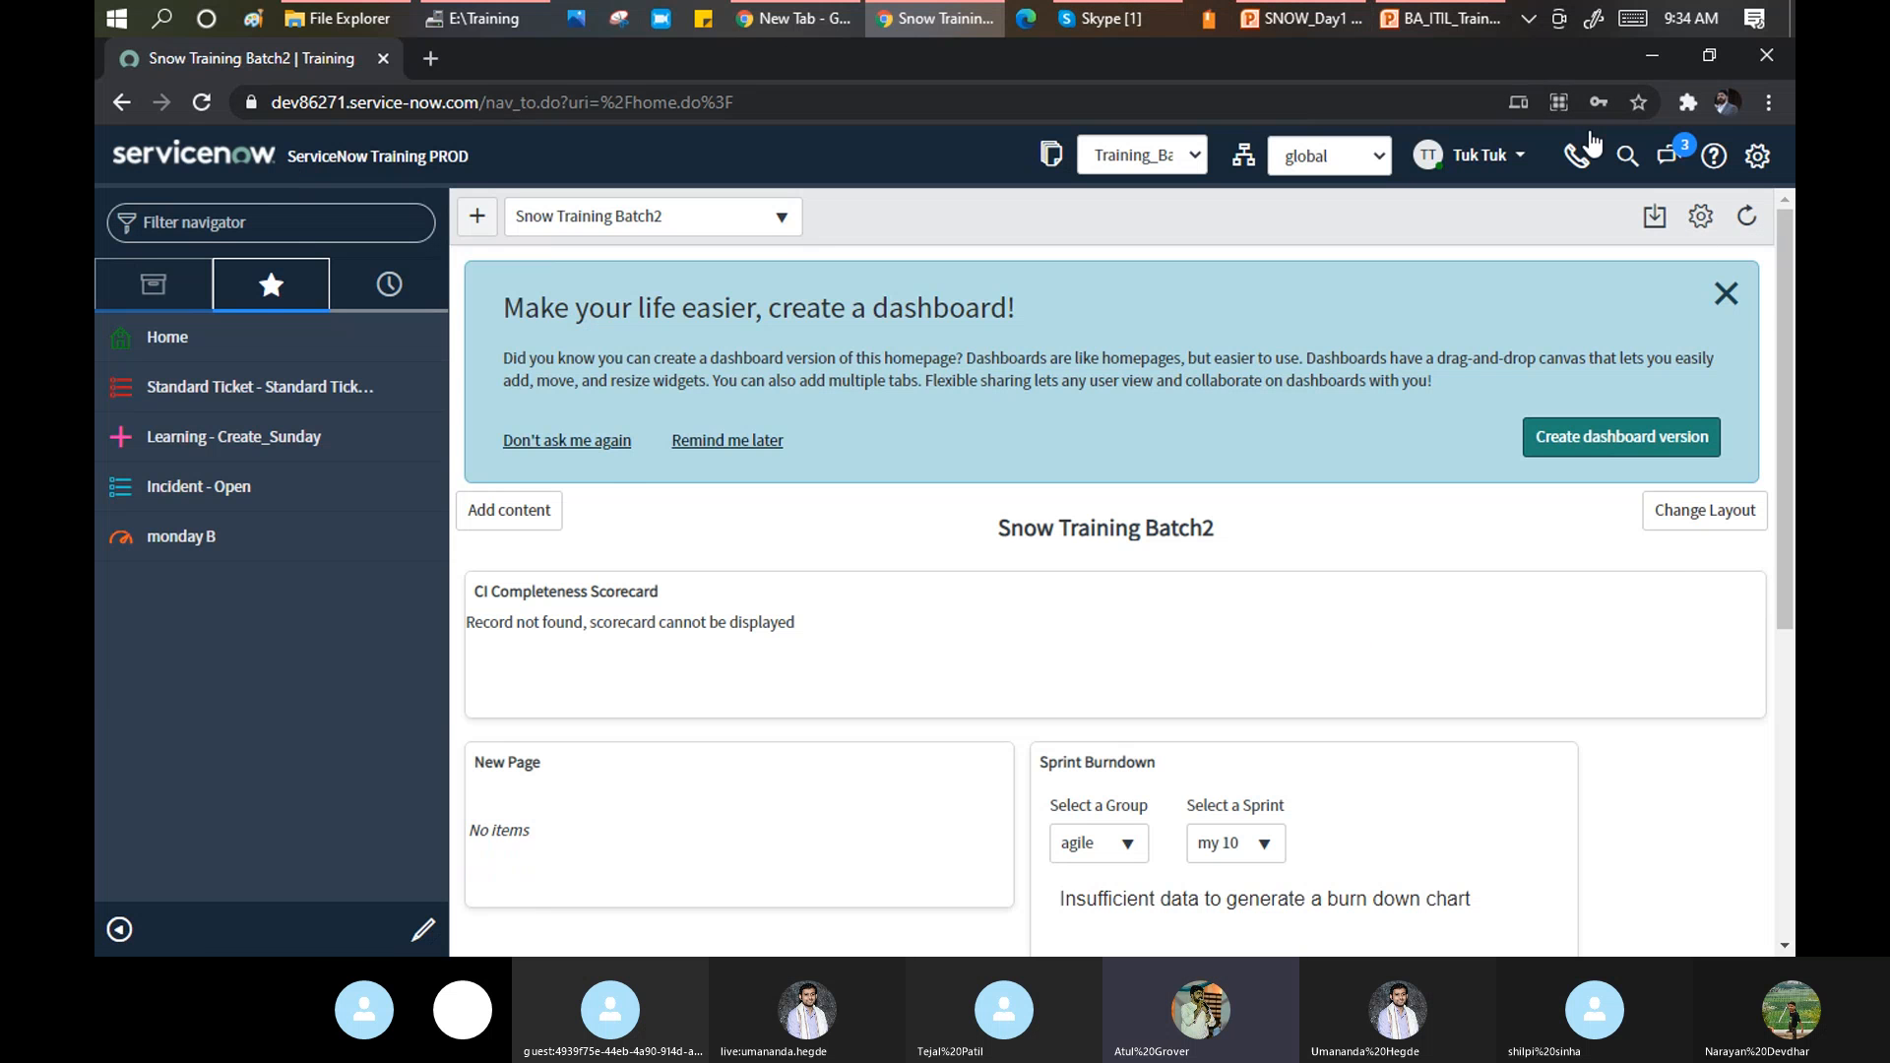
pyautogui.click(153, 284)
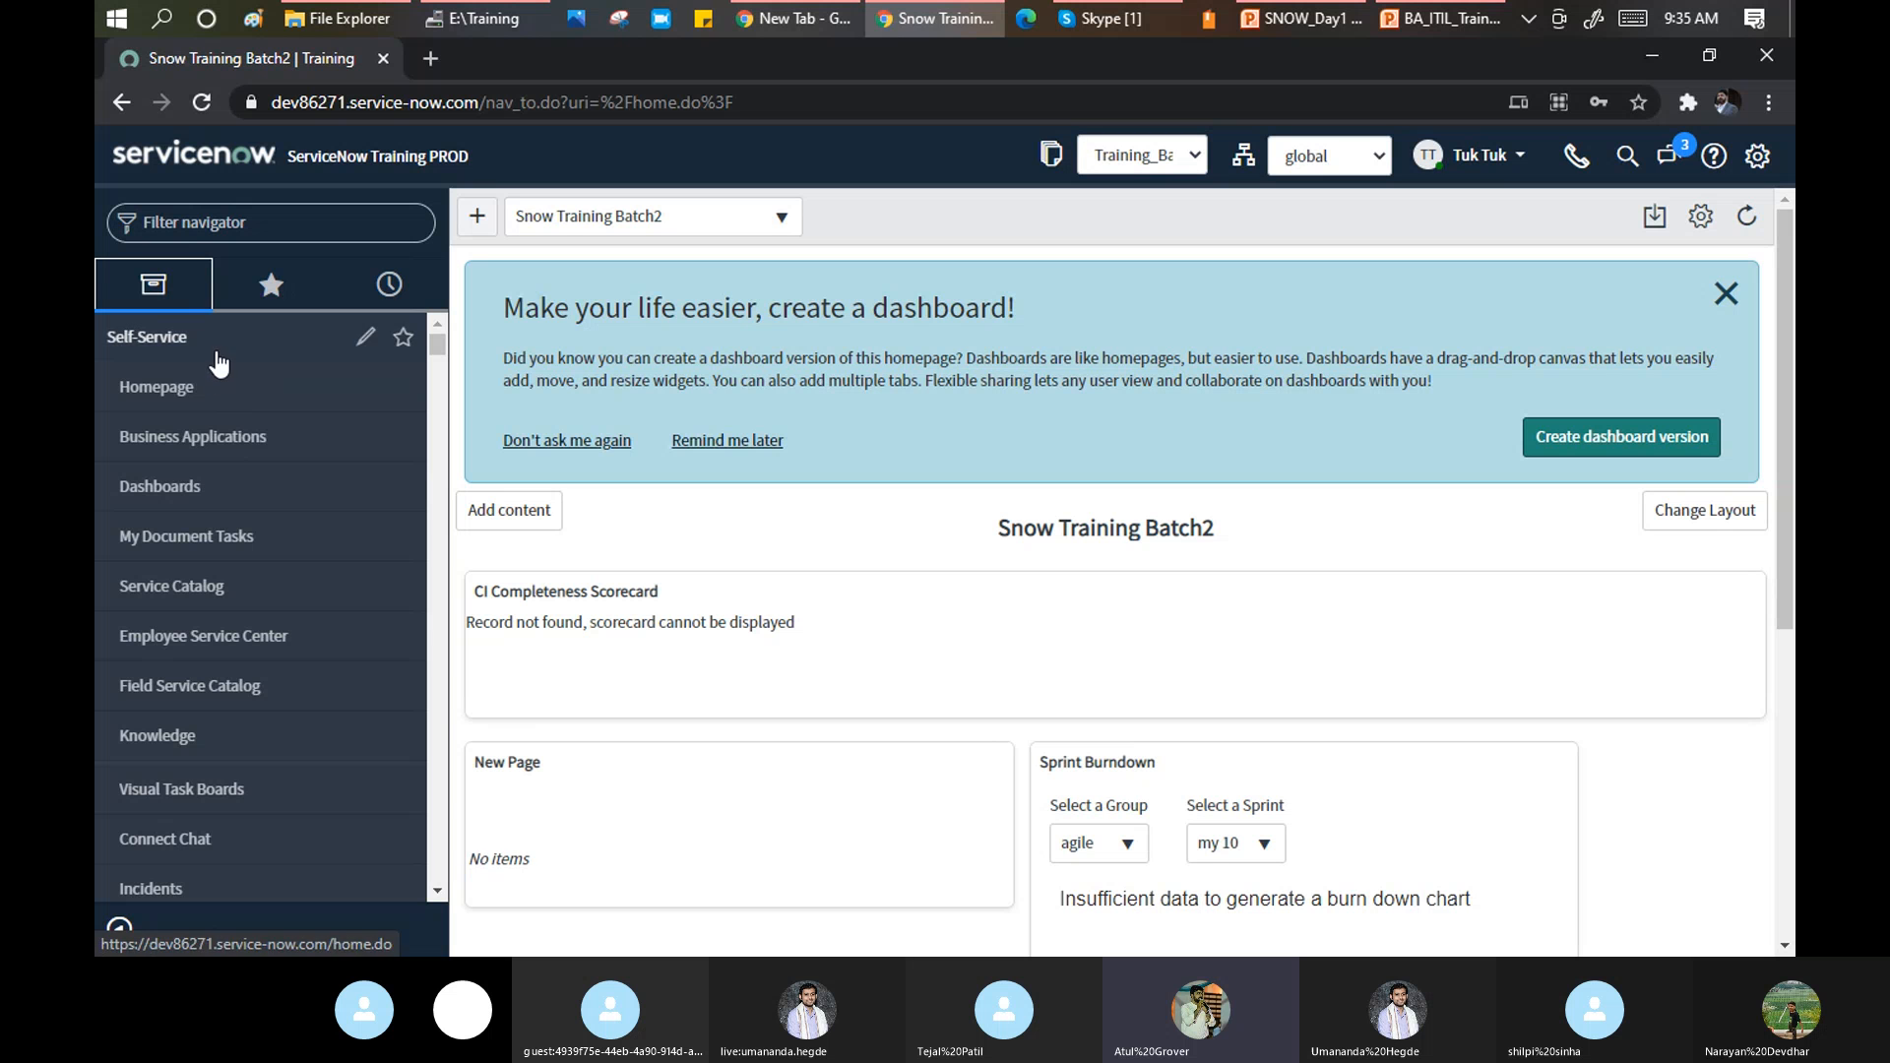
pyautogui.scroll(-2, 221, 374)
pyautogui.scroll(-2, 225, 380)
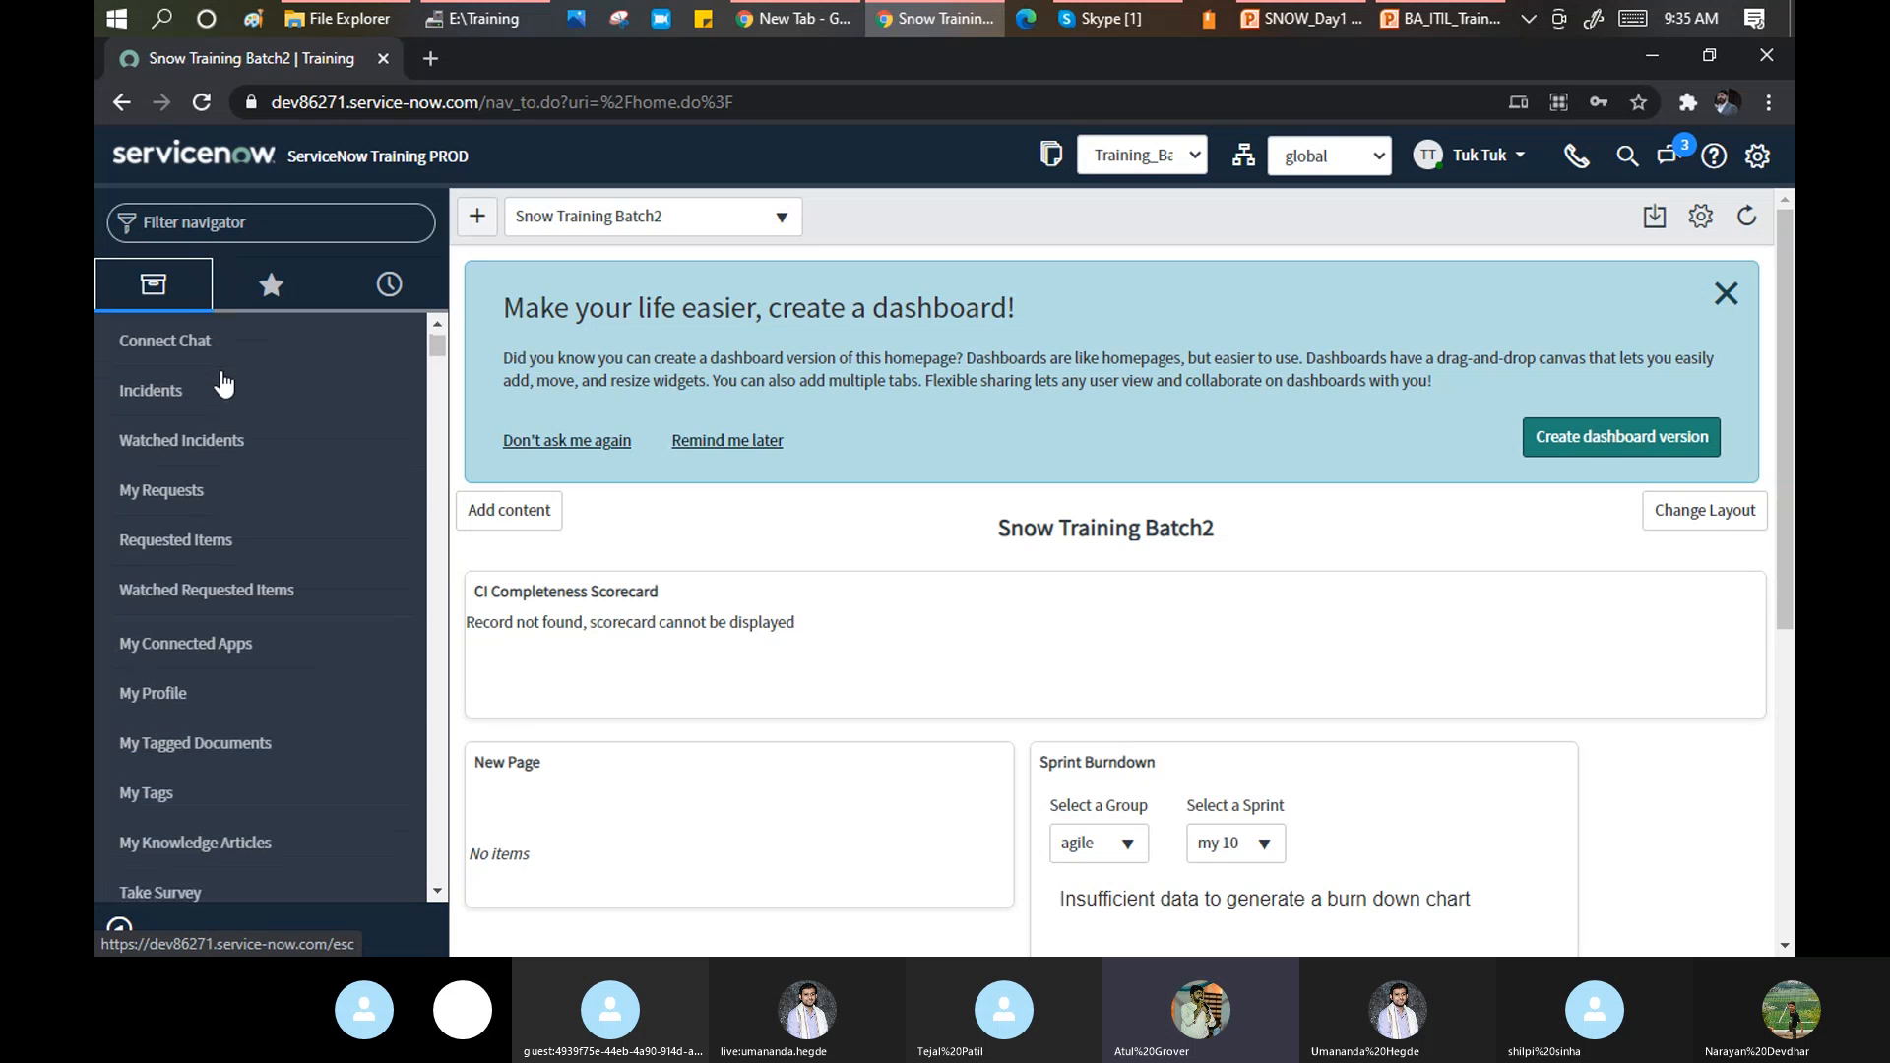
pyautogui.scroll(-2, 227, 458)
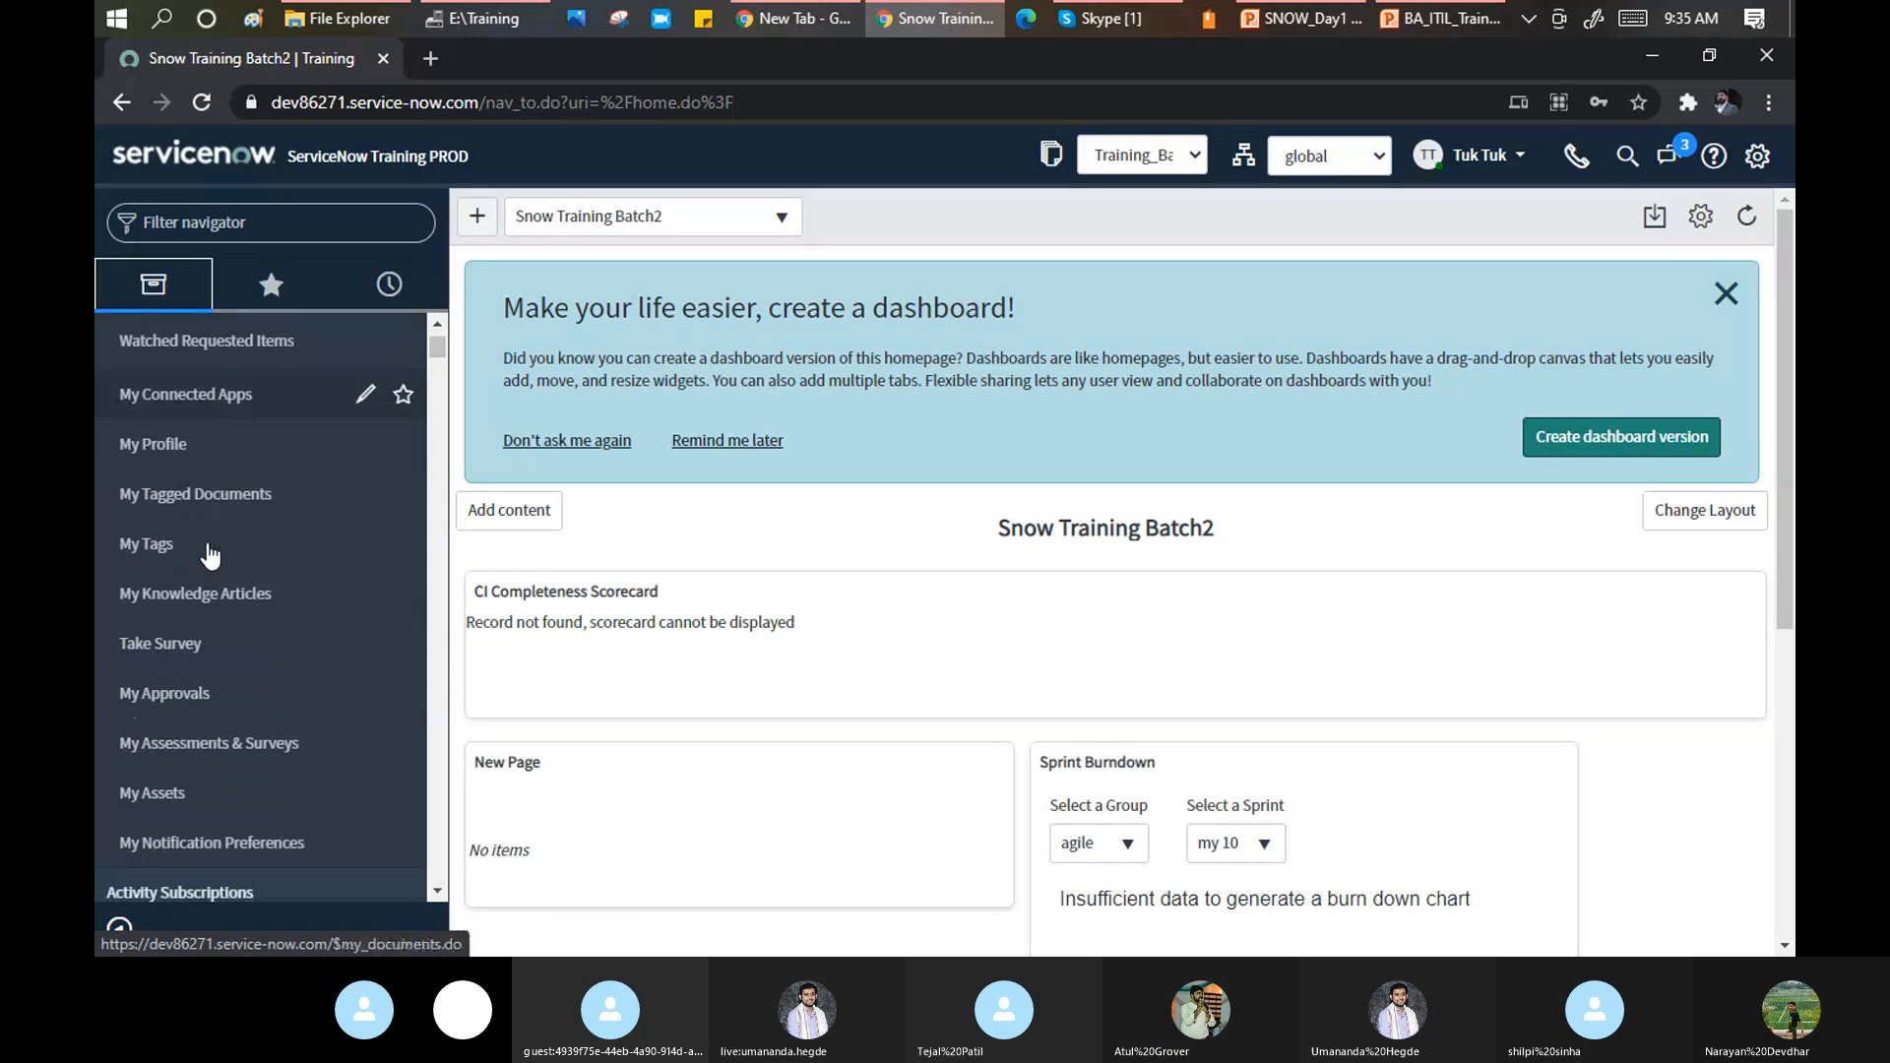
pyautogui.scroll(-3, 192, 669)
pyautogui.scroll(-3, 185, 689)
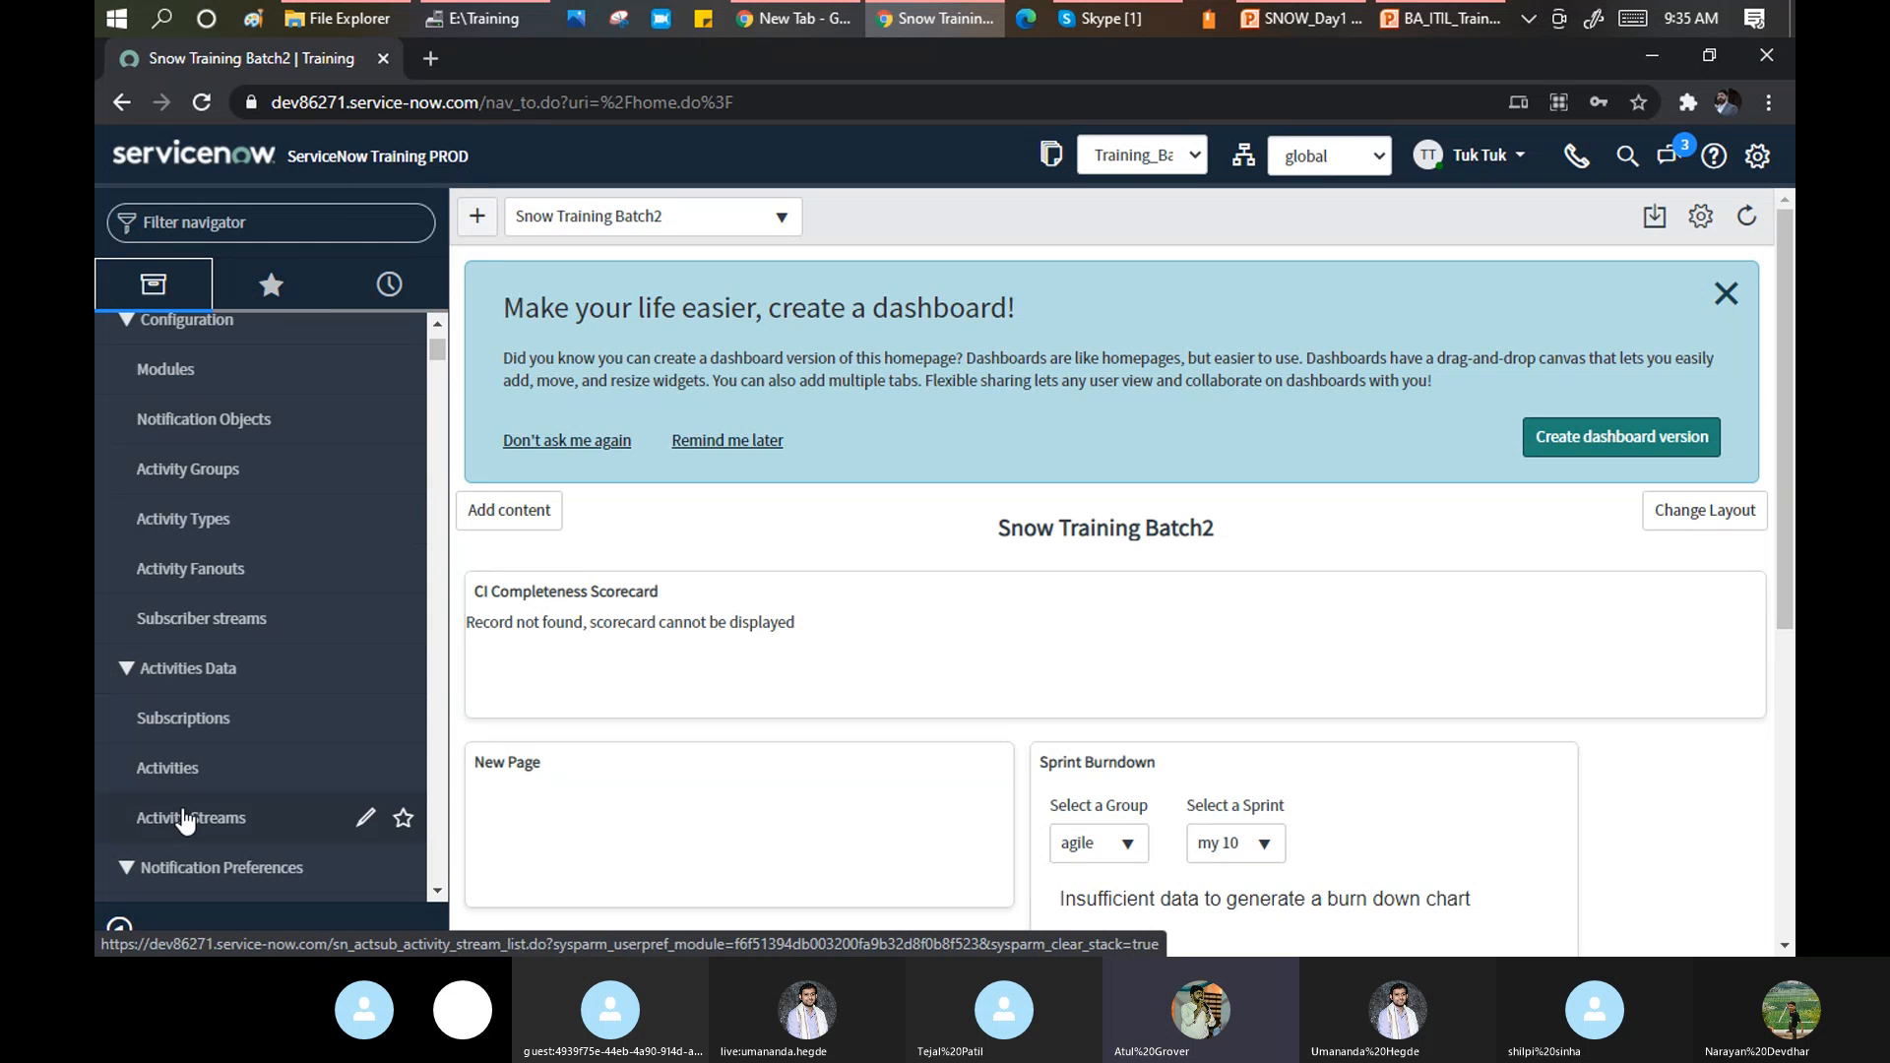
pyautogui.click(257, 230)
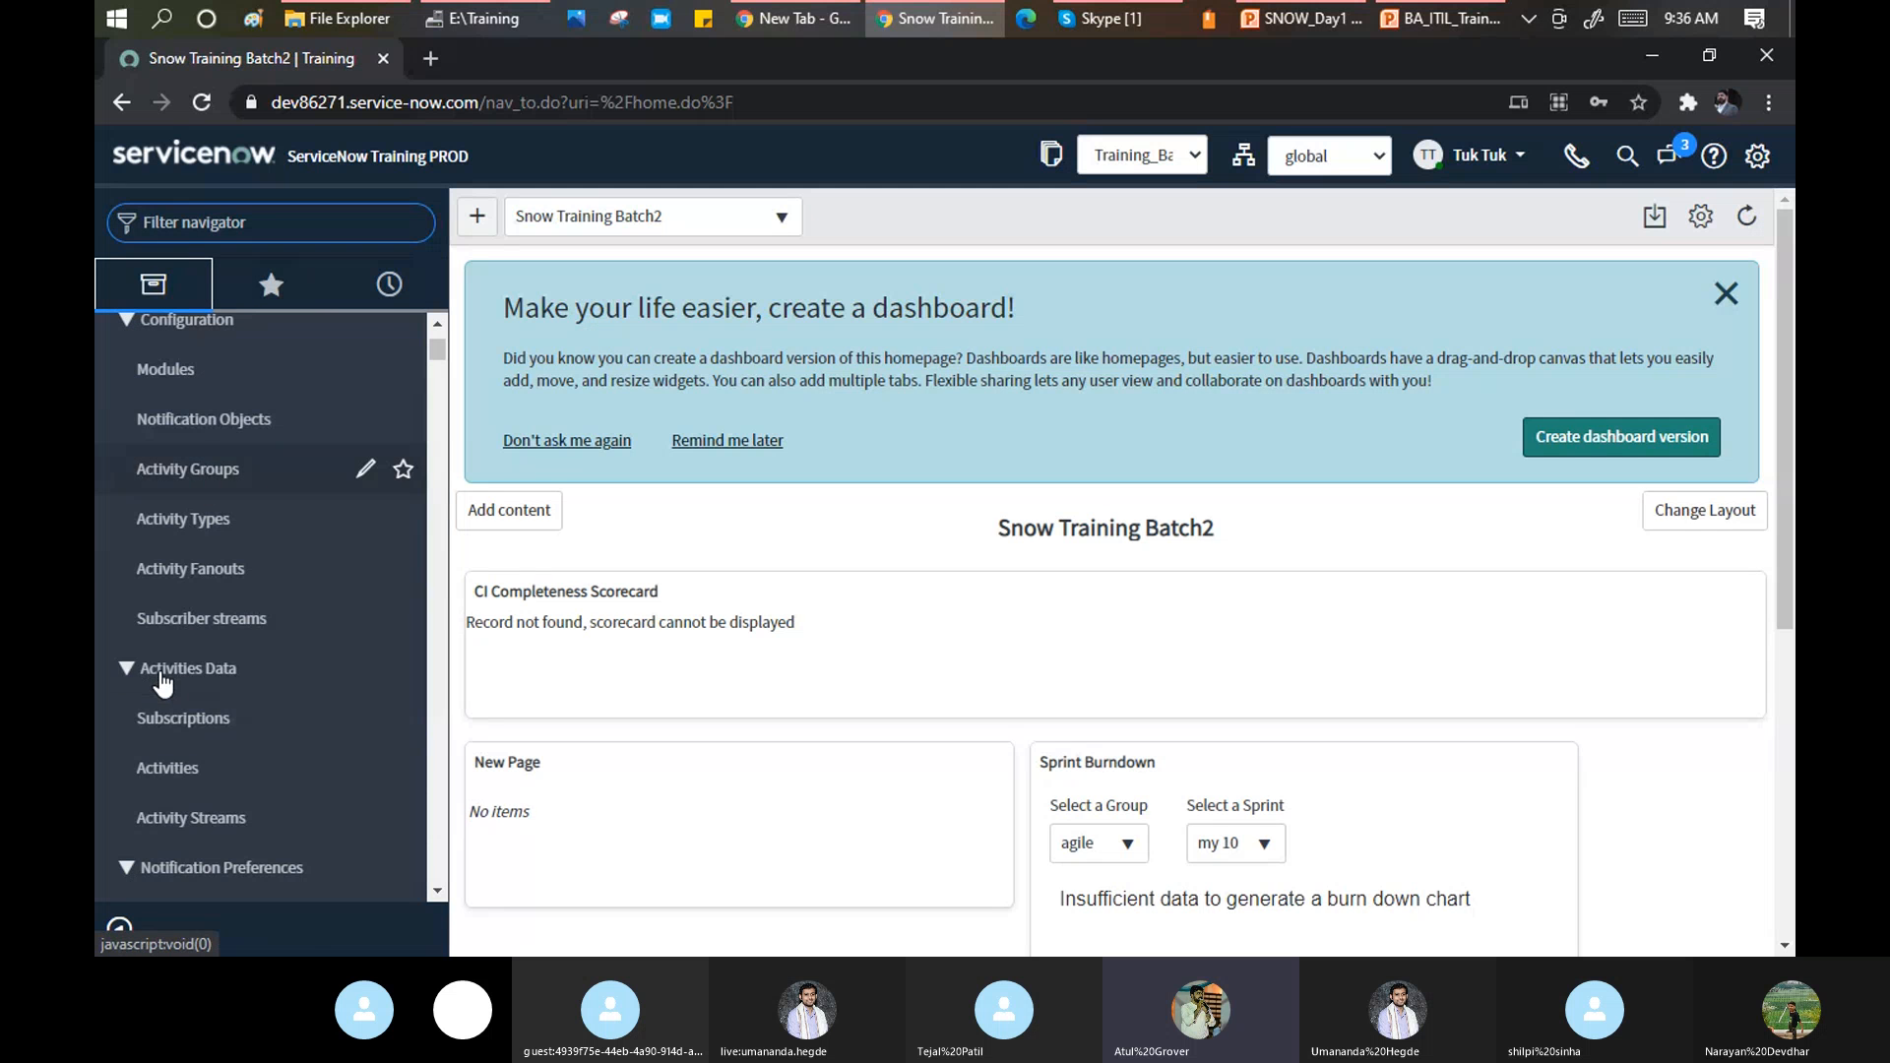
pyautogui.scroll(3, 279, 630)
pyautogui.scroll(-1, 197, 689)
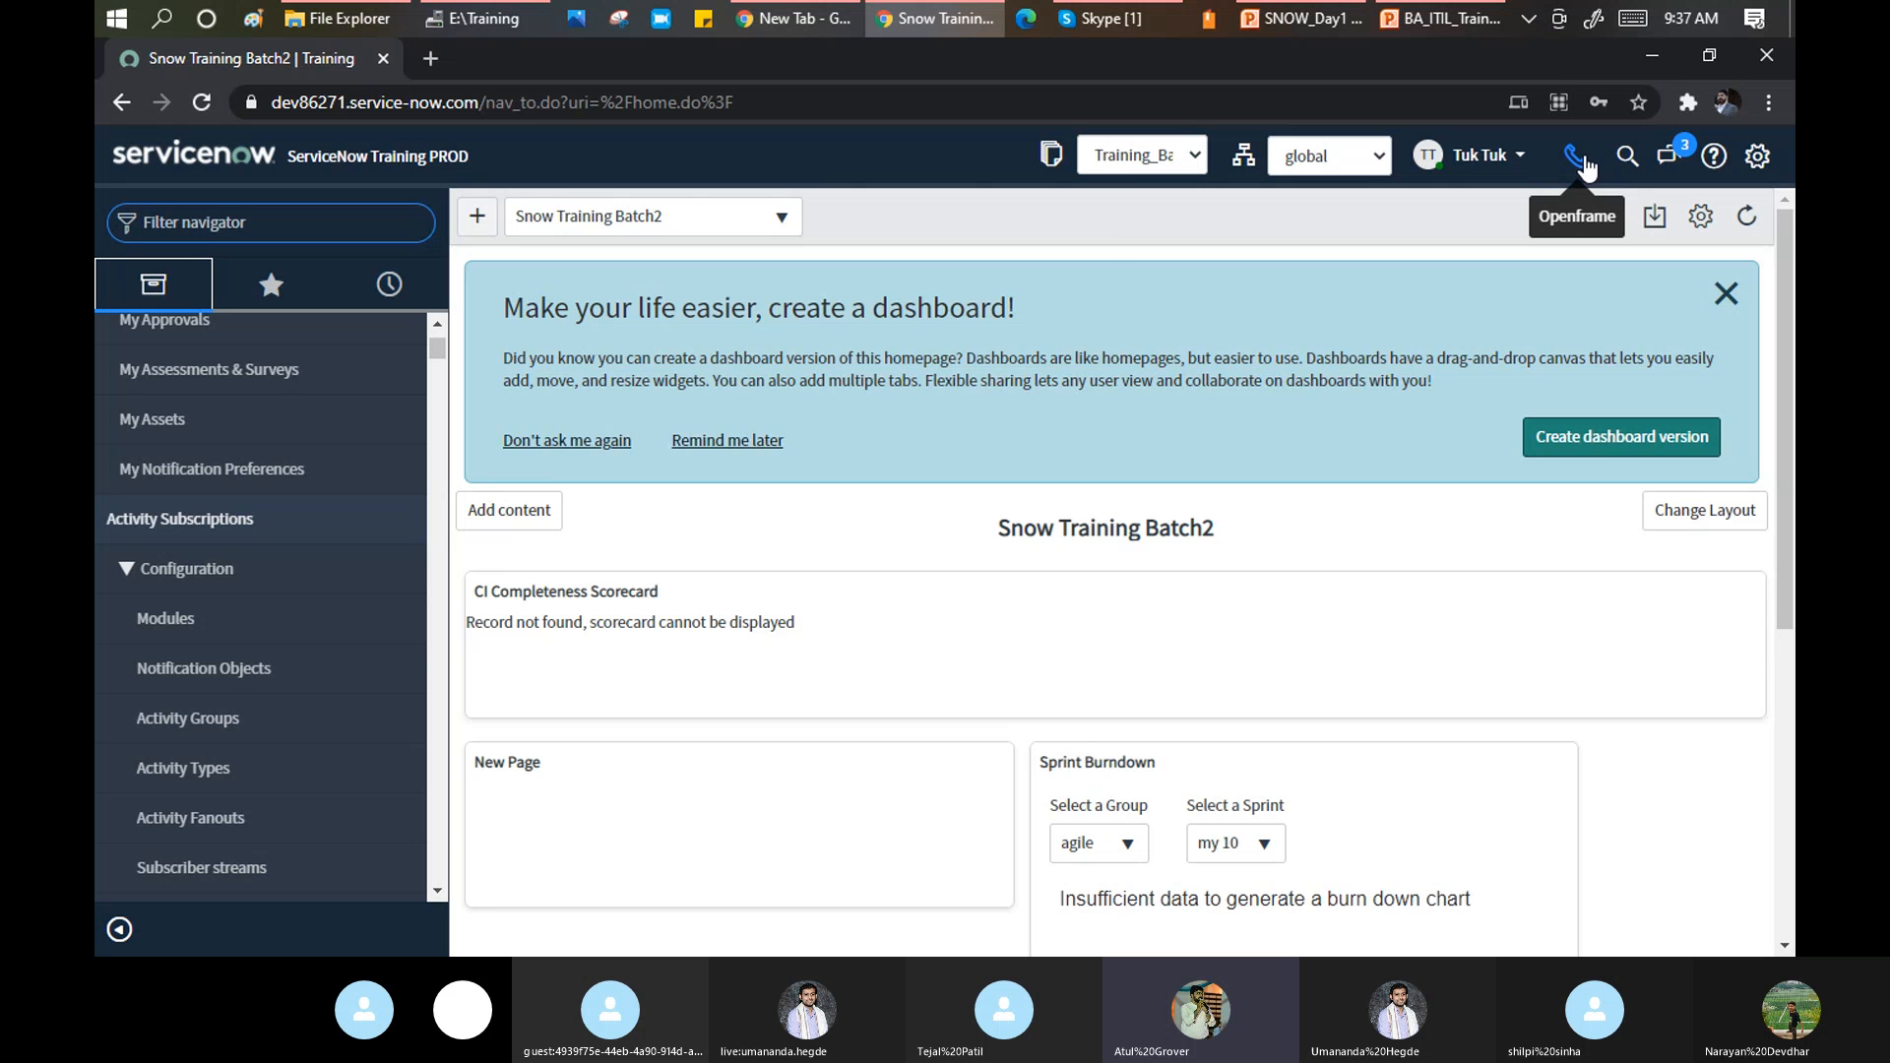
# Open the phone dialer and change its status from Not Available to Available.
pyautogui.click(1580, 160)
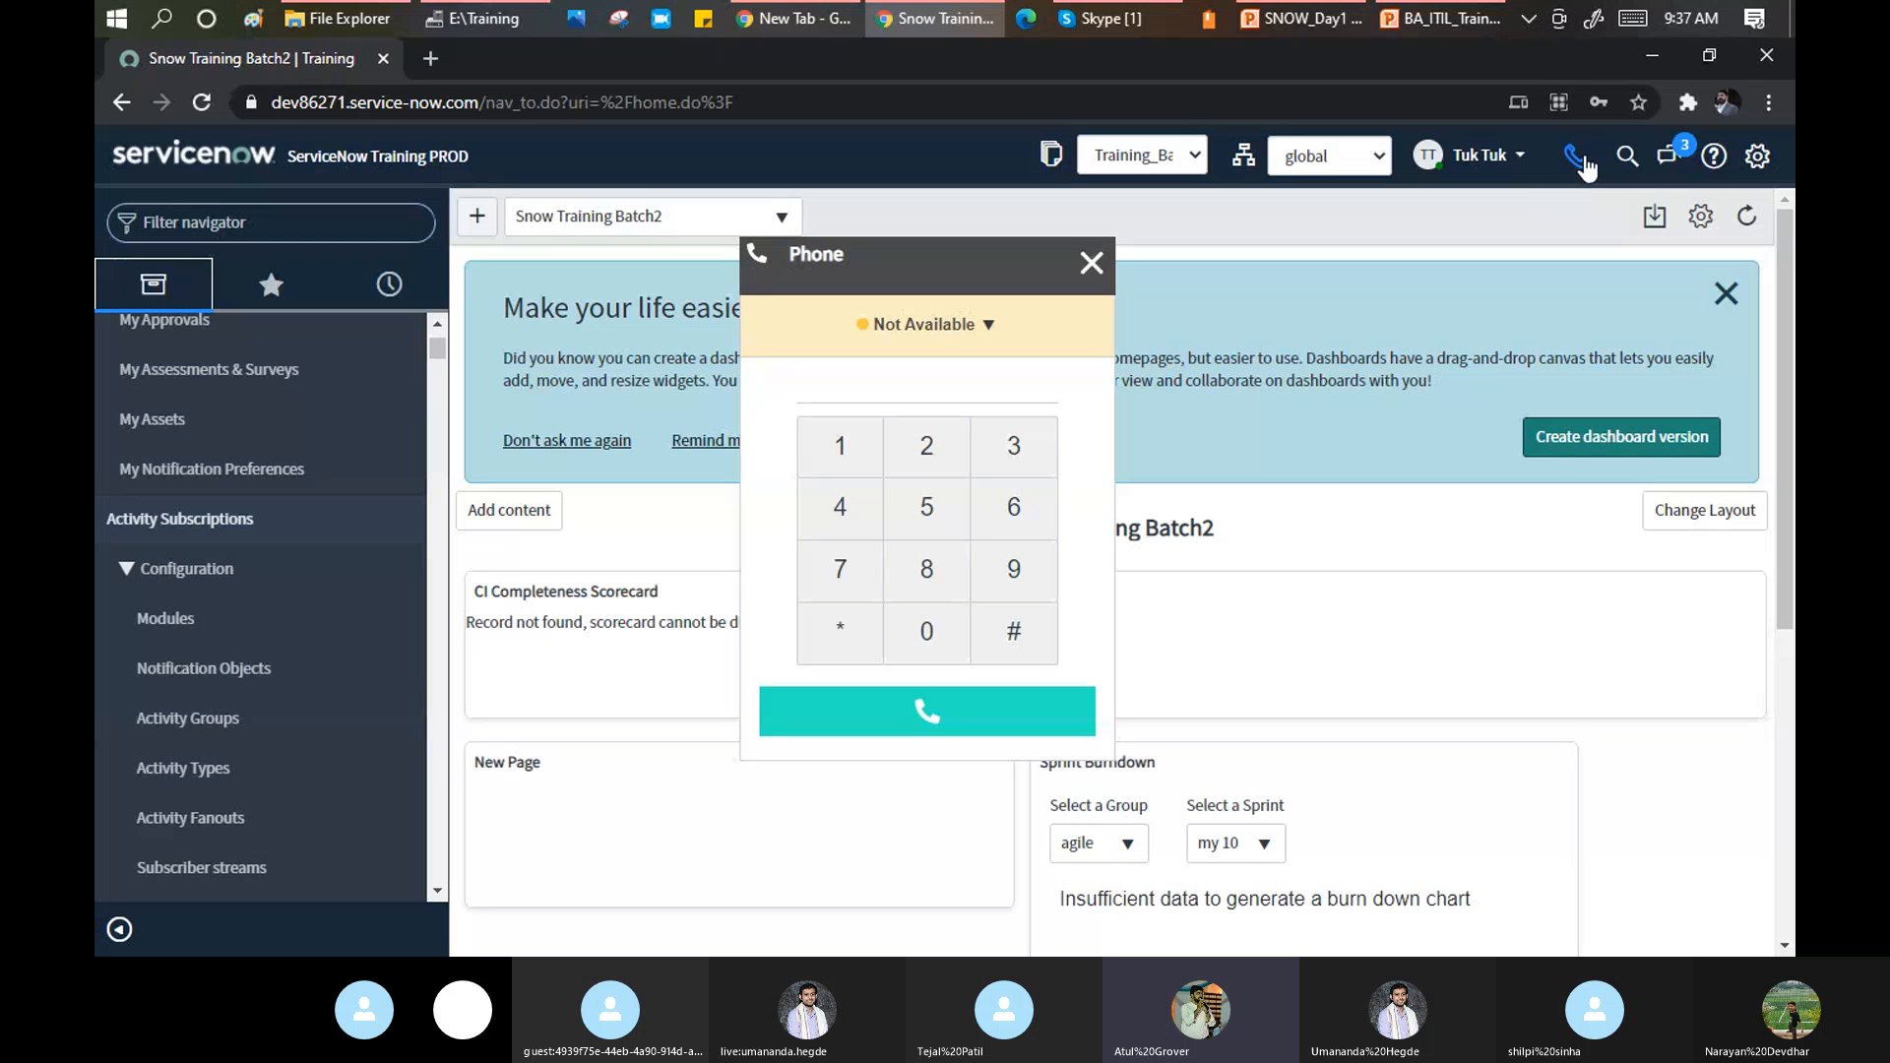
pyautogui.click(991, 327)
pyautogui.click(822, 451)
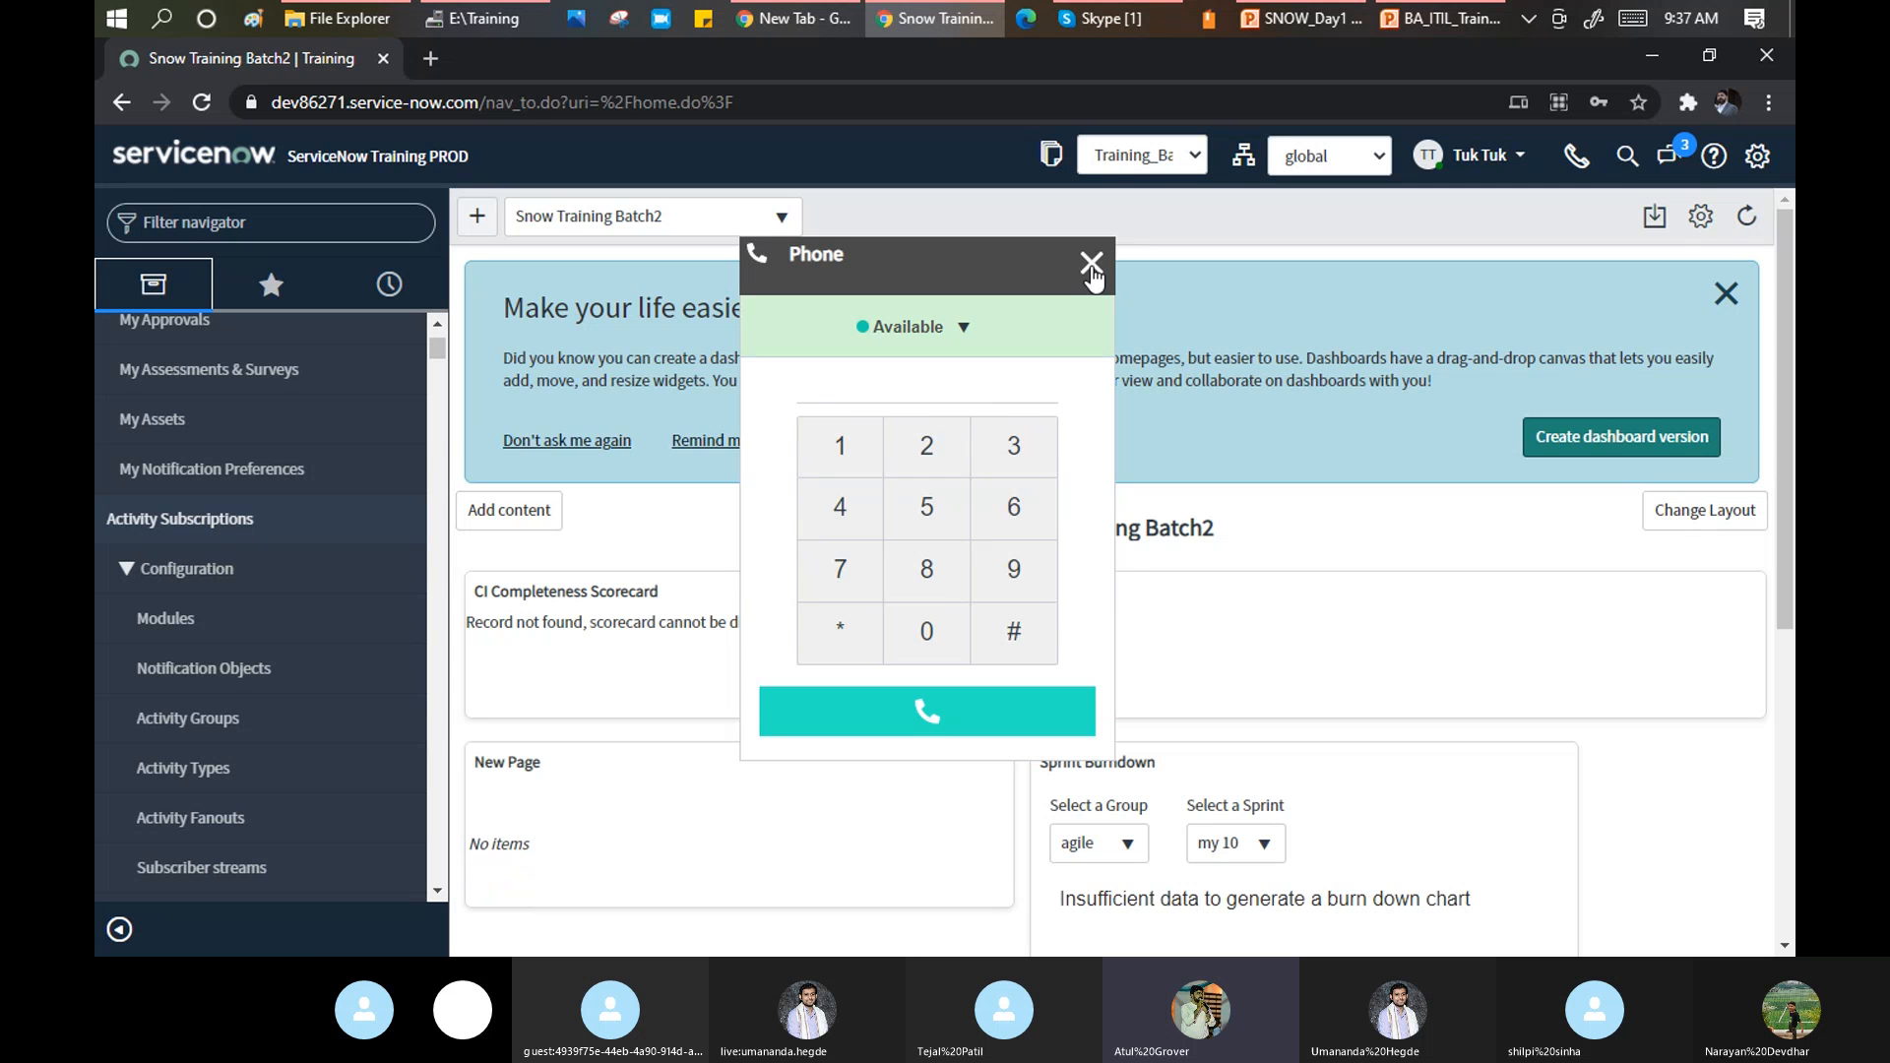
# Close the Openframe phone dialer to reveal the full homepage dashboard.
pyautogui.click(1091, 266)
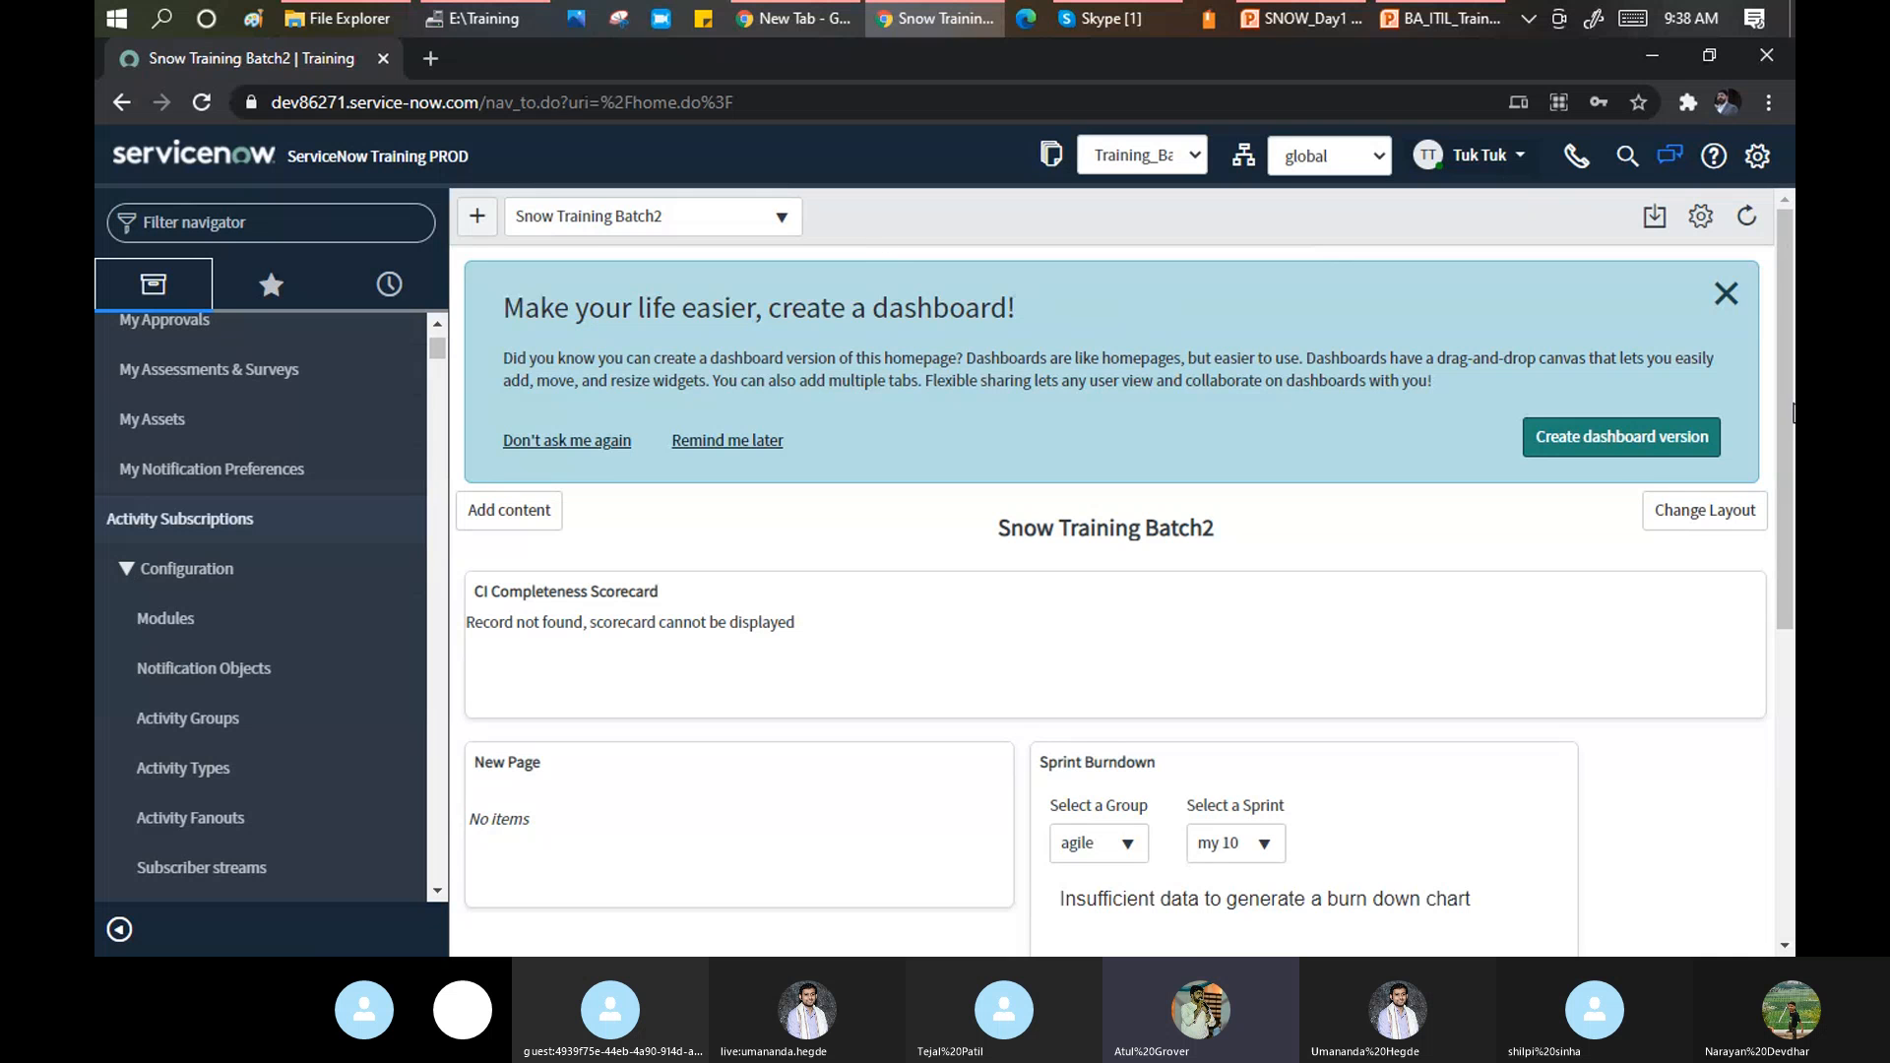
# Start a new Connect conversation and add the colleague, found by name, as its recipient.
pyautogui.click(1665, 157)
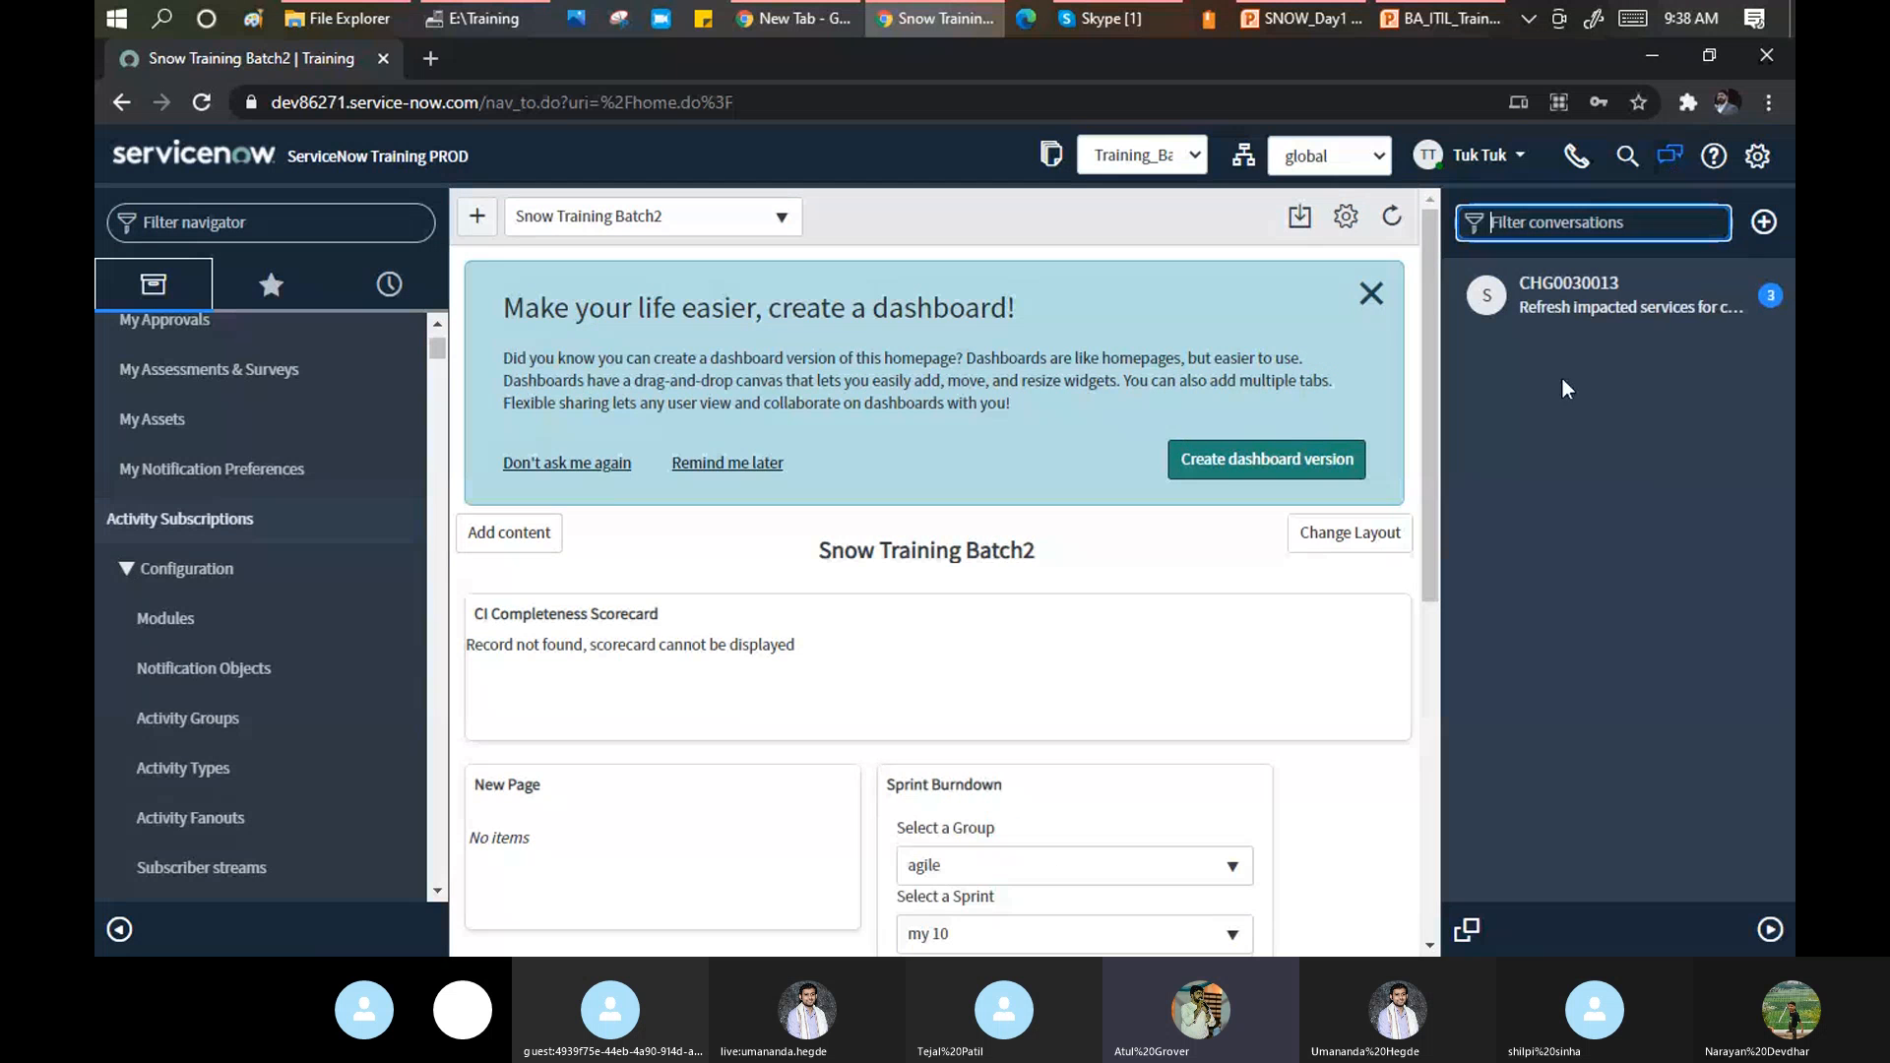
pyautogui.click(1763, 224)
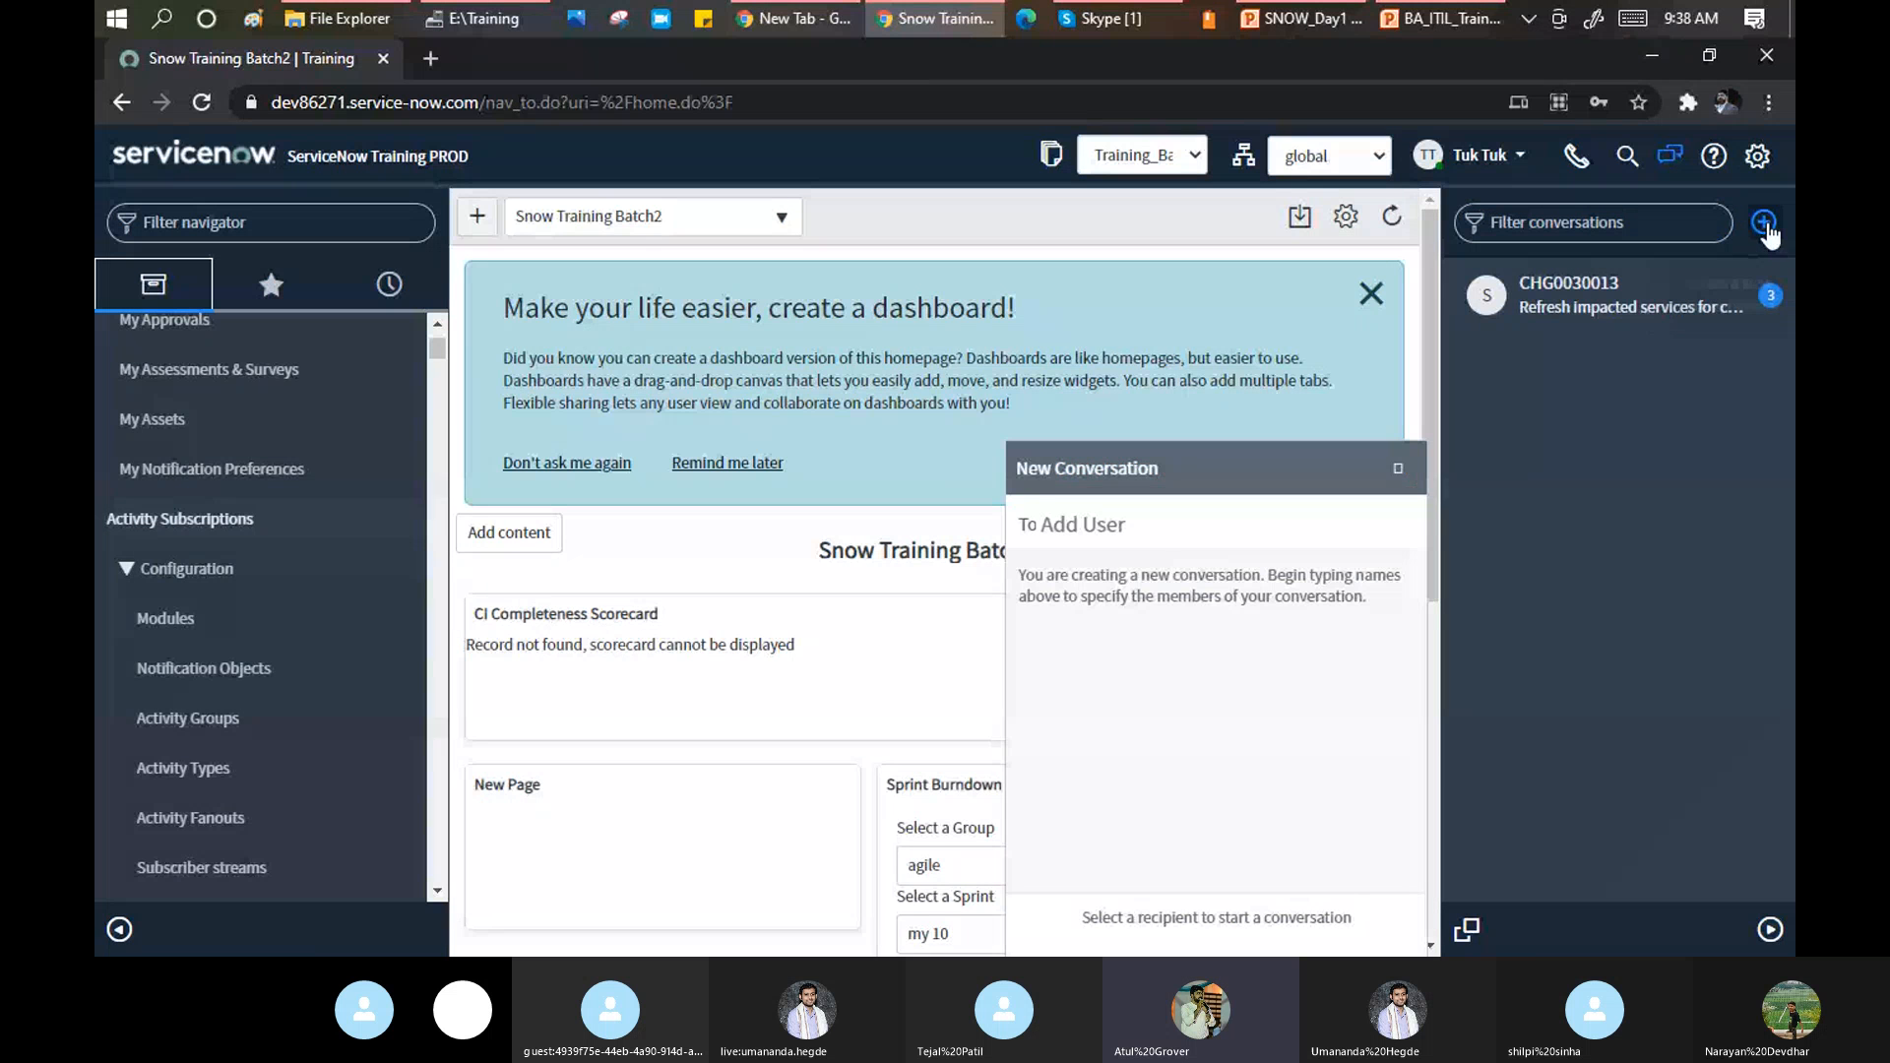
pyautogui.write('nar')
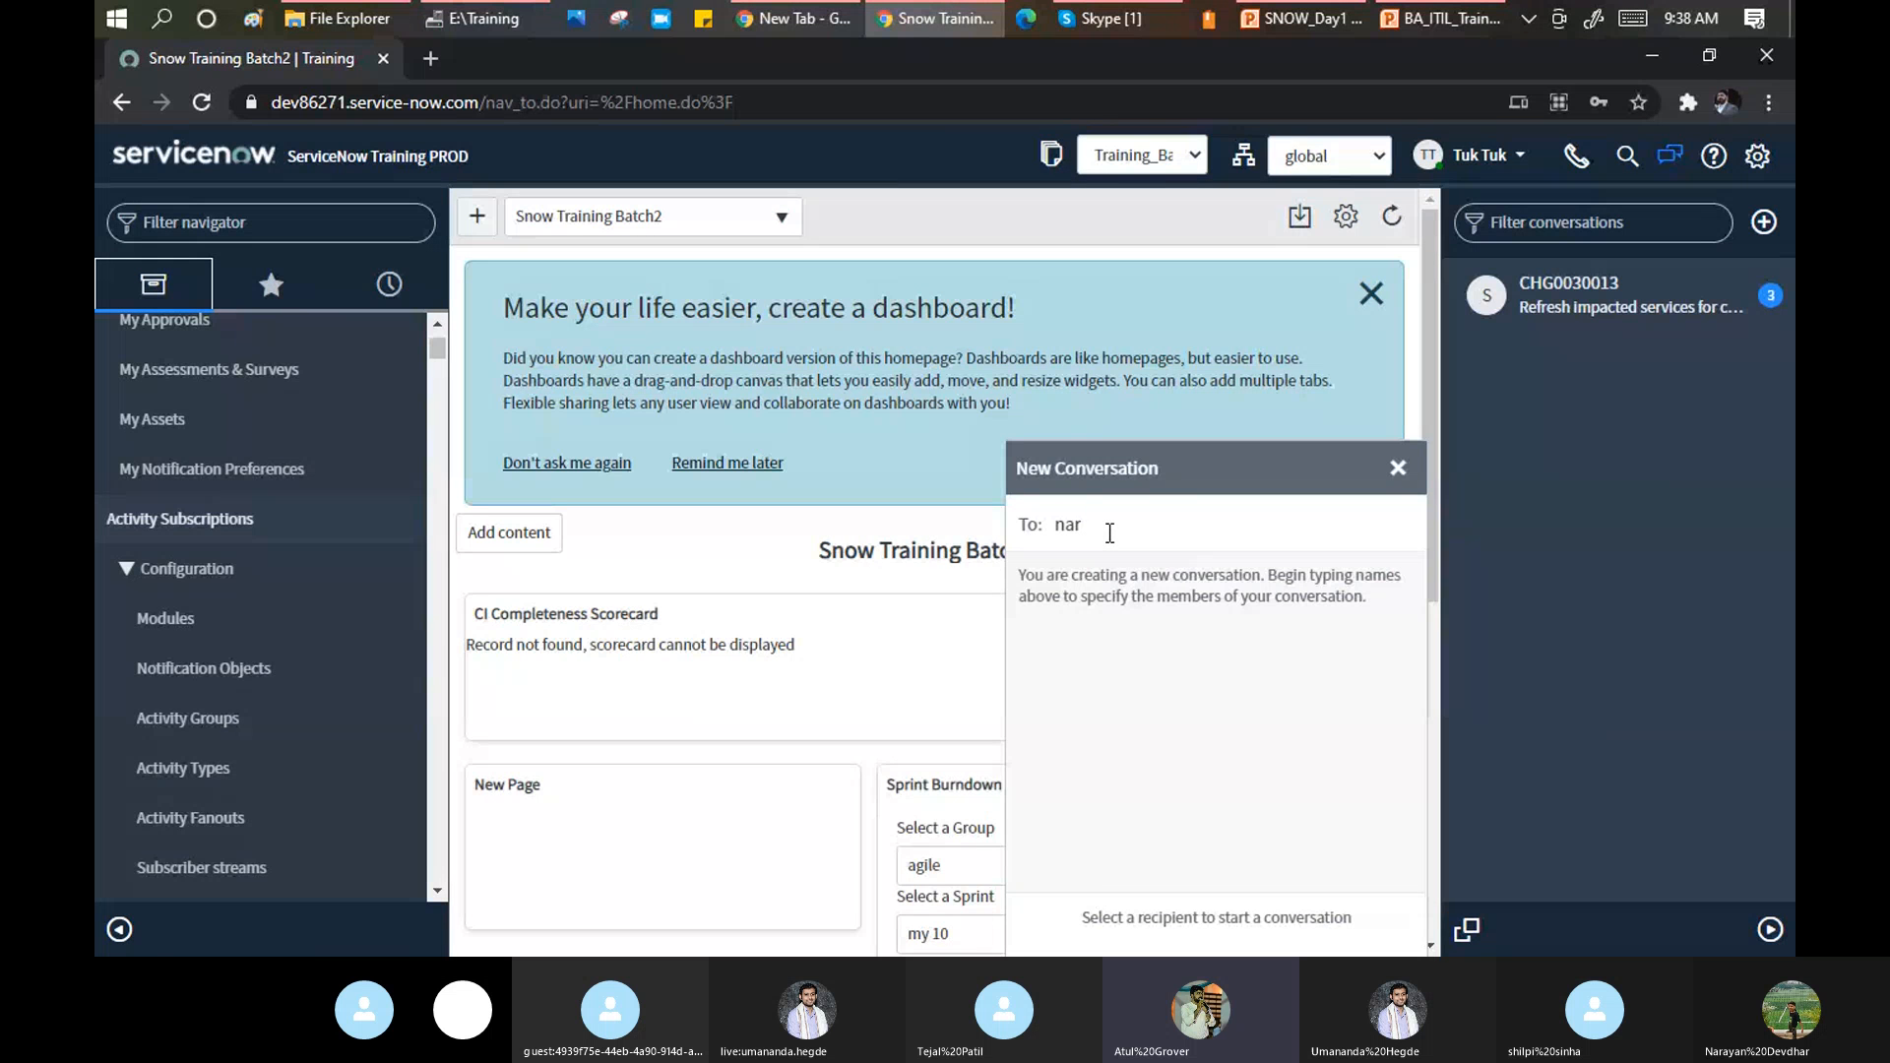
pyautogui.write('yaayan')
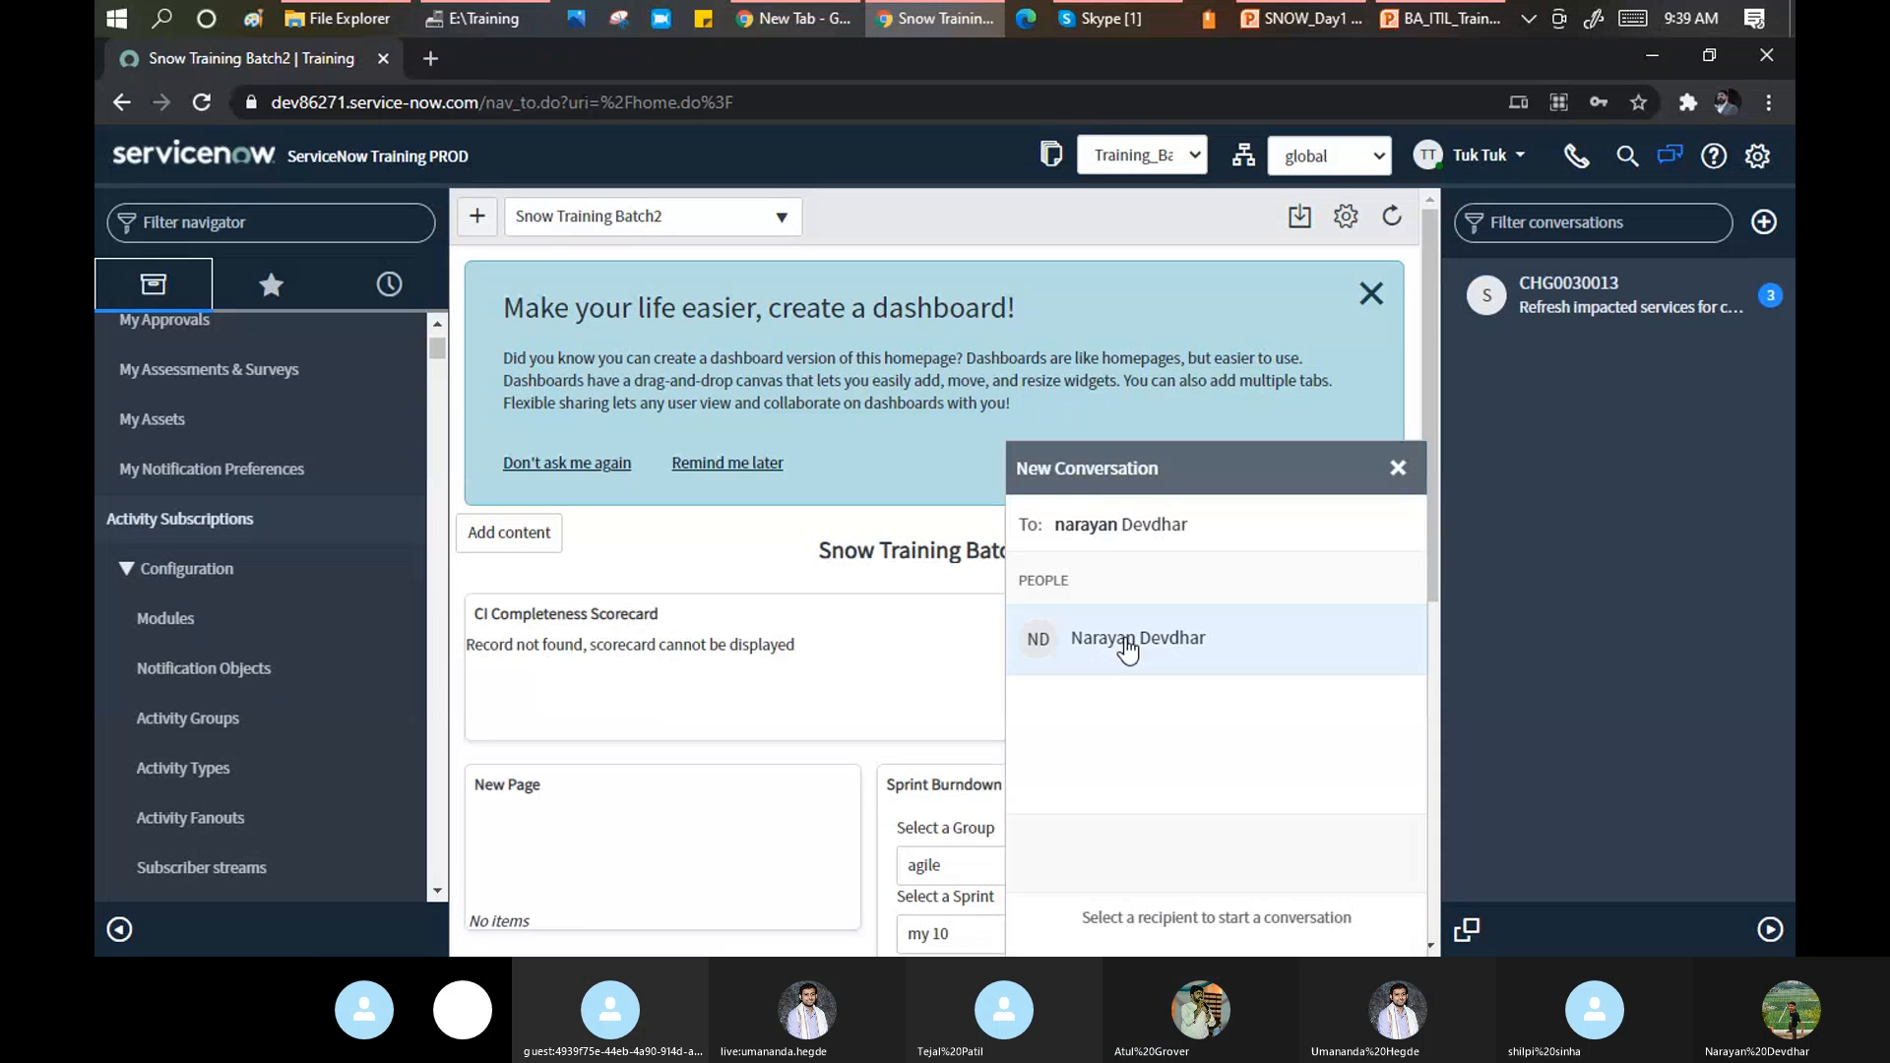
pyautogui.click(1127, 638)
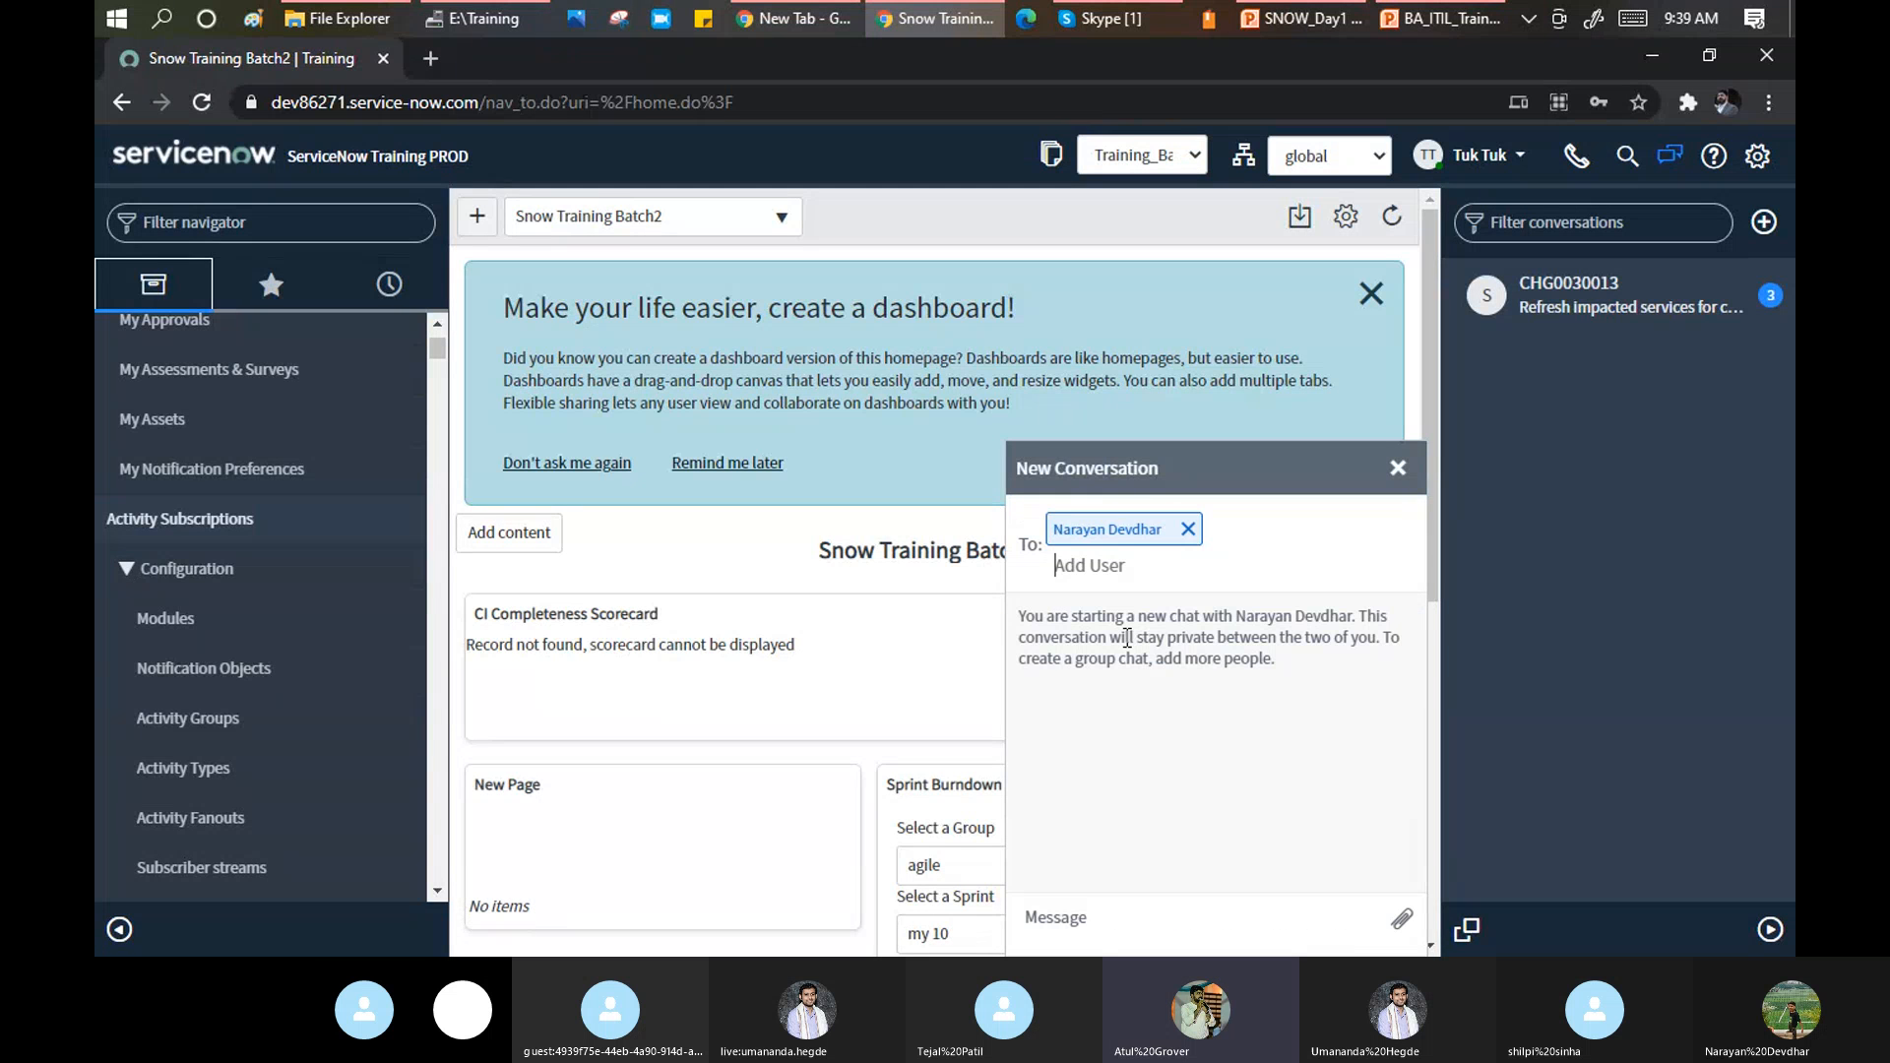
# Send a 'hello' greeting to the colleague in the new chat.
pyautogui.click(1101, 913)
pyautogui.write('hello')
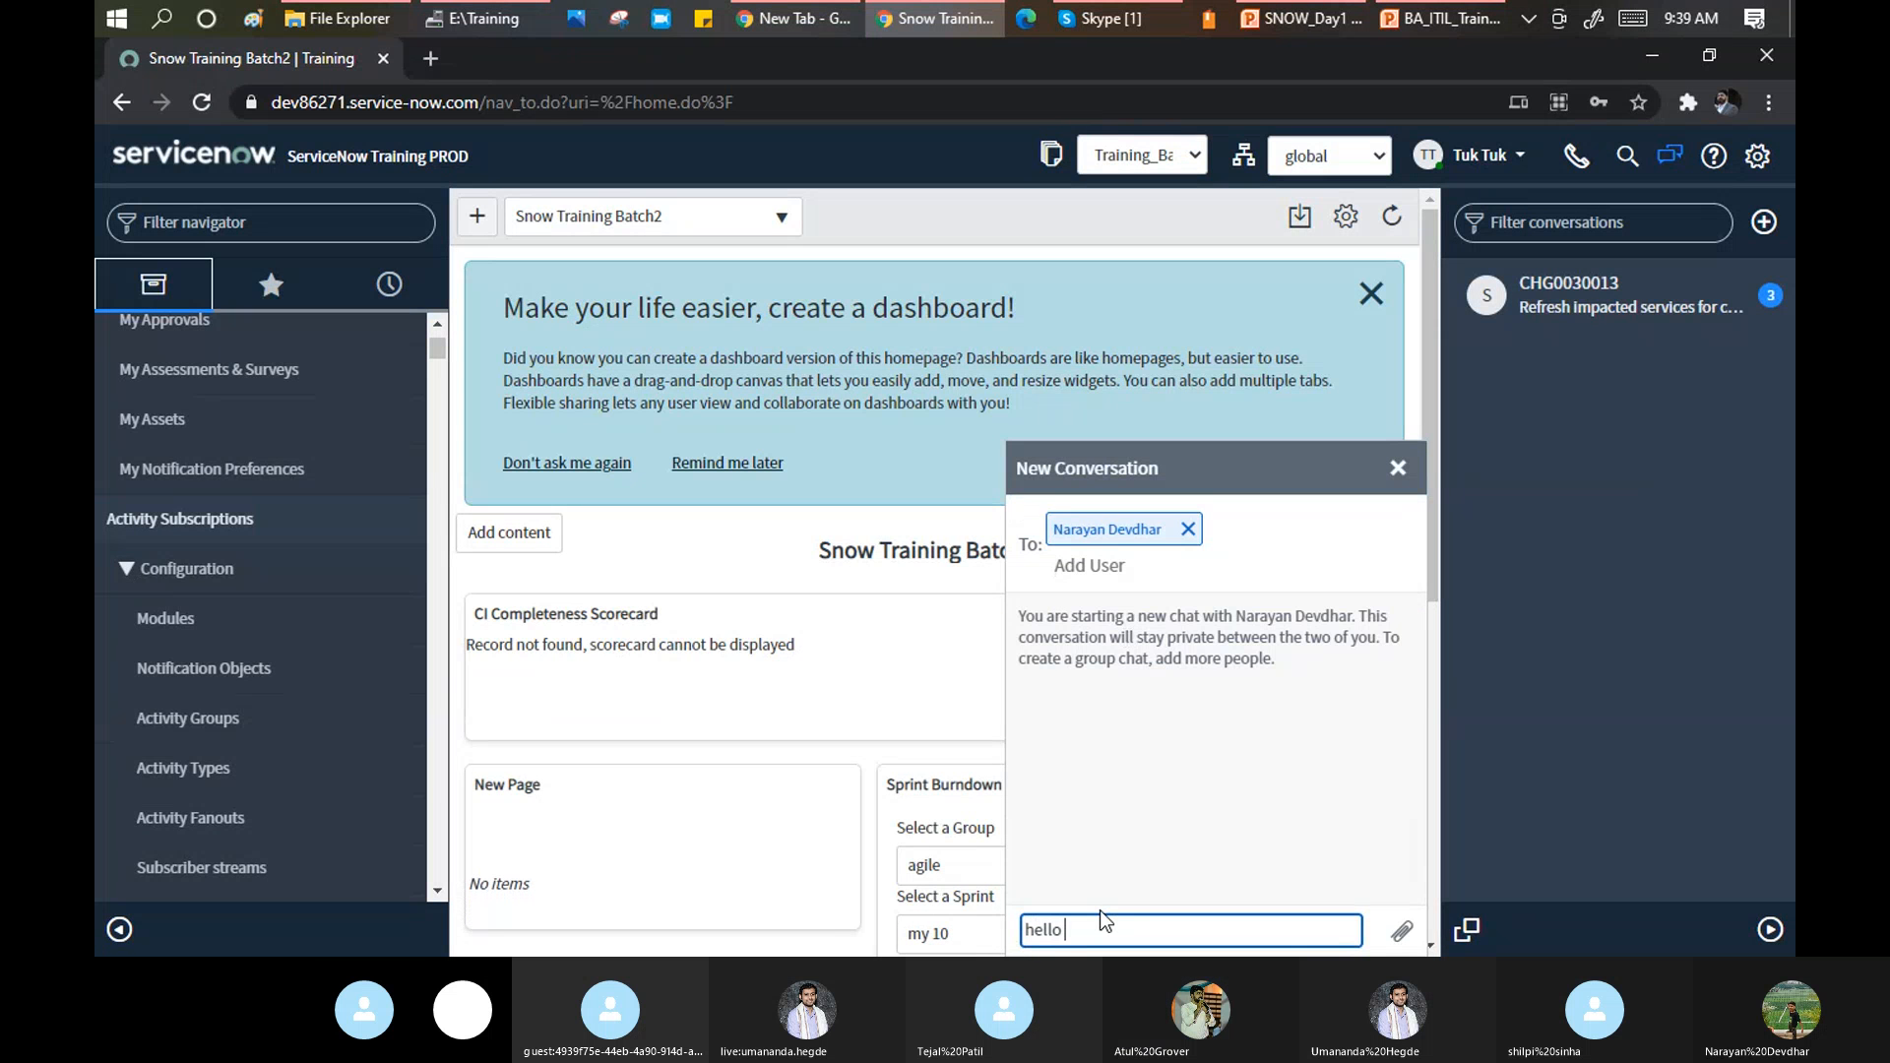
pyautogui.write(' narayan')
pyautogui.press('Return')
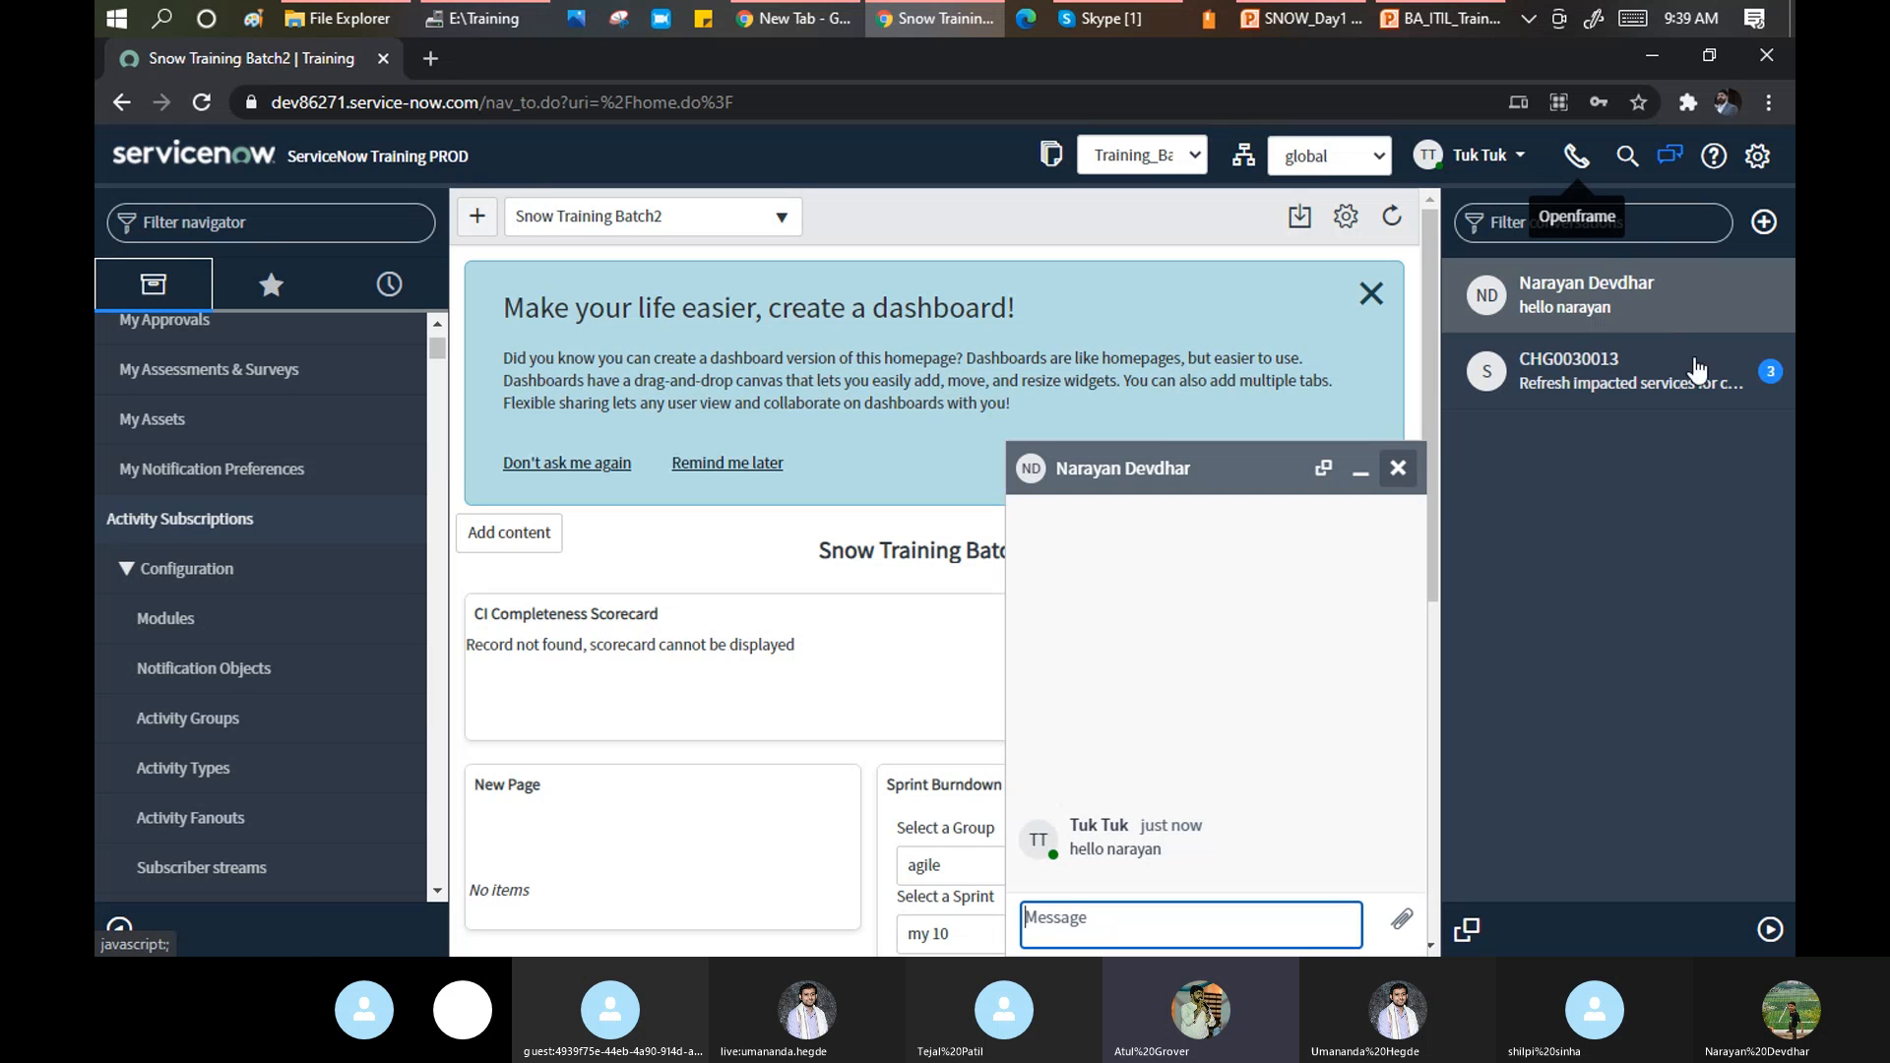
# Reopen the one-to-one conversation from the list, then close its chat window.
pyautogui.click(1590, 296)
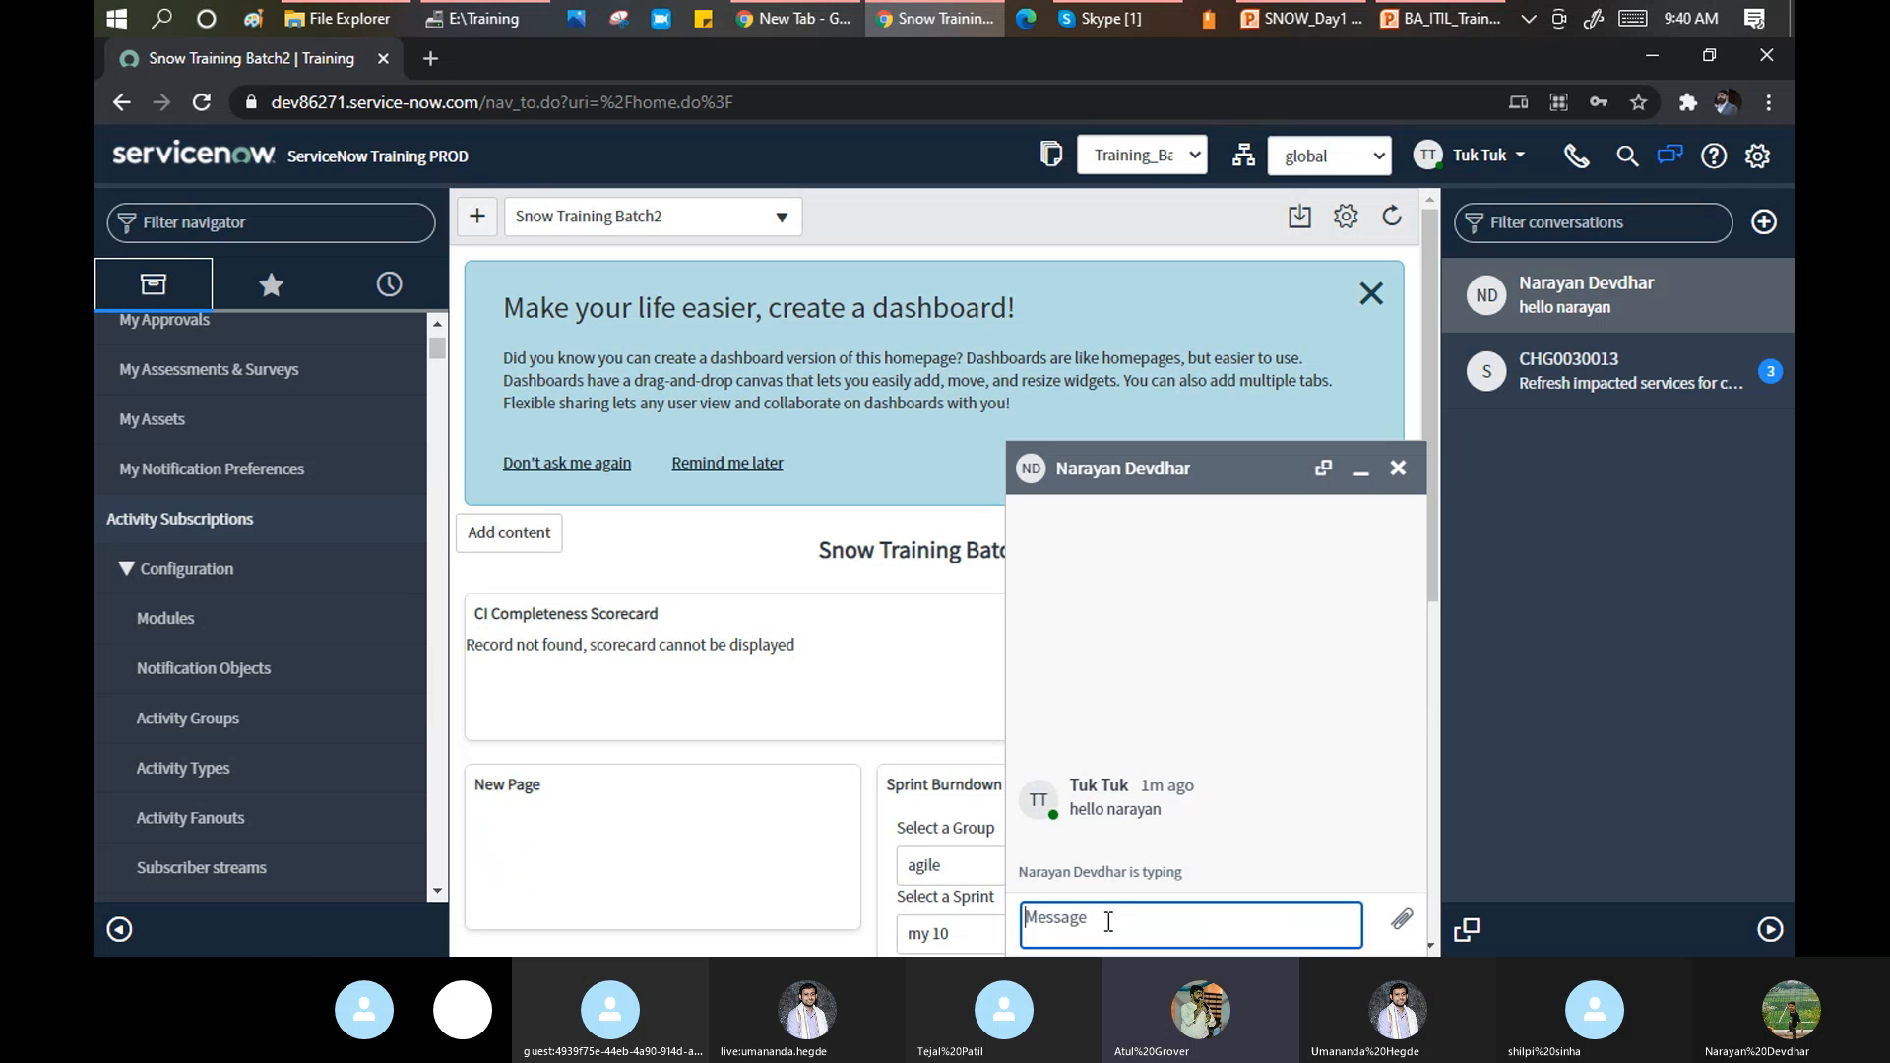
pyautogui.moveTo(1027, 875); pyautogui.dragTo(1177, 886)
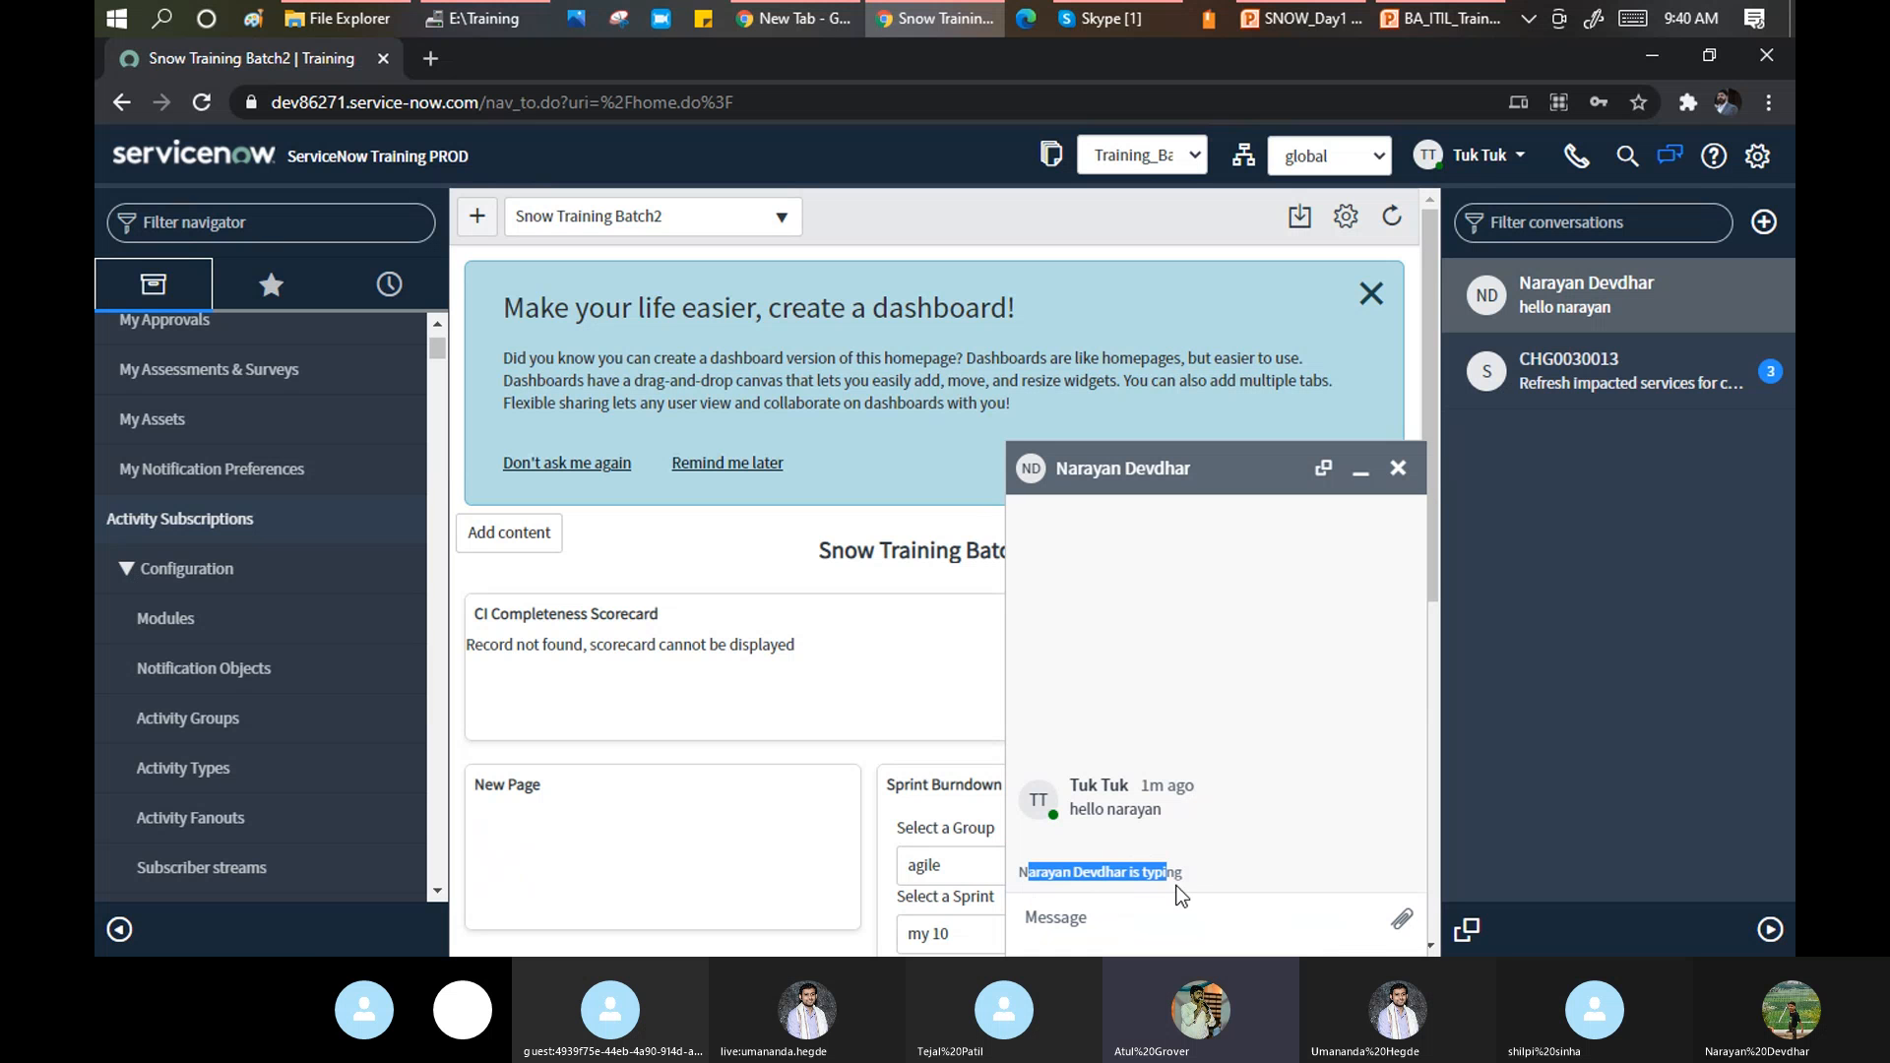
pyautogui.click(1115, 923)
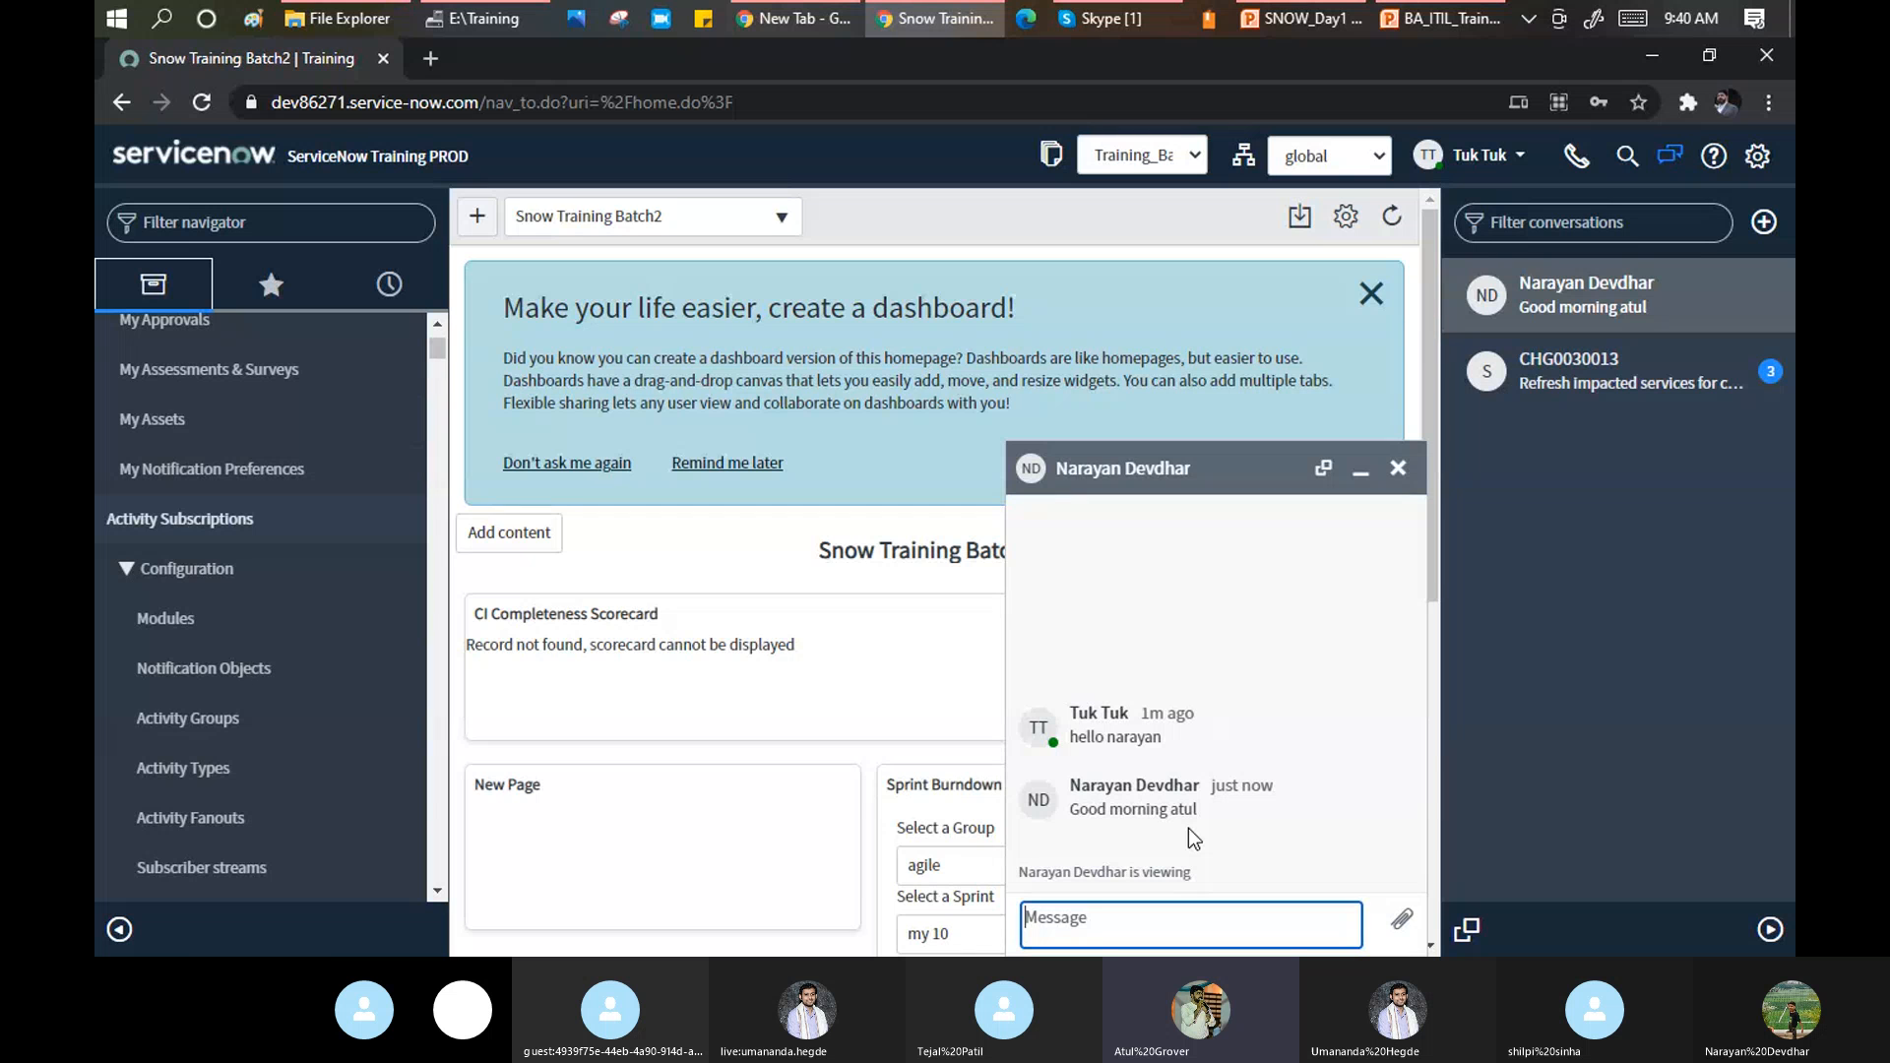
pyautogui.click(1398, 469)
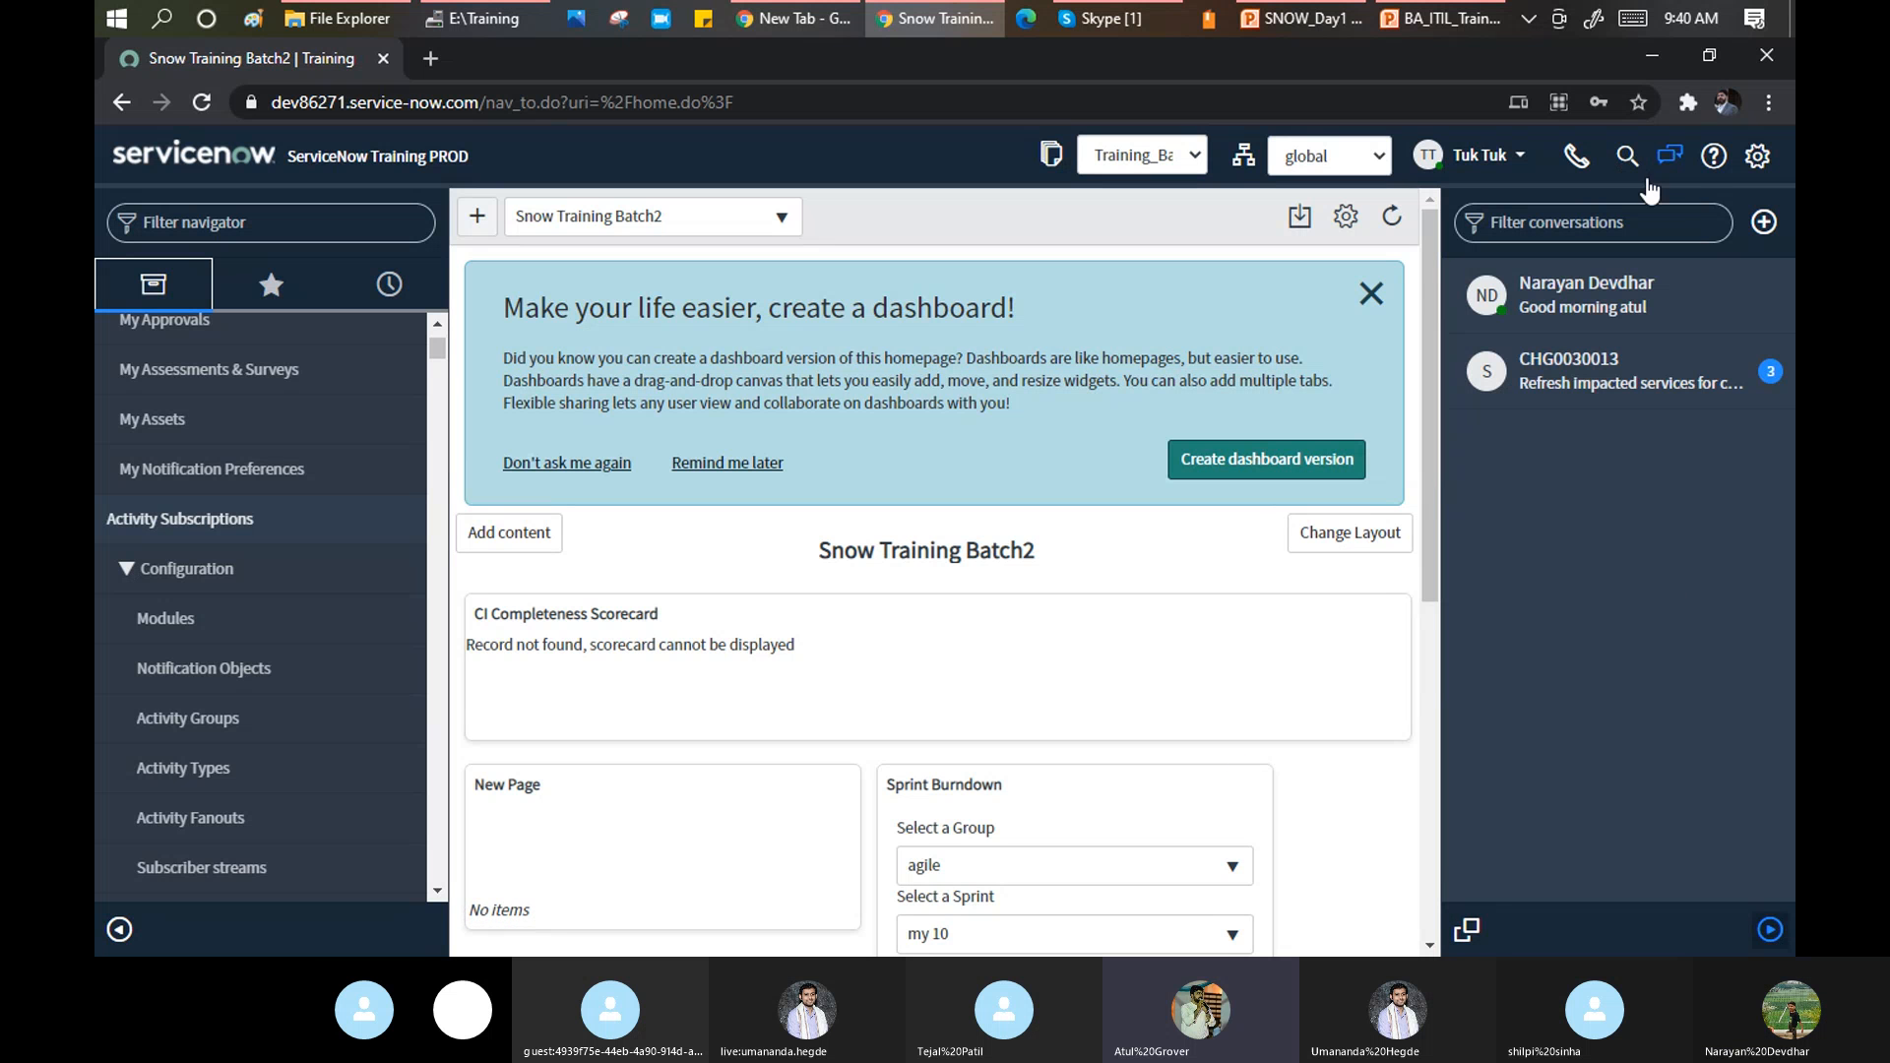
# Hide the Connect conversations sidebar, then toggle the Help panel open and closed twice.
pyautogui.click(1670, 158)
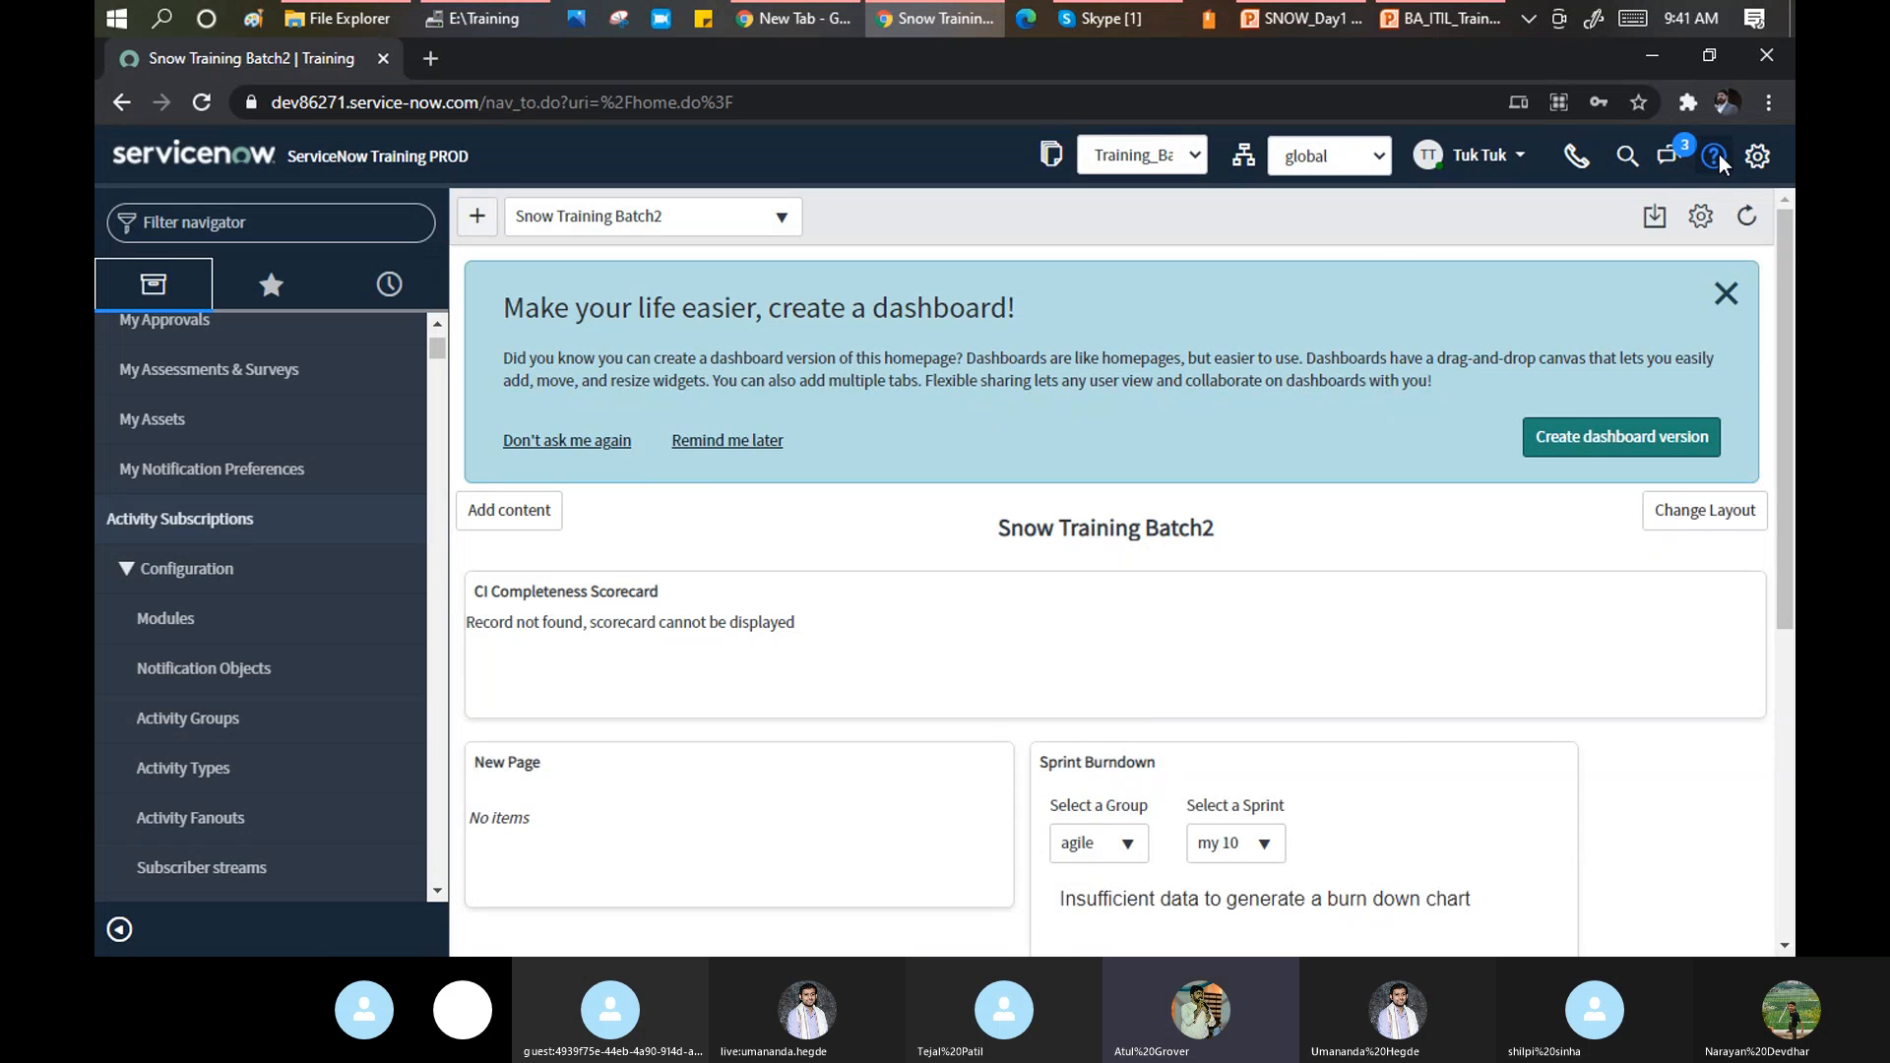
pyautogui.click(1717, 157)
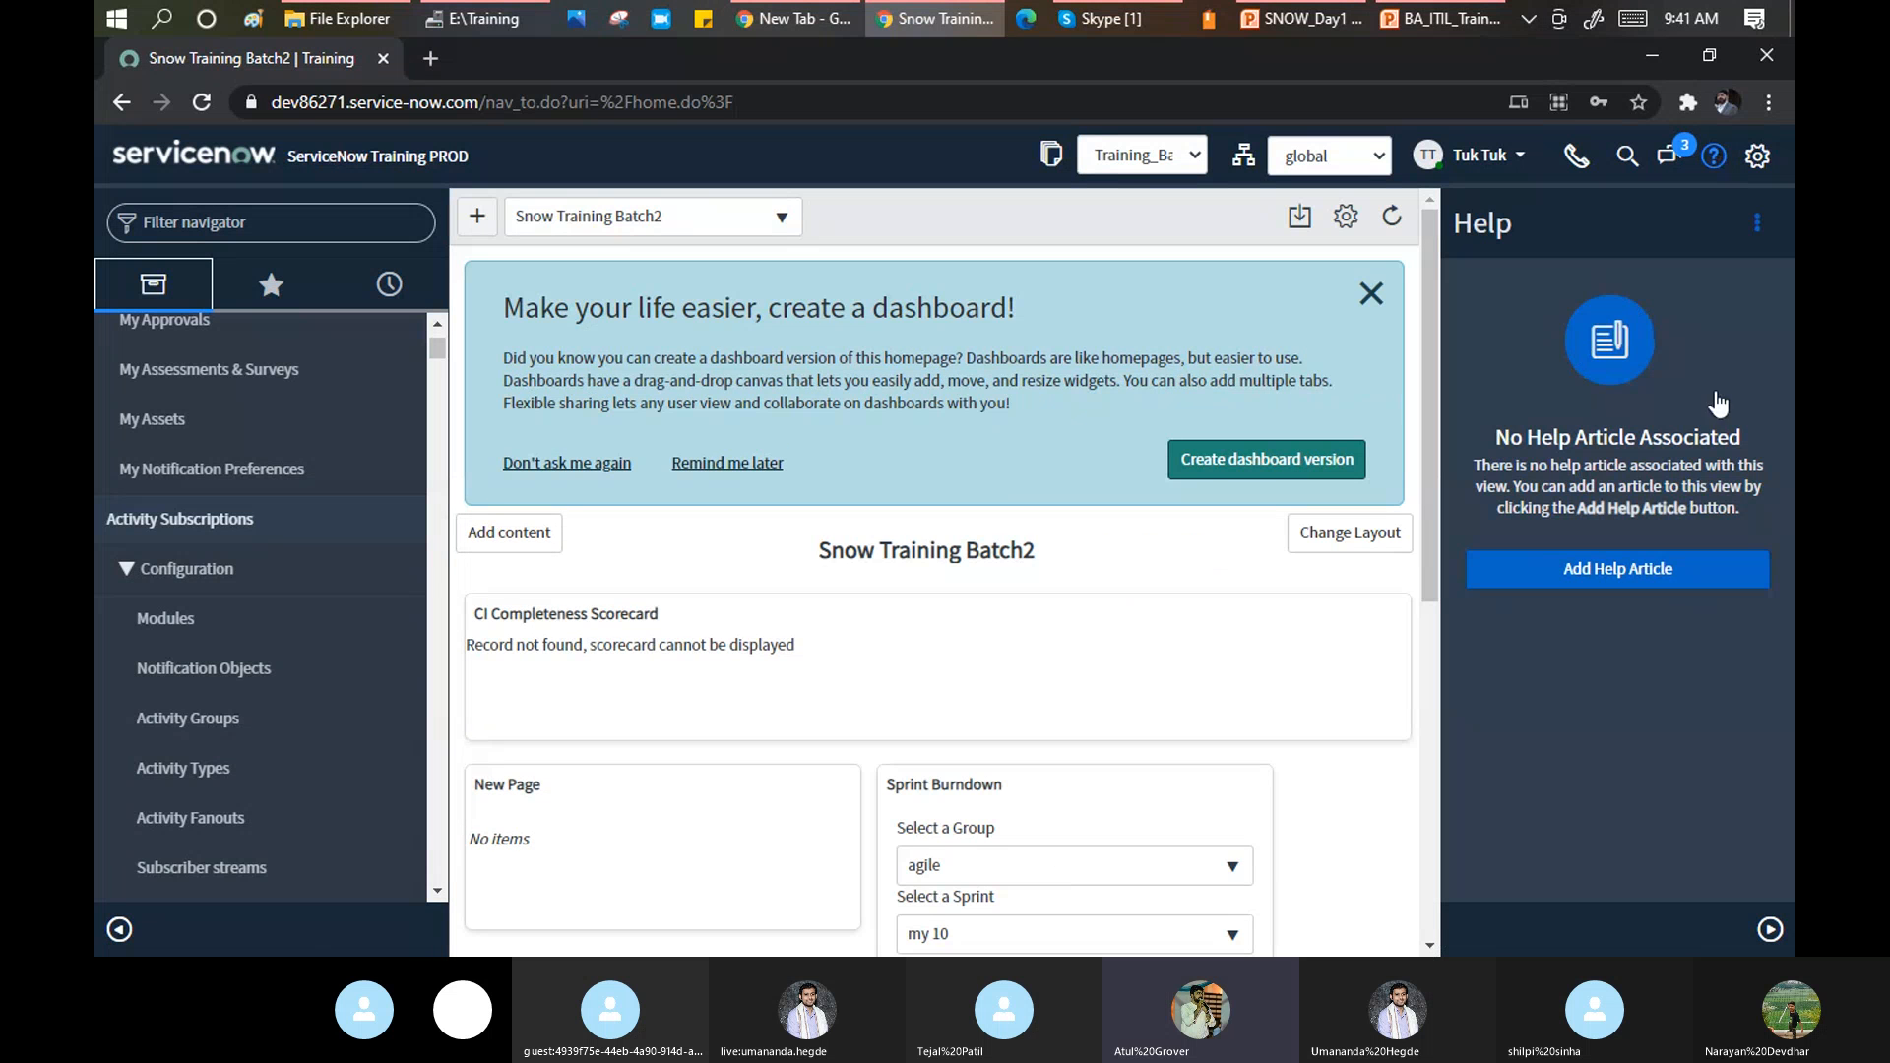
pyautogui.click(1713, 157)
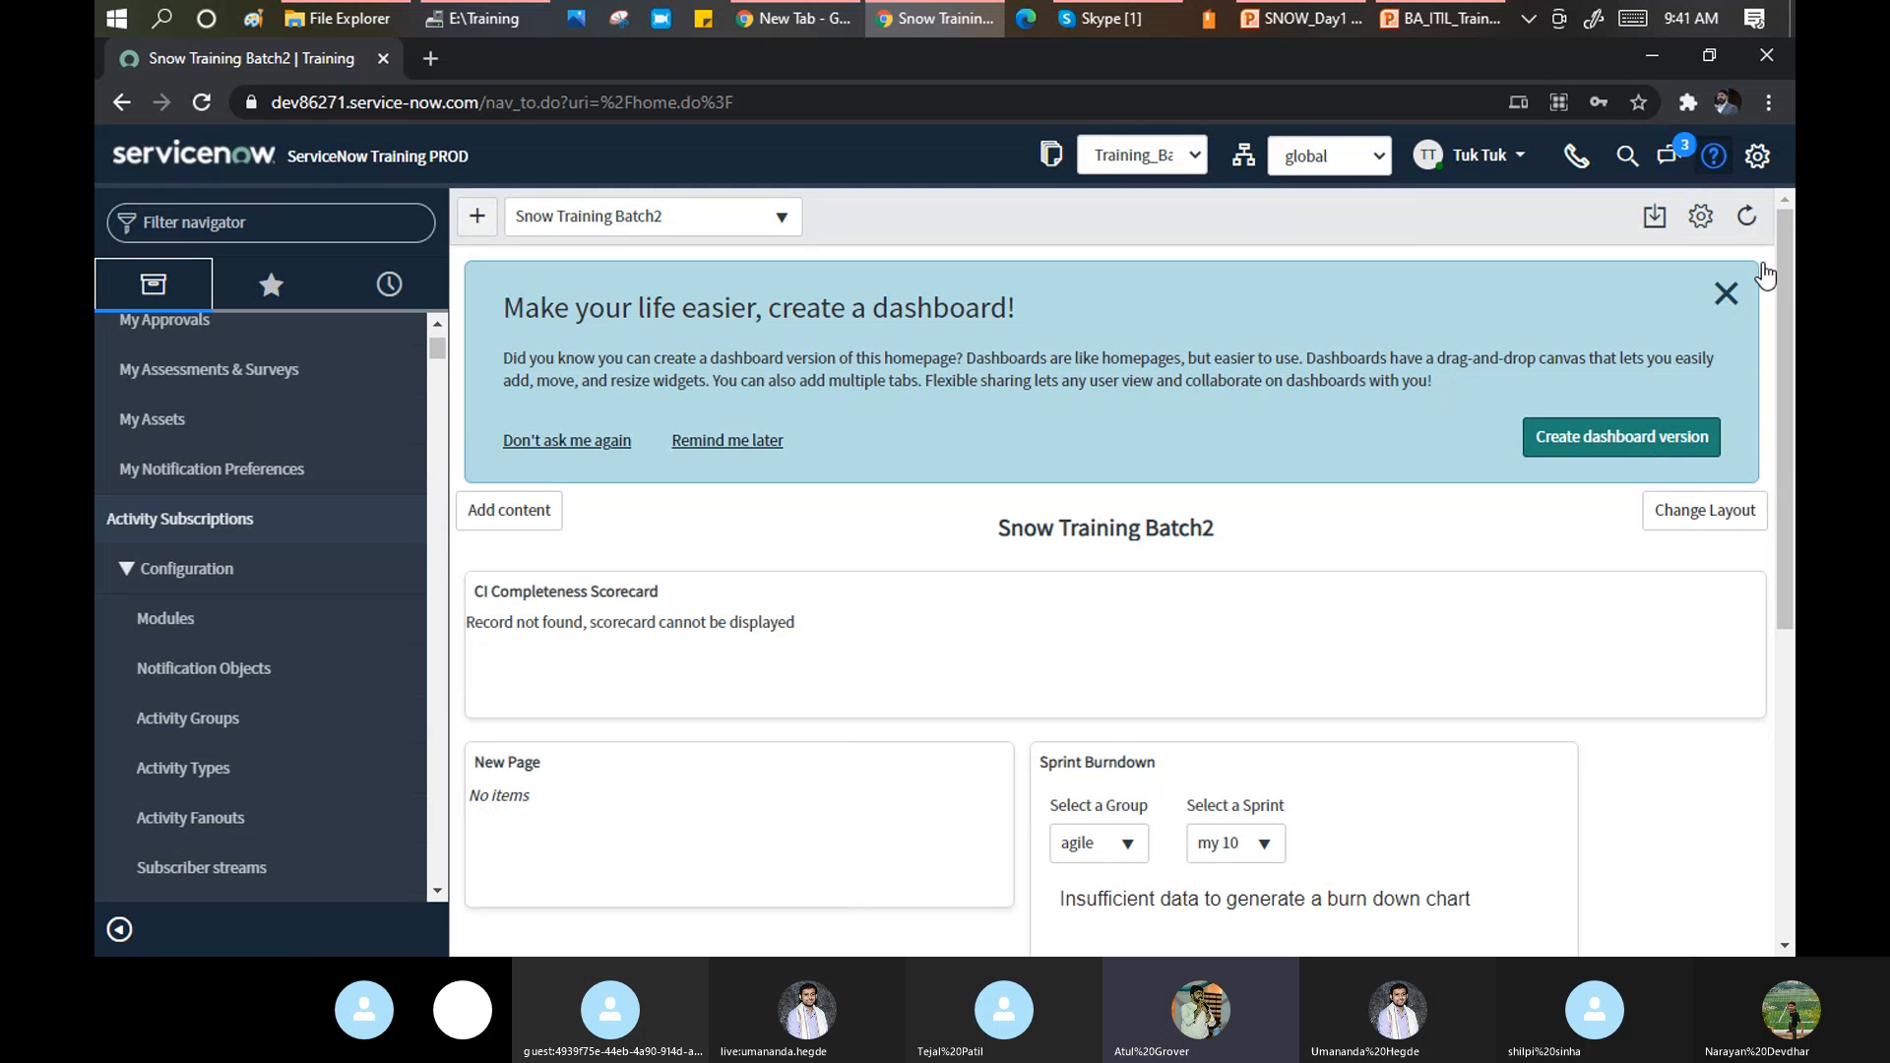
pyautogui.click(1714, 157)
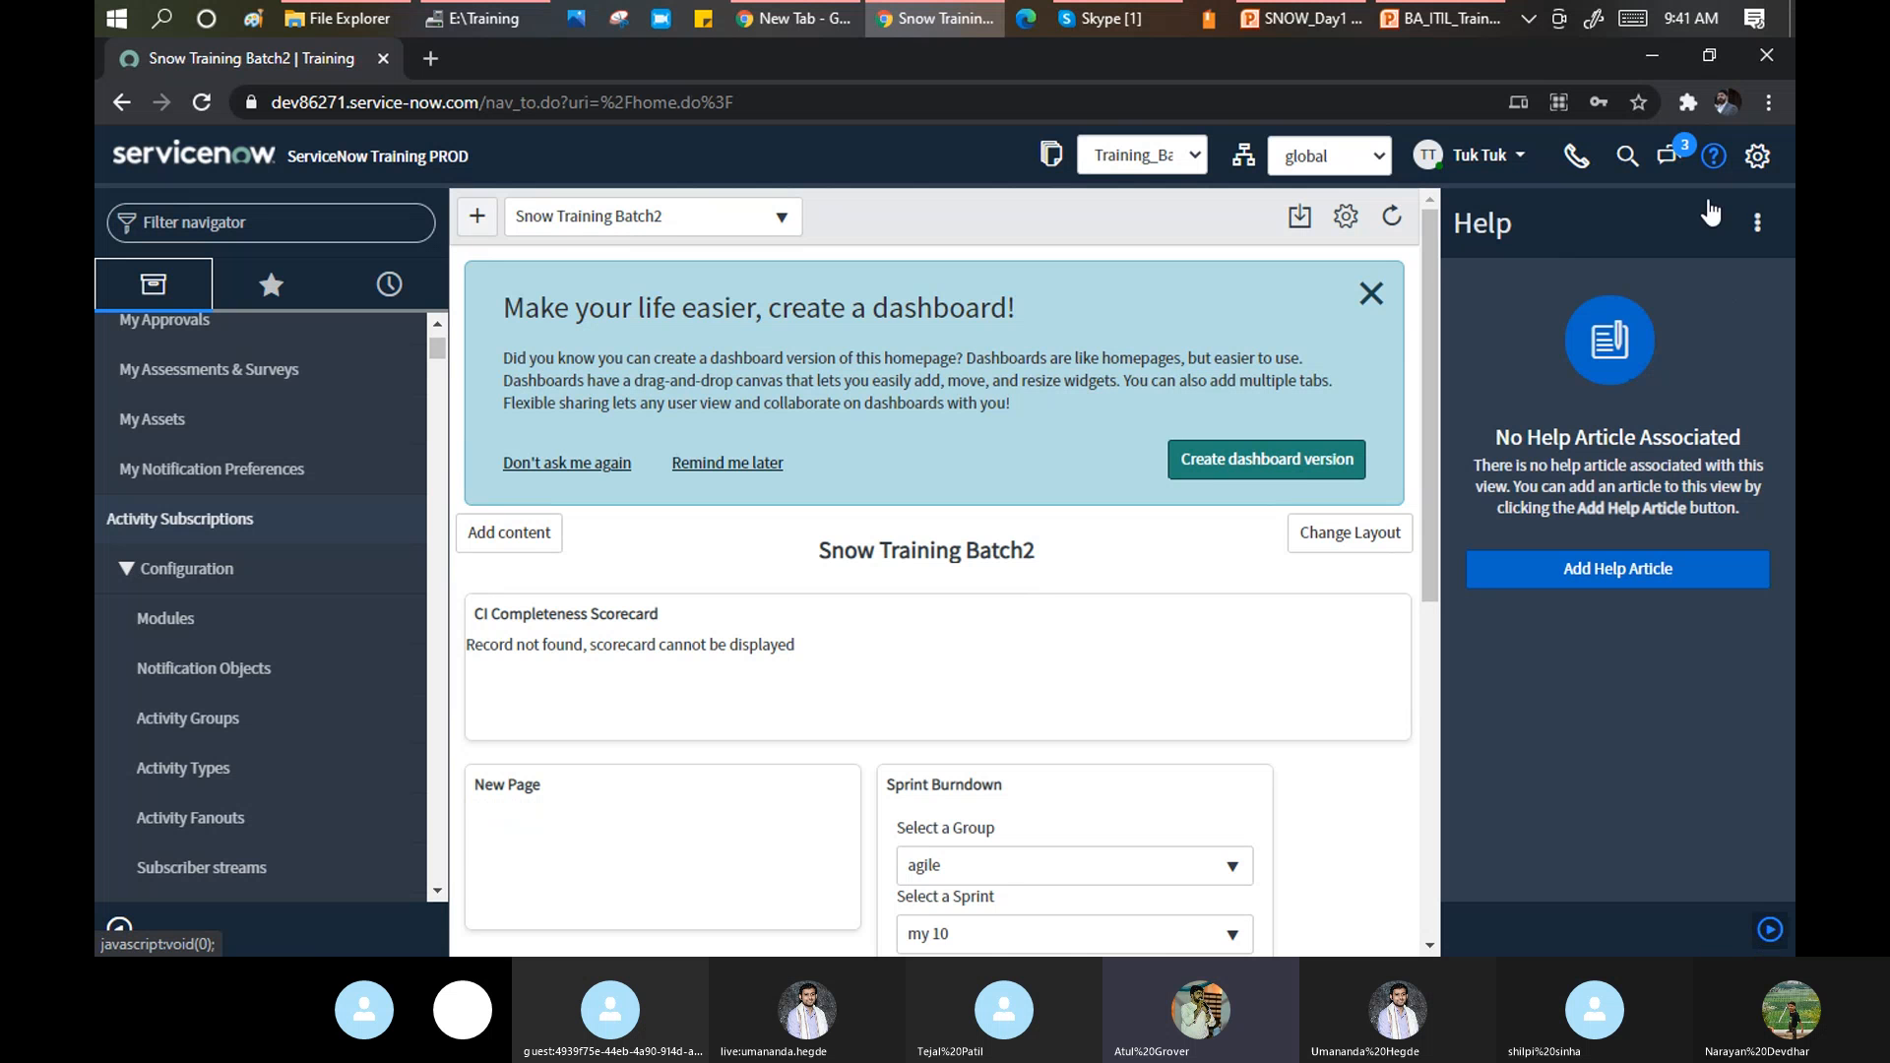
pyautogui.click(1761, 162)
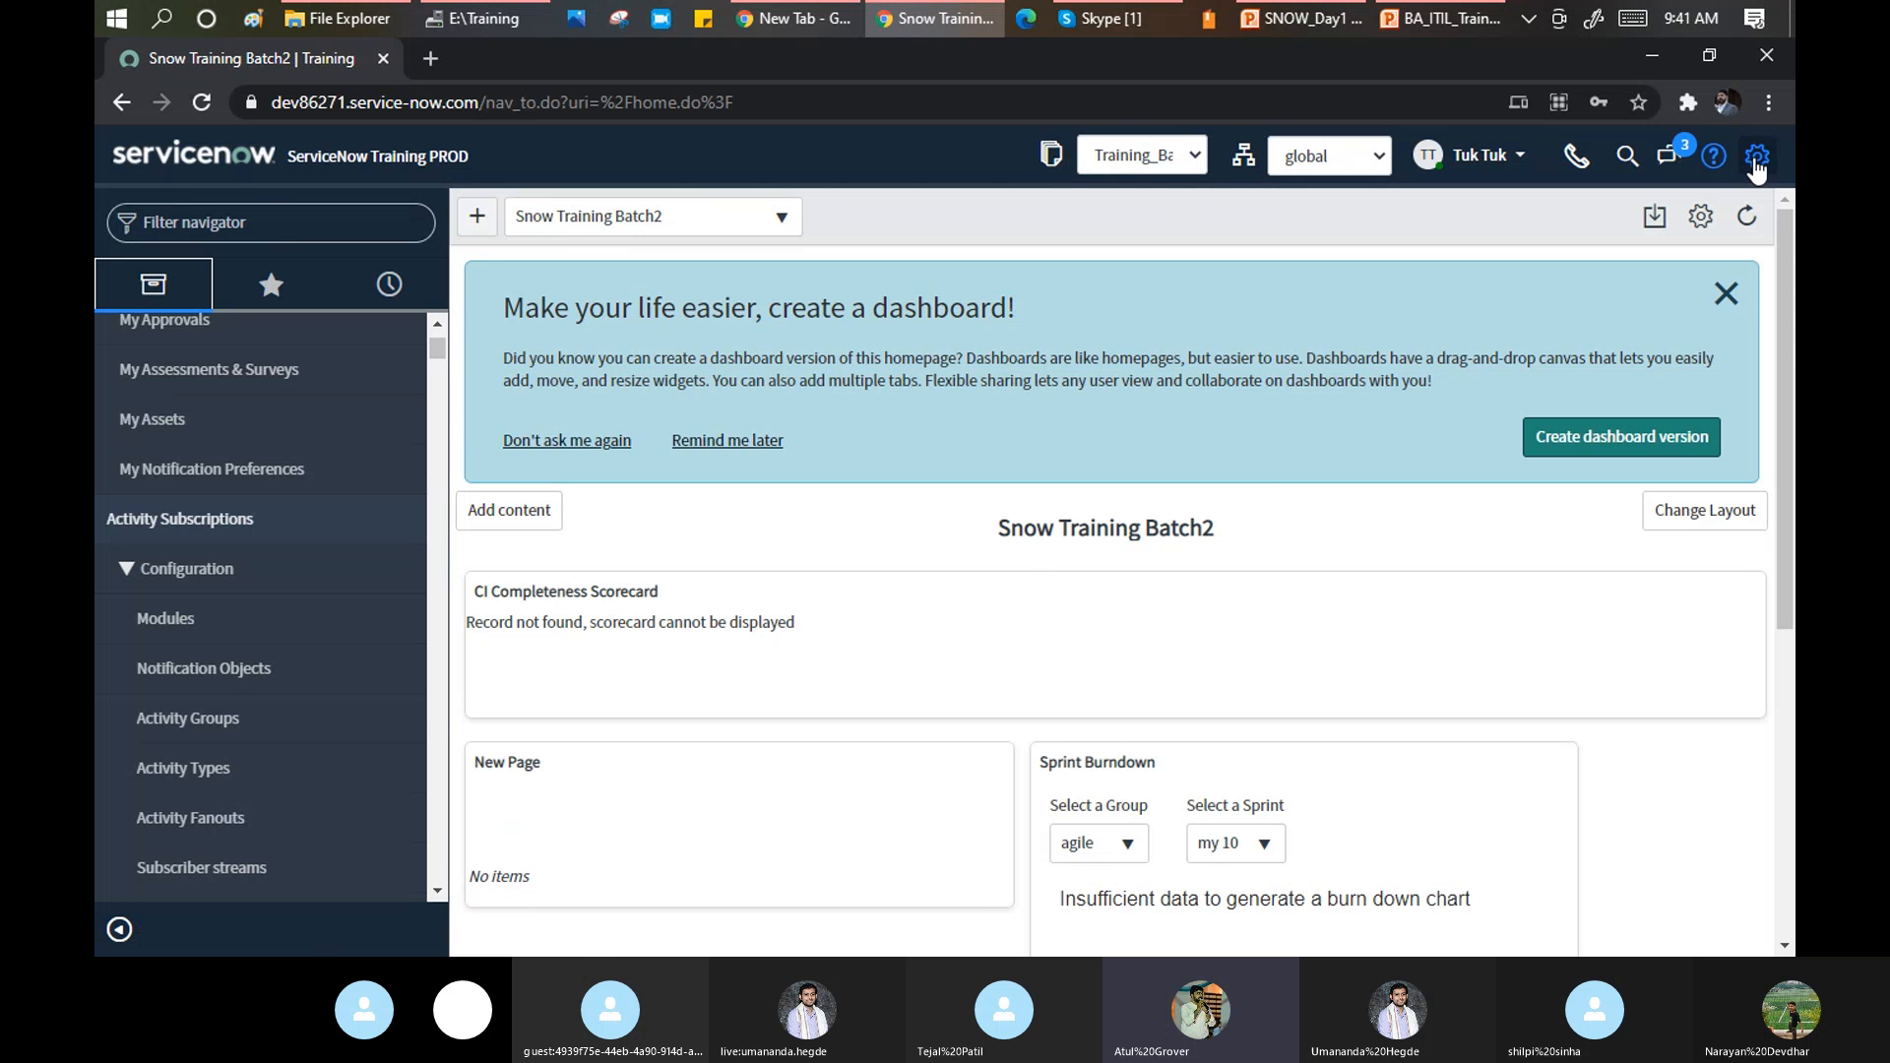
# Select the DarkNOW theme under System Settings > Theme and close the settings.
pyautogui.click(1757, 157)
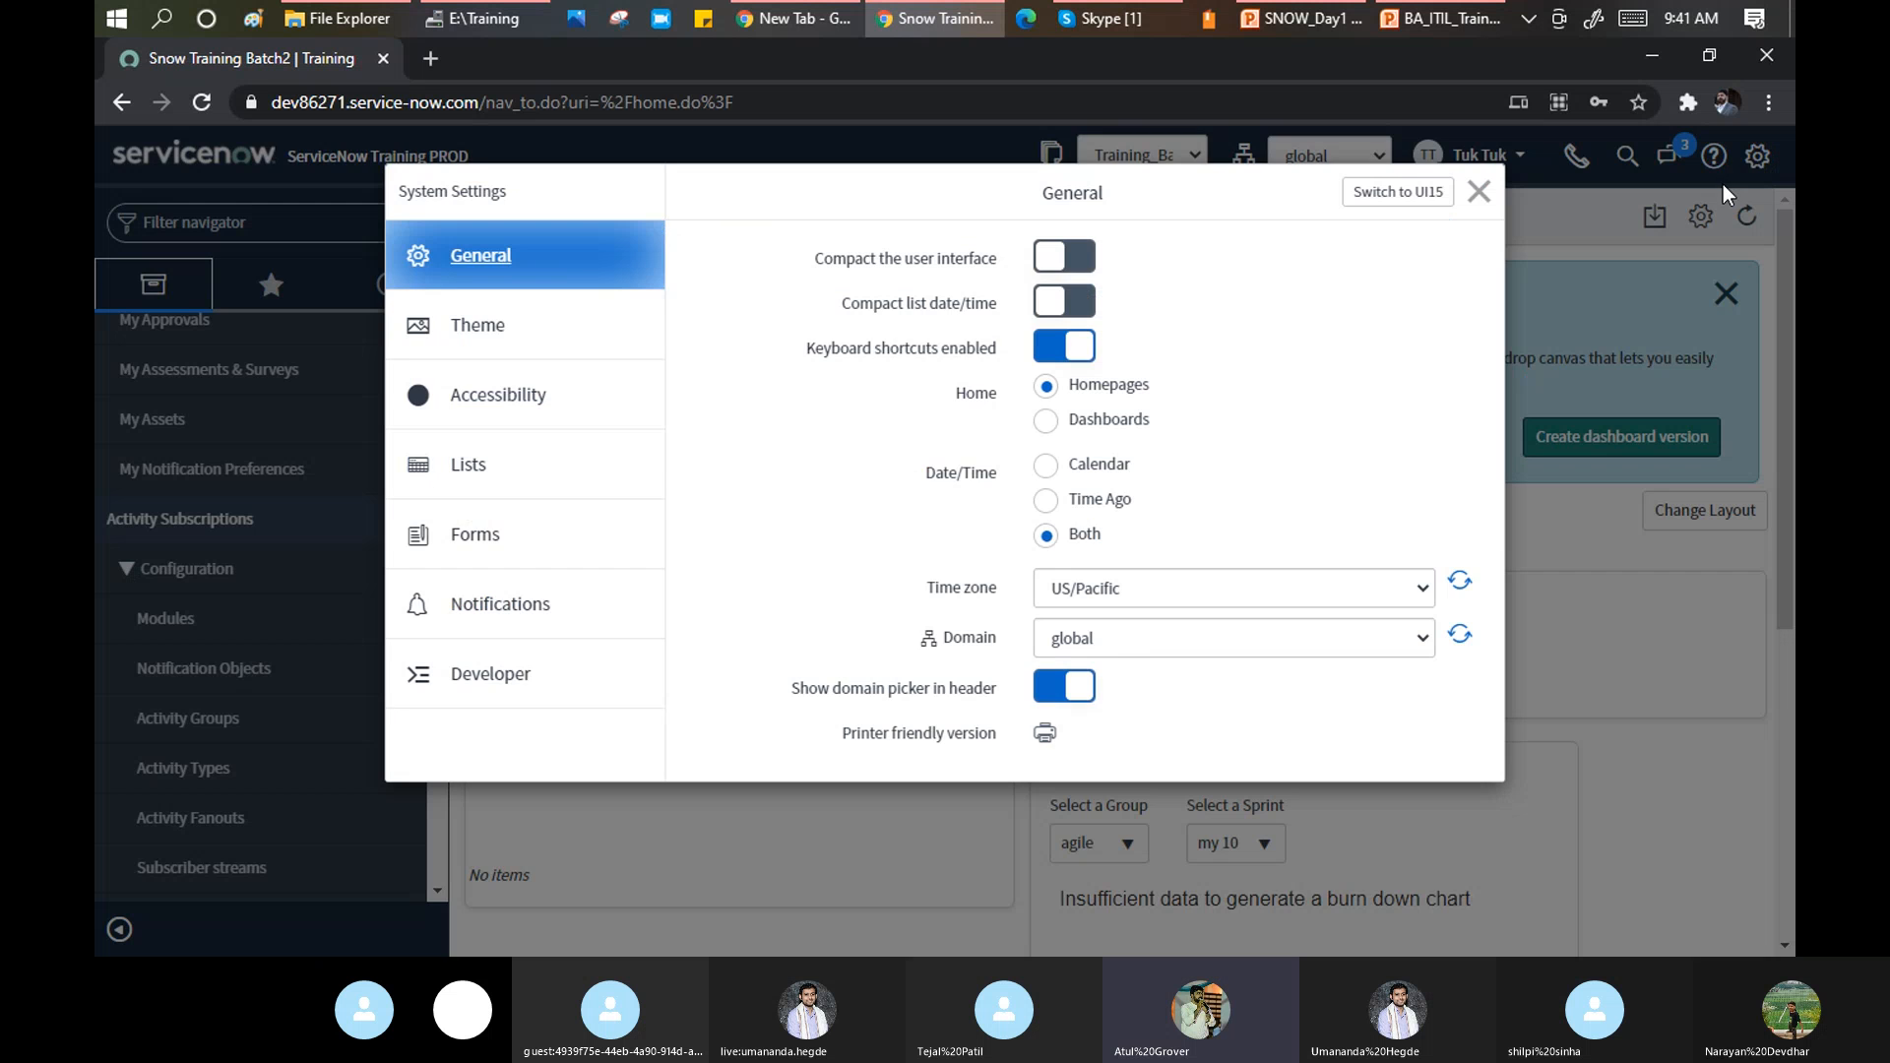
pyautogui.click(480, 342)
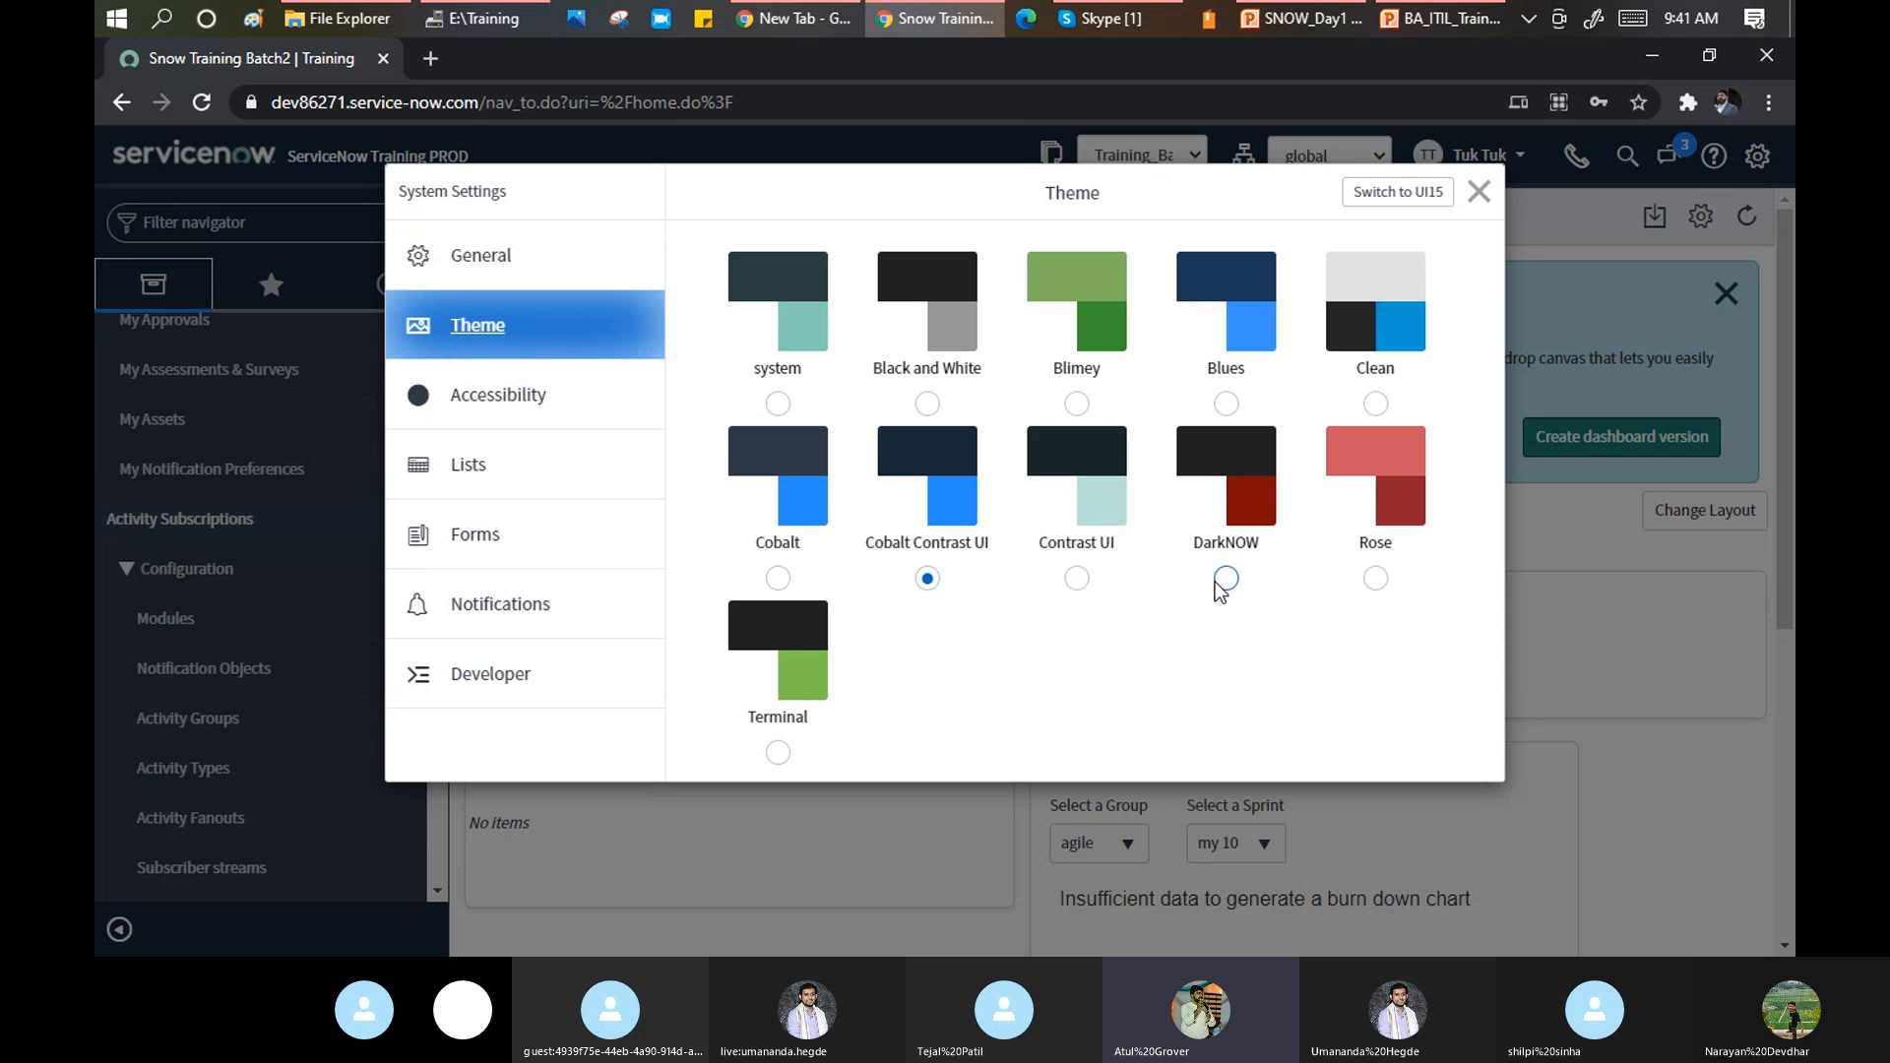
pyautogui.click(1225, 578)
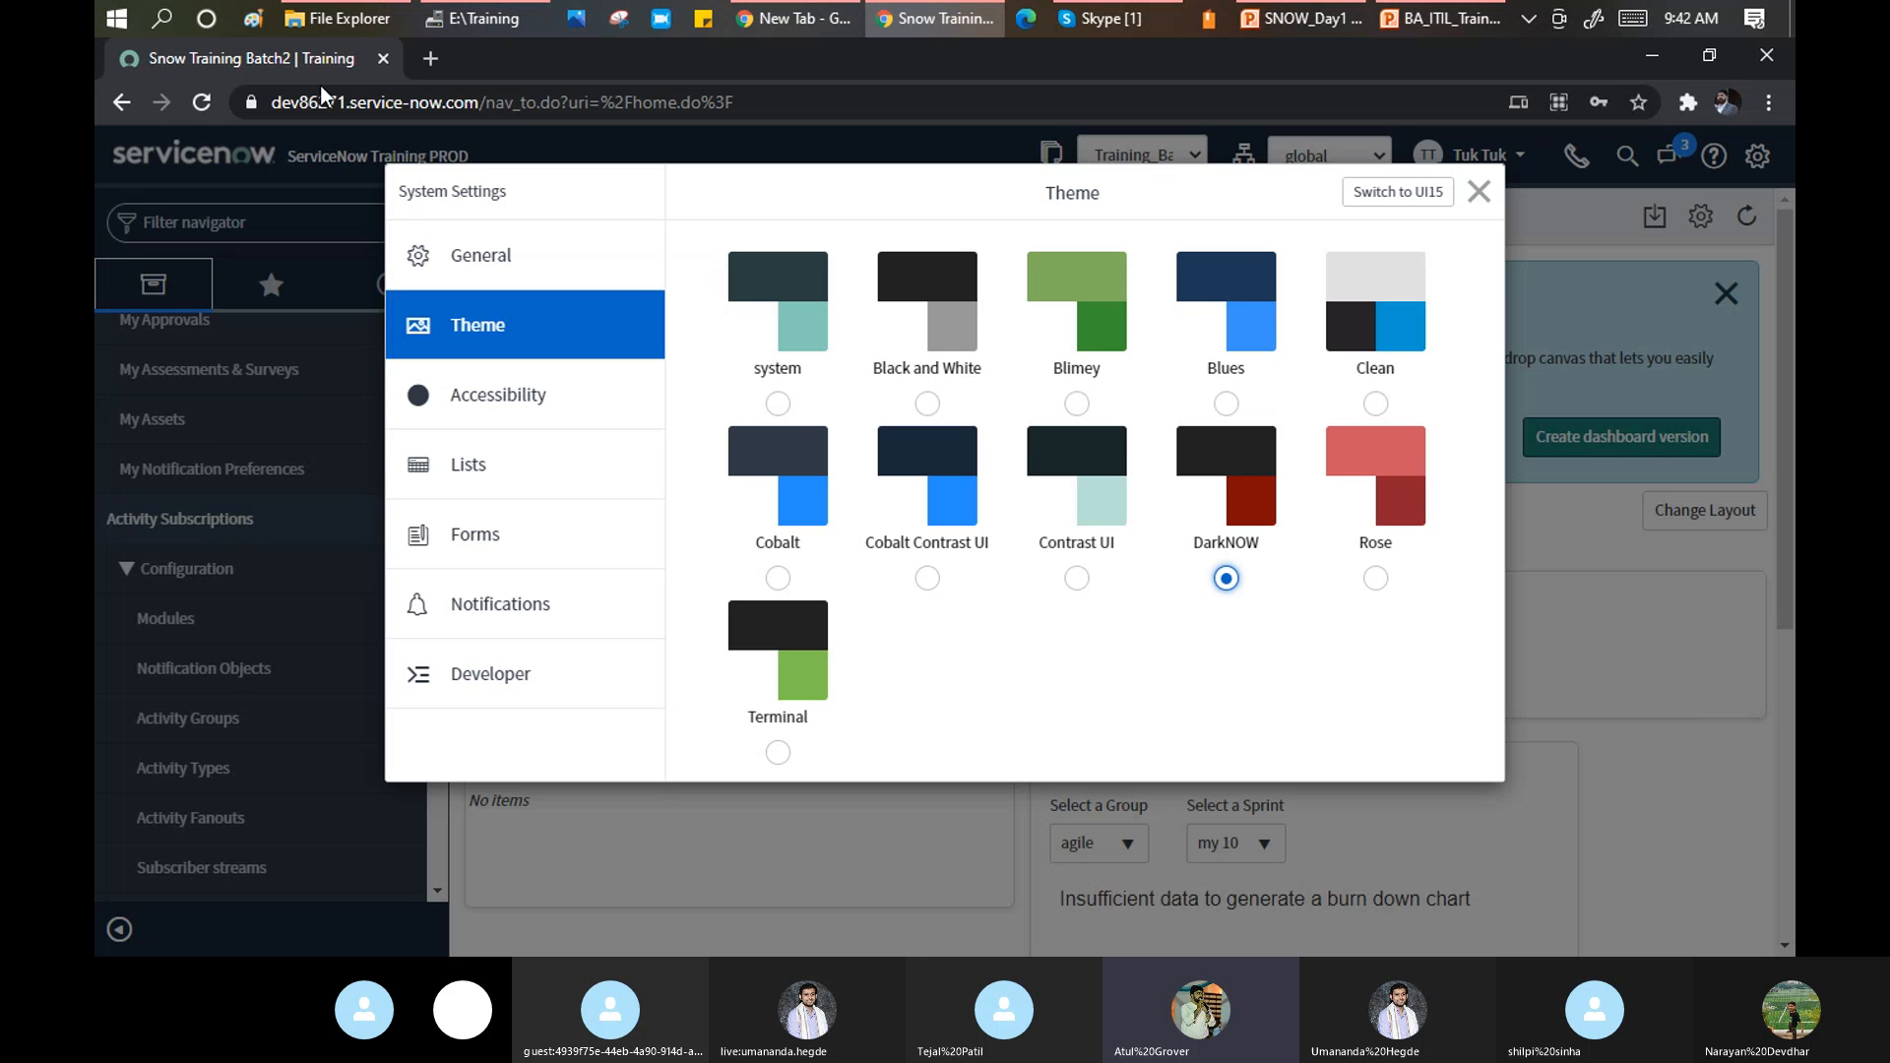
pyautogui.press('Escape')
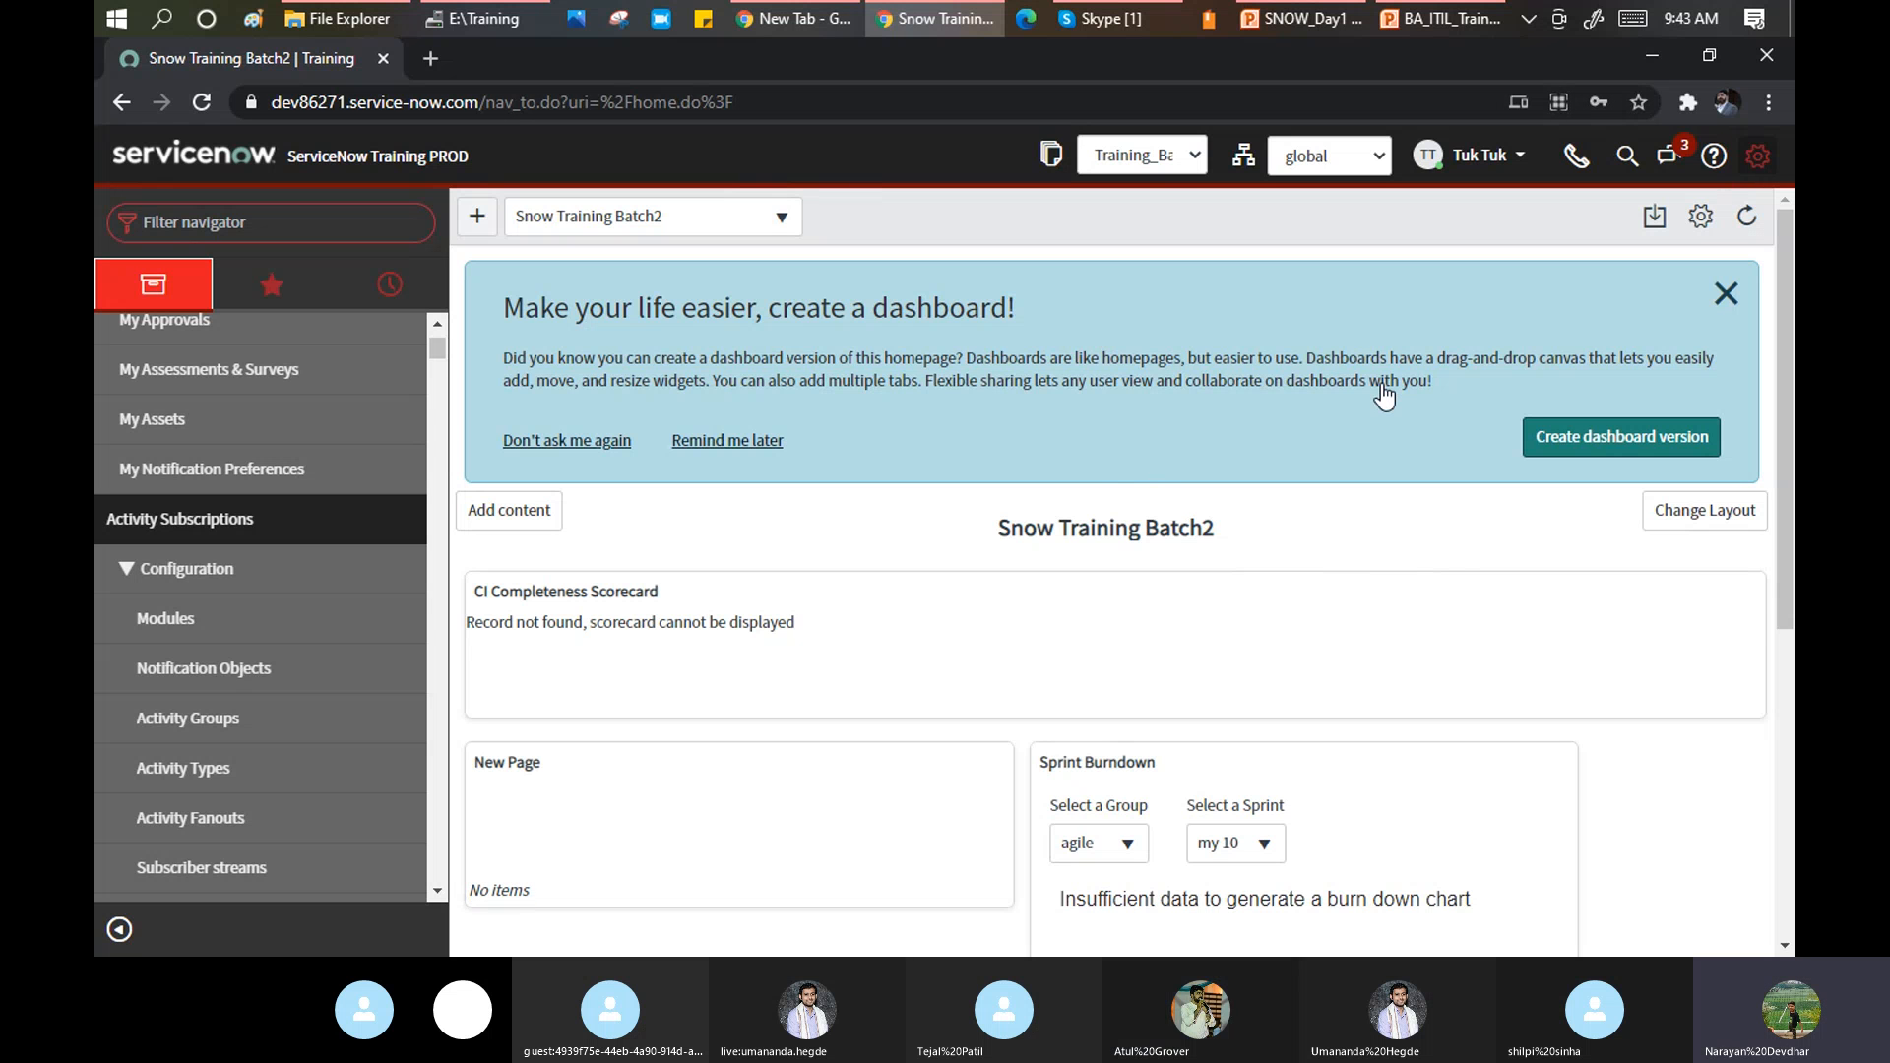
# In General settings, enable compact UI and compact list date/time, set Home to Dashboards, and keep Date/Time on Both.
pyautogui.click(1756, 157)
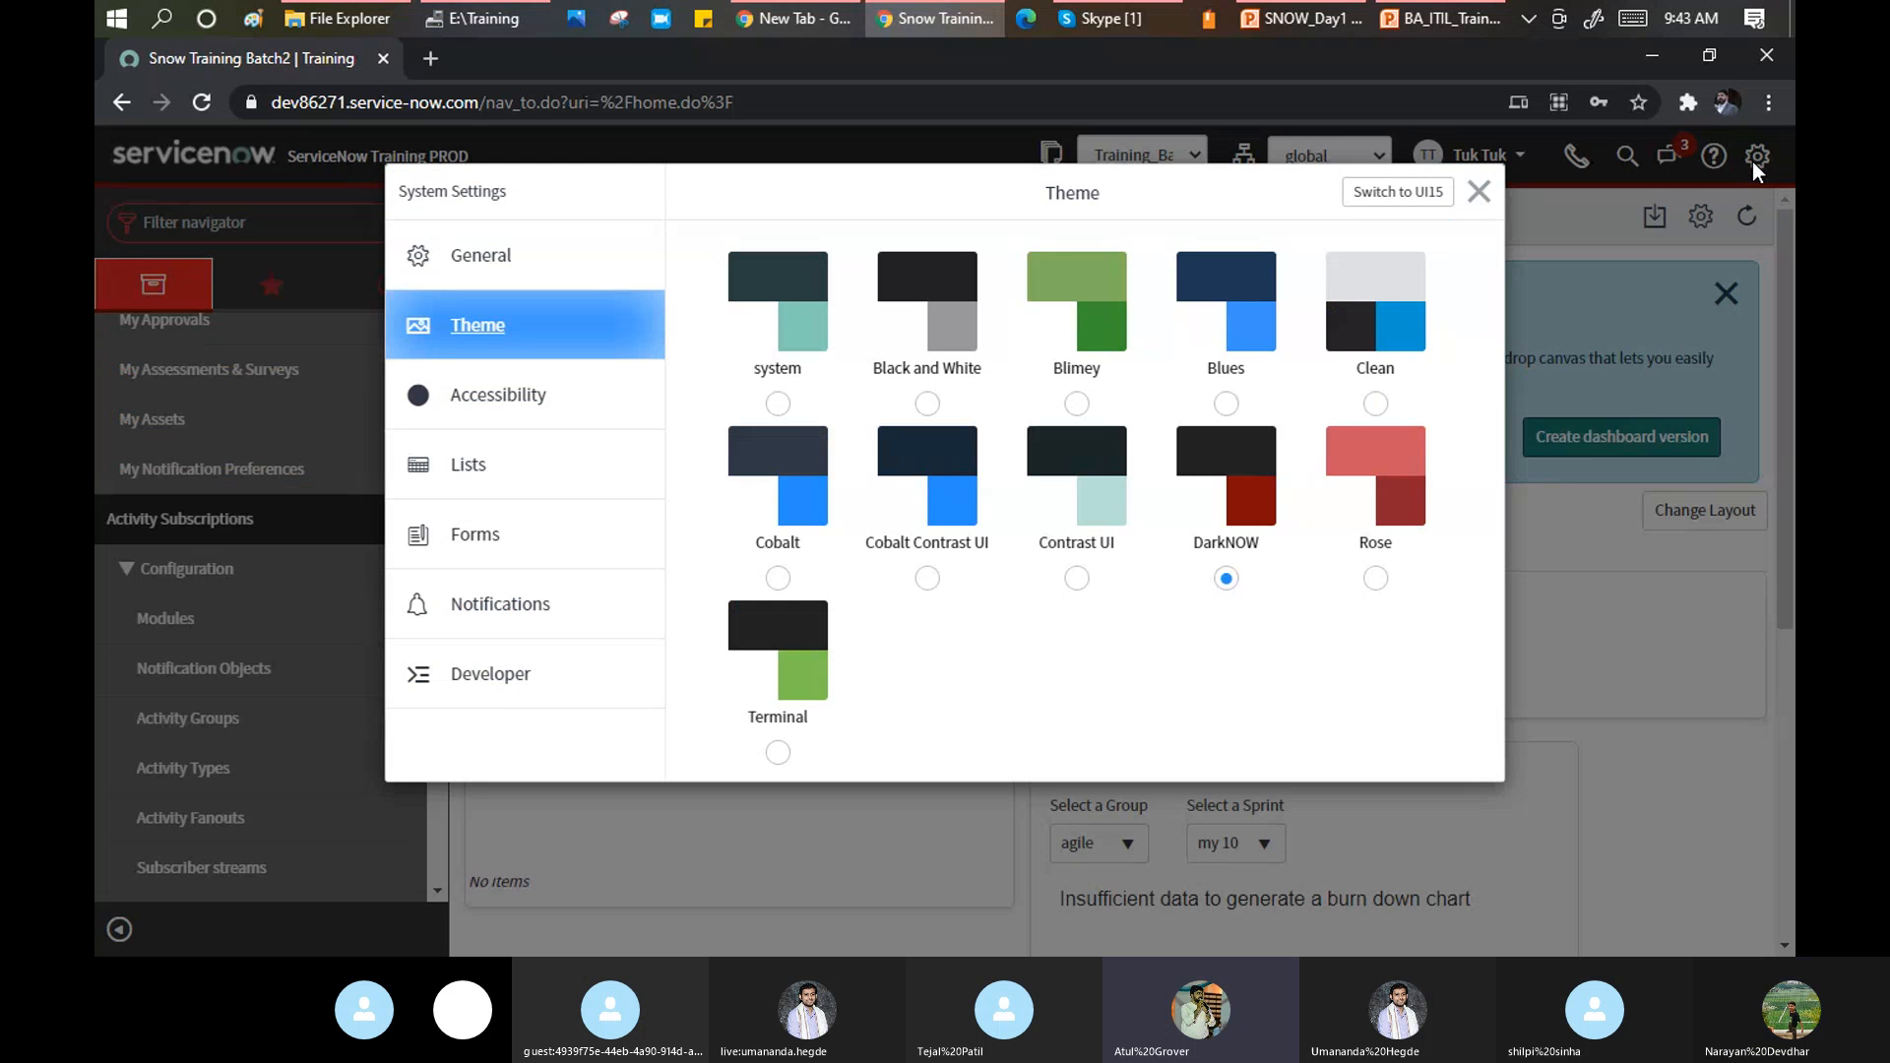
pyautogui.click(486, 261)
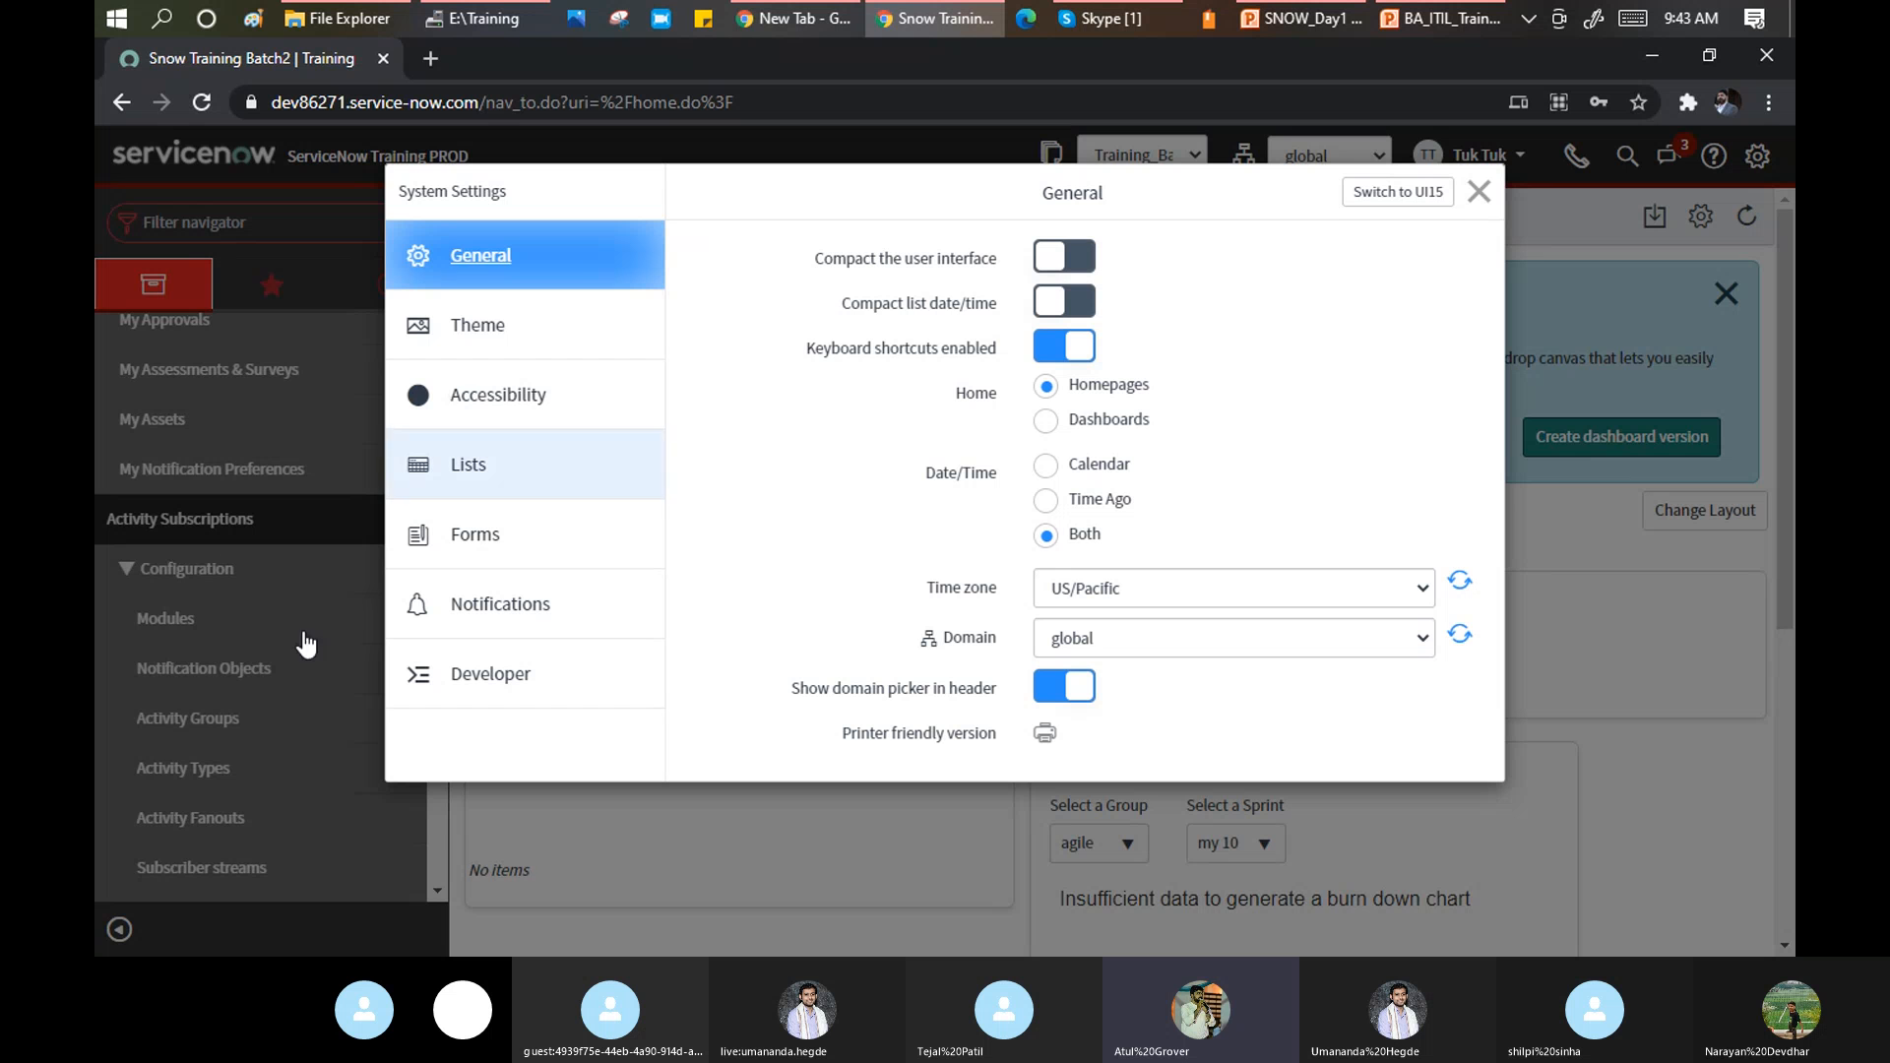
pyautogui.click(1083, 256)
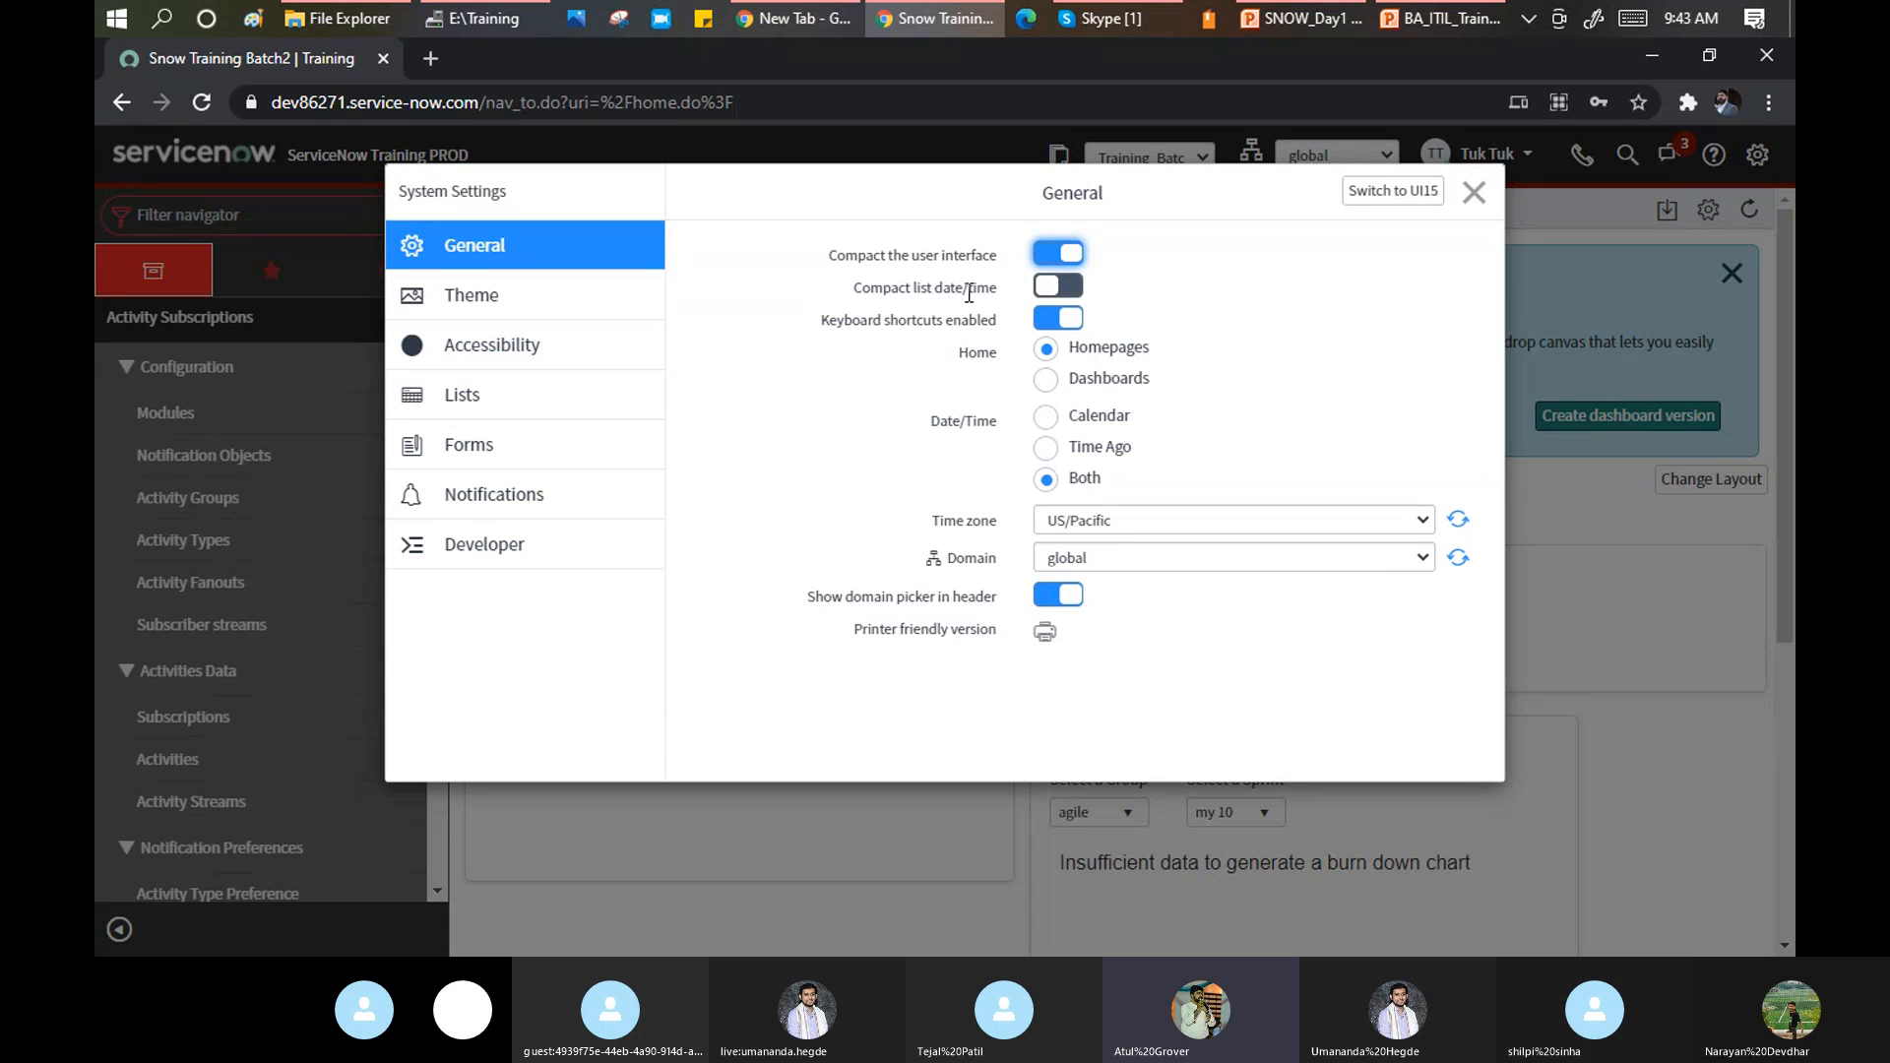
pyautogui.click(1077, 292)
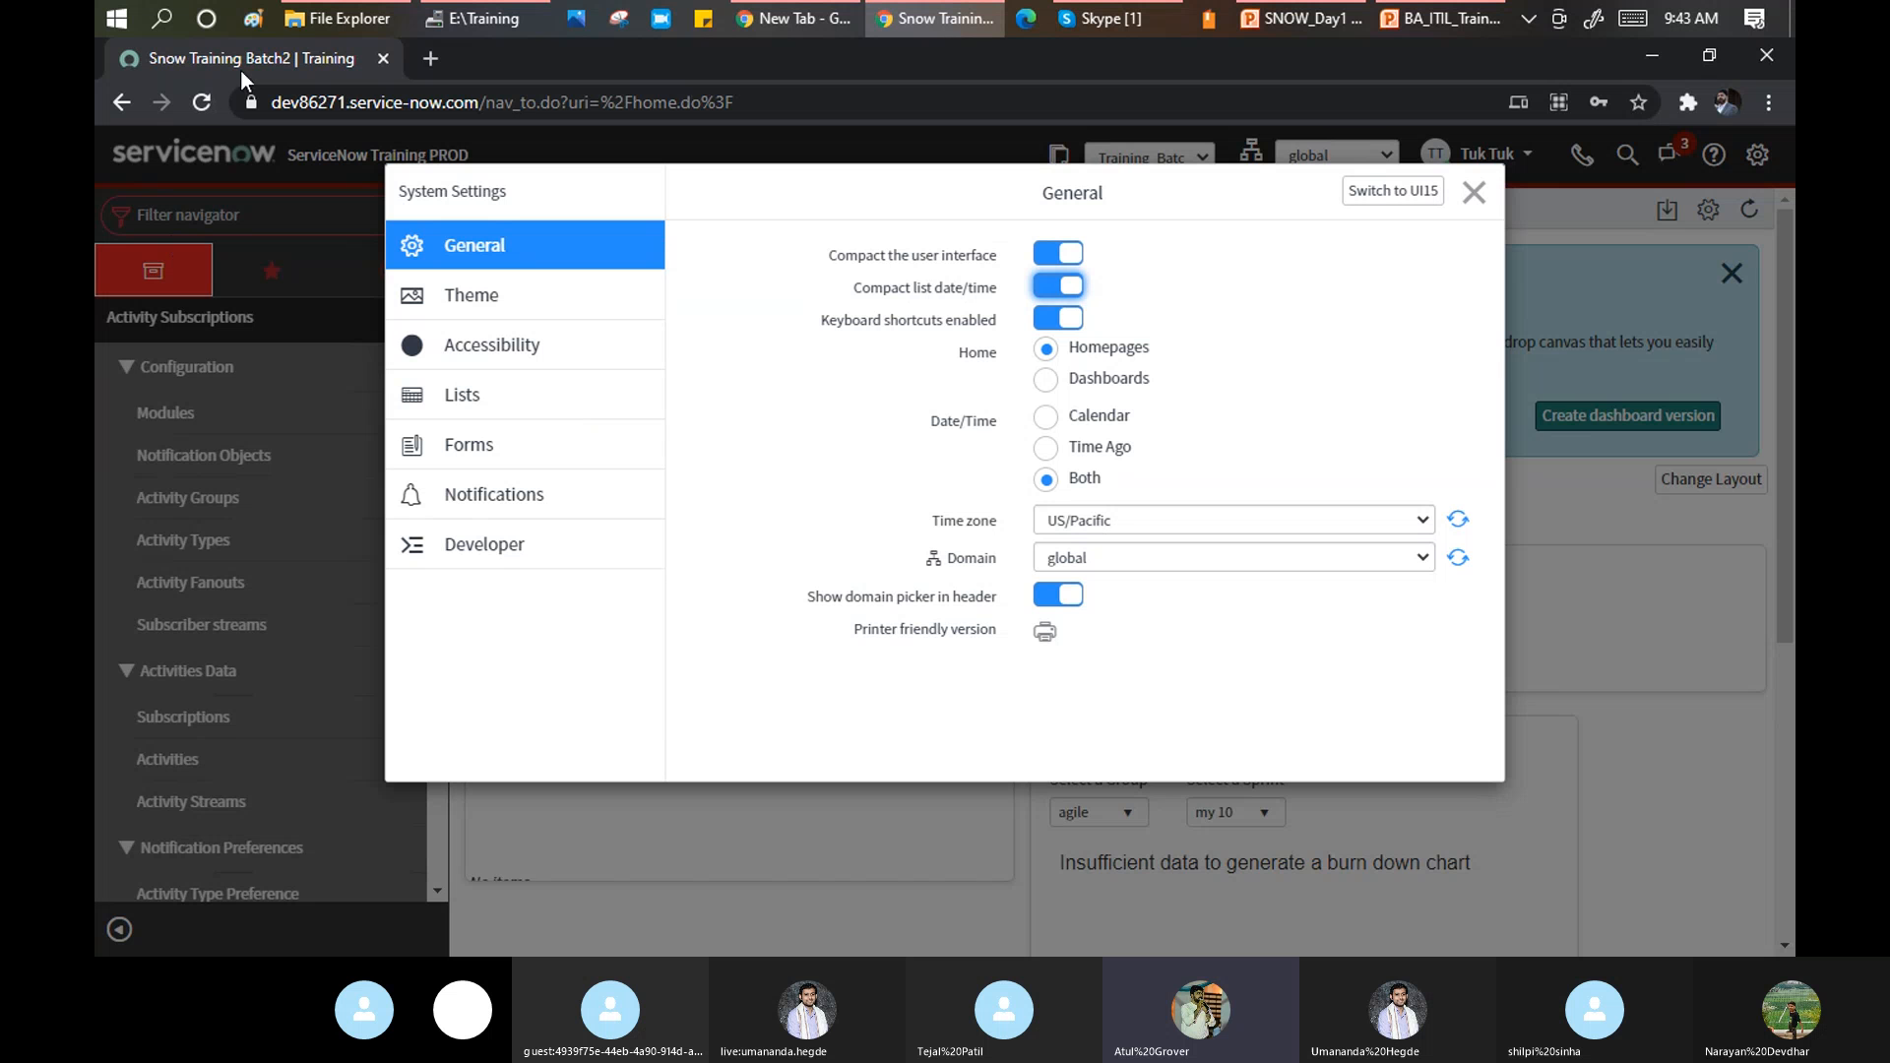
pyautogui.click(1046, 382)
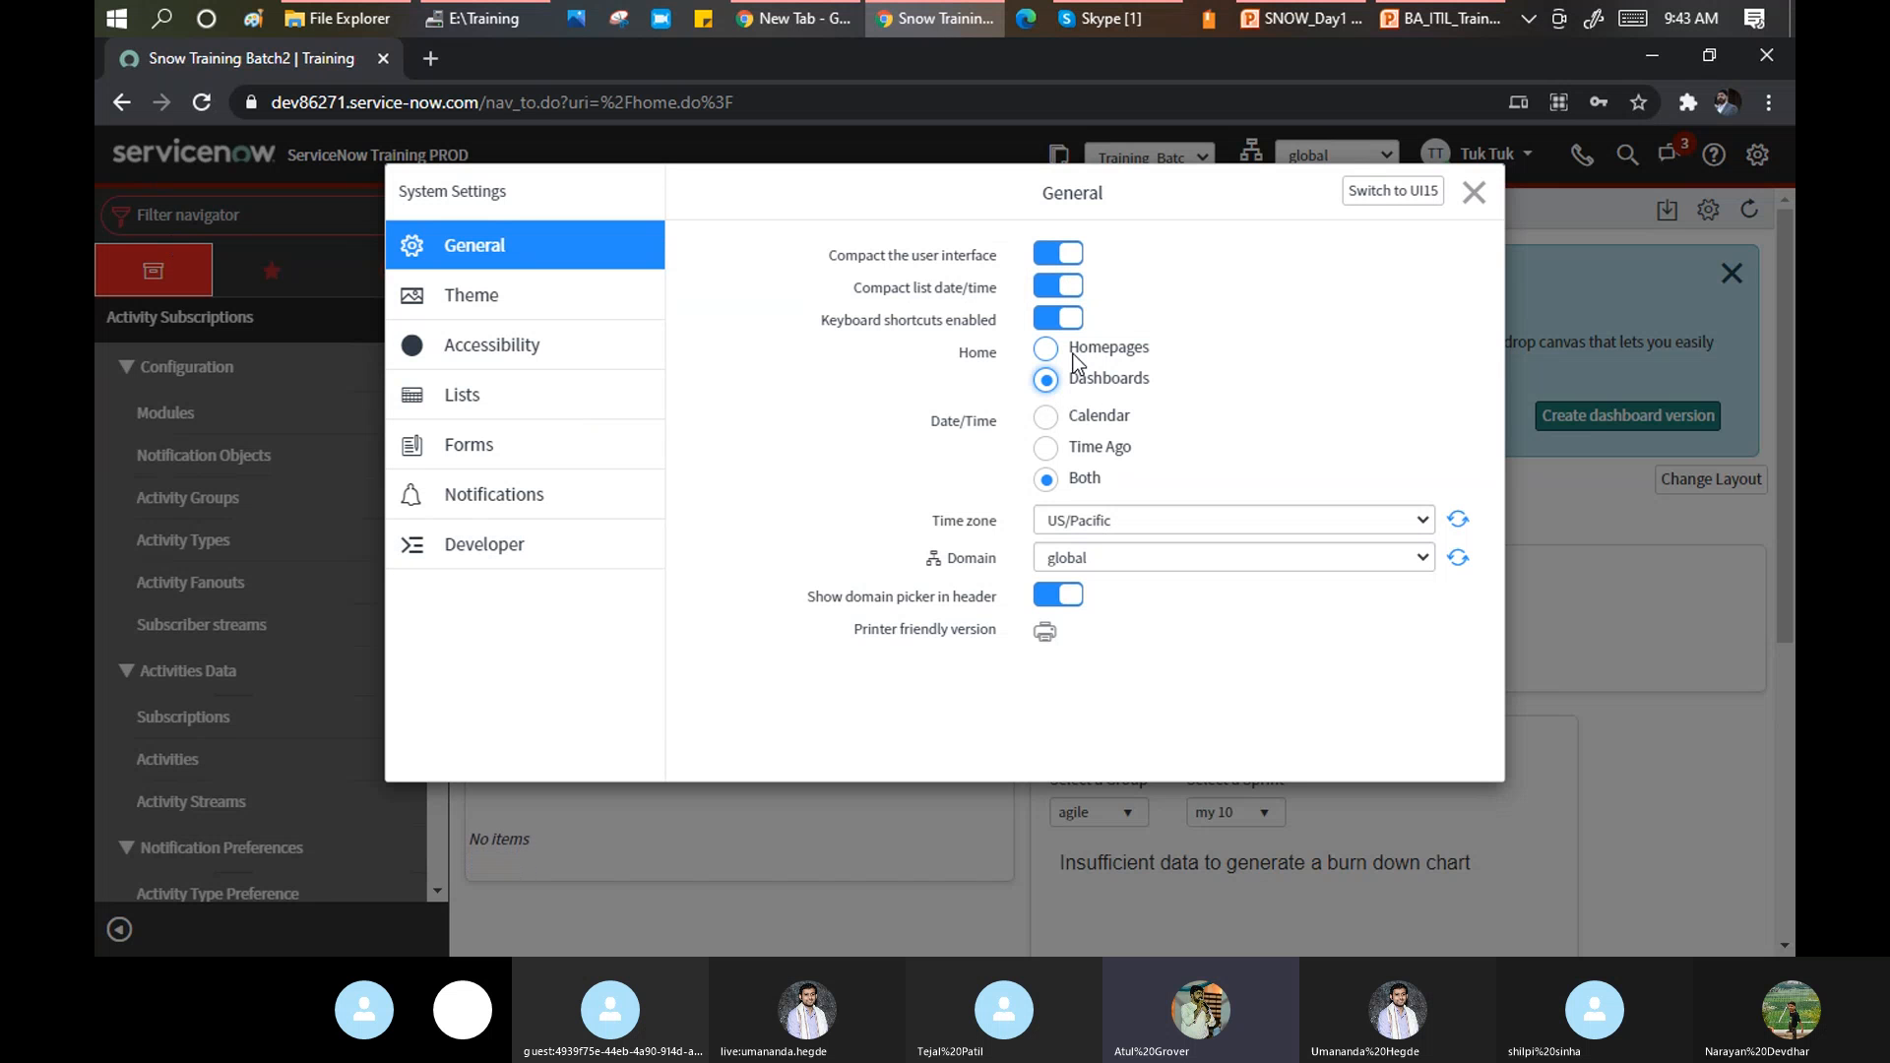
pyautogui.click(1047, 418)
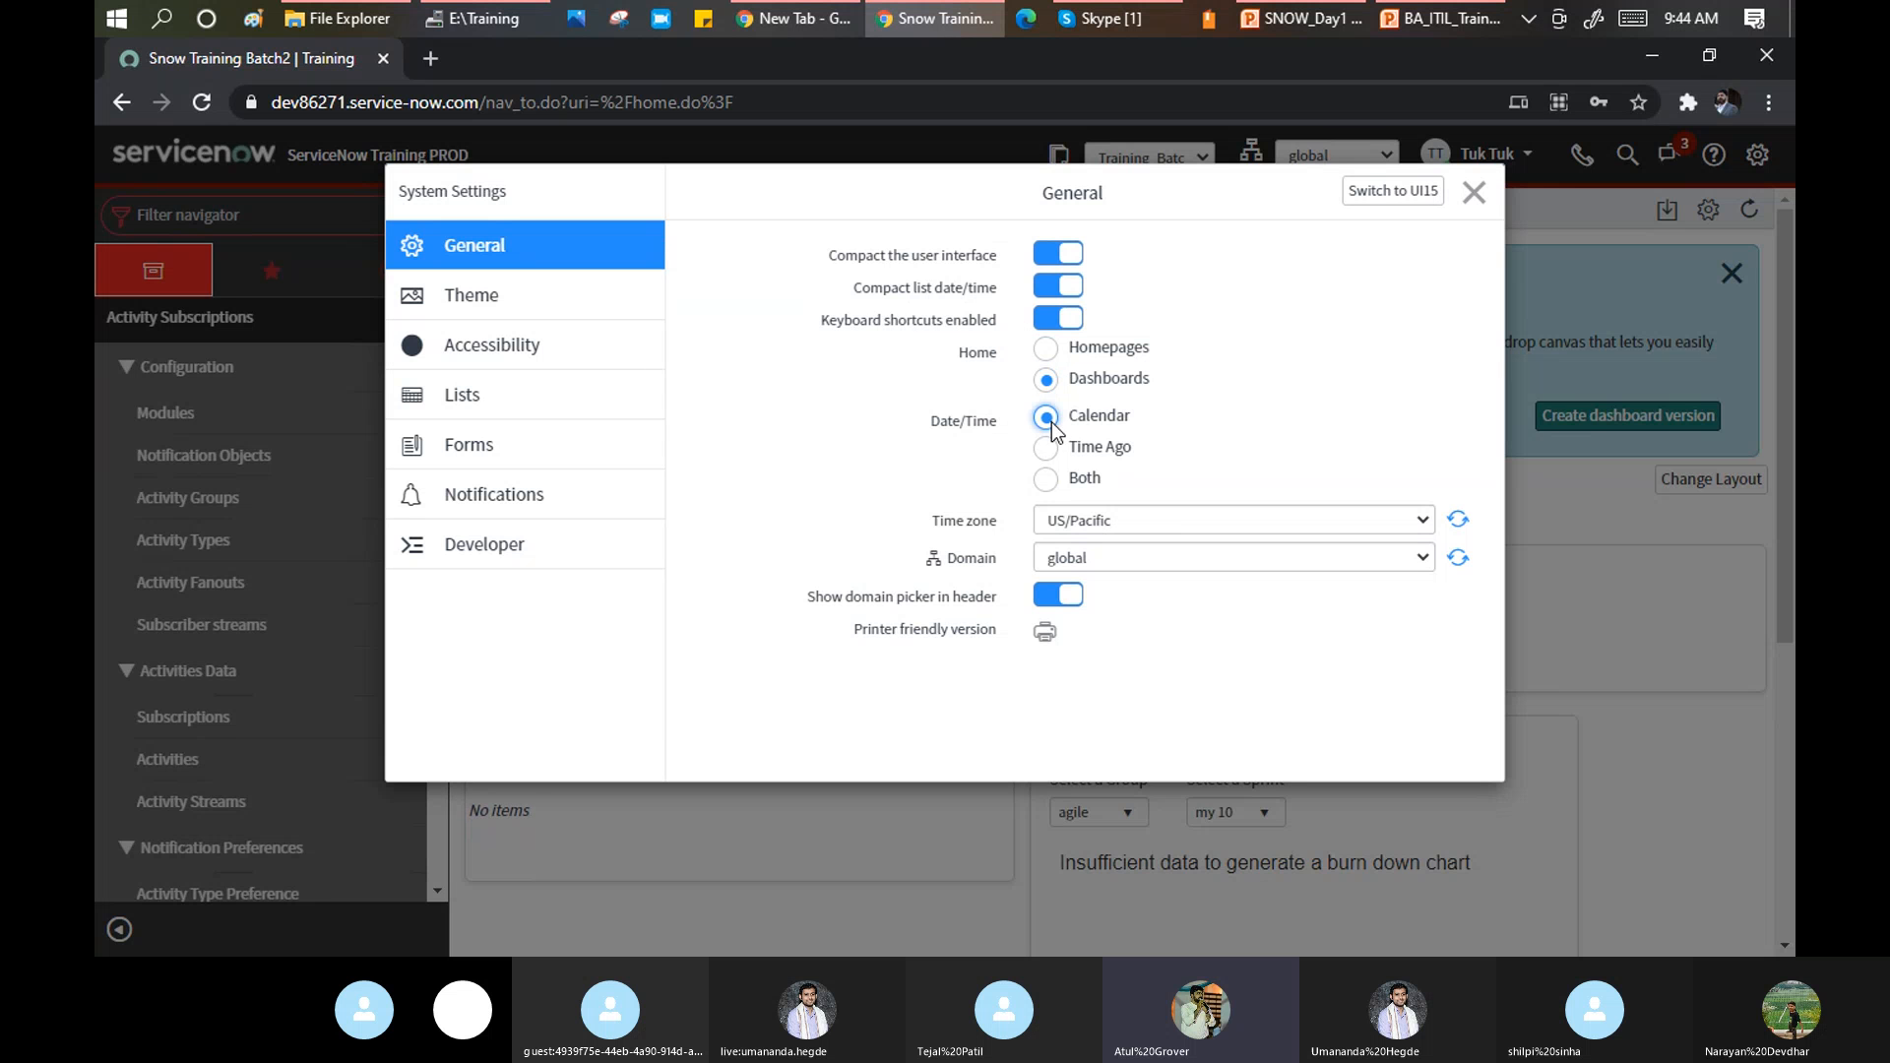
pyautogui.click(1047, 482)
pyautogui.click(1476, 200)
# Close System Settings and open the Incident list of open incidents, selecting the first row's opened date.
pyautogui.click(318, 224)
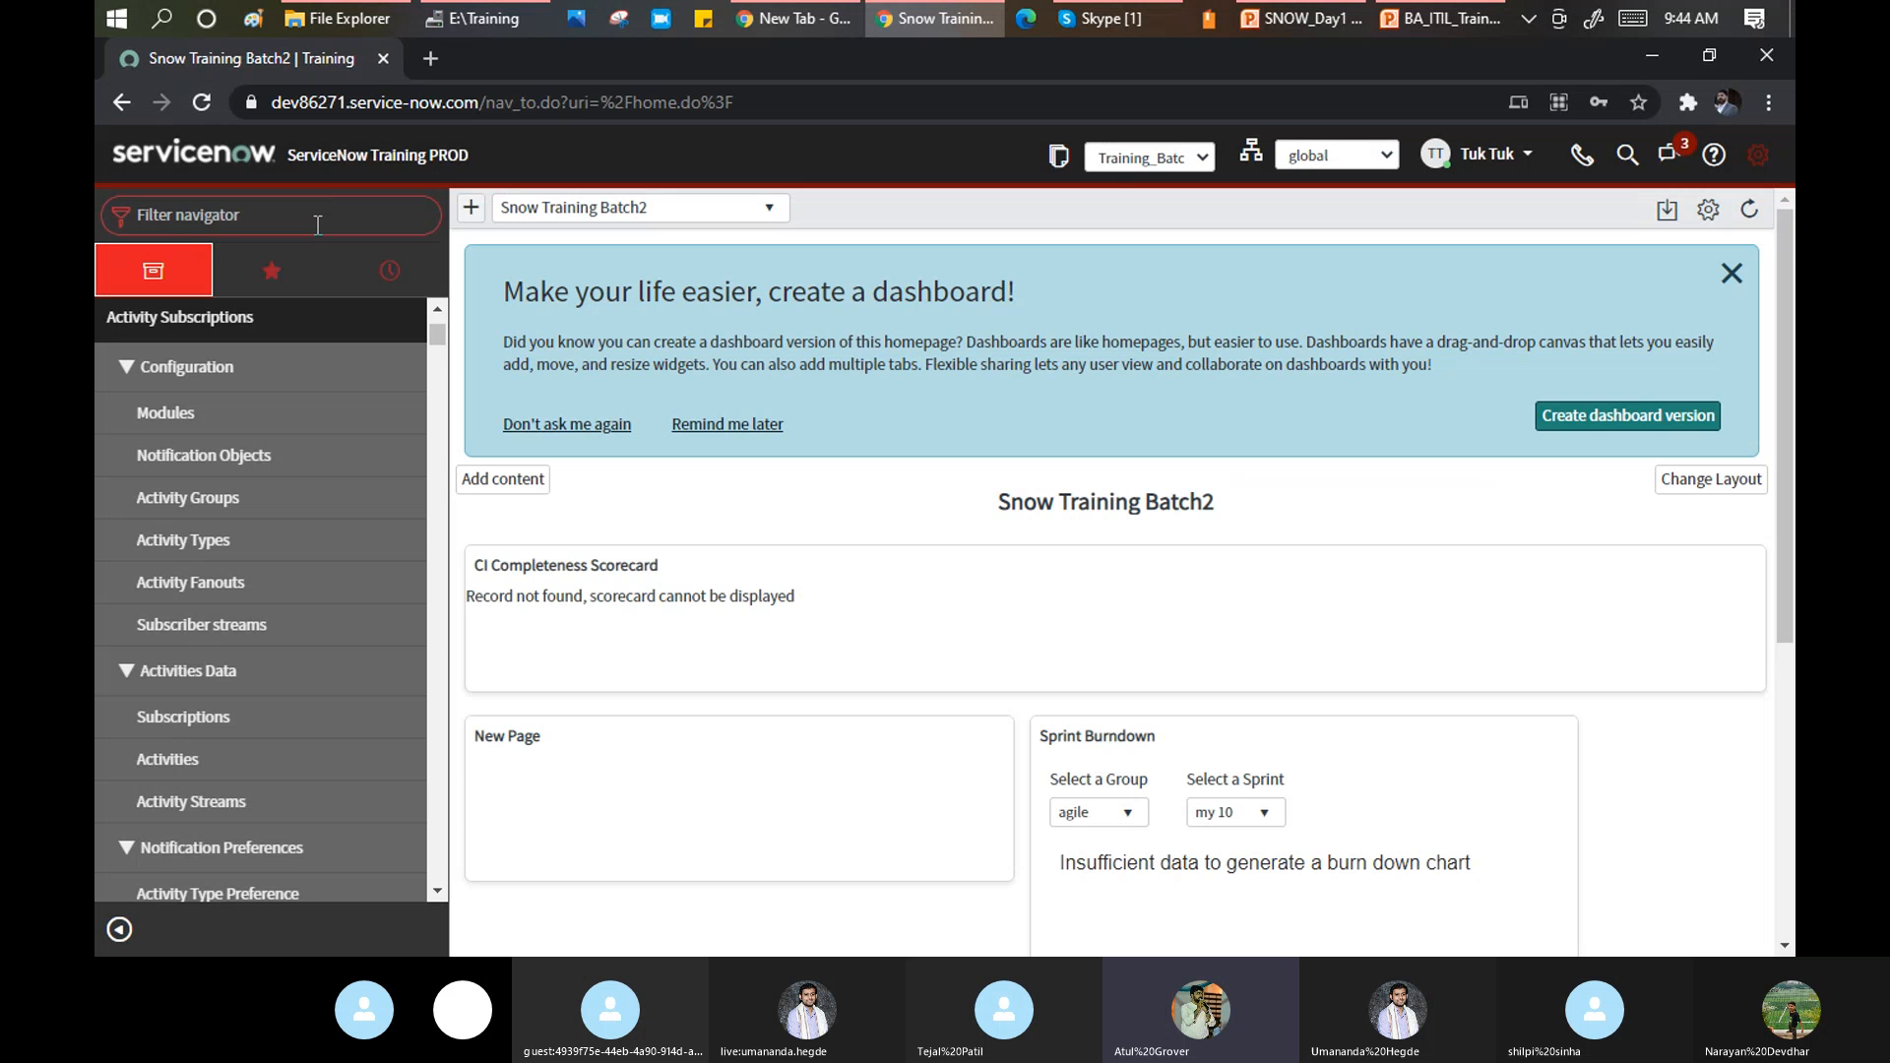
pyautogui.write('Incident')
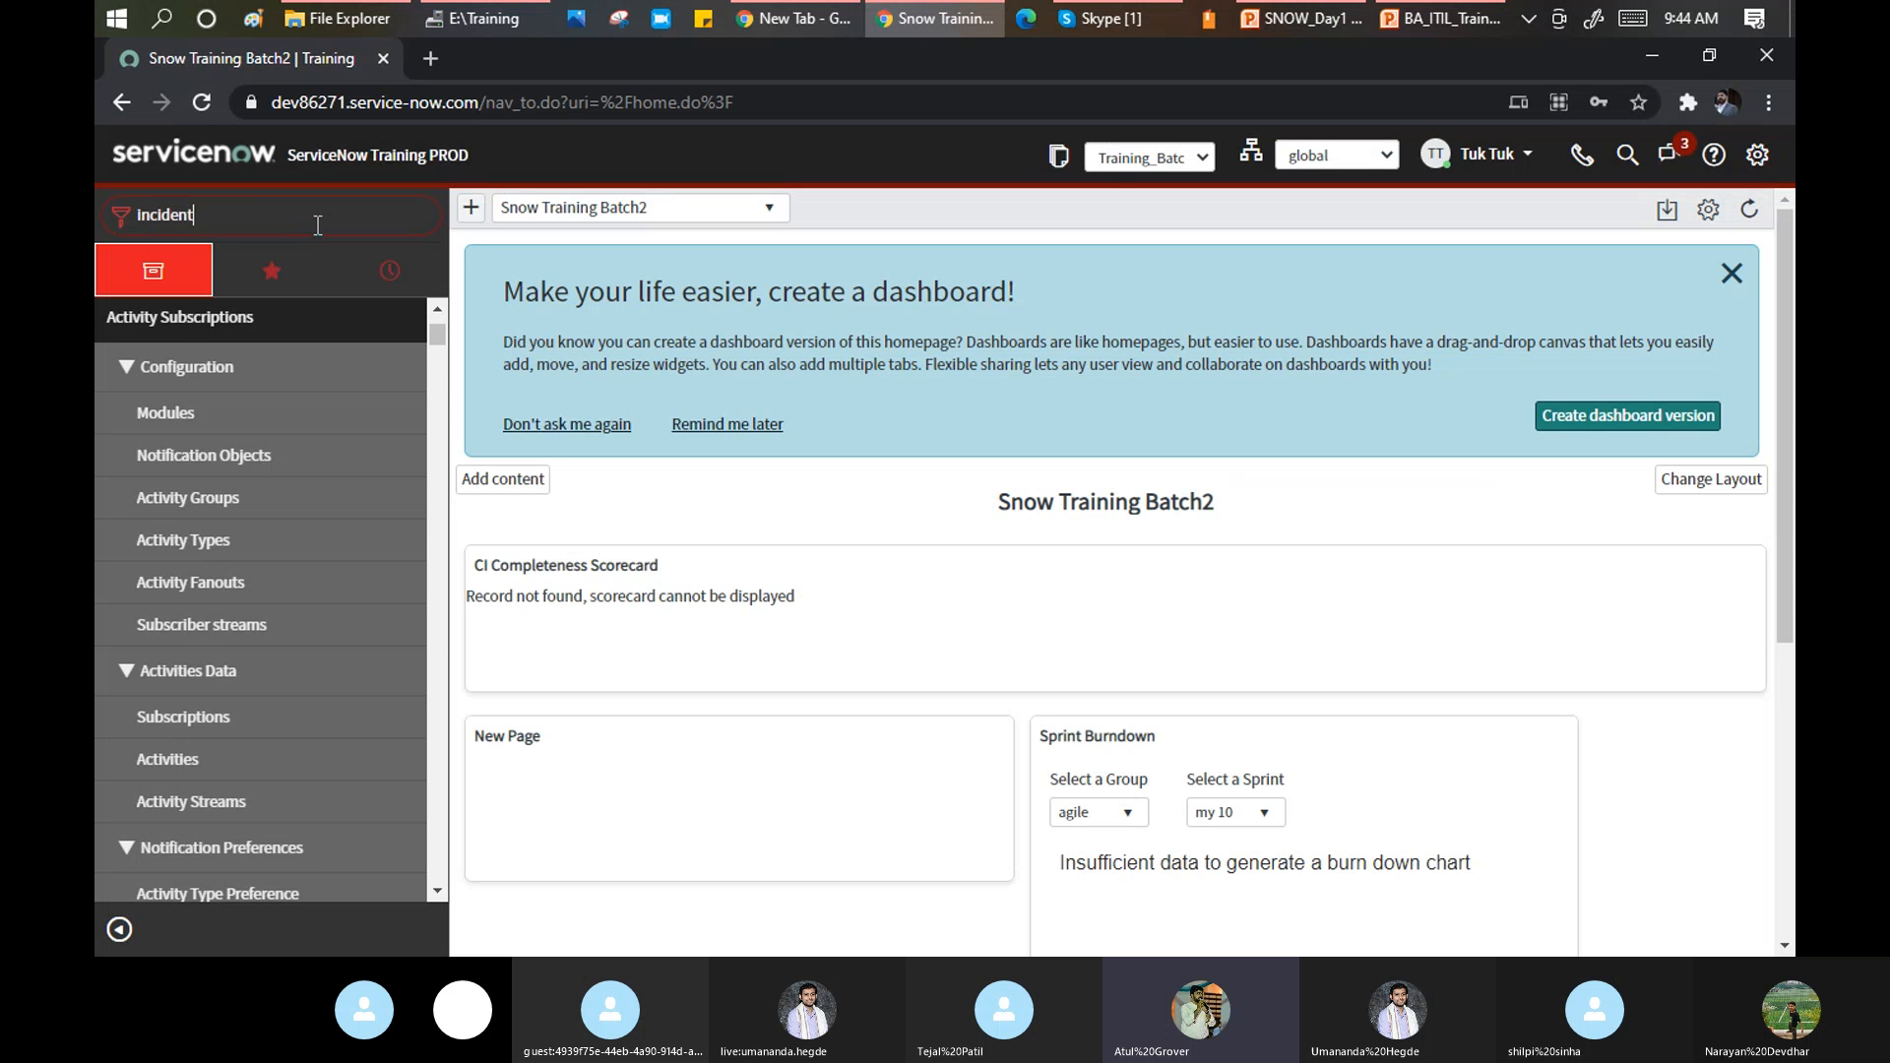
pyautogui.click(145, 392)
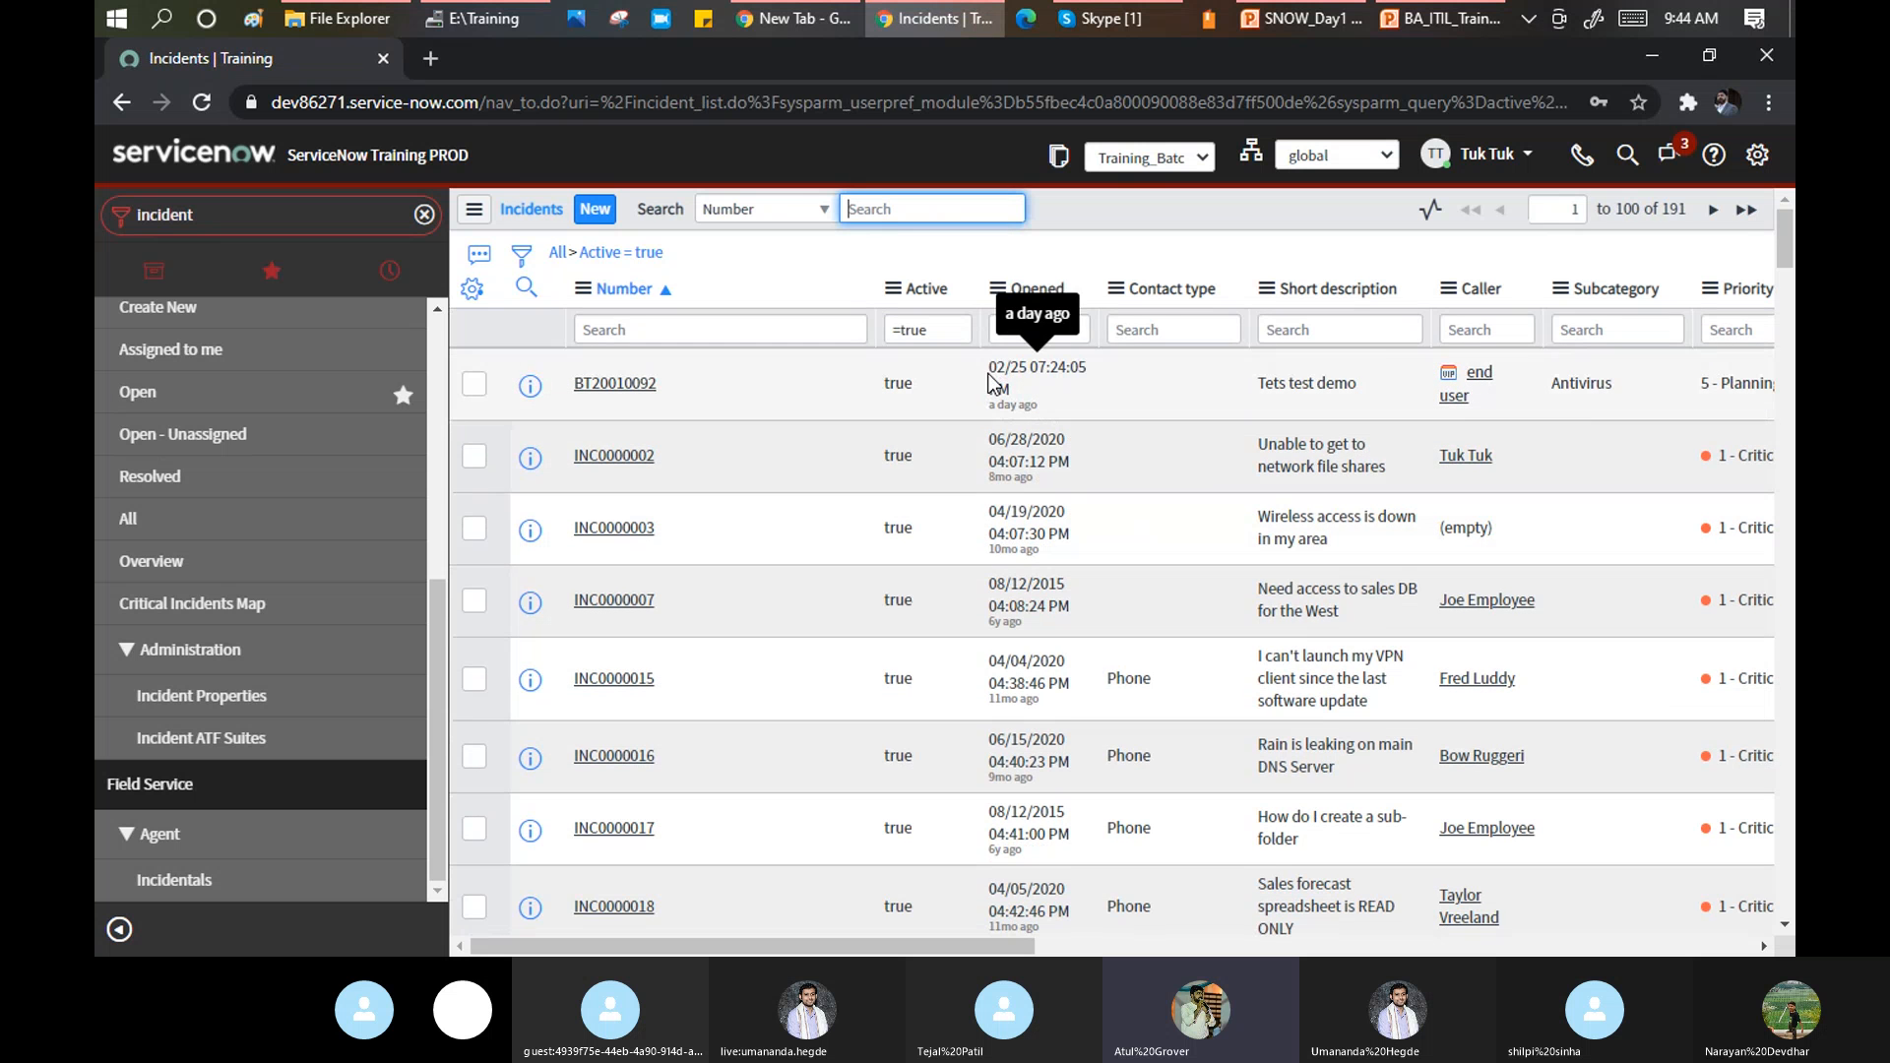
pyautogui.moveTo(991, 370); pyautogui.dragTo(1083, 372)
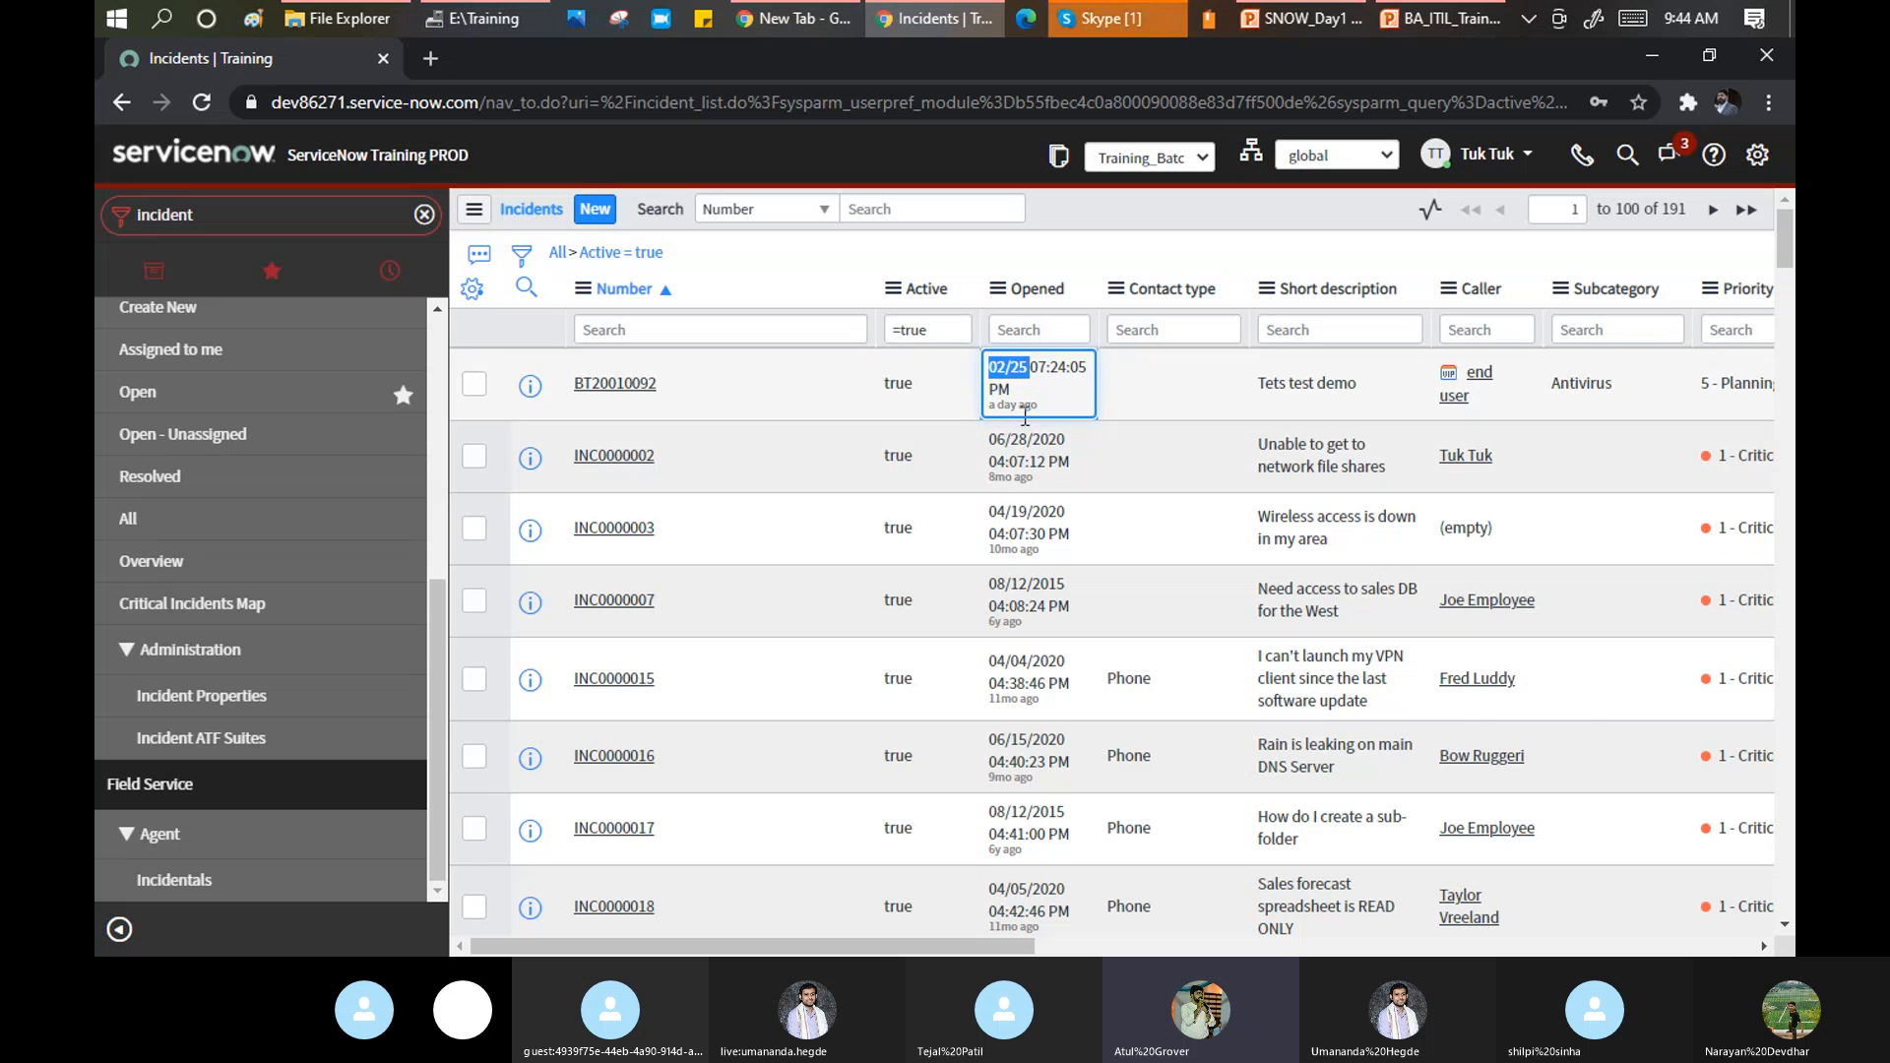
# In System Settings, set the list Date/Time format to Both: calendar date plus time ago.
pyautogui.click(1088, 26)
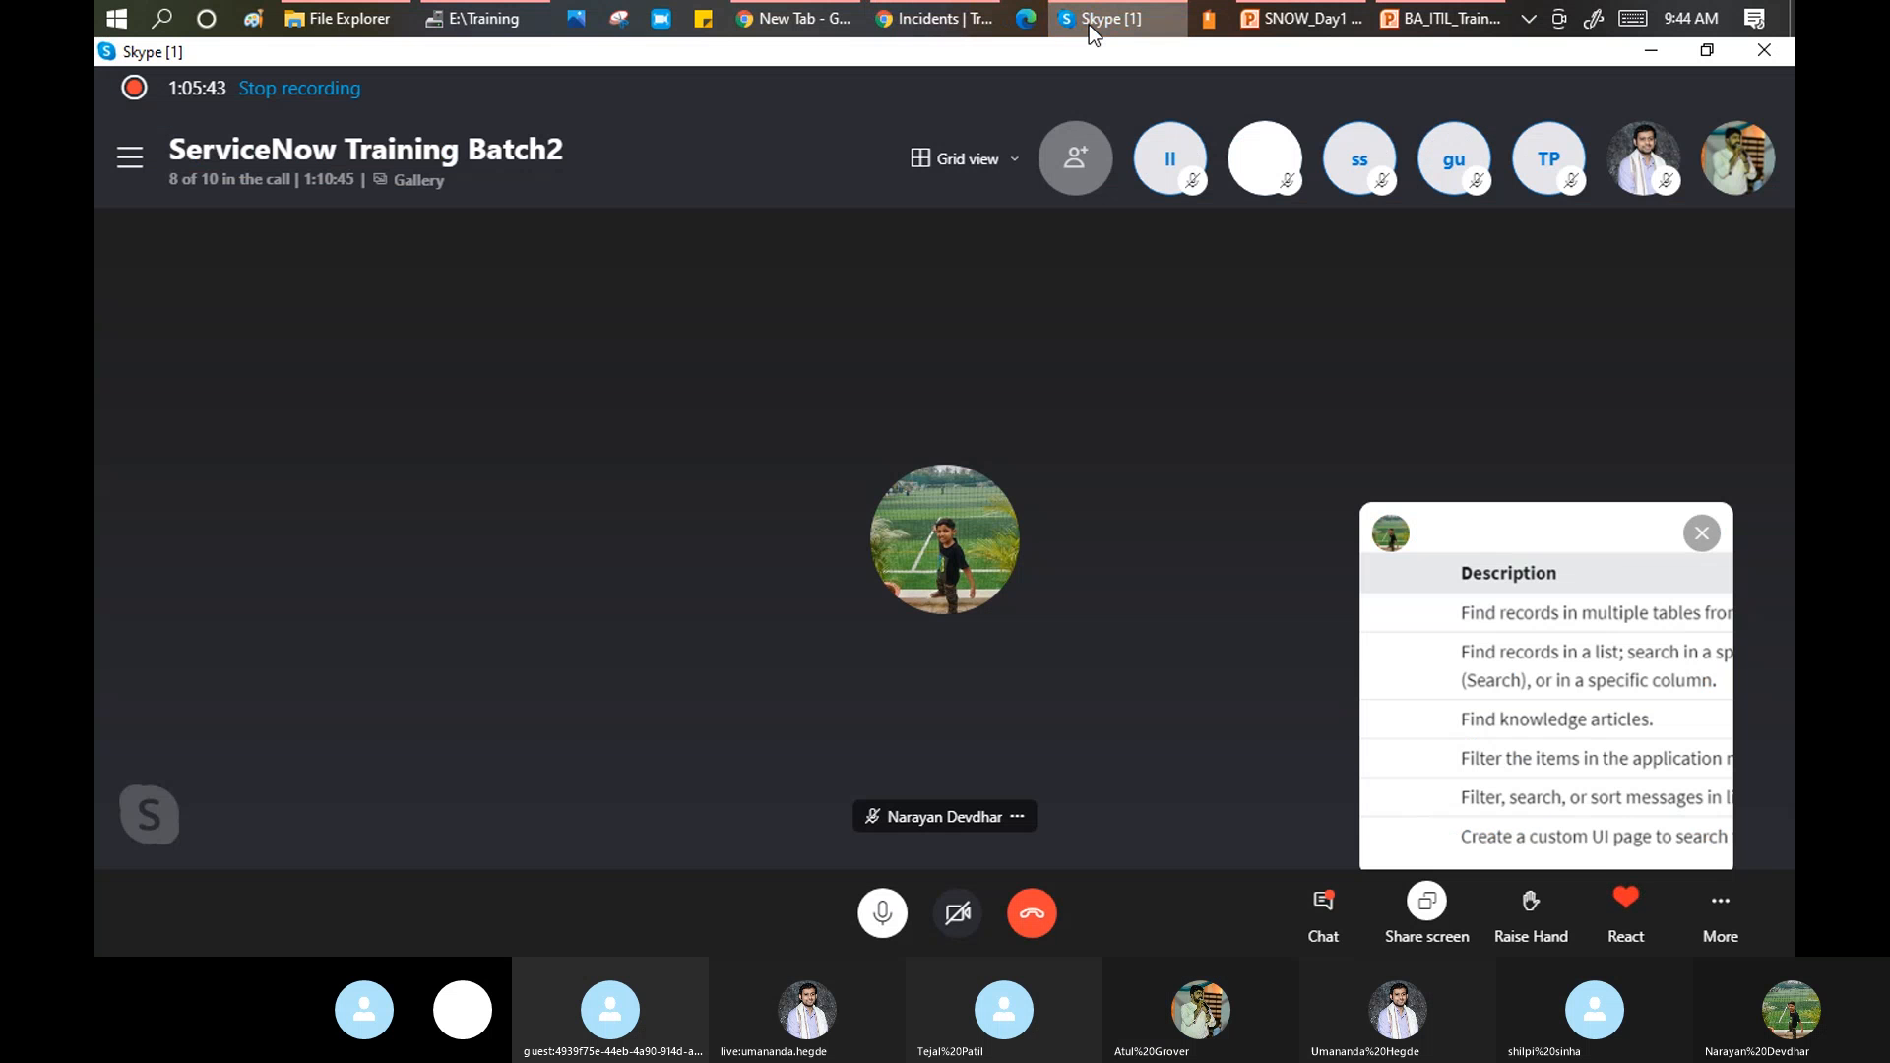
pyautogui.click(1089, 25)
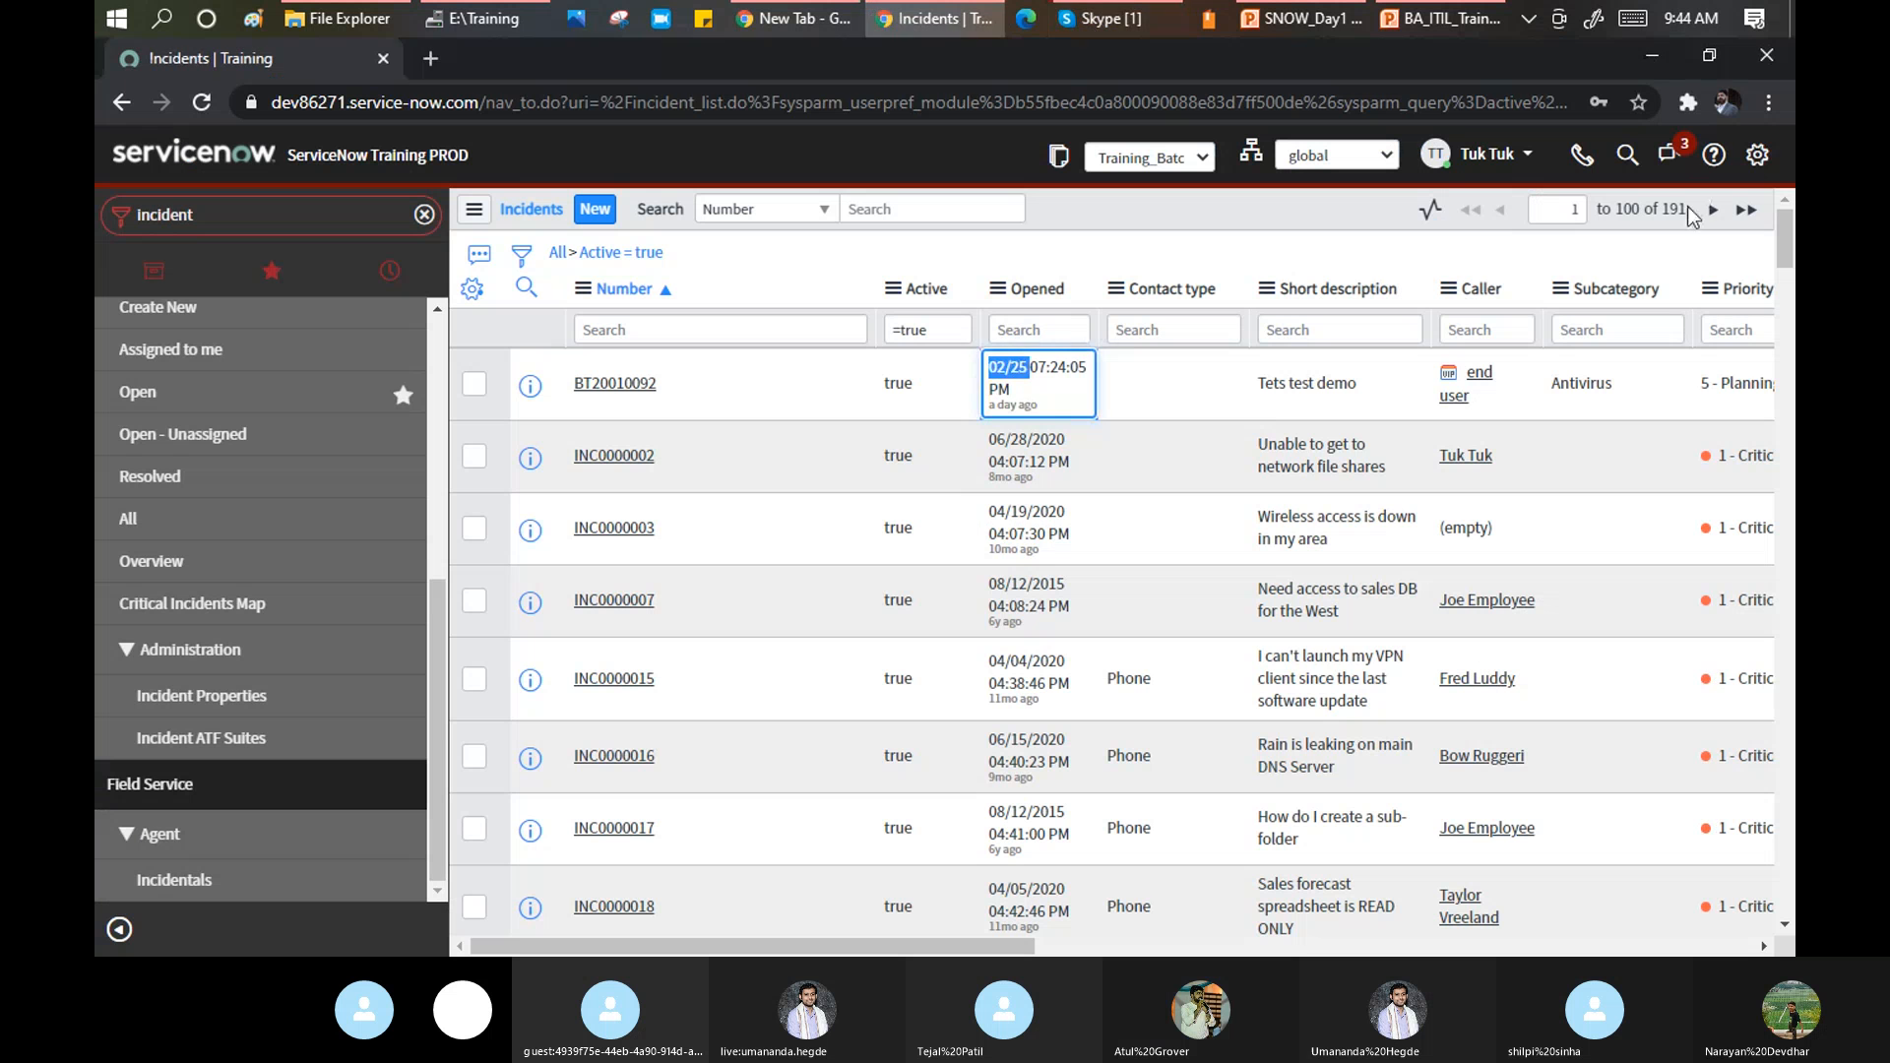
pyautogui.click(1757, 155)
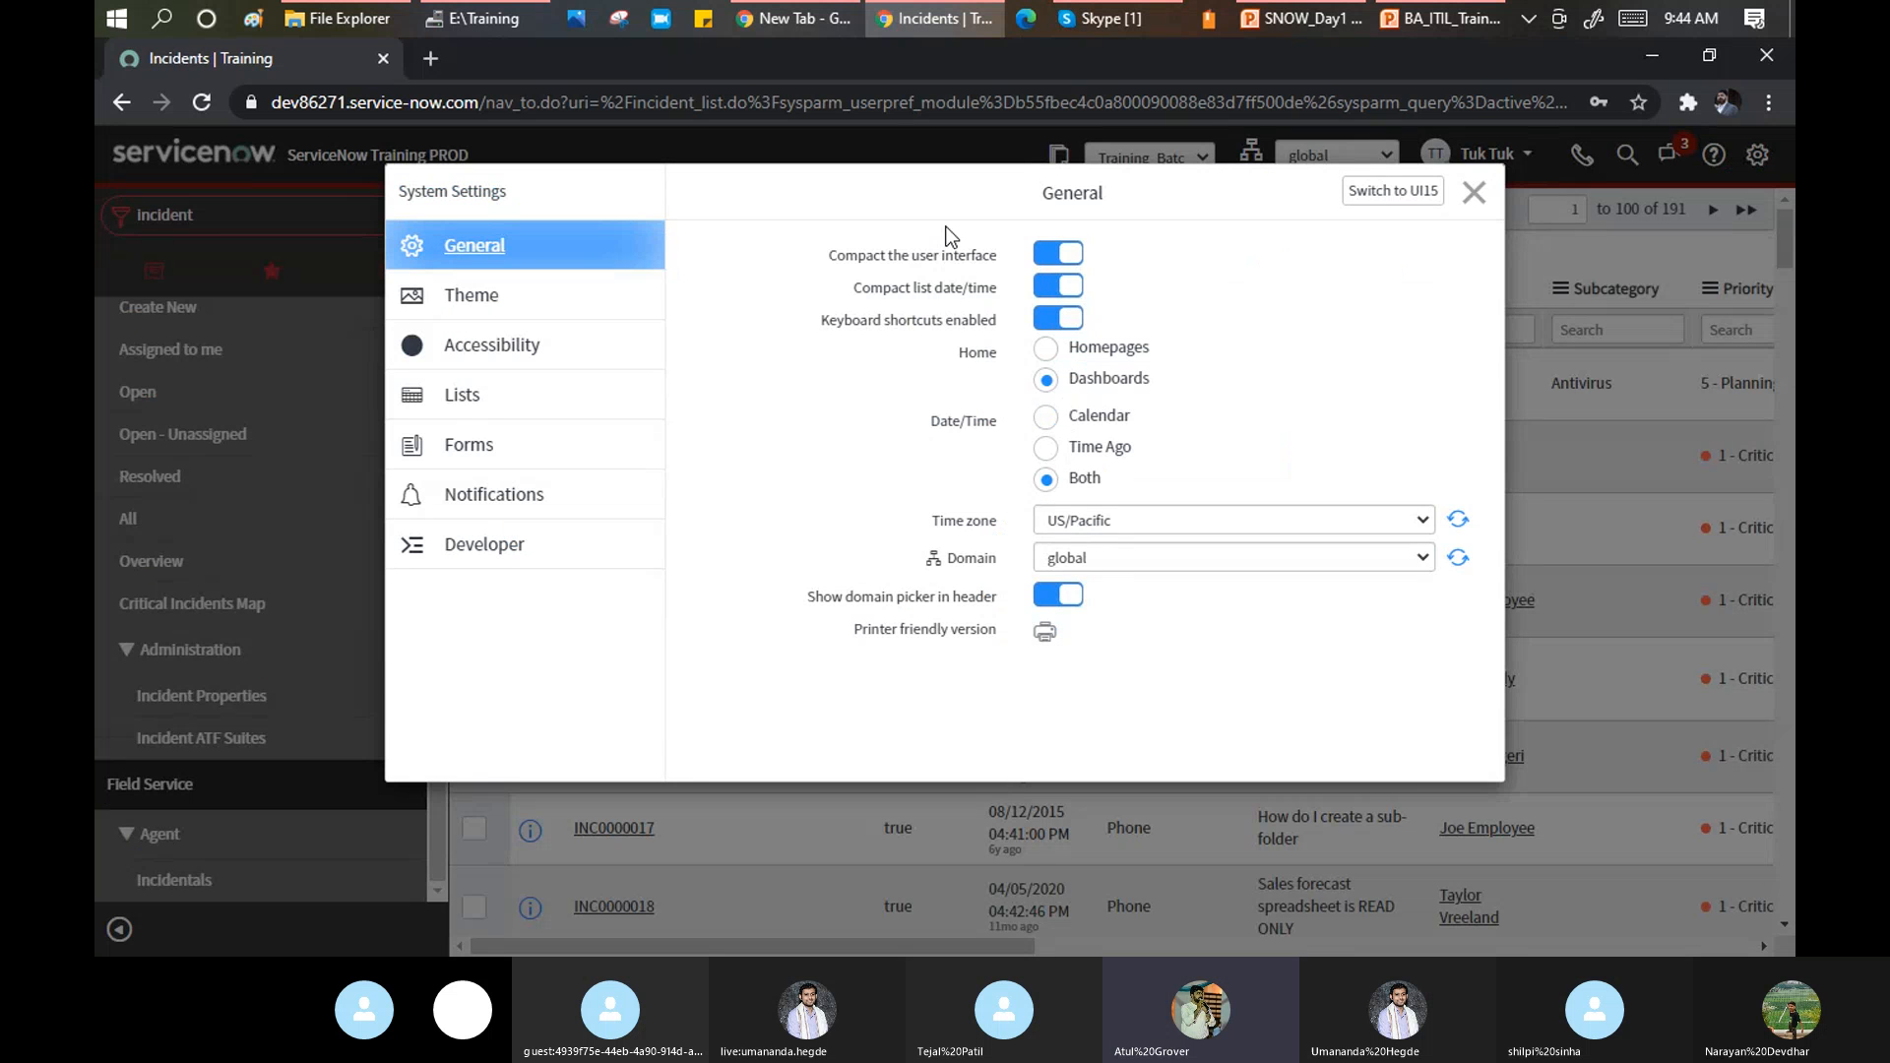
pyautogui.click(1046, 416)
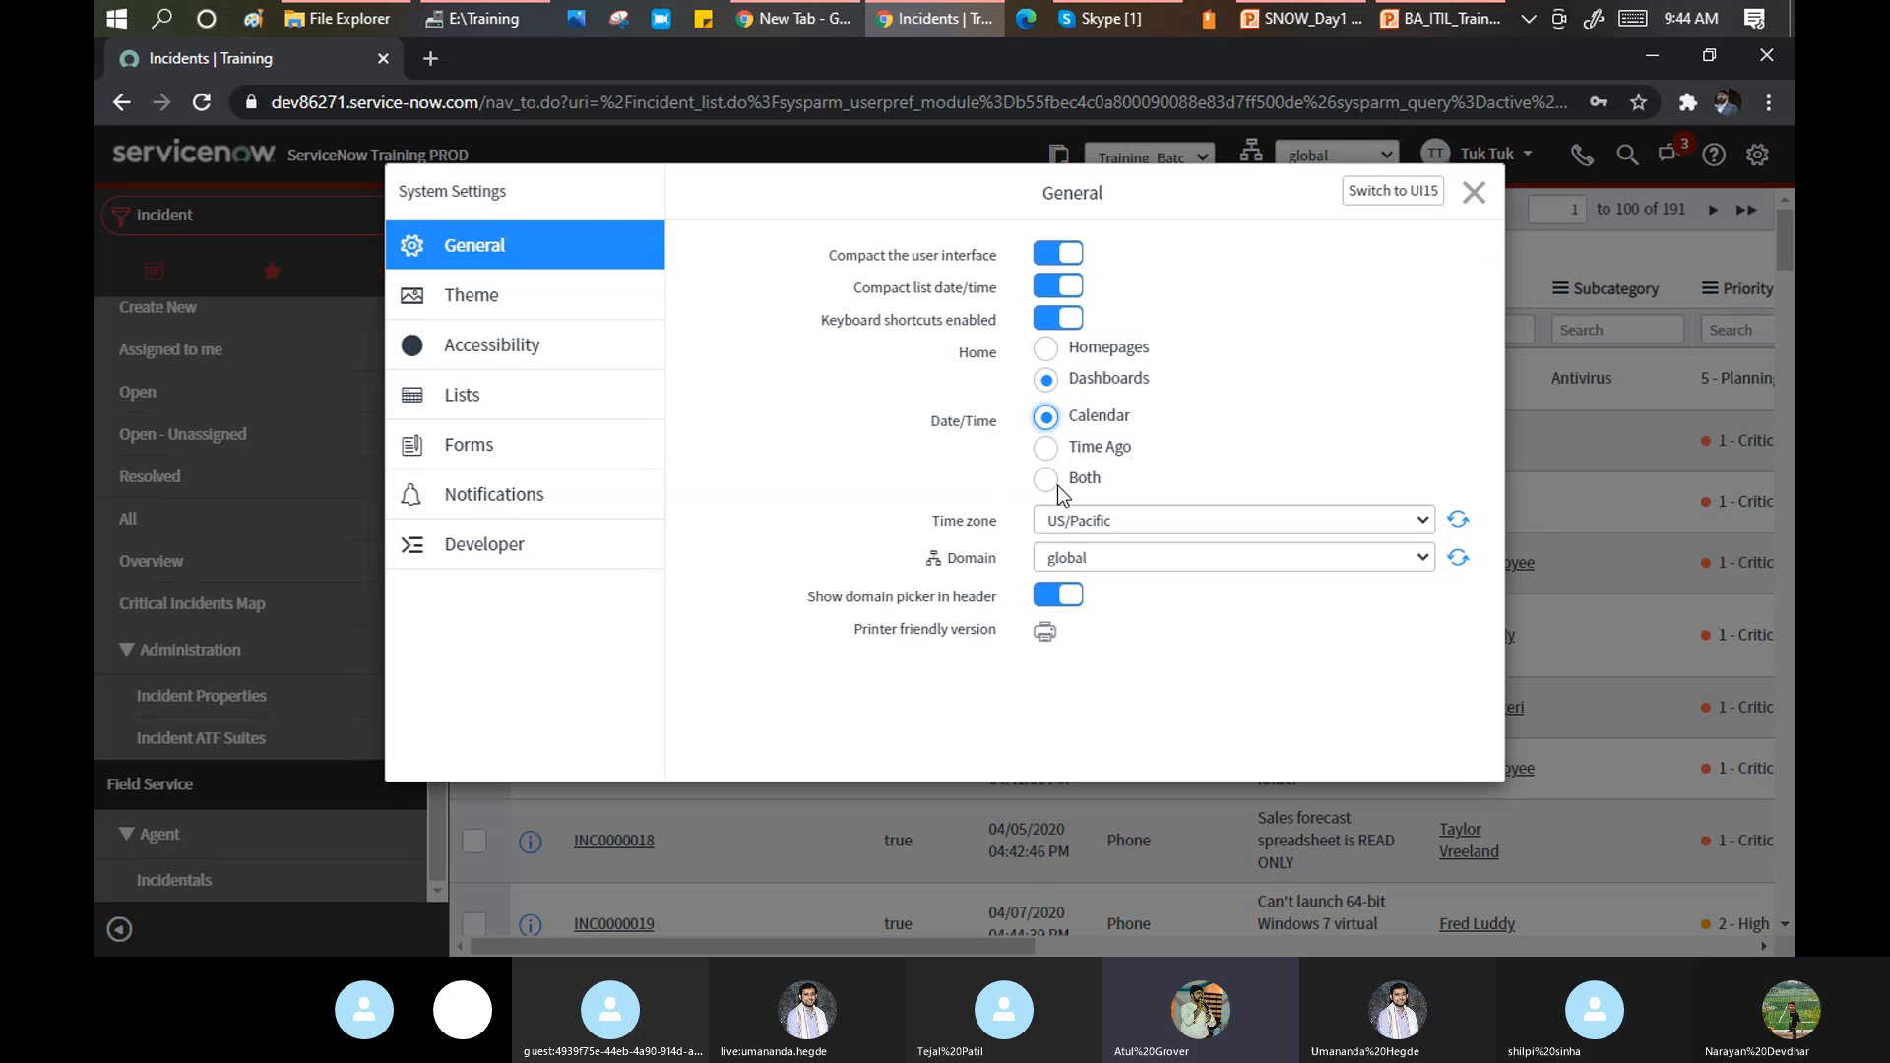
pyautogui.click(1047, 448)
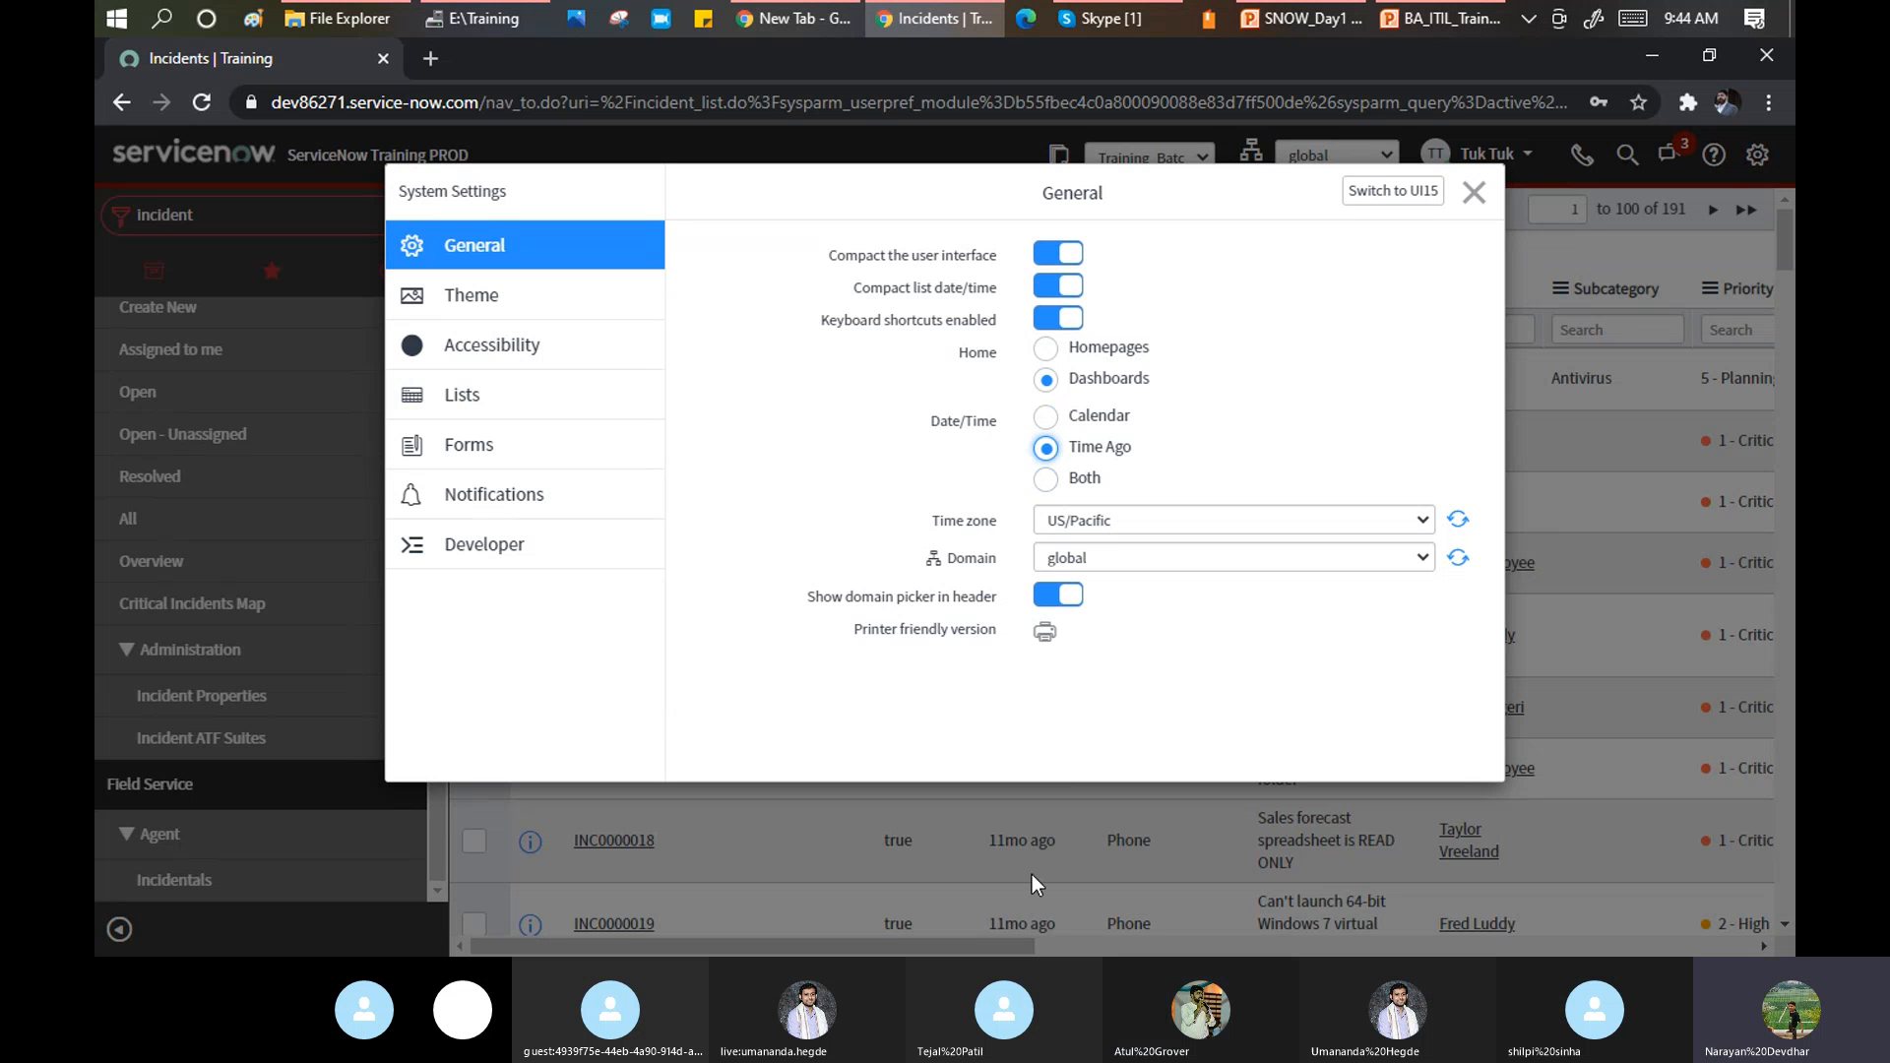
pyautogui.click(1046, 481)
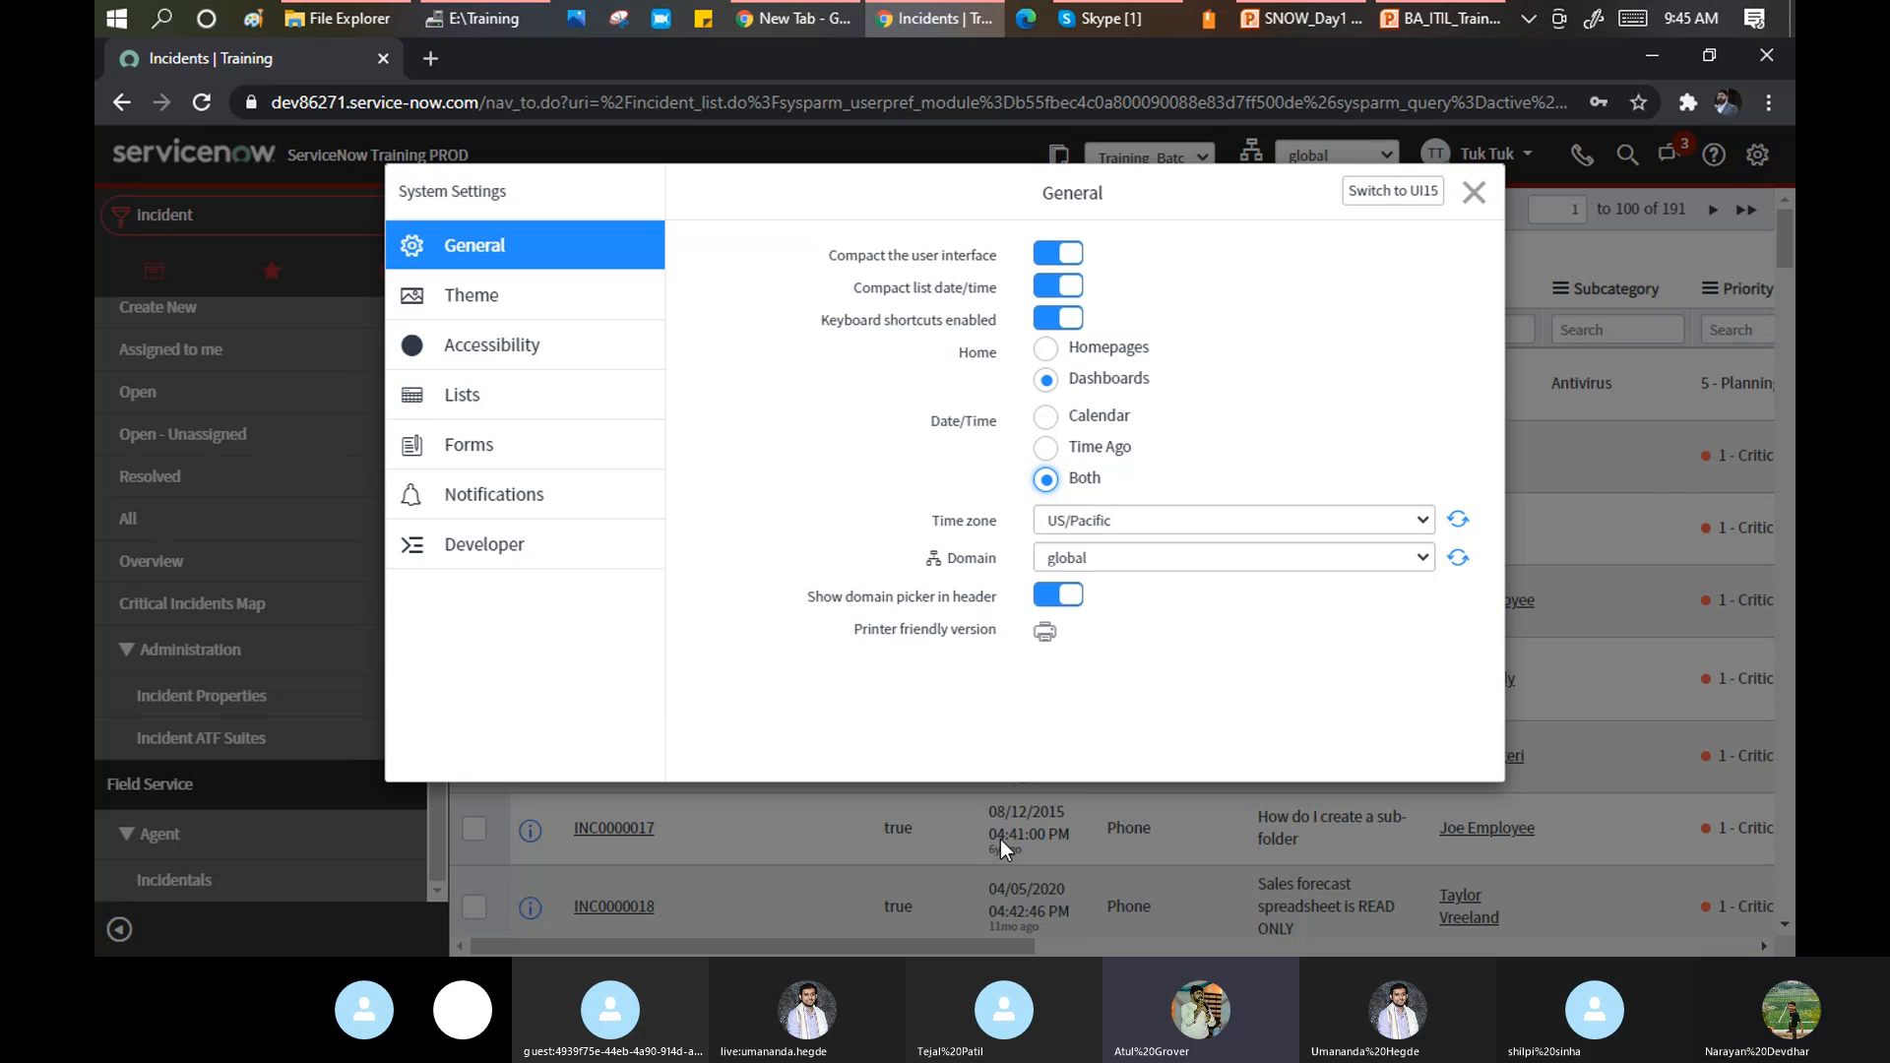
pyautogui.click(1422, 521)
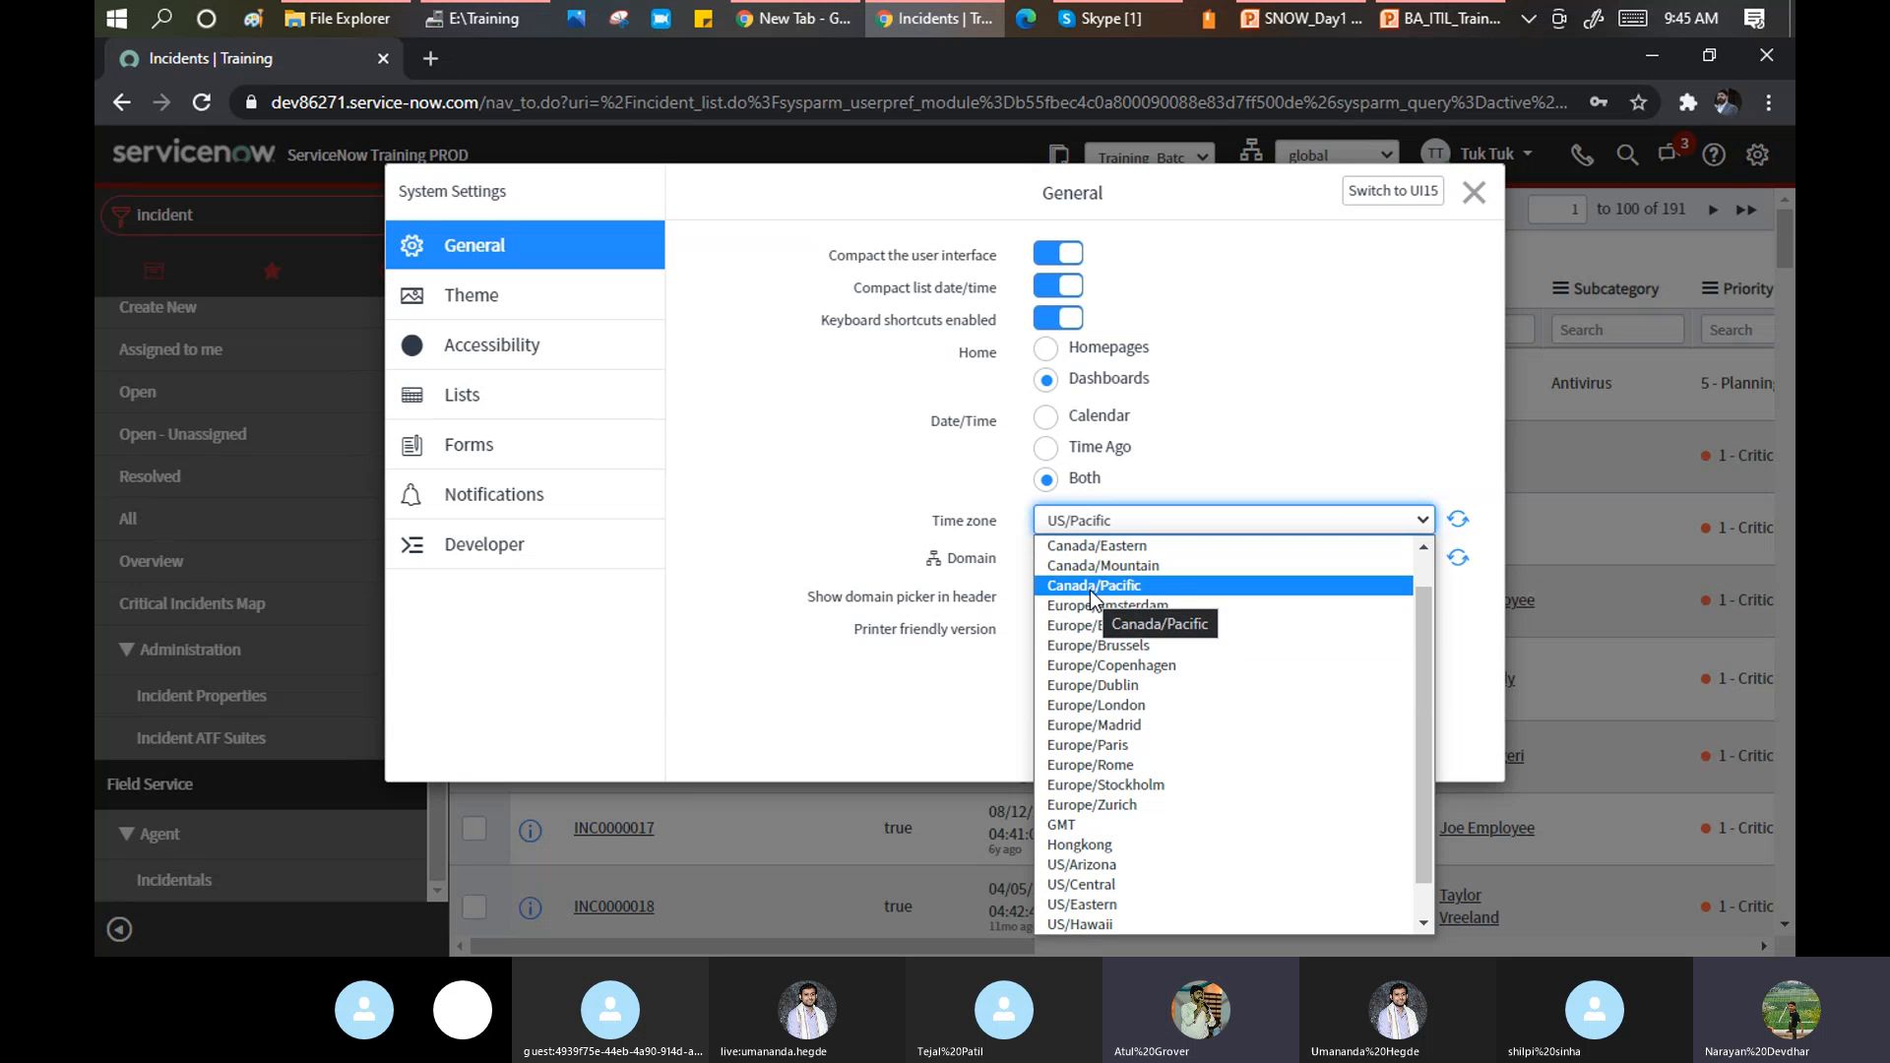
# Change the time zone from GMT to Europe/London.
pyautogui.click(1101, 821)
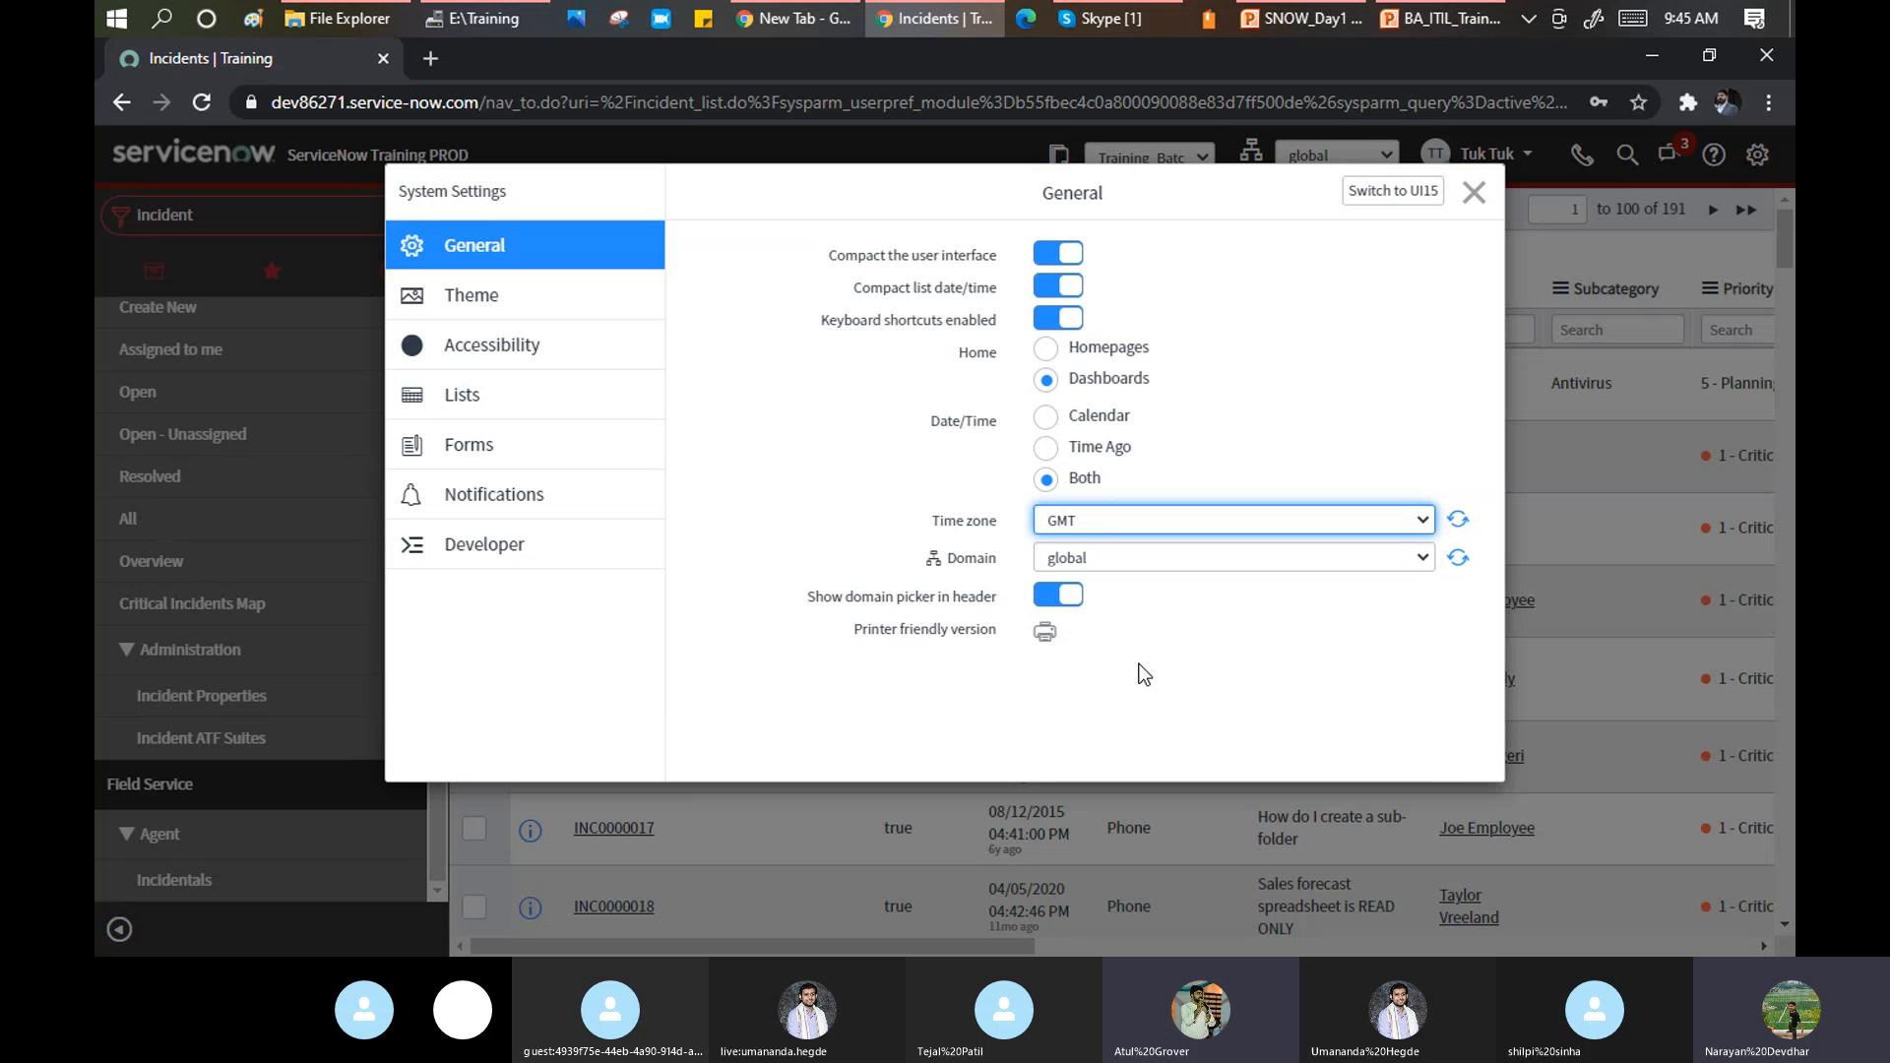
pyautogui.click(1113, 517)
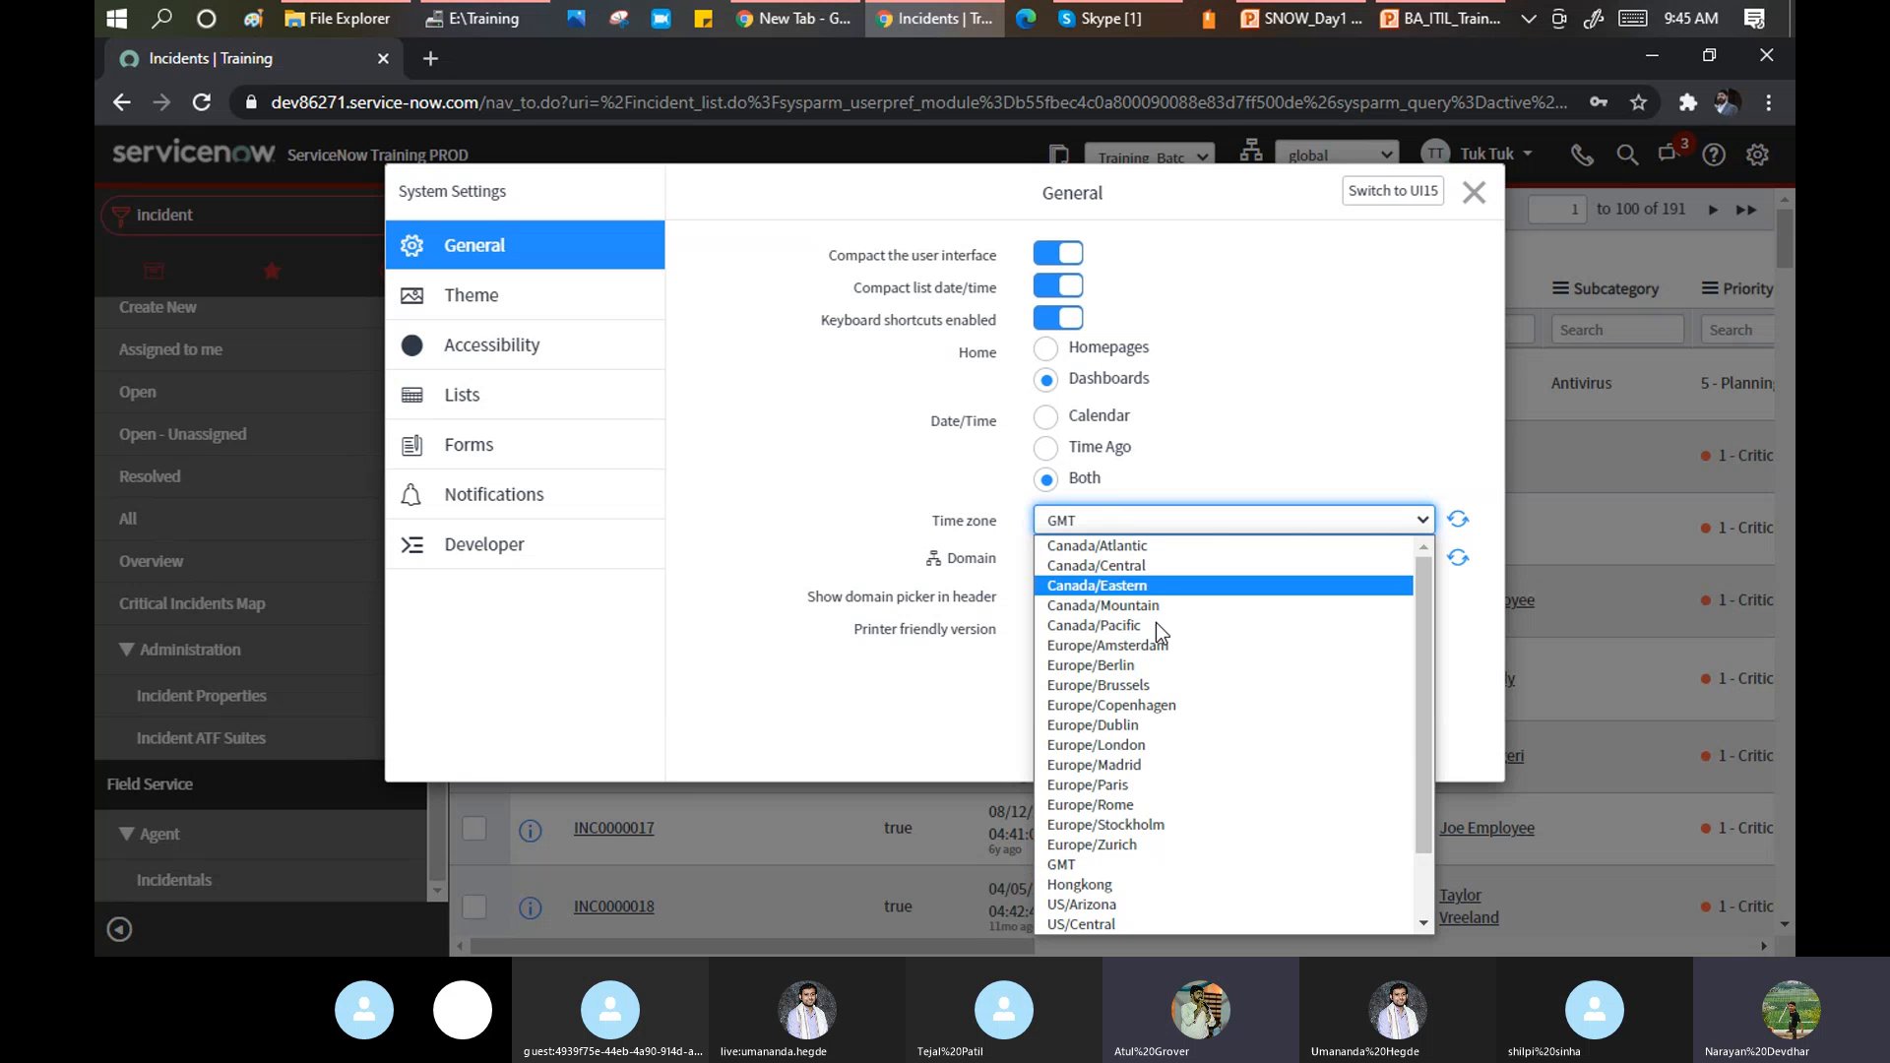
pyautogui.moveTo(1423, 760); pyautogui.dragTo(1421, 854)
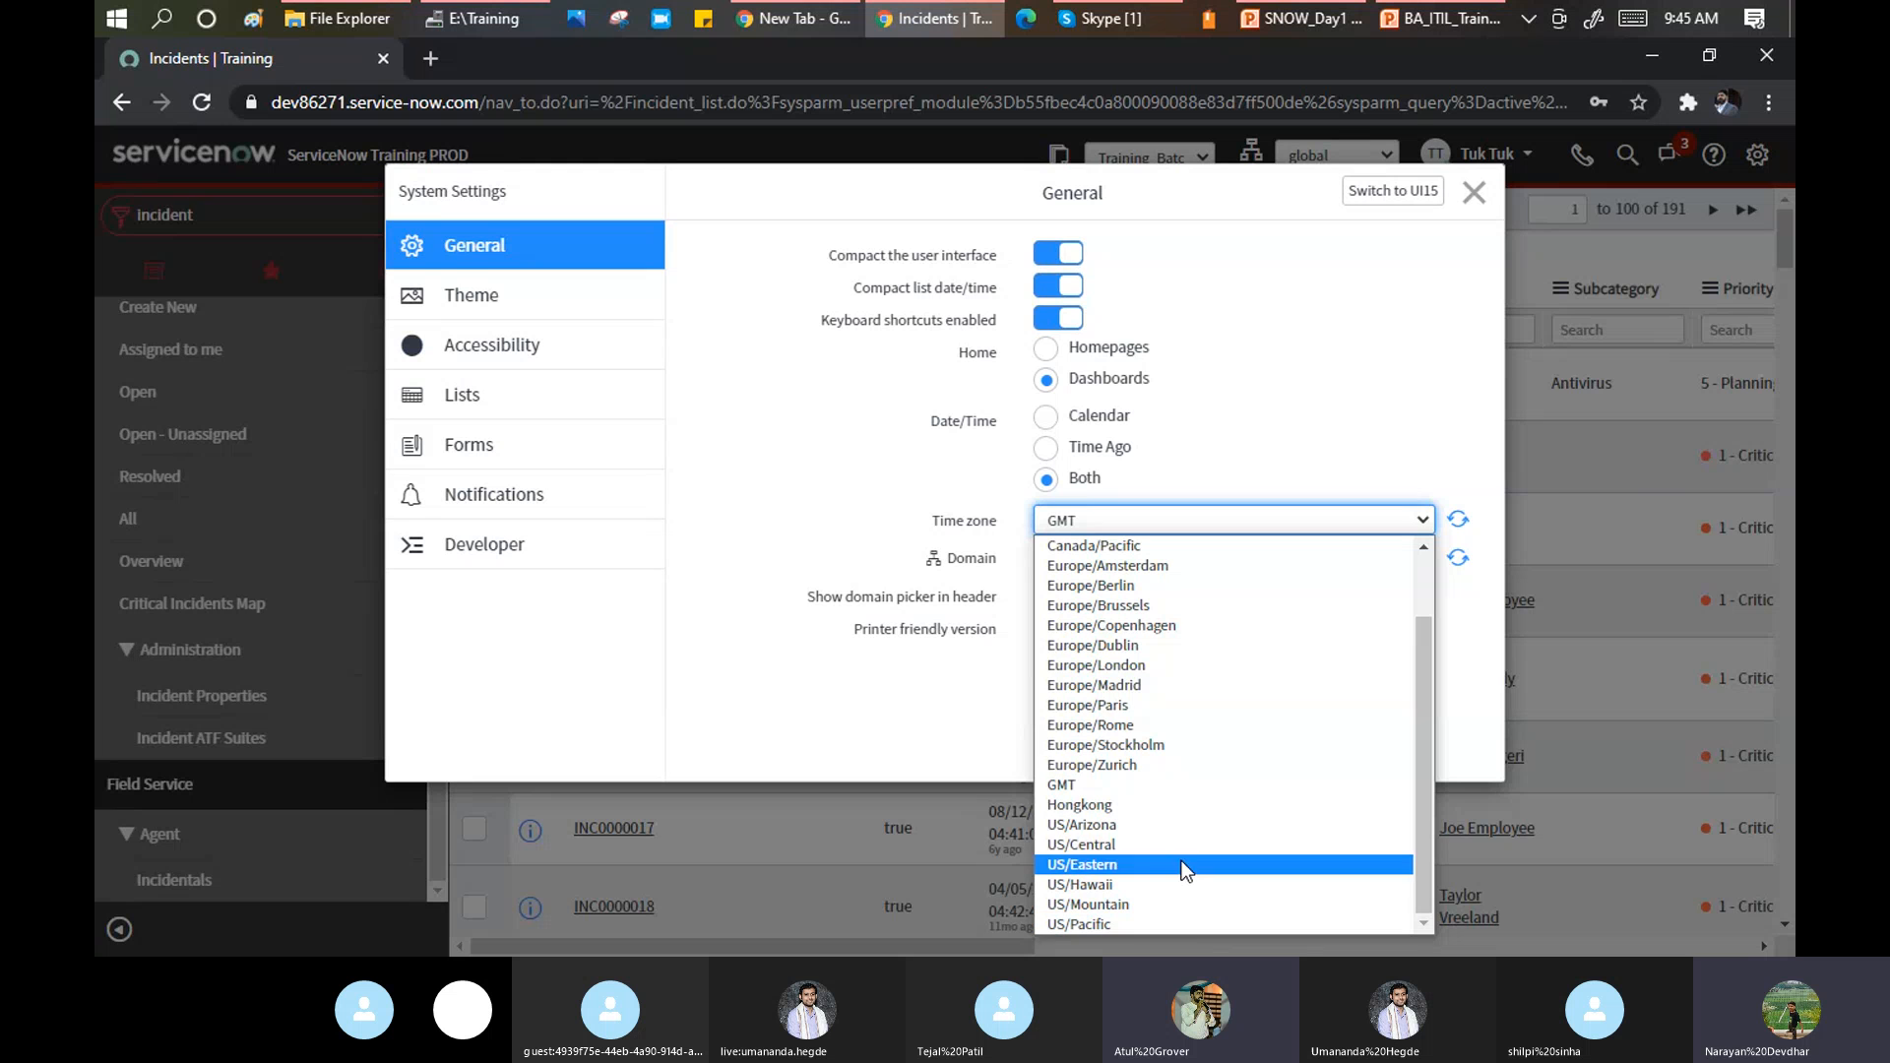
pyautogui.click(1132, 664)
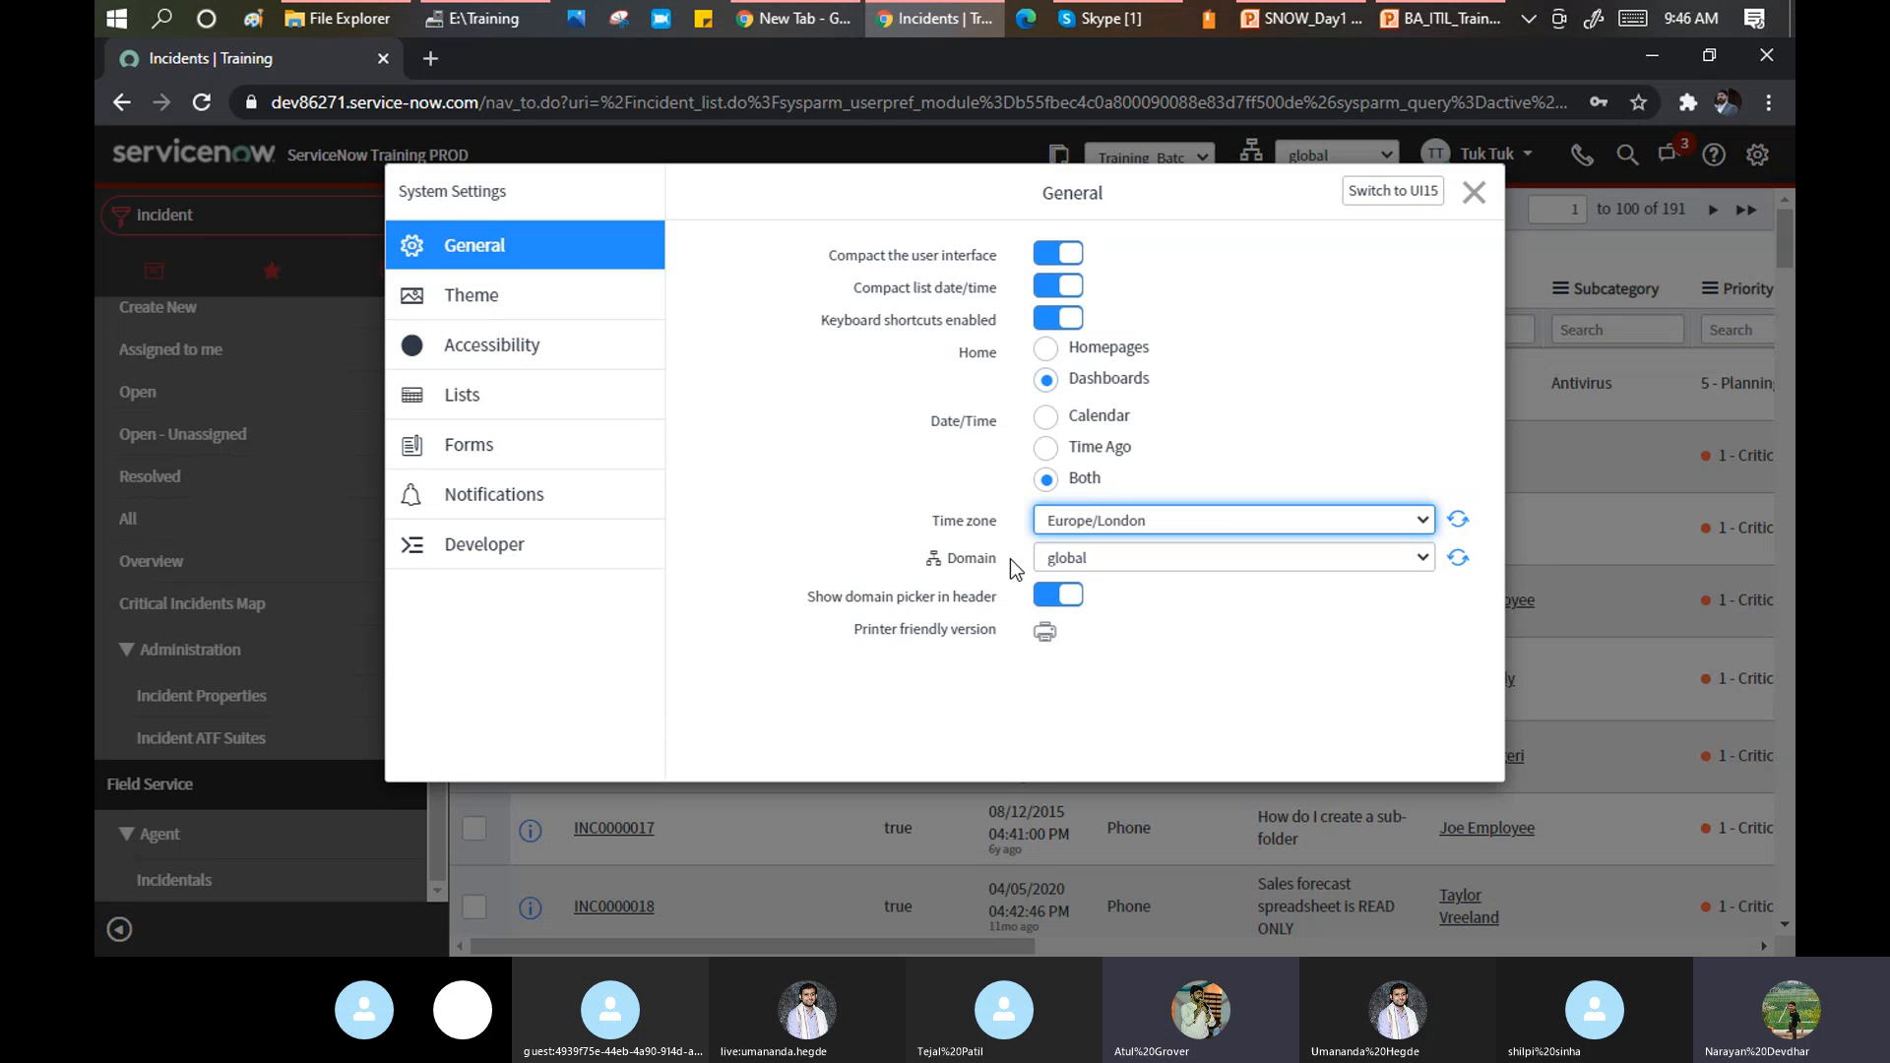
# View the Theme settings, then close System Settings and reopen it from the gear icon.
pyautogui.click(486, 304)
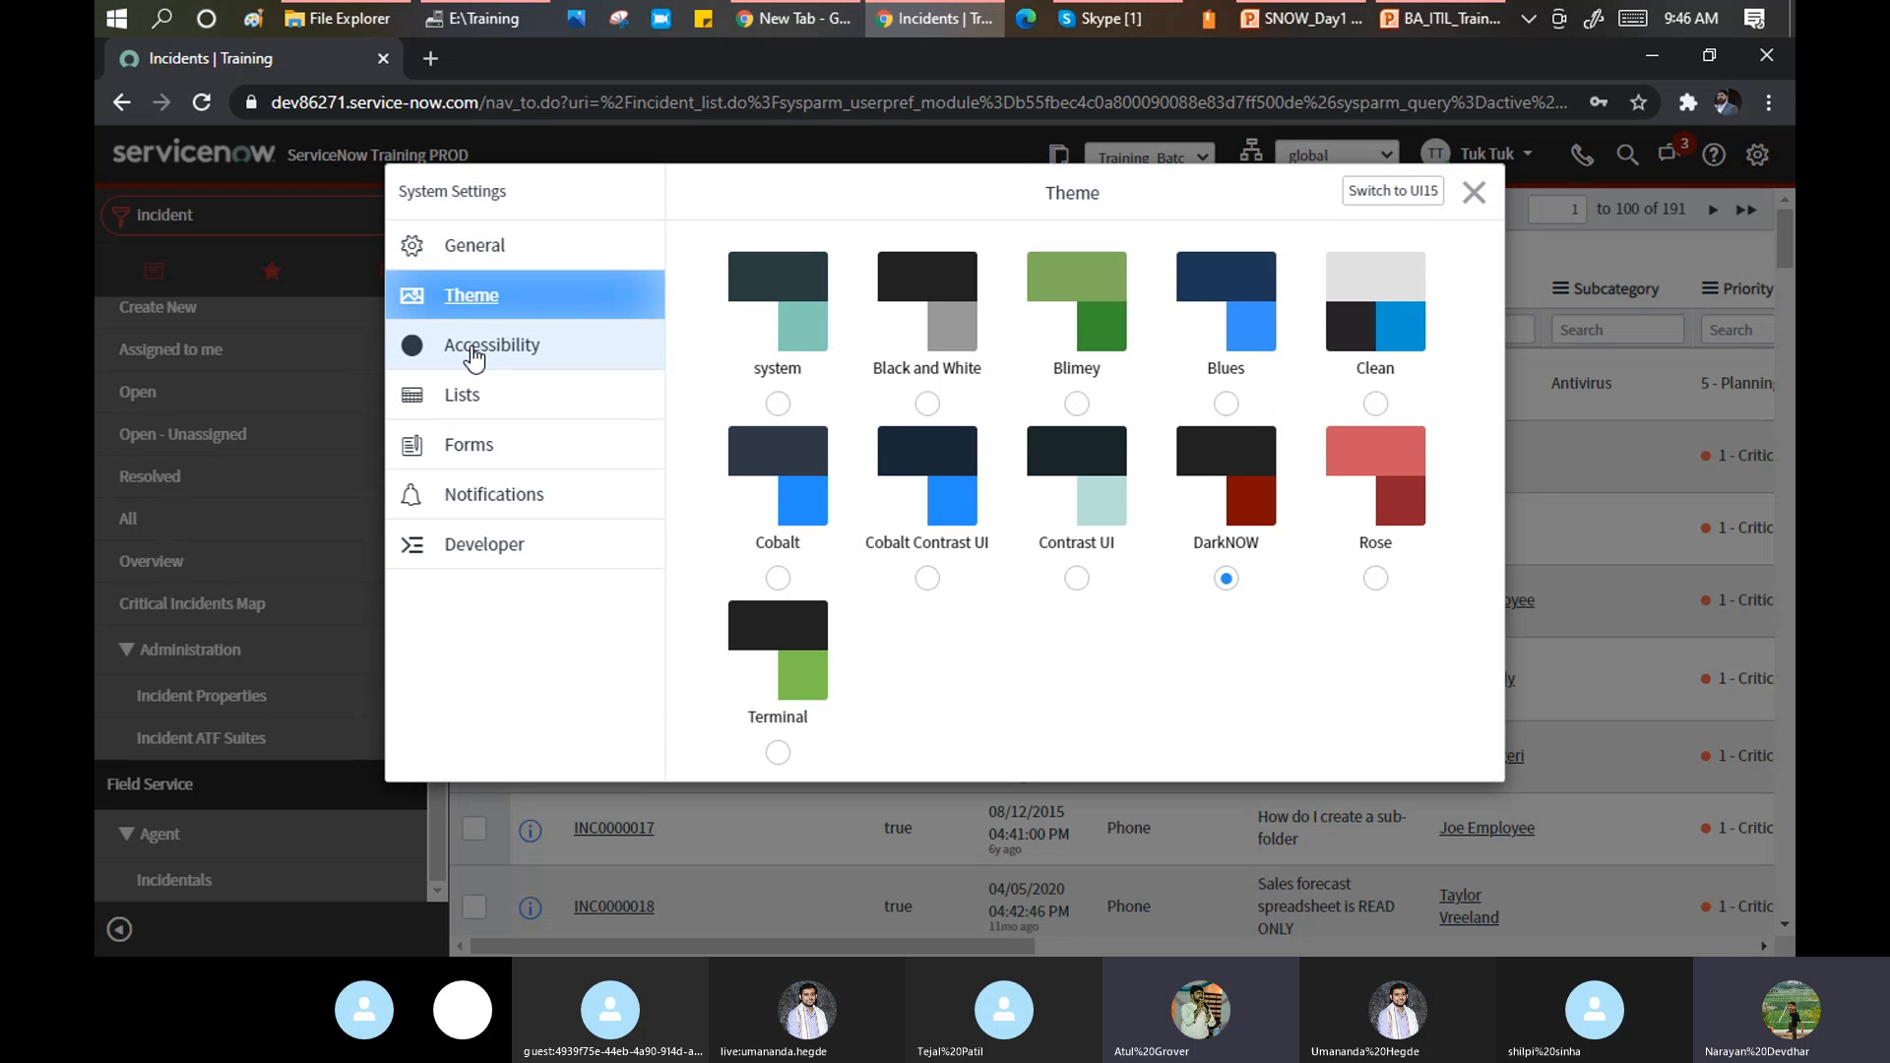
pyautogui.click(1472, 193)
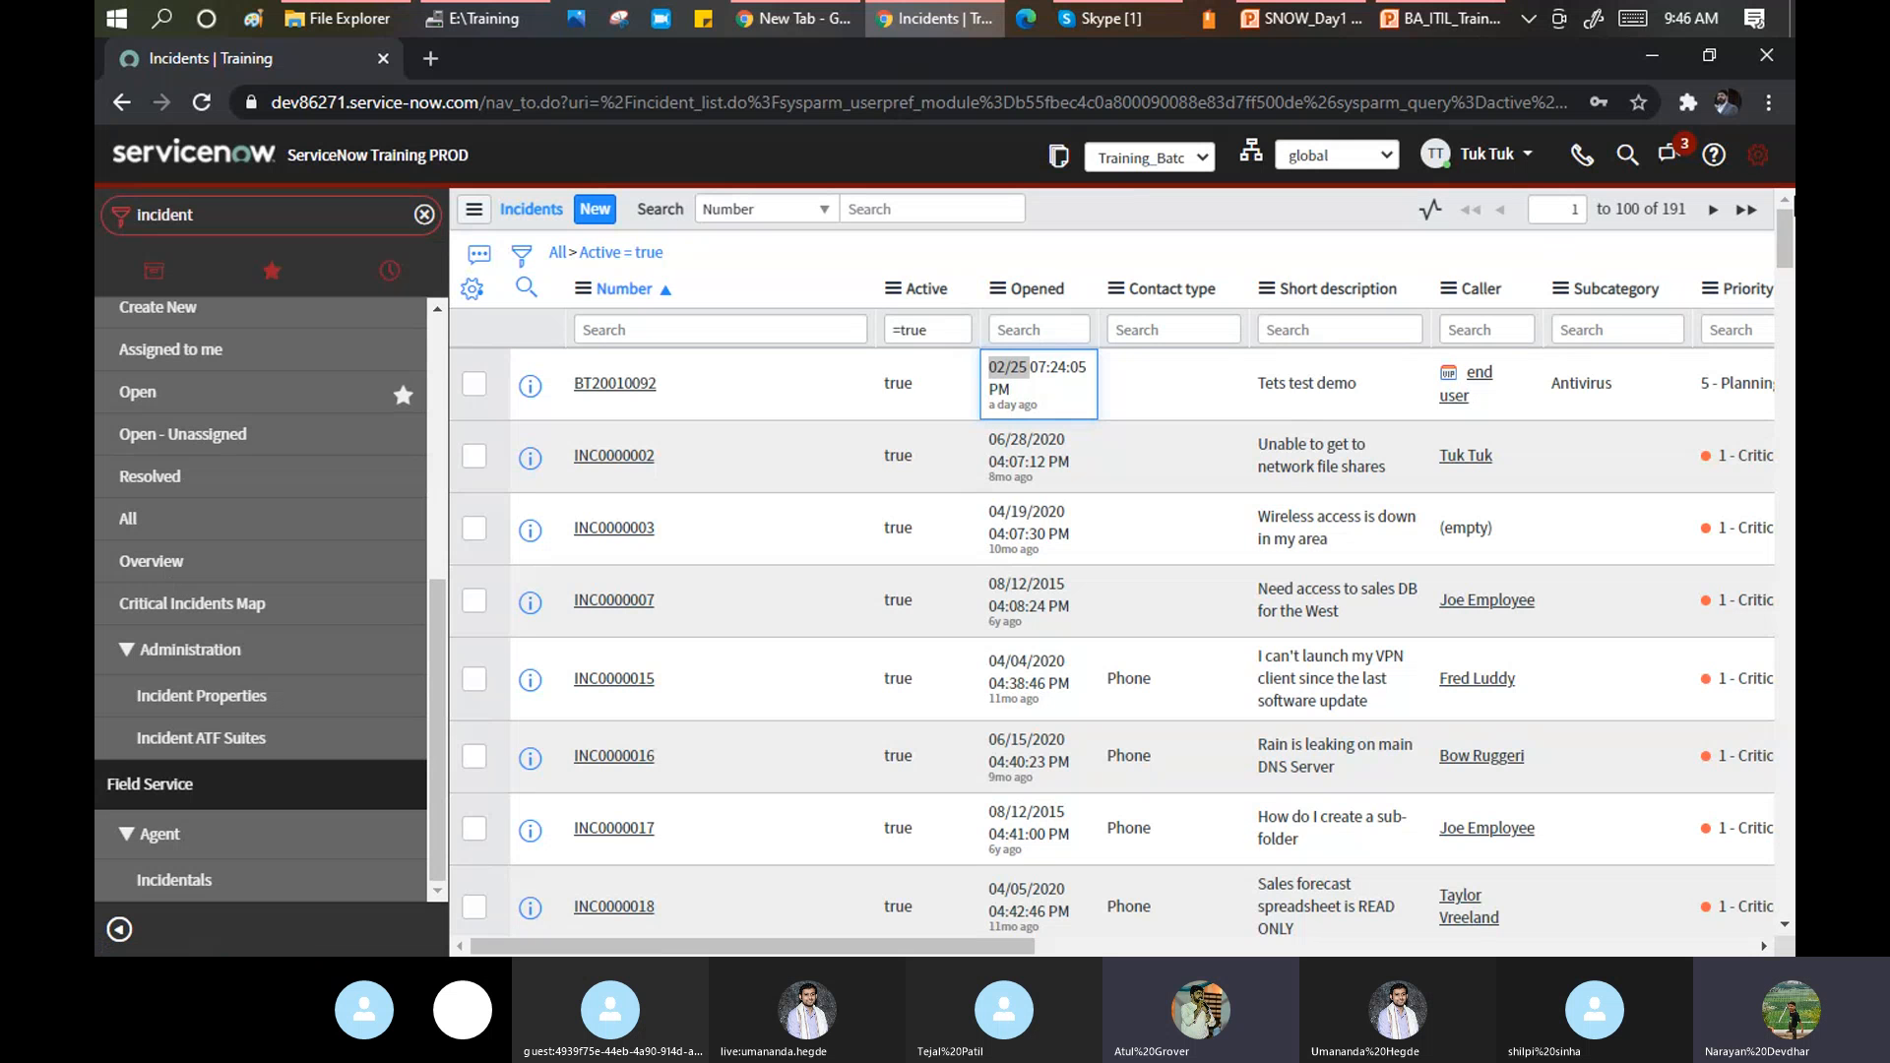
pyautogui.click(1751, 162)
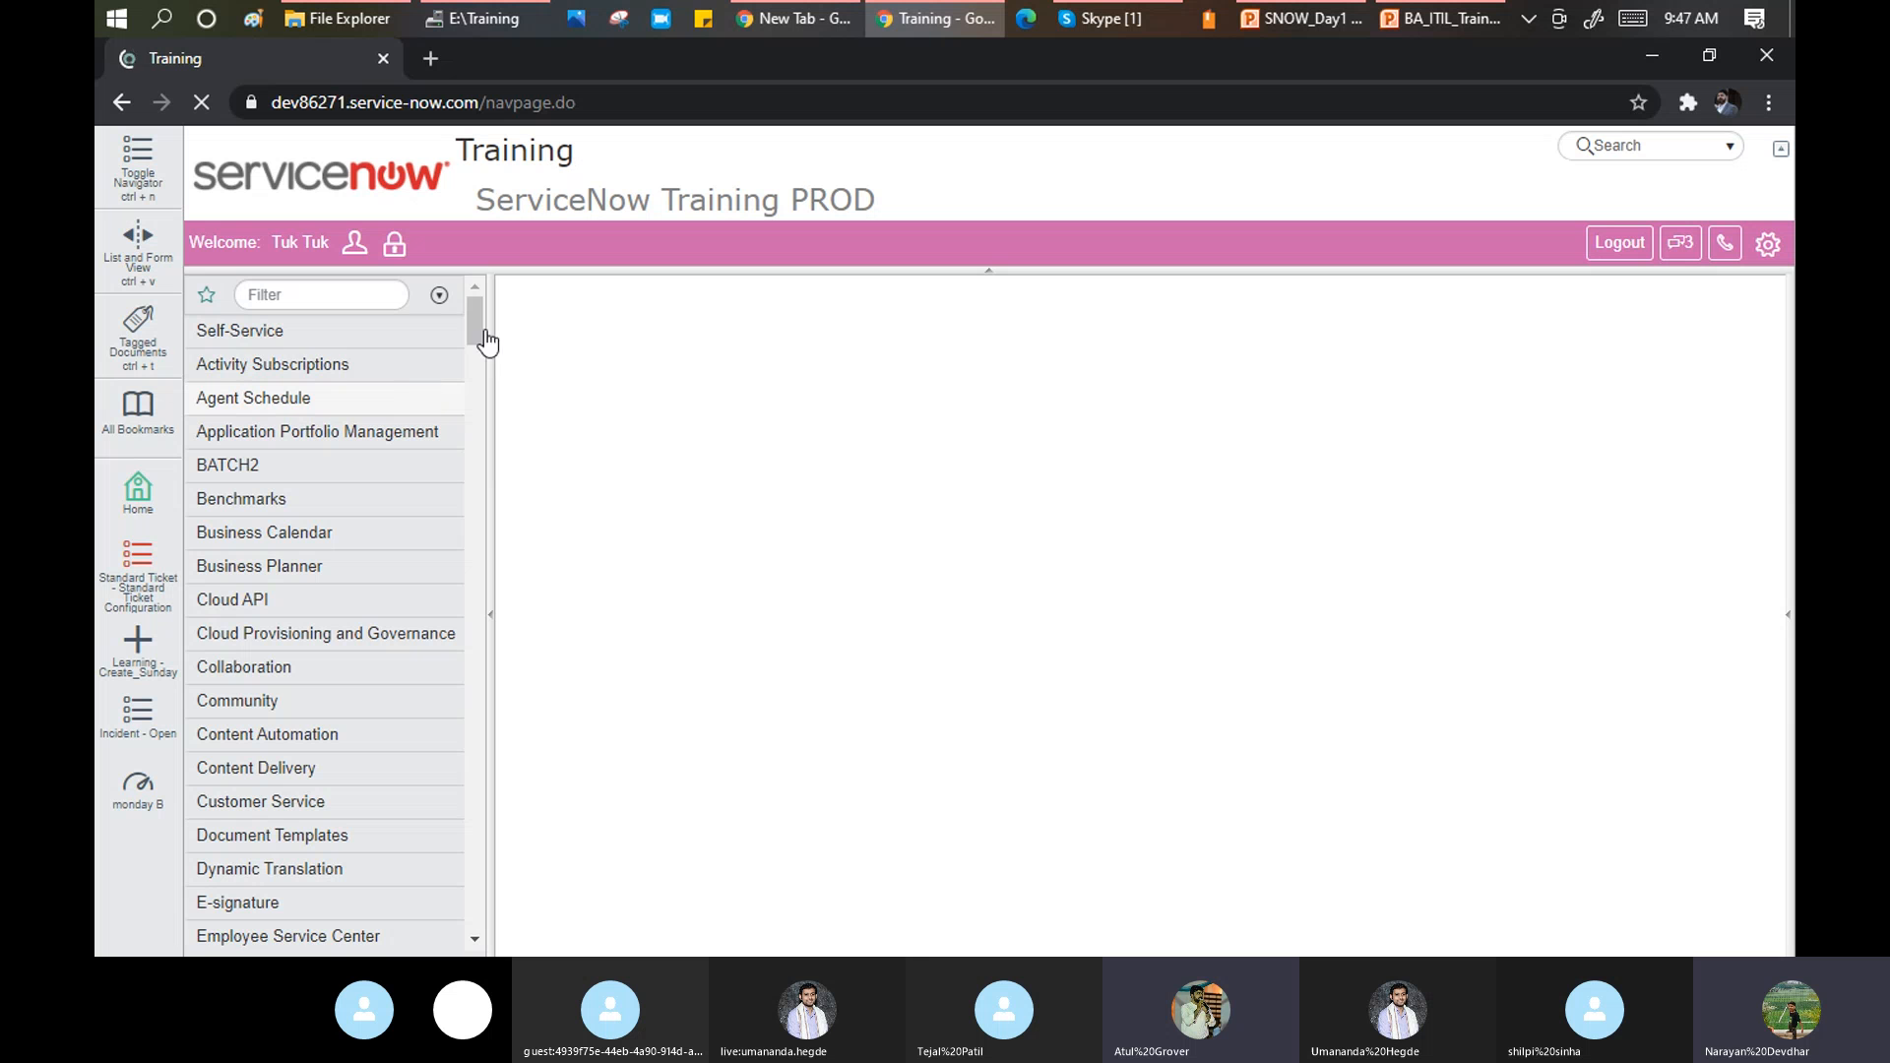
# Open Impersonate User from the navigator, then cancel the dialog without impersonating anyone.
pyautogui.moveTo(476, 325); pyautogui.dragTo(471, 426)
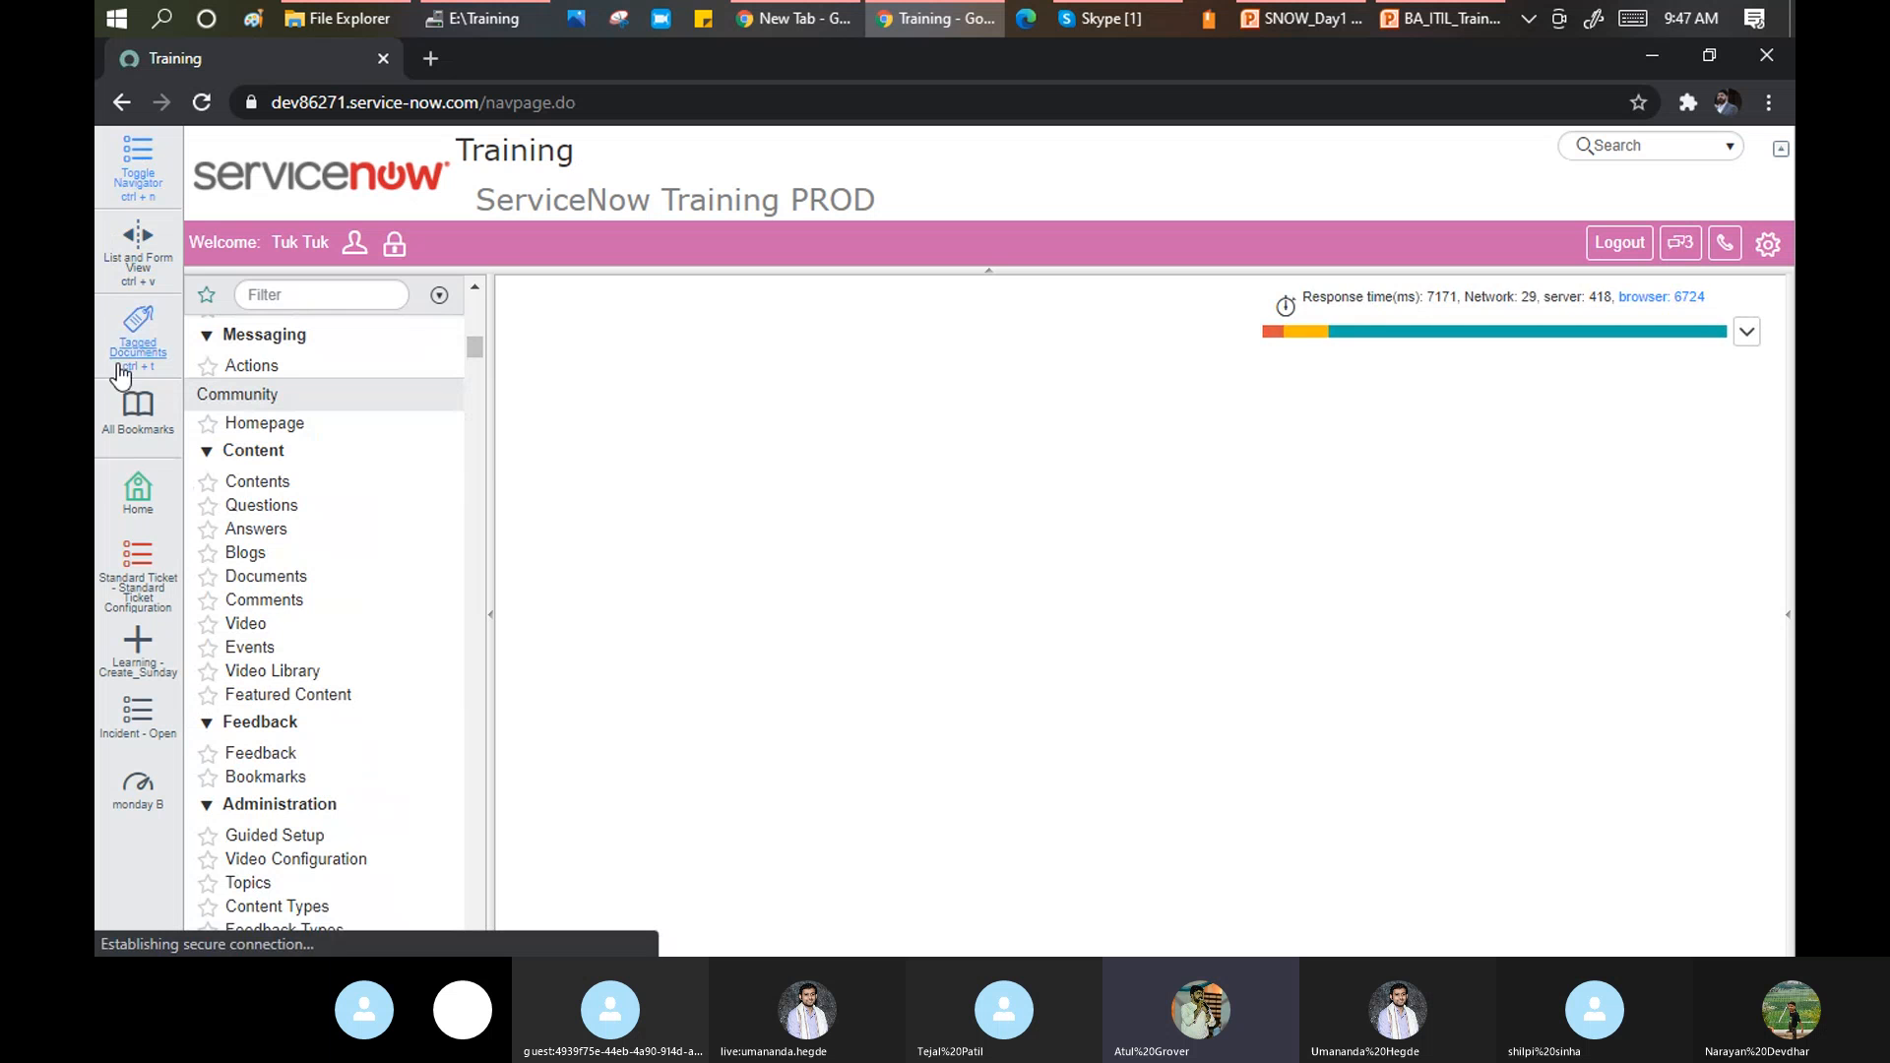
pyautogui.click(355, 246)
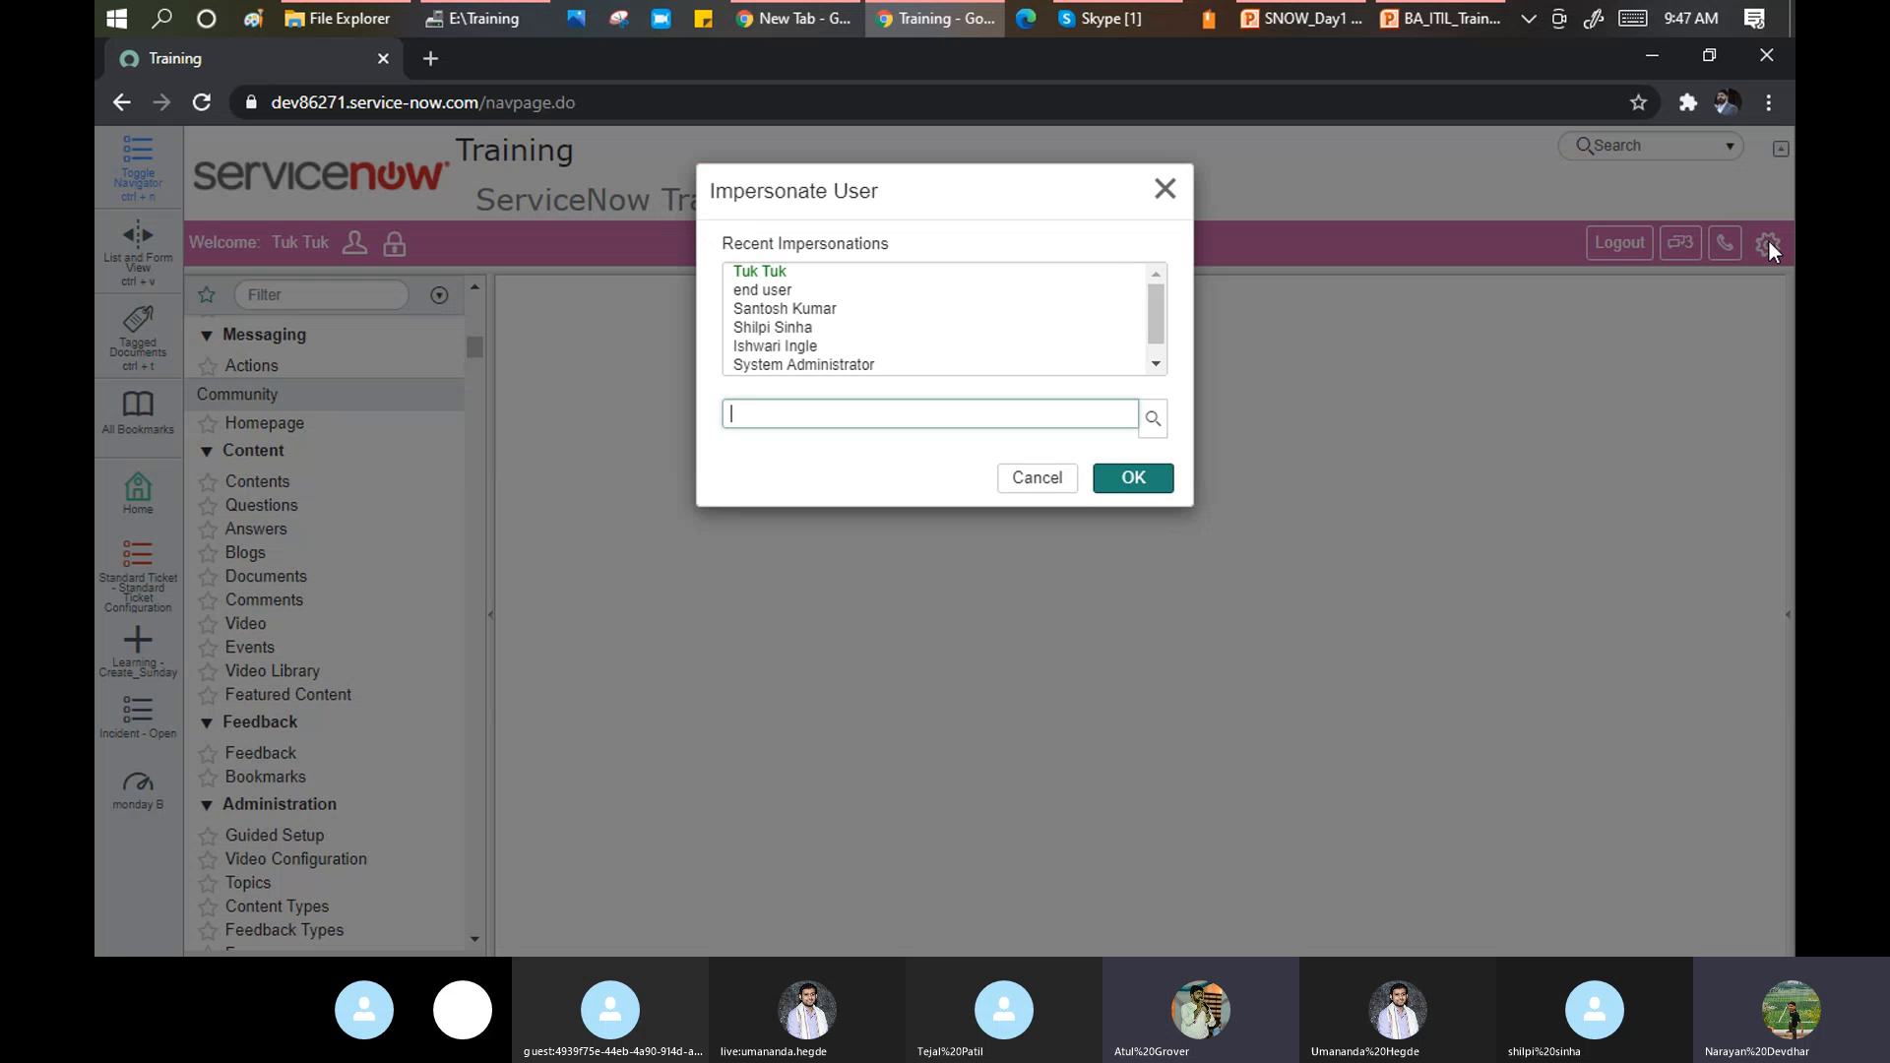
pyautogui.click(1164, 190)
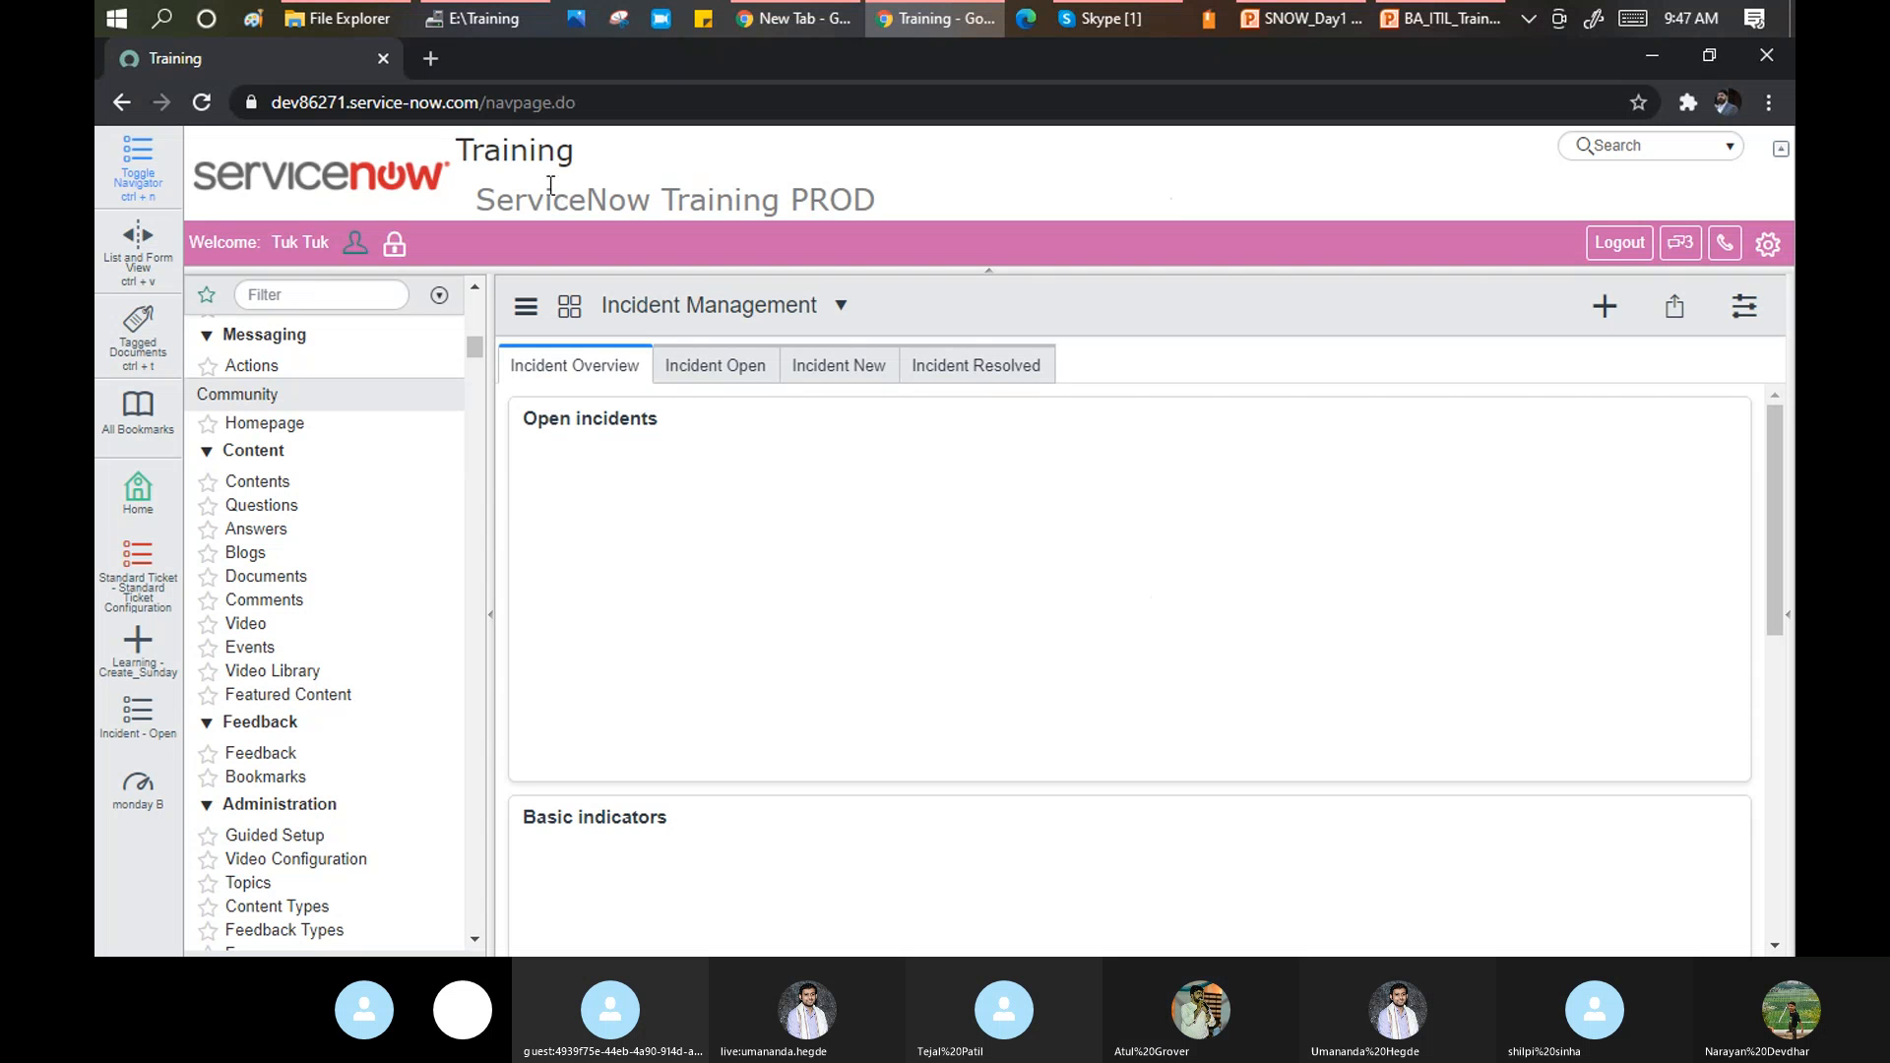
# Collapse and re-expand the banner header, then open the conversations sidebar.
pyautogui.moveTo(484, 194); pyautogui.dragTo(856, 200)
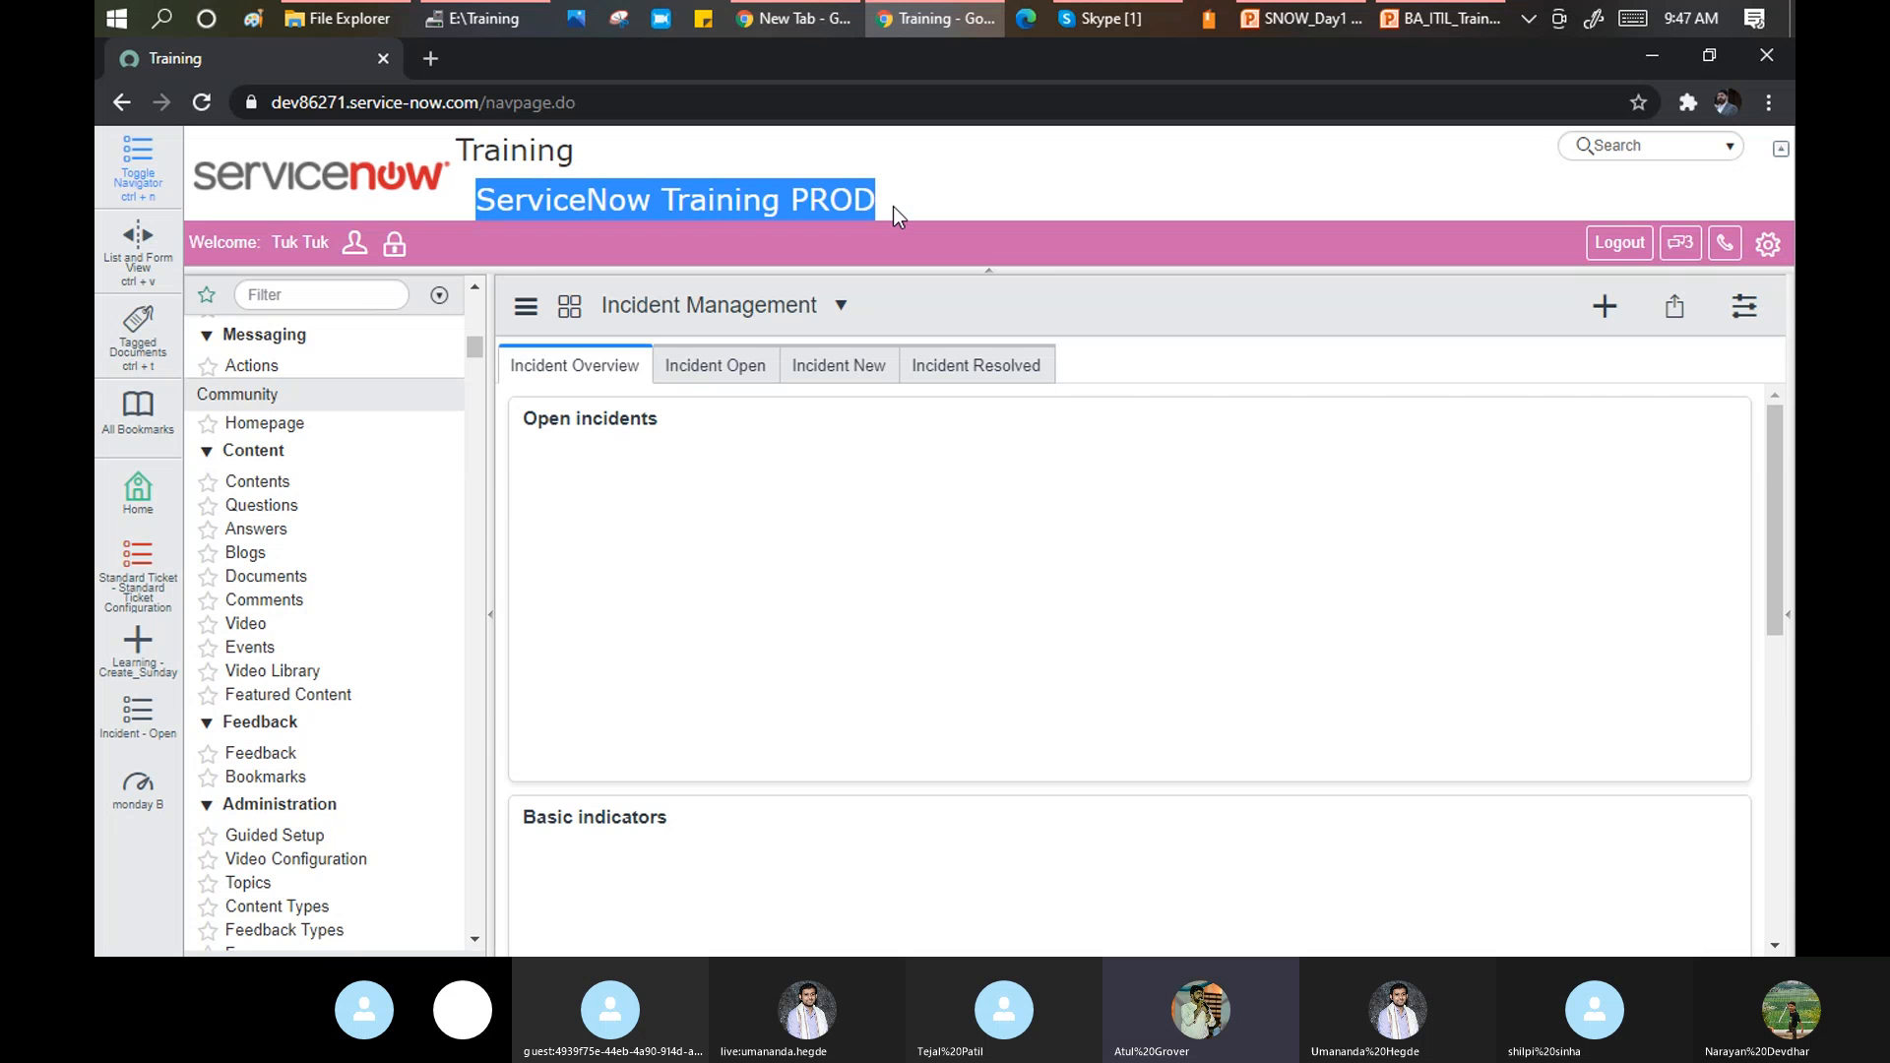
pyautogui.click(1726, 151)
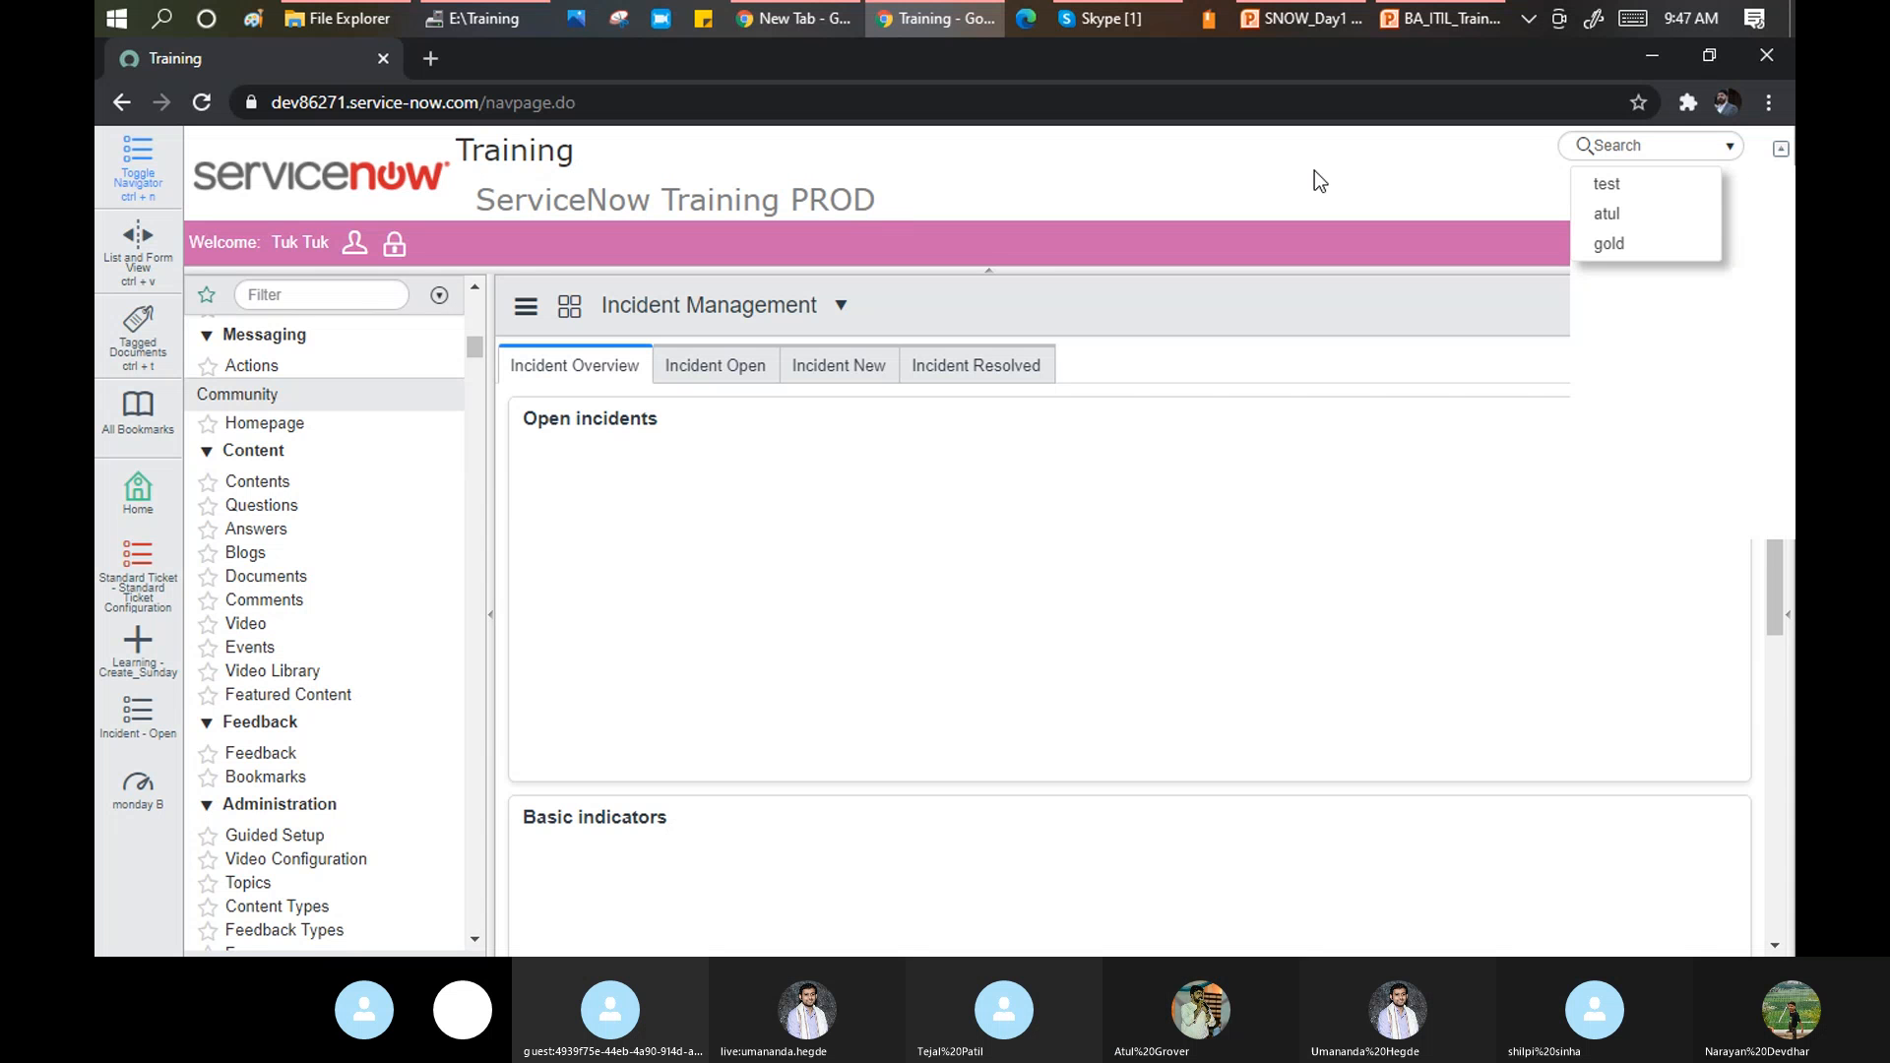
pyautogui.click(1780, 149)
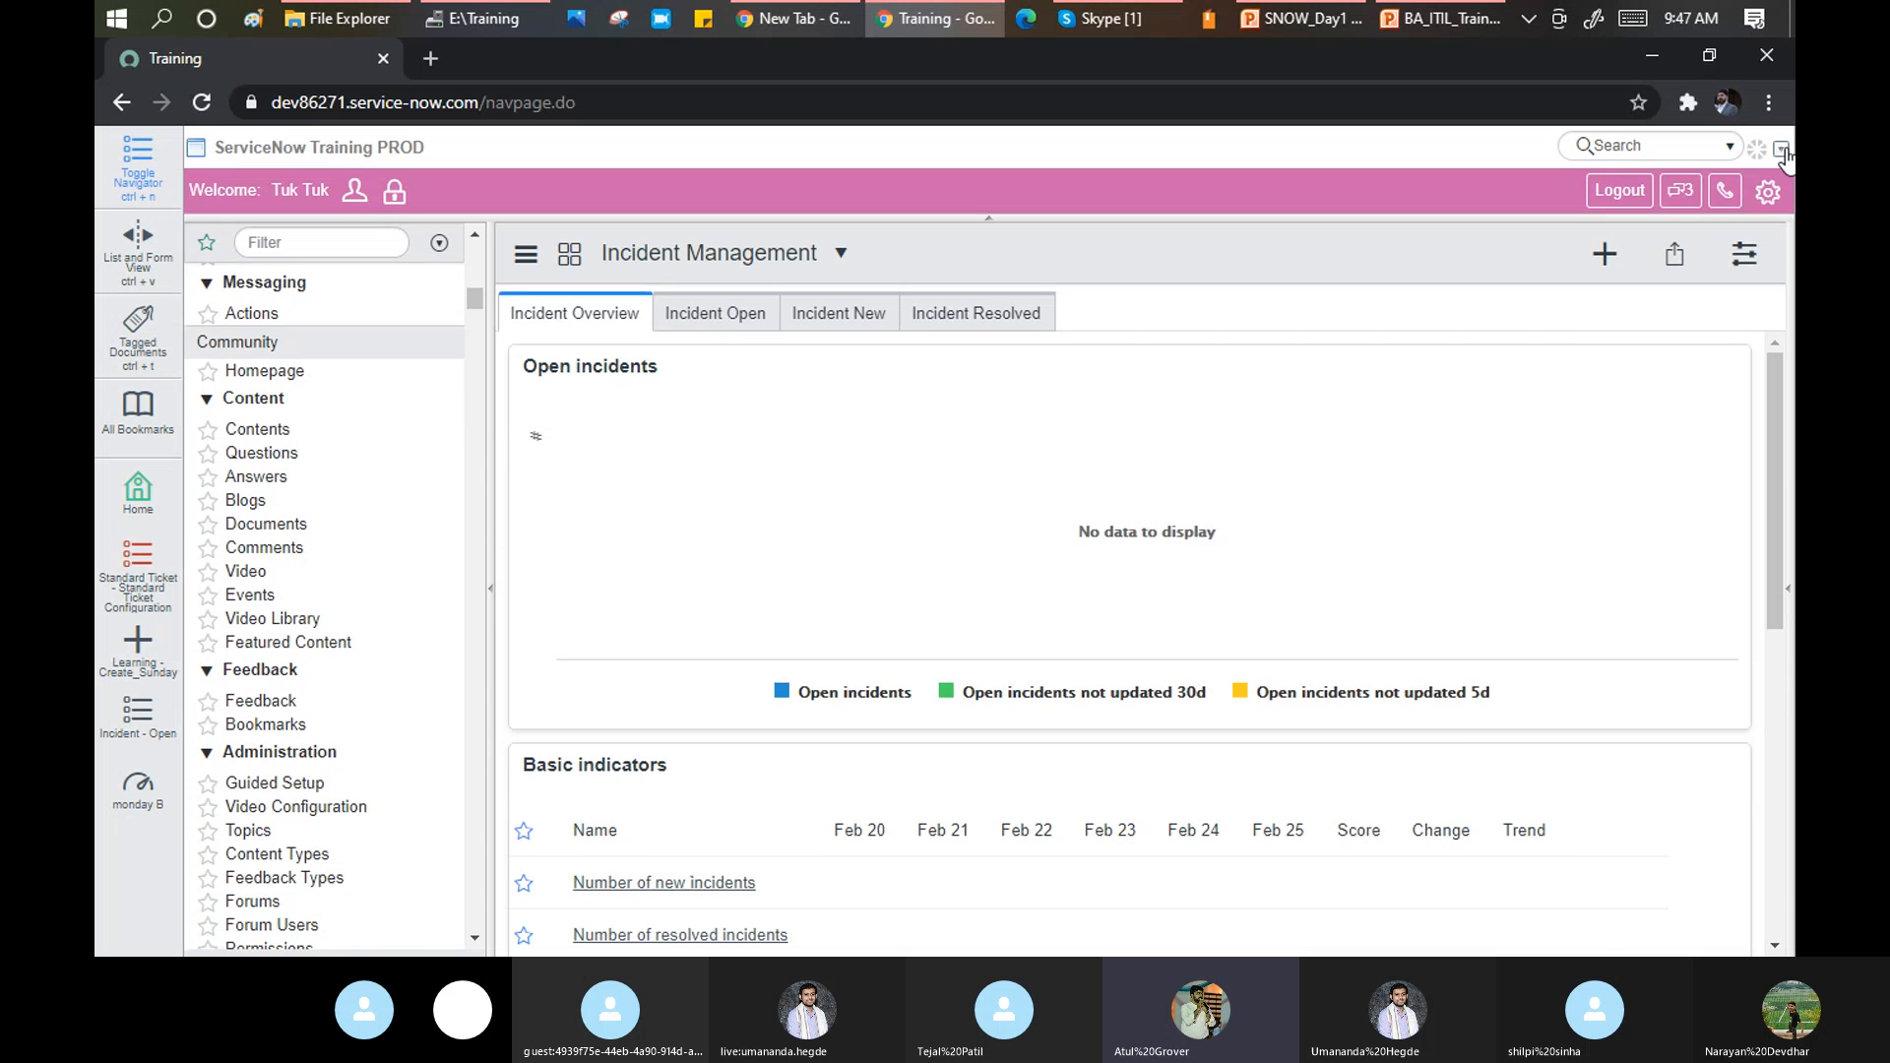
pyautogui.click(1781, 150)
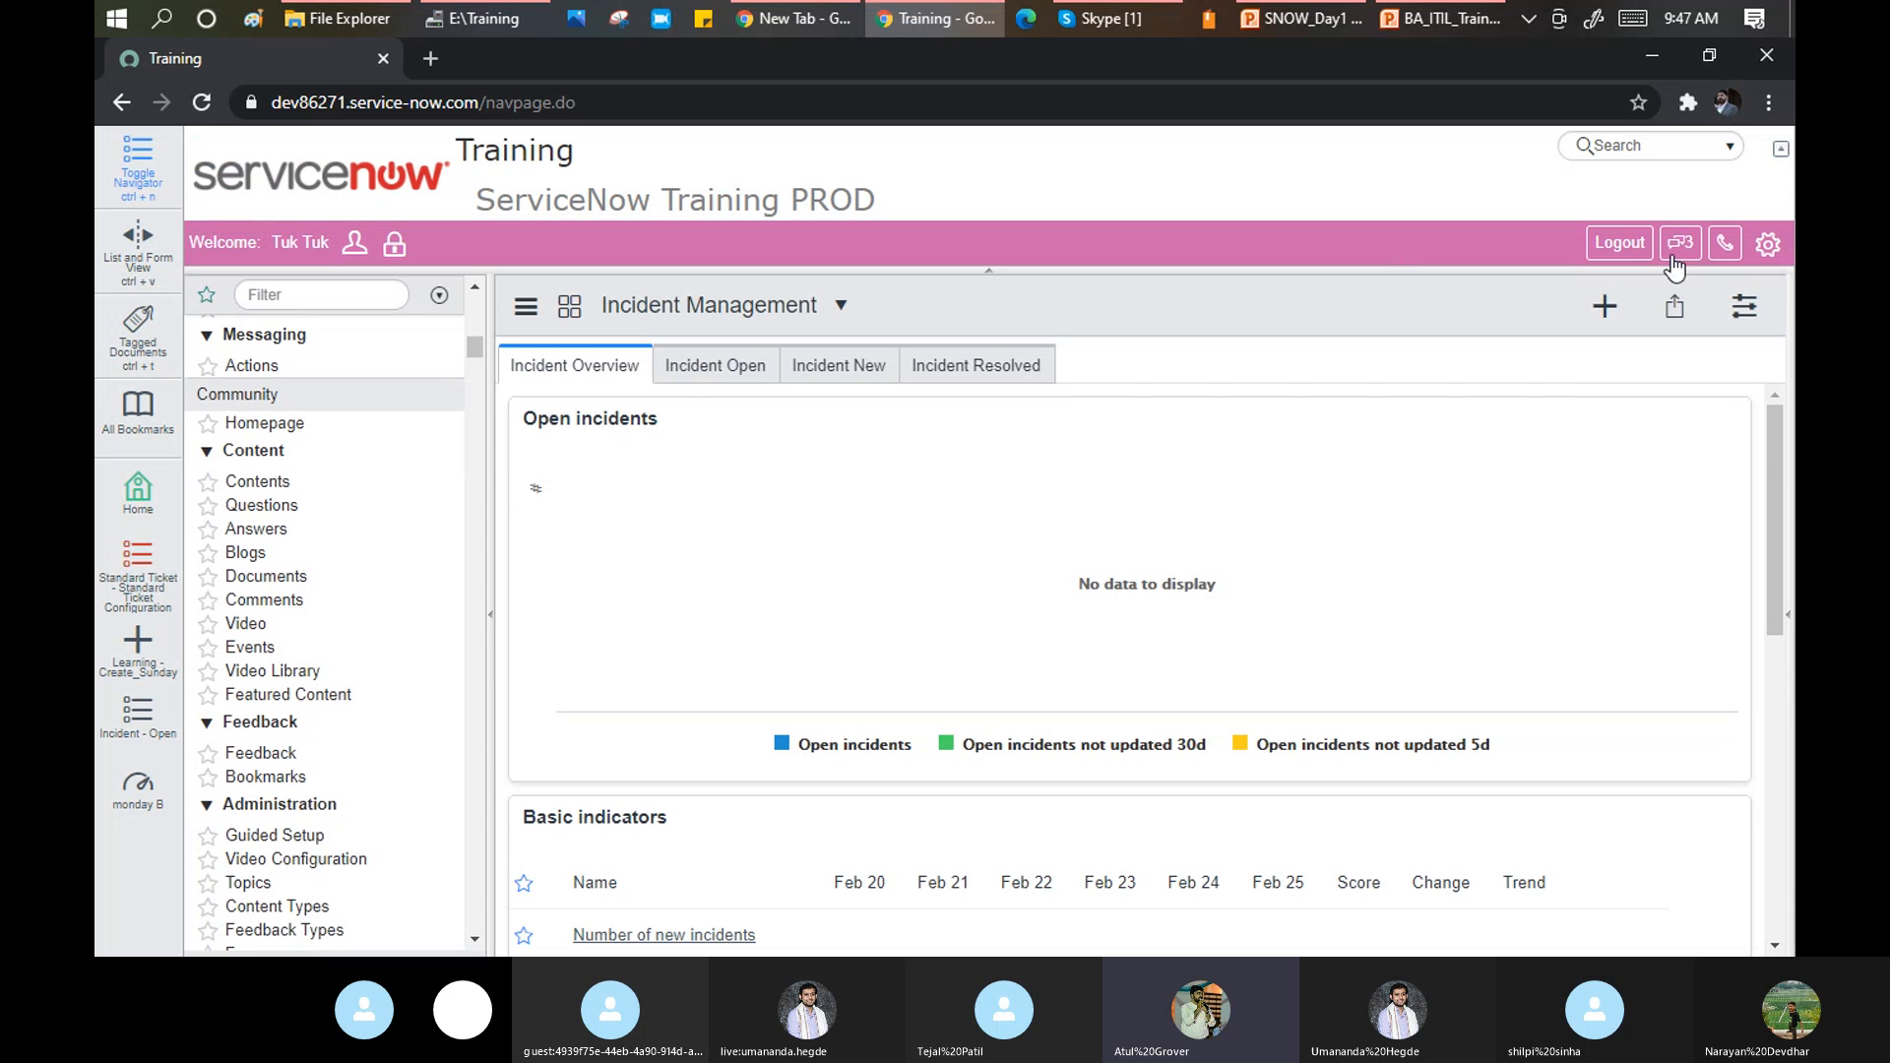
pyautogui.click(1680, 242)
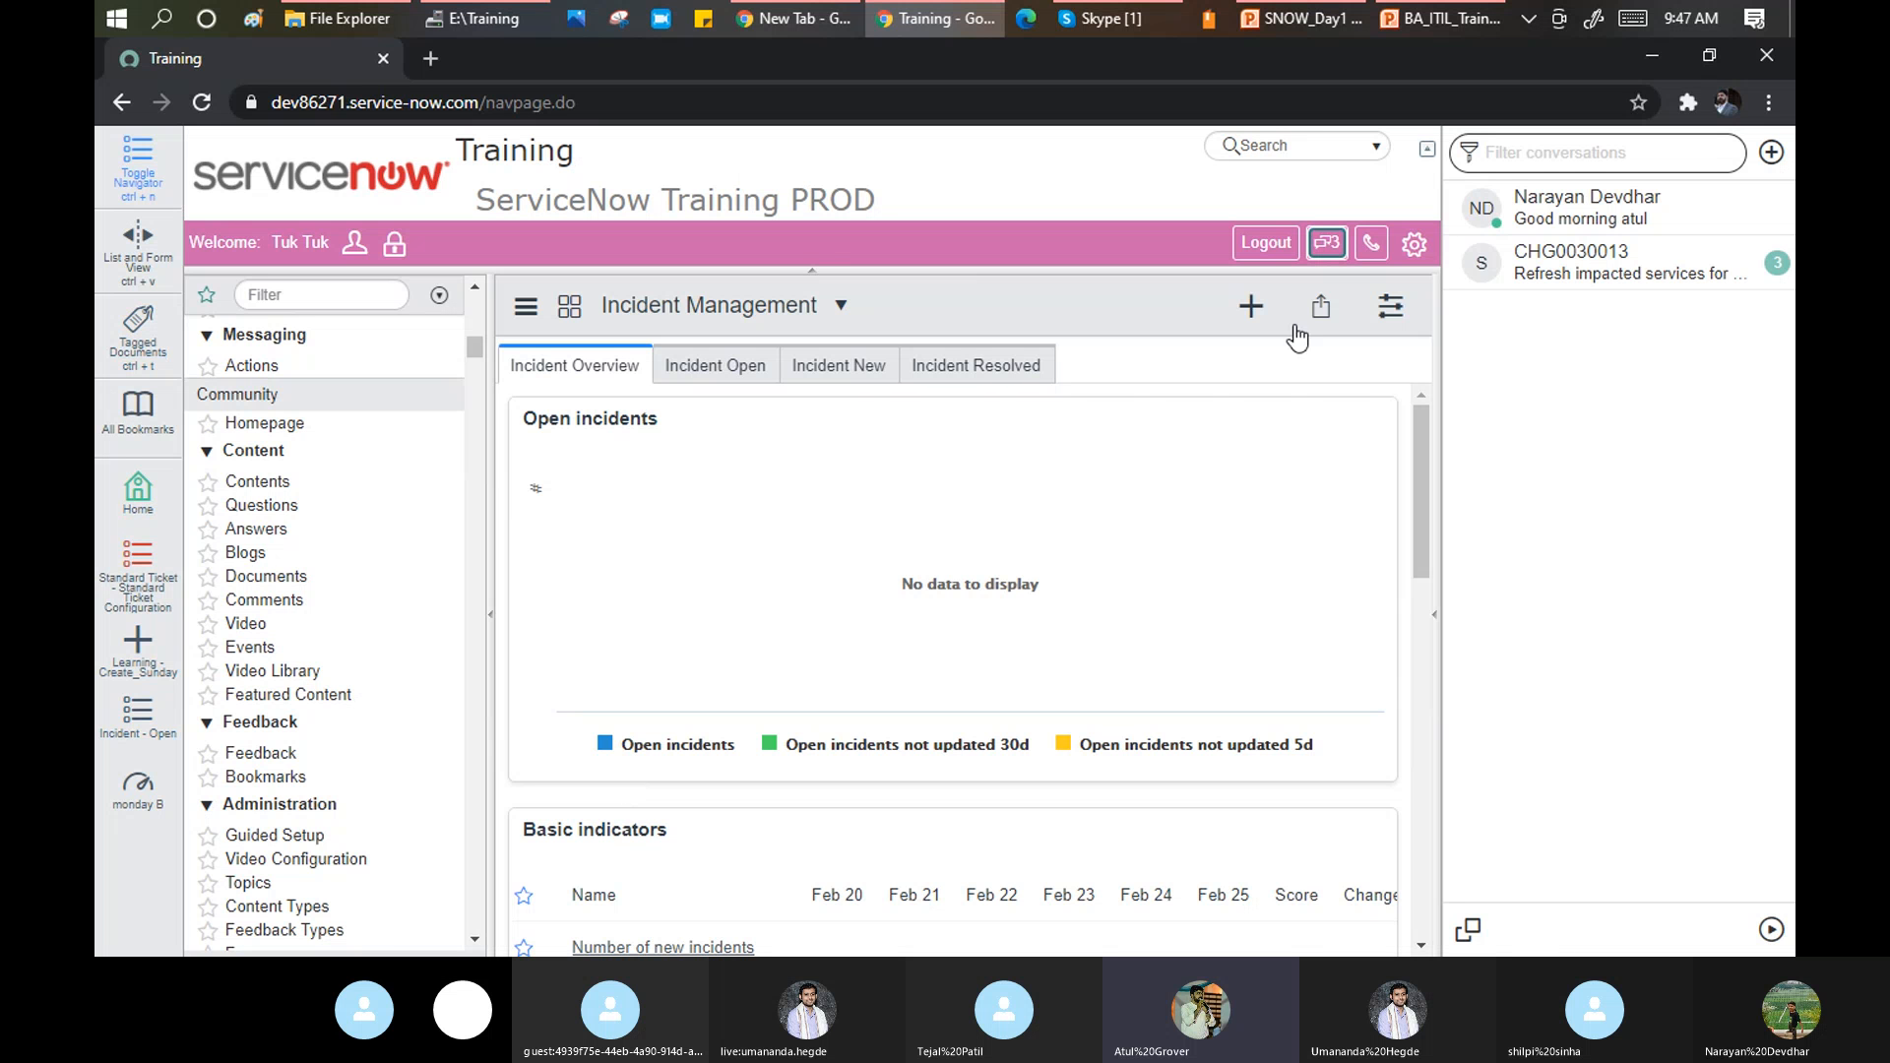
# Switch the interface to UI16 from the settings panel.
pyautogui.click(1416, 246)
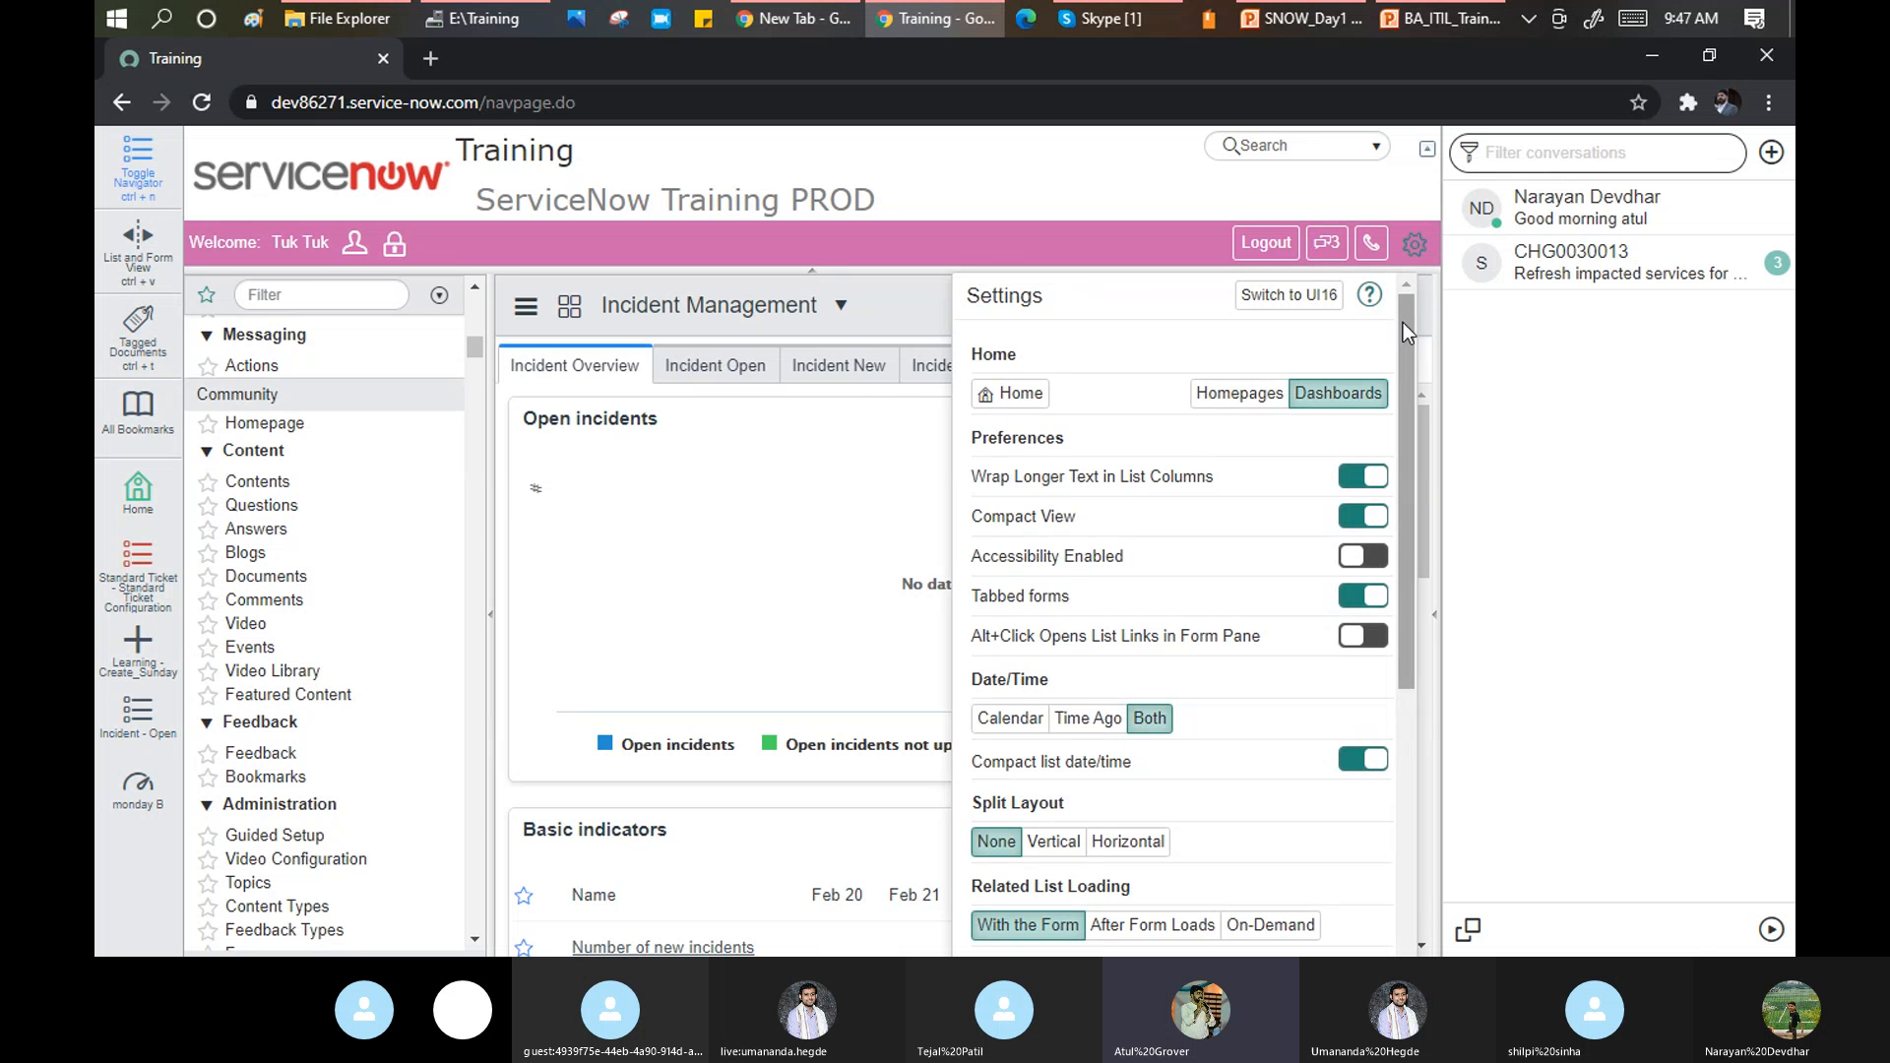
pyautogui.moveTo(1404, 317)
pyautogui.mouseDown()
pyautogui.moveTo(1443, 620)
pyautogui.moveTo(1390, 285)
pyautogui.mouseUp()
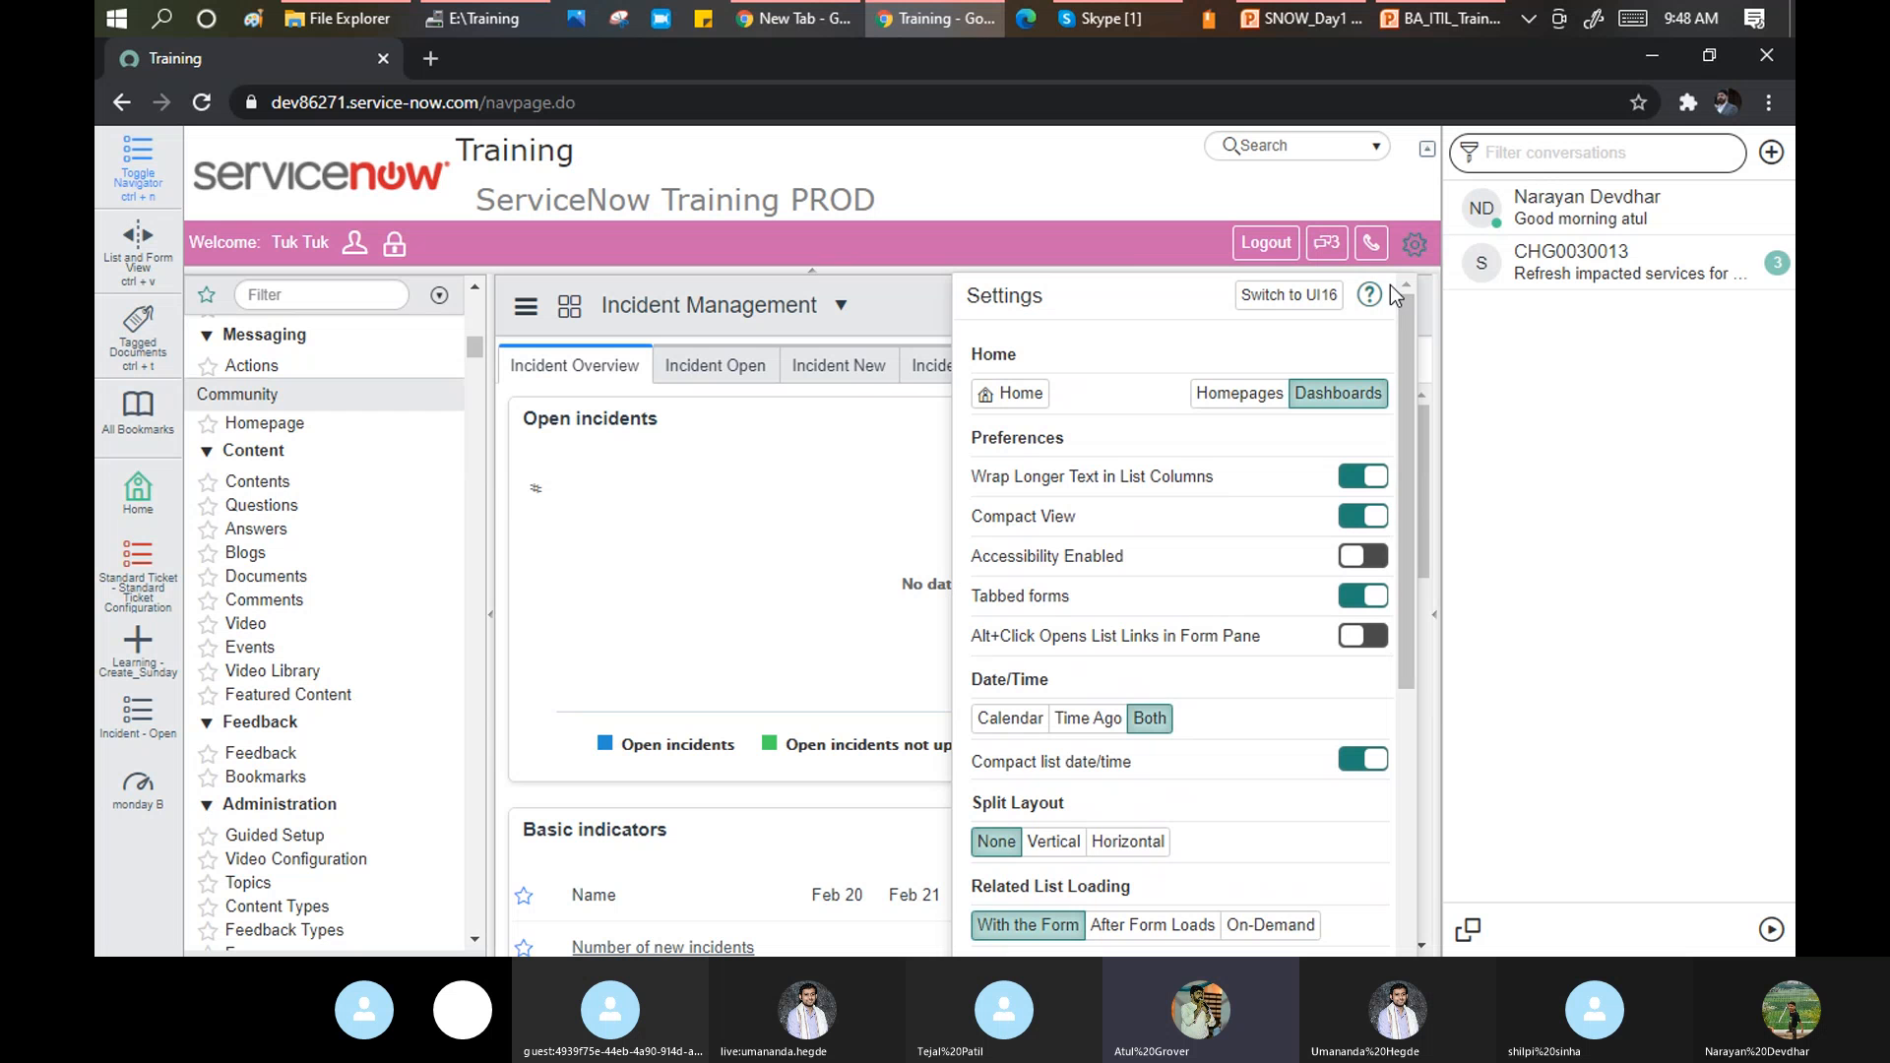
pyautogui.click(1255, 296)
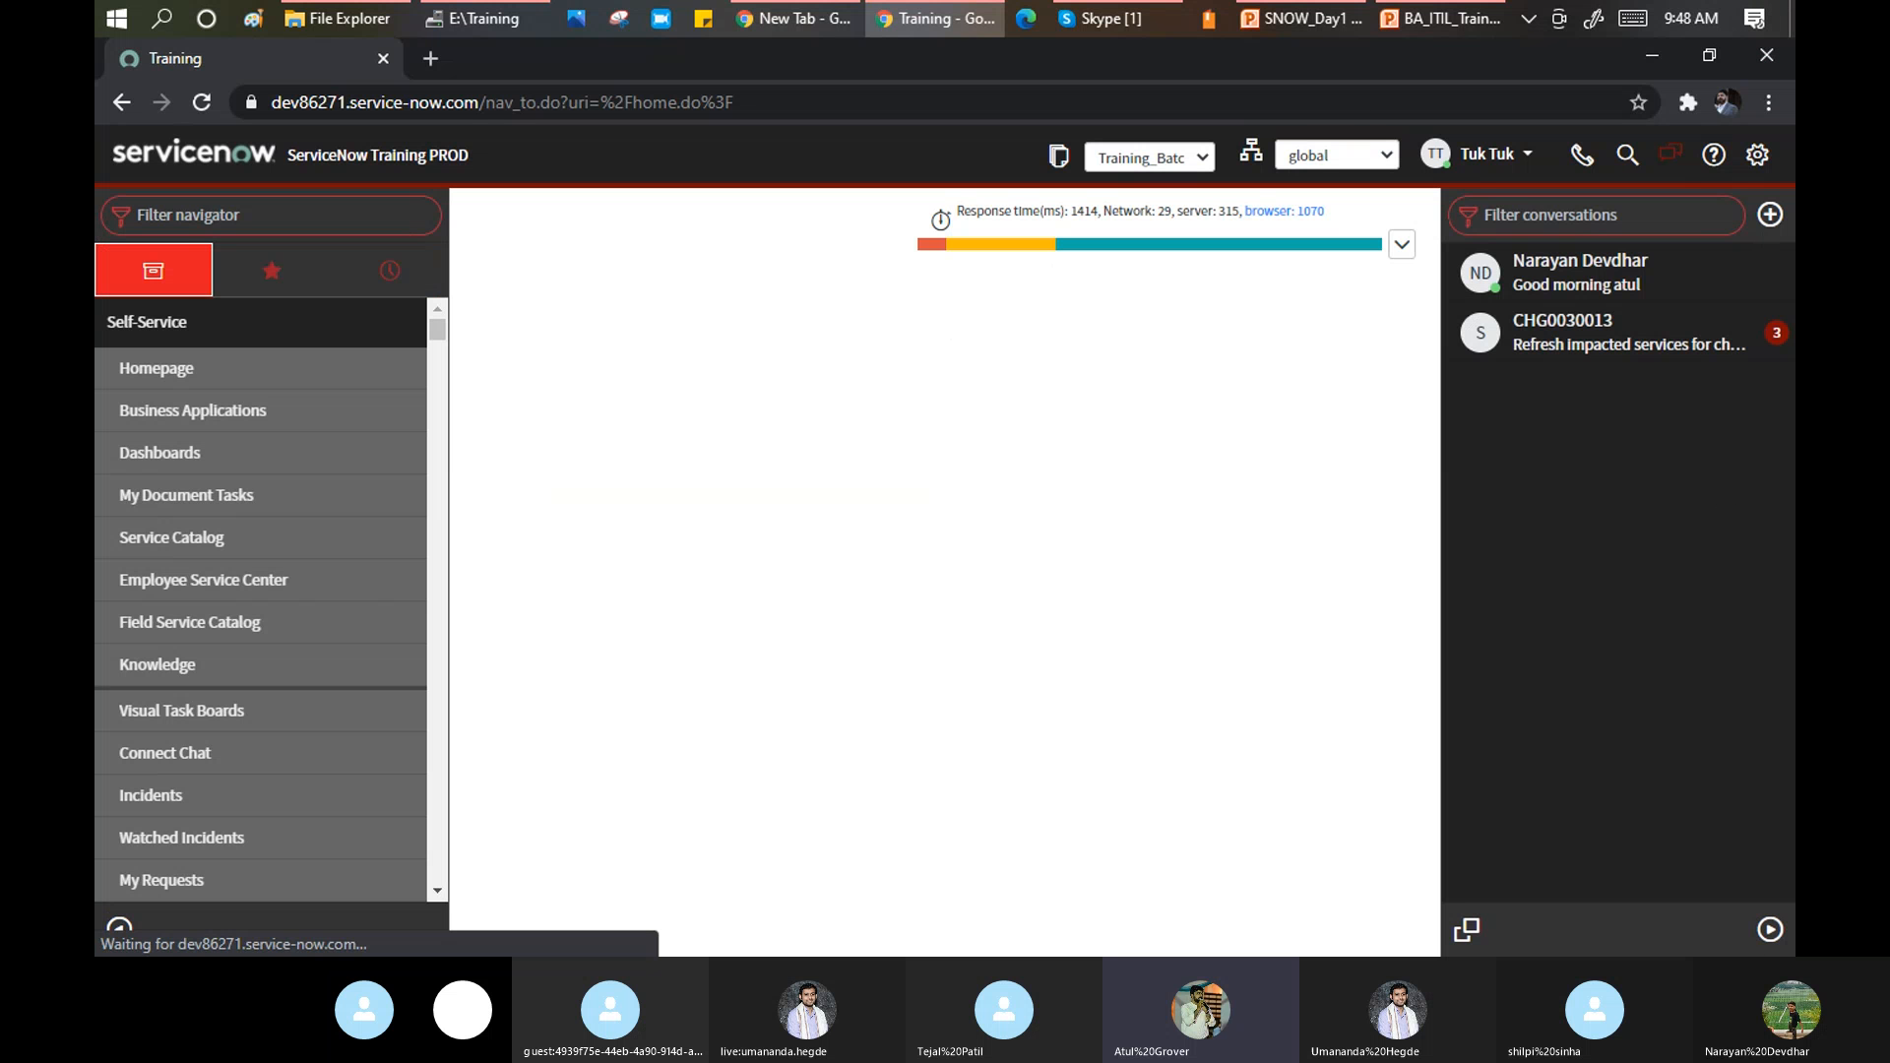
# Collapse conversations, then in System Settings choose Homepages and disable the compact user interface.
pyautogui.click(1774, 943)
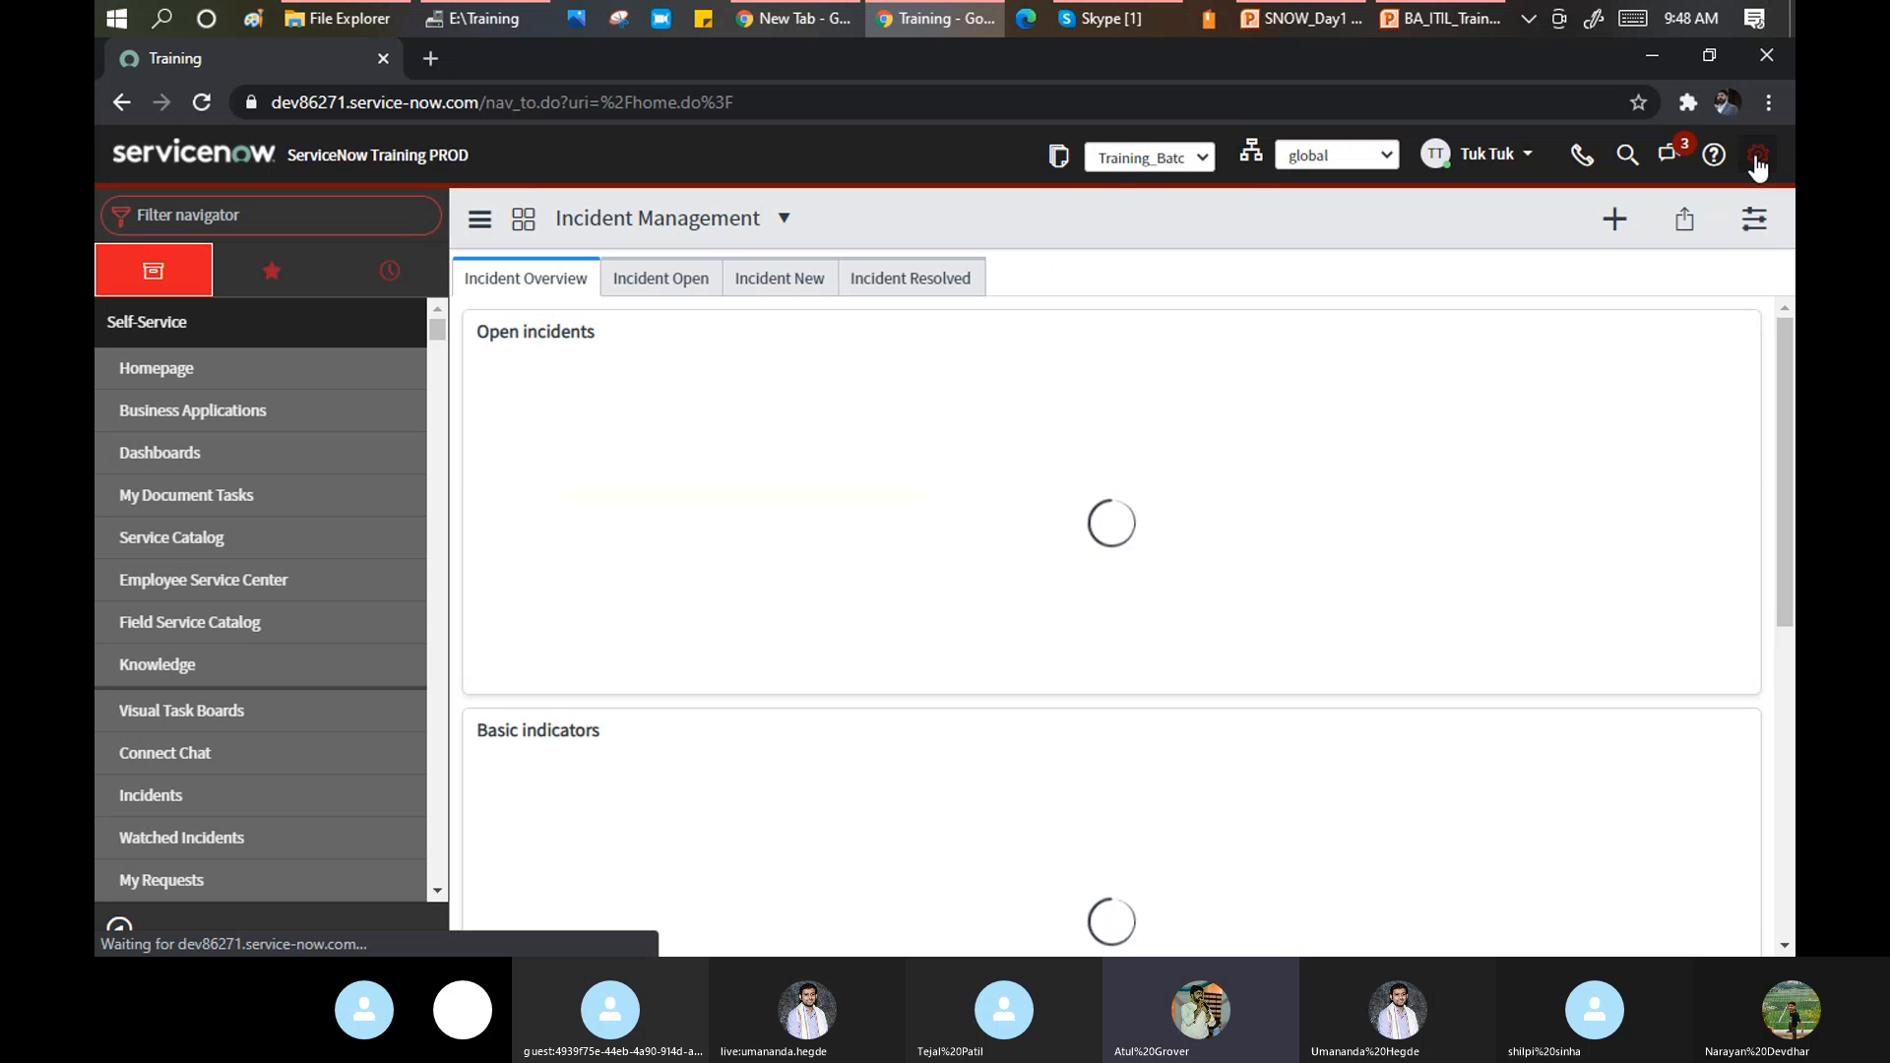
pyautogui.click(1756, 156)
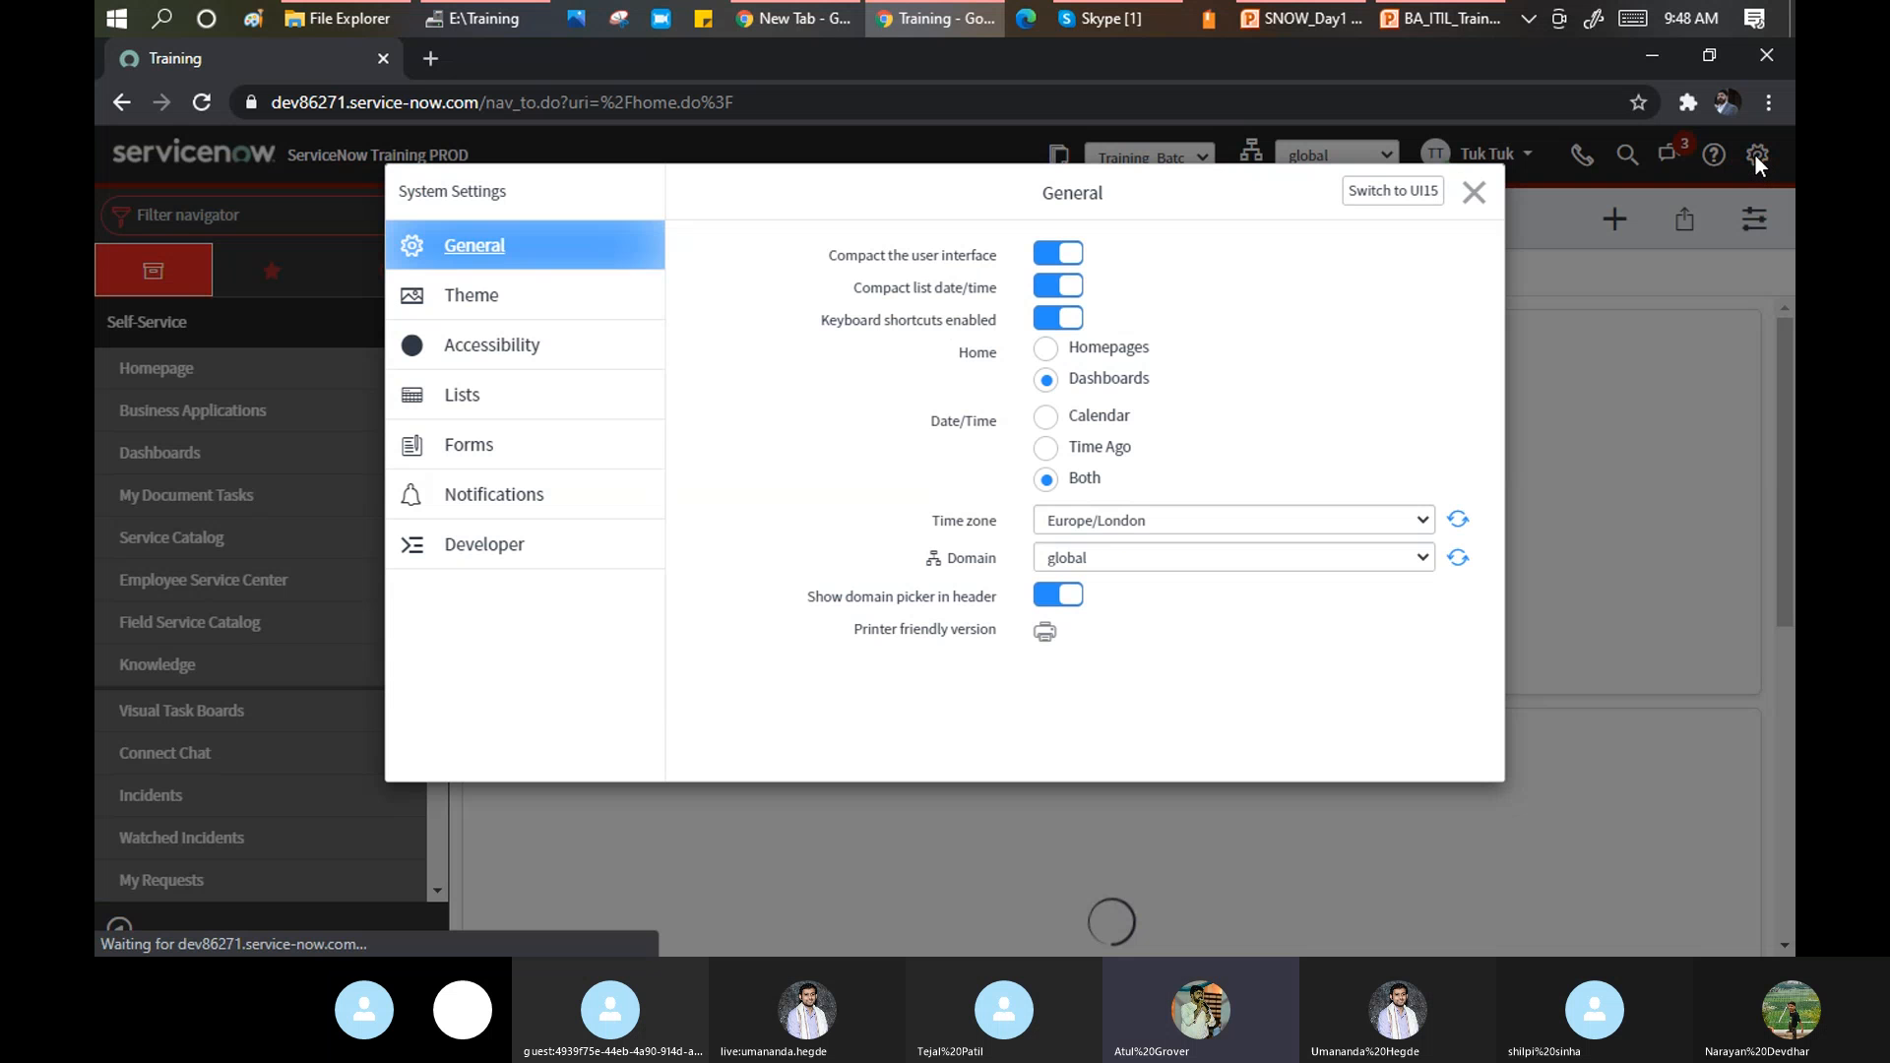
pyautogui.click(1046, 348)
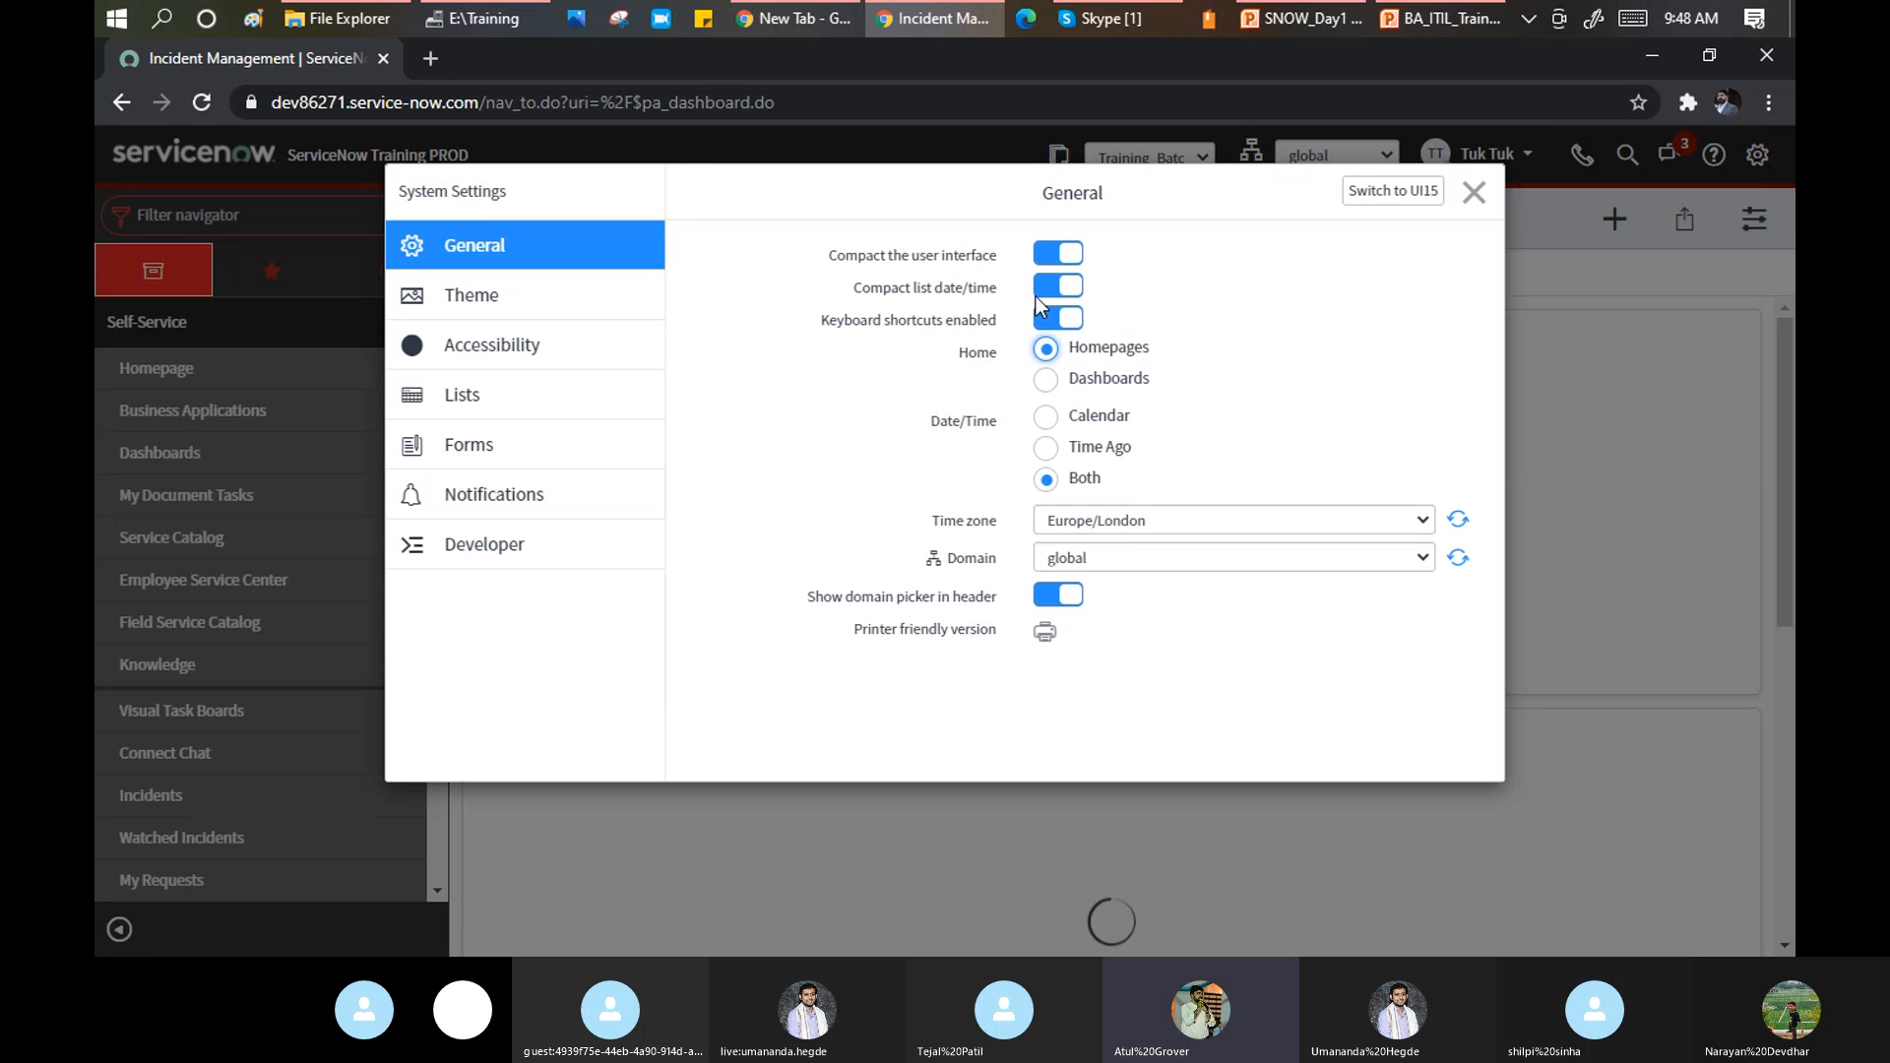
pyautogui.click(1047, 256)
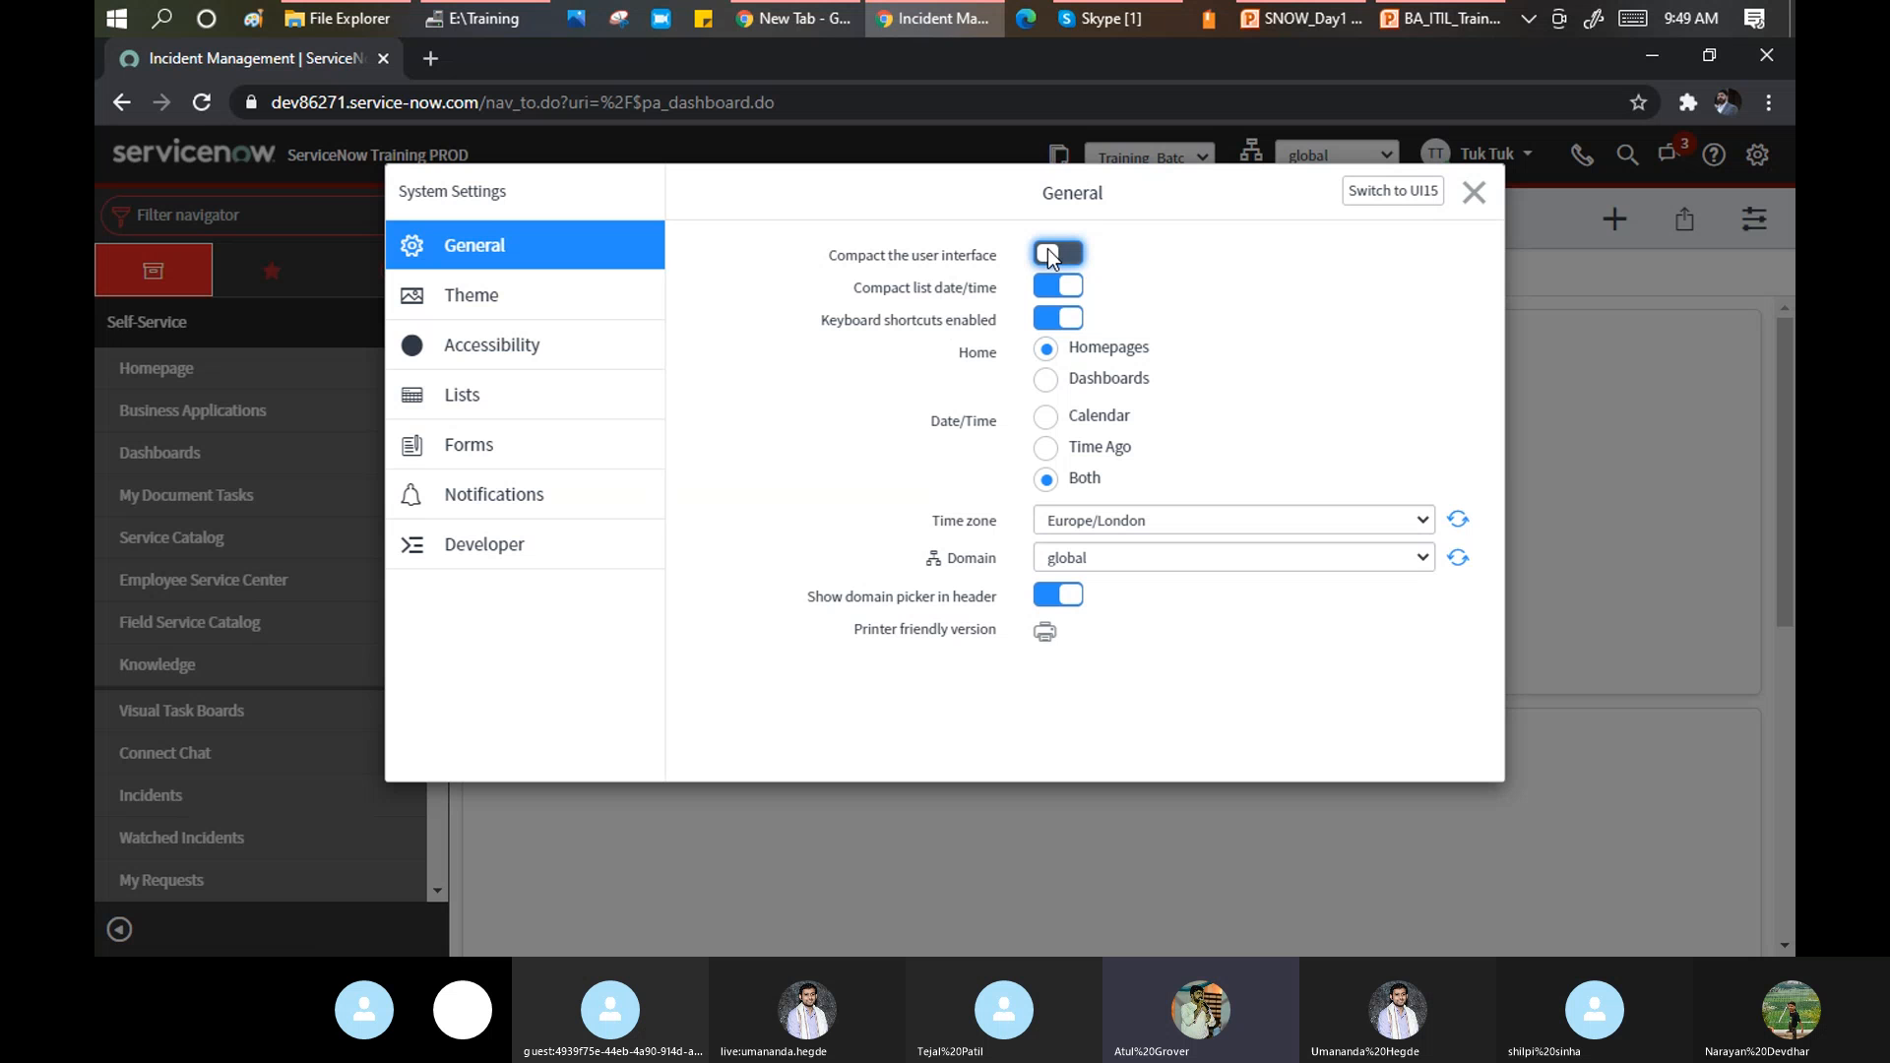
pyautogui.click(1473, 193)
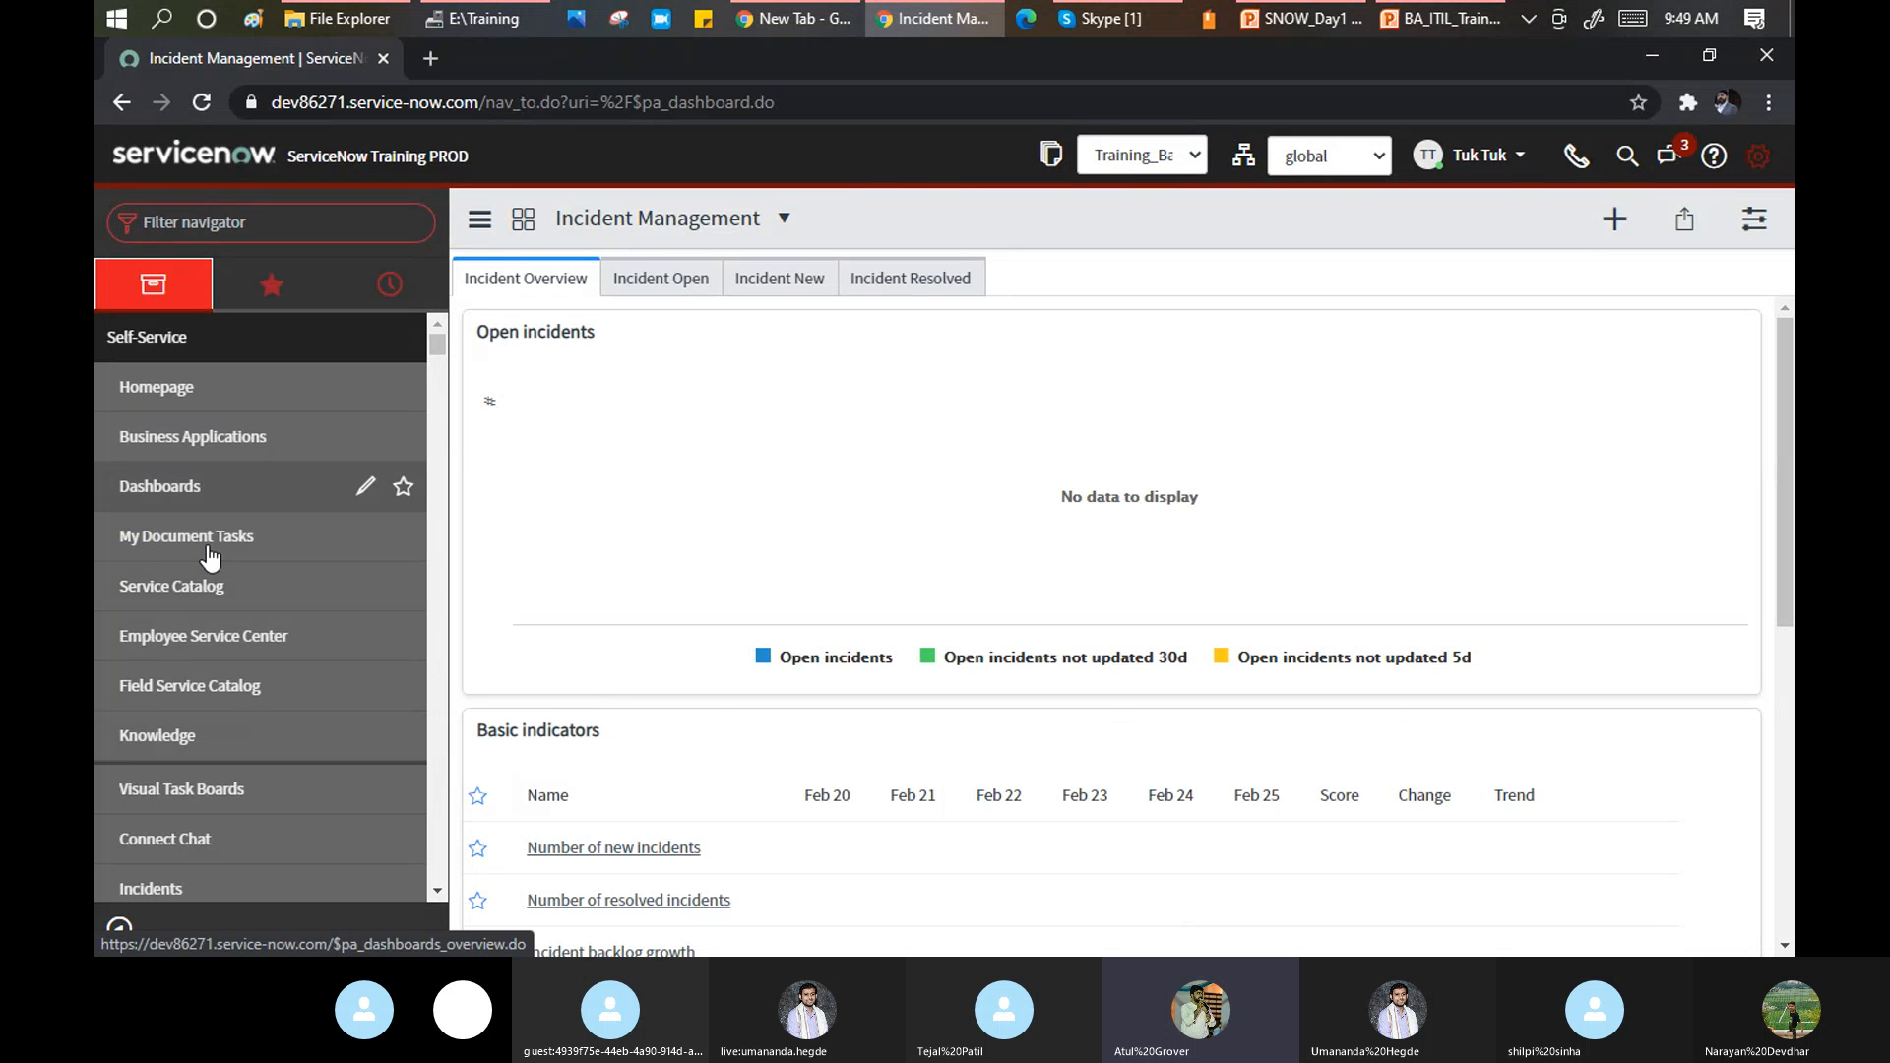
pyautogui.scroll(-15, 249, 516)
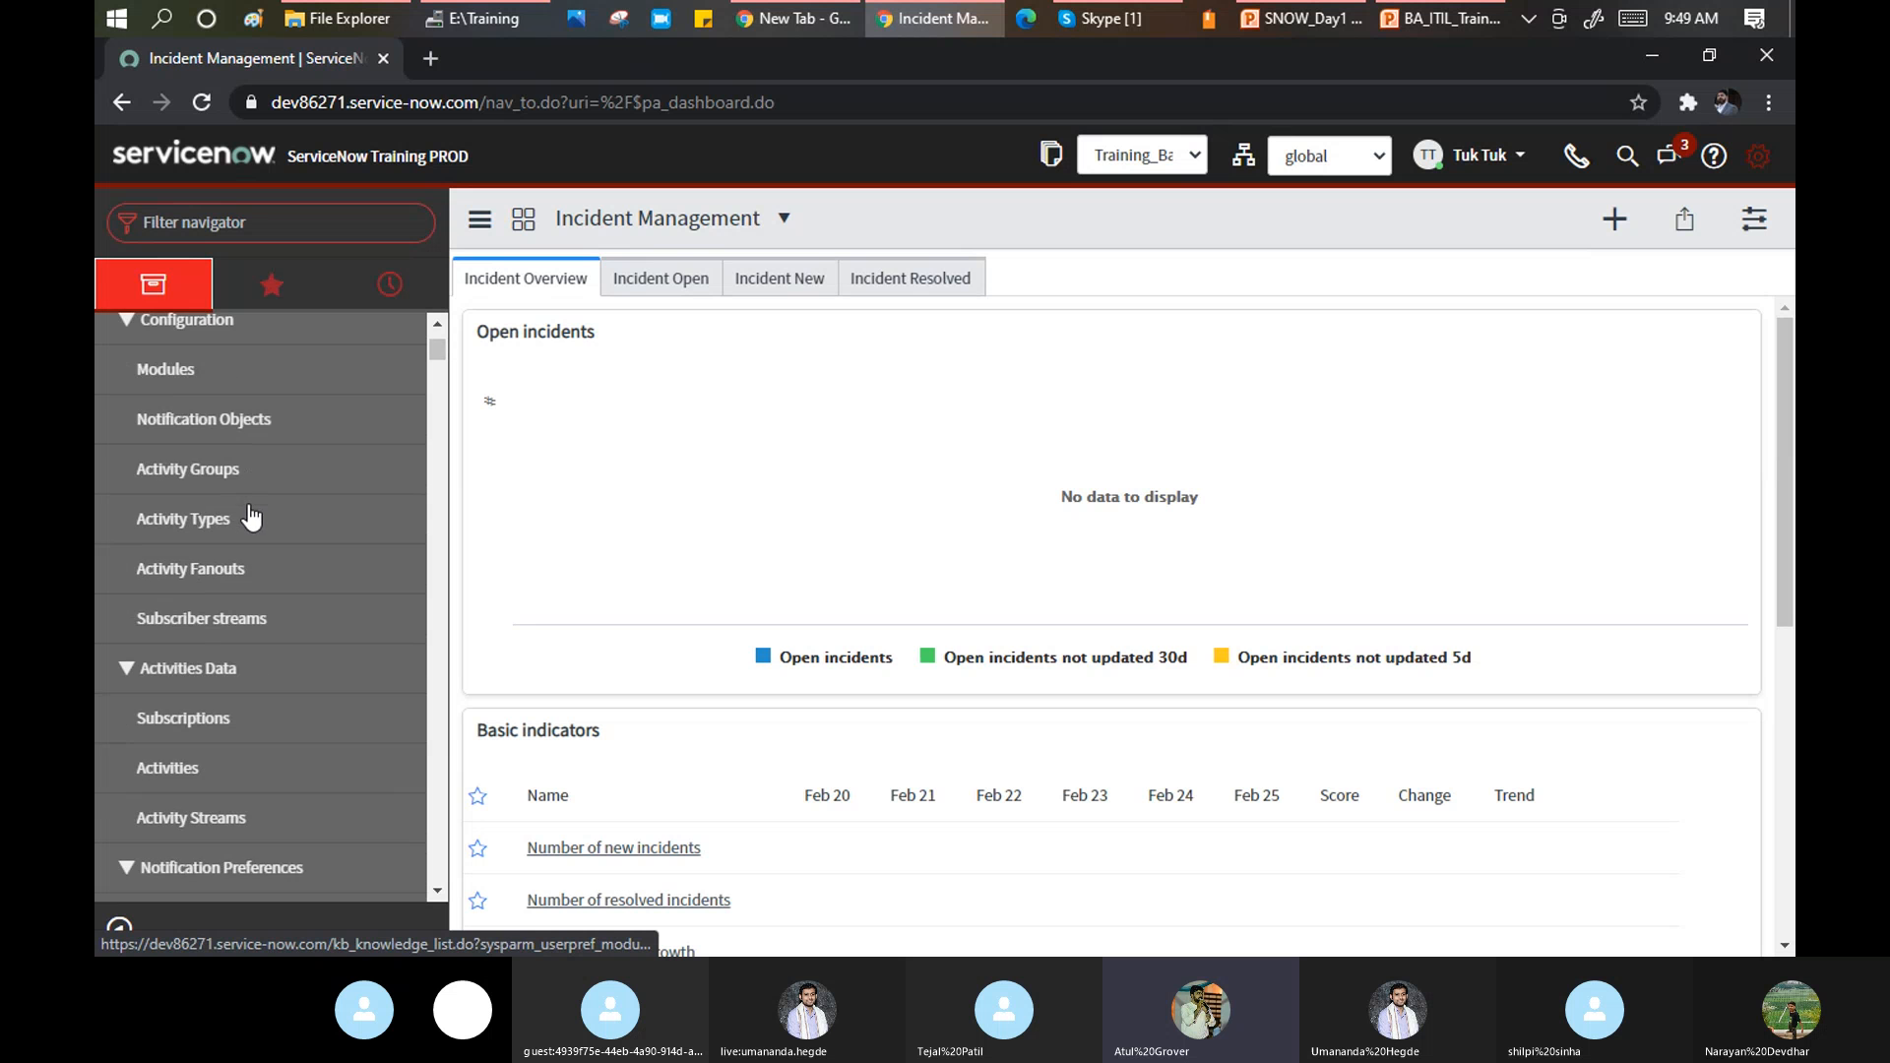
pyautogui.scroll(-10, 249, 517)
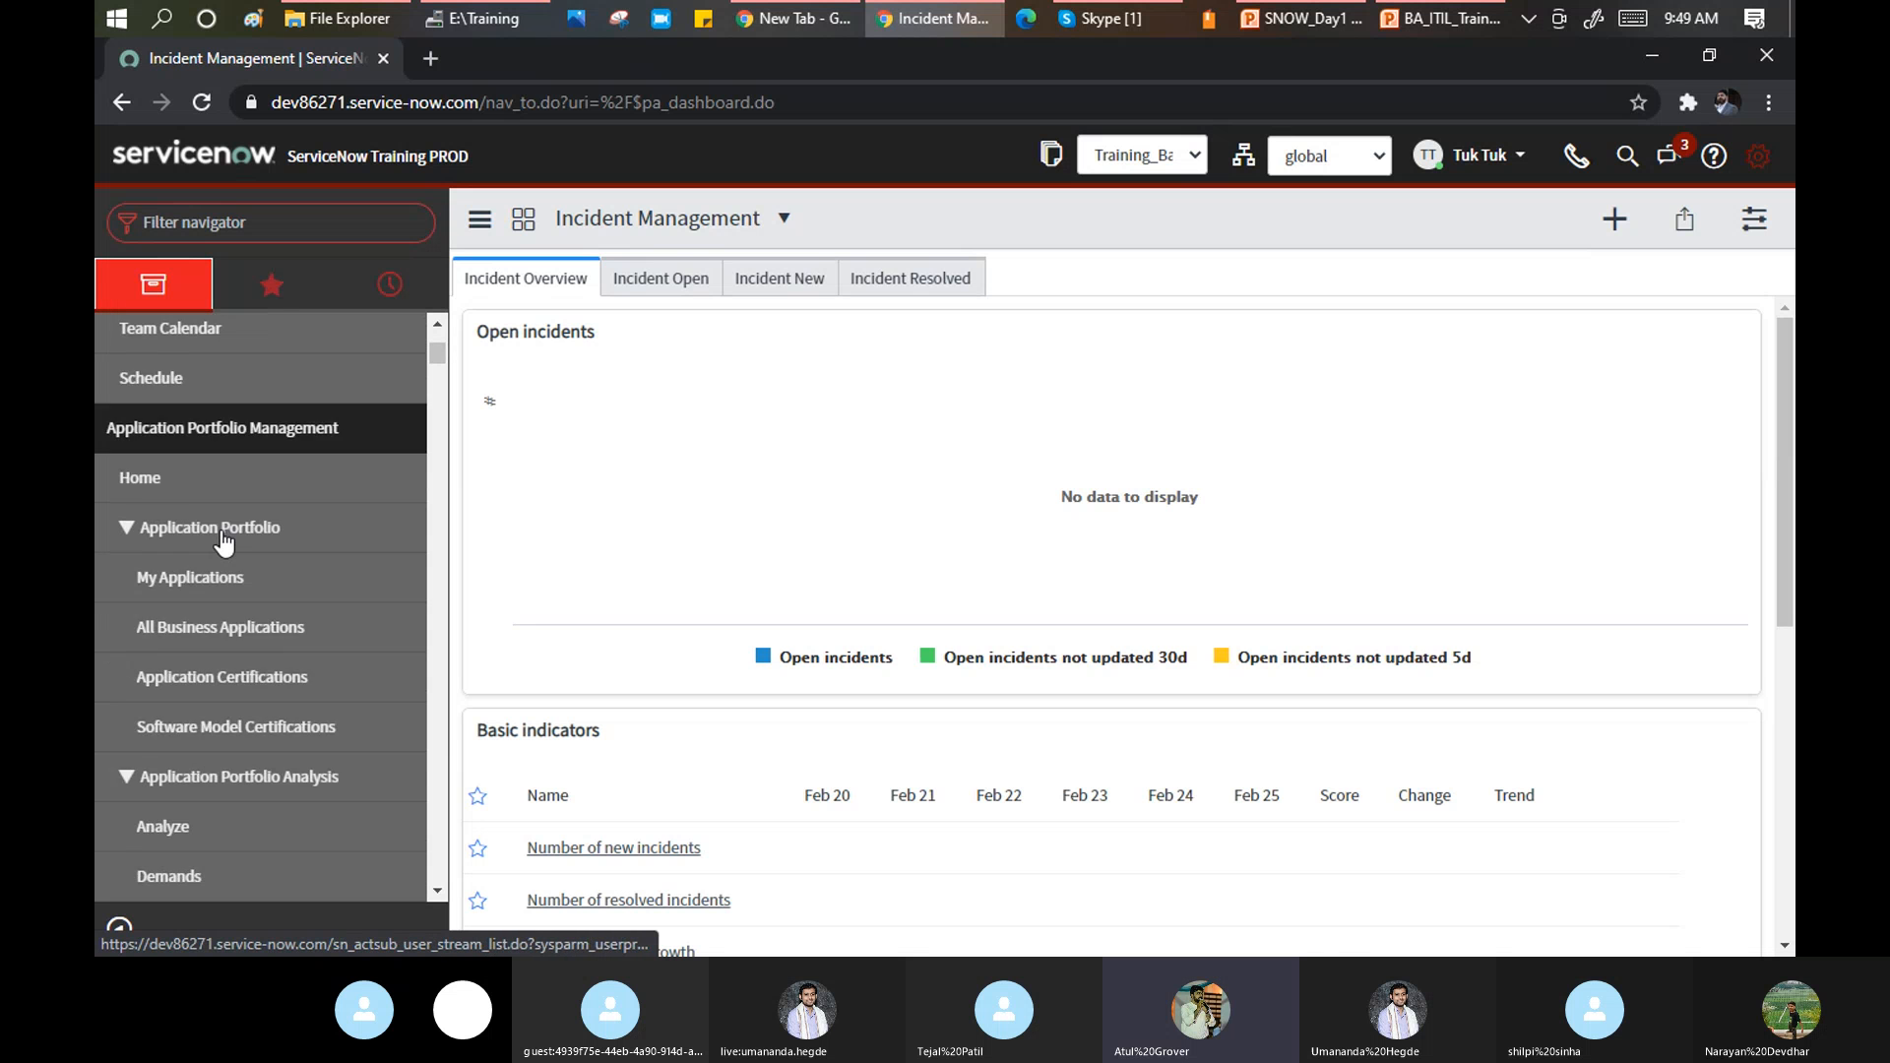
pyautogui.scroll(-12, 222, 542)
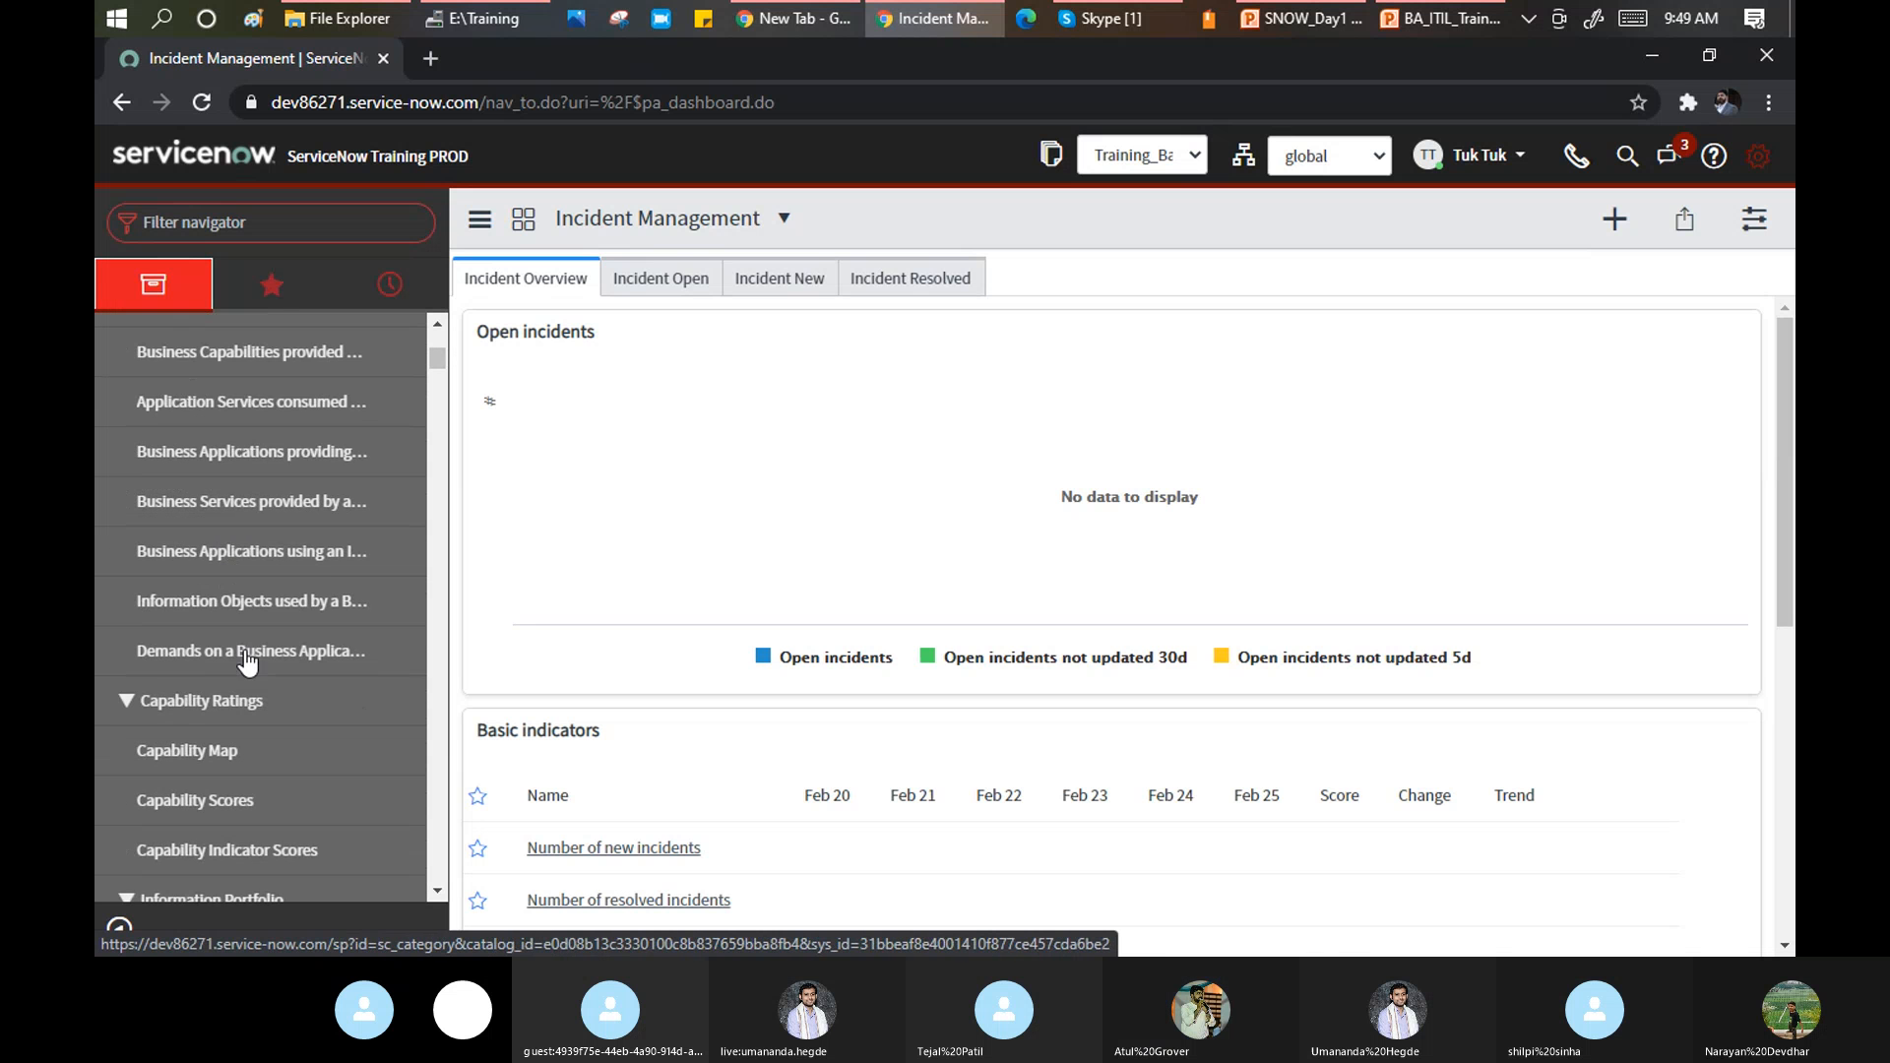
pyautogui.scroll(-7, 246, 662)
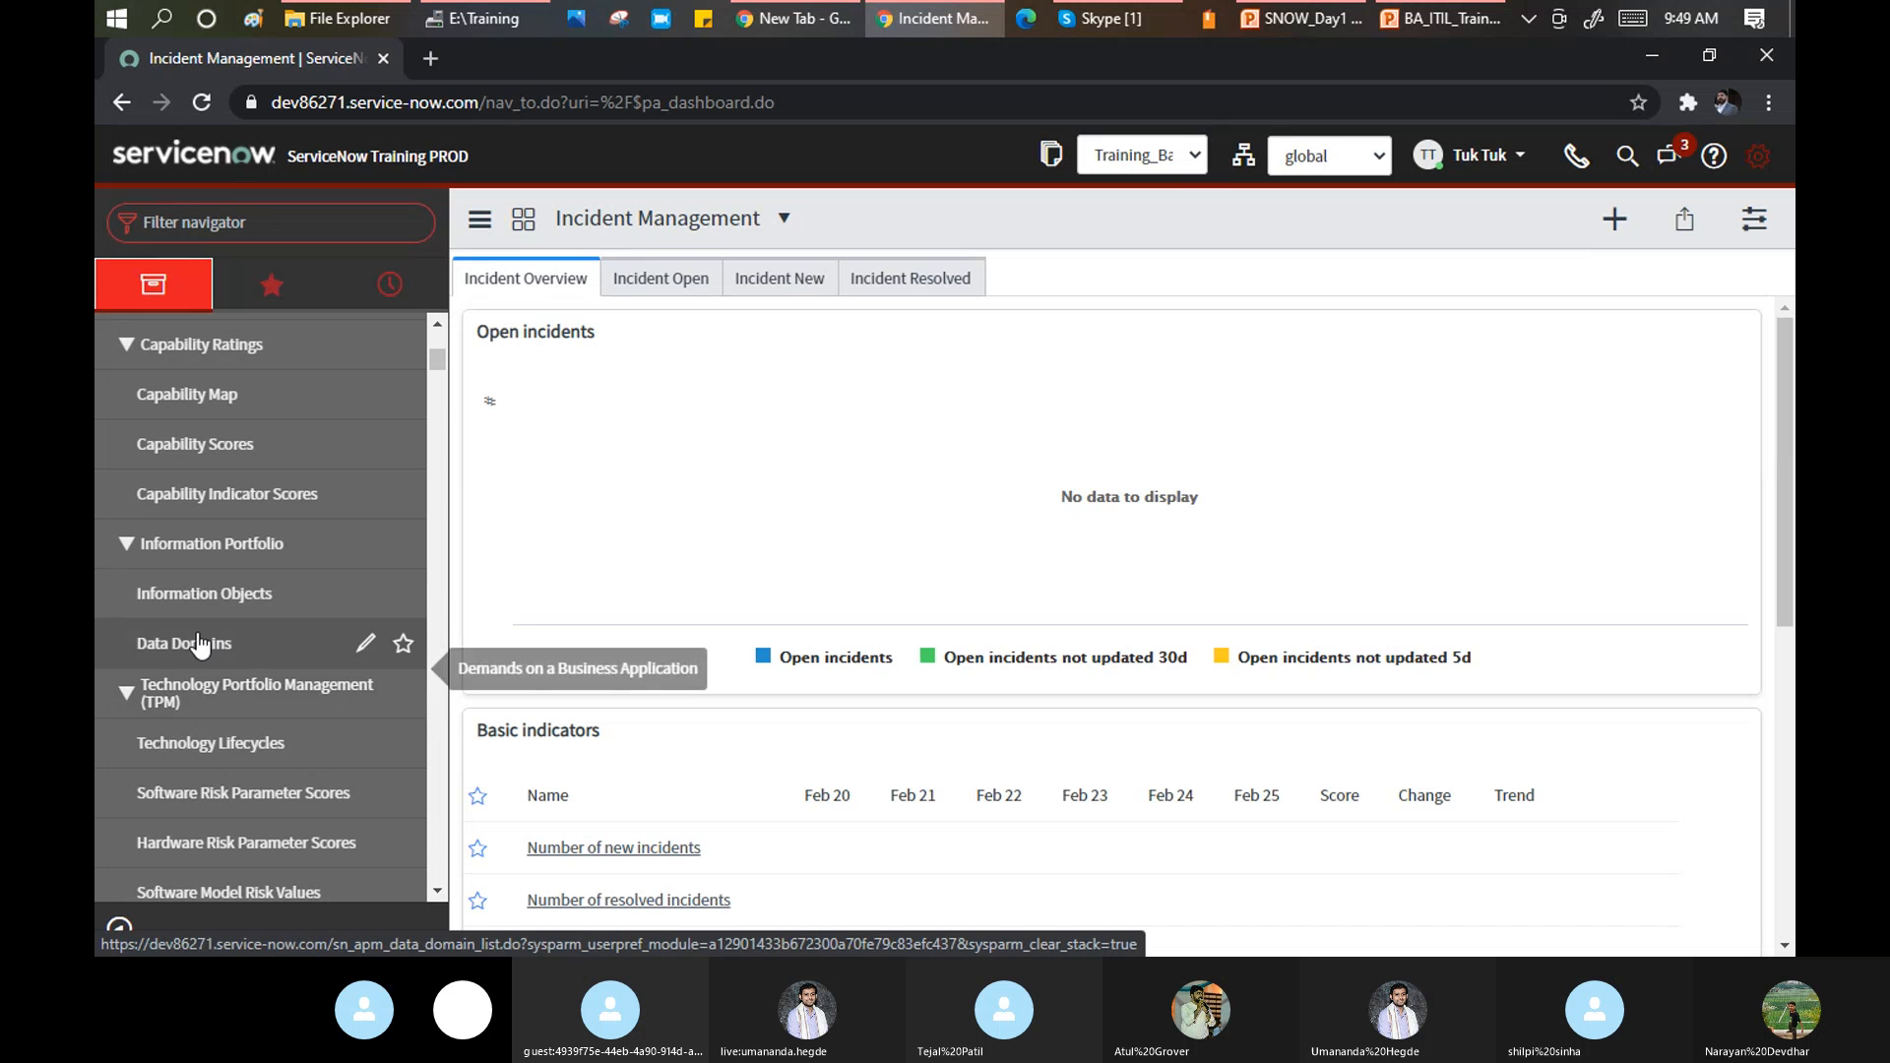
pyautogui.click(263, 221)
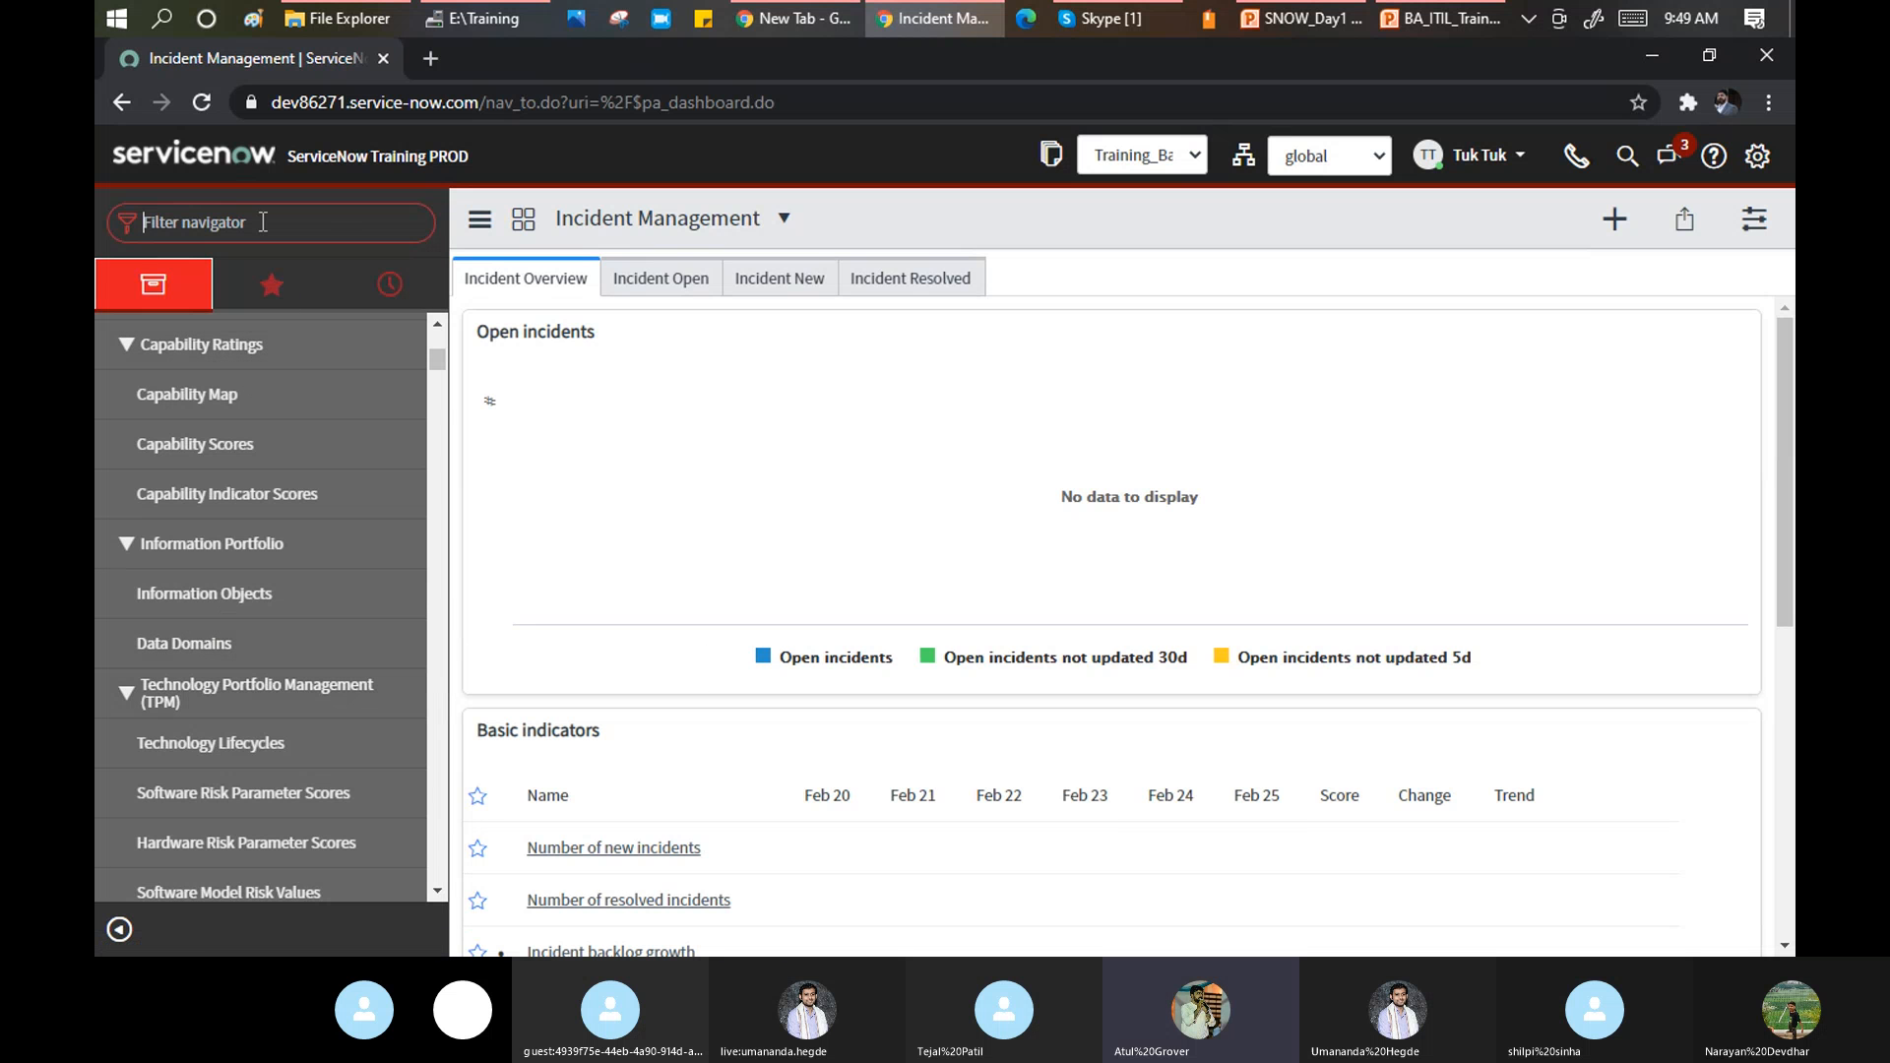
# Filter the navigator for 'Incide', clear the Resolved filter to list all, and open BT20010085.
pyautogui.write('Incide')
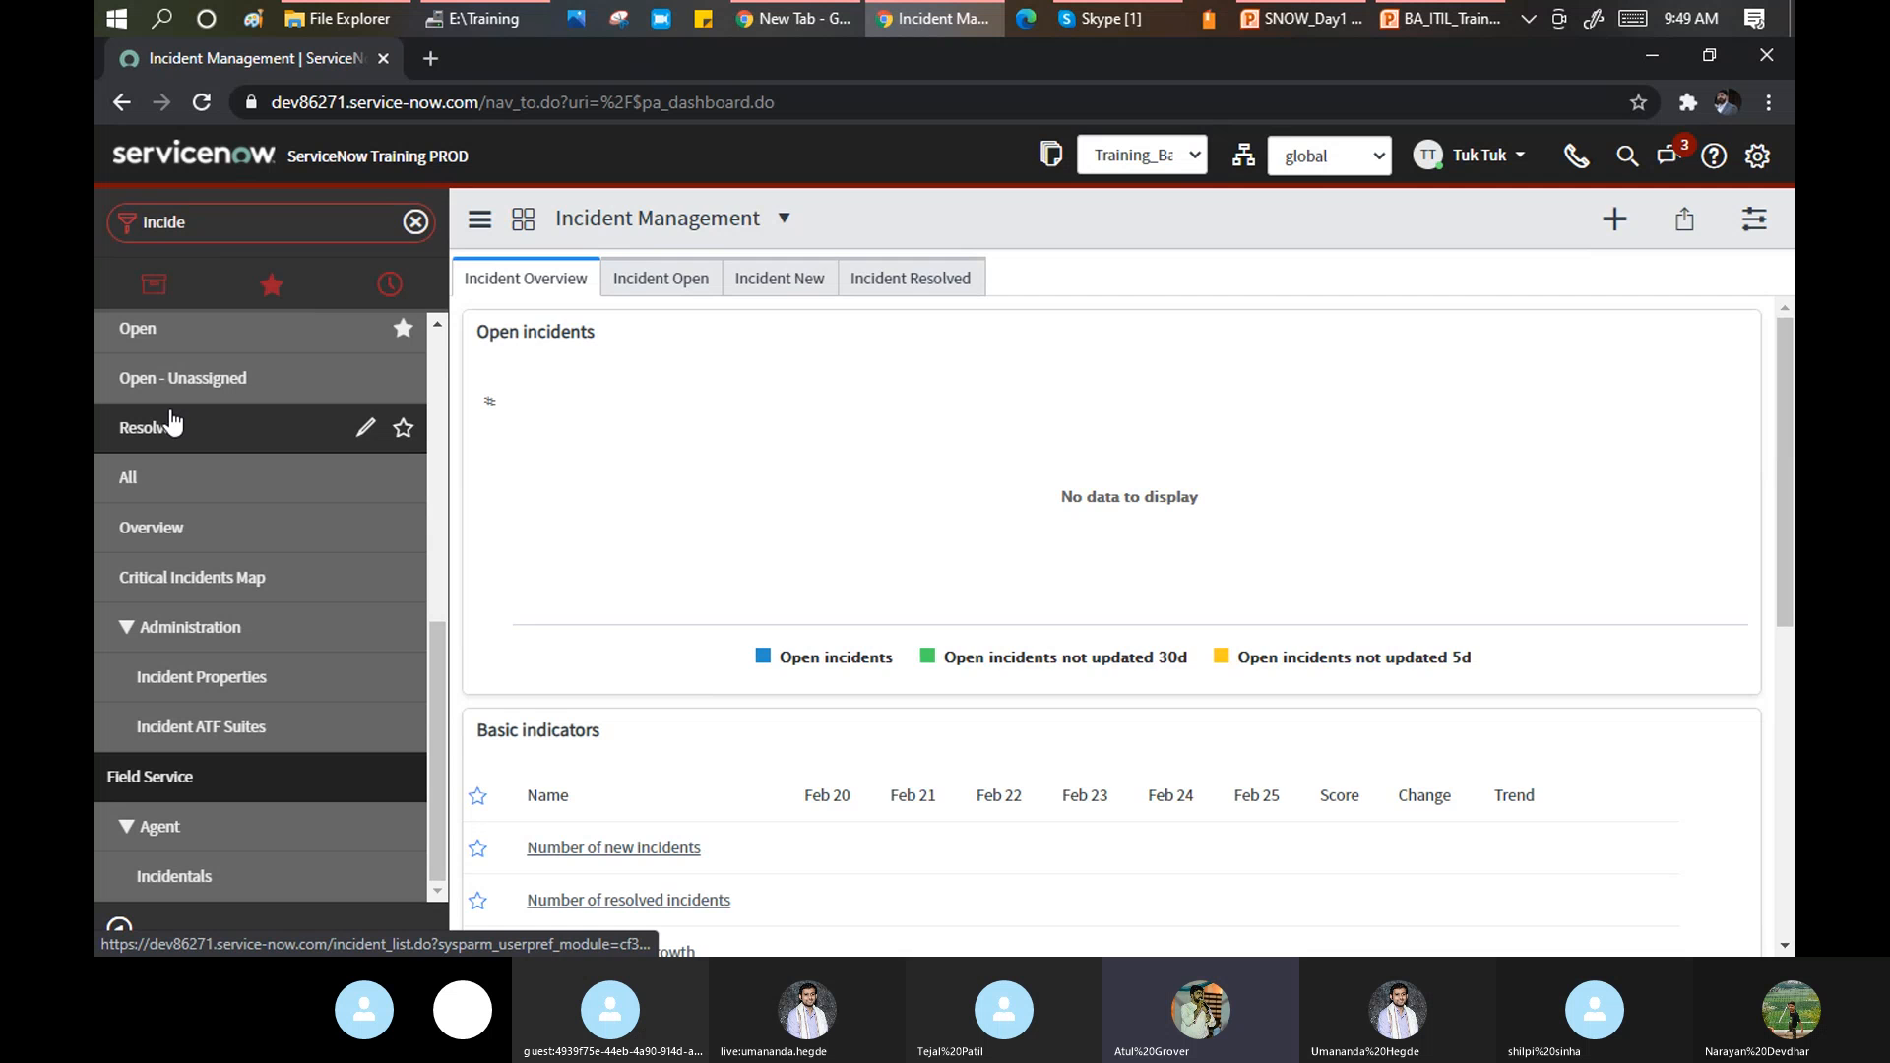
pyautogui.click(148, 427)
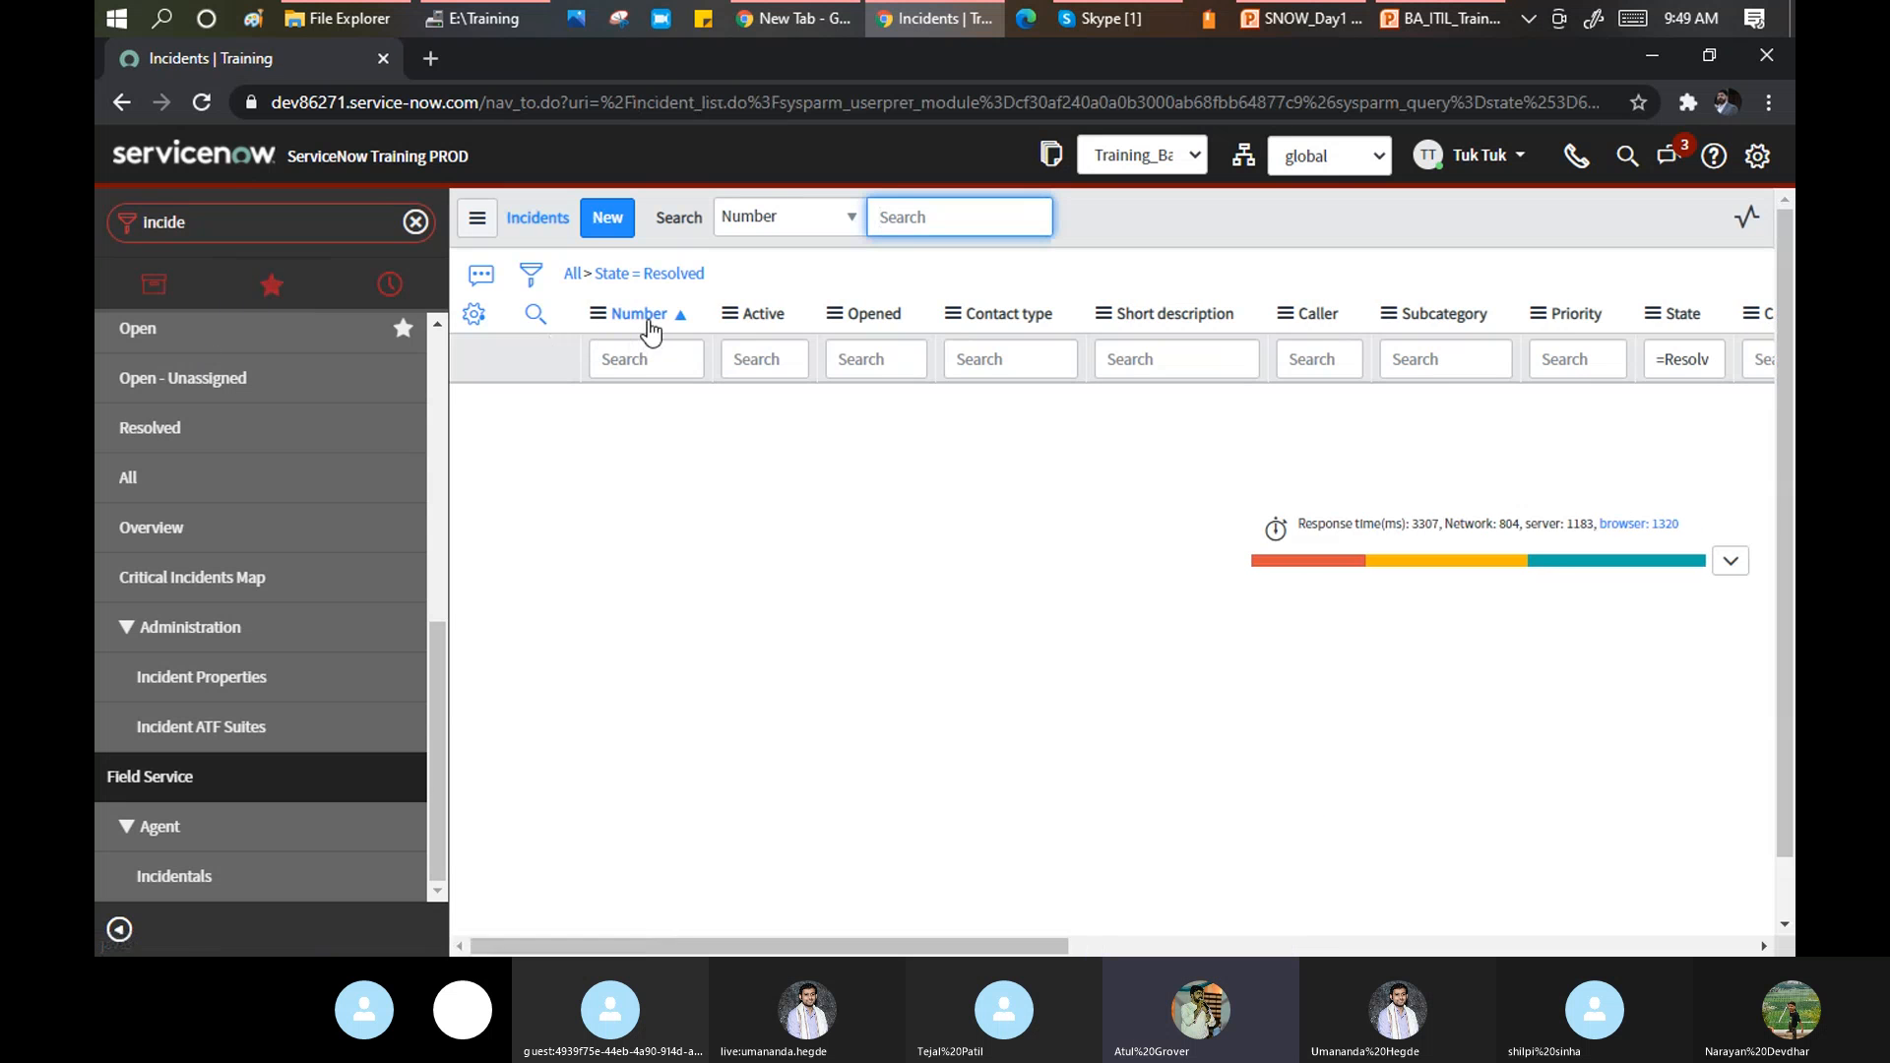
pyautogui.click(569, 277)
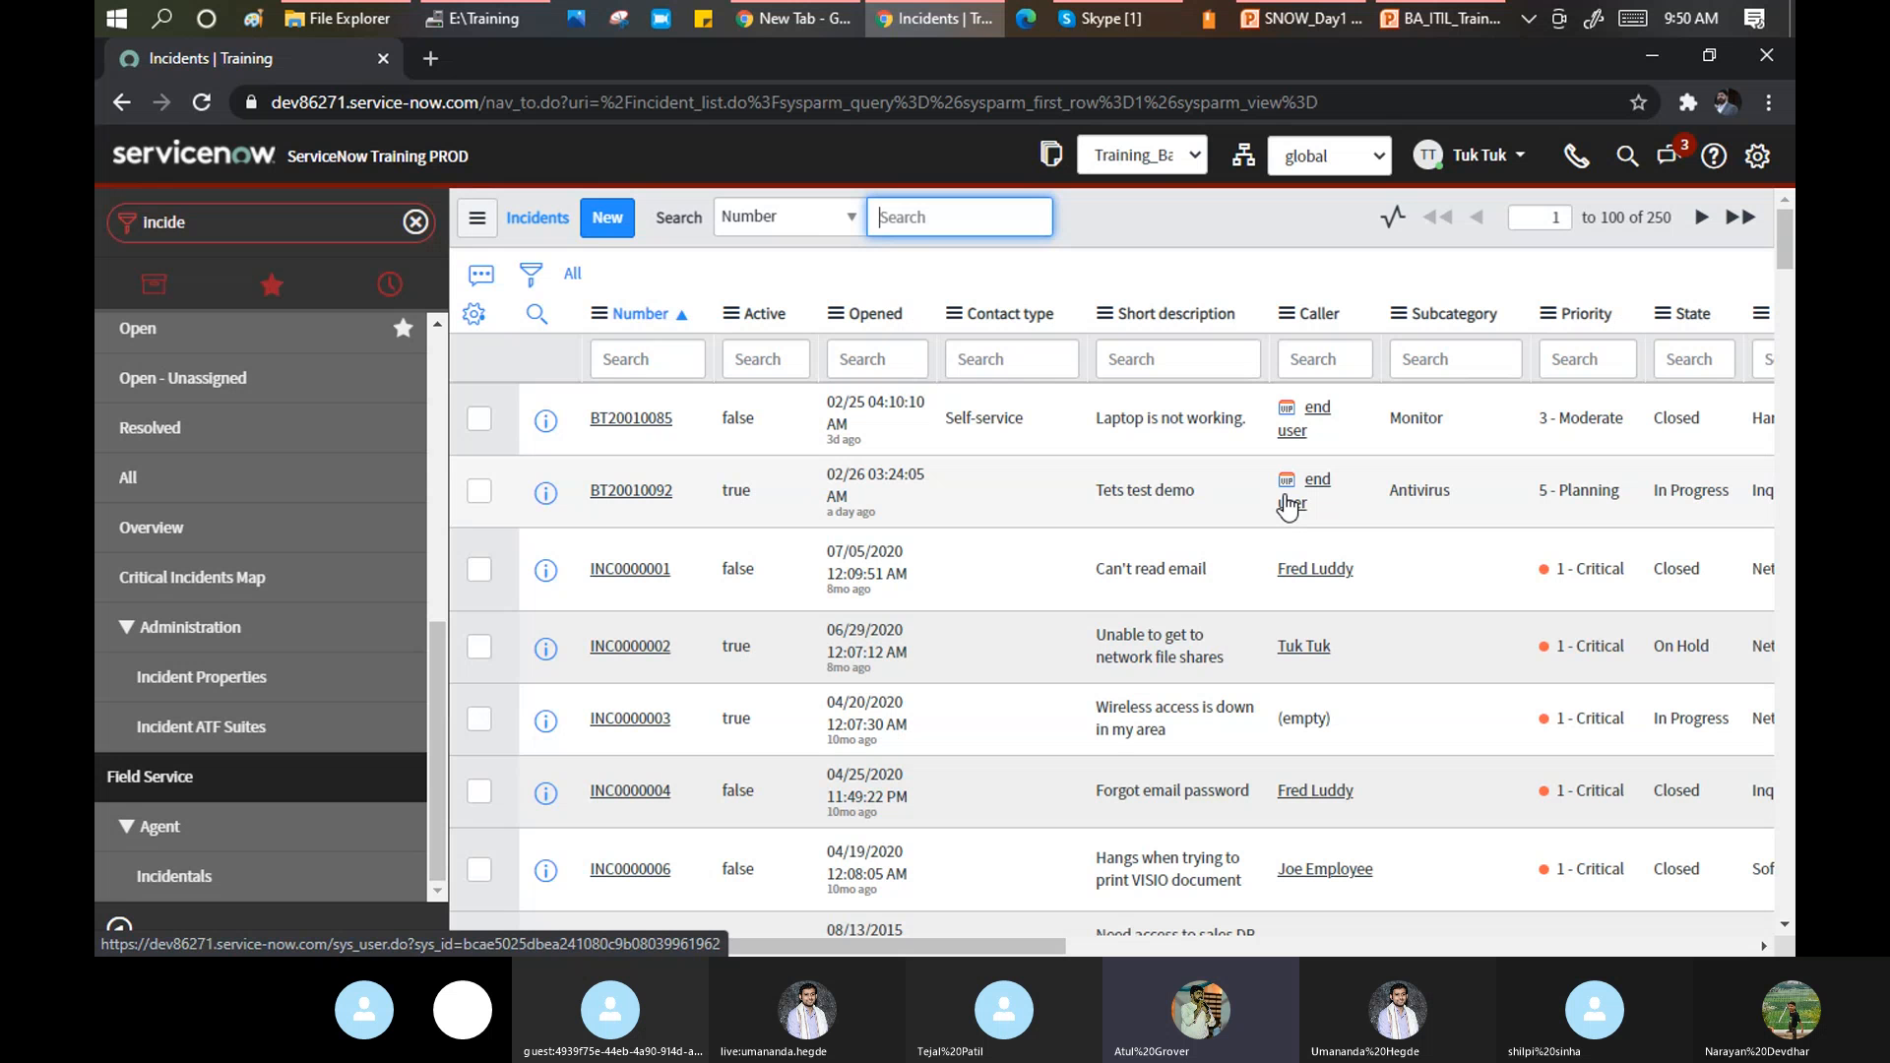
pyautogui.click(635, 423)
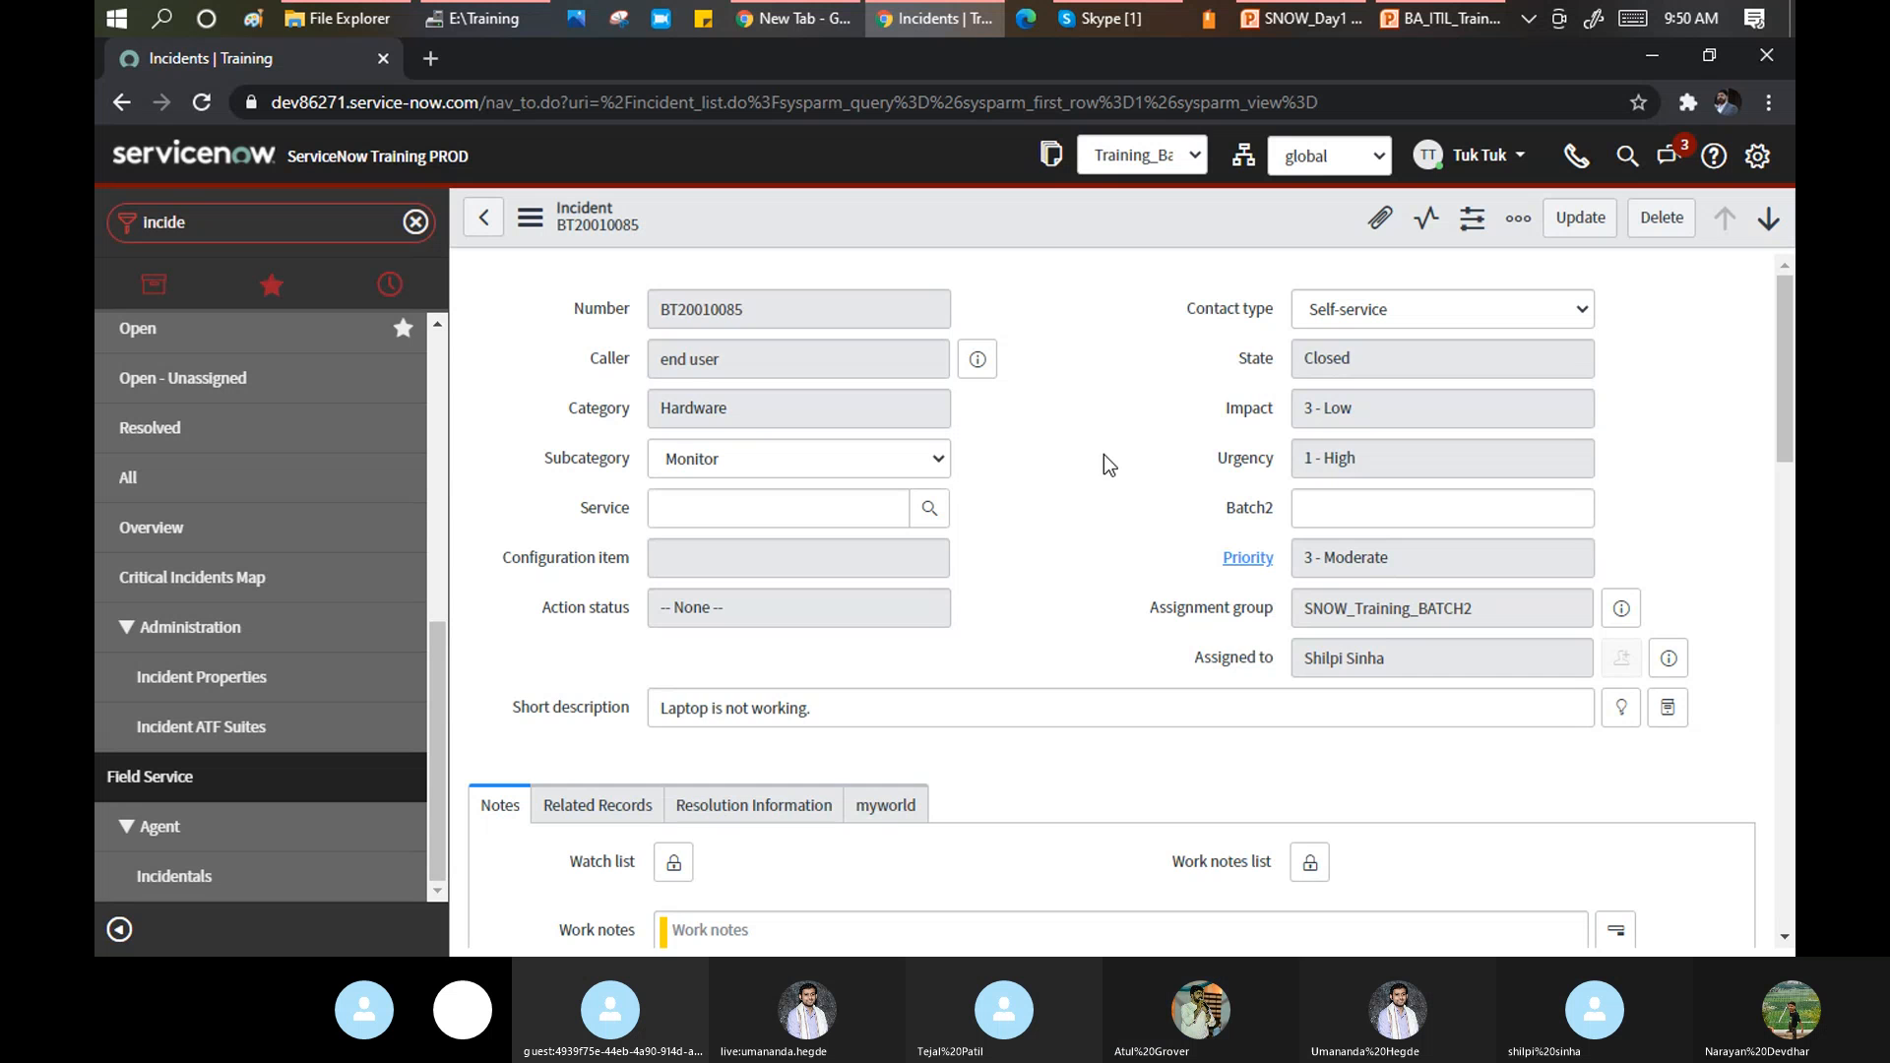
# Scroll through incident BT20010085's form and activity stream, then go back to the incidents list.
pyautogui.scroll(-2, 1102, 453)
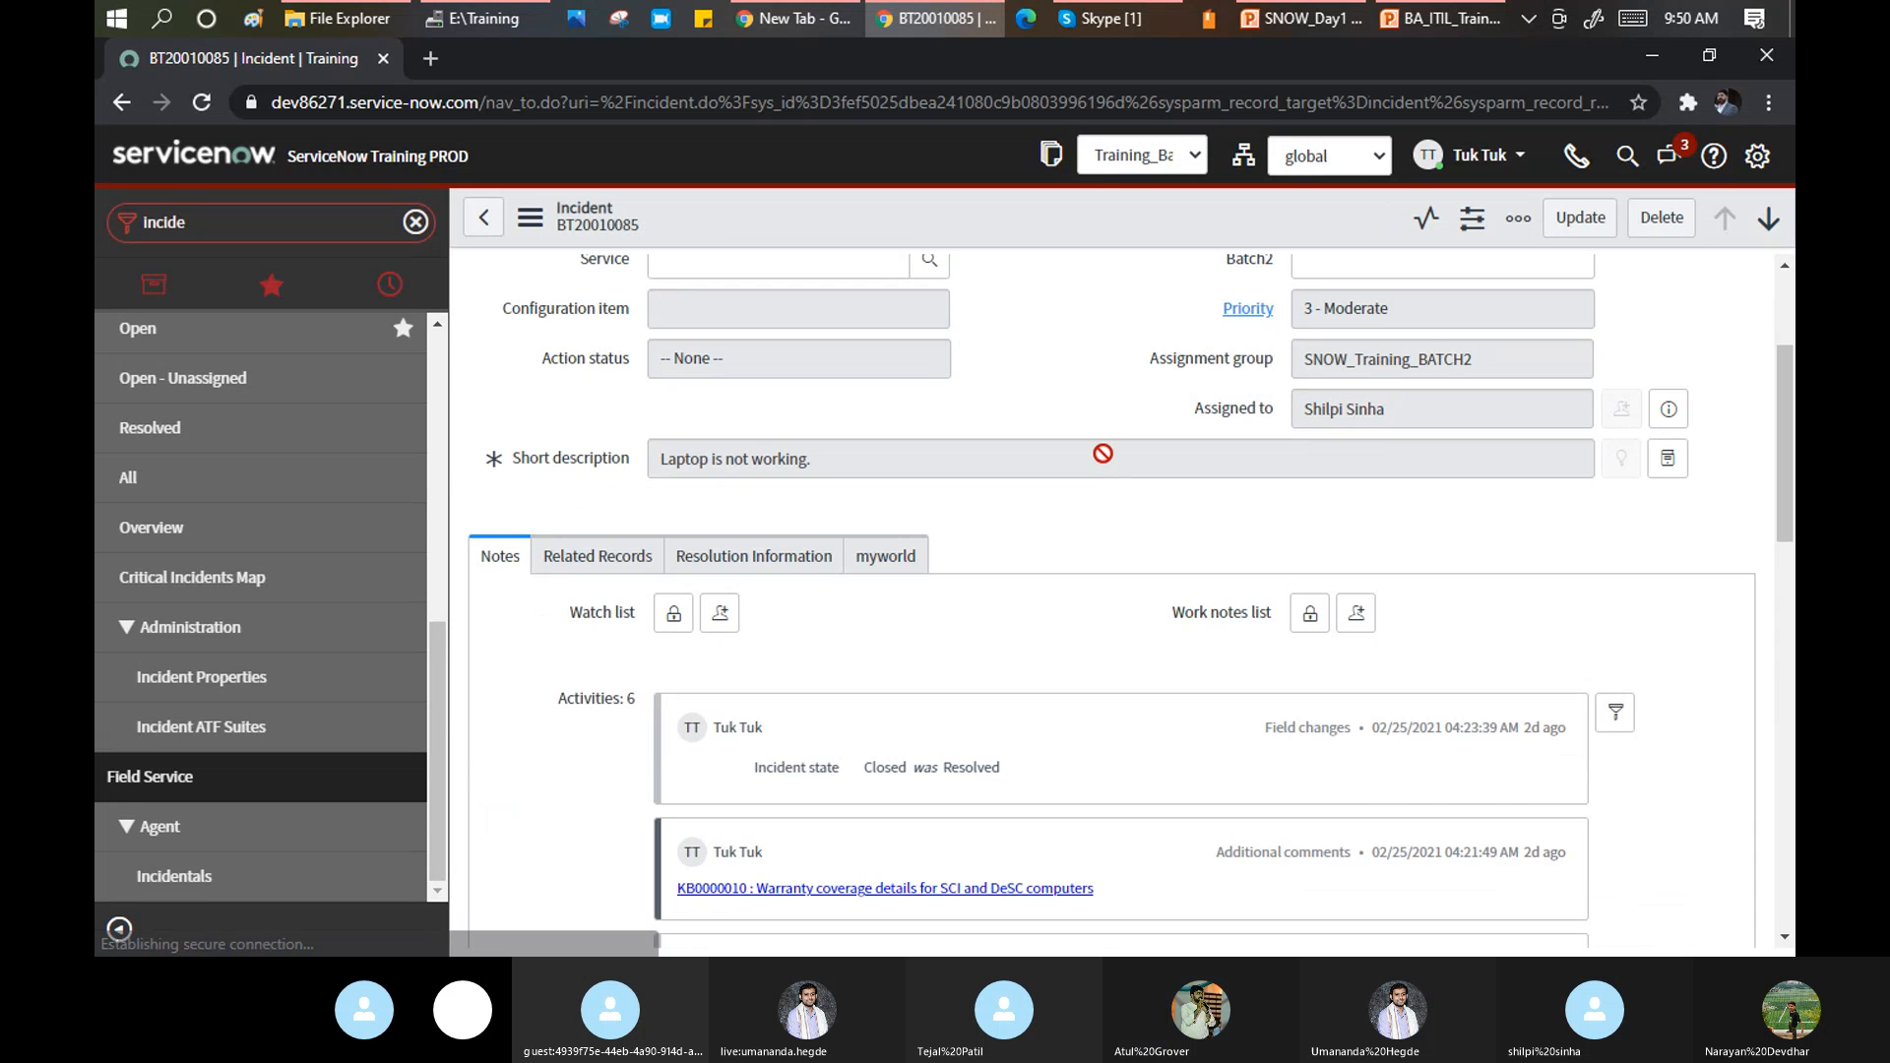
pyautogui.scroll(-4, 1103, 452)
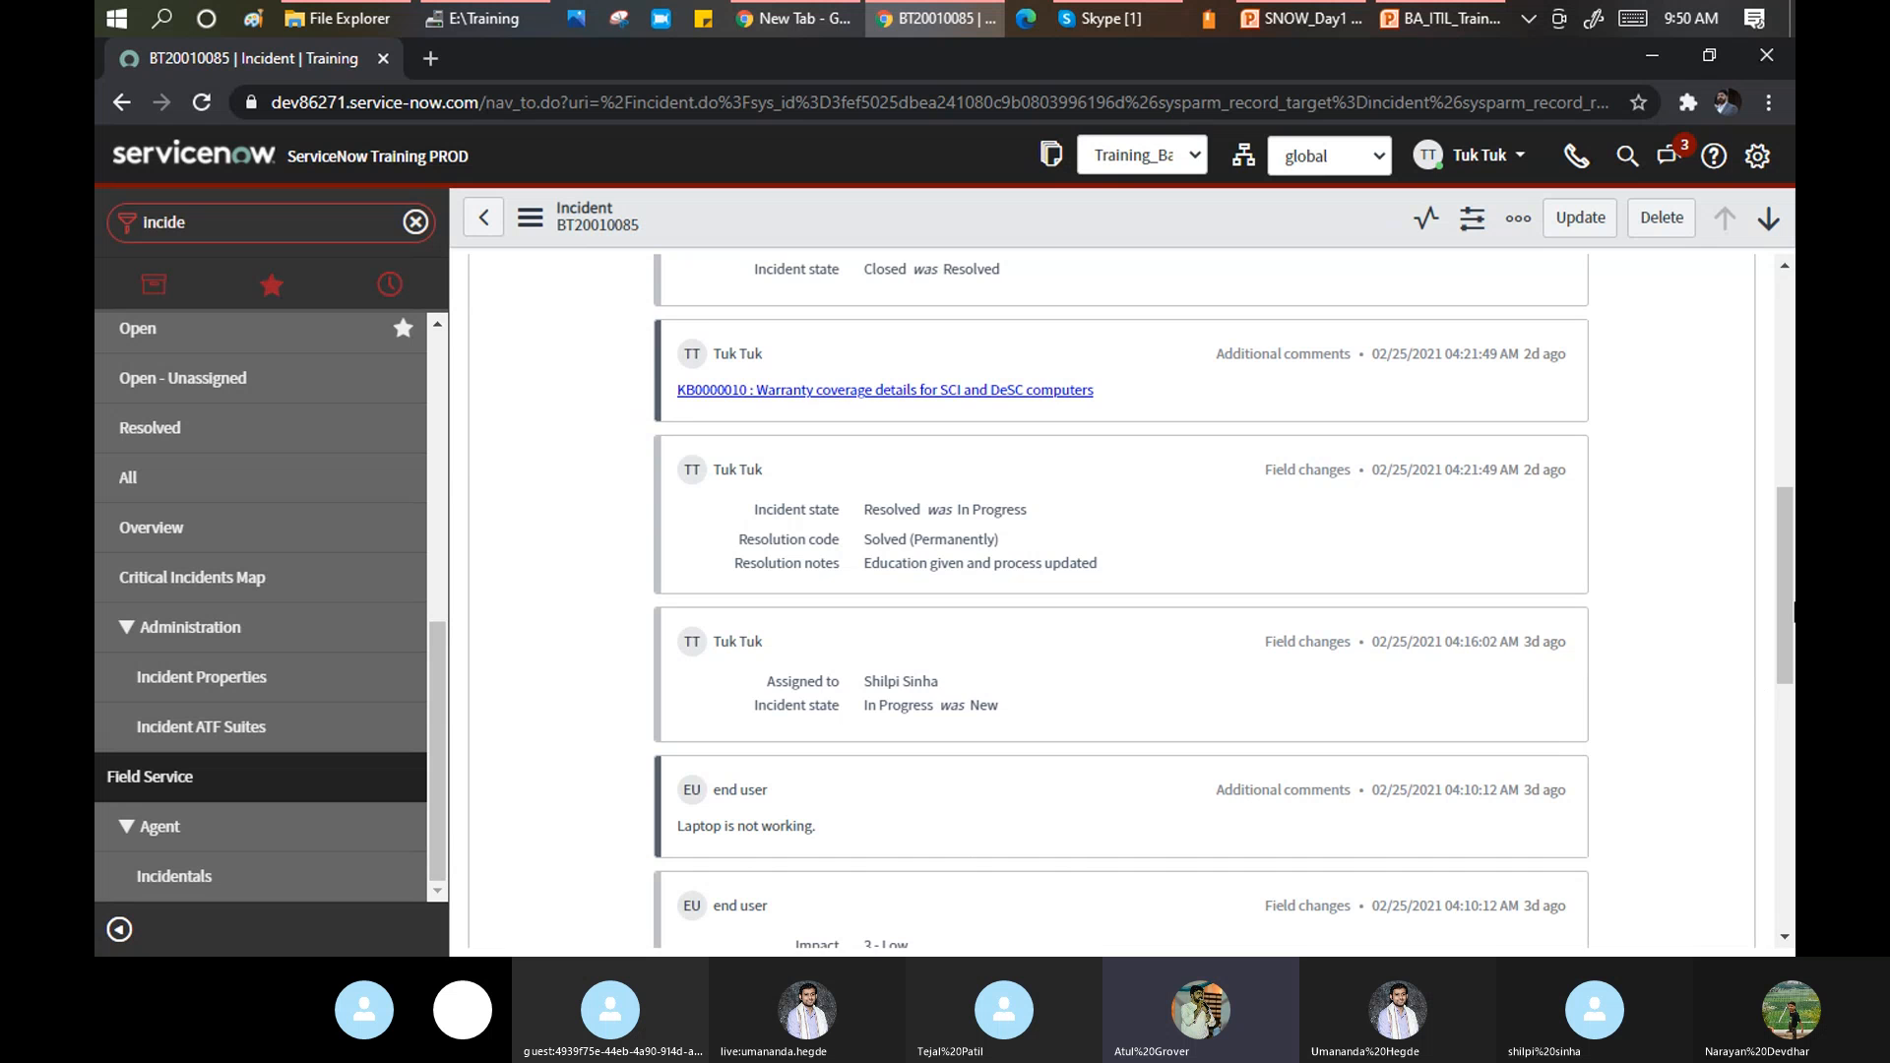
pyautogui.moveTo(1790, 603); pyautogui.dragTo(1789, 328)
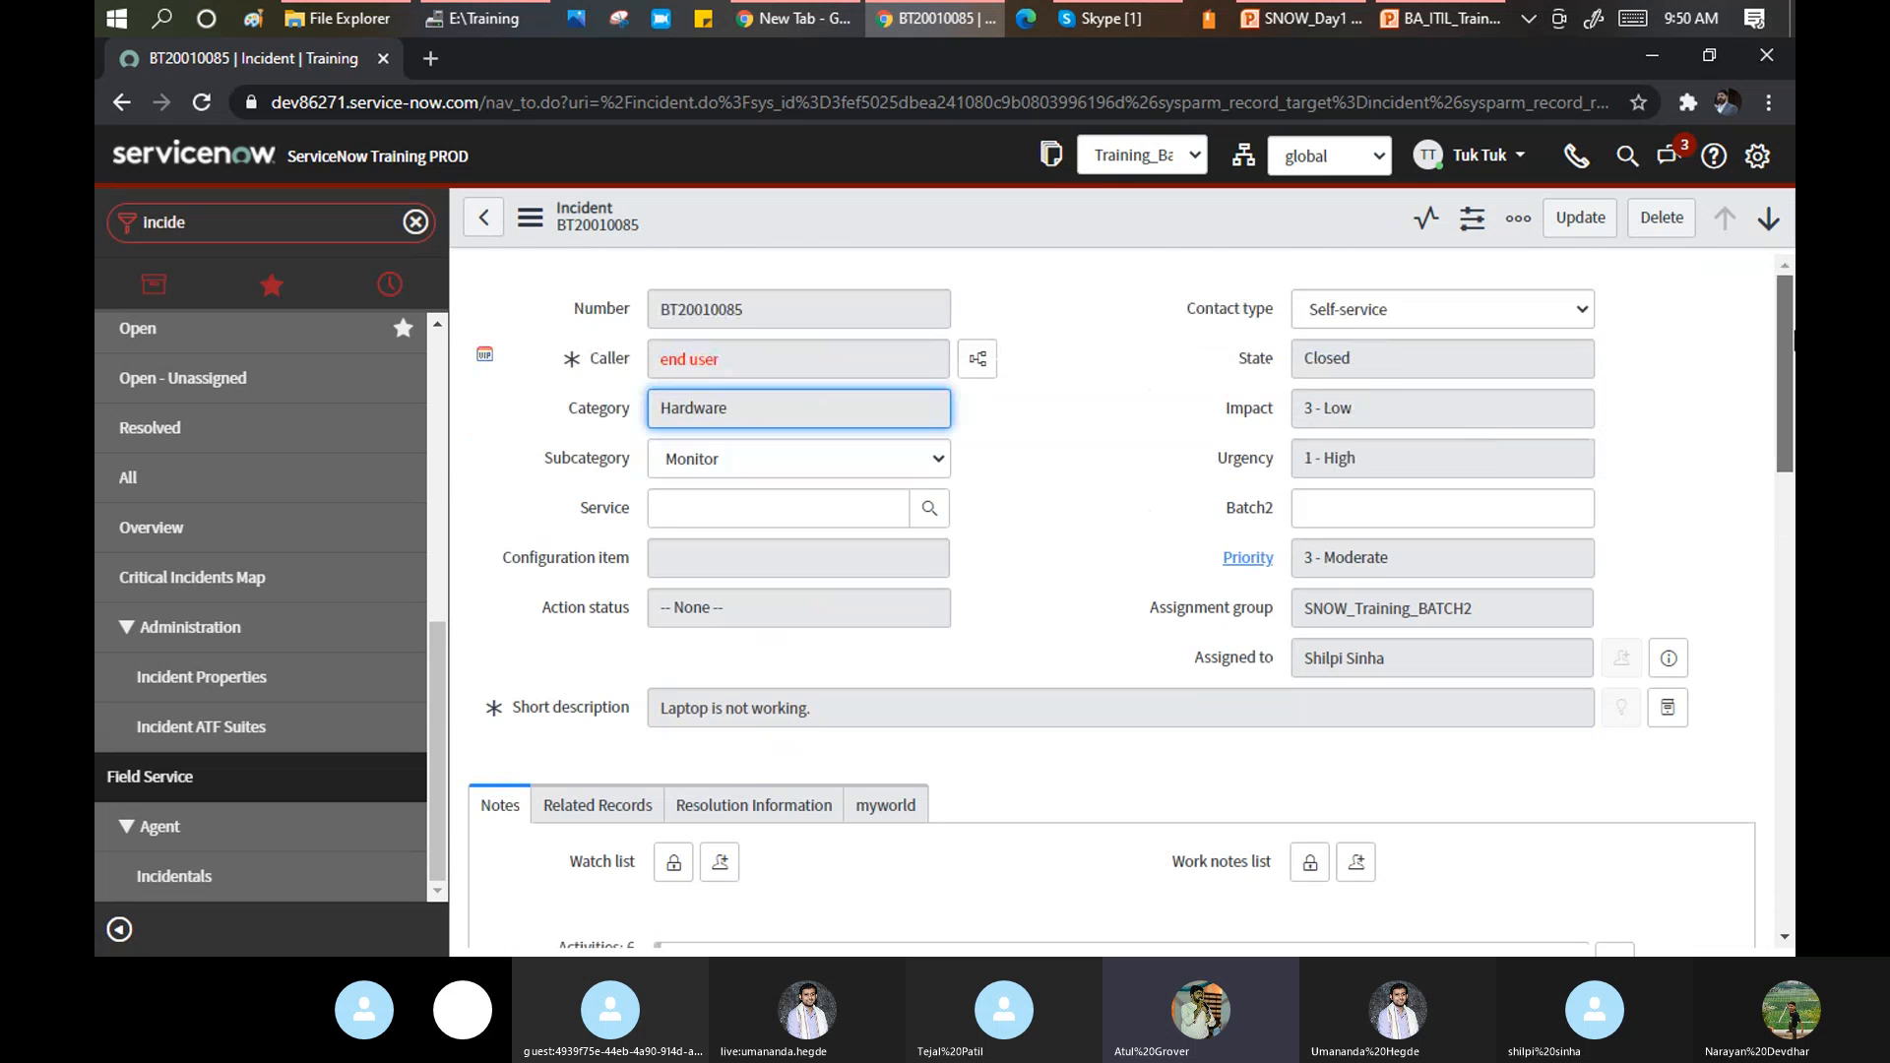
pyautogui.click(480, 228)
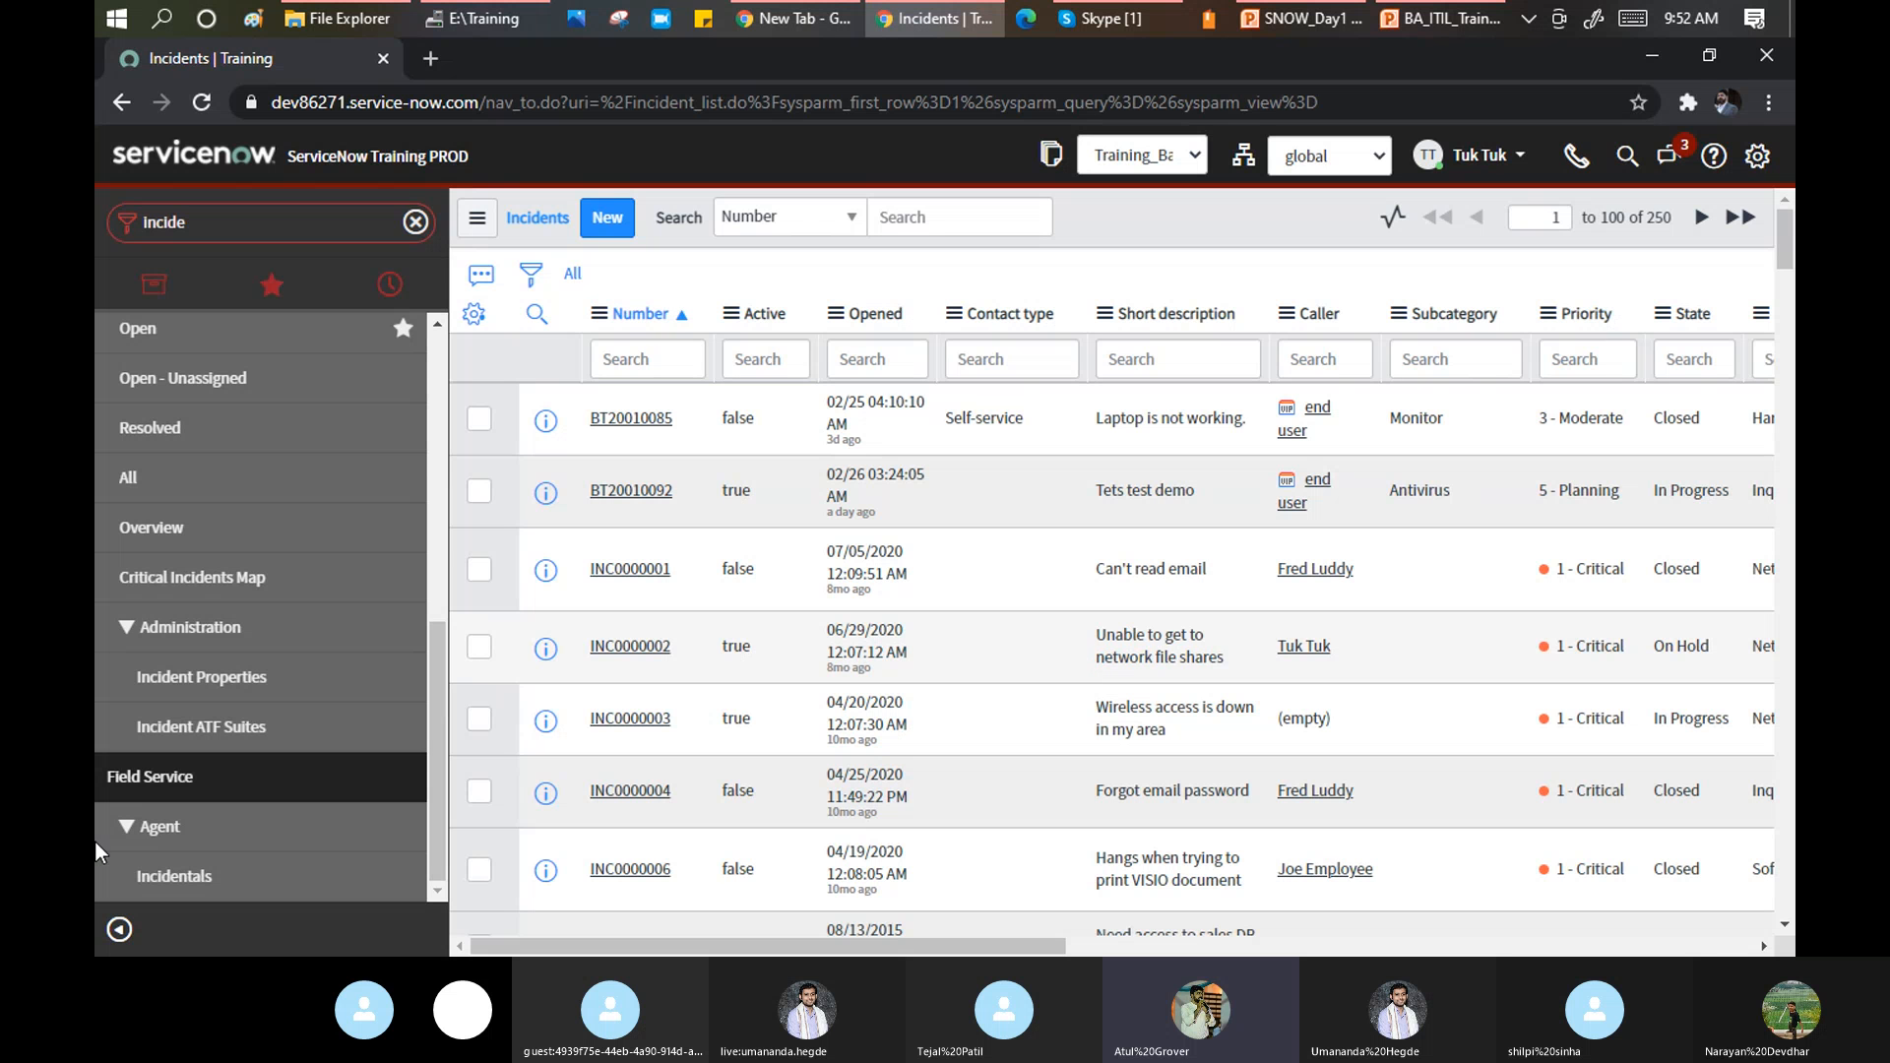
# Replace the navigator filter with 'tables' and open System Definition > Tables.
pyautogui.doubleClick(201, 218)
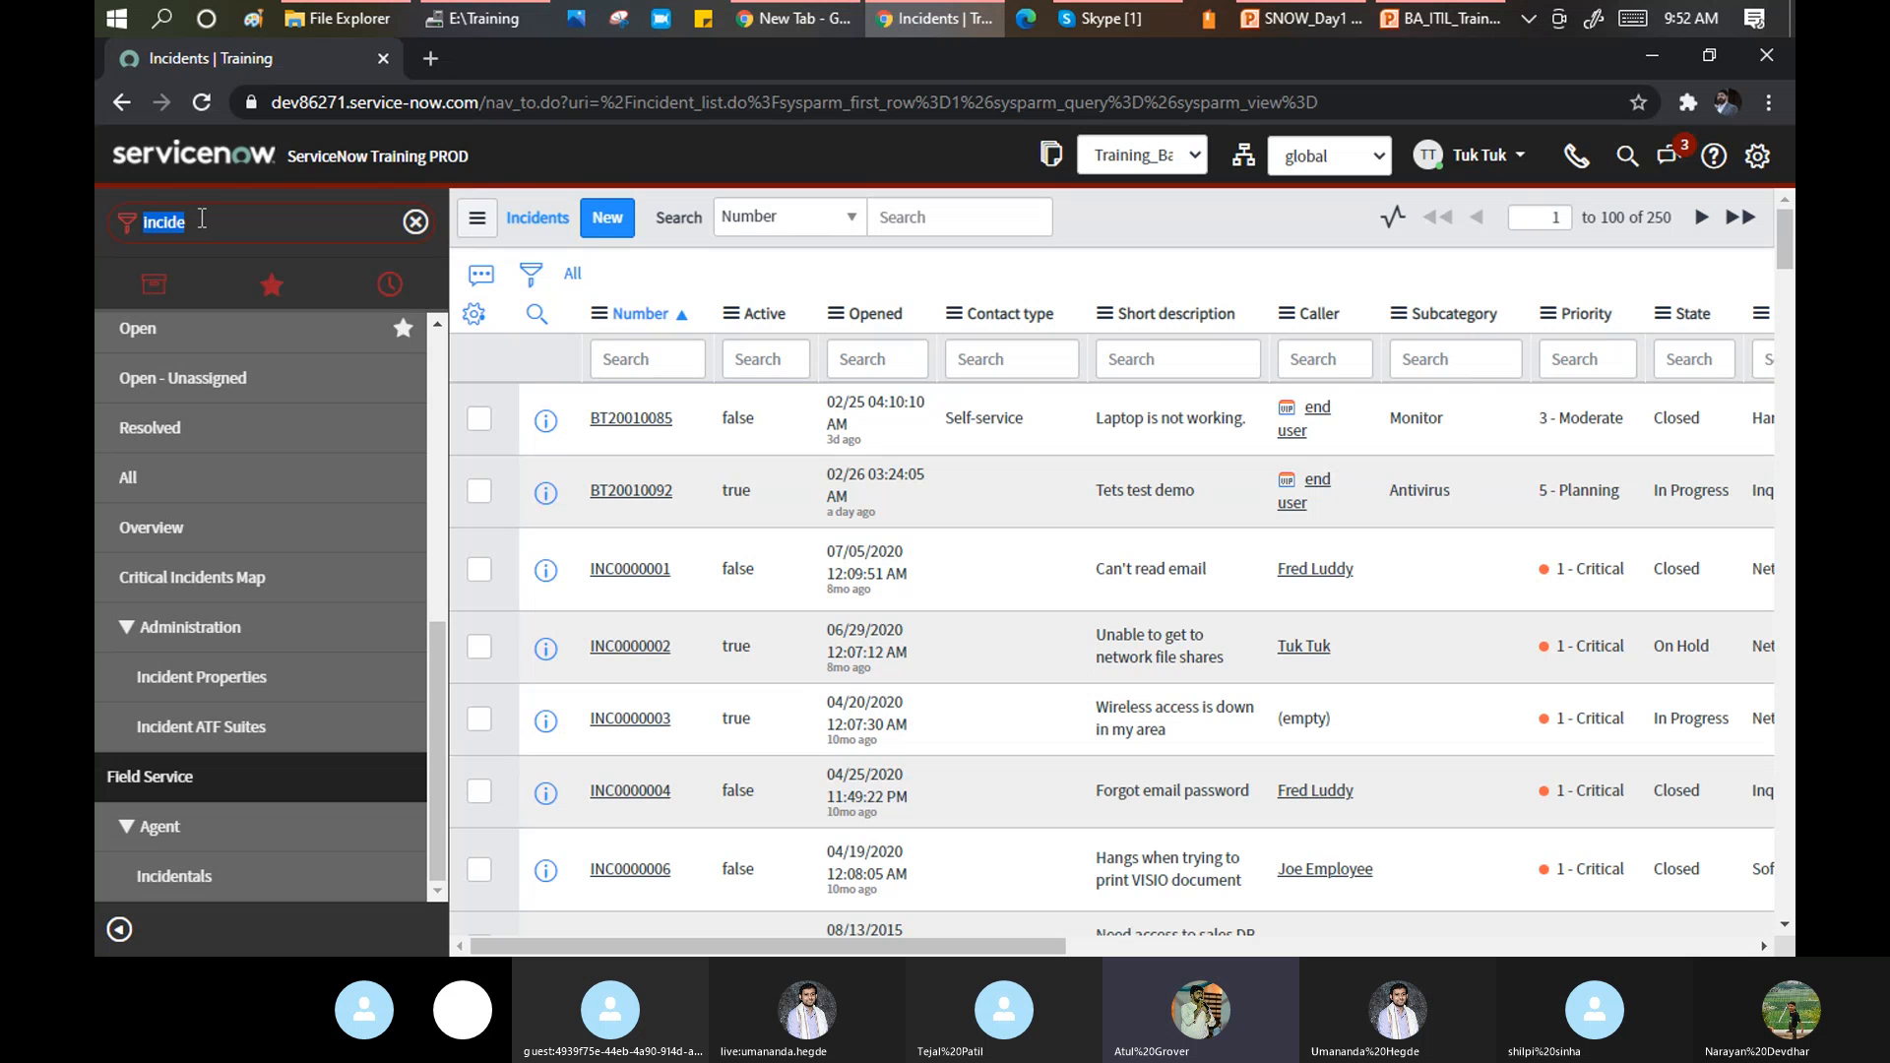
pyautogui.write('table')
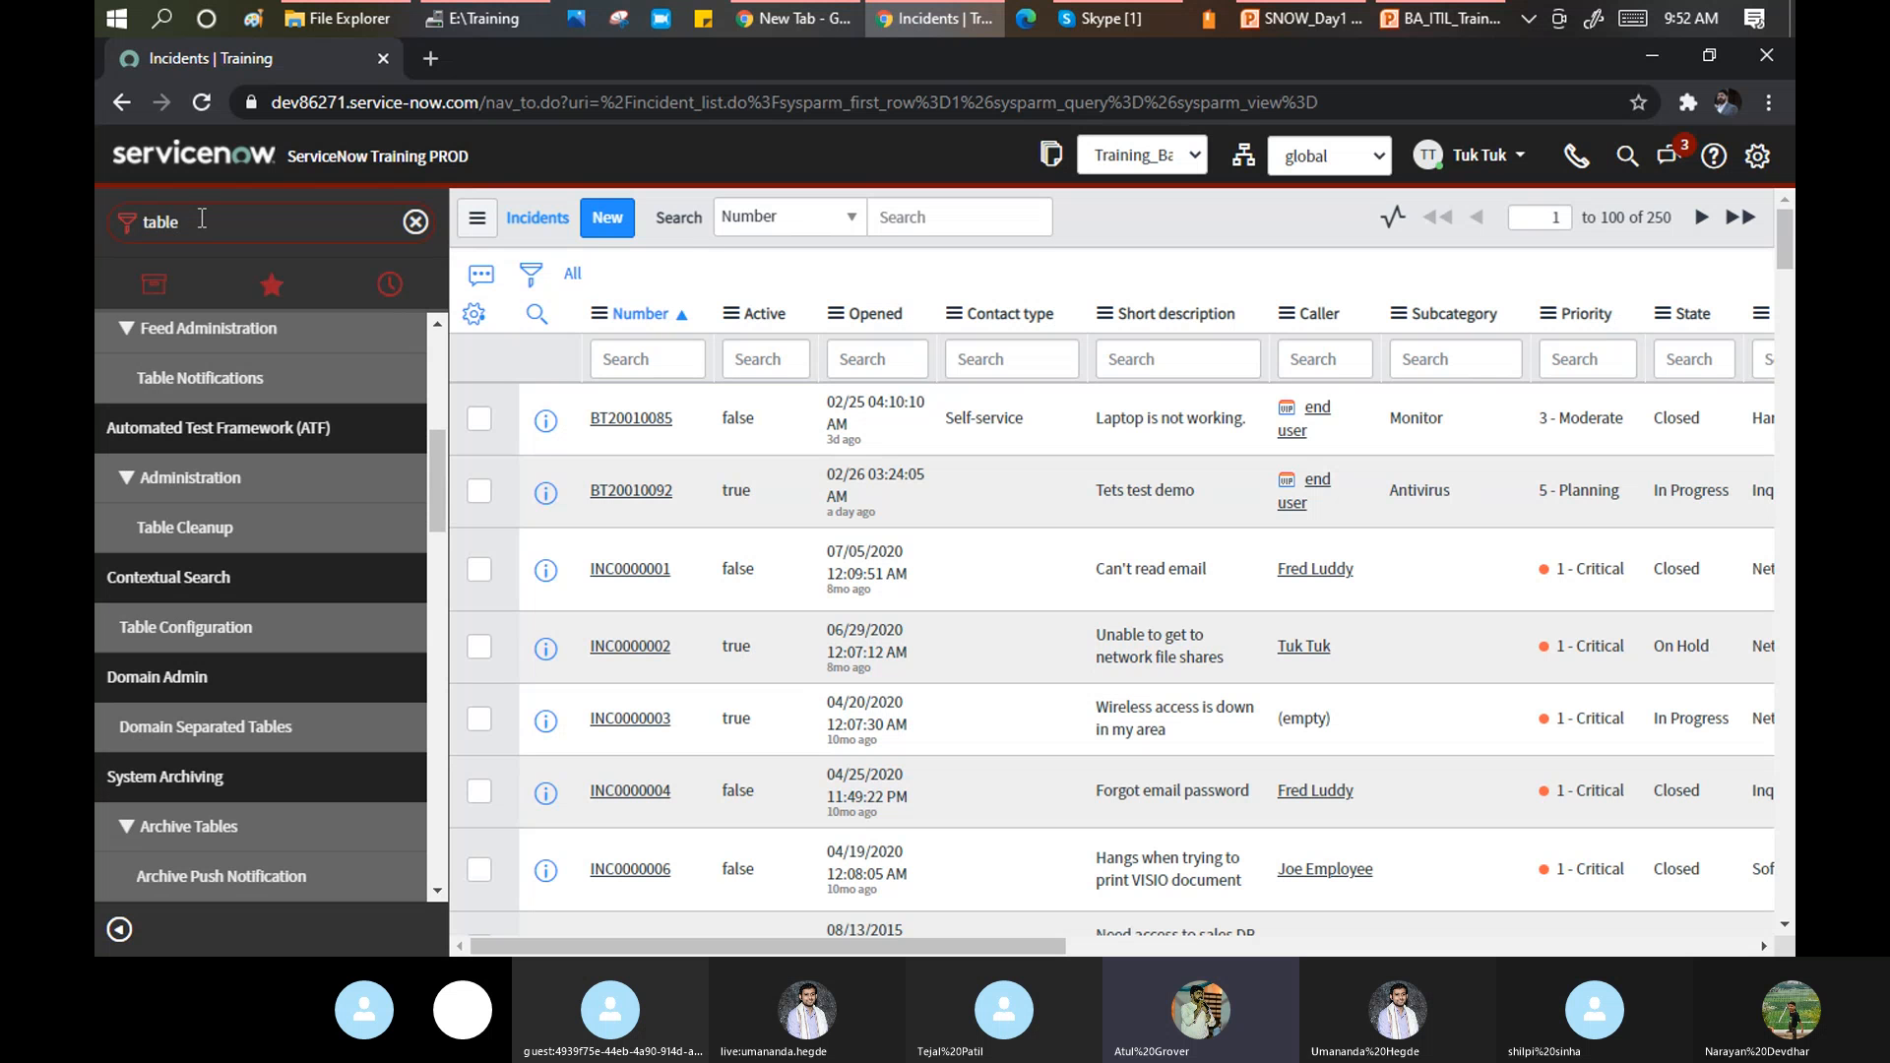
pyautogui.write('s')
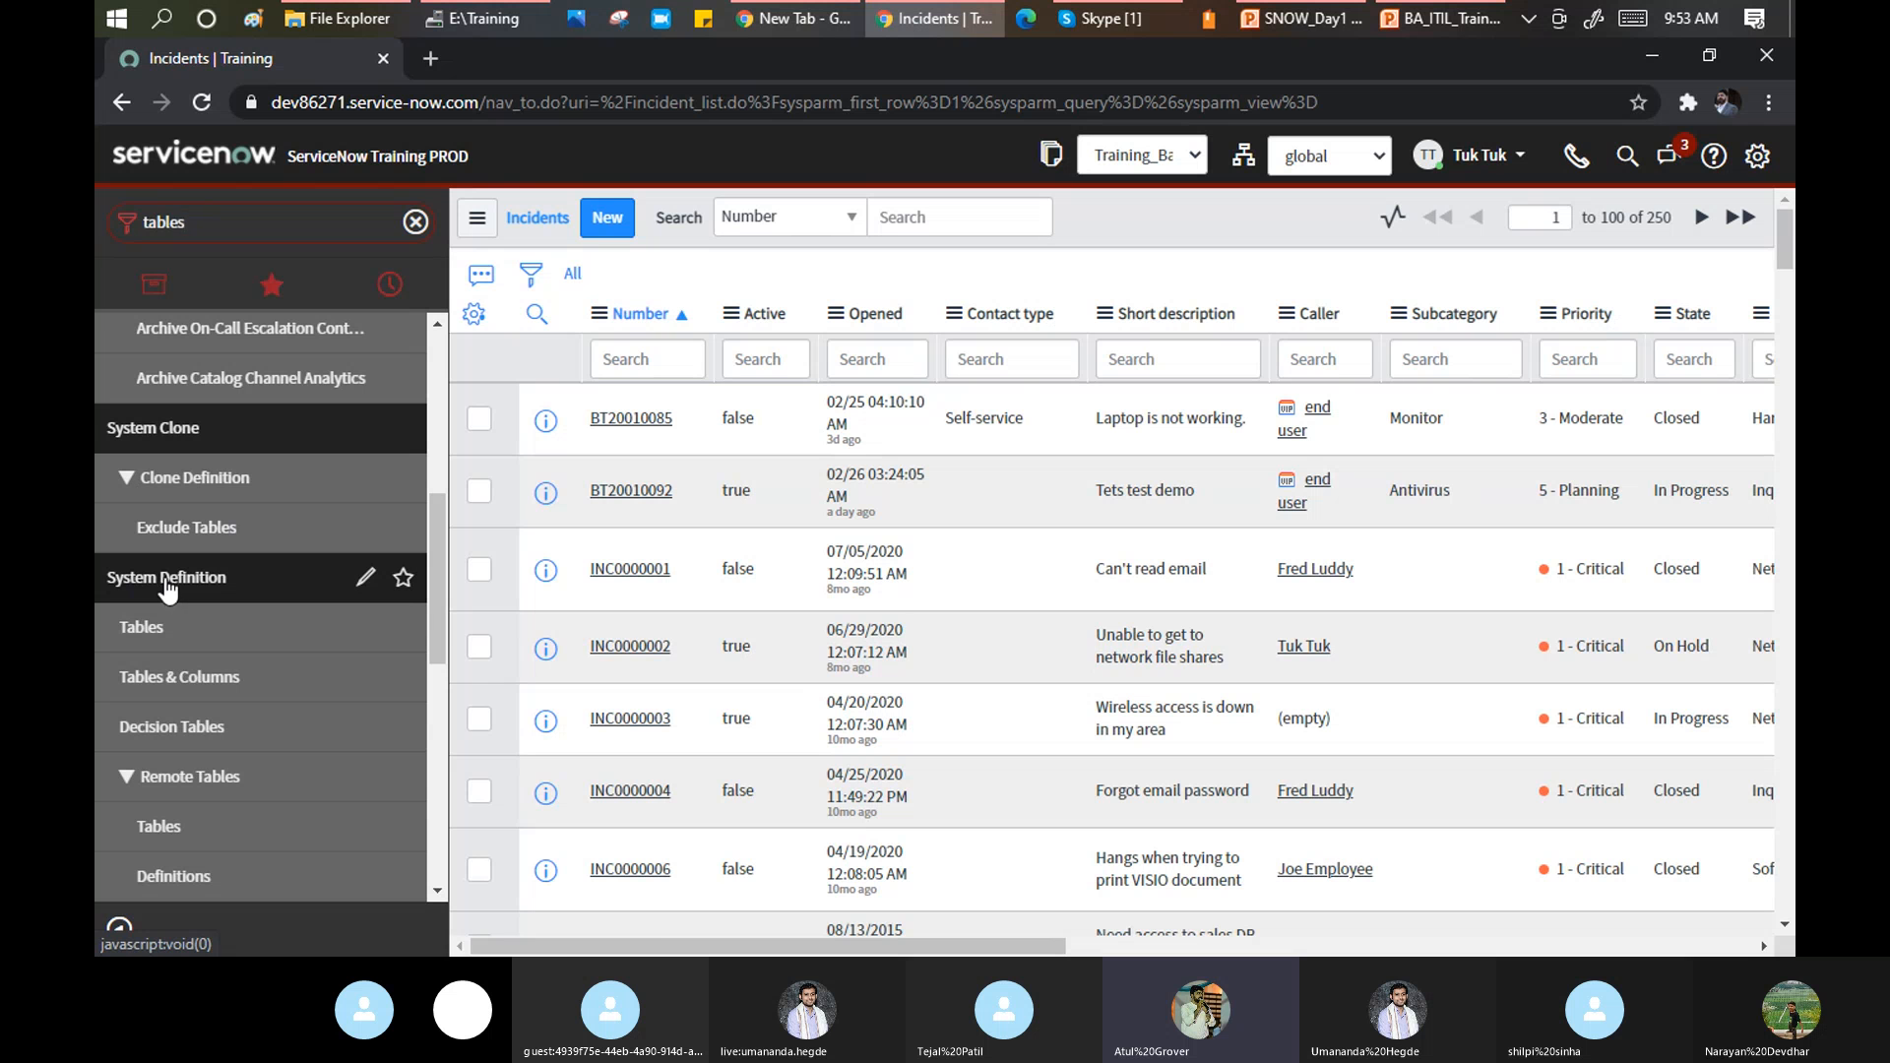
pyautogui.click(129, 632)
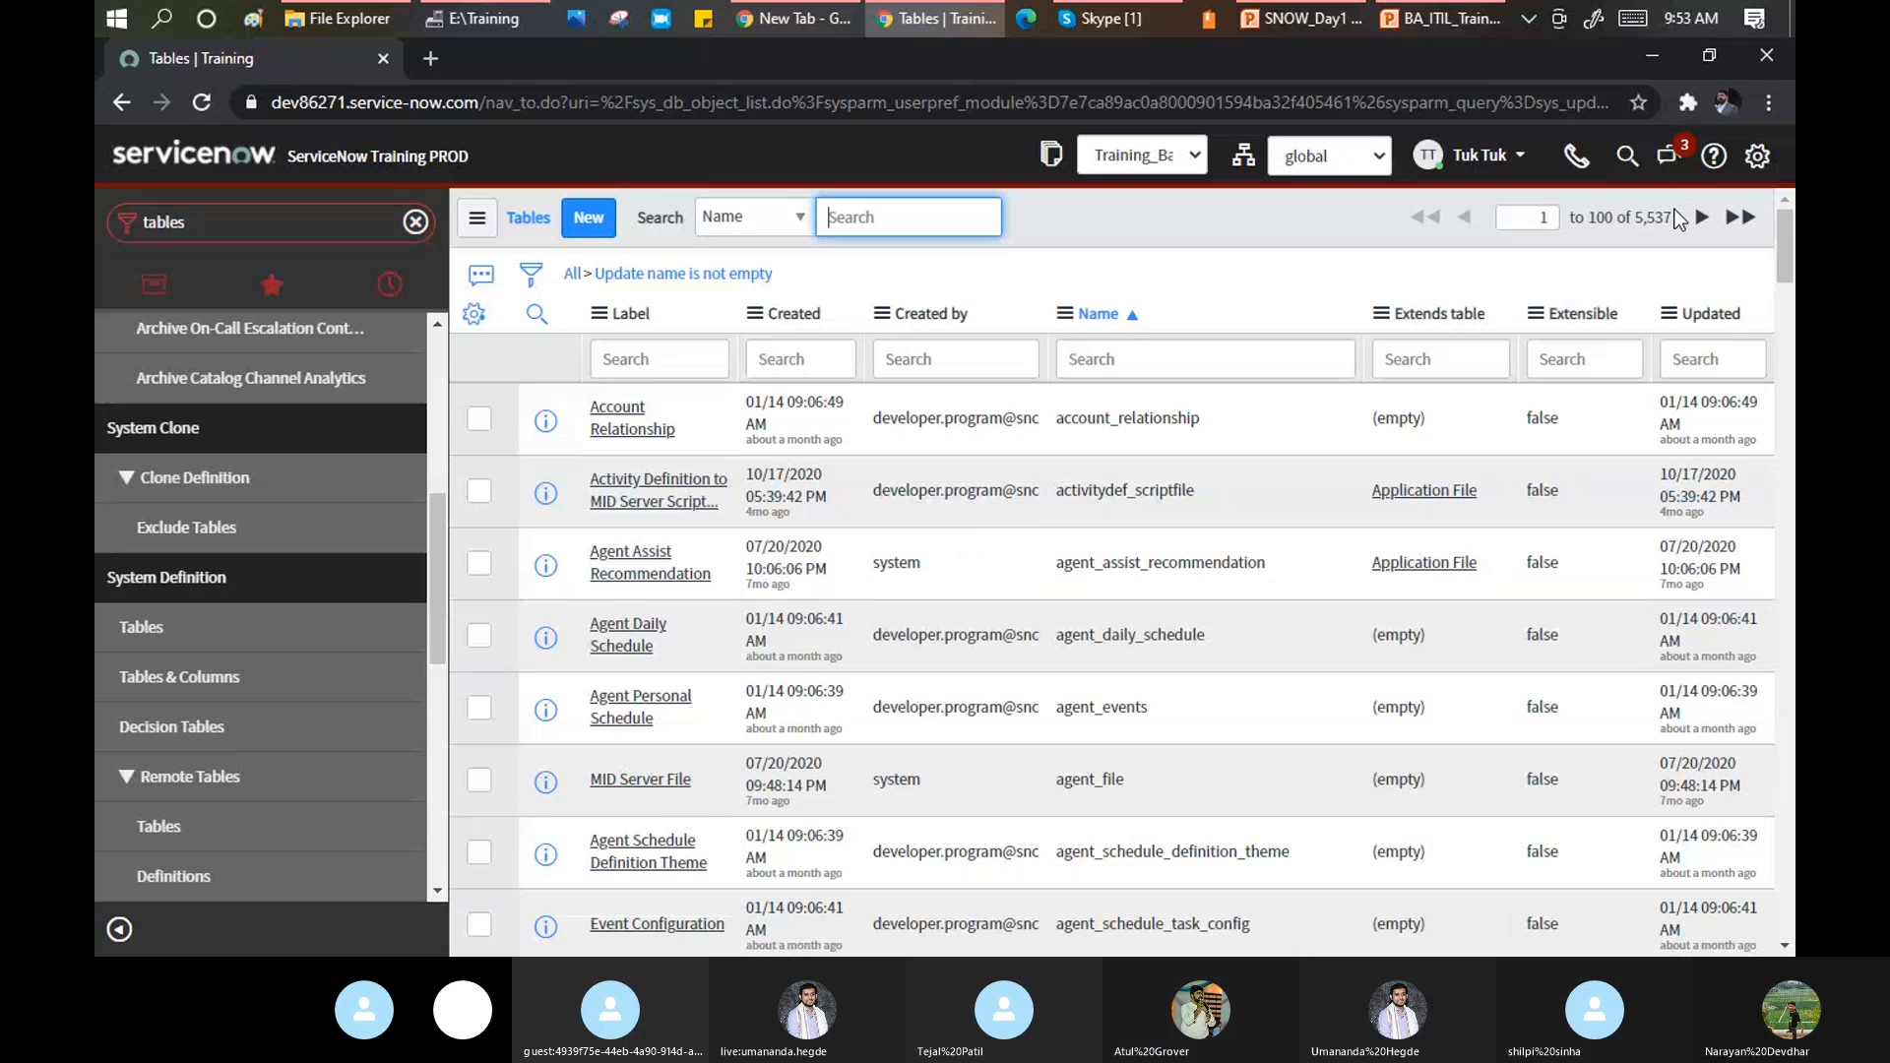
pyautogui.moveTo(1674, 218); pyautogui.dragTo(1636, 218)
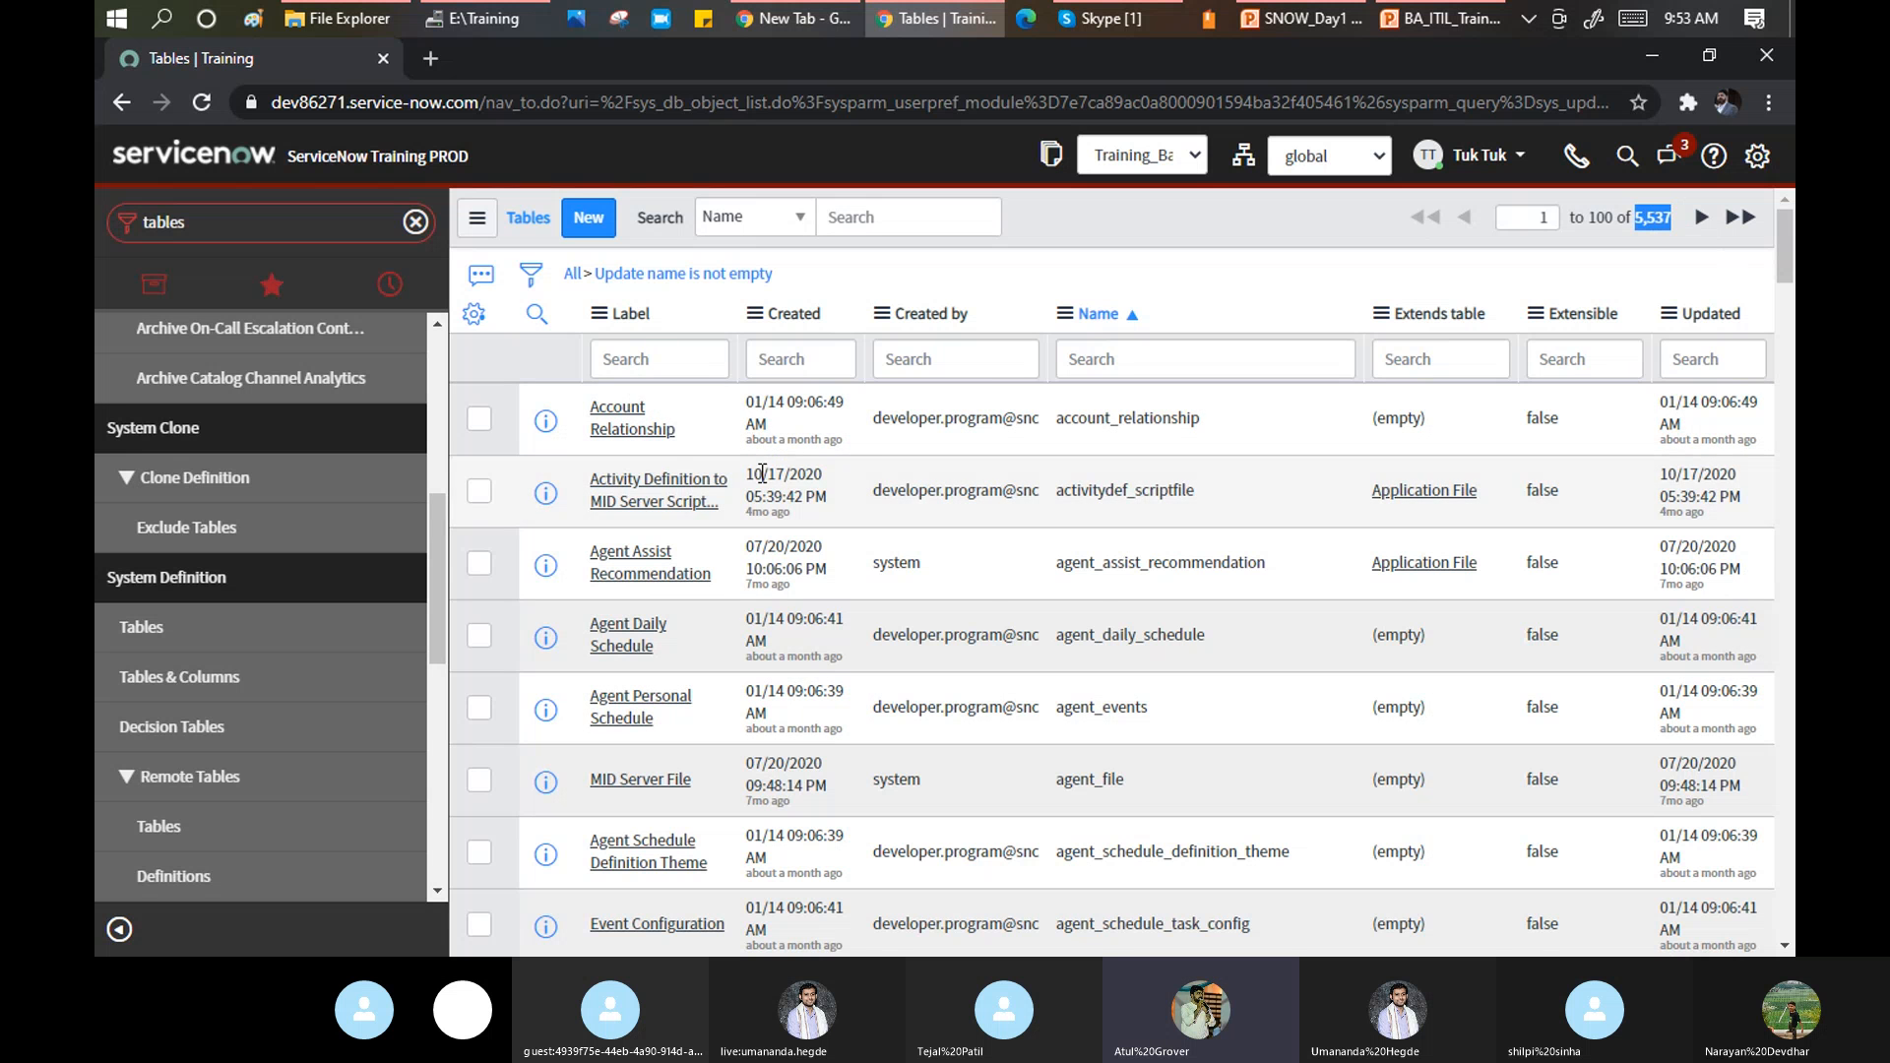
pyautogui.scroll(-12, 764, 481)
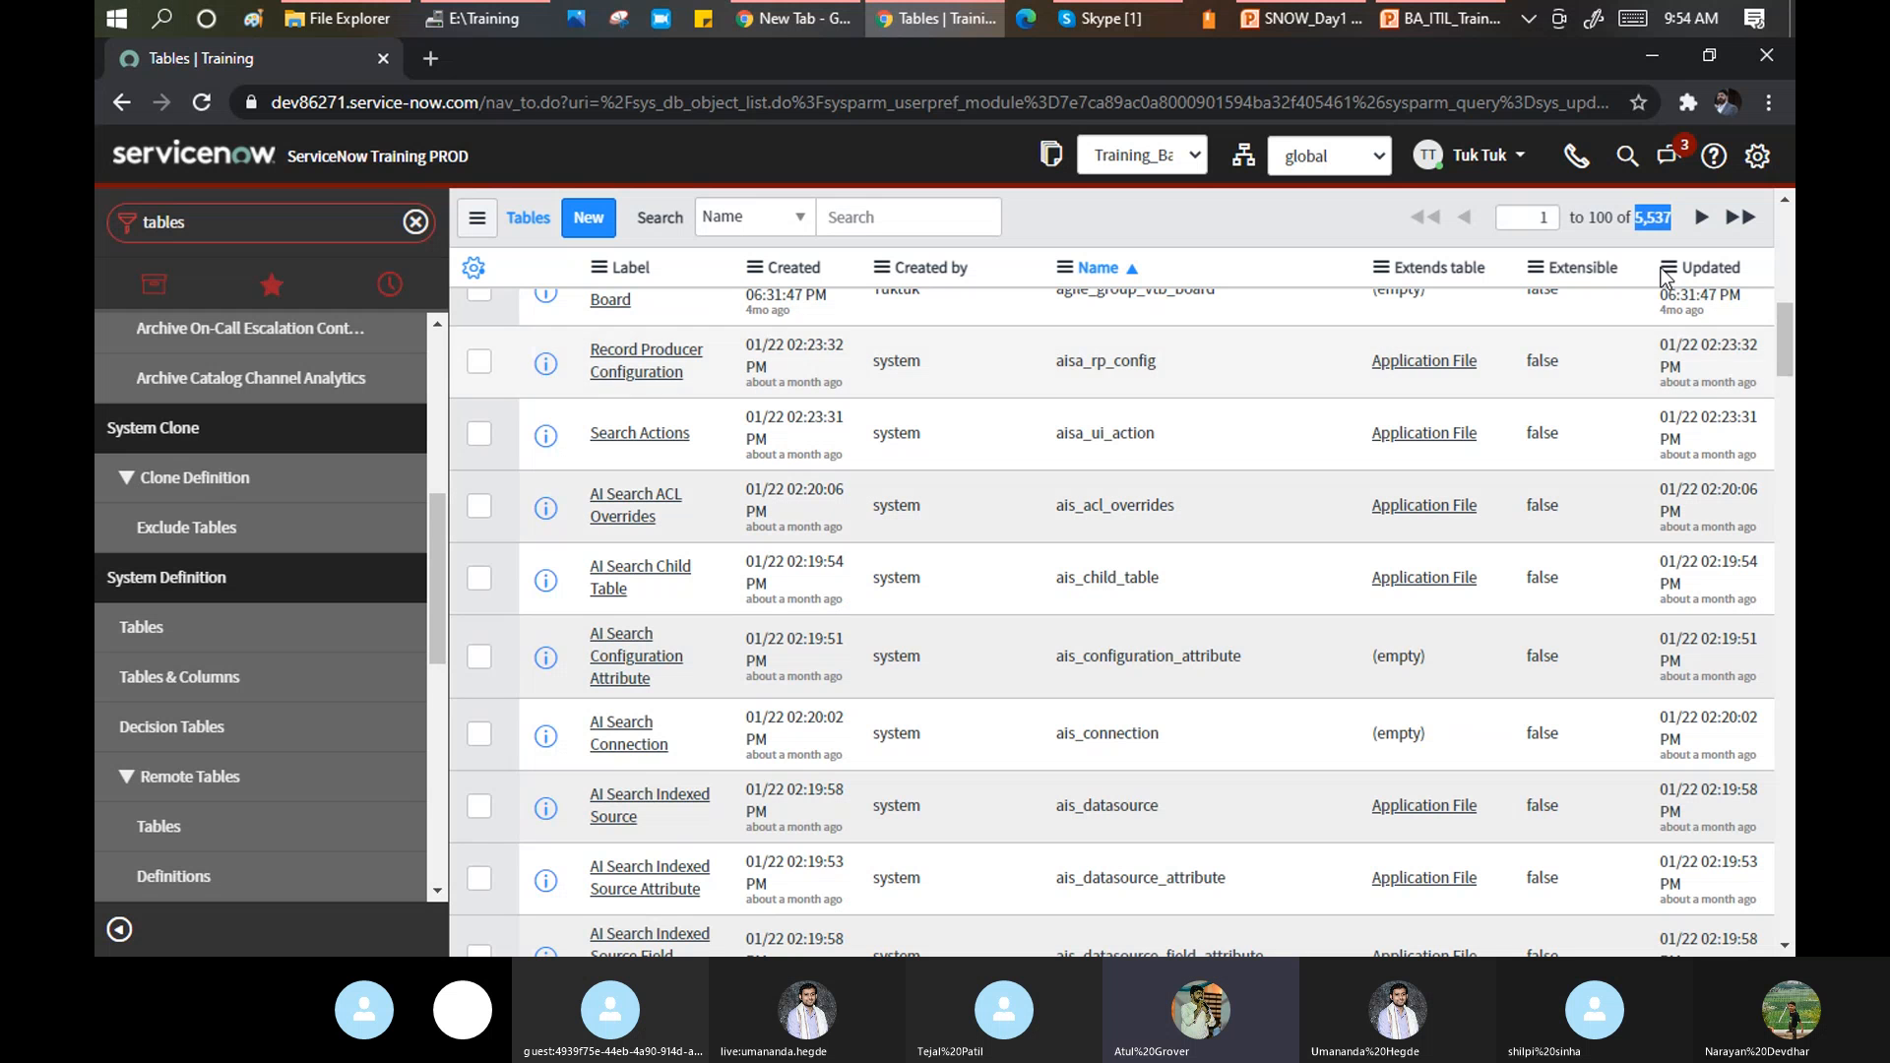
pyautogui.scroll(2, 1778, 315)
pyautogui.scroll(10, 1778, 315)
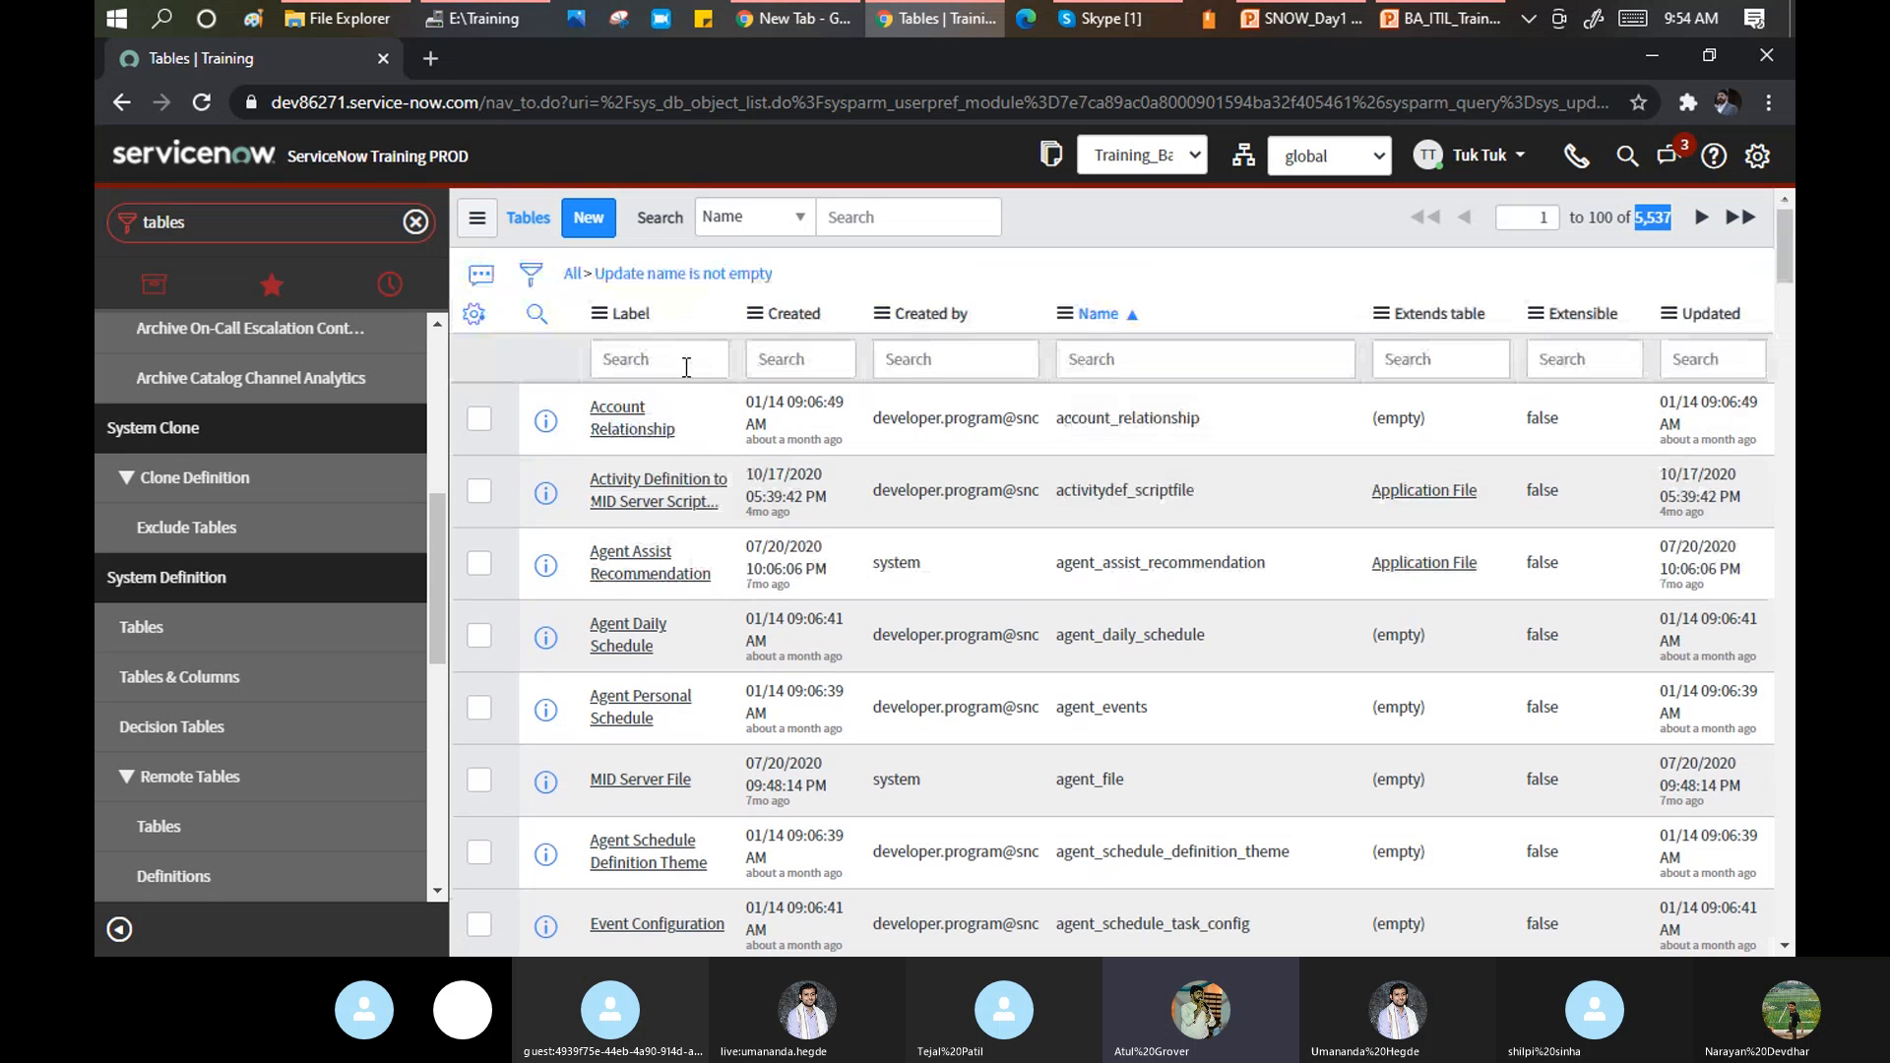
# Filter the Tables list to labels matching '*task'.
pyautogui.click(686, 366)
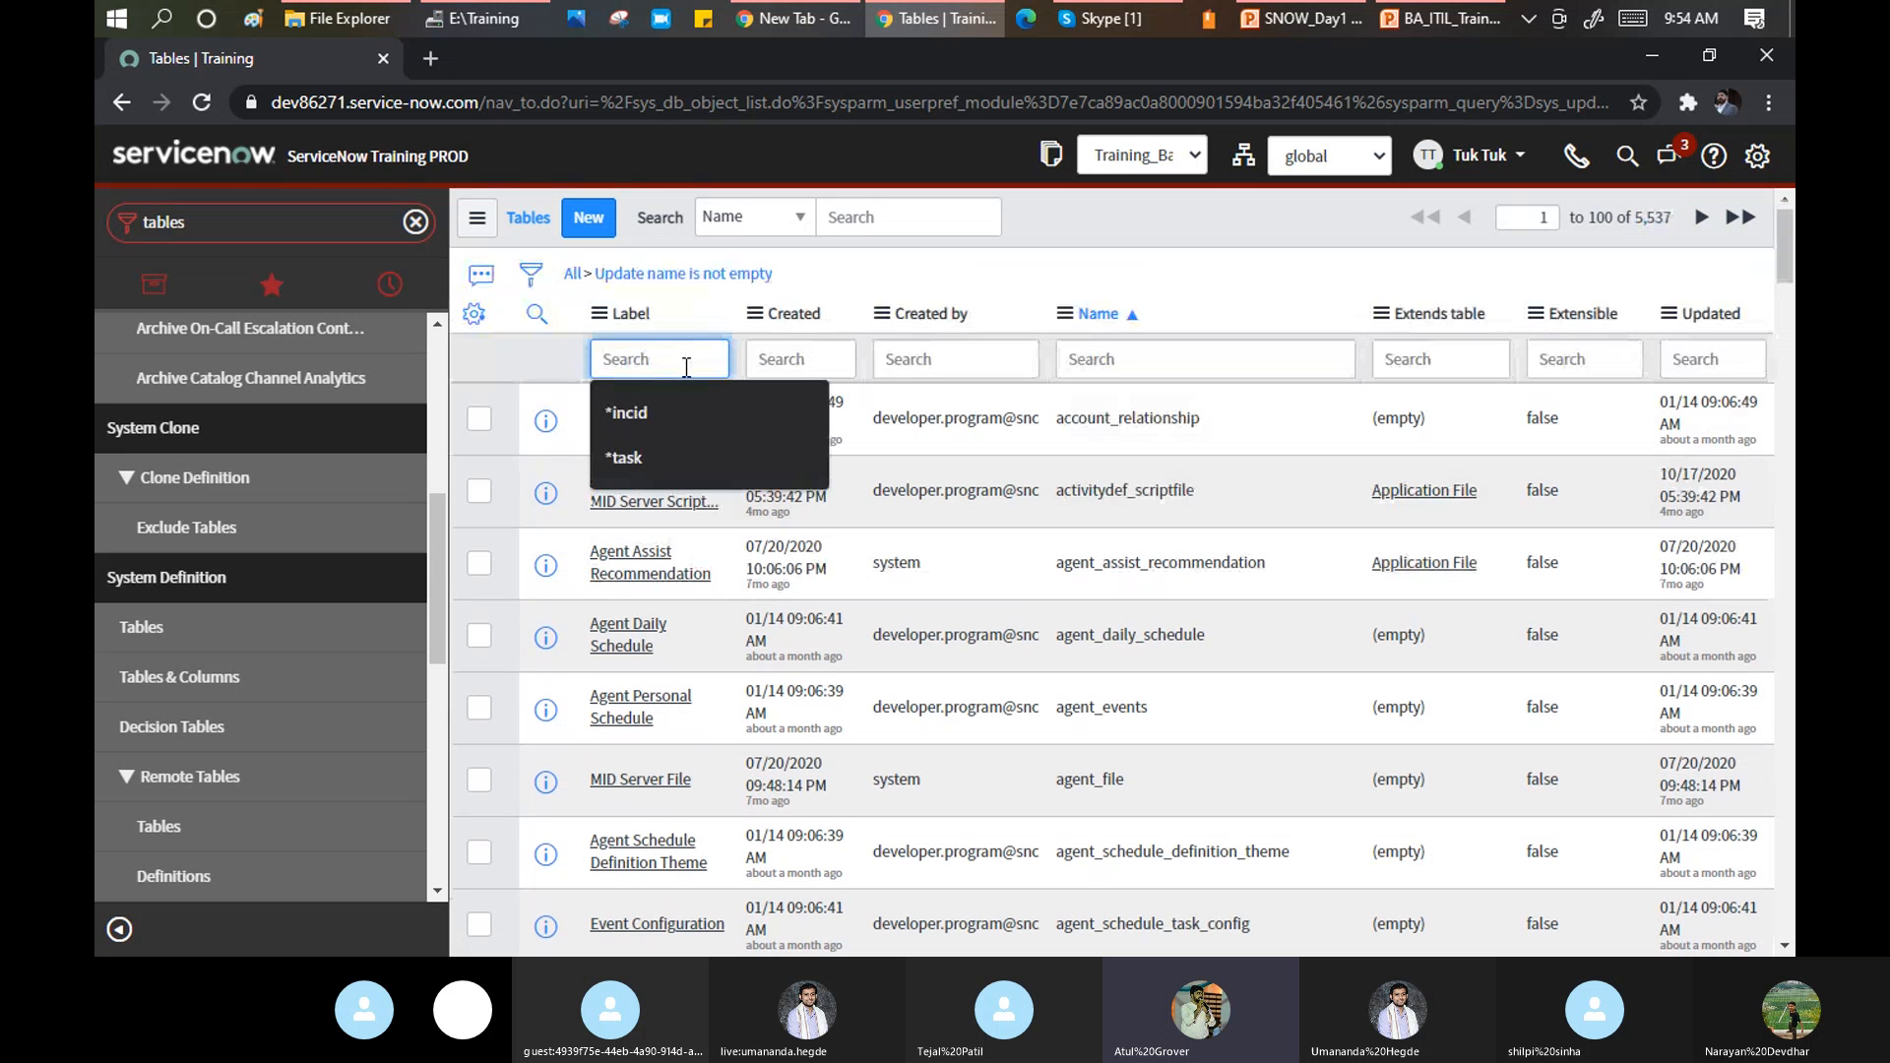
pyautogui.write('*task')
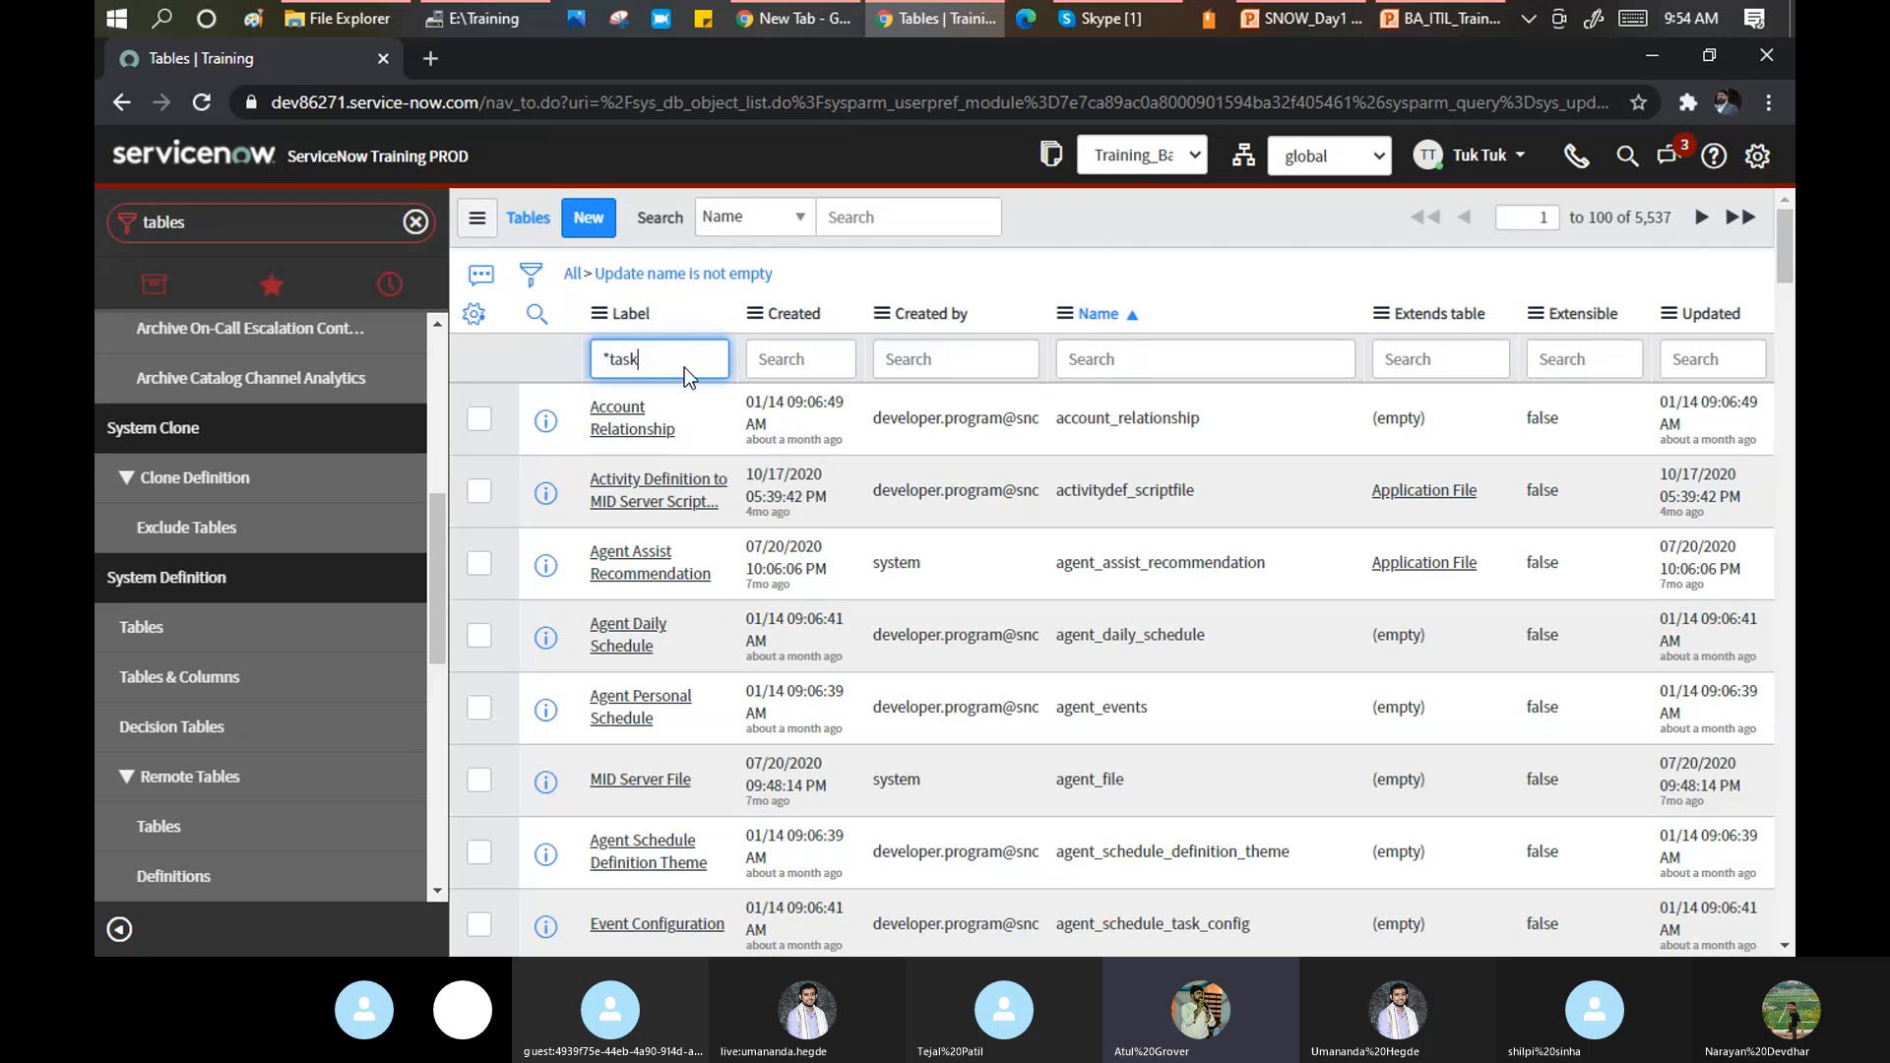
pyautogui.press('Return')
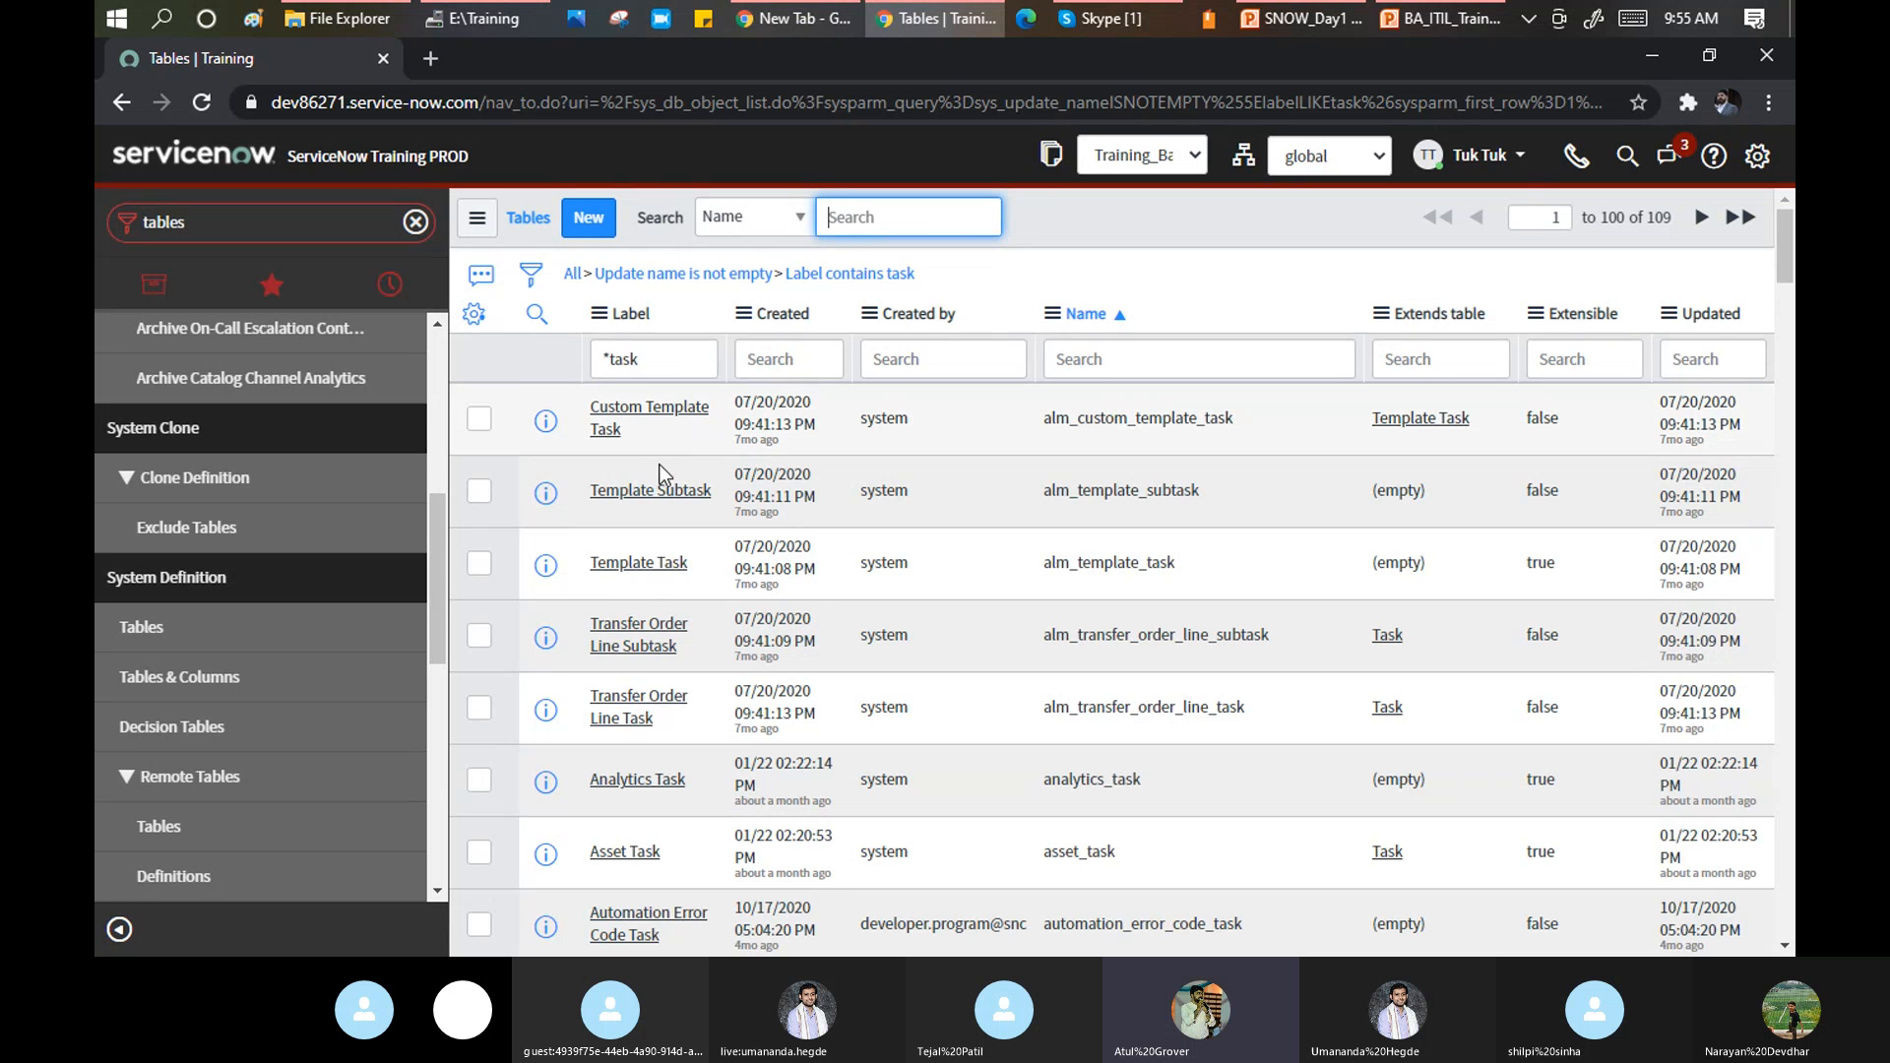
# Scroll down the task tables until the sc_ic task definition rows, including sc_ic_task_defn_staging, appear.
pyautogui.scroll(-4, 651, 476)
pyautogui.scroll(-7, 652, 487)
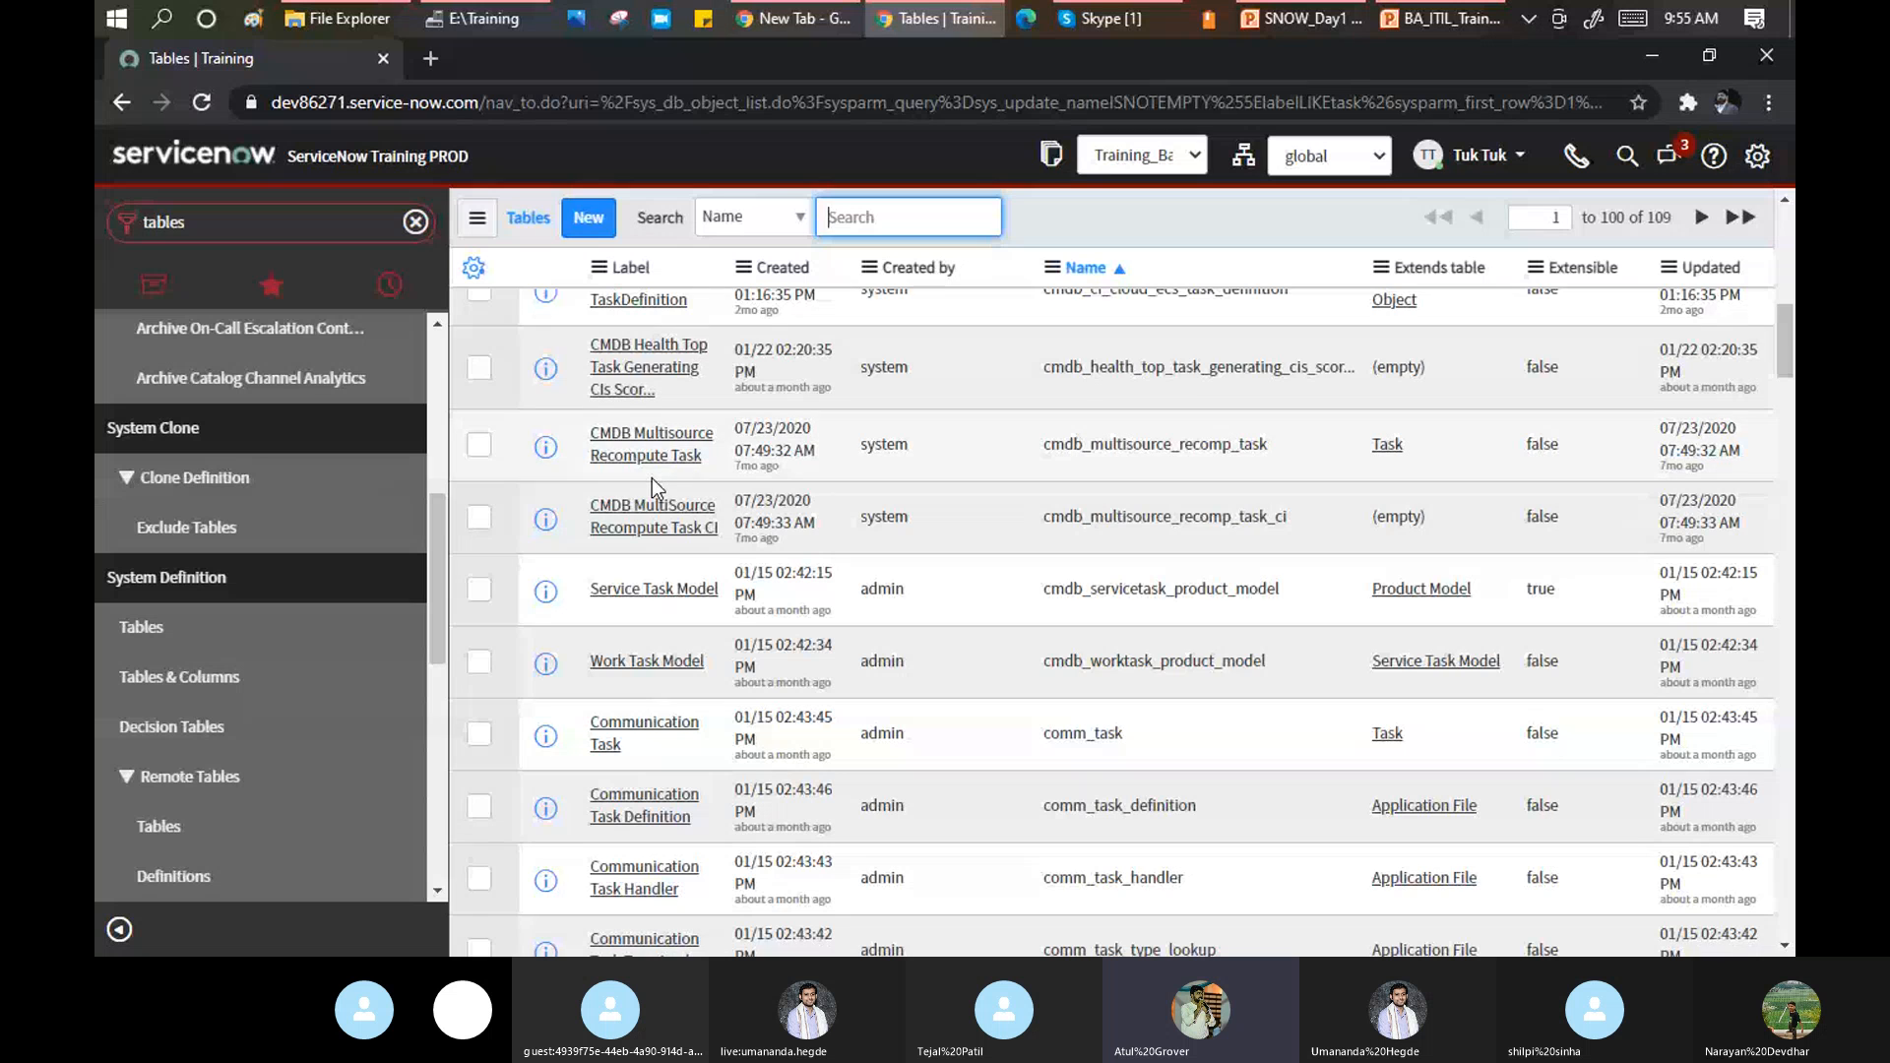
pyautogui.scroll(-4, 651, 478)
pyautogui.scroll(-4, 652, 476)
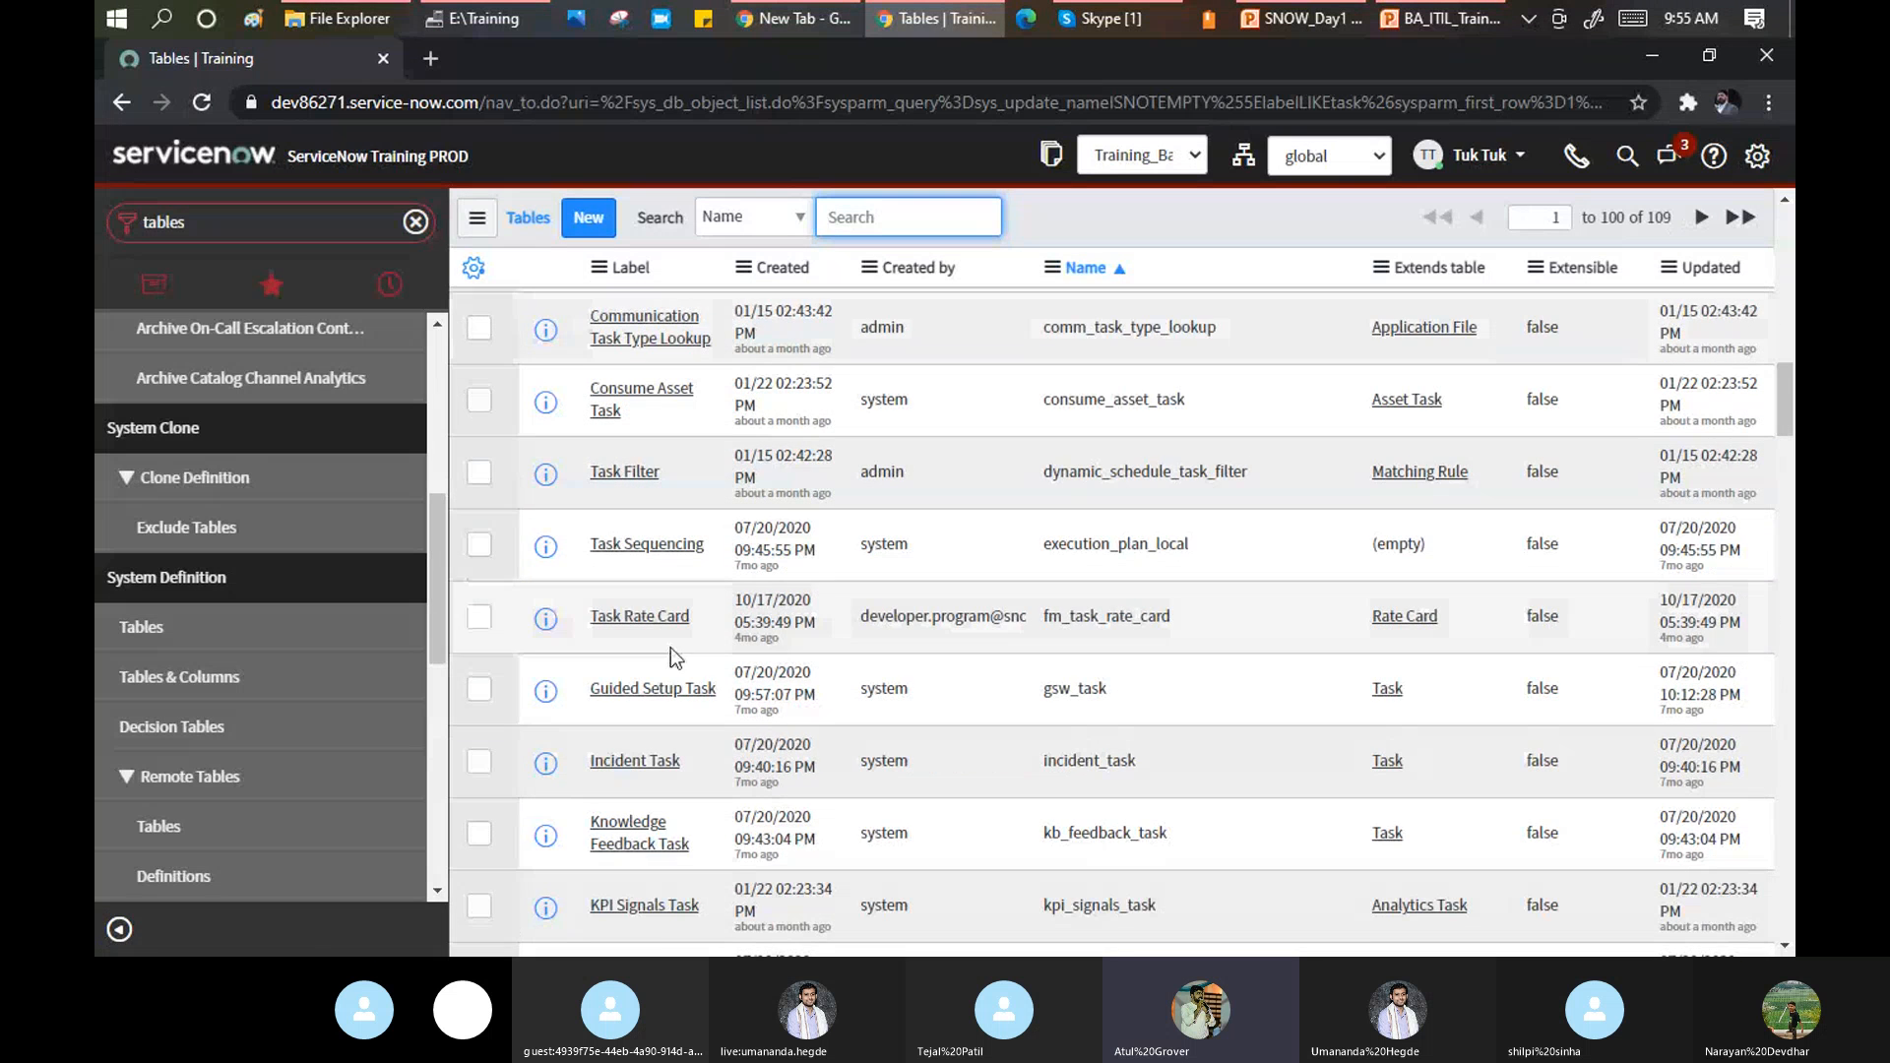
pyautogui.scroll(-8, 680, 630)
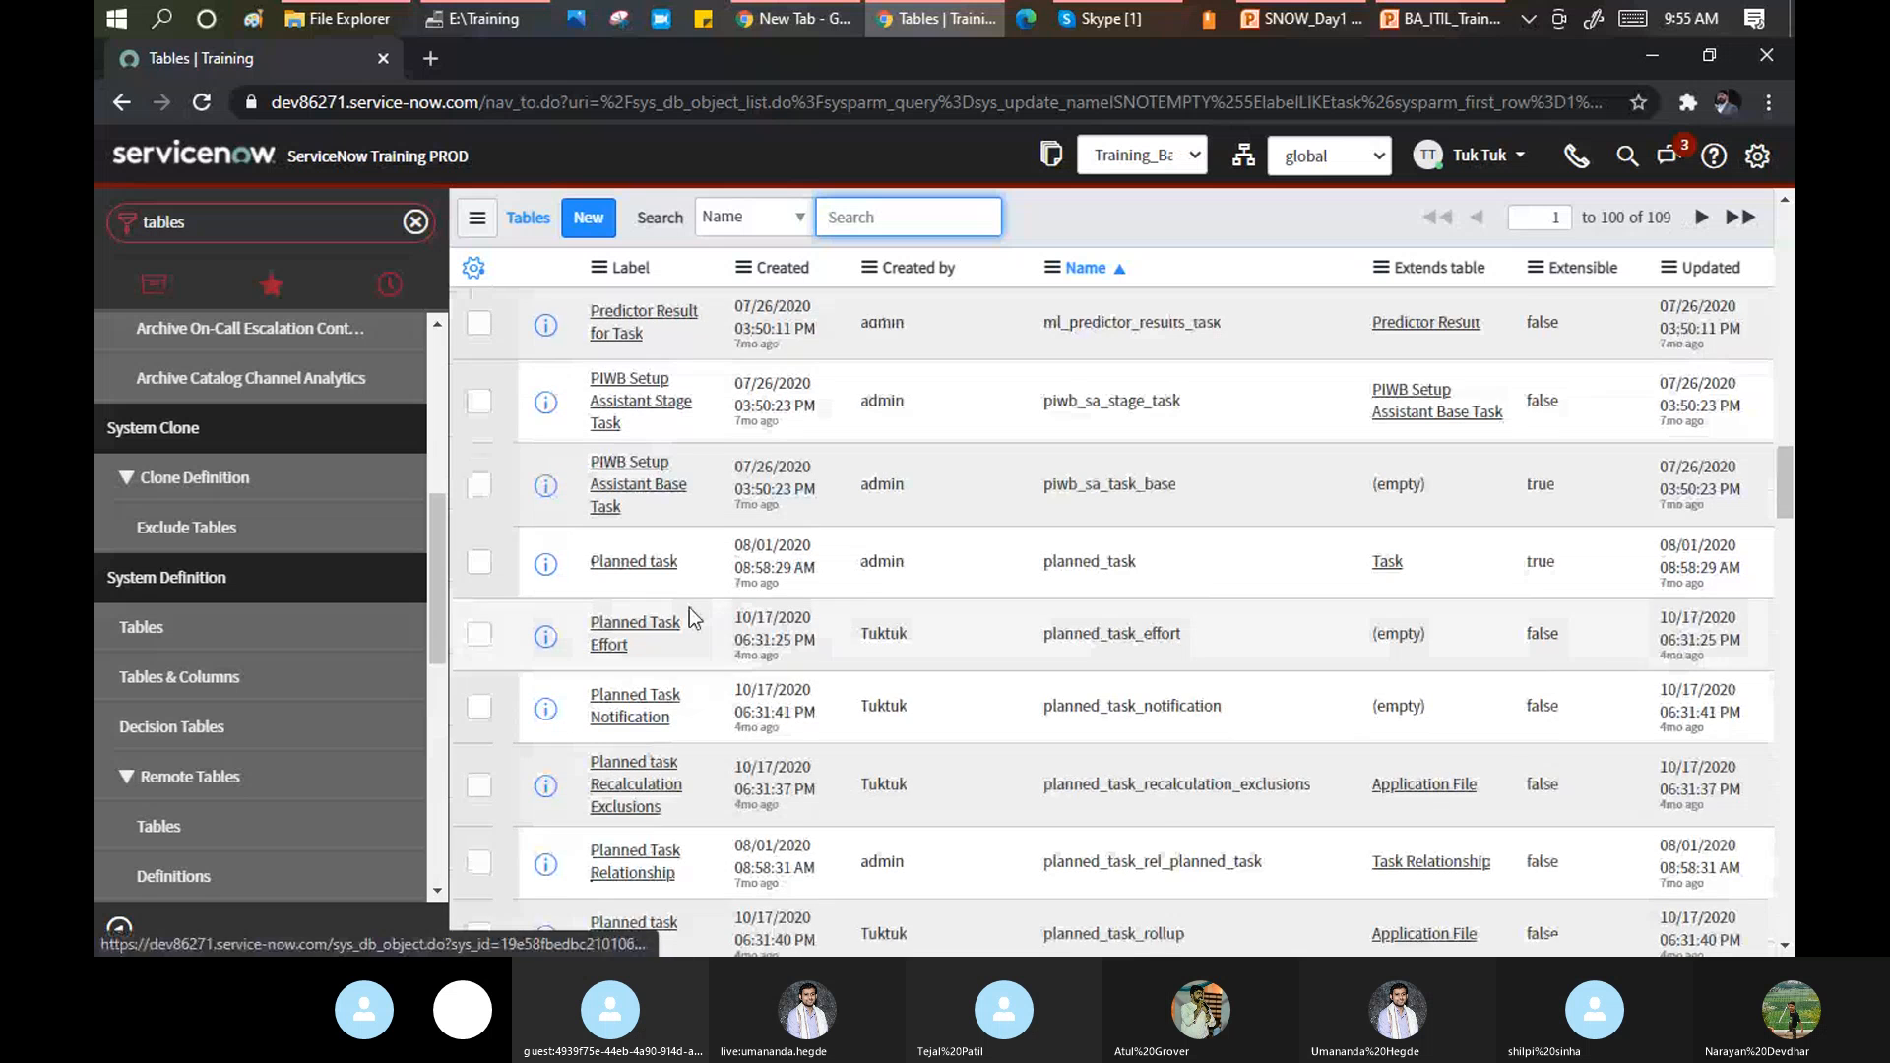
pyautogui.scroll(-3, 692, 618)
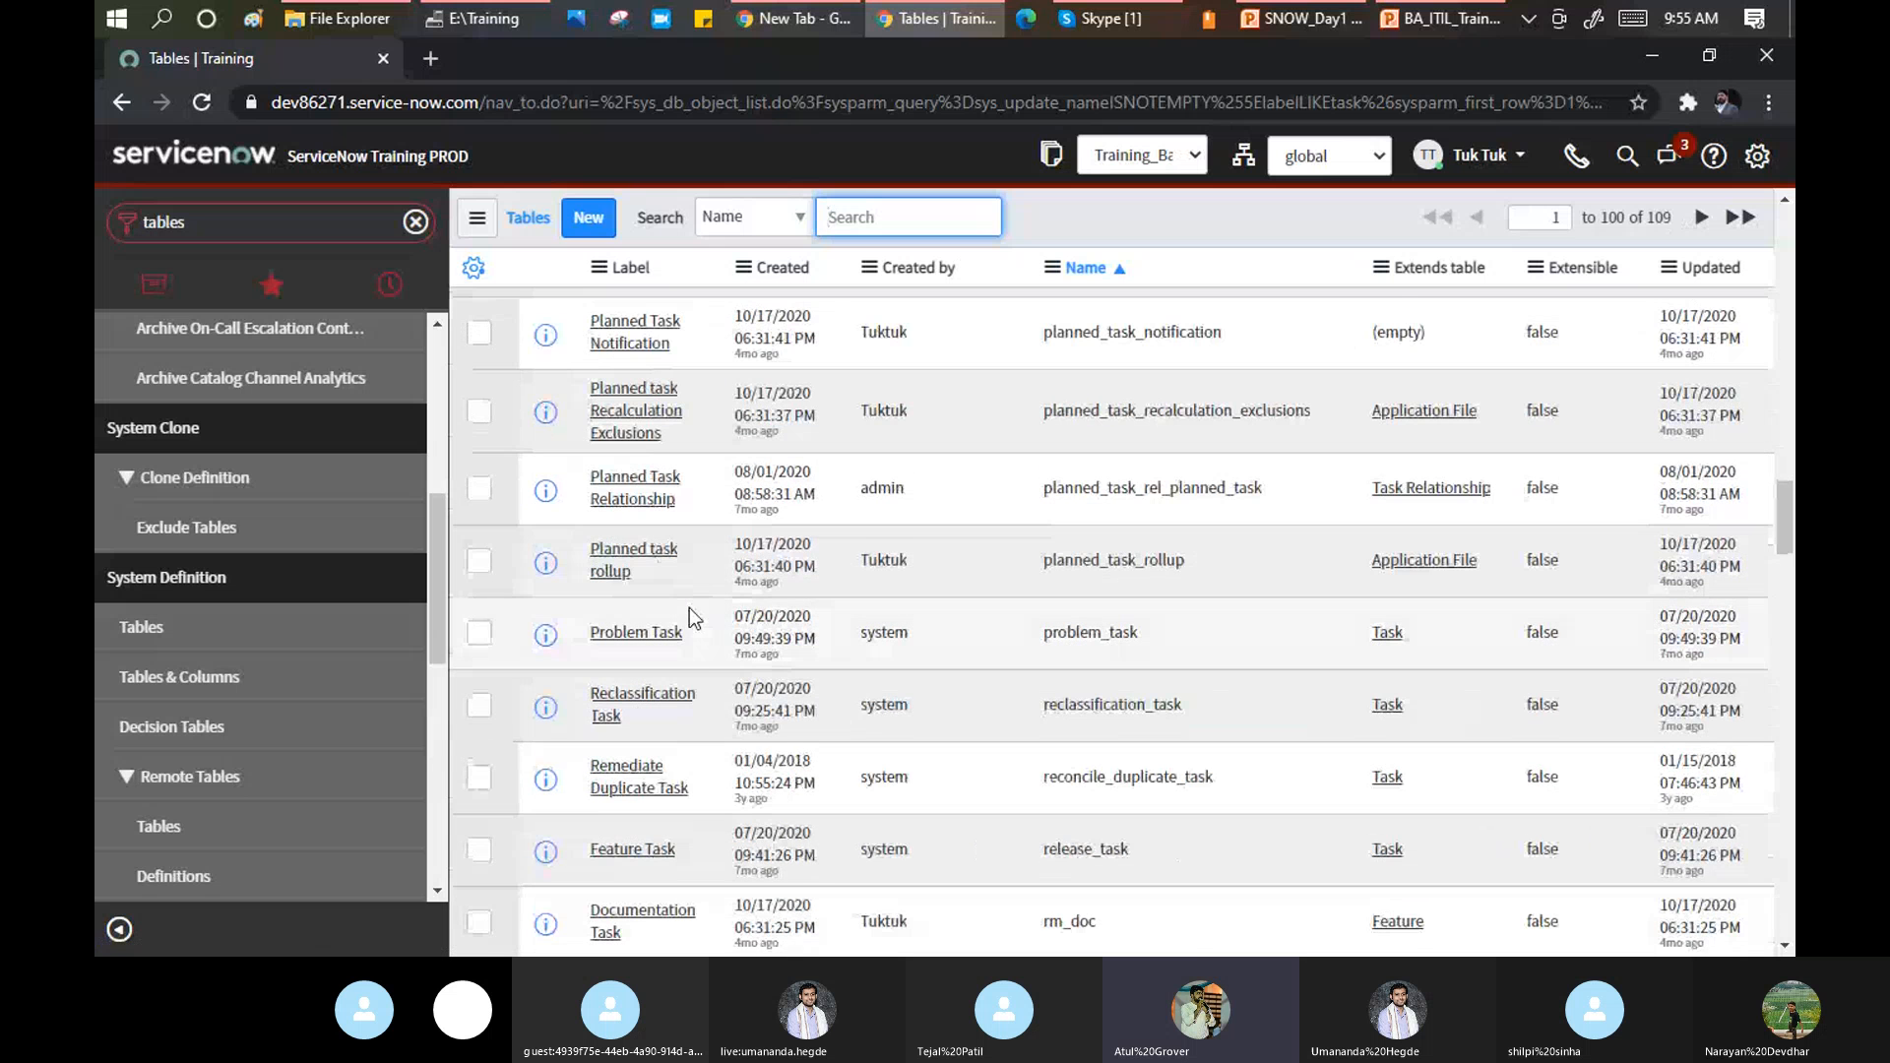
pyautogui.scroll(-3, 689, 615)
pyautogui.scroll(-7, 689, 606)
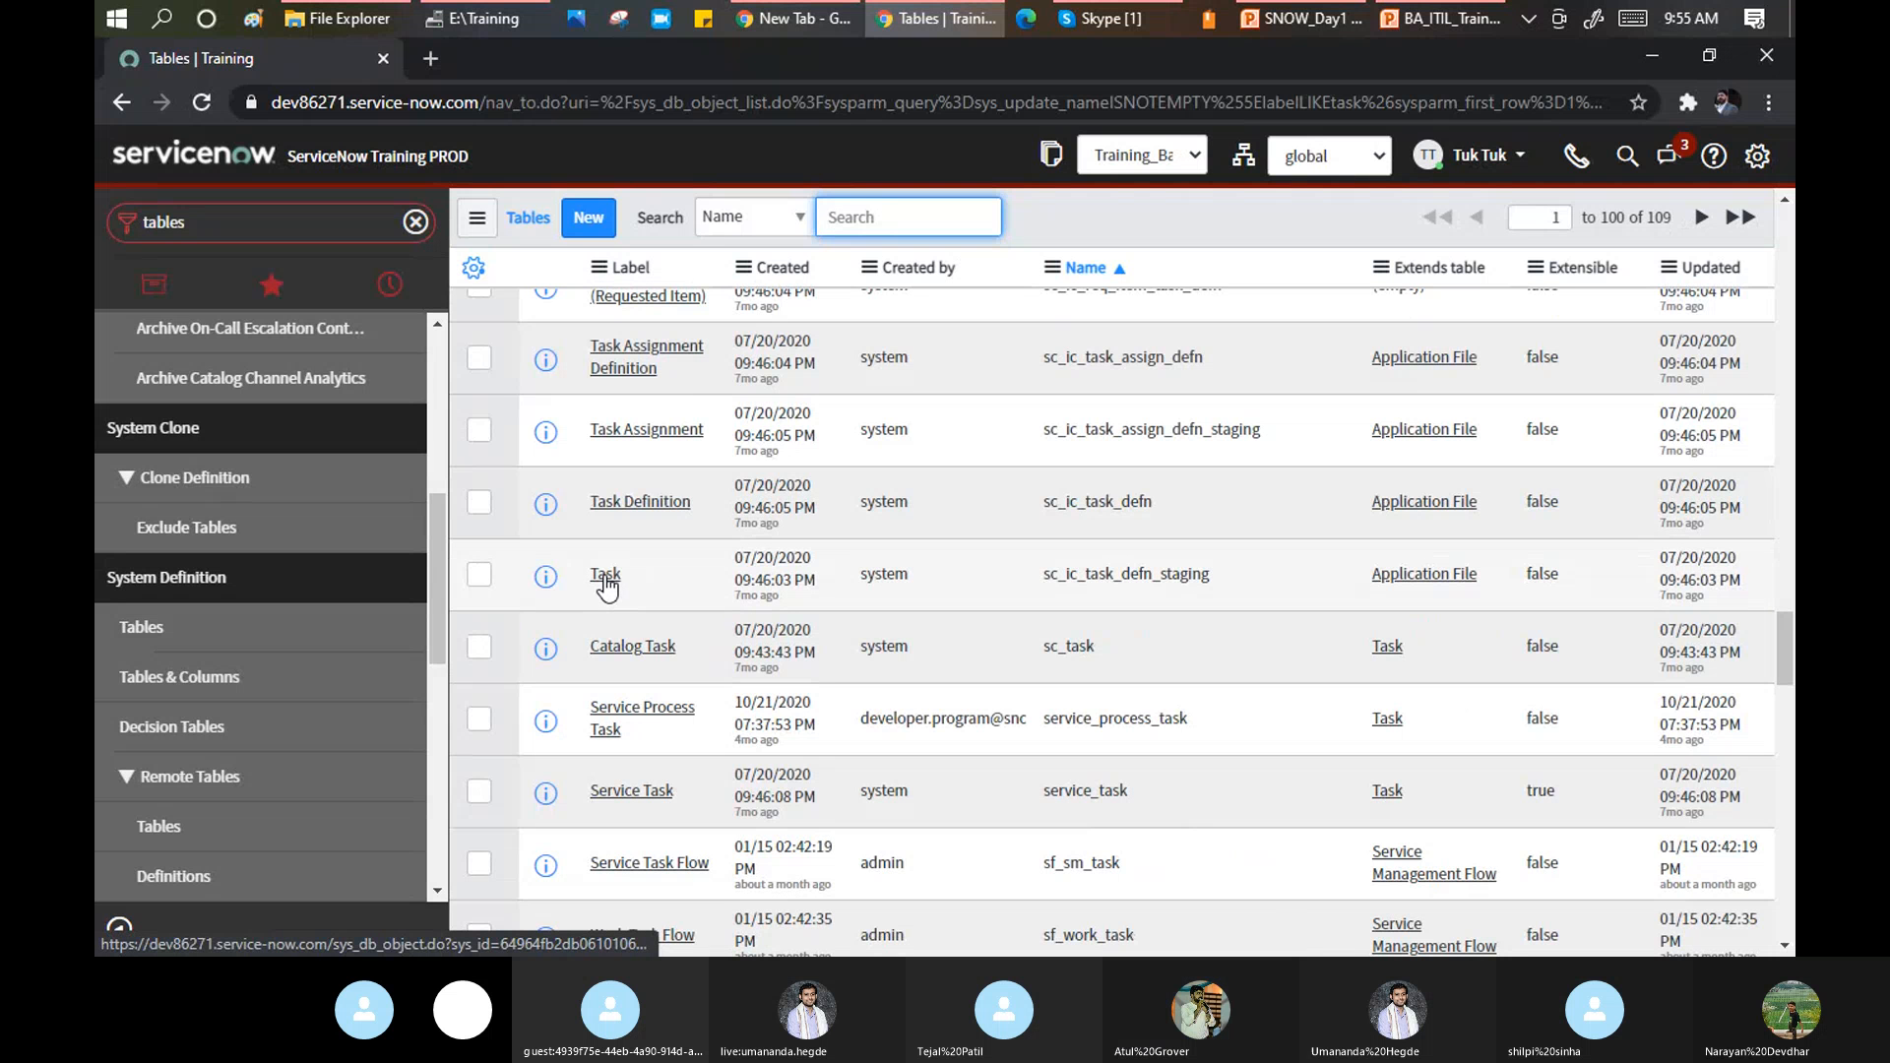
pyautogui.moveTo(921, 587); pyautogui.dragTo(841, 581)
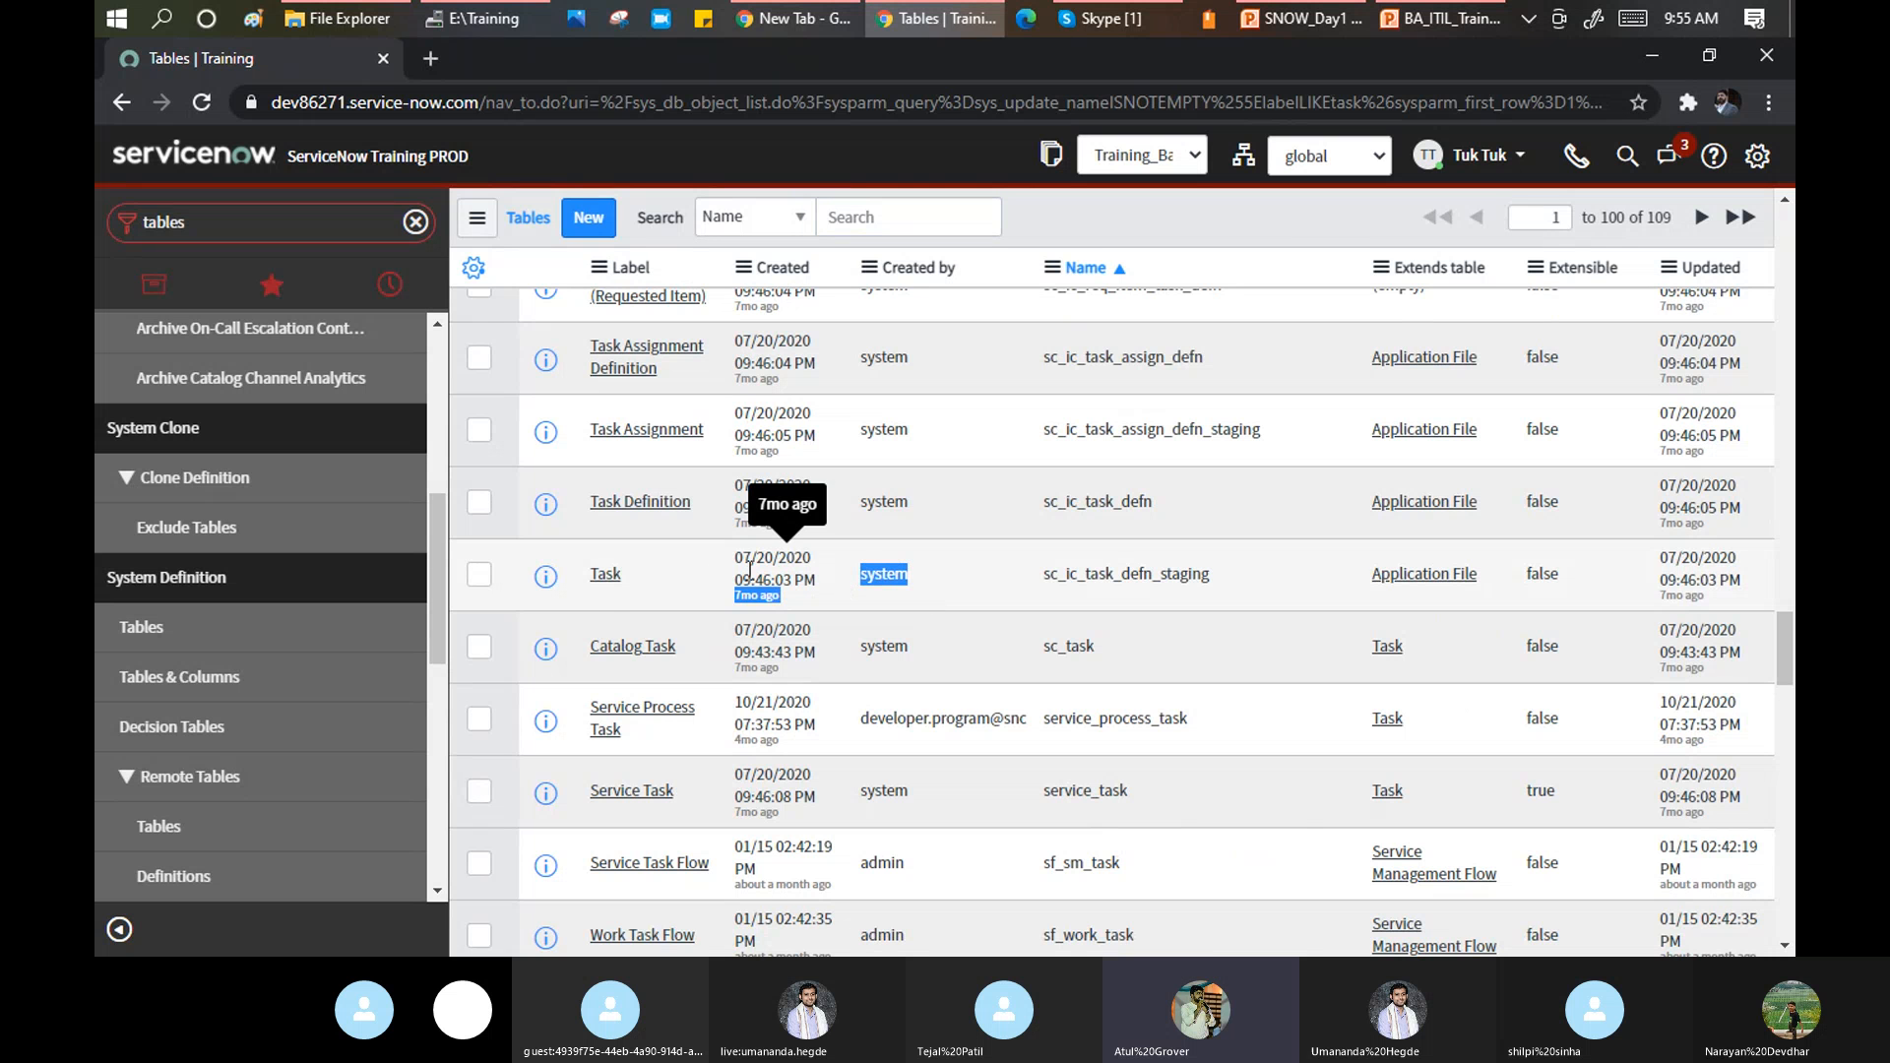
# Open the sc_ic_task_defn_staging table record and highlight its Label value 'Task'.
pyautogui.click(605, 577)
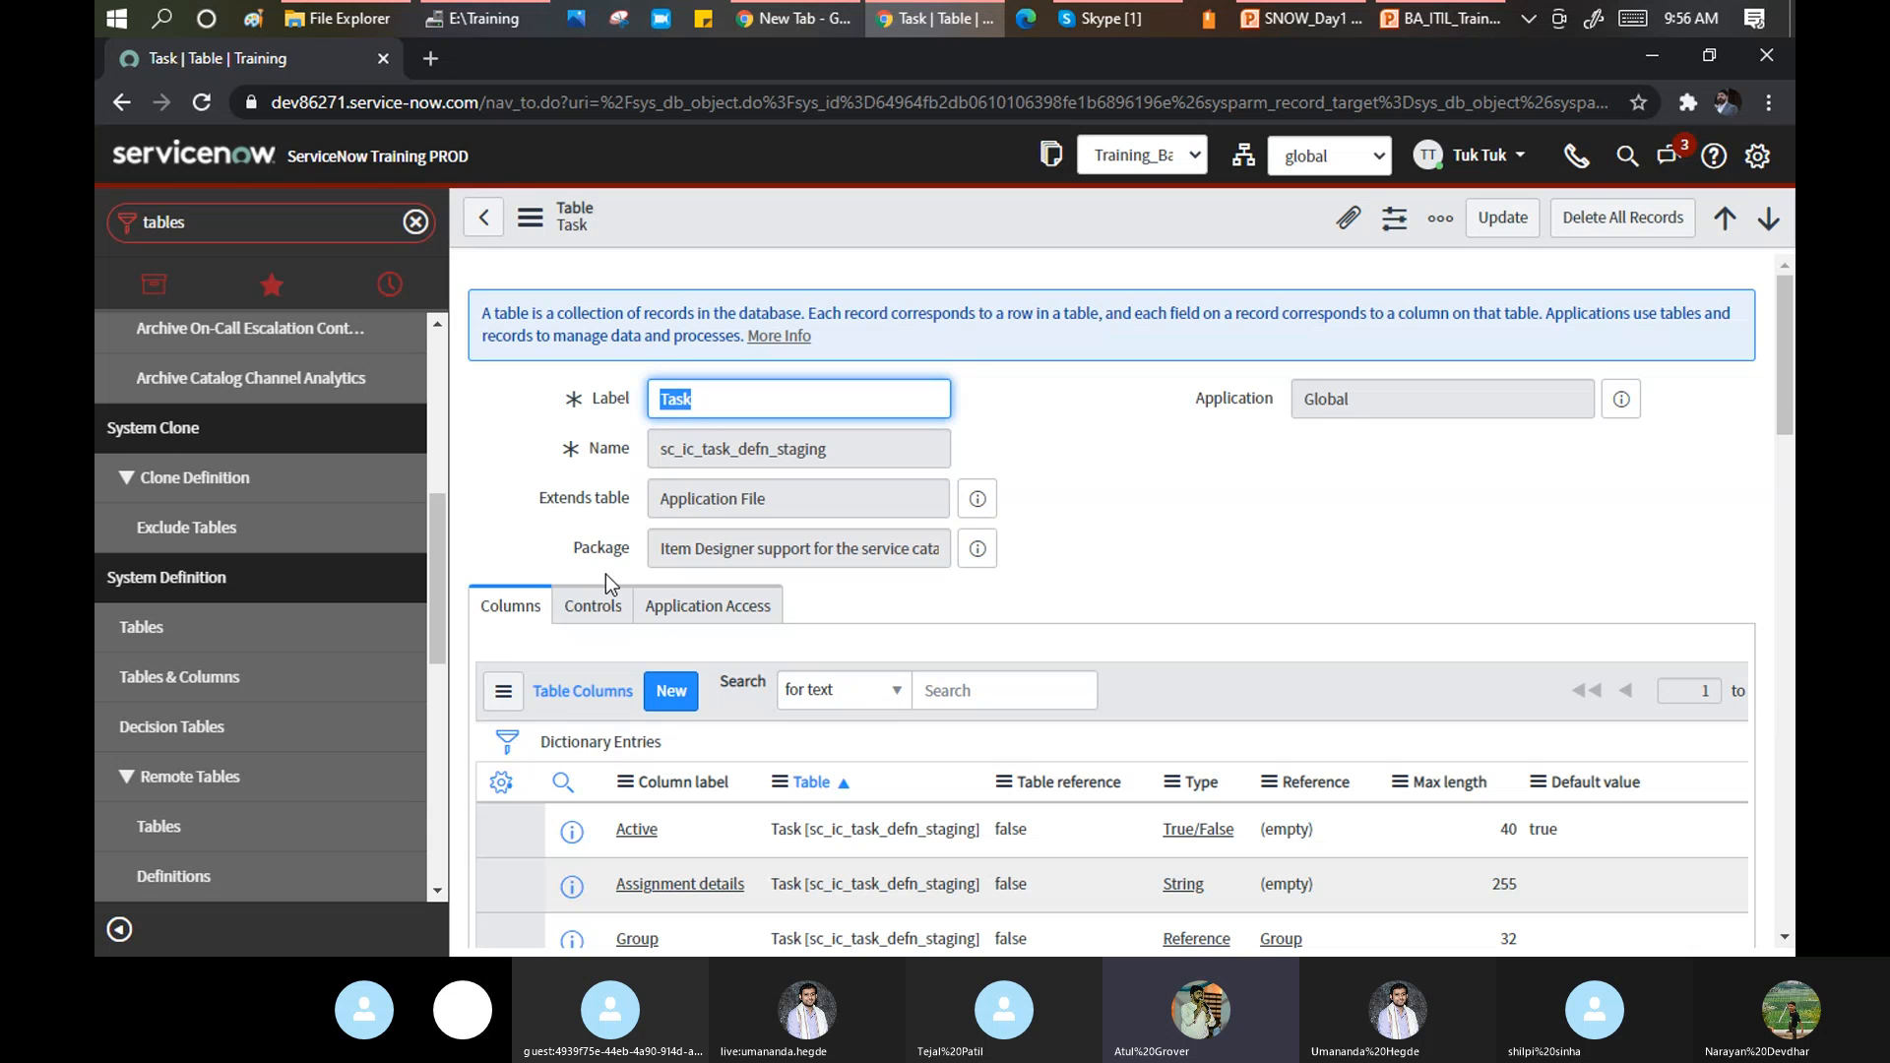
pyautogui.click(727, 407)
pyautogui.moveTo(702, 404); pyautogui.dragTo(650, 403)
# Collapse the navigator, scroll through the 23 staging-table columns, then return to the task-filtered Tables list.
pyautogui.click(121, 930)
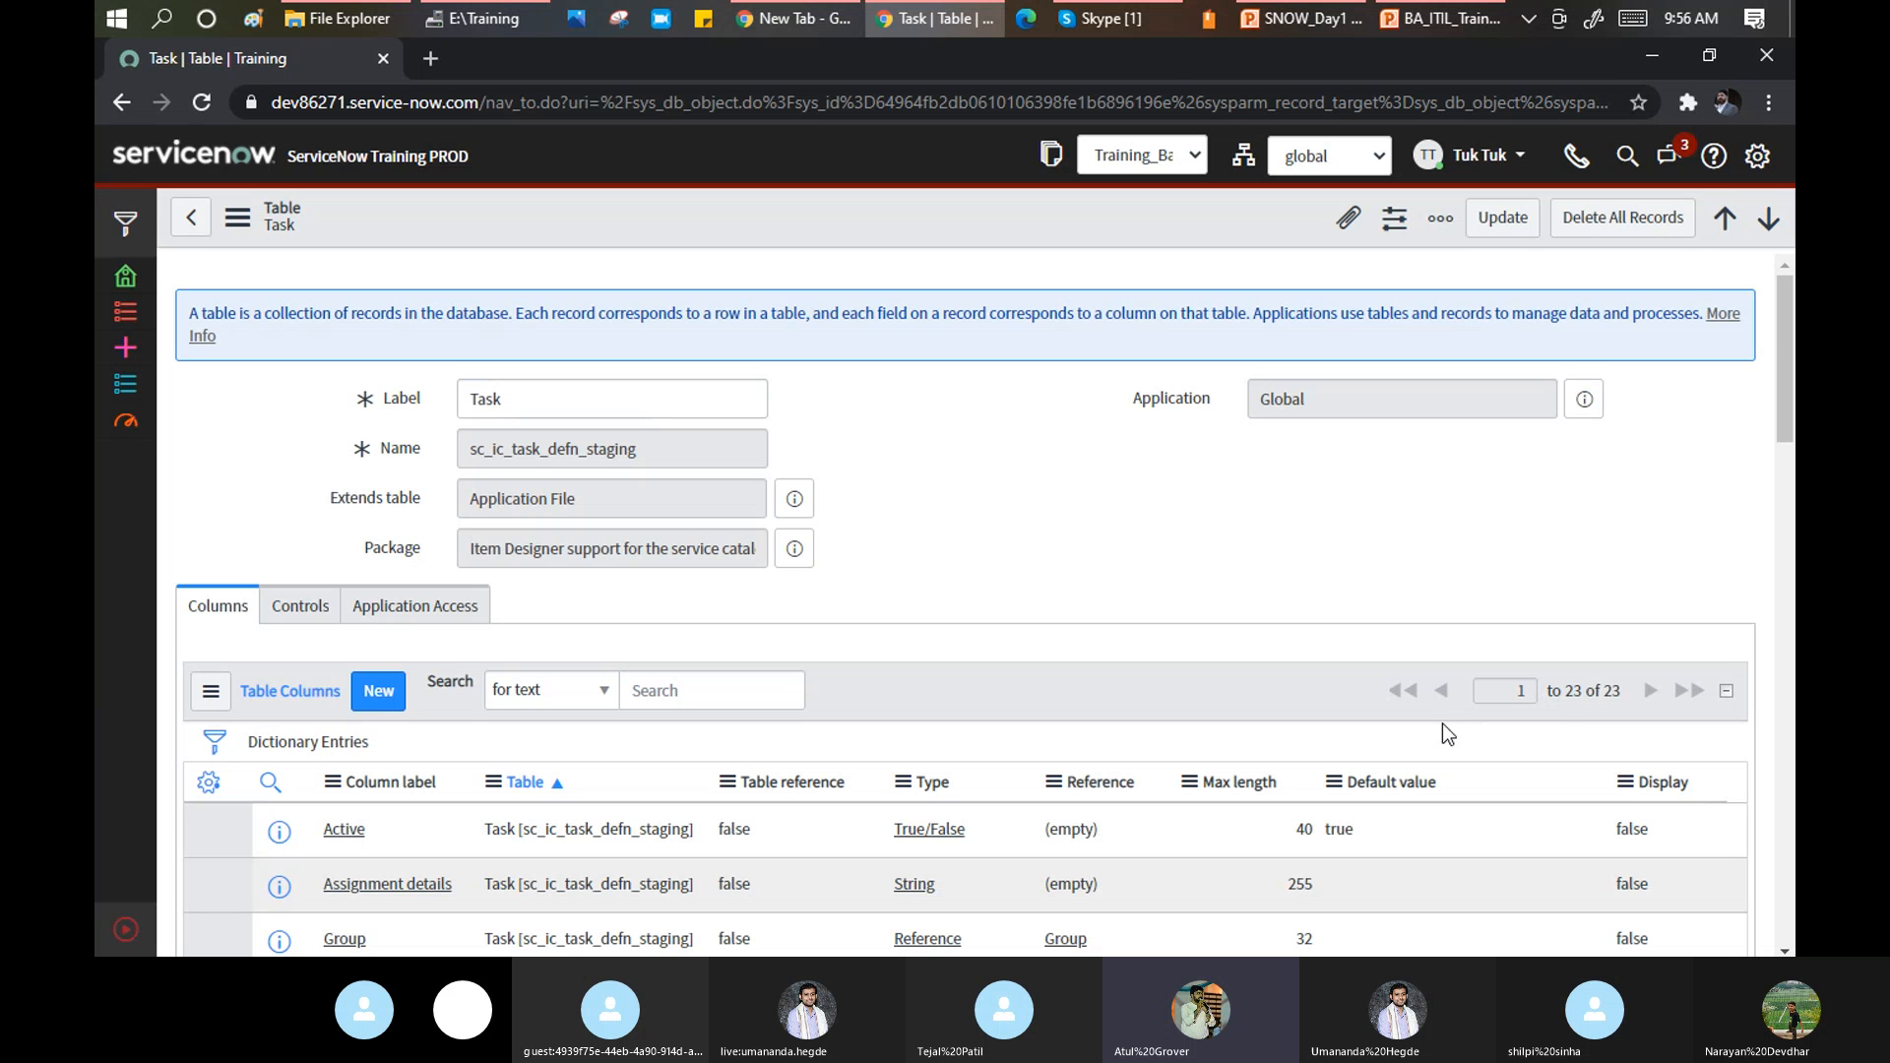
pyautogui.scroll(-4, 1443, 728)
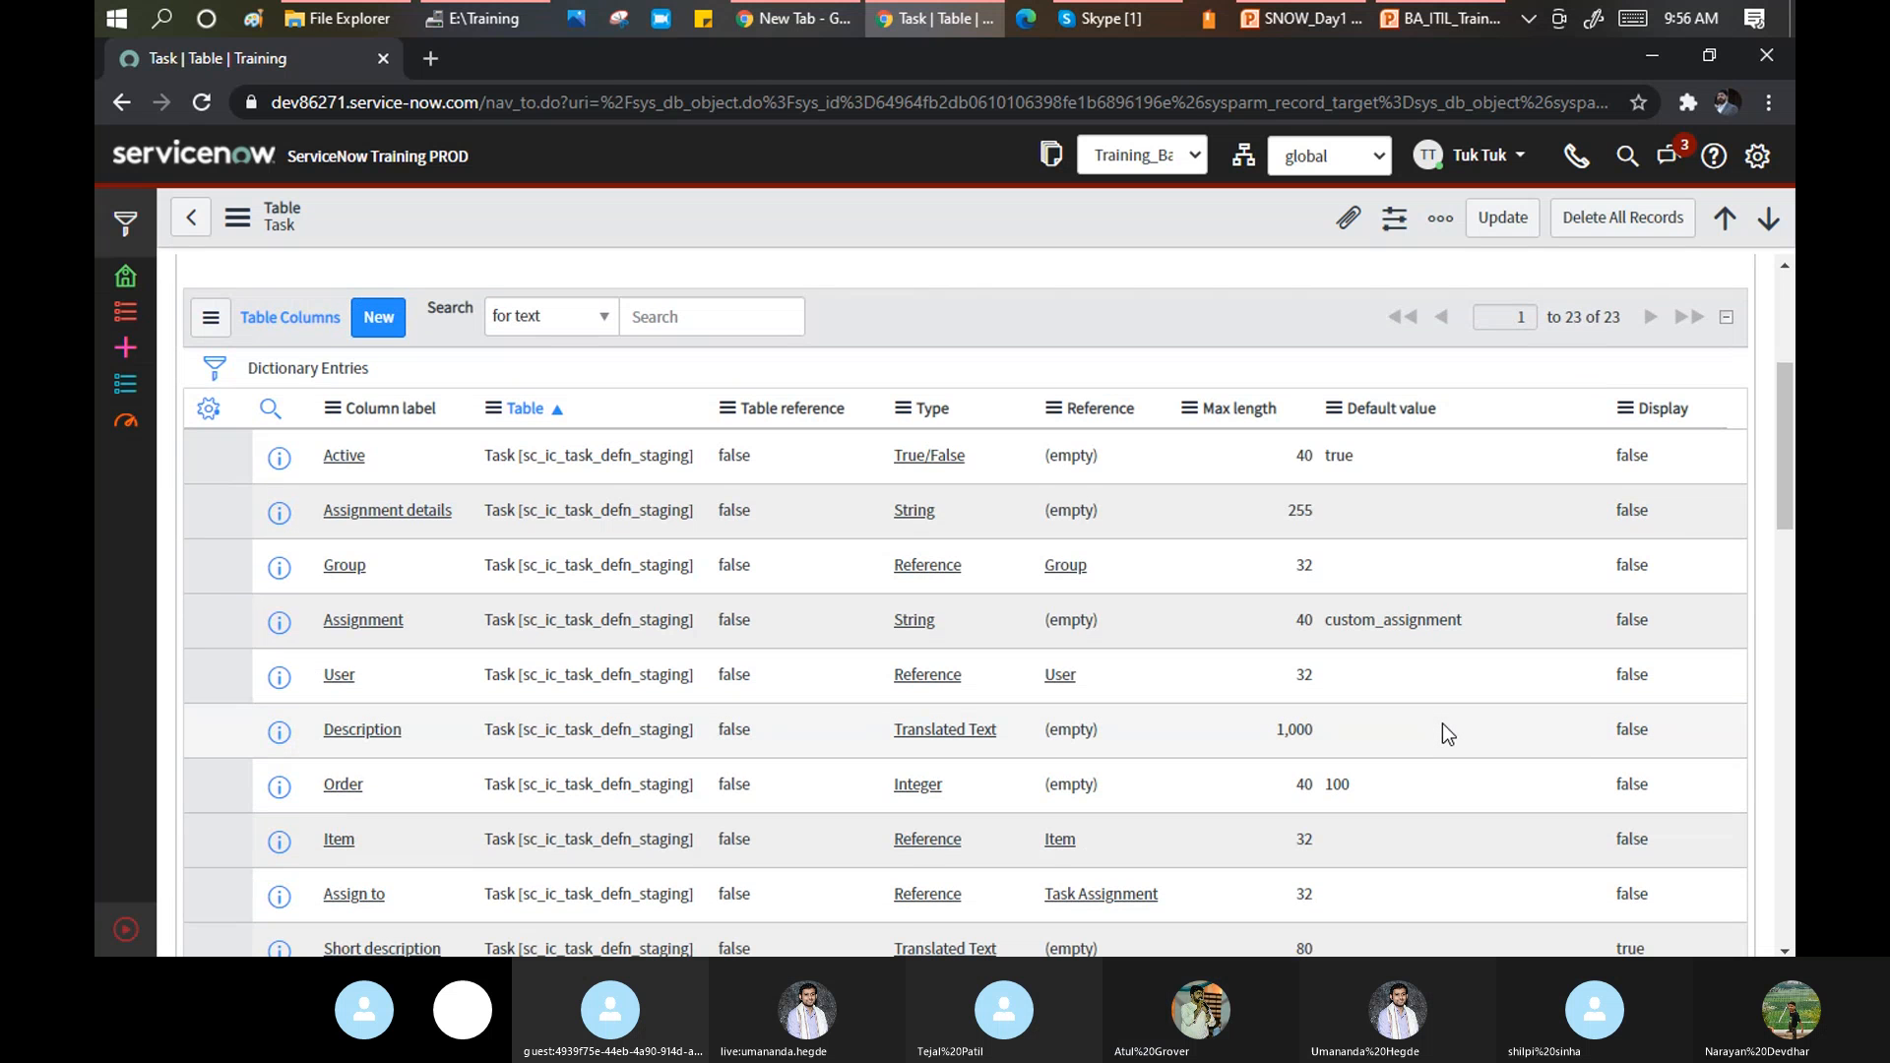
pyautogui.scroll(-8, 1443, 729)
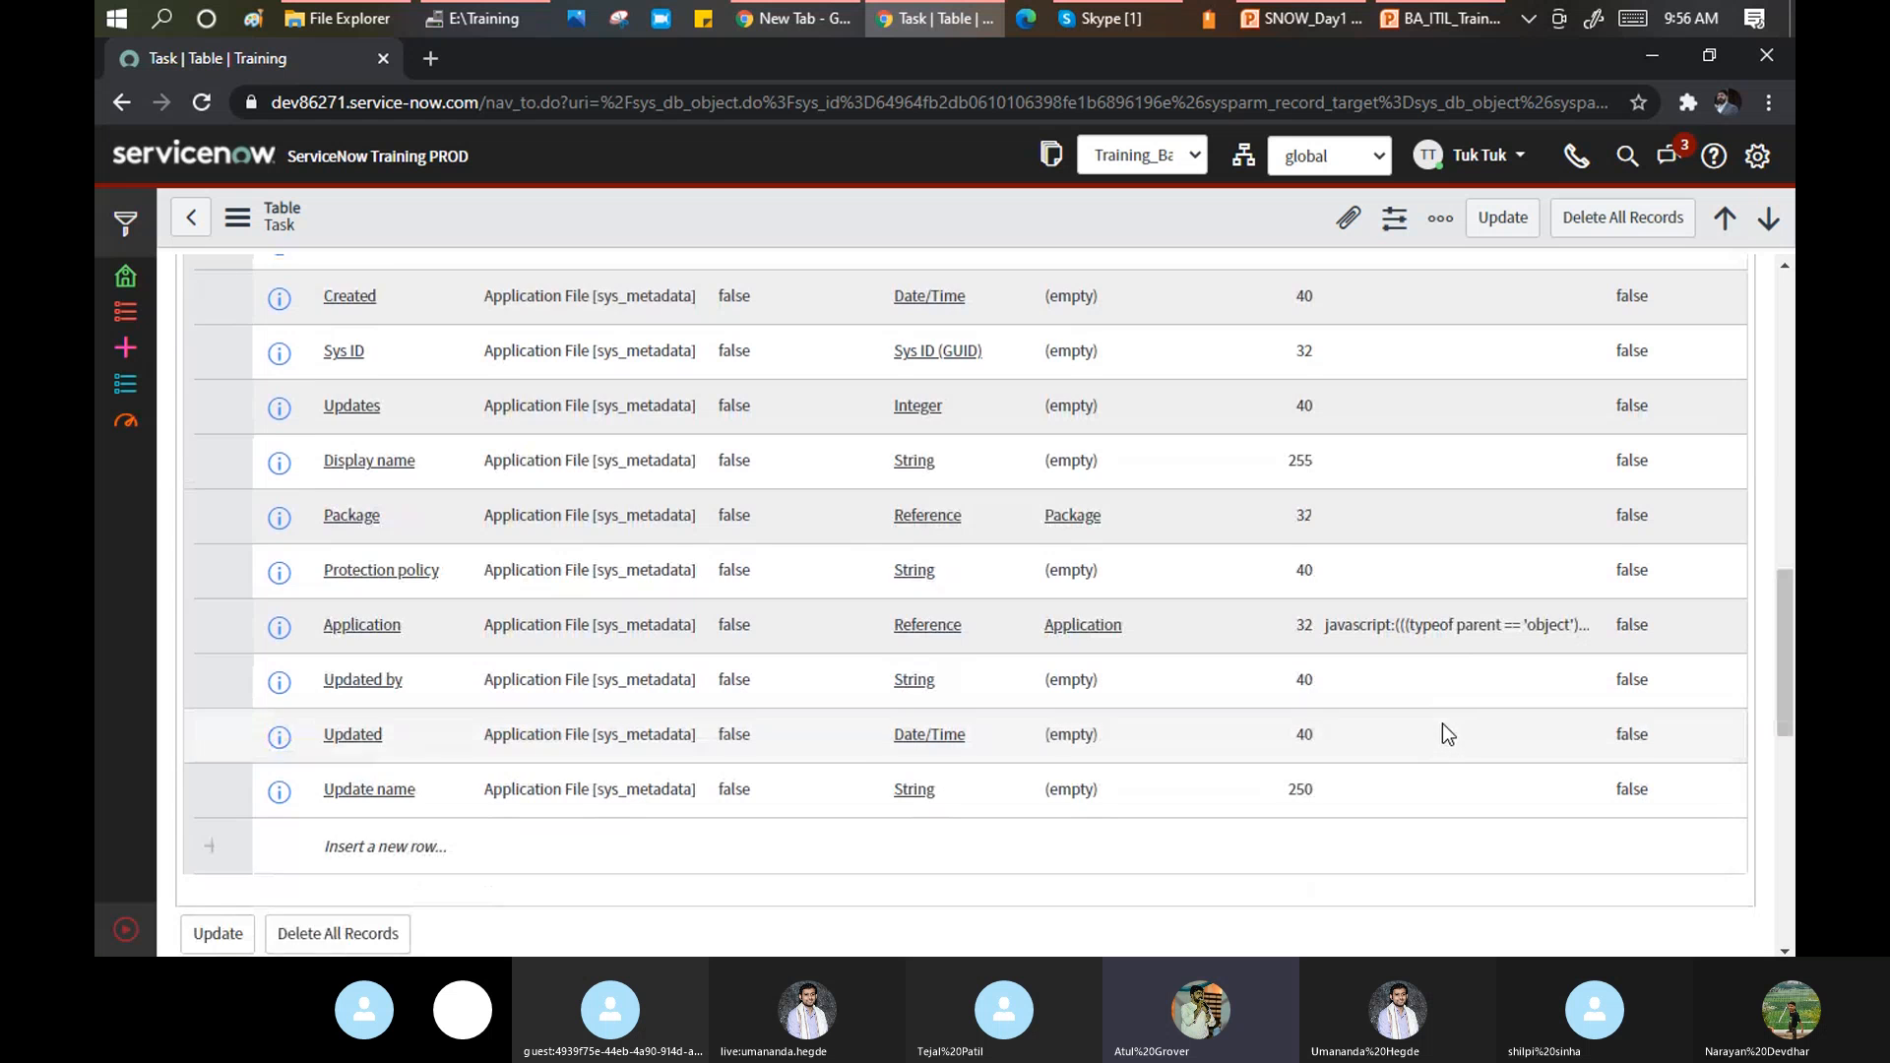
pyautogui.scroll(12, 1443, 725)
pyautogui.scroll(-1, 1443, 725)
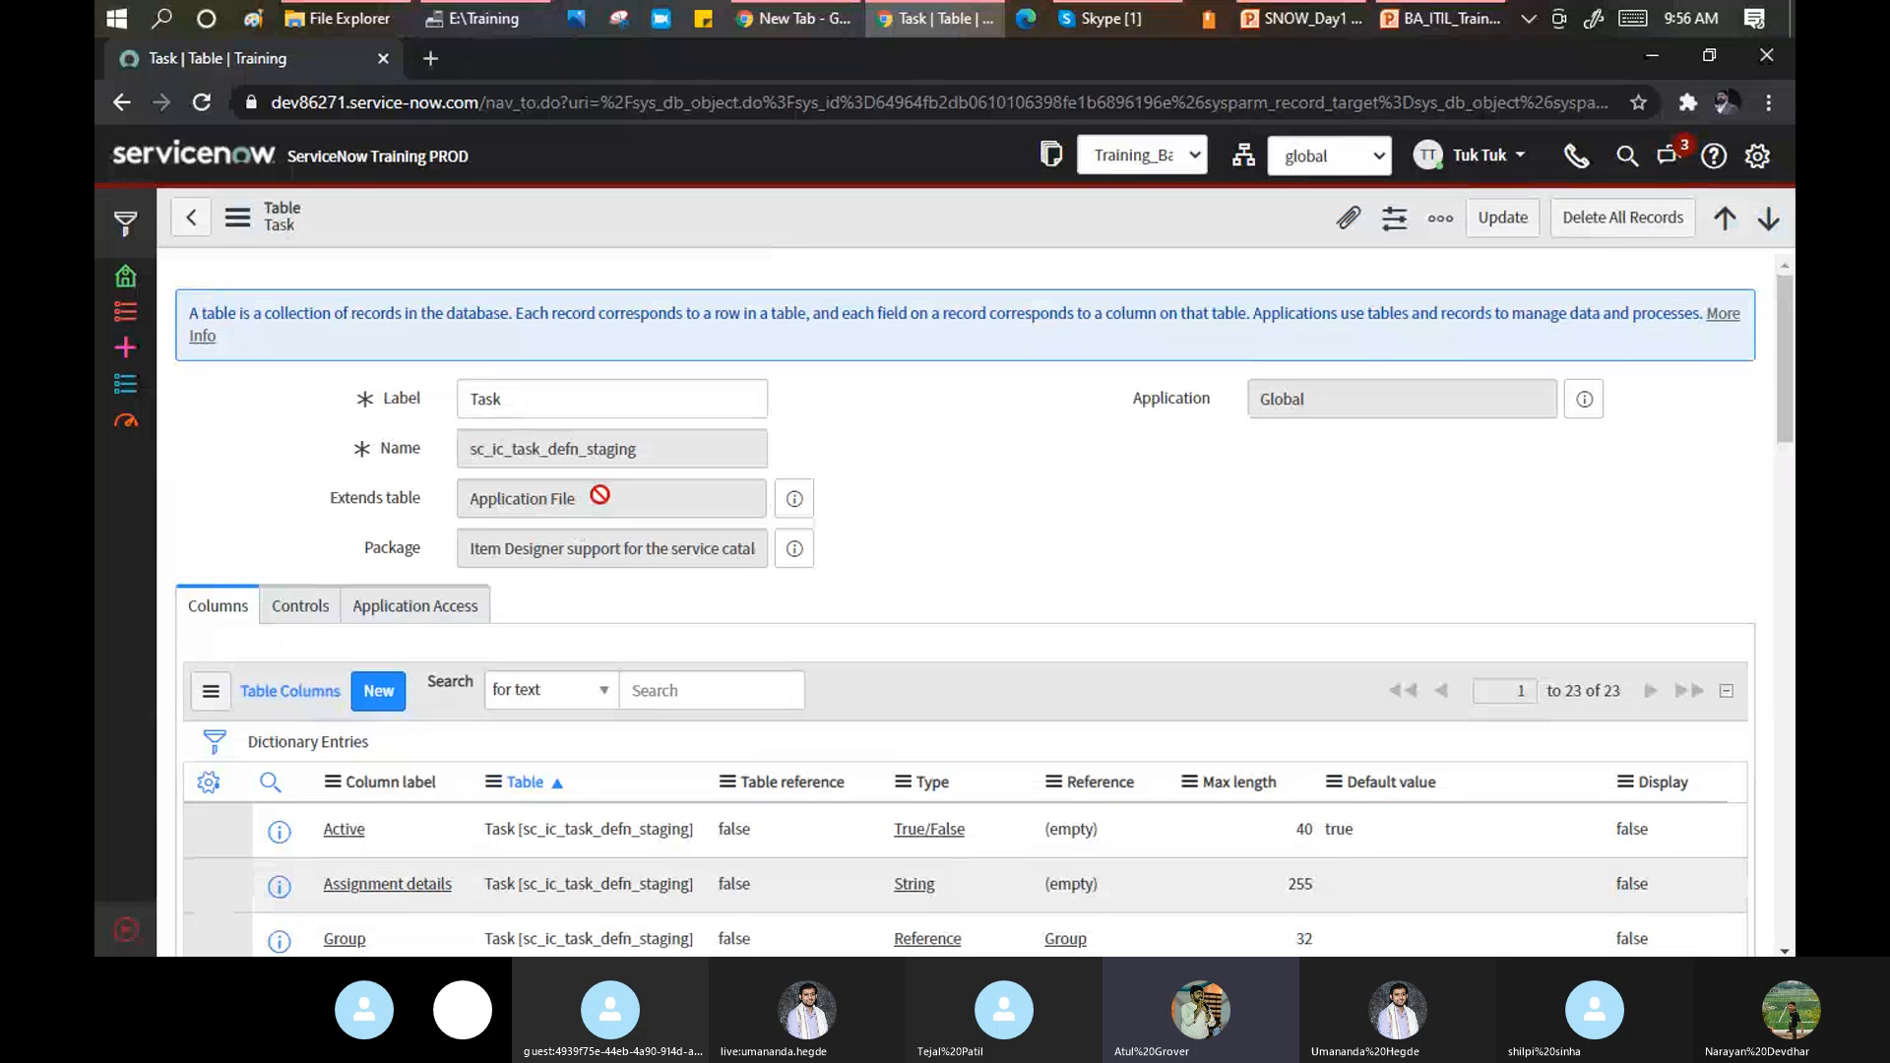
pyautogui.click(415, 389)
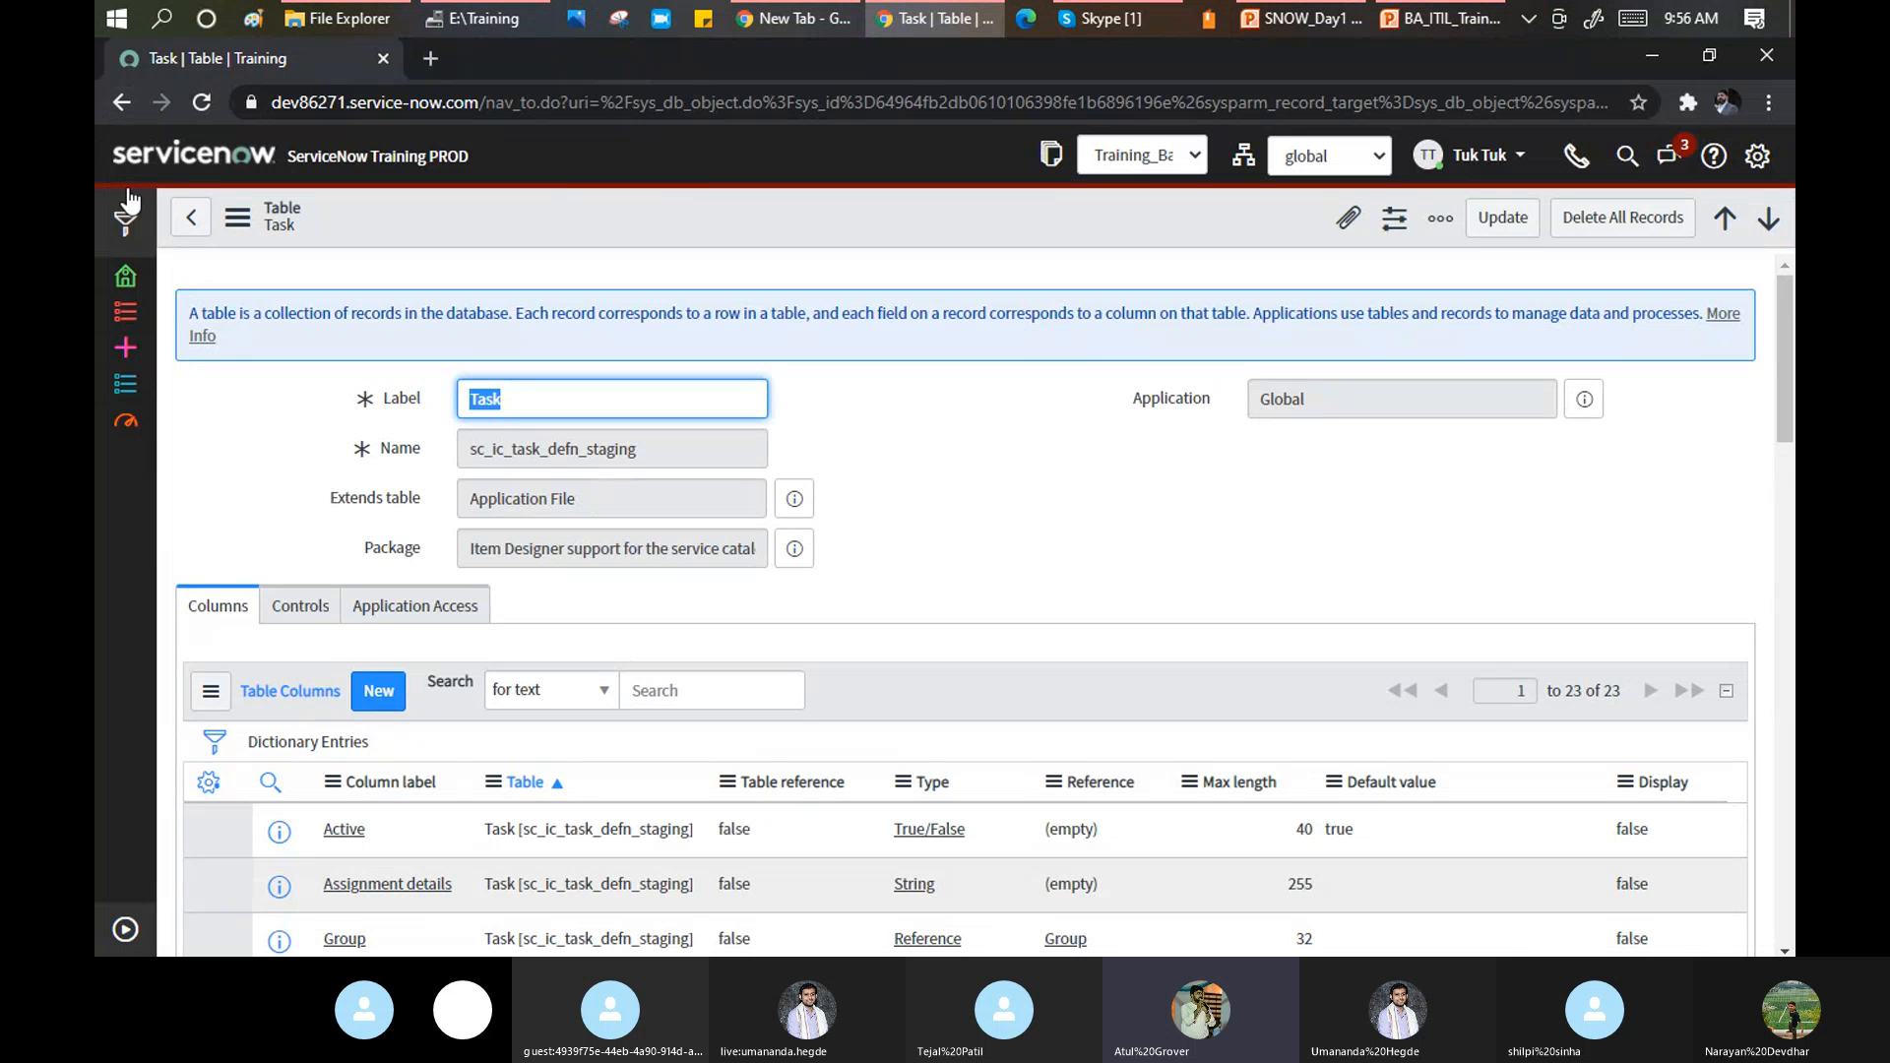
pyautogui.click(104, 92)
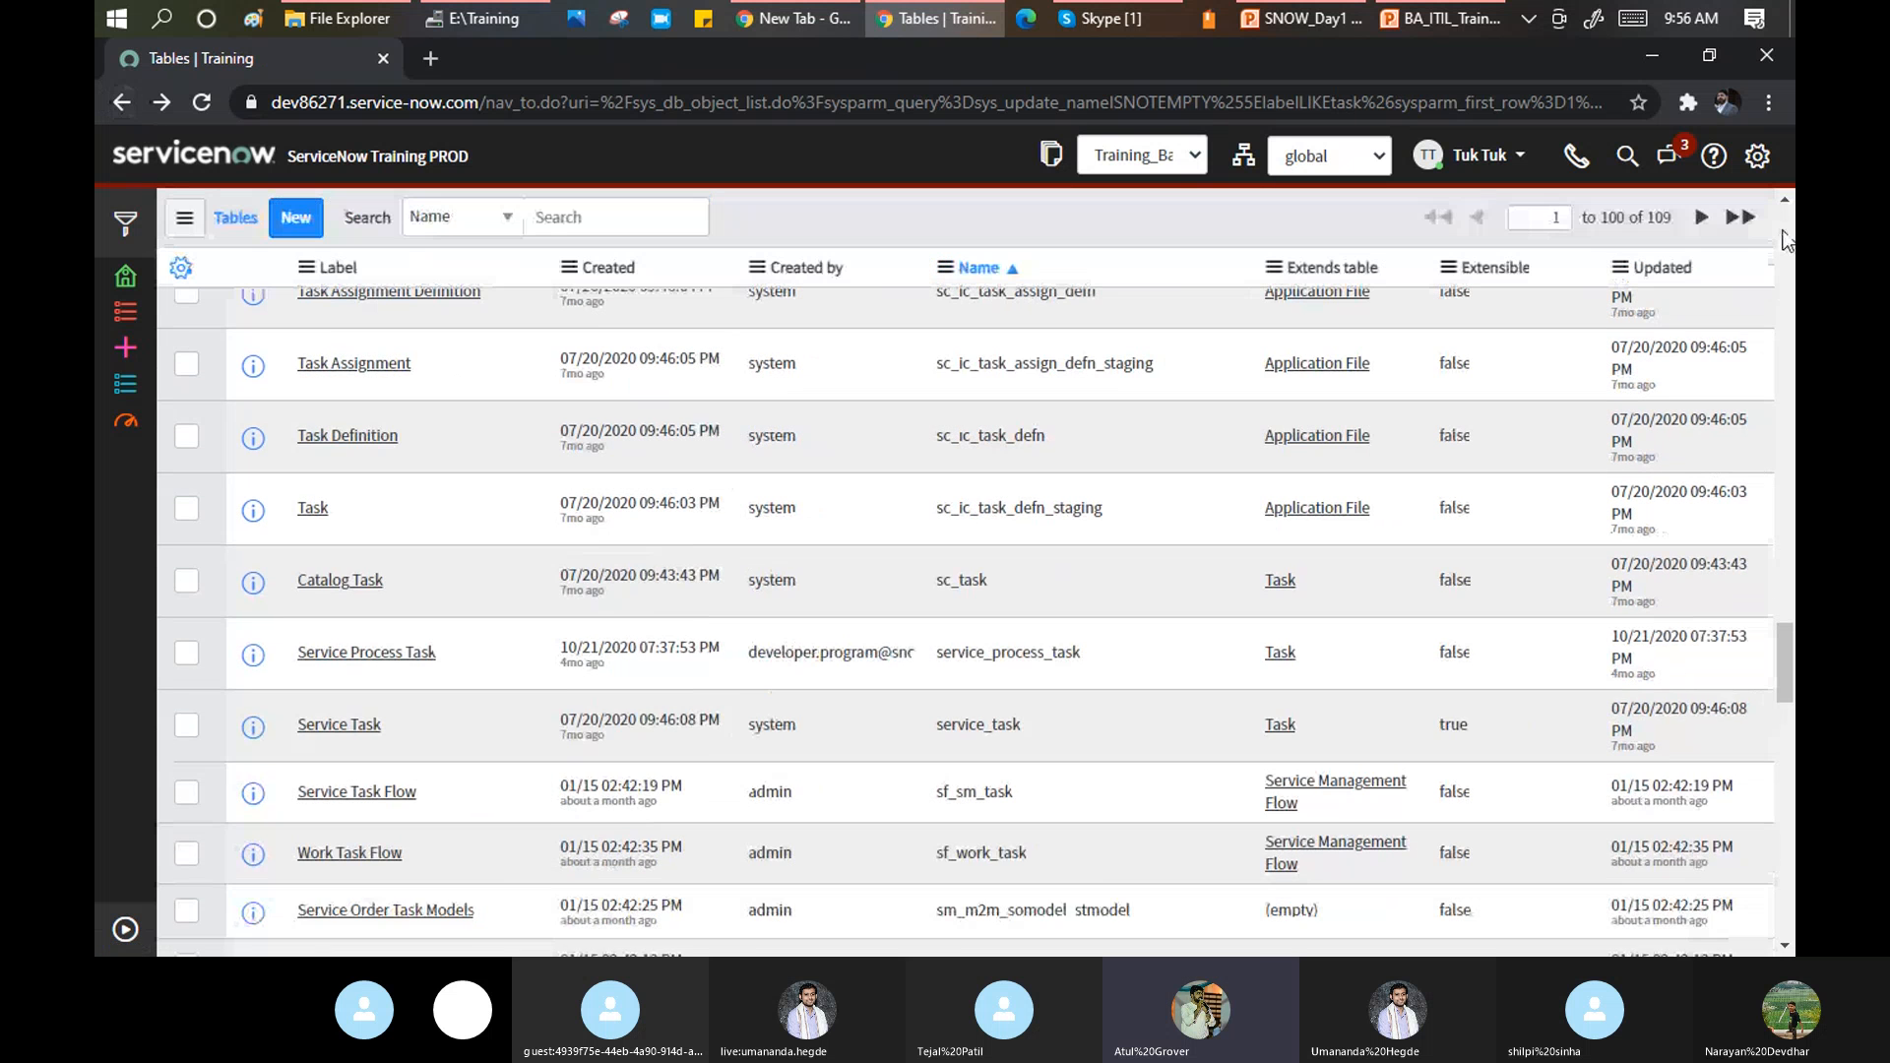
# Change the Label filter from *task to *incident, showing Incident, Incident Fact Table, Incident Task and Service Management Incidentals.
pyautogui.click(1786, 241)
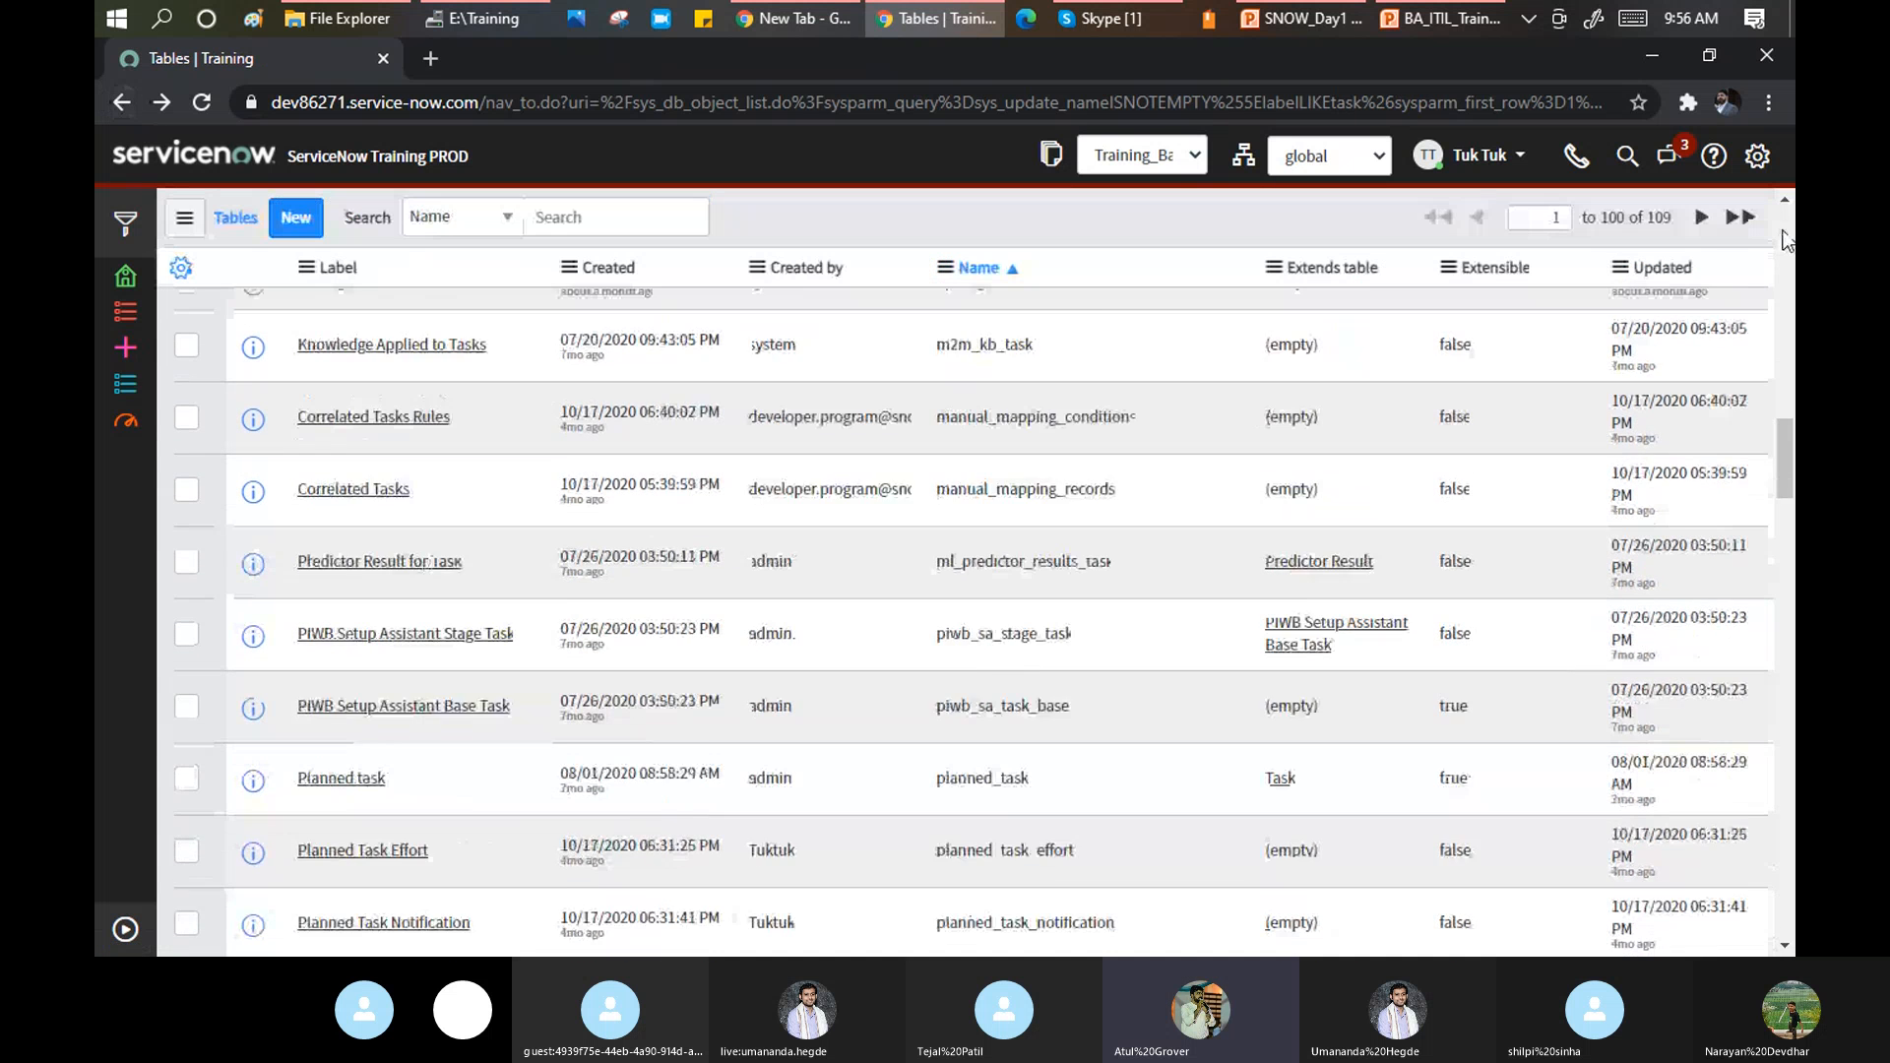
pyautogui.scroll(4, 469, 475)
pyautogui.scroll(3, 472, 486)
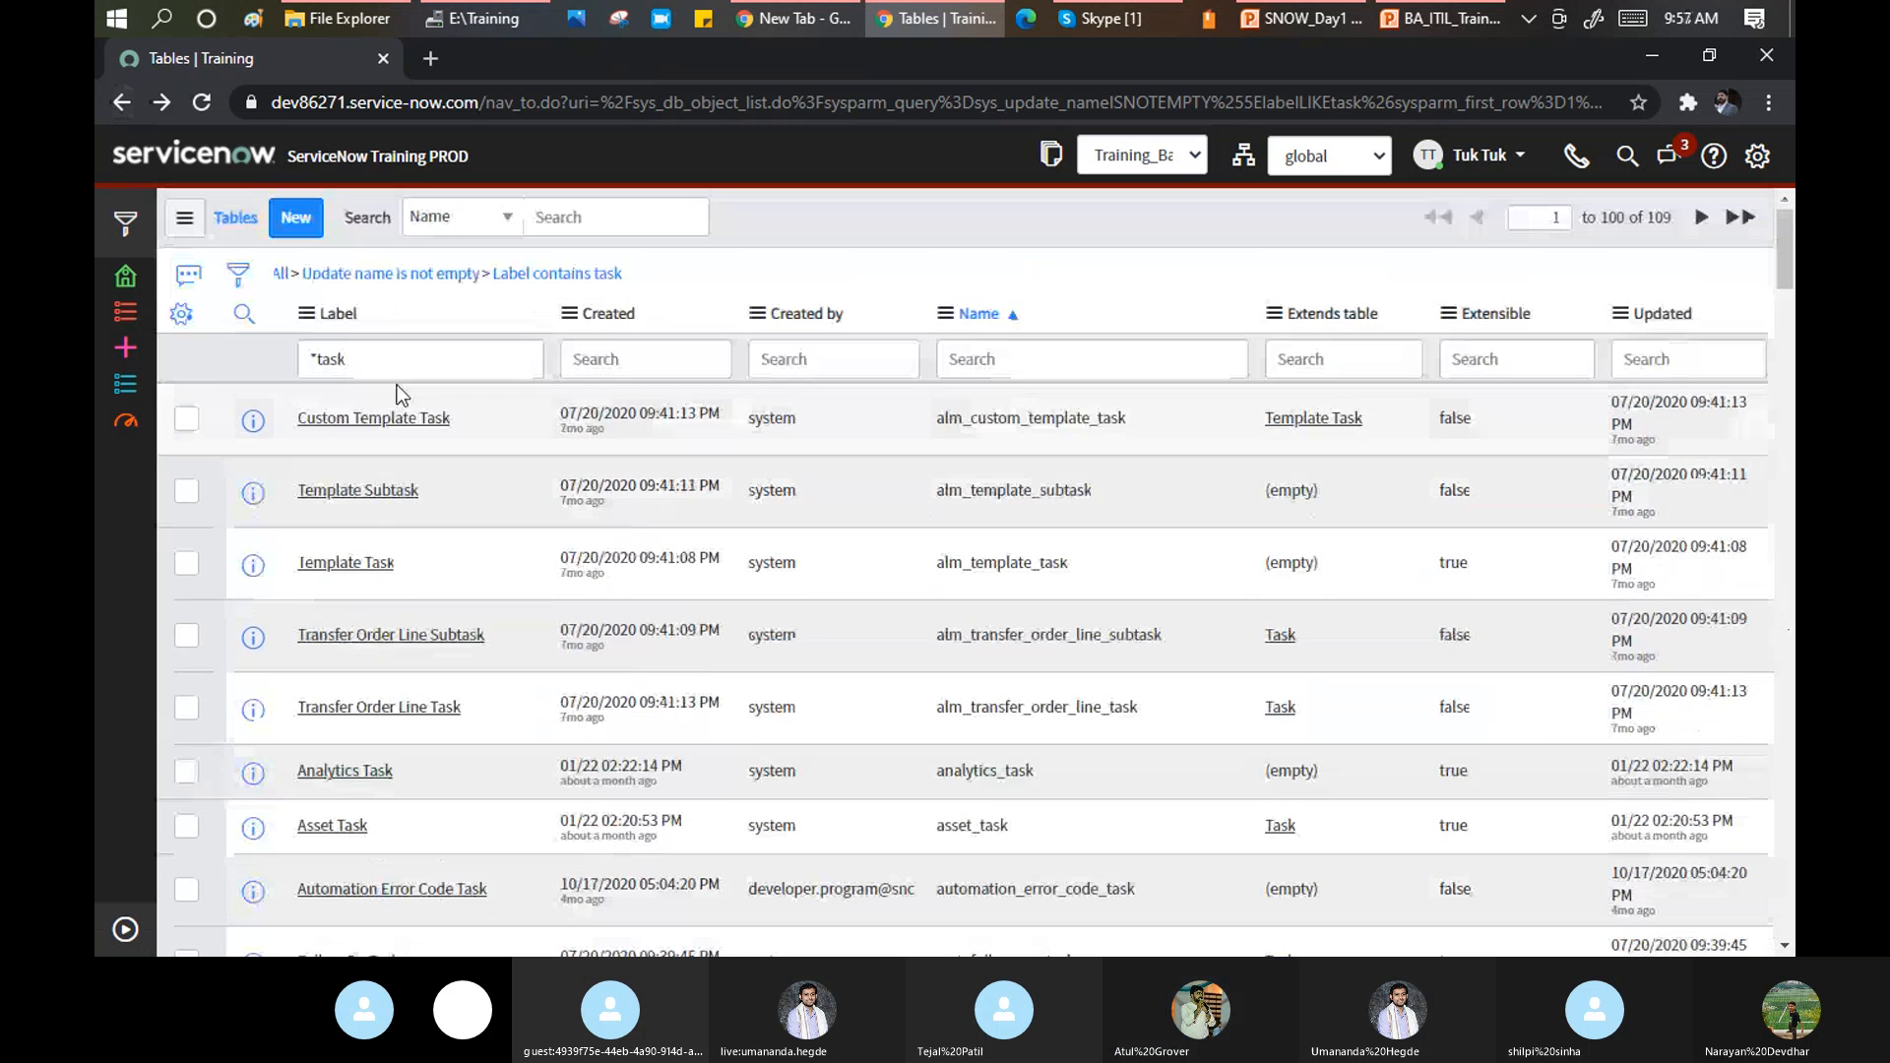
pyautogui.click(392, 372)
pyautogui.press('BackSpace')
pyautogui.press('BackSpace')
pyautogui.press('BackSpace')
pyautogui.press('BackSpace')
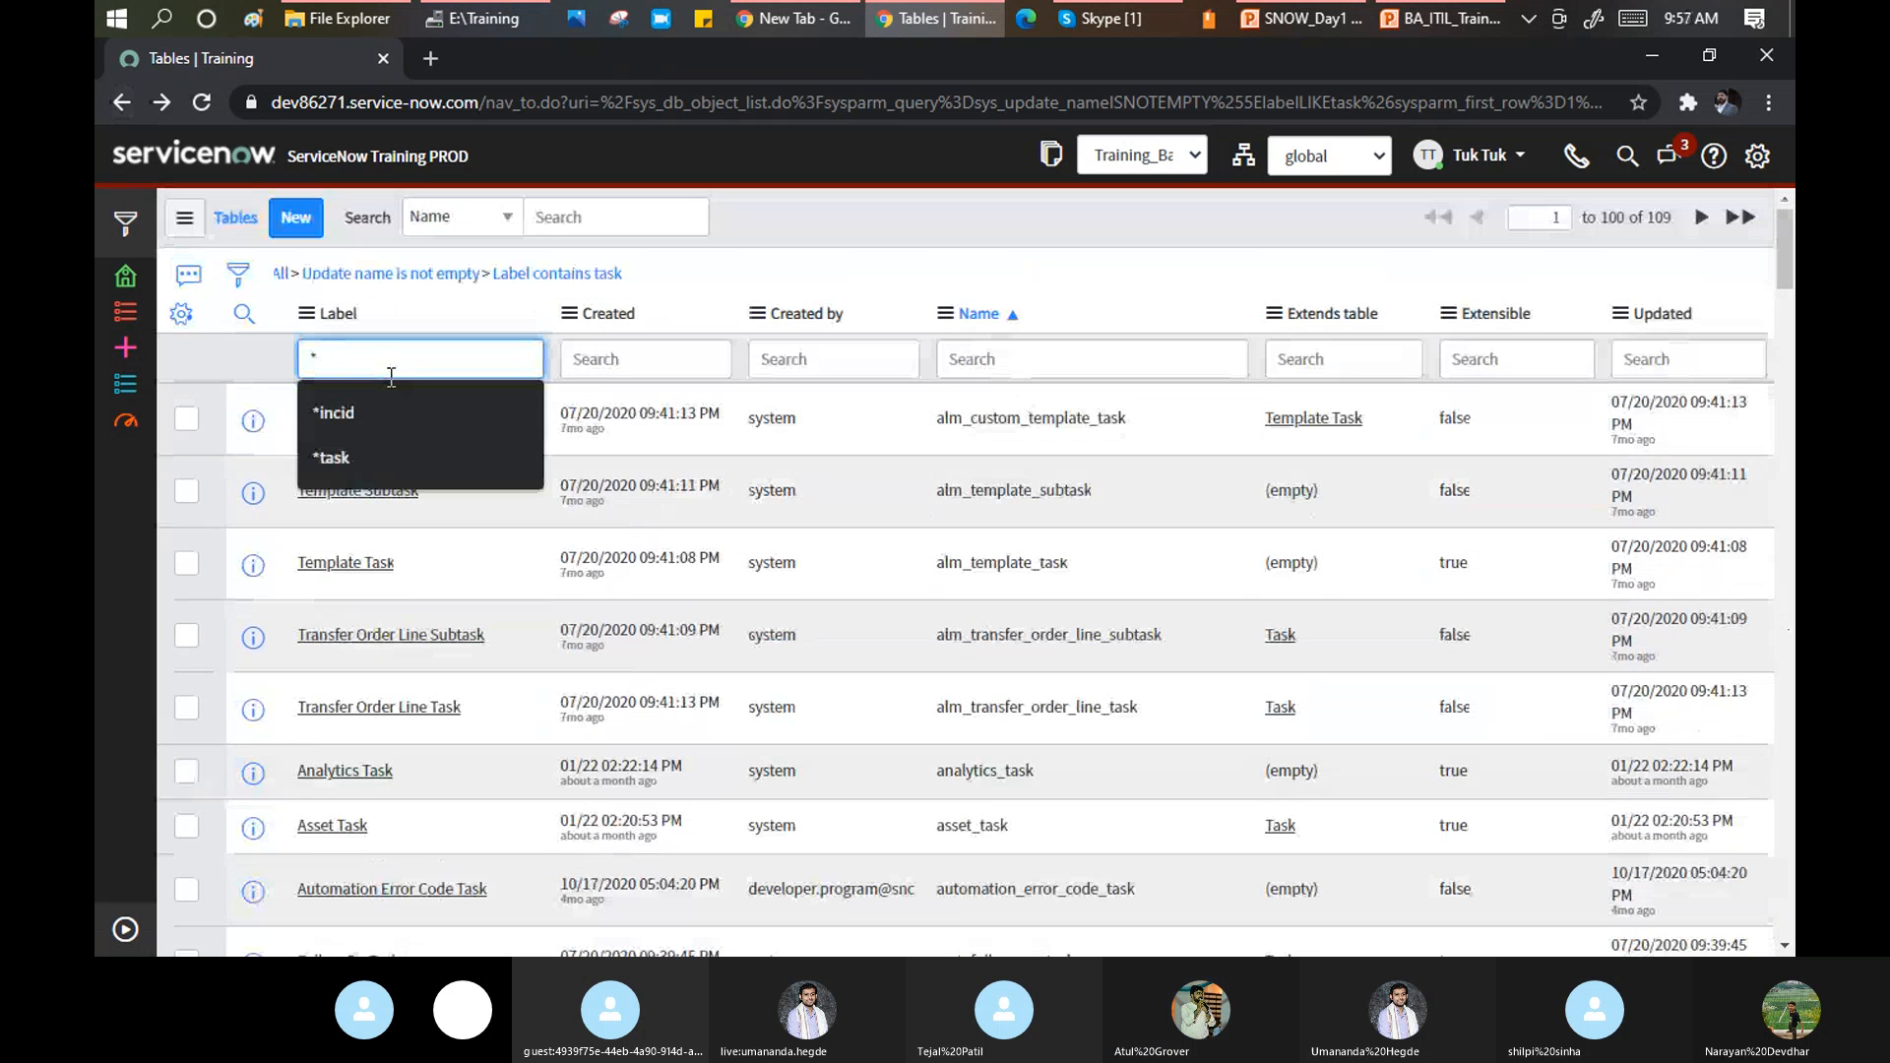
pyautogui.write('incident')
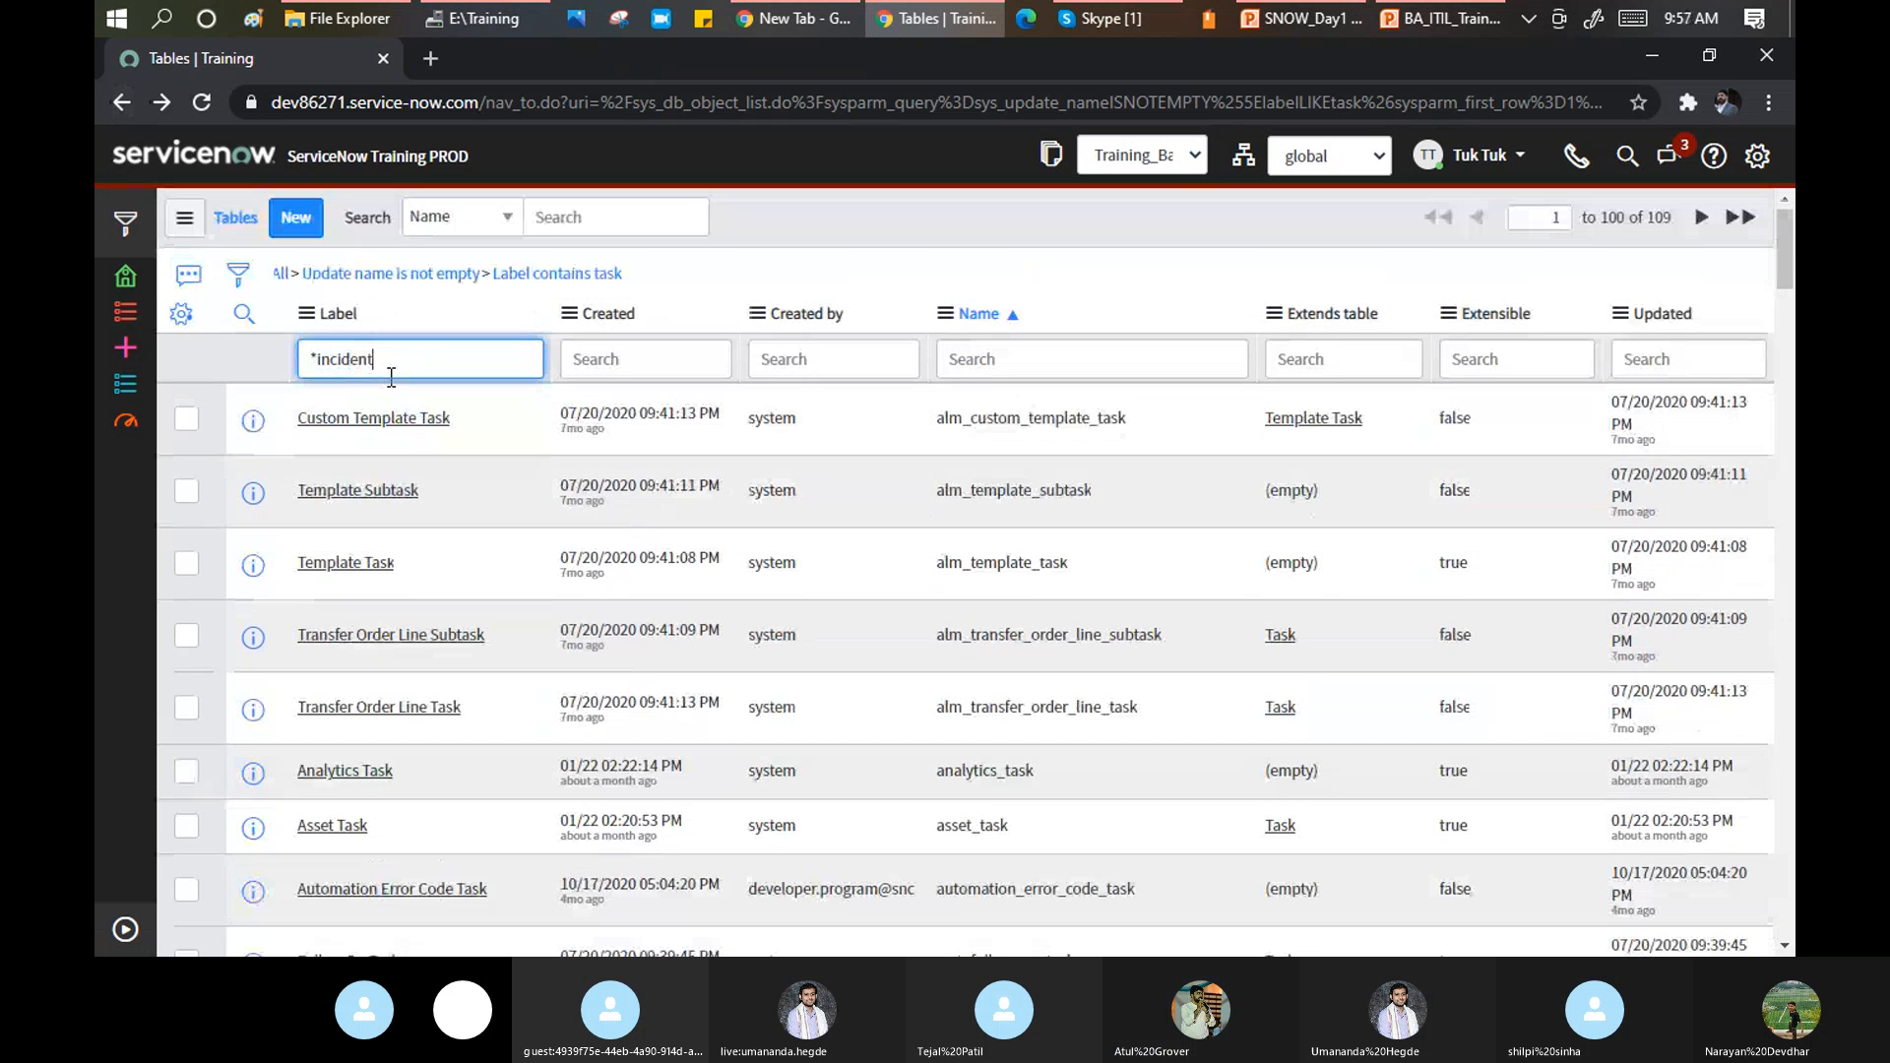
pyautogui.press('Return')
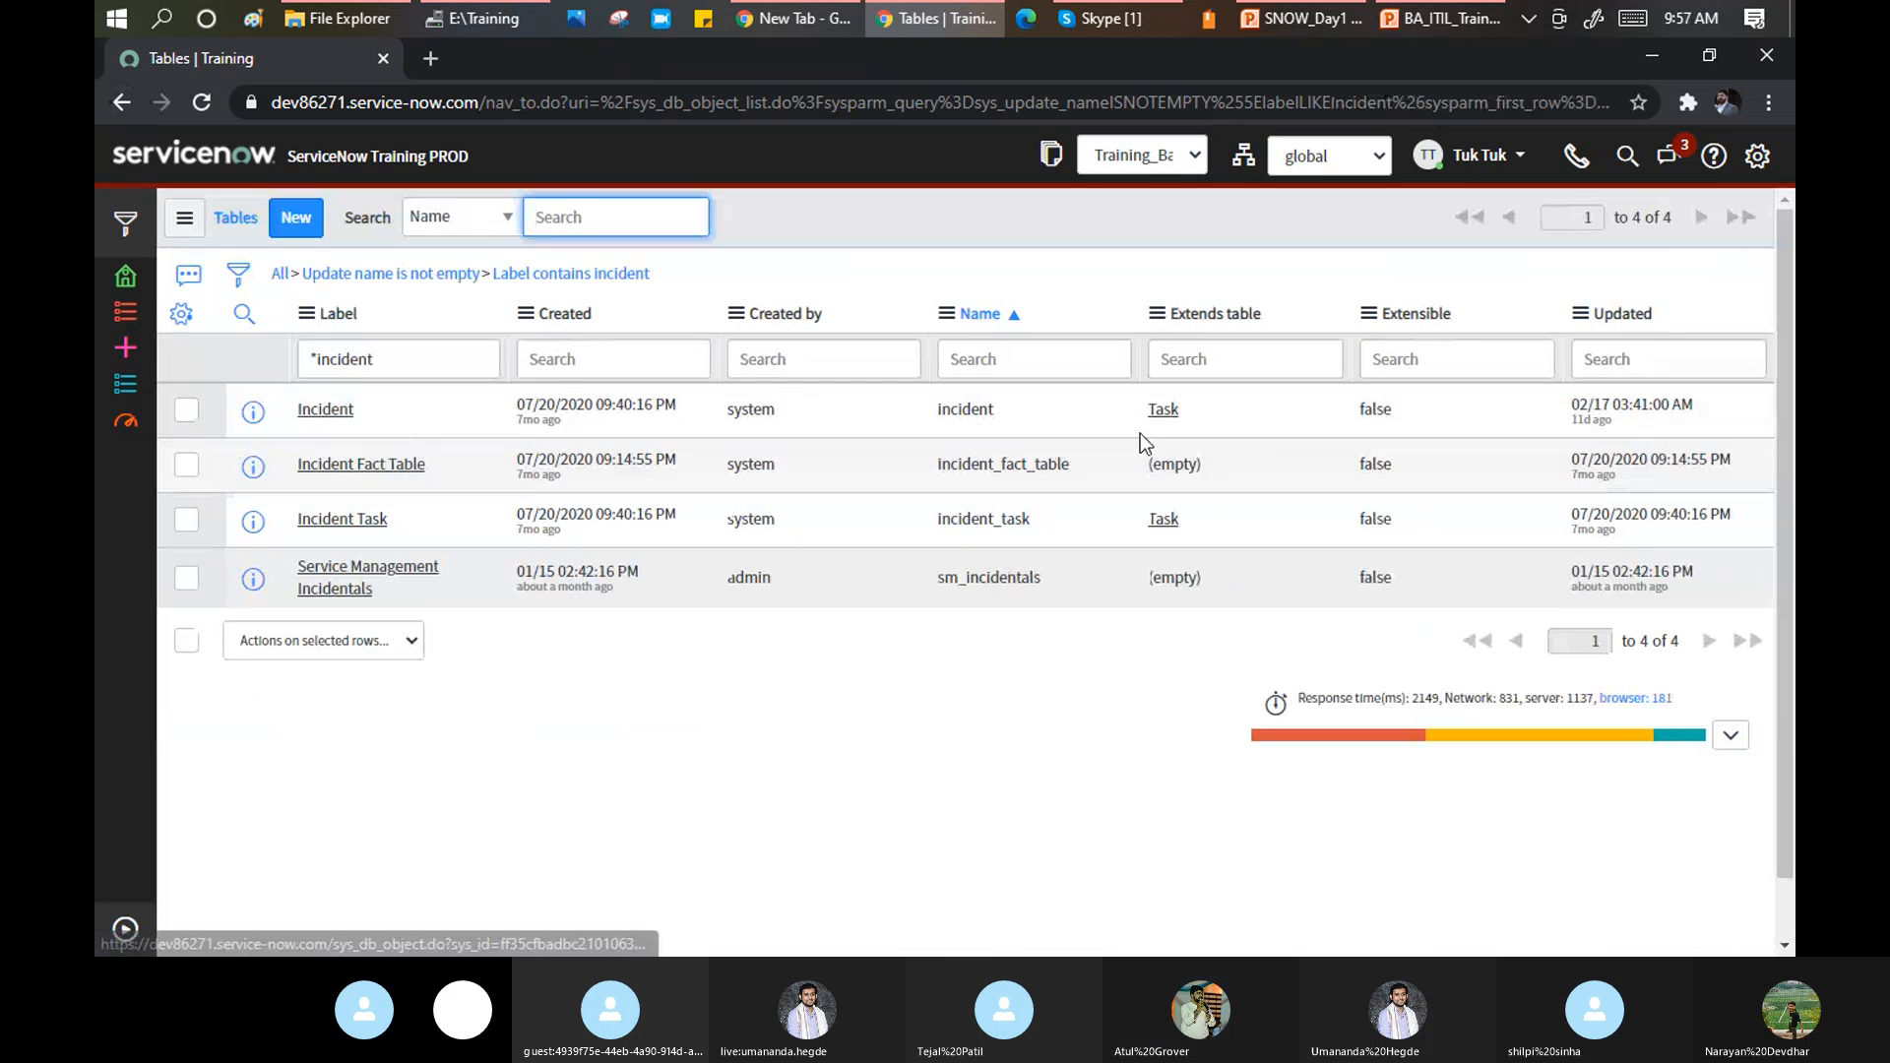
# Open Incident's parent table 'task' in a new tab and highlight its Label value 'Task'.
pyautogui.rightClick(1168, 415)
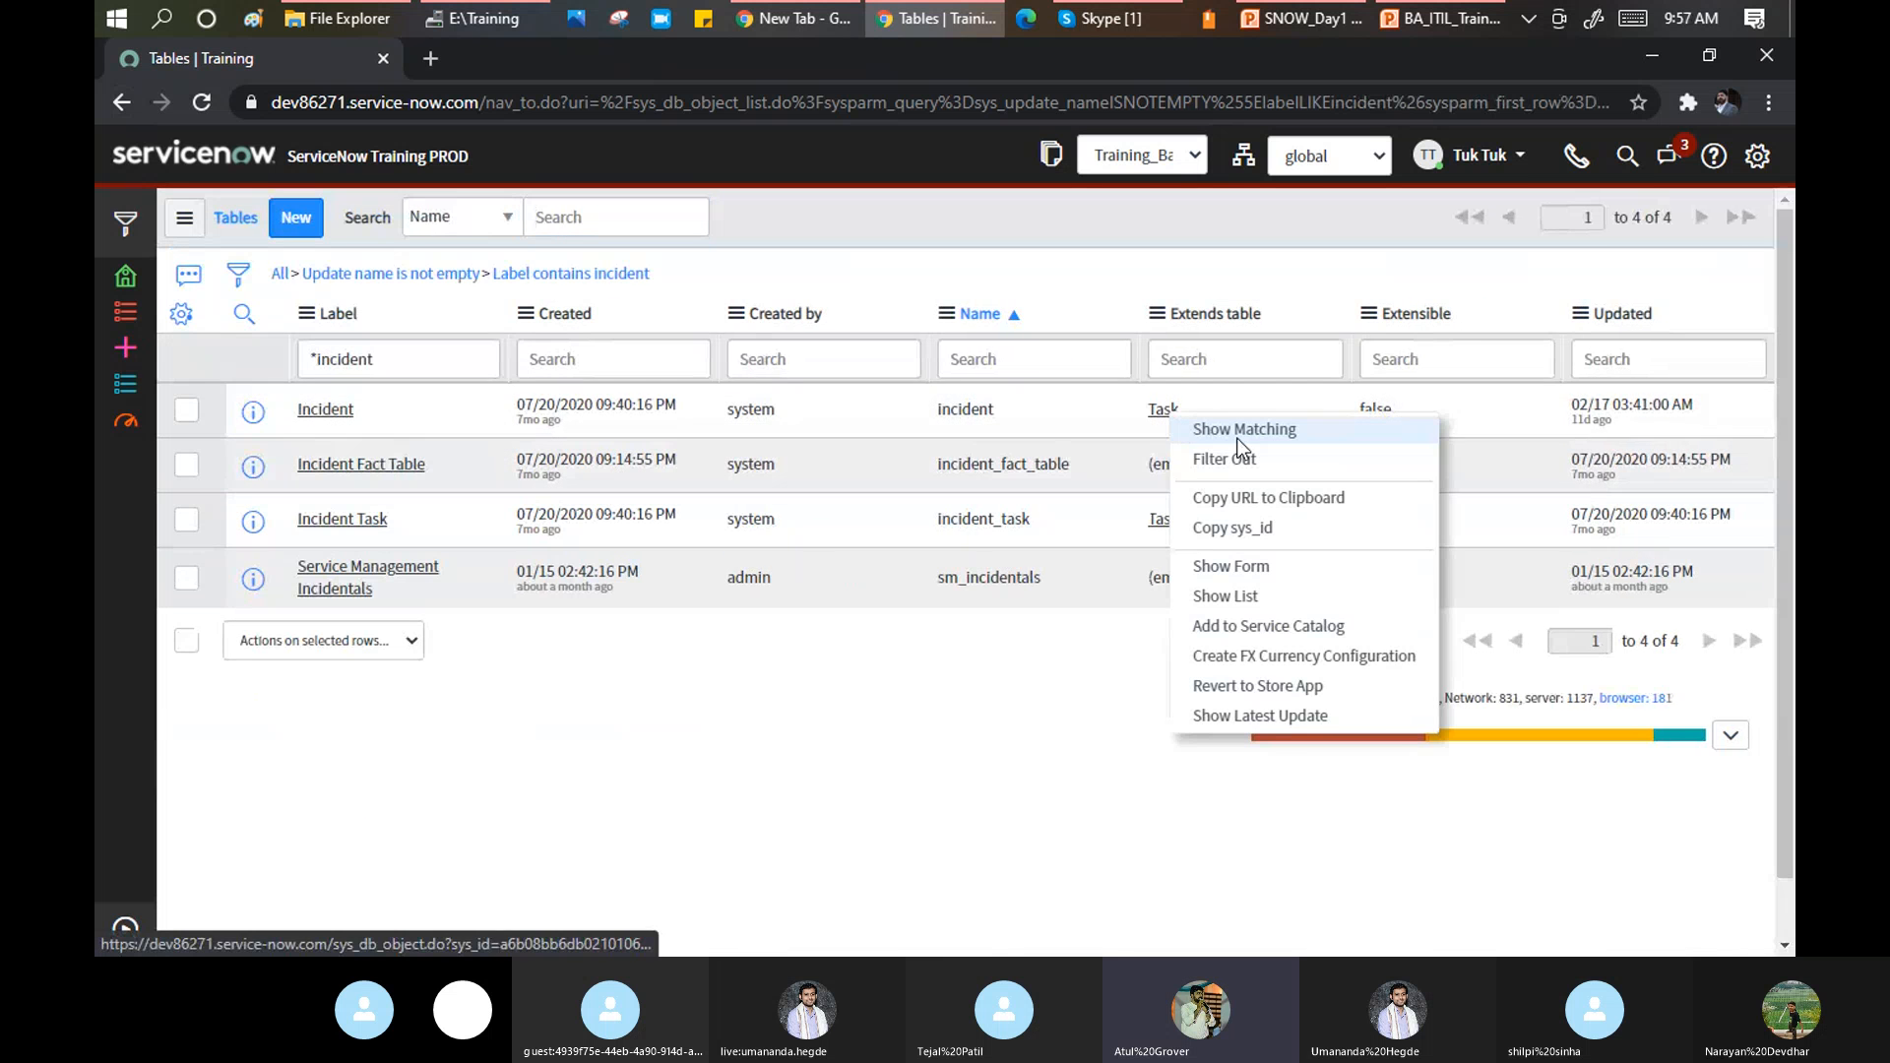
pyautogui.middleClick(1161, 416)
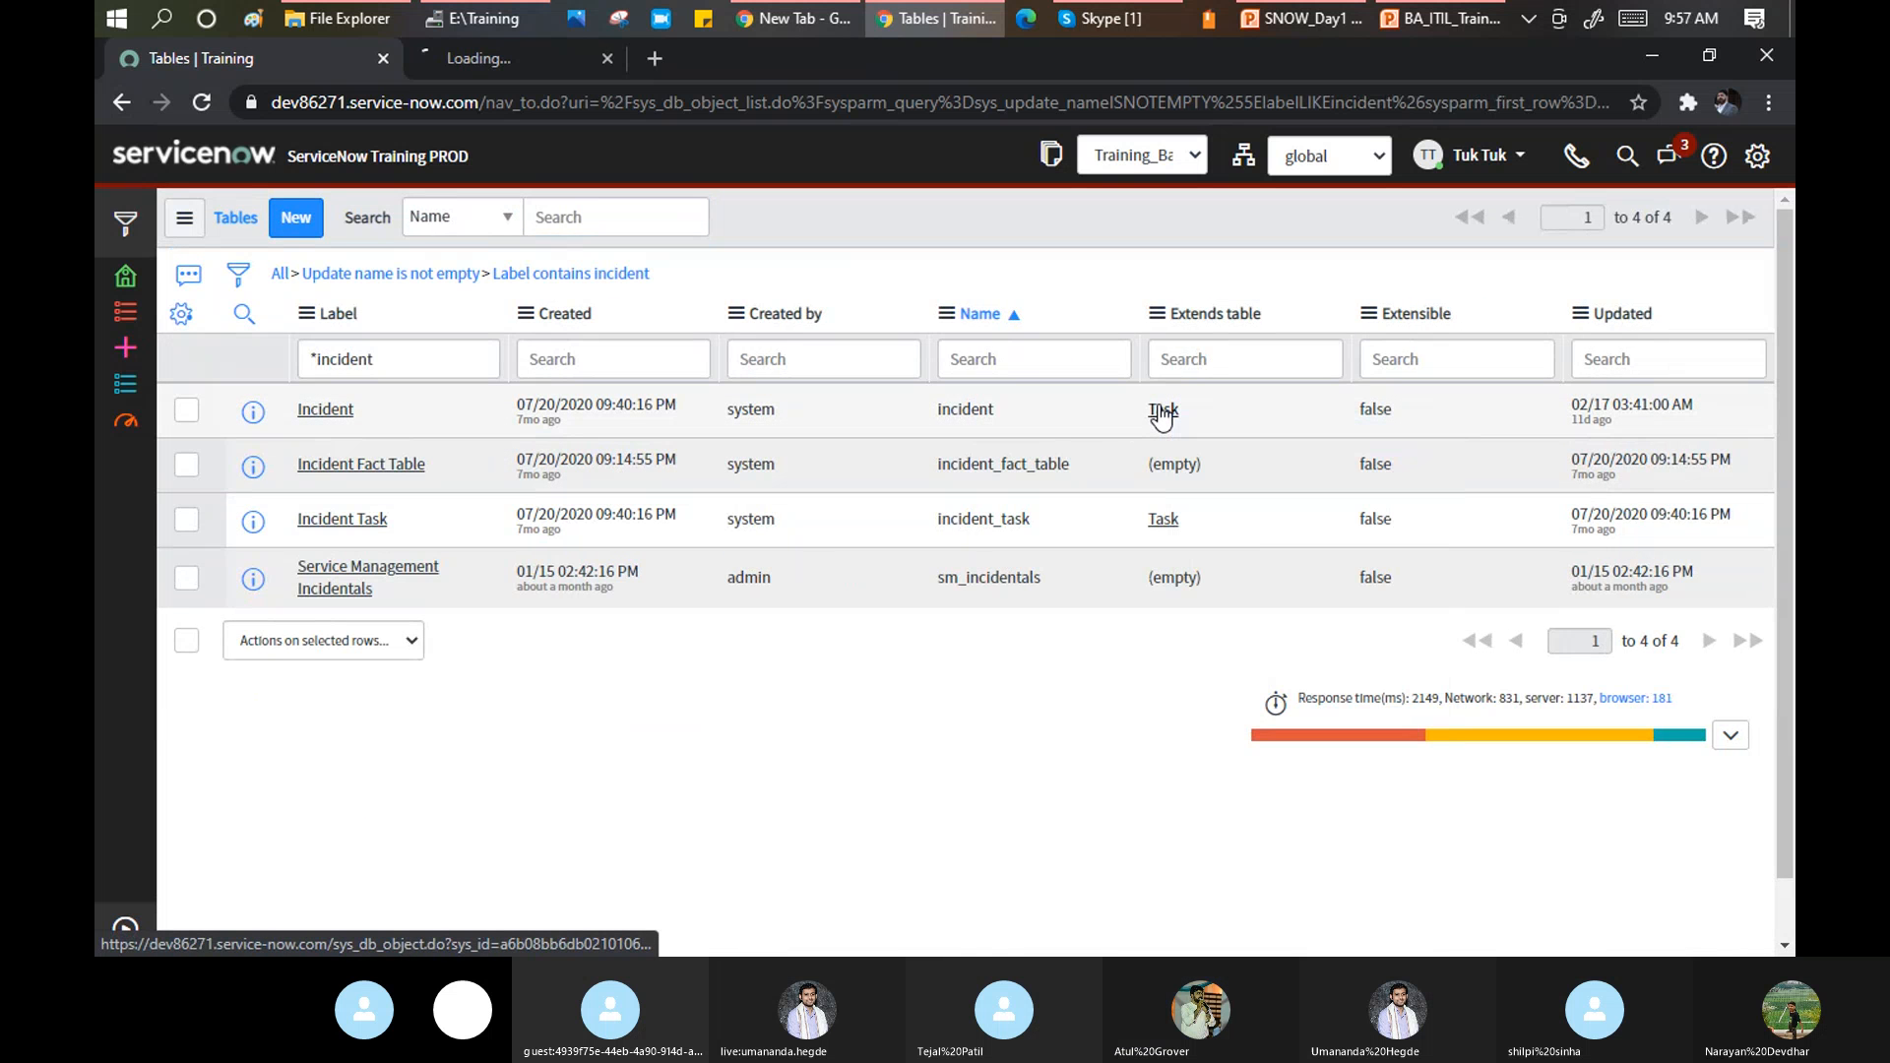
pyautogui.click(484, 61)
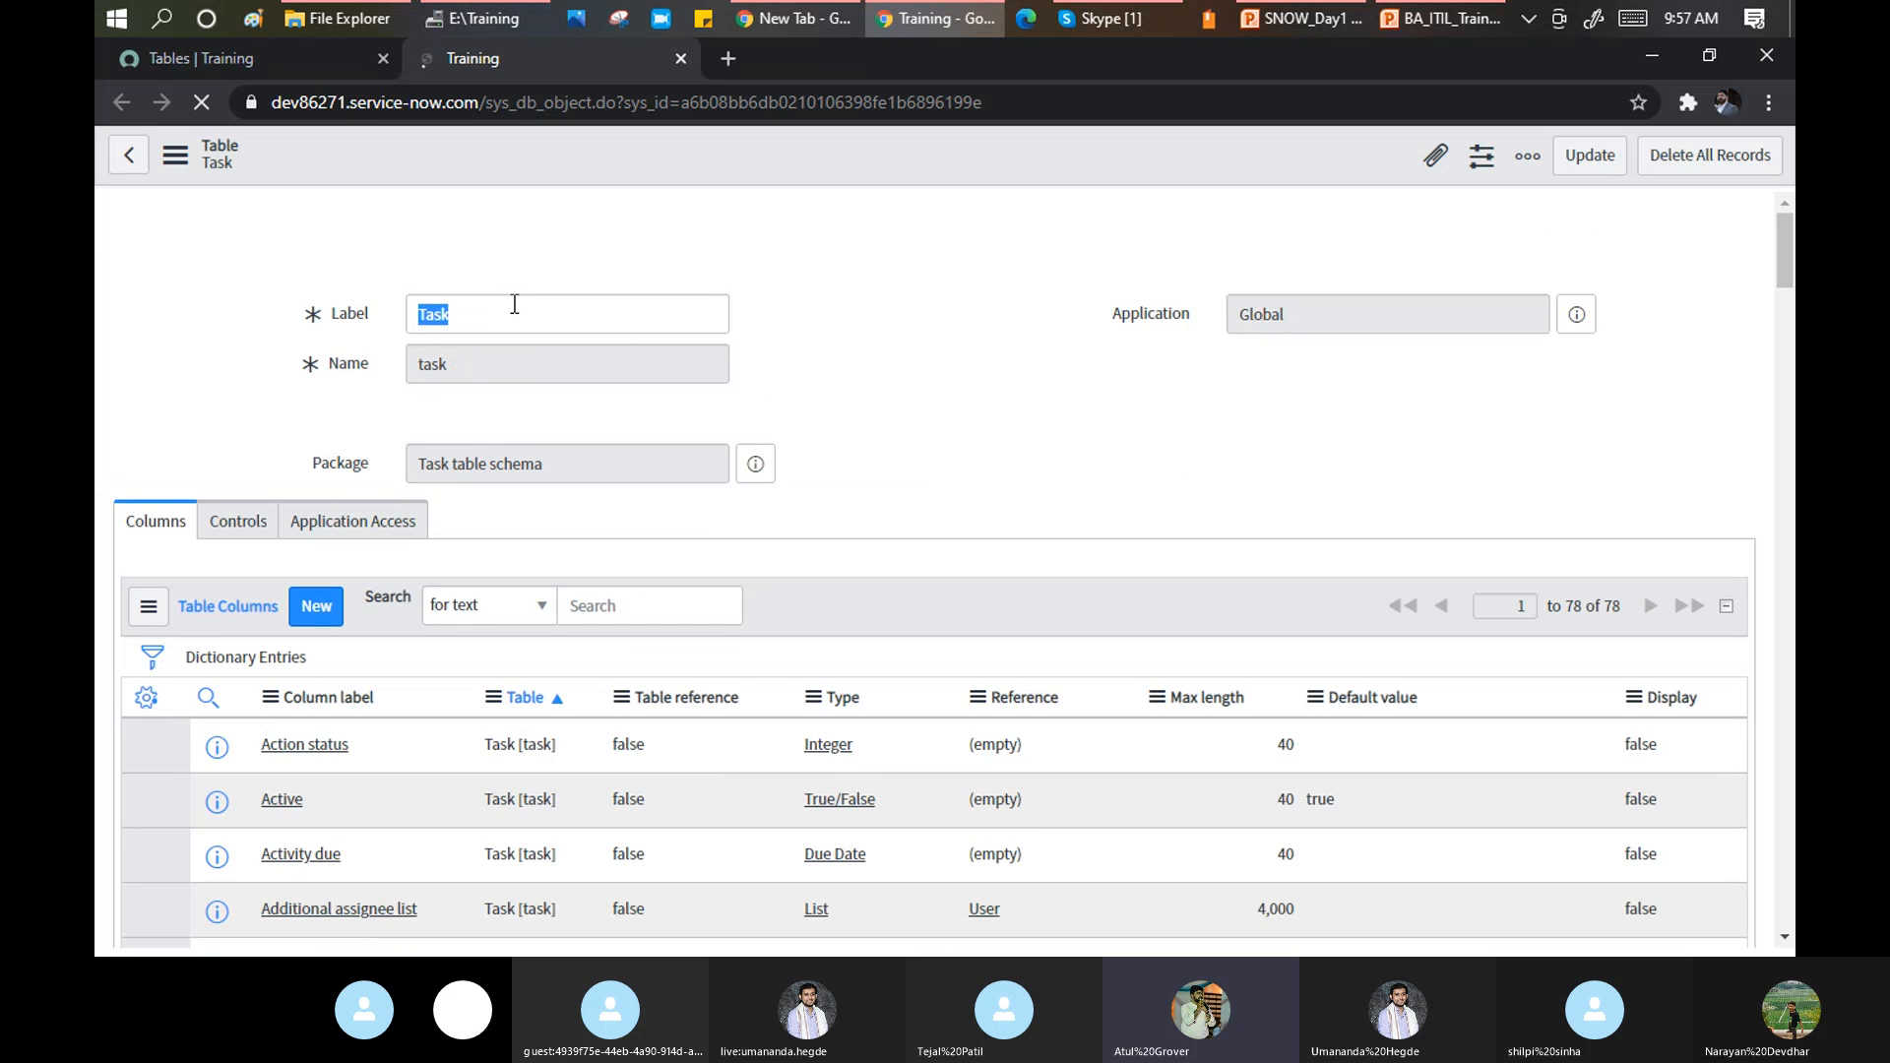
pyautogui.click(458, 320)
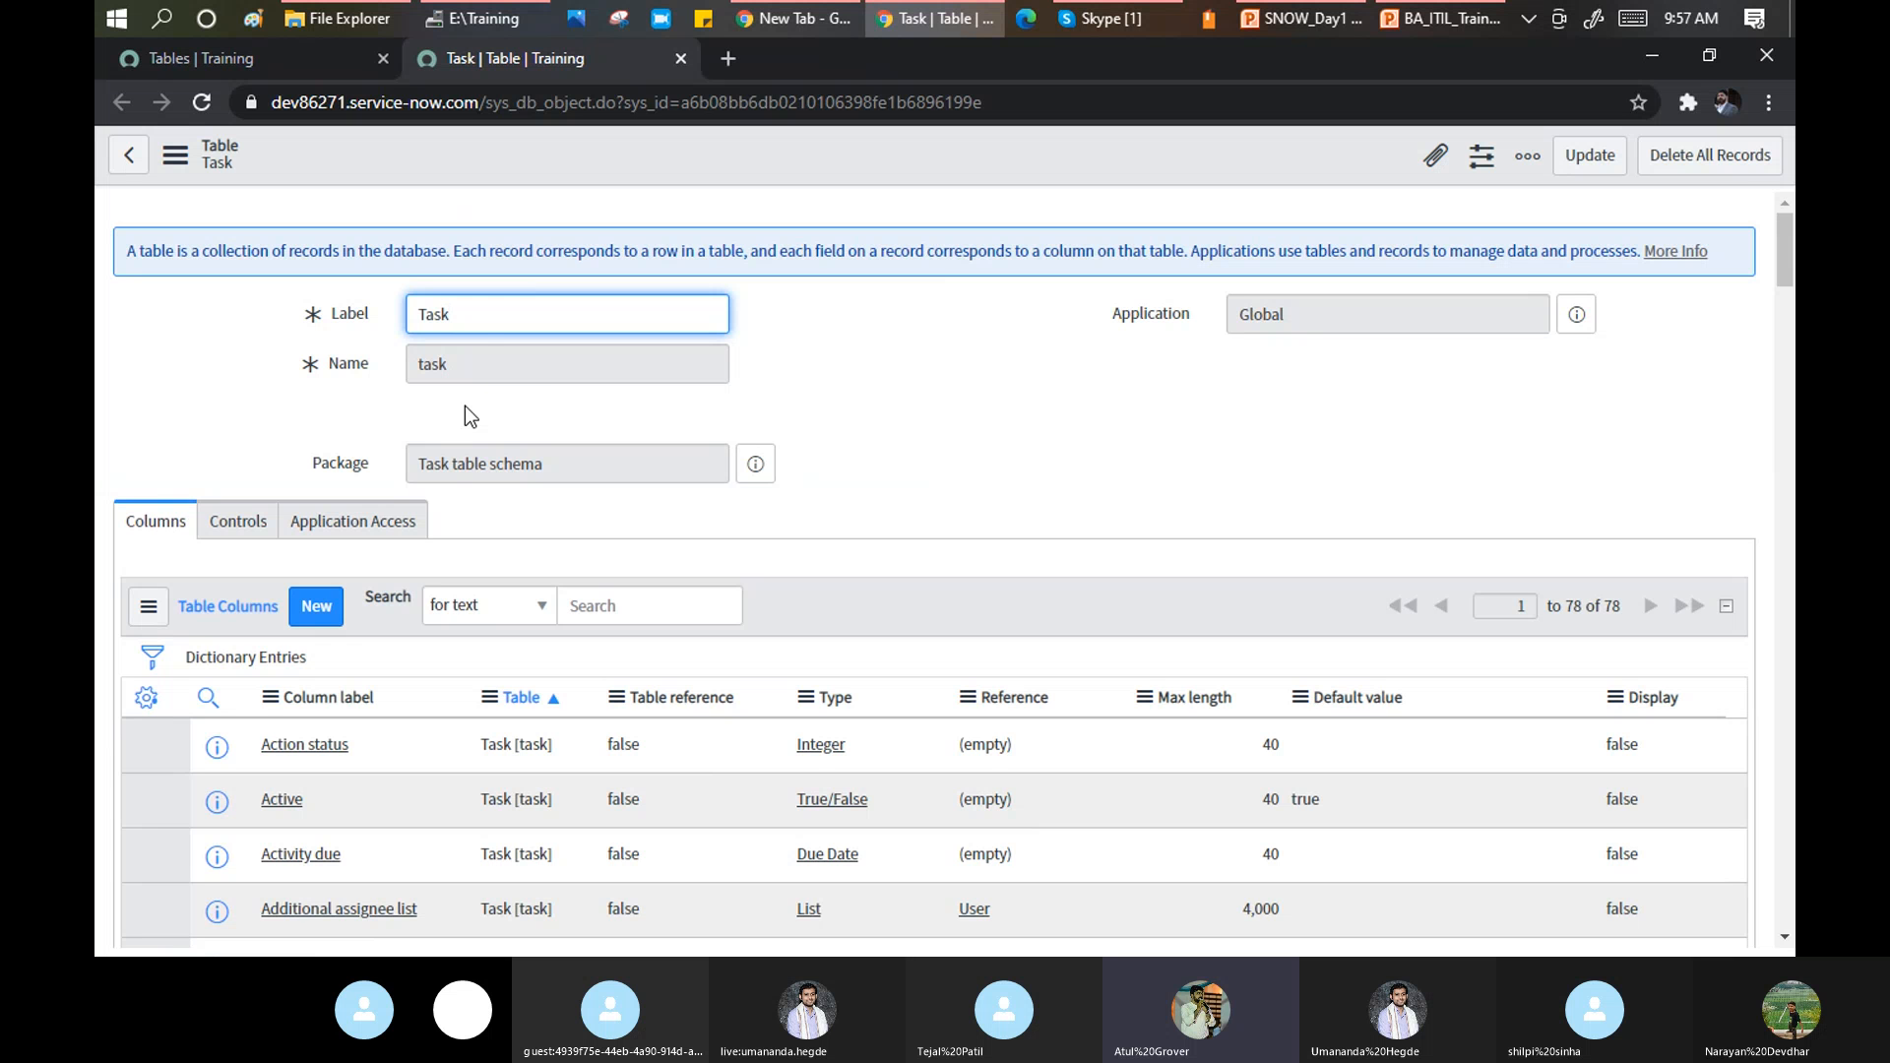
pyautogui.moveTo(482, 315); pyautogui.dragTo(408, 312)
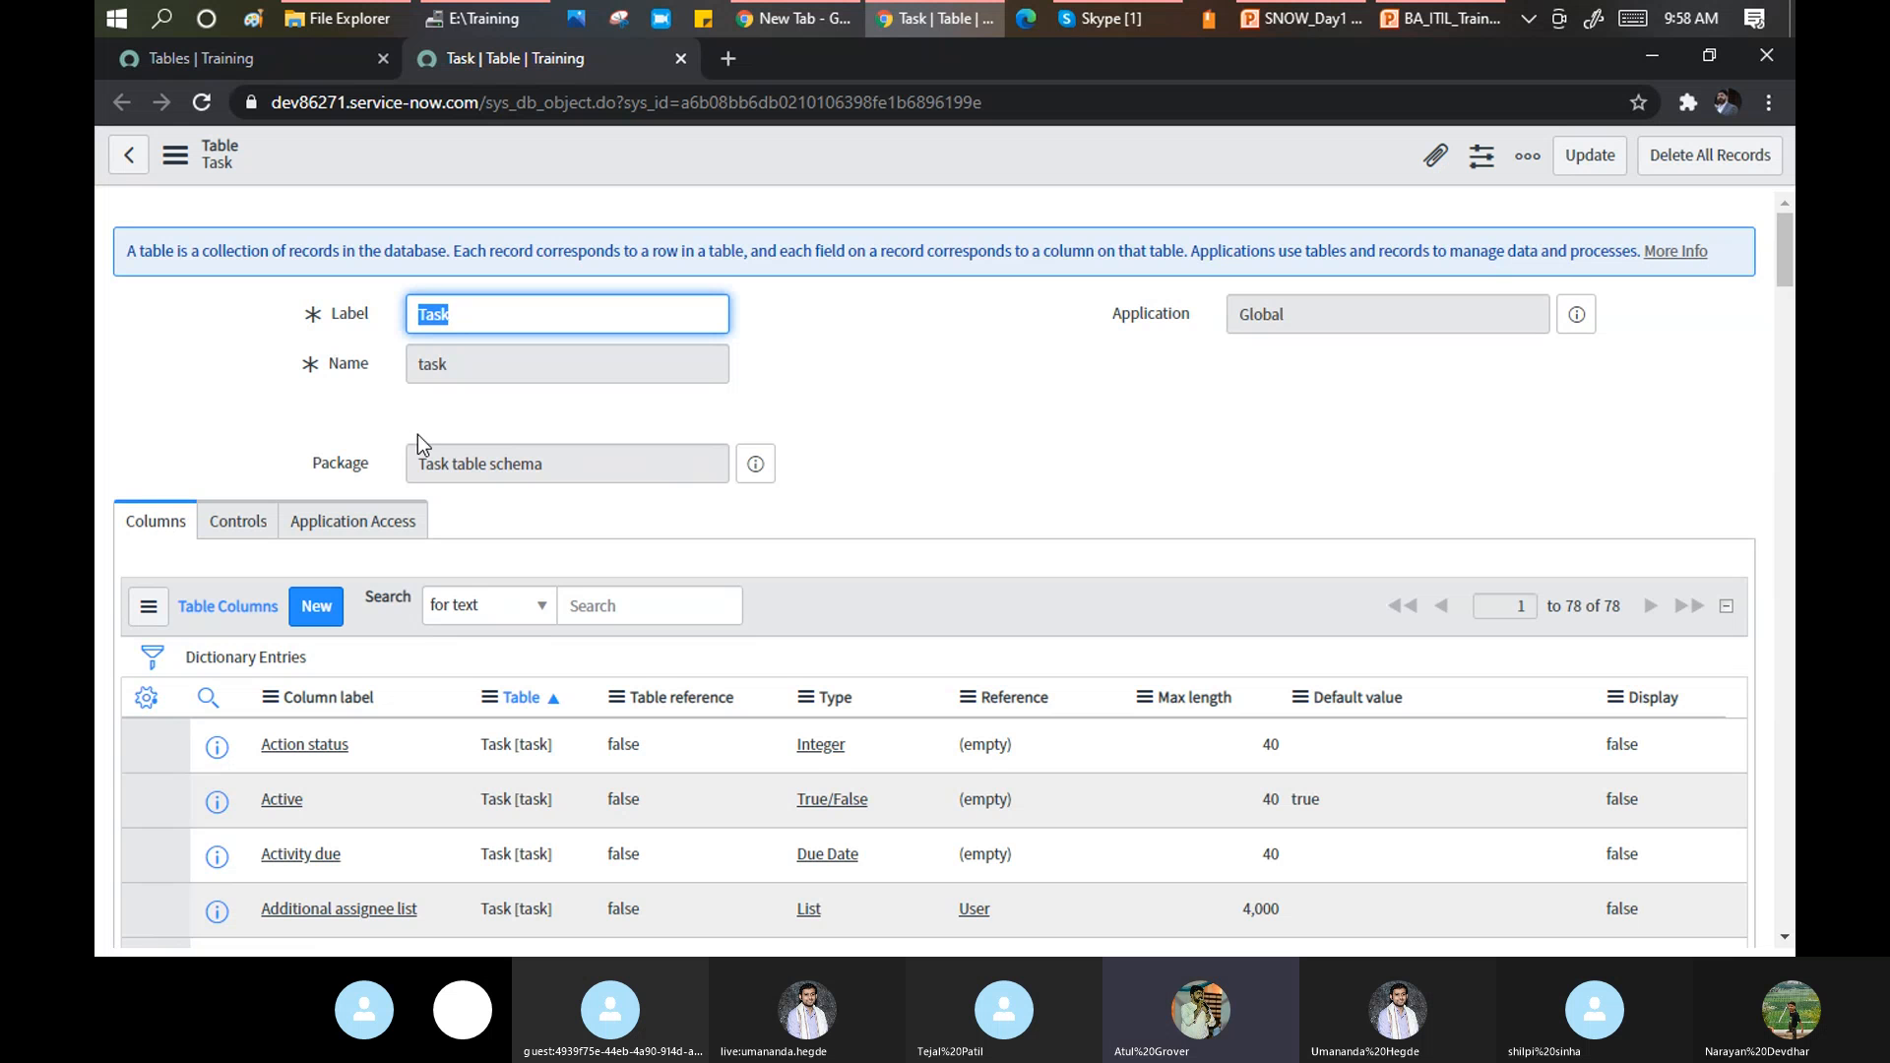
# Return to the Tables tab listing the incident-labelled tables.
pyautogui.scroll(-3, 422, 472)
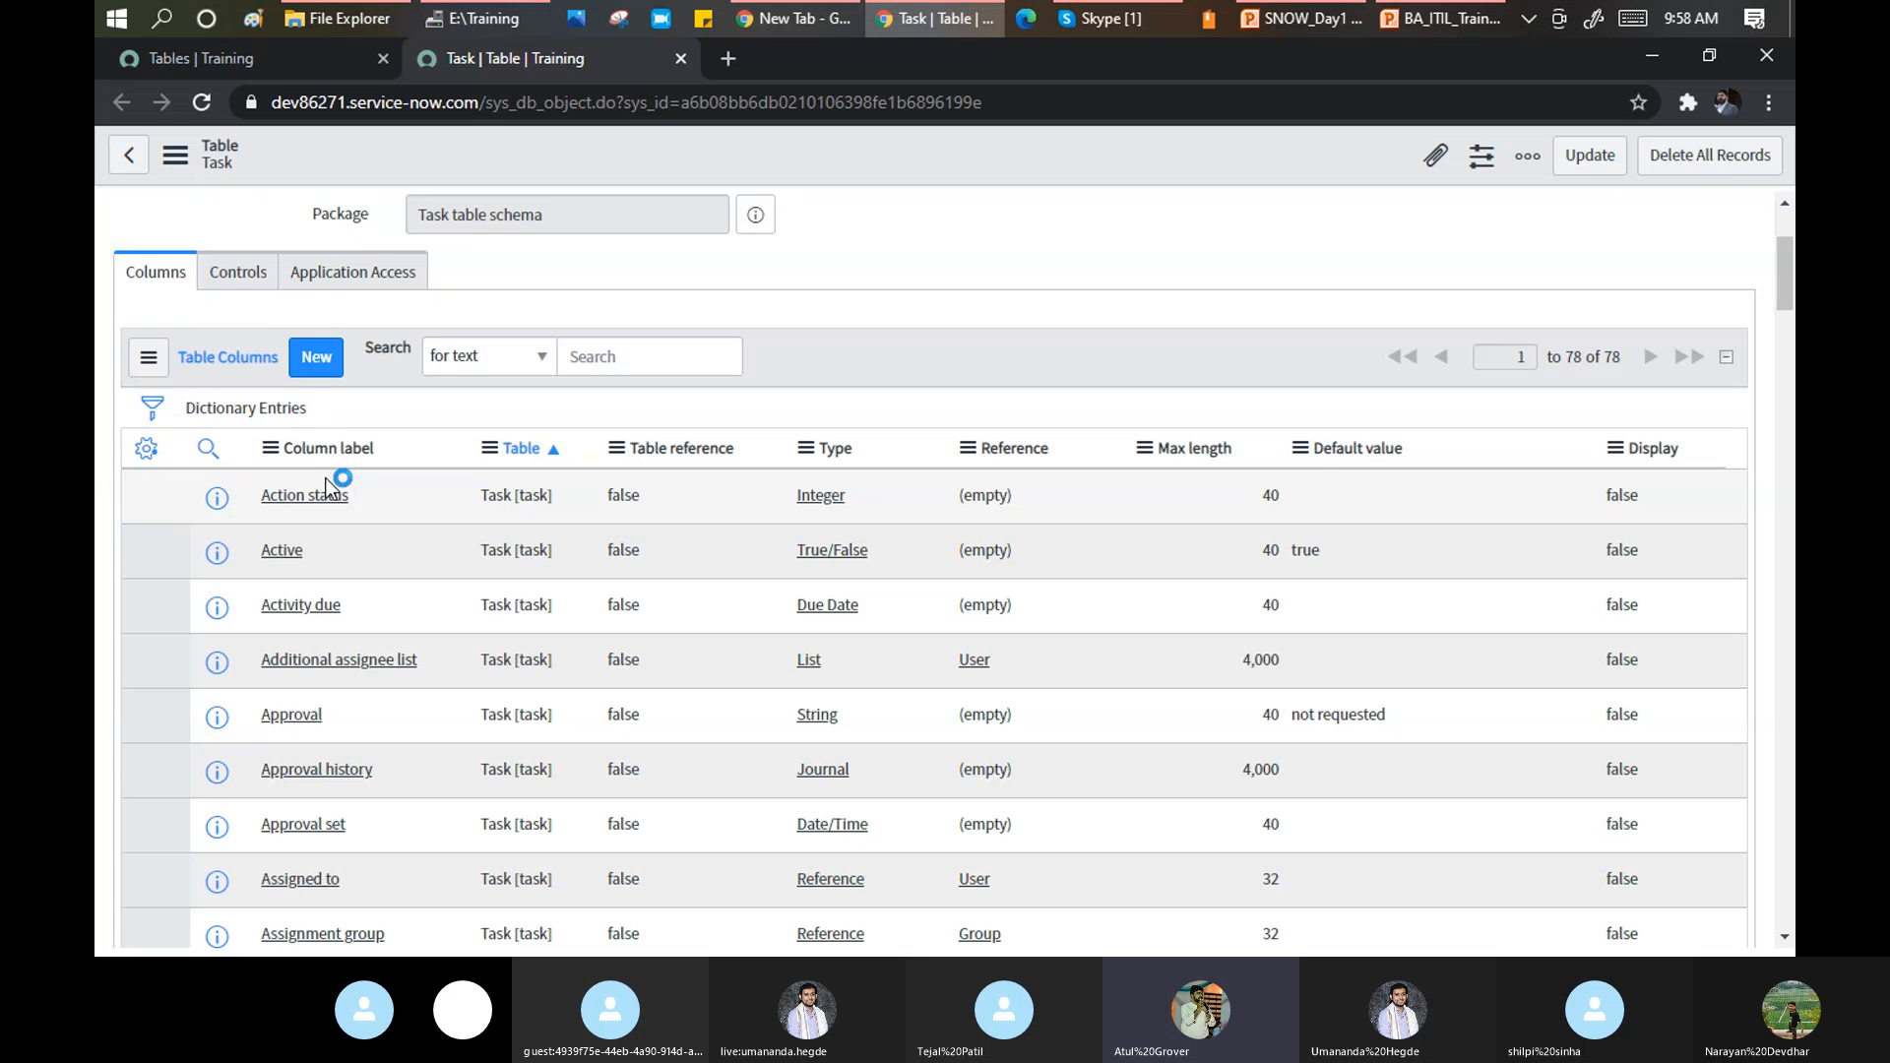
pyautogui.scroll(-6, 328, 482)
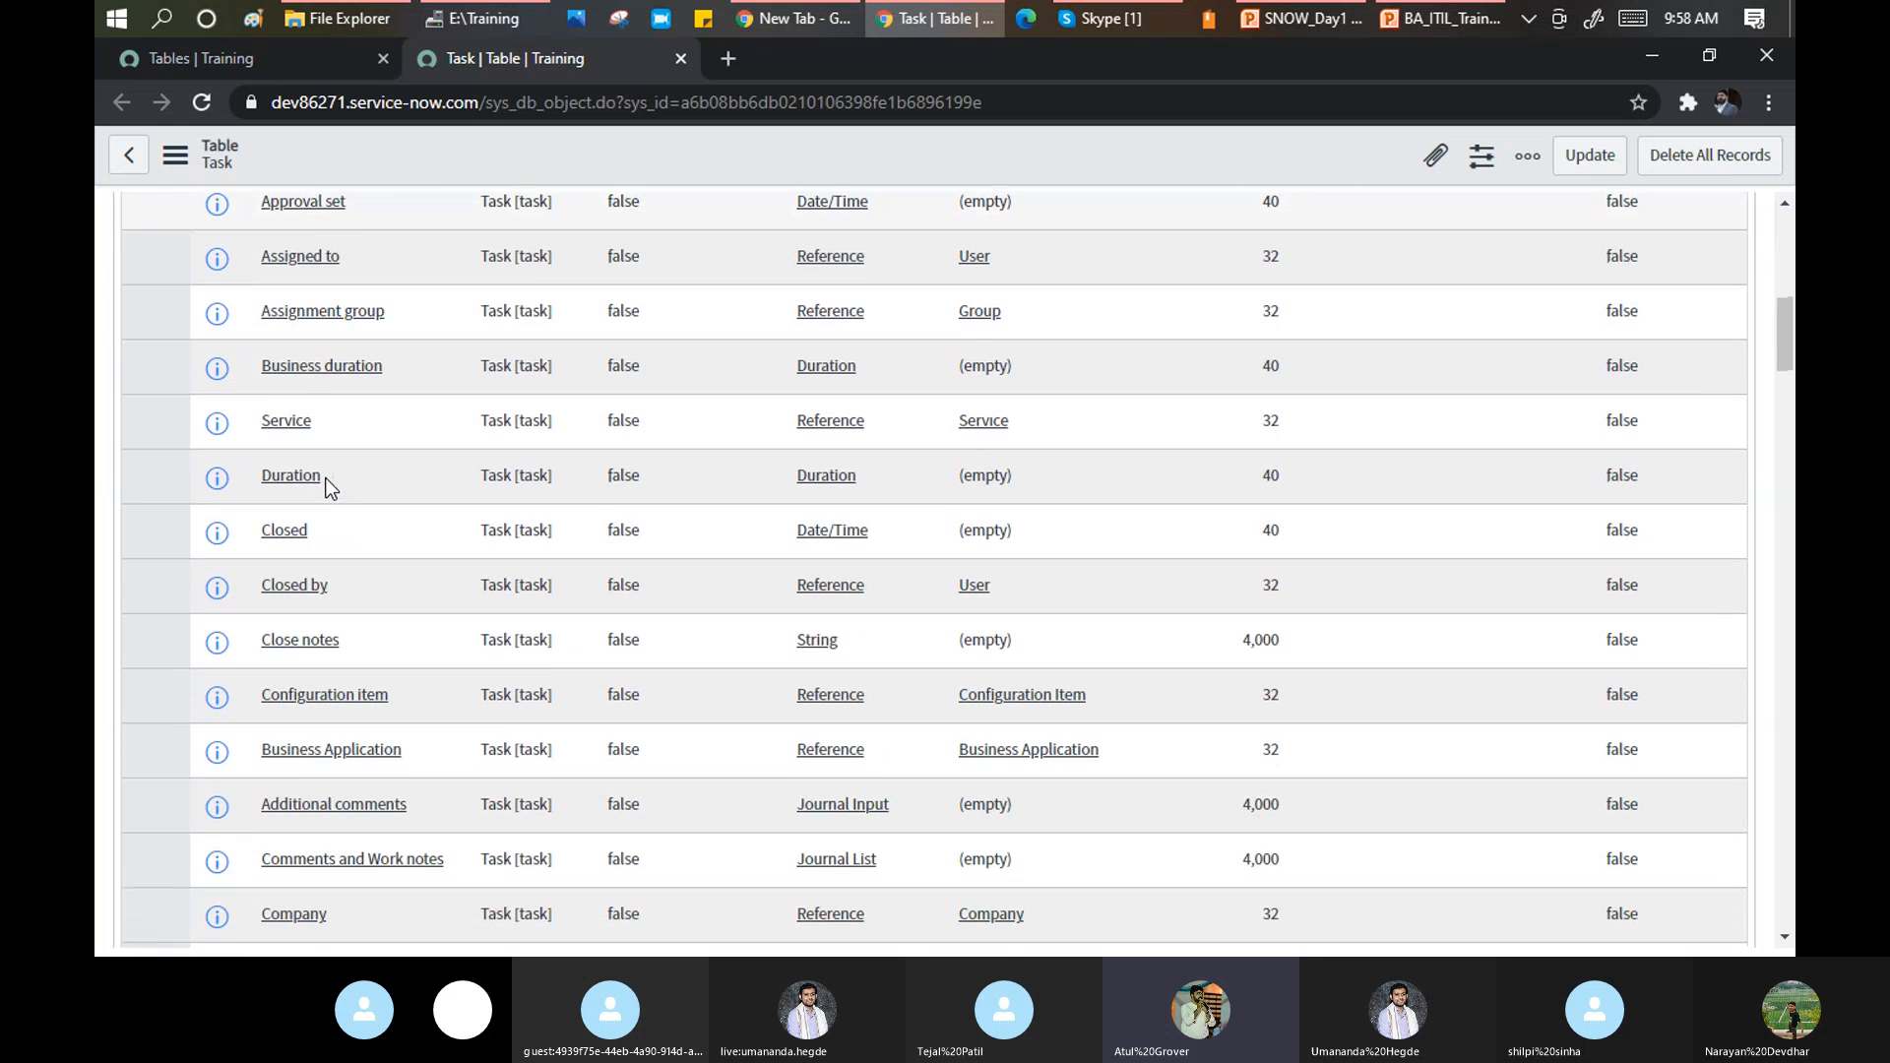
pyautogui.scroll(-3, 346, 434)
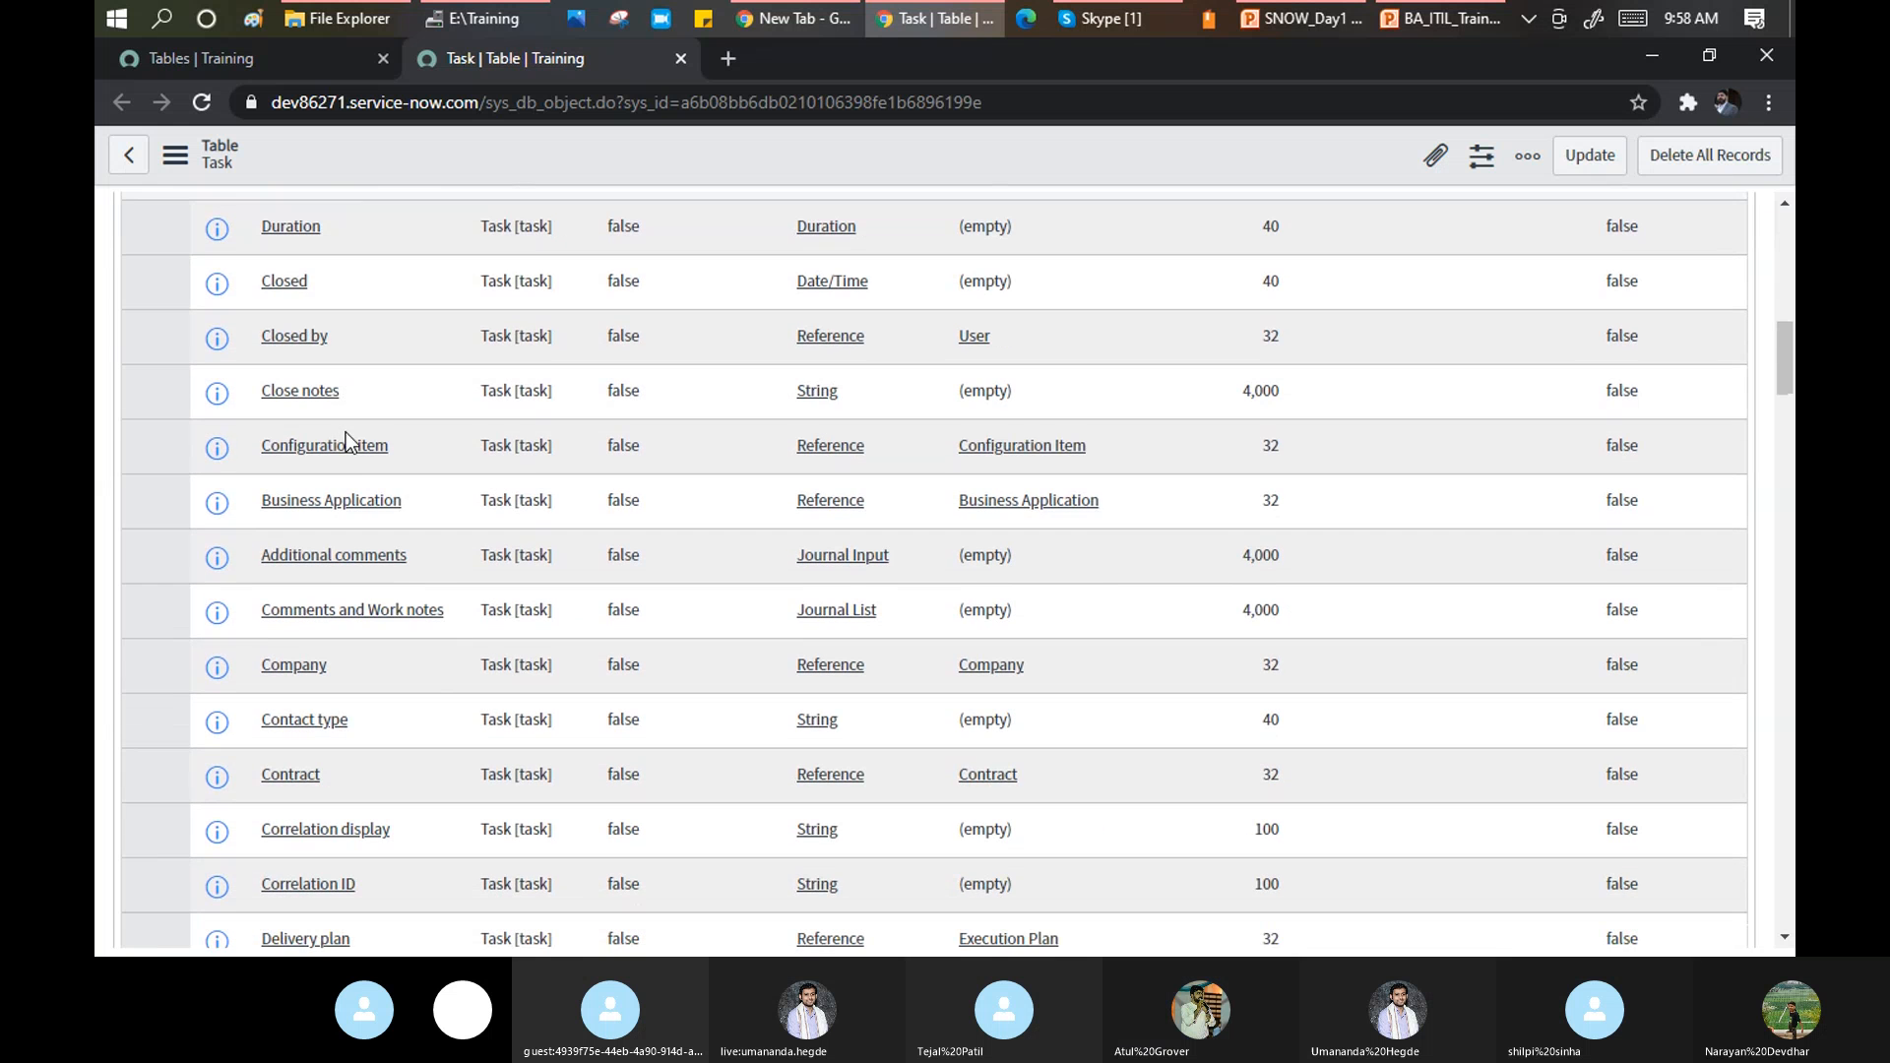
pyautogui.scroll(-3, 345, 475)
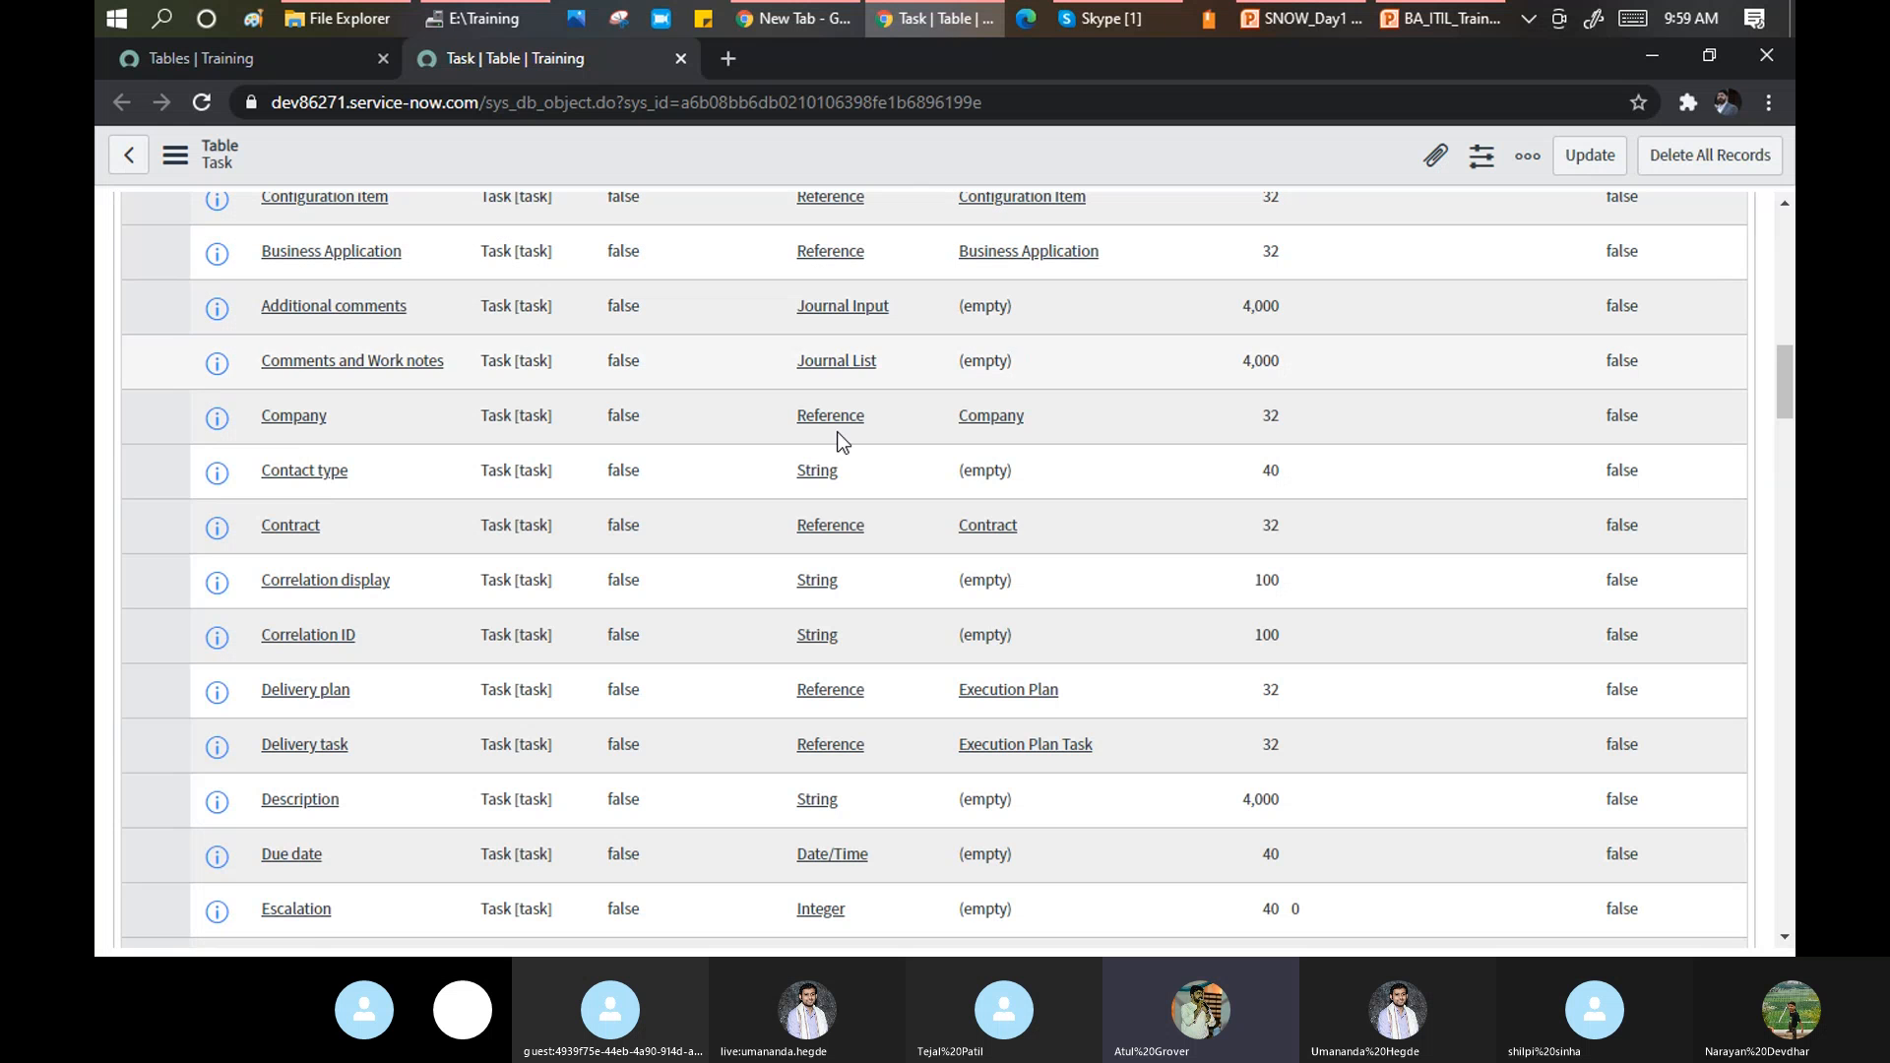
pyautogui.scroll(15, 446, 368)
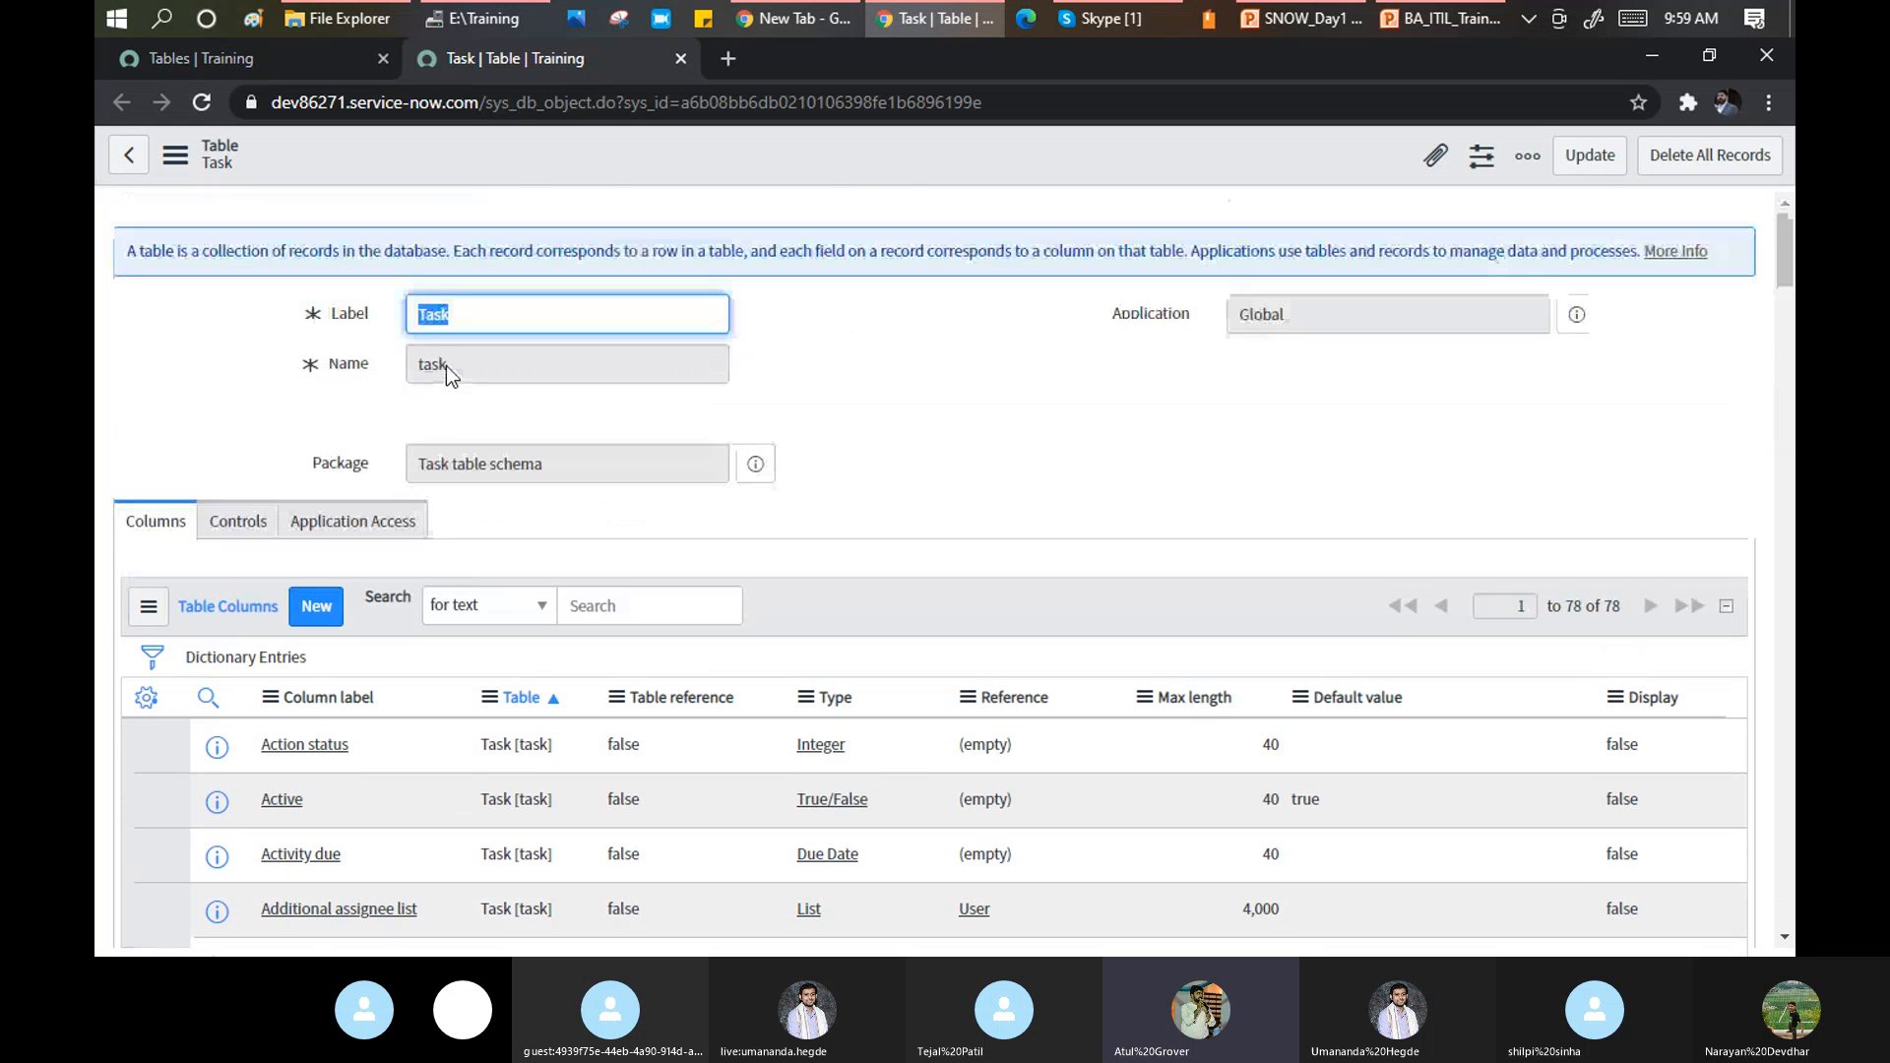
pyautogui.click(211, 63)
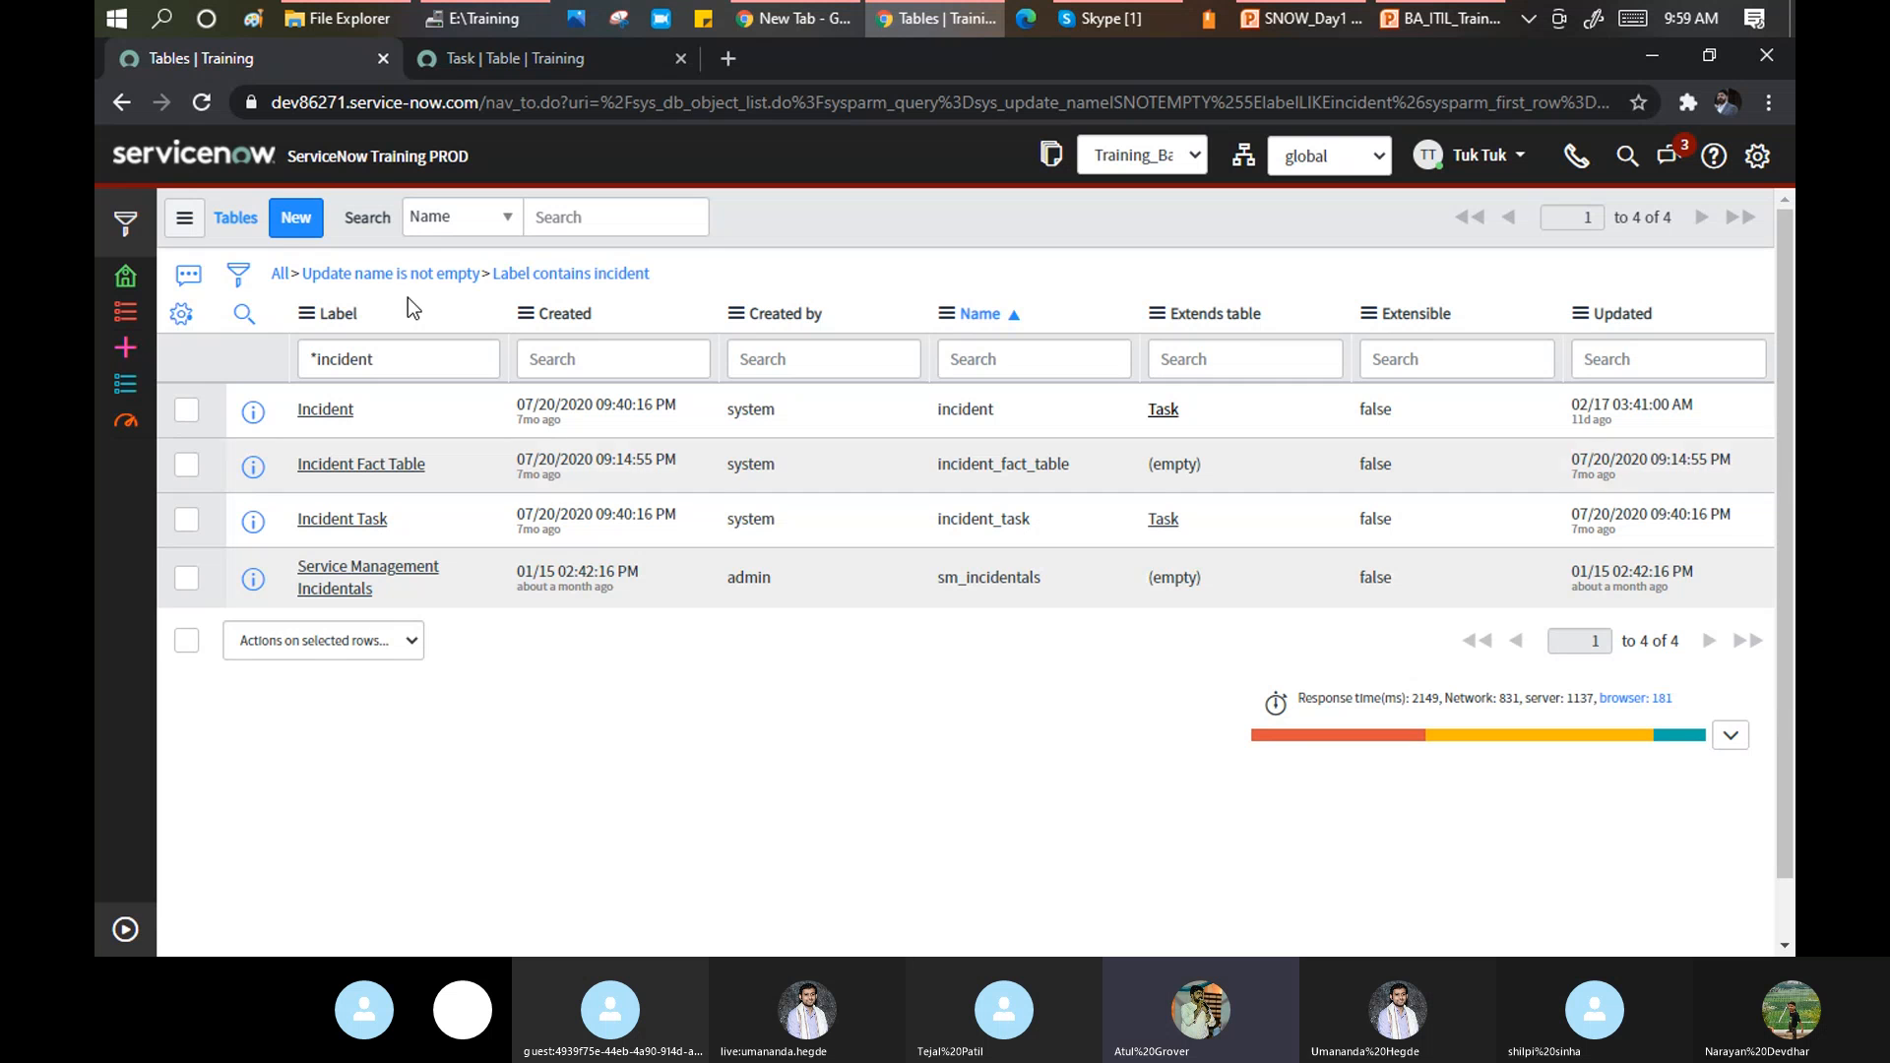
# Collapse and re-expand the navigator, then filter it to 'incident' to reach the Incident modules.
pyautogui.click(125, 928)
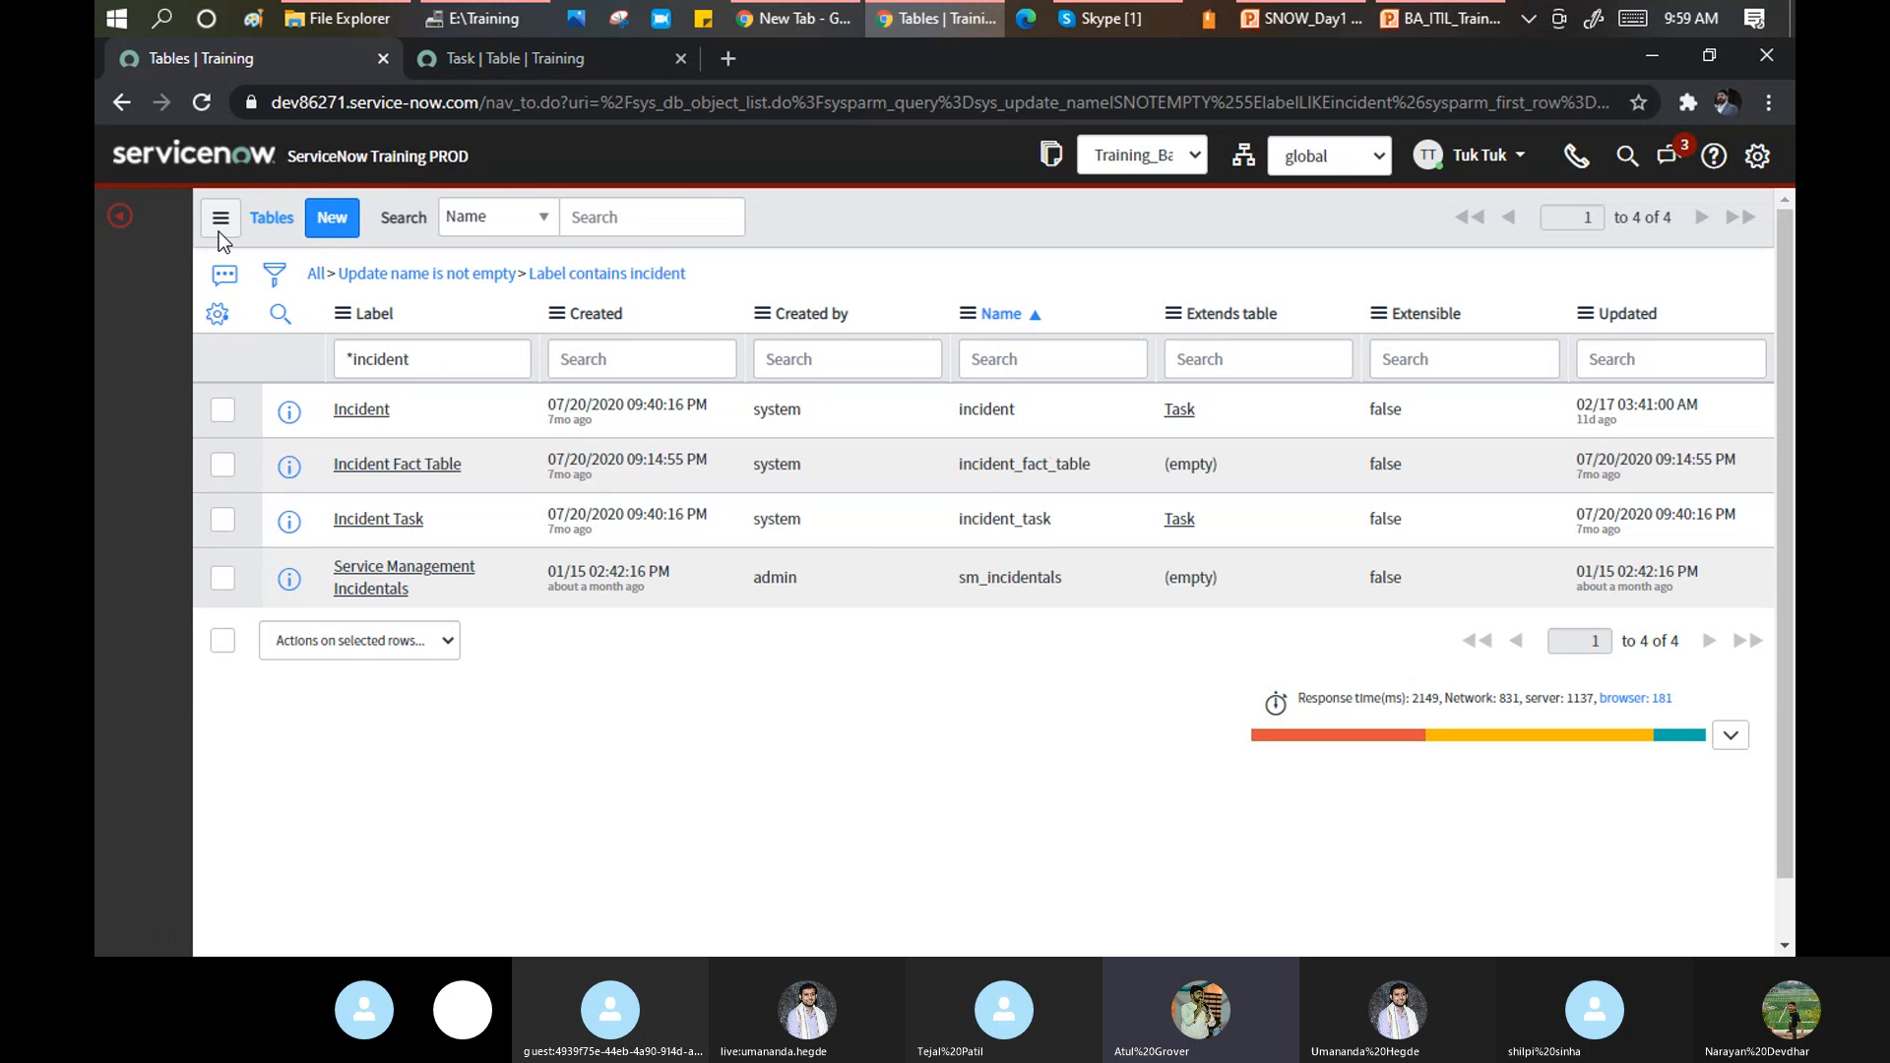
pyautogui.click(160, 219)
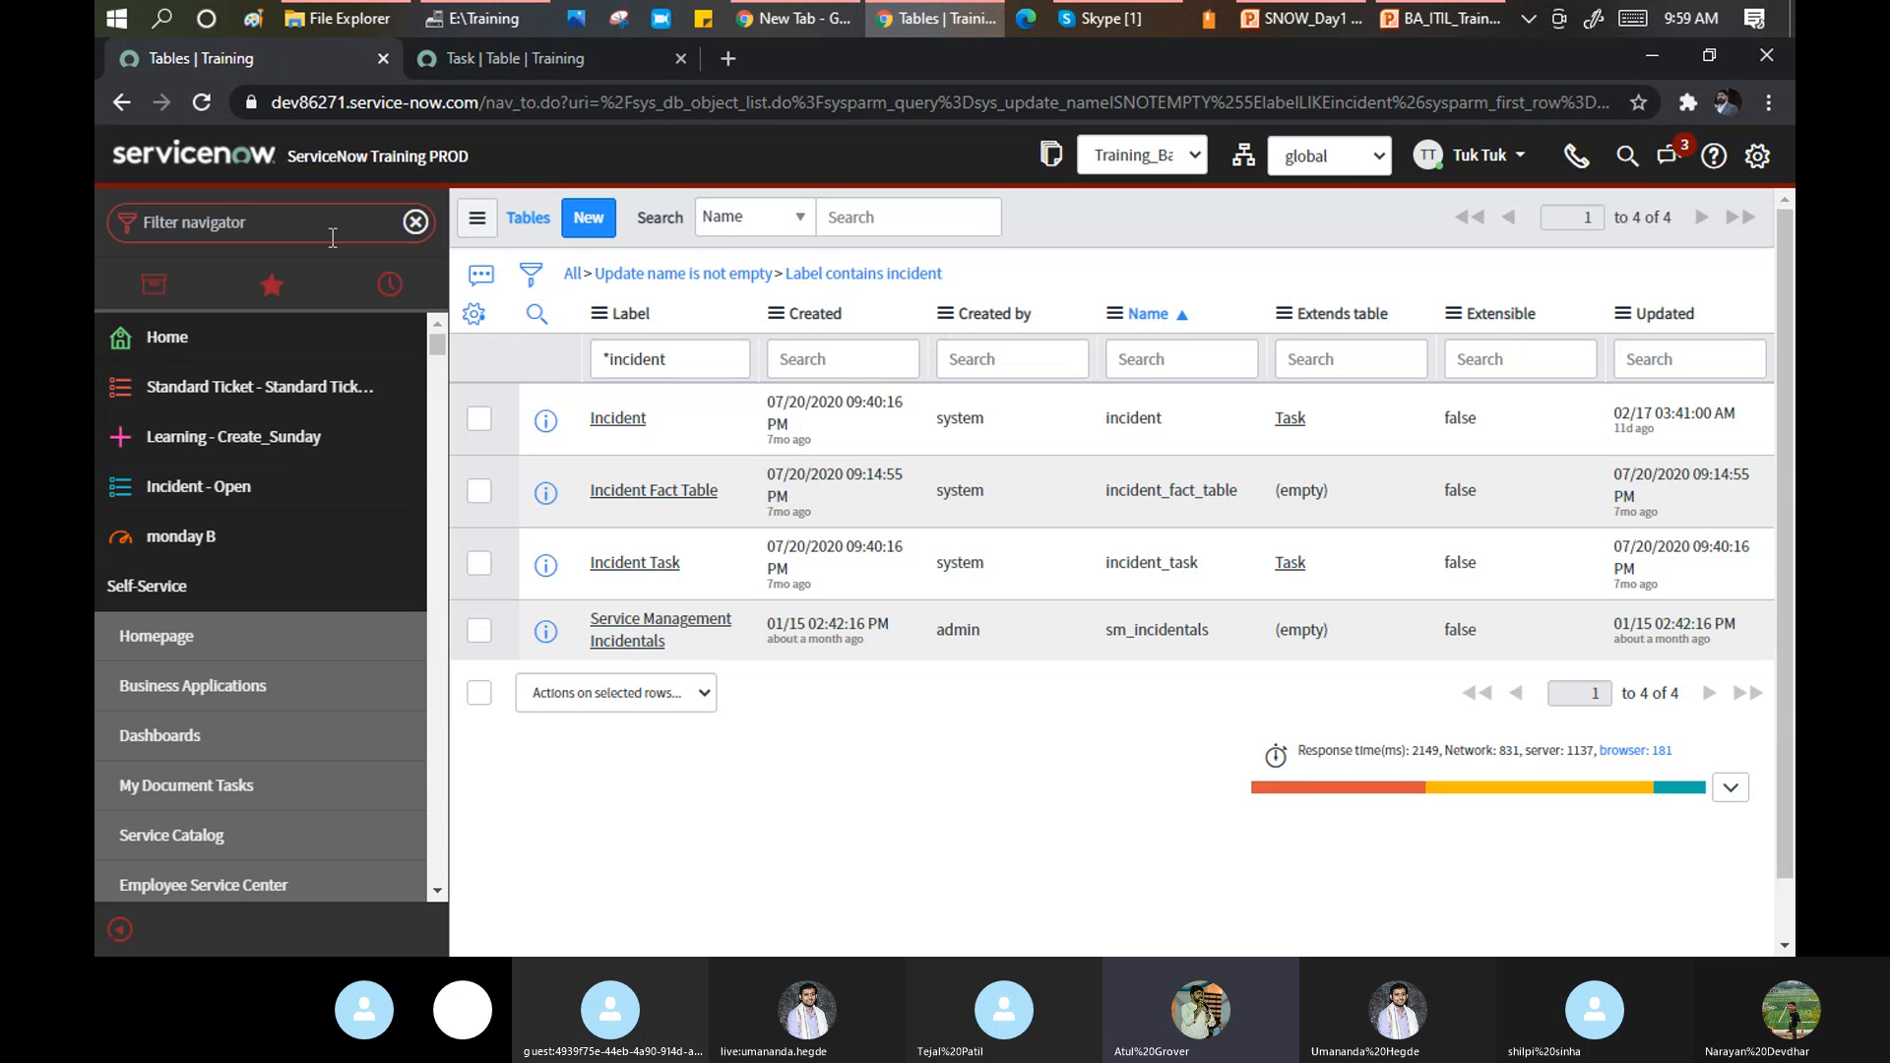
pyautogui.write('incident')
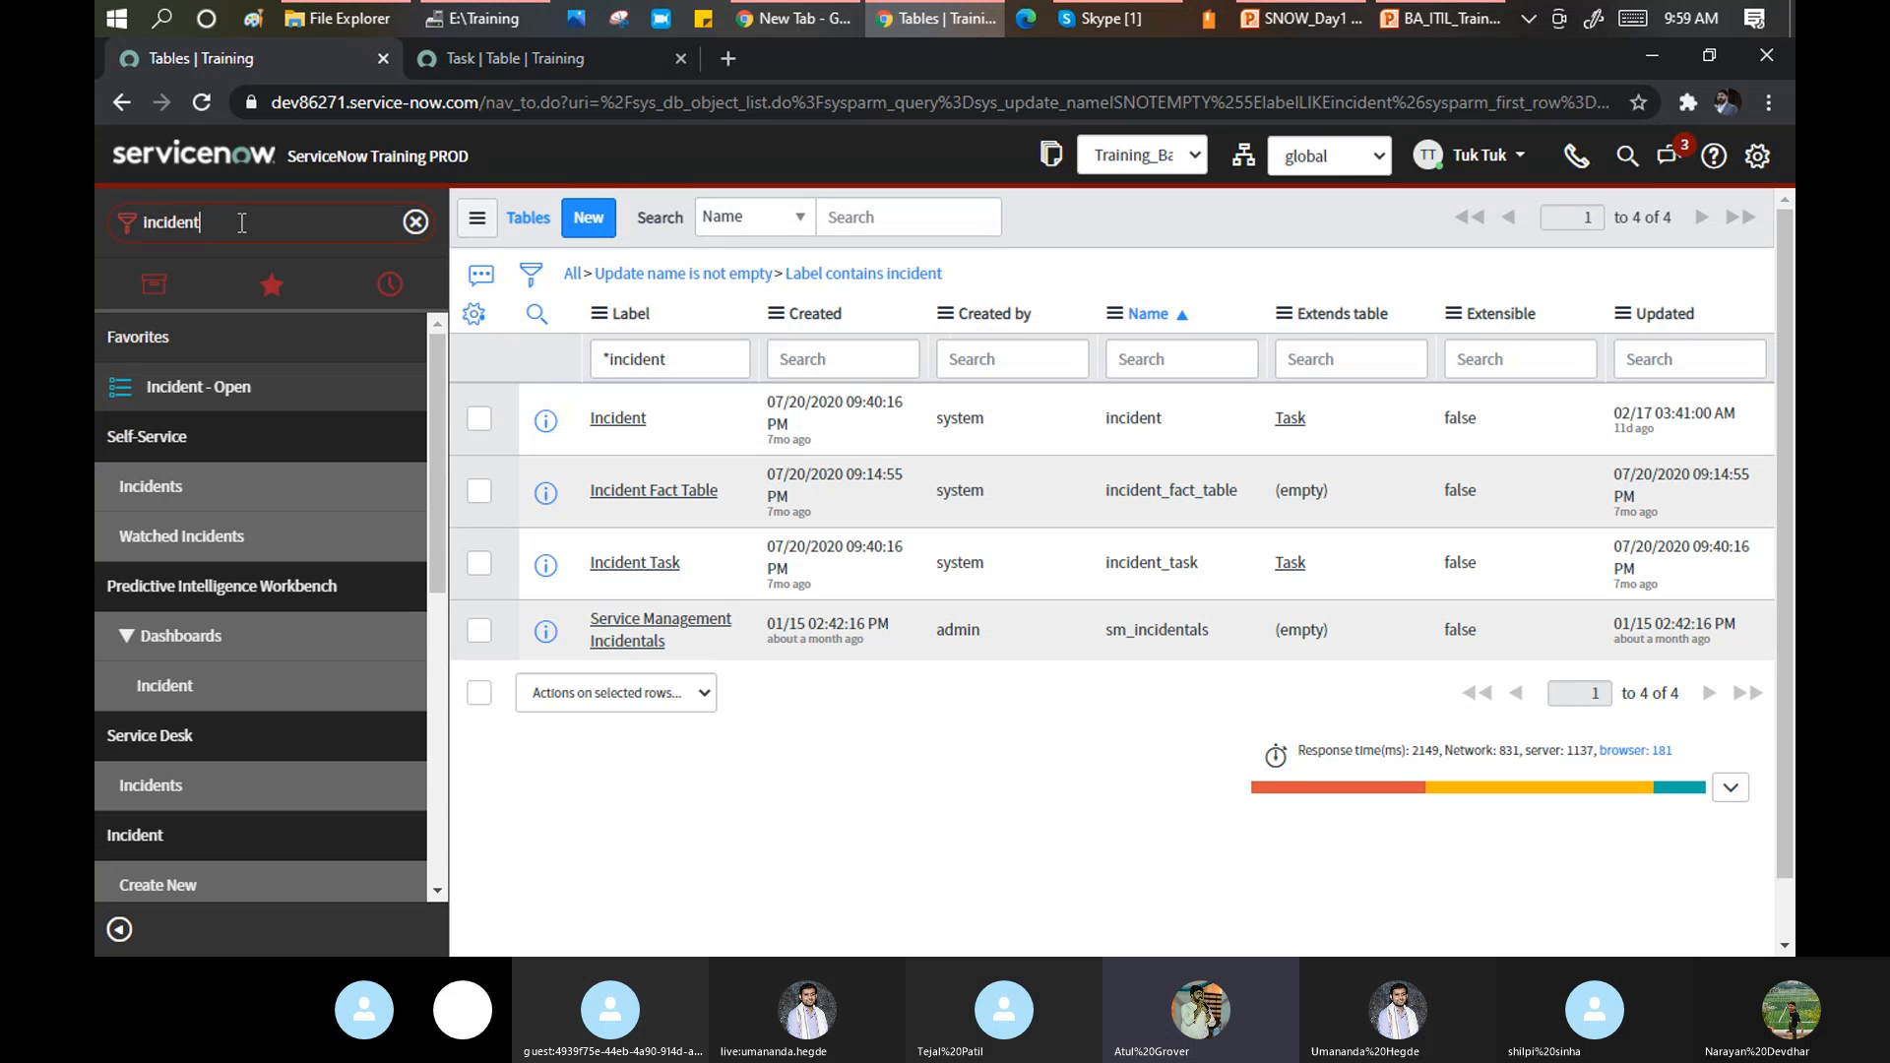
pyautogui.scroll(-4, 178, 551)
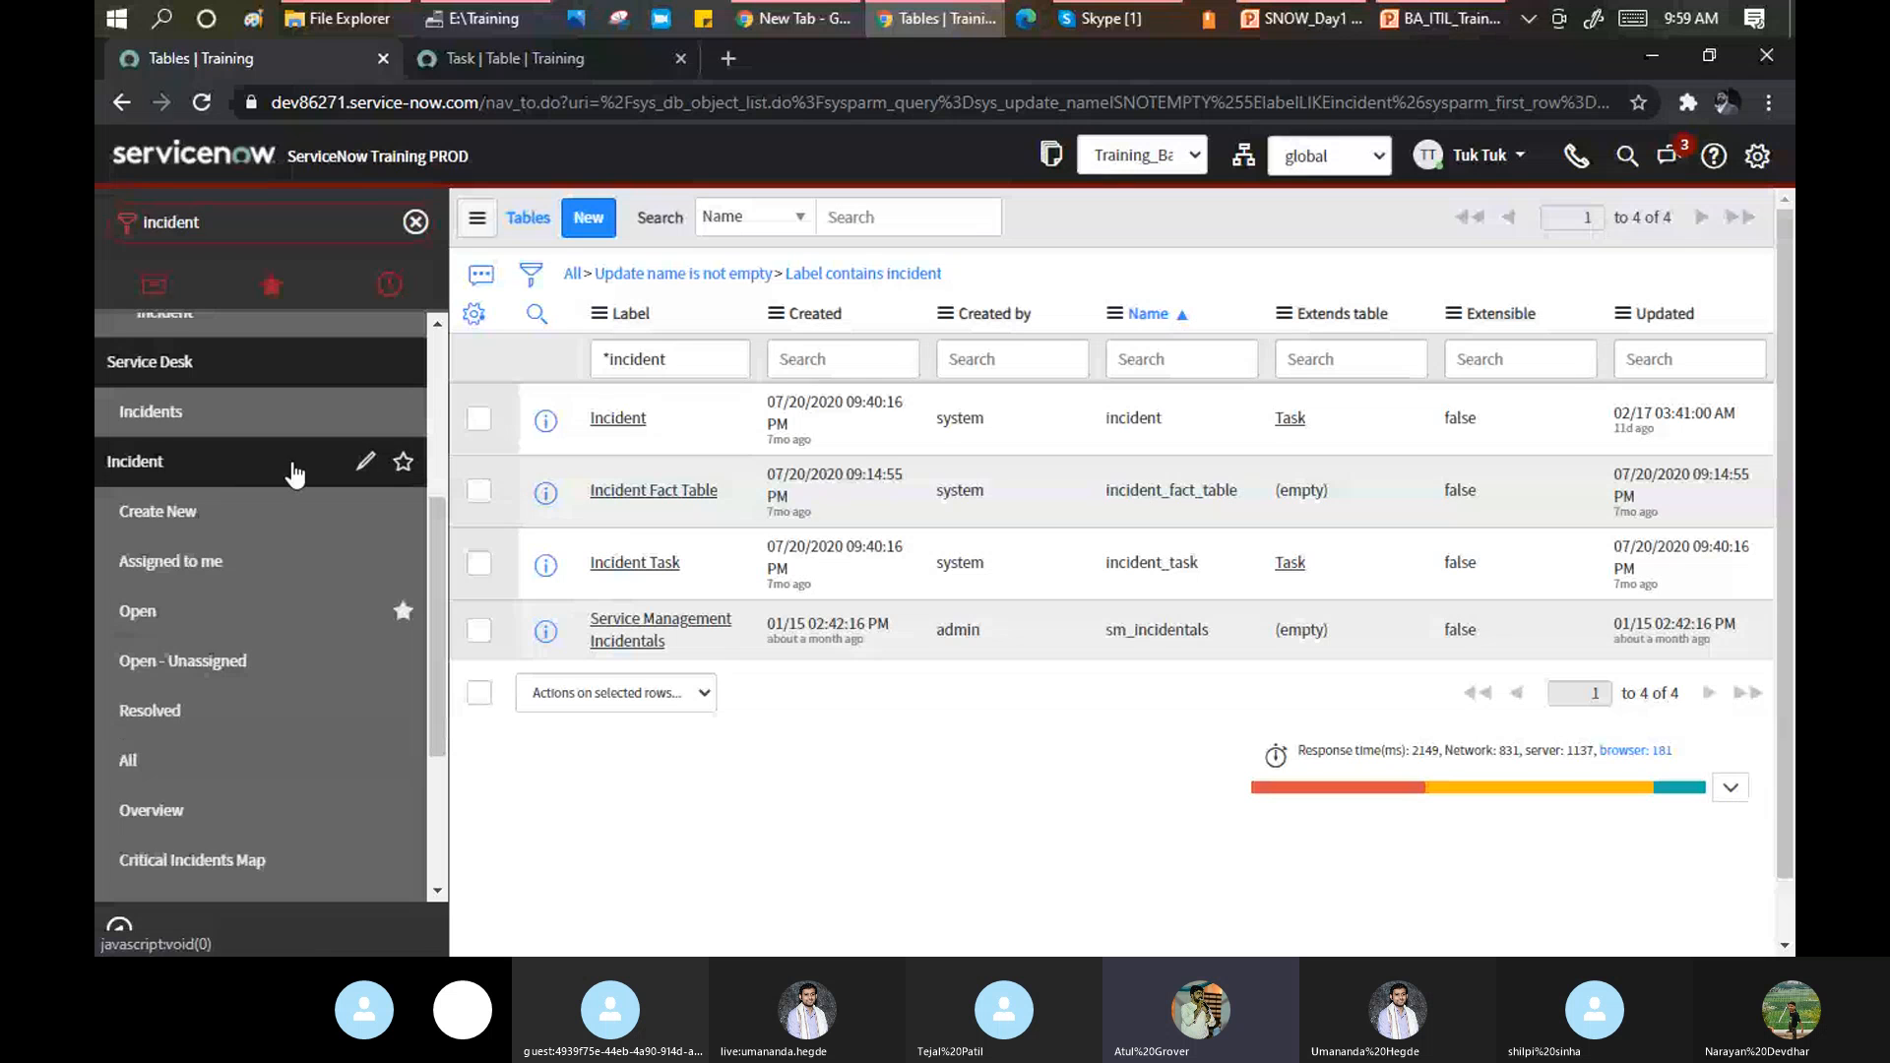
pyautogui.moveTo(150, 511)
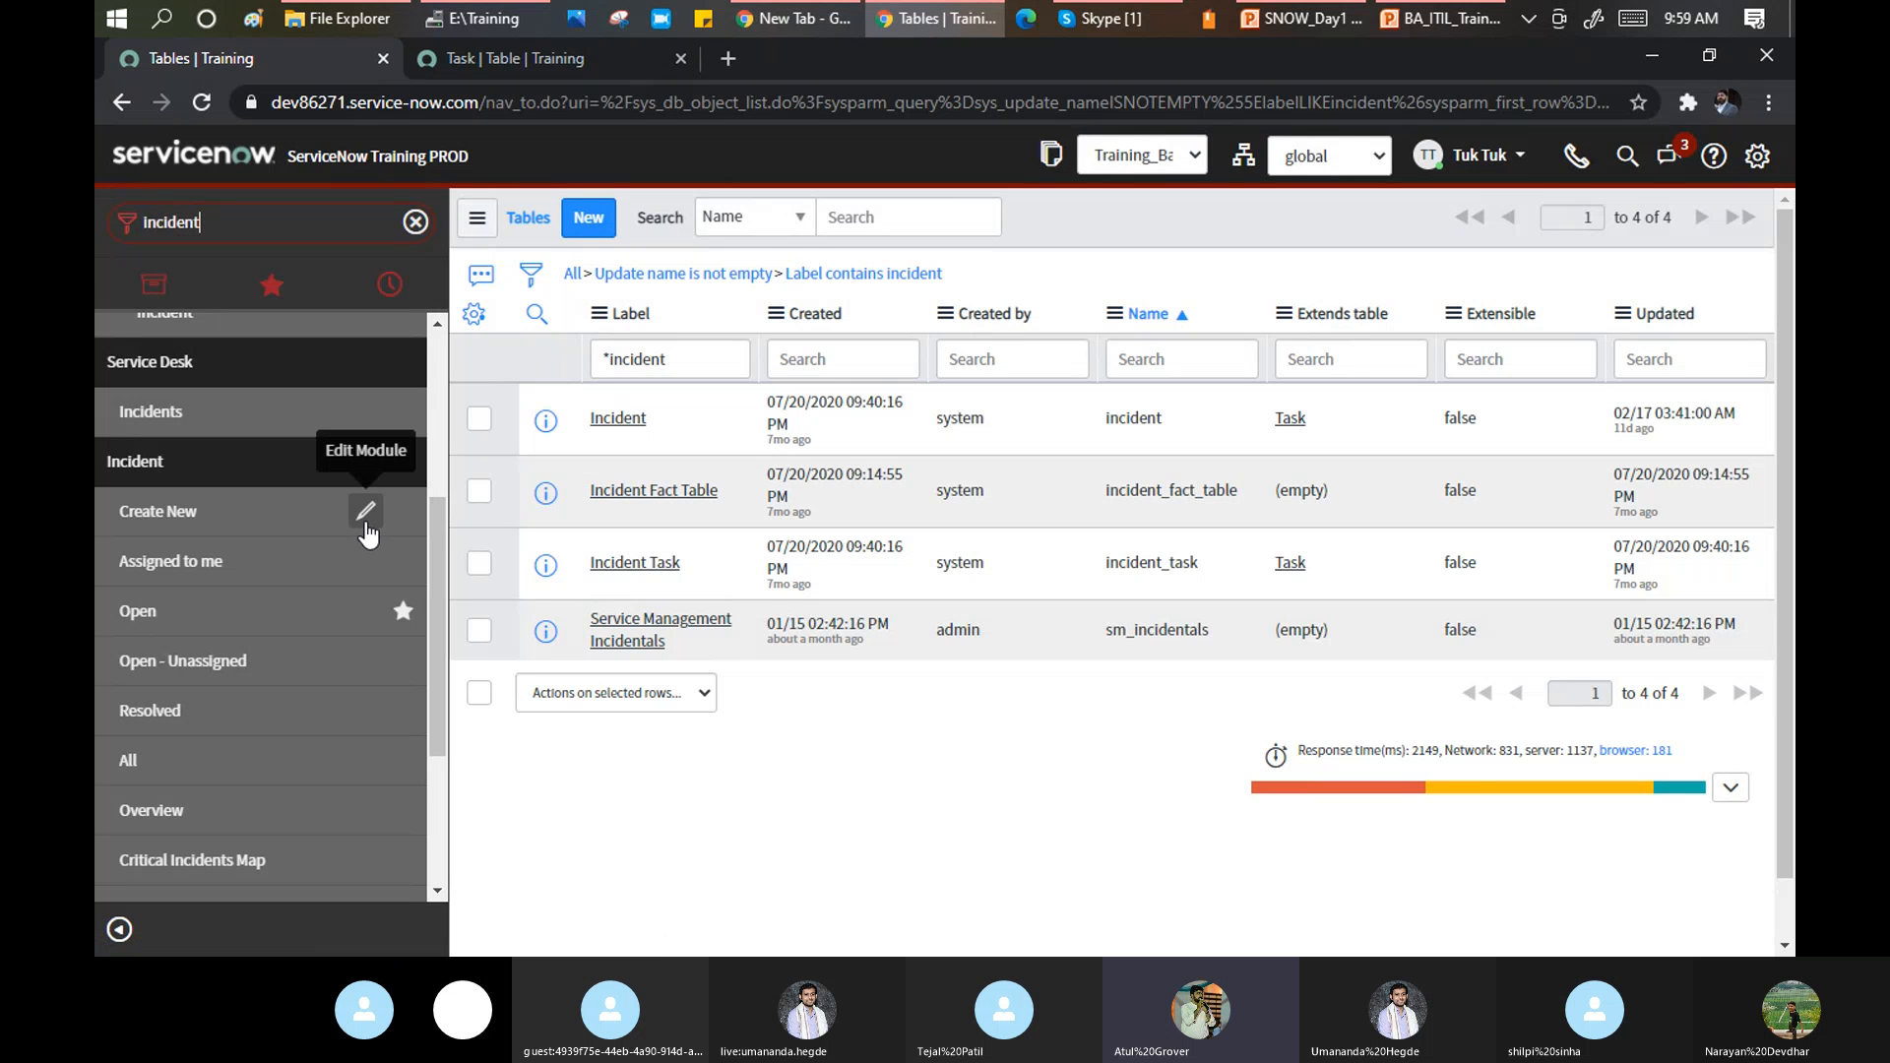
# Open Incident's Create New module record, showing order 100 and roles sn_incident_write and itil.
pyautogui.click(366, 520)
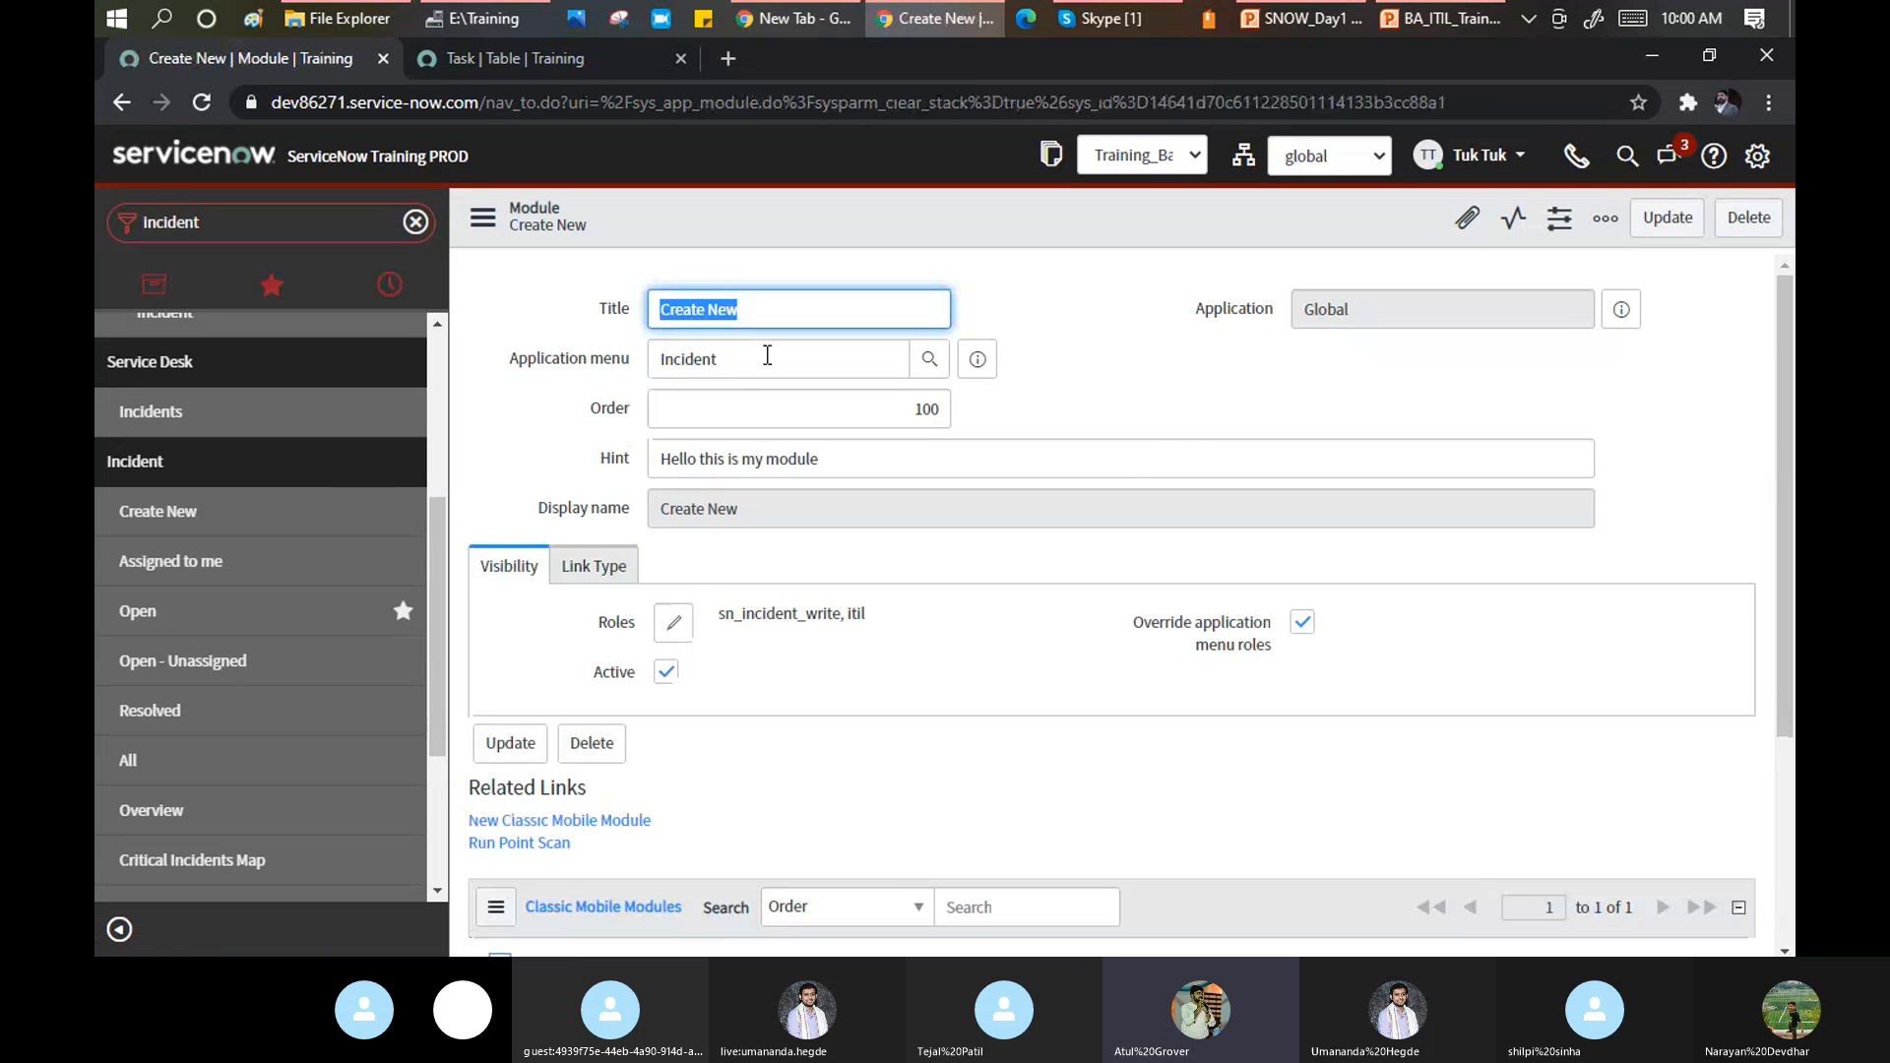
pyautogui.scroll(-1, 630, 556)
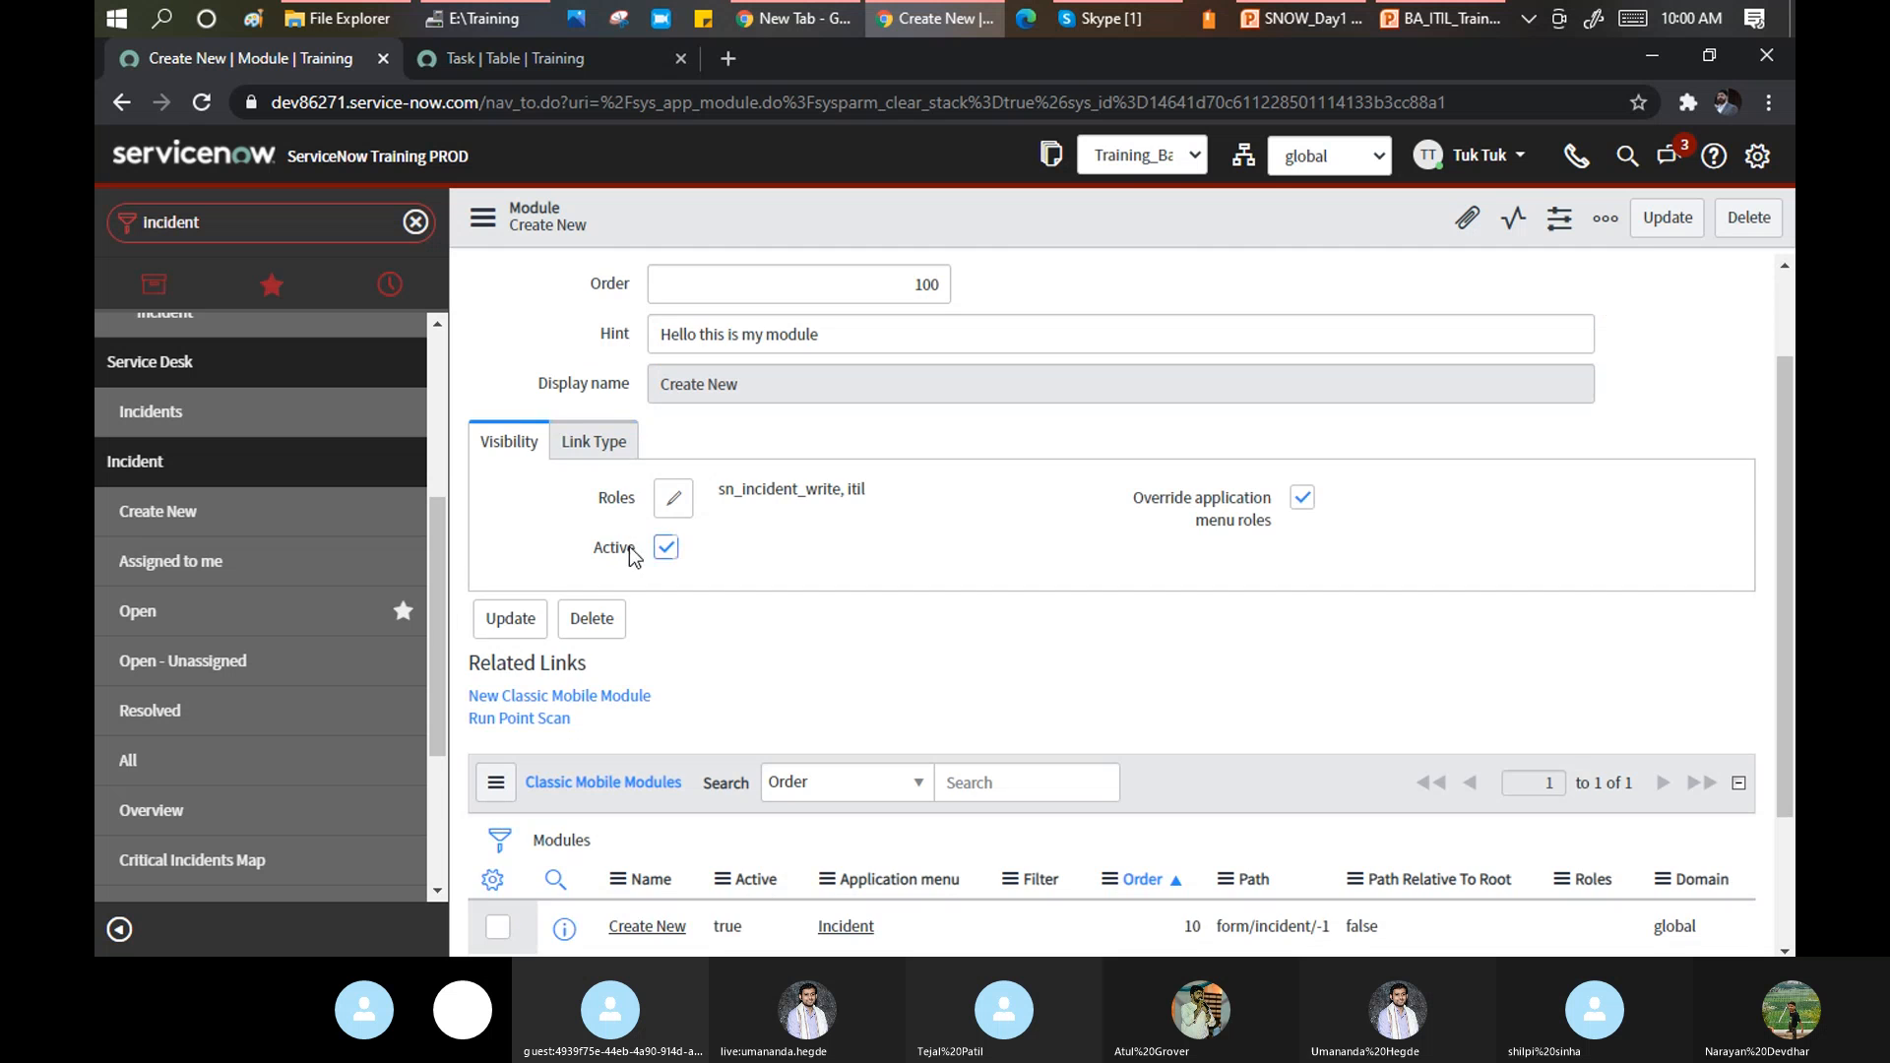
pyautogui.scroll(1, 644, 524)
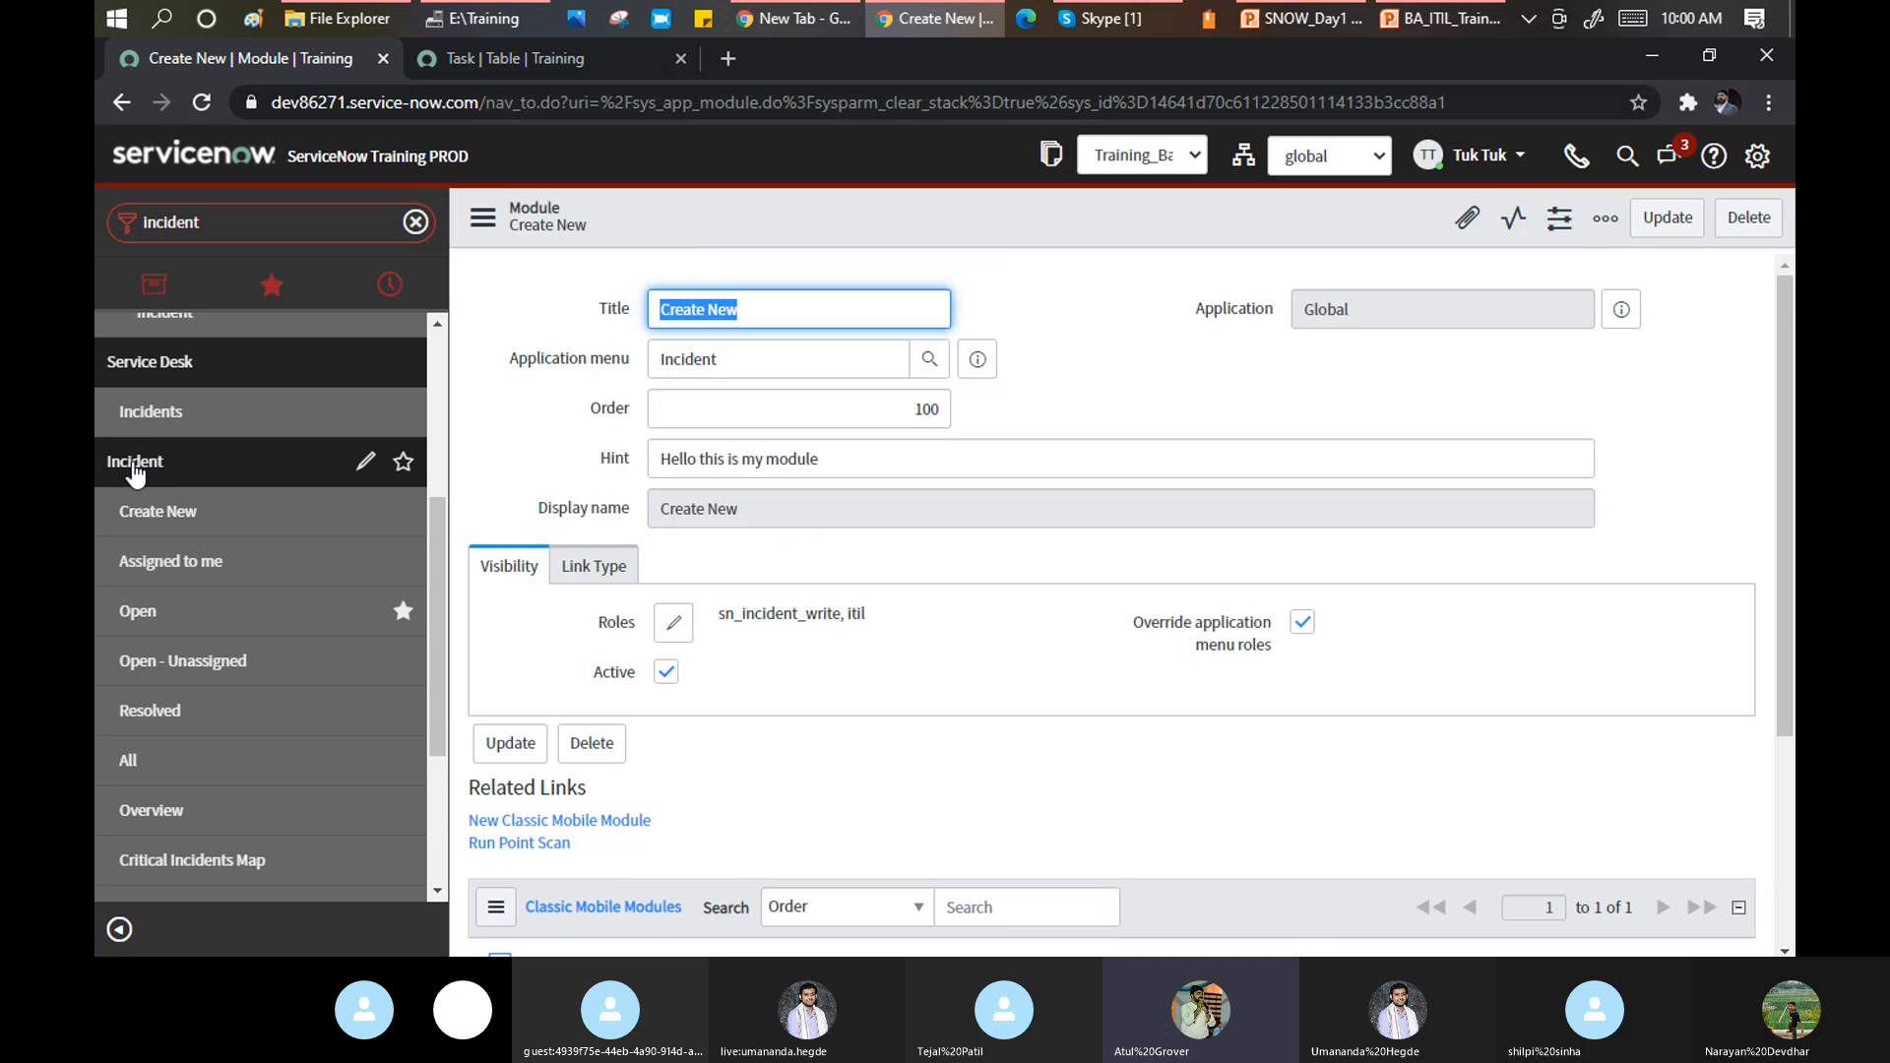
# Open the Incident application menu record and glance at its Additional actions menu.
pyautogui.click(366, 465)
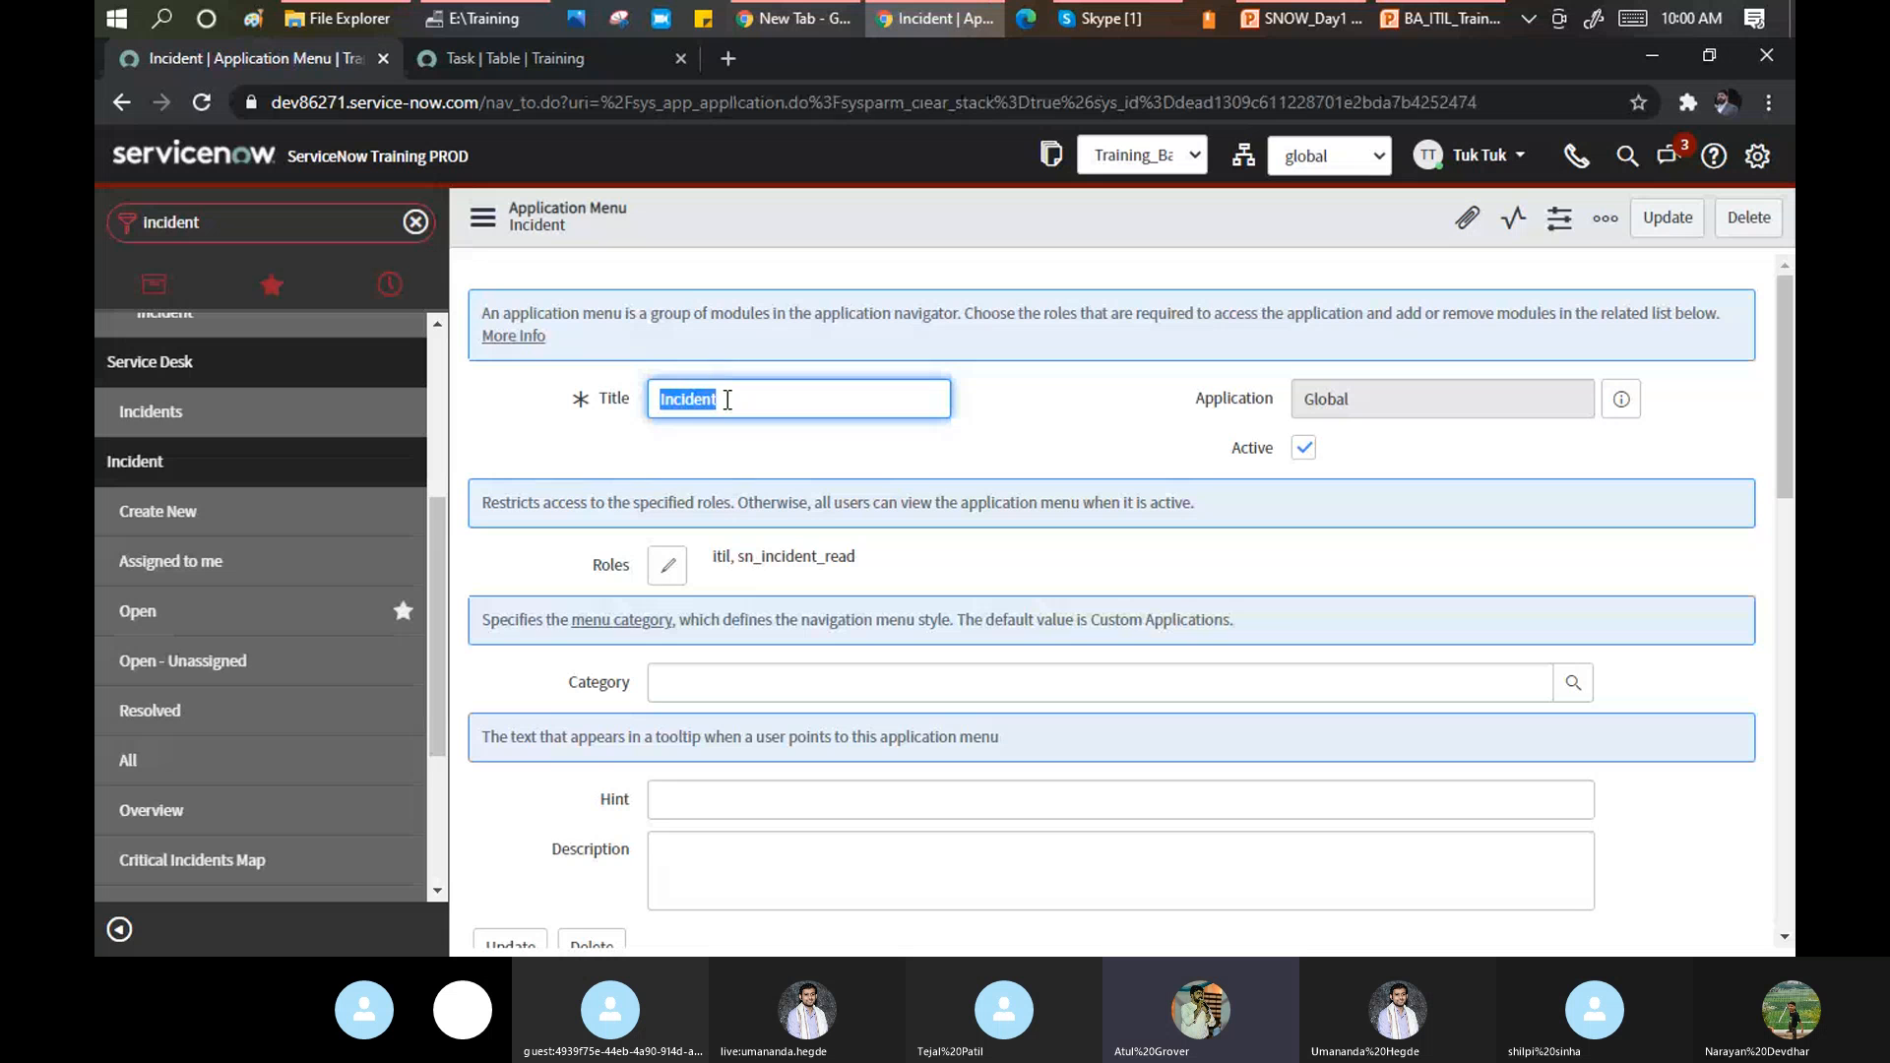
pyautogui.click(482, 217)
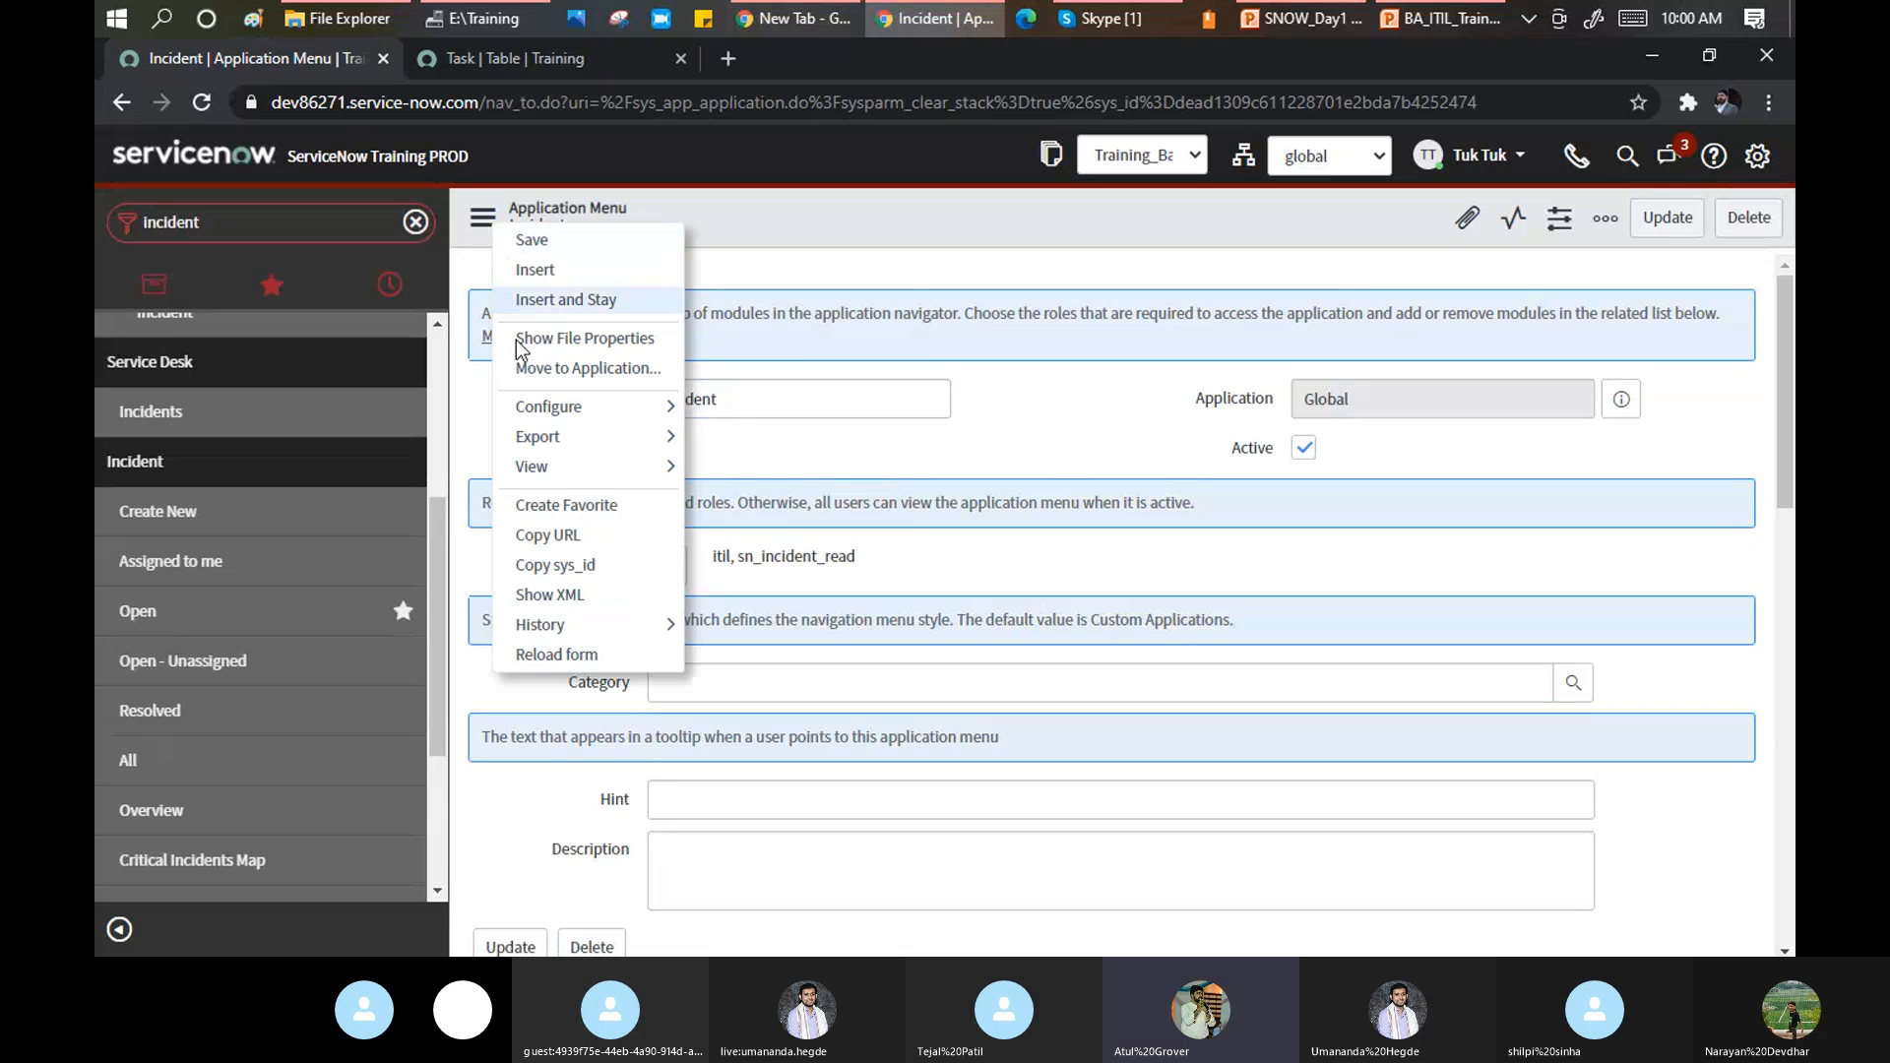
pyautogui.moveTo(631, 462)
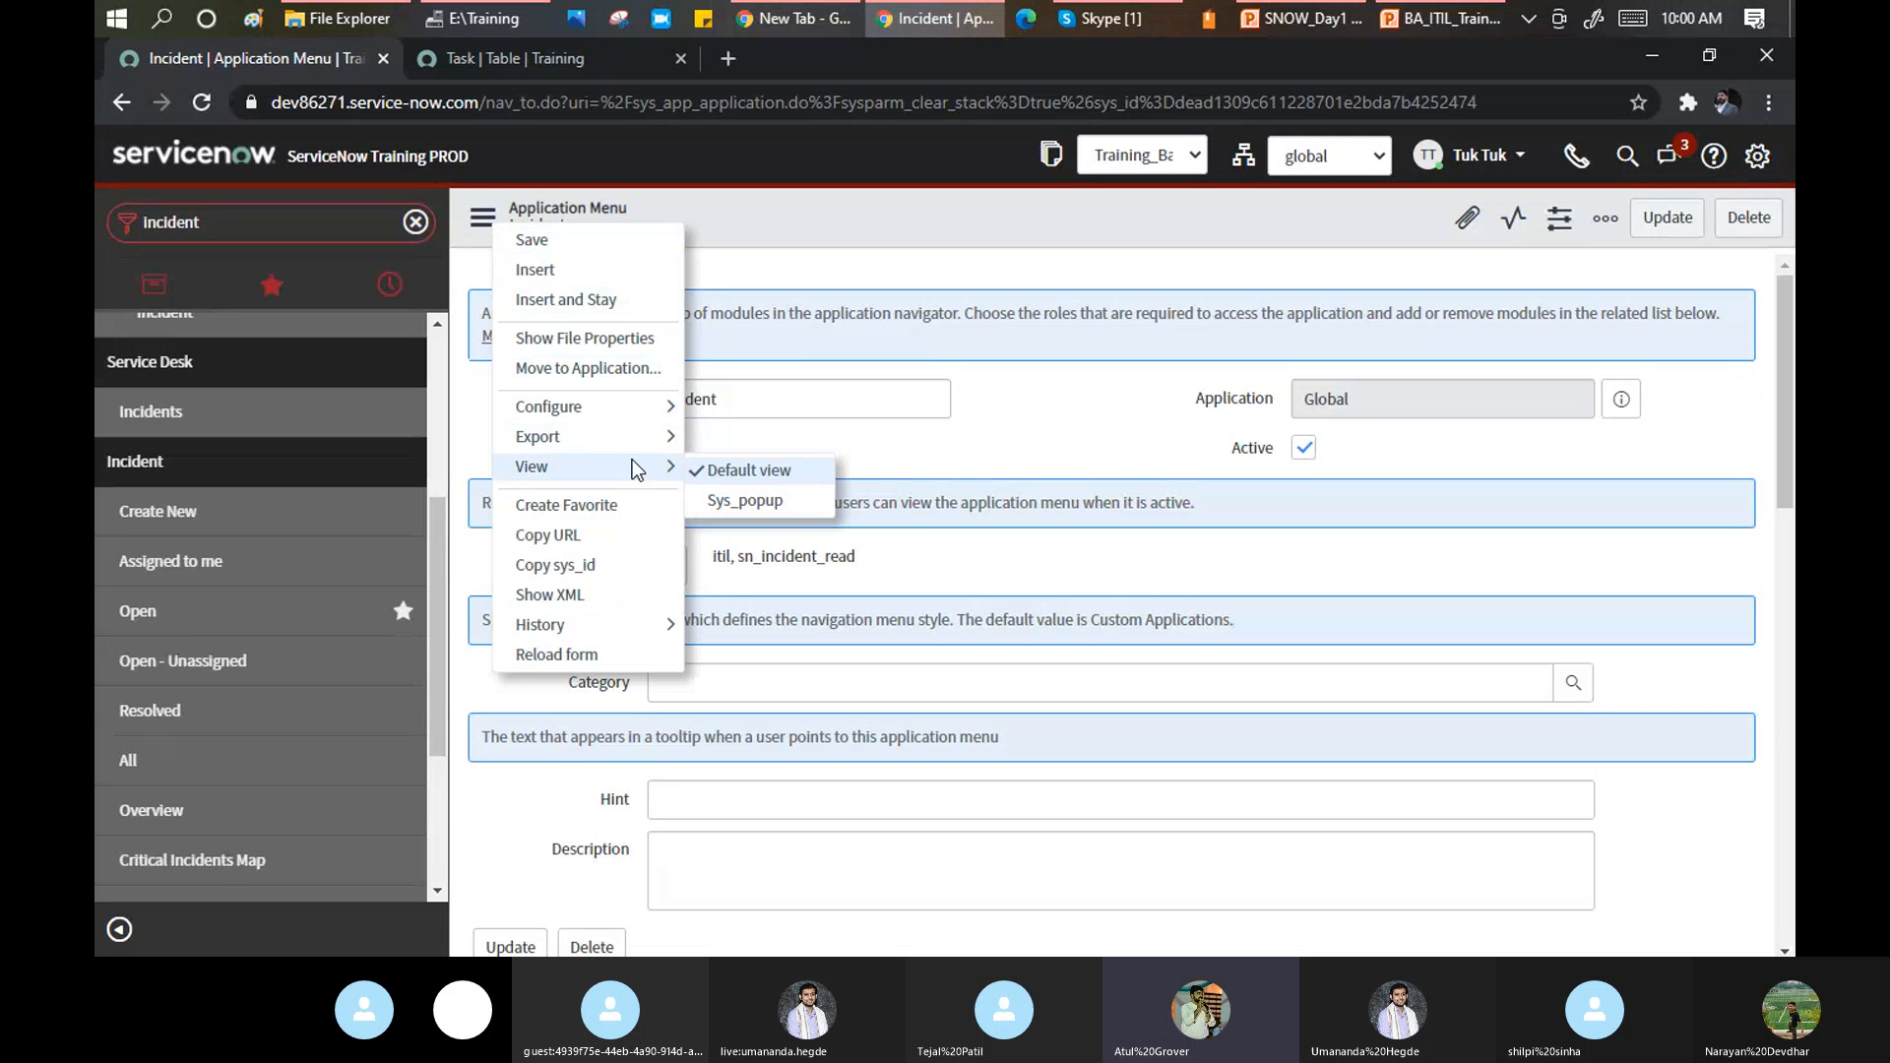
pyautogui.click(1049, 401)
# Scroll through the record's Modules related list to review its 13 modules.
pyautogui.scroll(-1, 1045, 399)
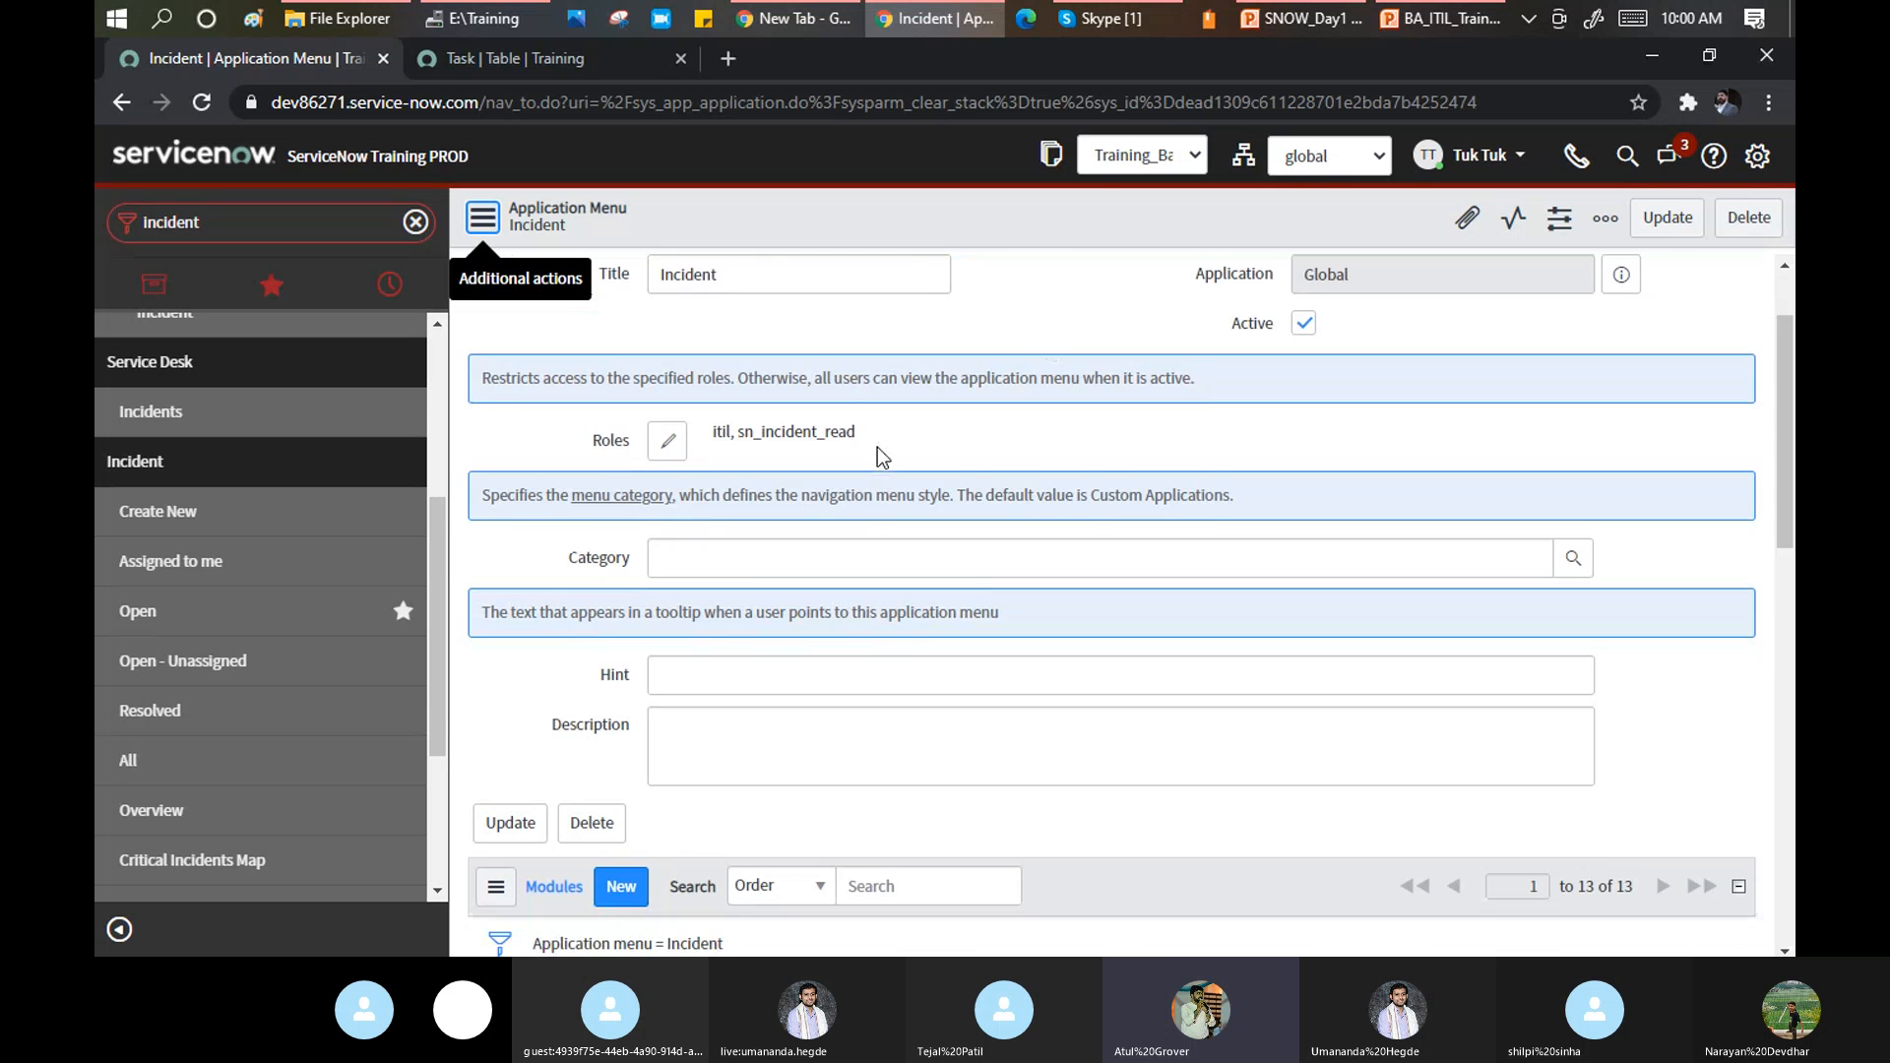
pyautogui.scroll(-3, 882, 455)
pyautogui.scroll(-2, 877, 447)
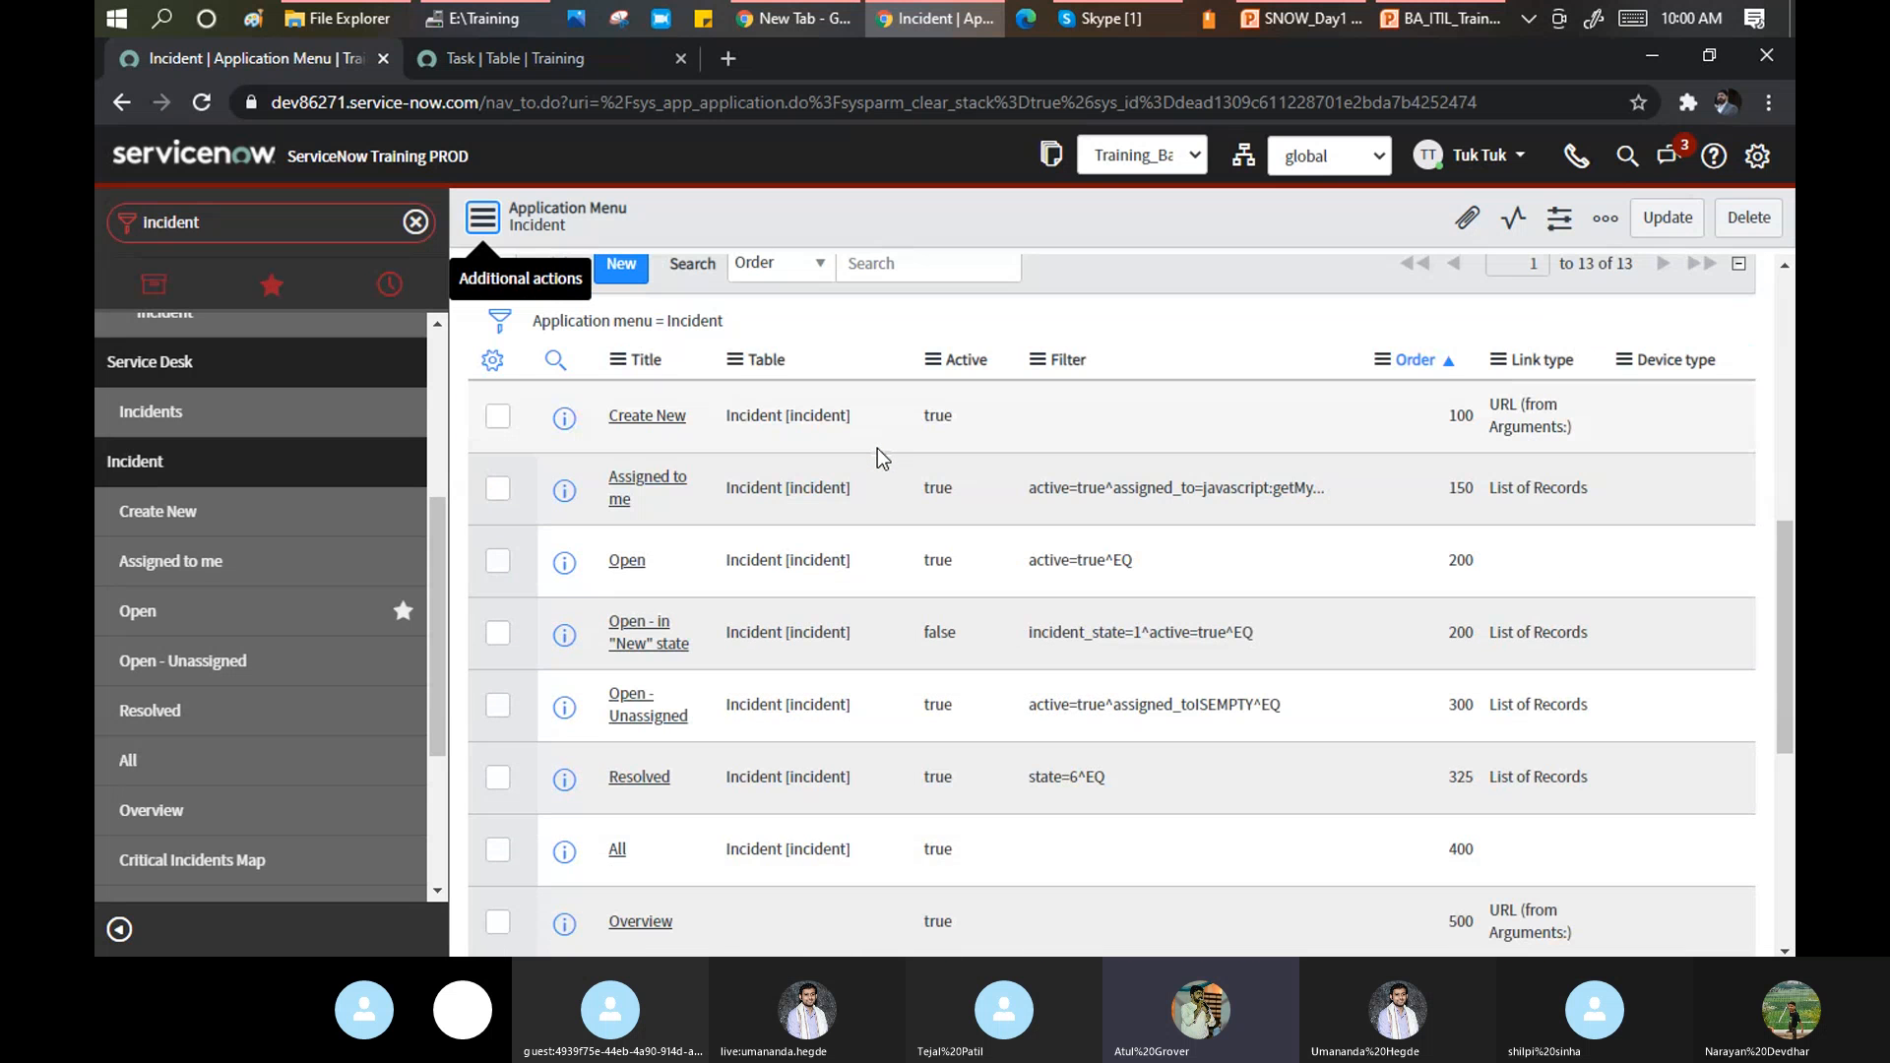
pyautogui.scroll(6, 877, 448)
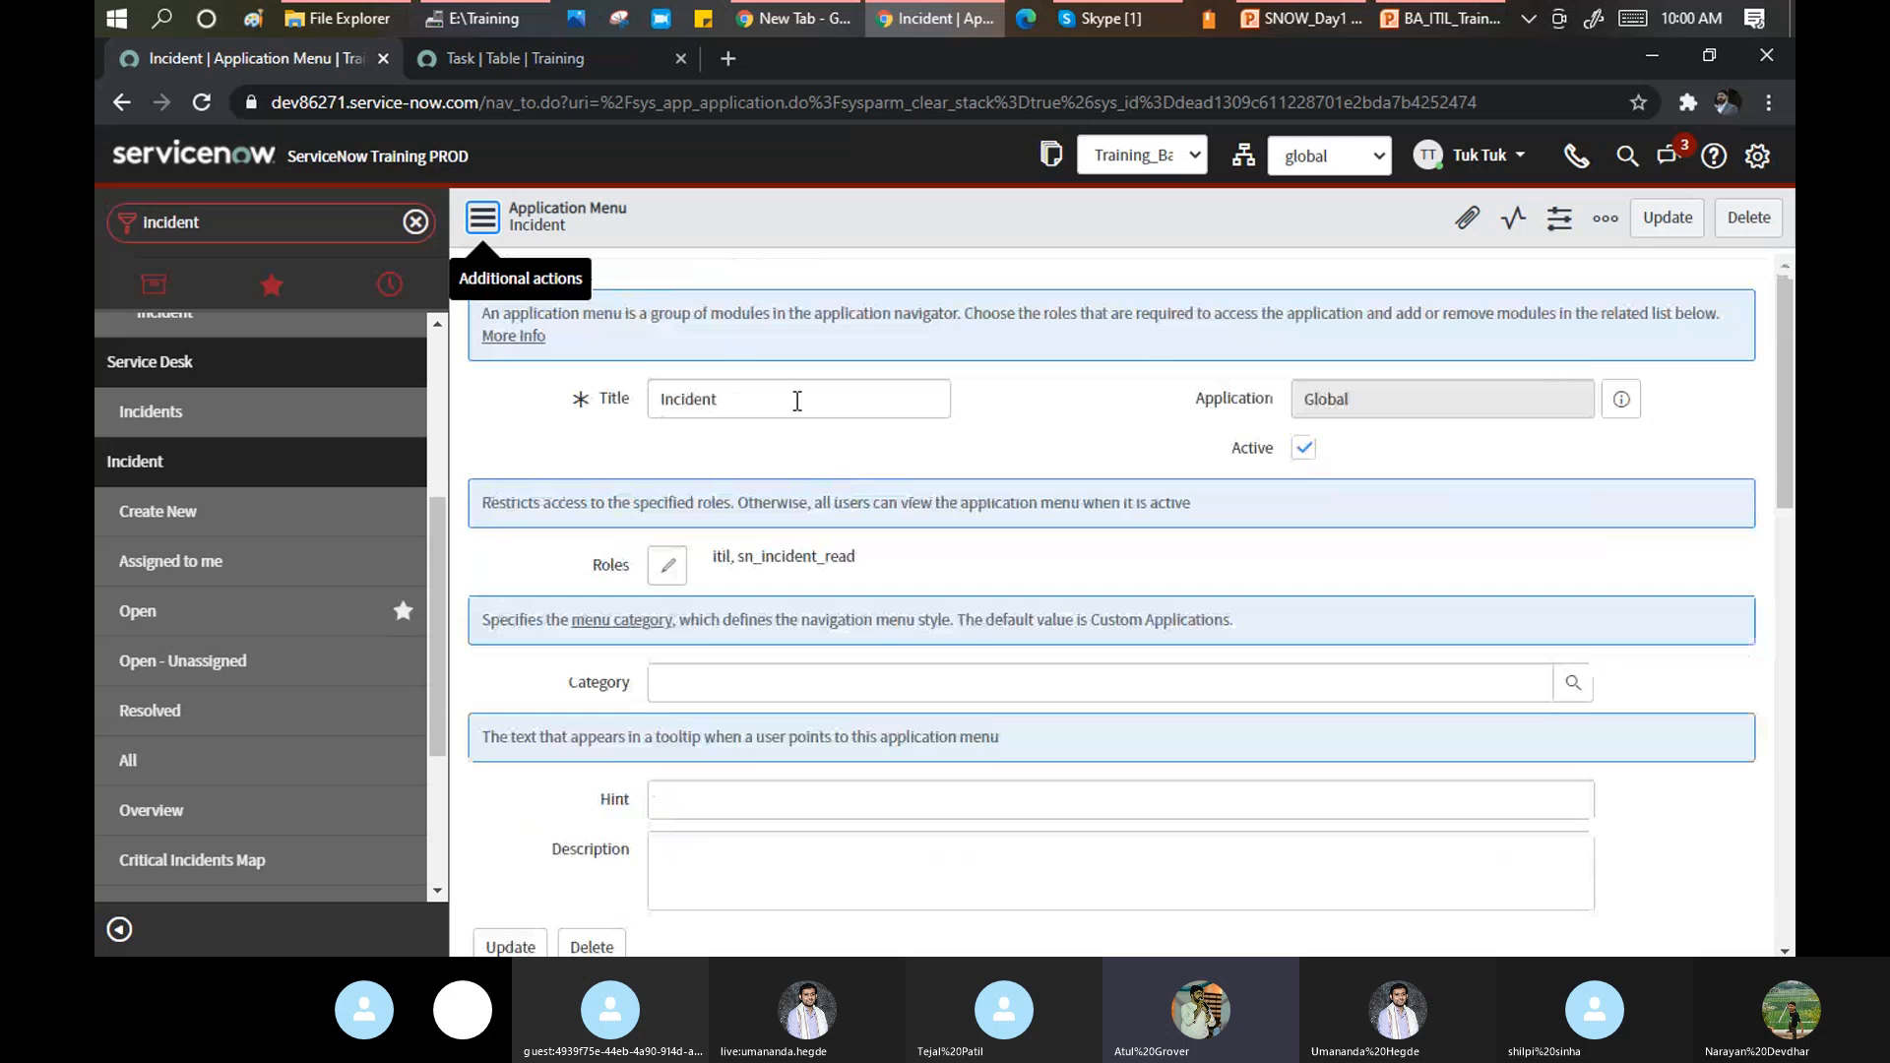
pyautogui.scroll(-5, 729, 434)
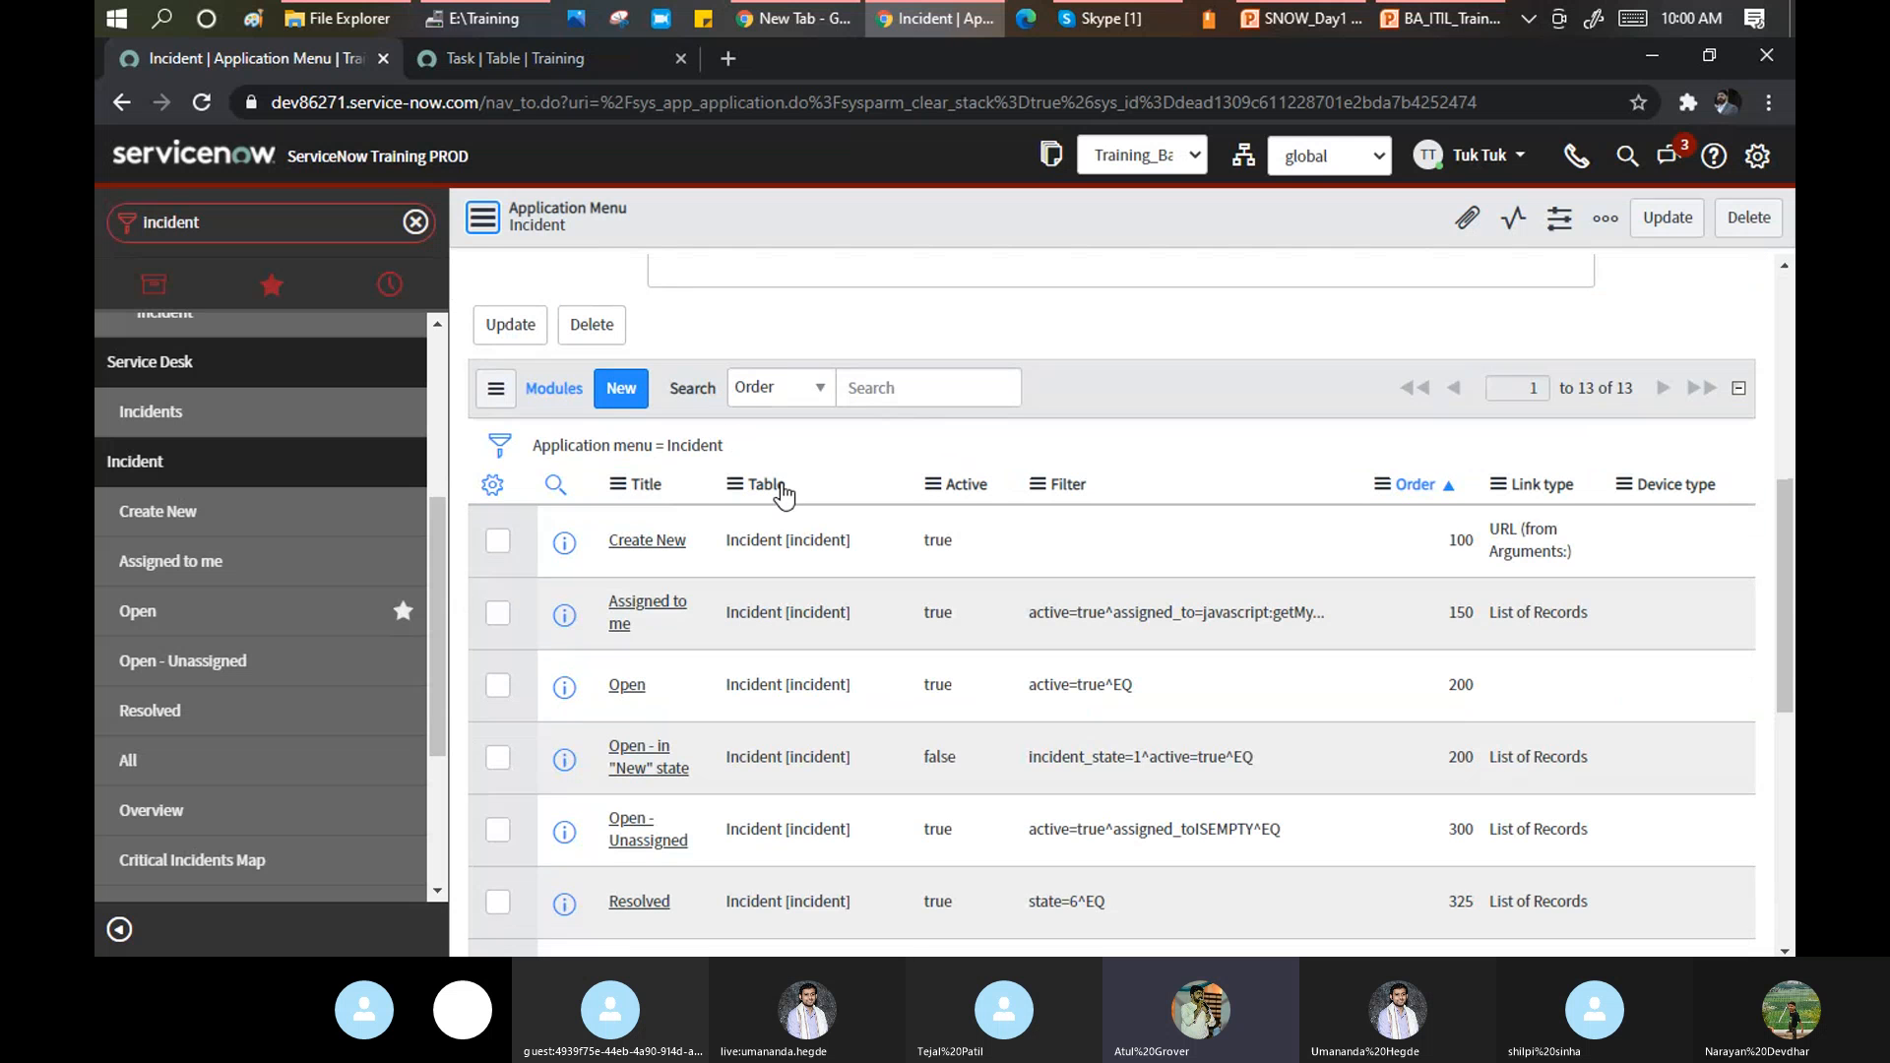
pyautogui.scroll(-1, 789, 447)
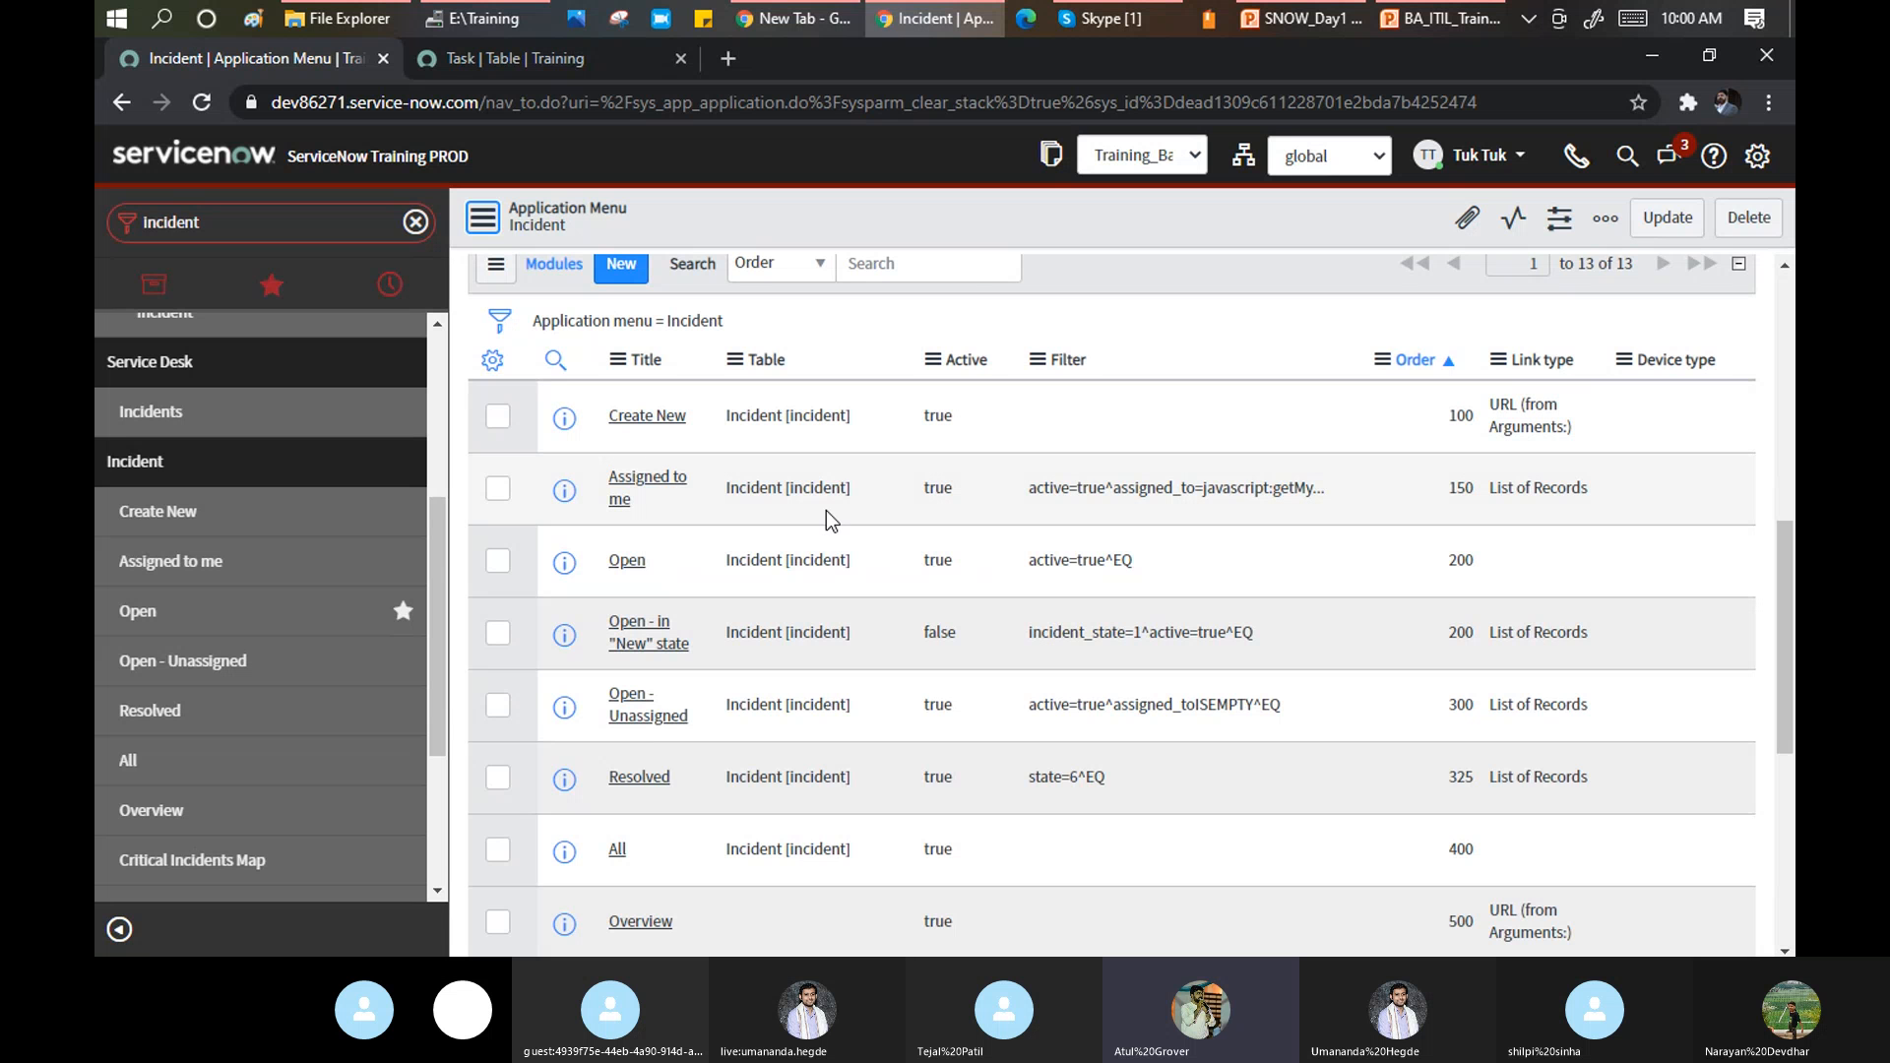
pyautogui.scroll(-1, 817, 569)
pyautogui.scroll(-2, 817, 568)
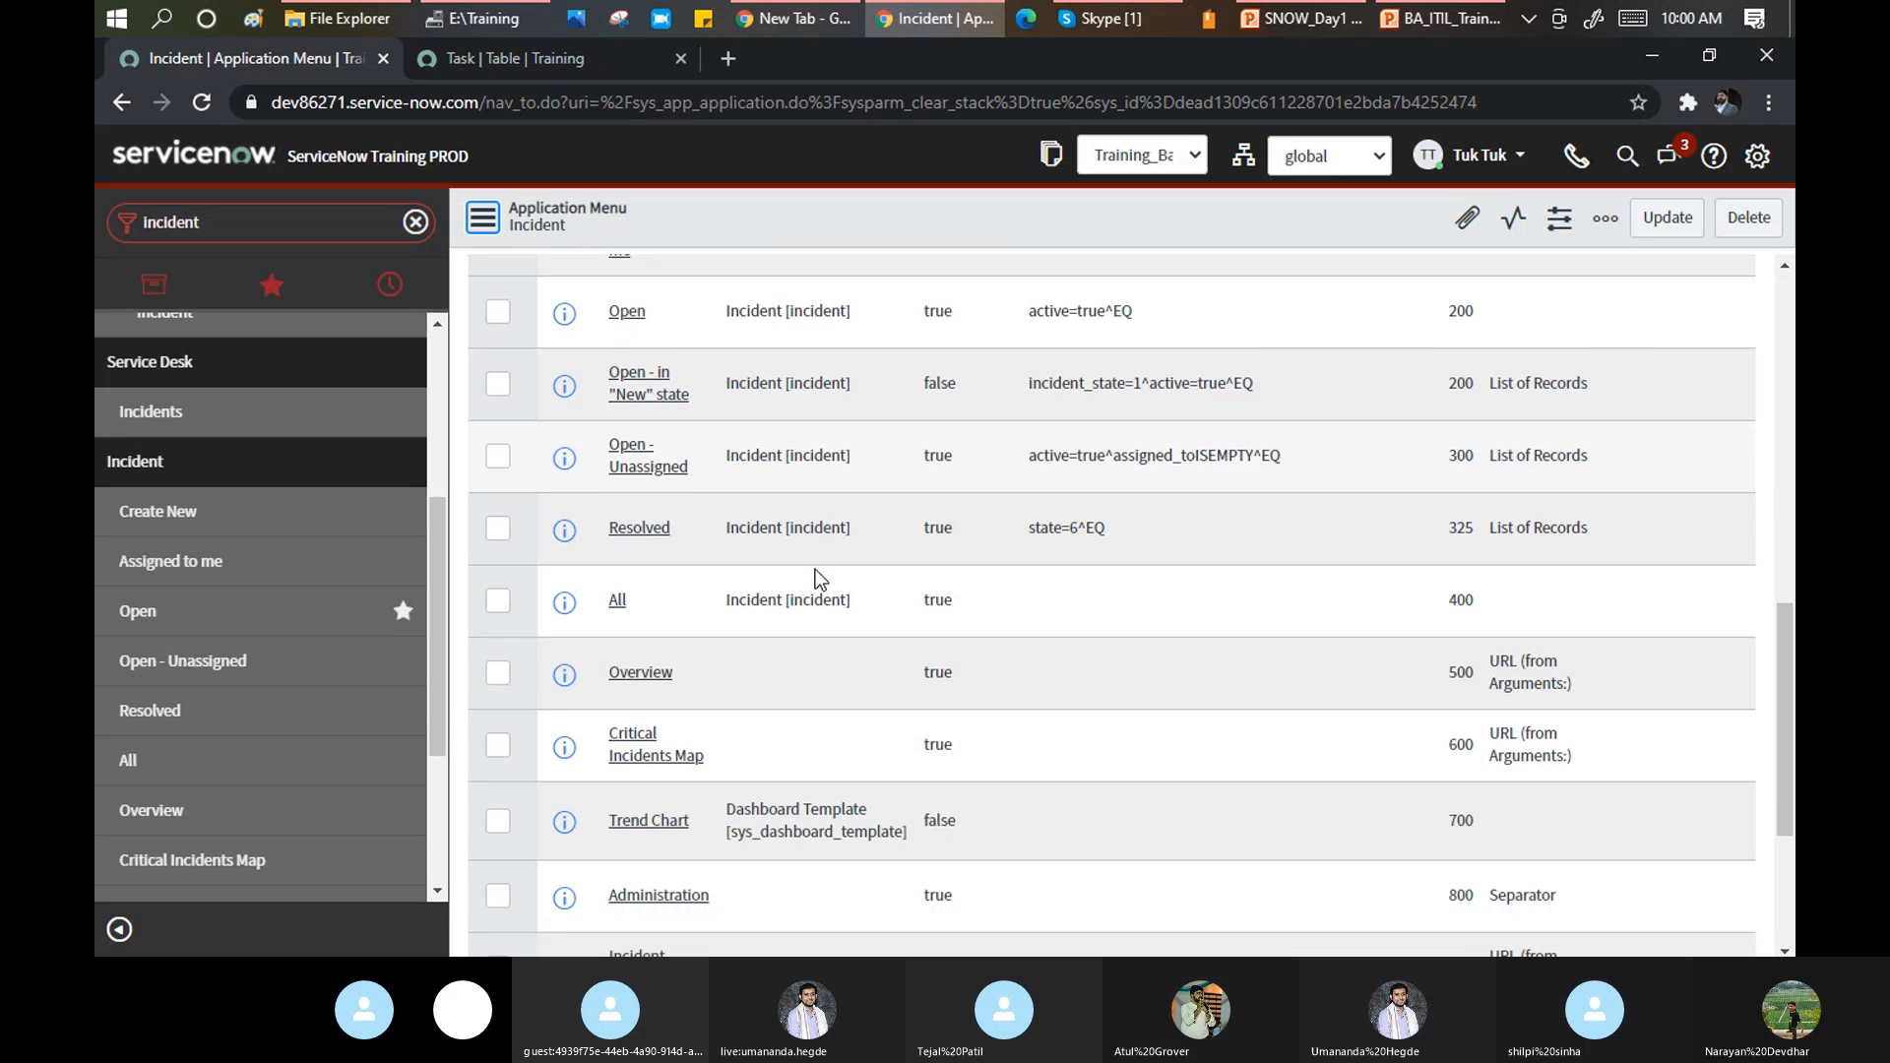
pyautogui.scroll(-3, 785, 687)
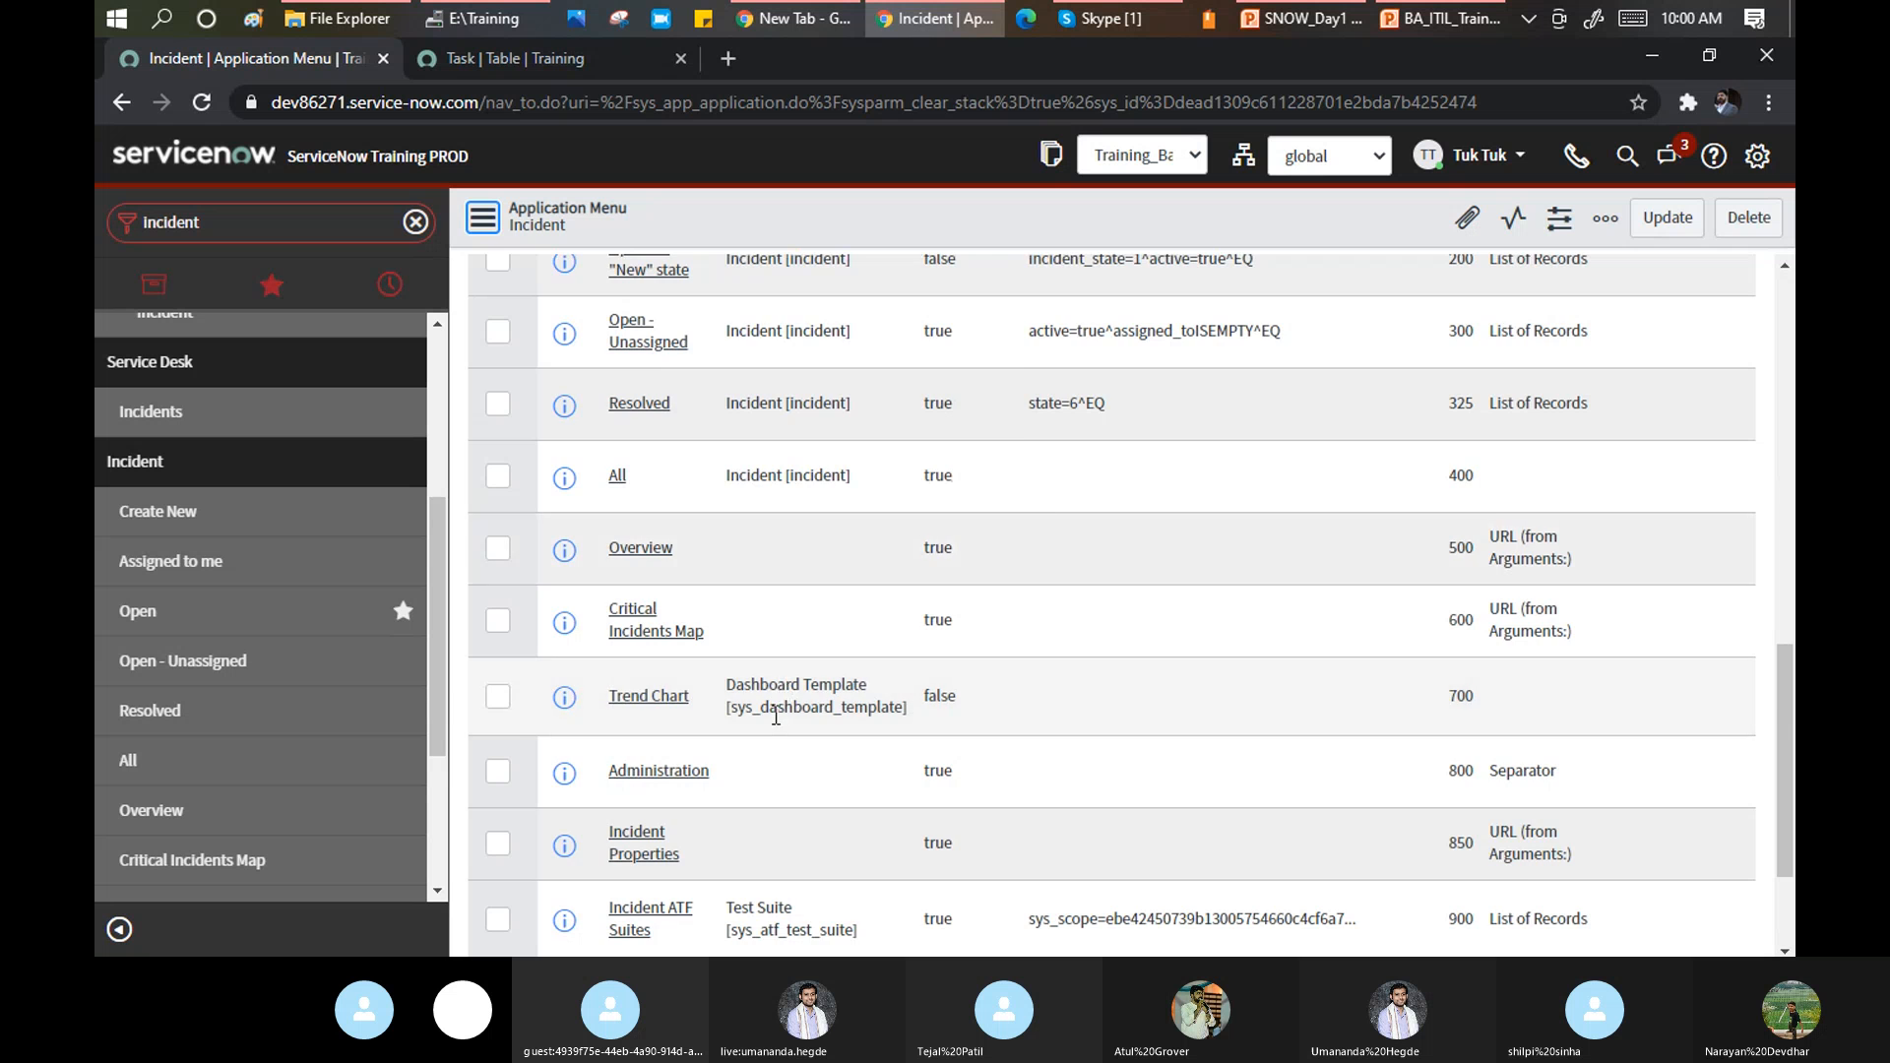
pyautogui.scroll(10, 799, 532)
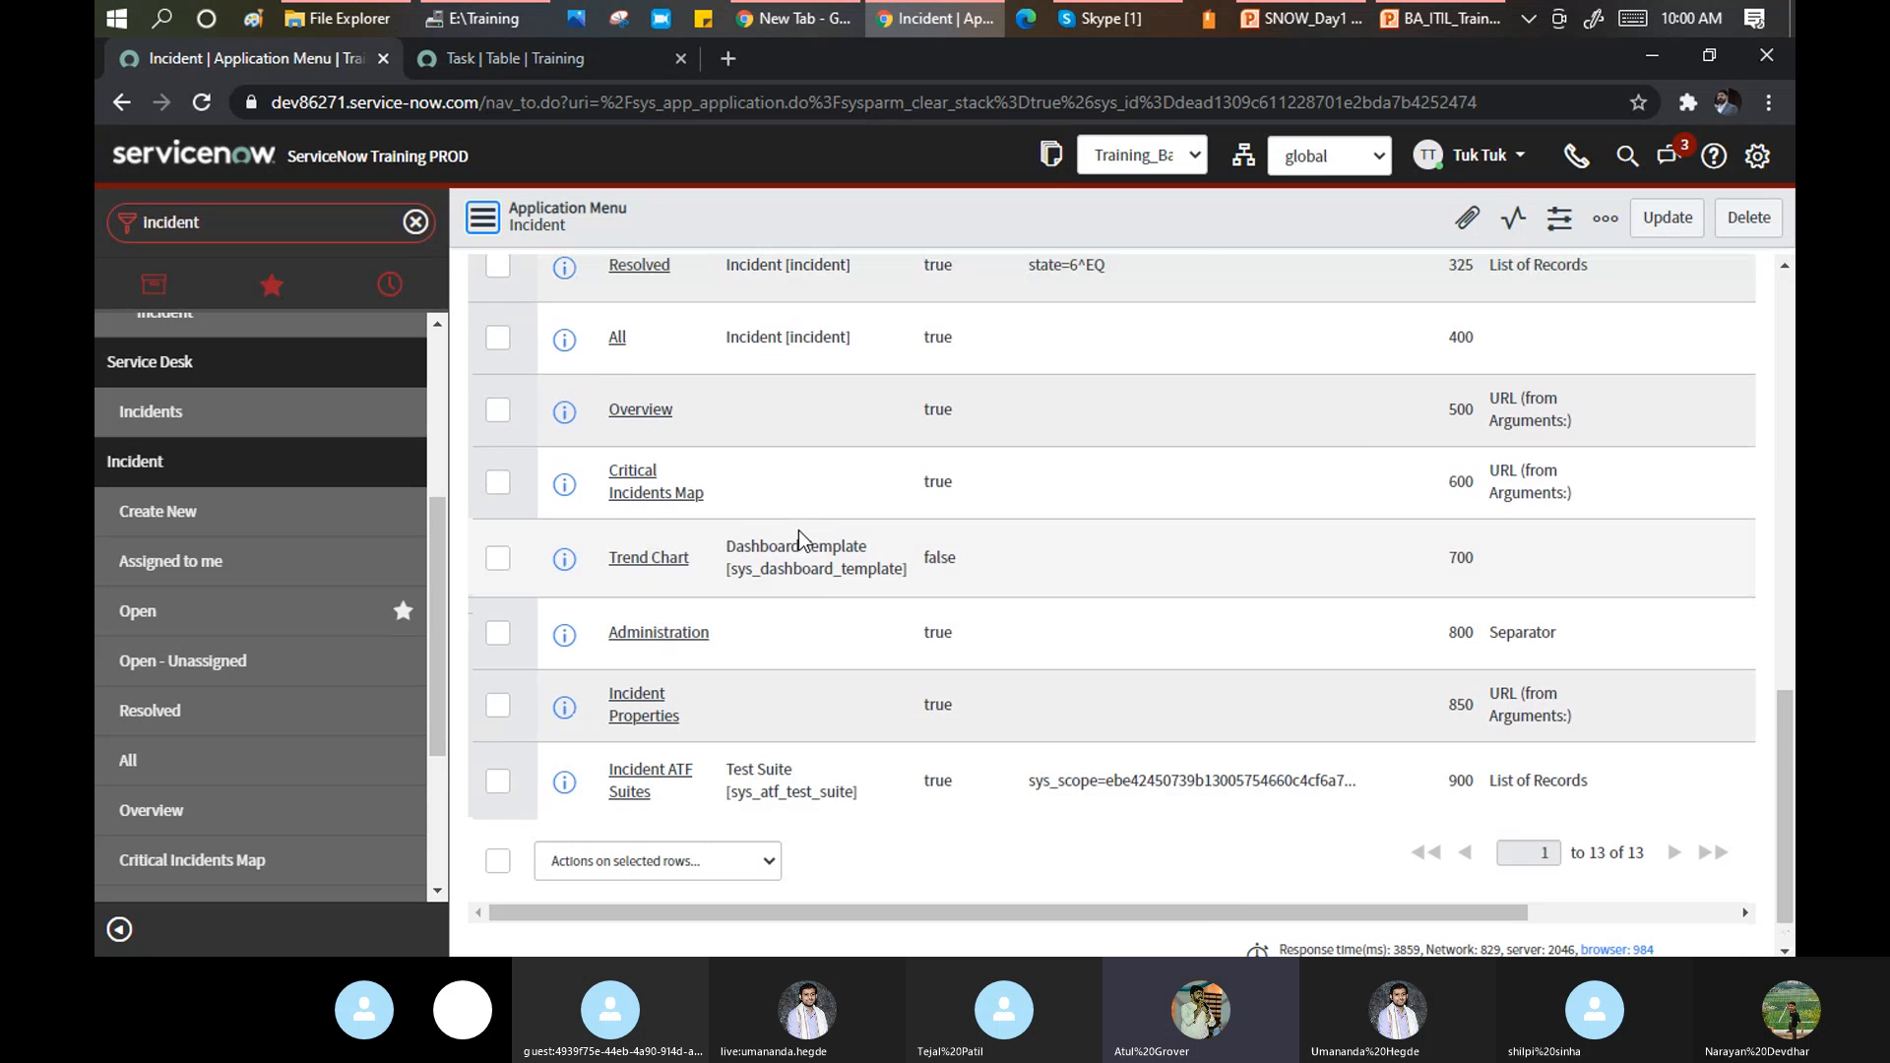
pyautogui.scroll(2, 799, 530)
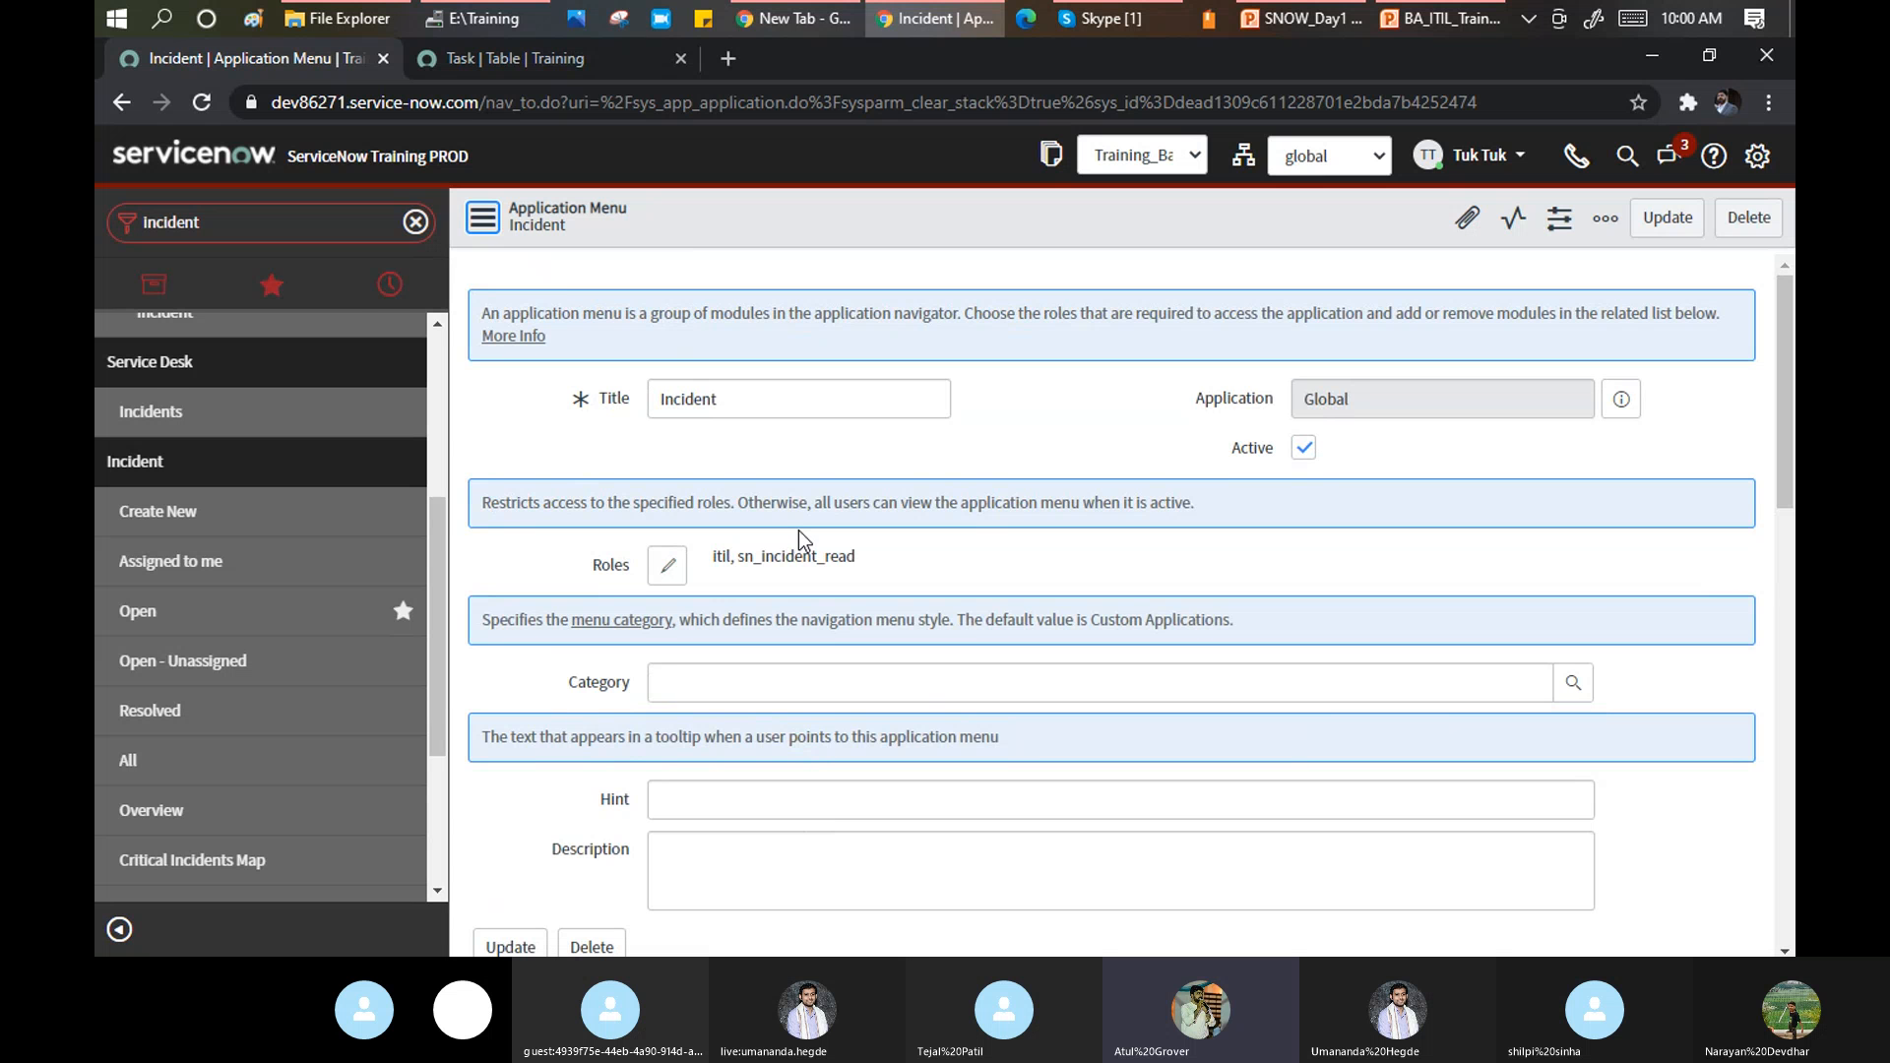
# Filter the navigator for 'tables' and open System Definition > Tables, listing 5,537 tables.
pyautogui.doubleClick(222, 227)
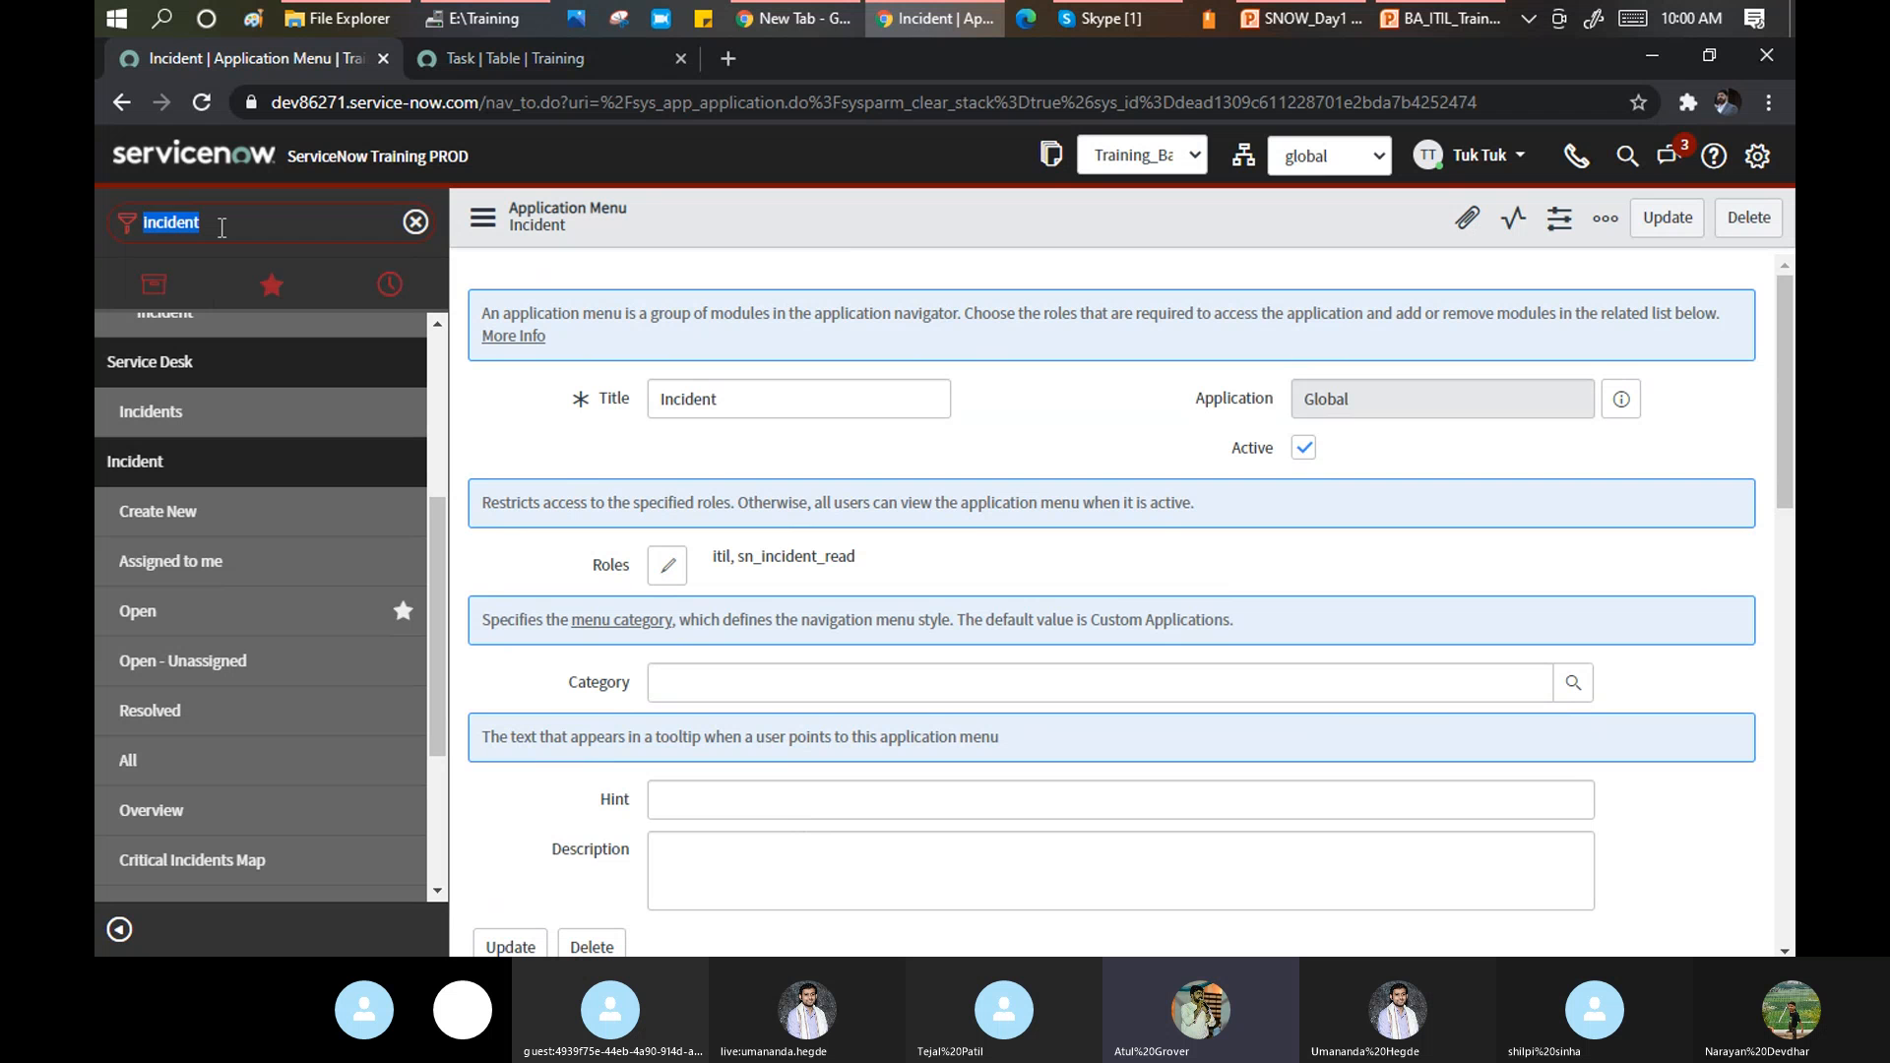
pyautogui.write('tables')
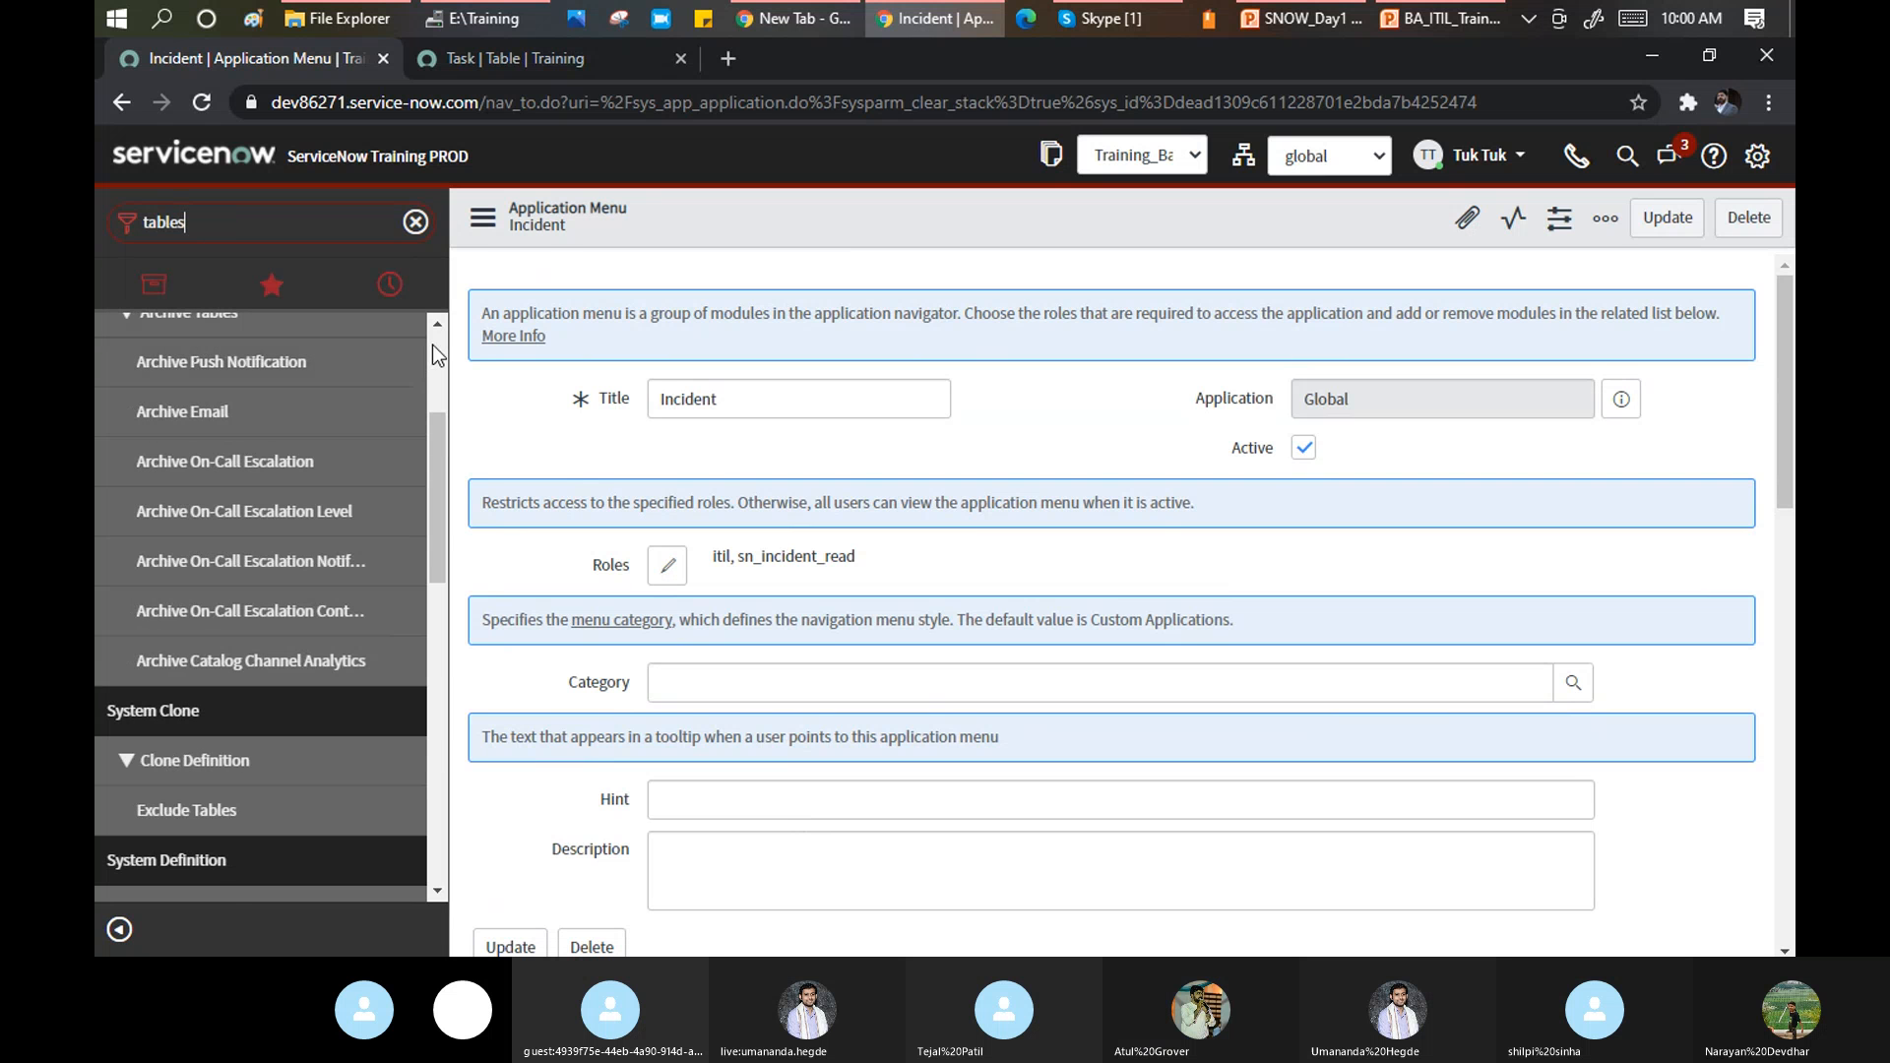
pyautogui.scroll(3, 424, 374)
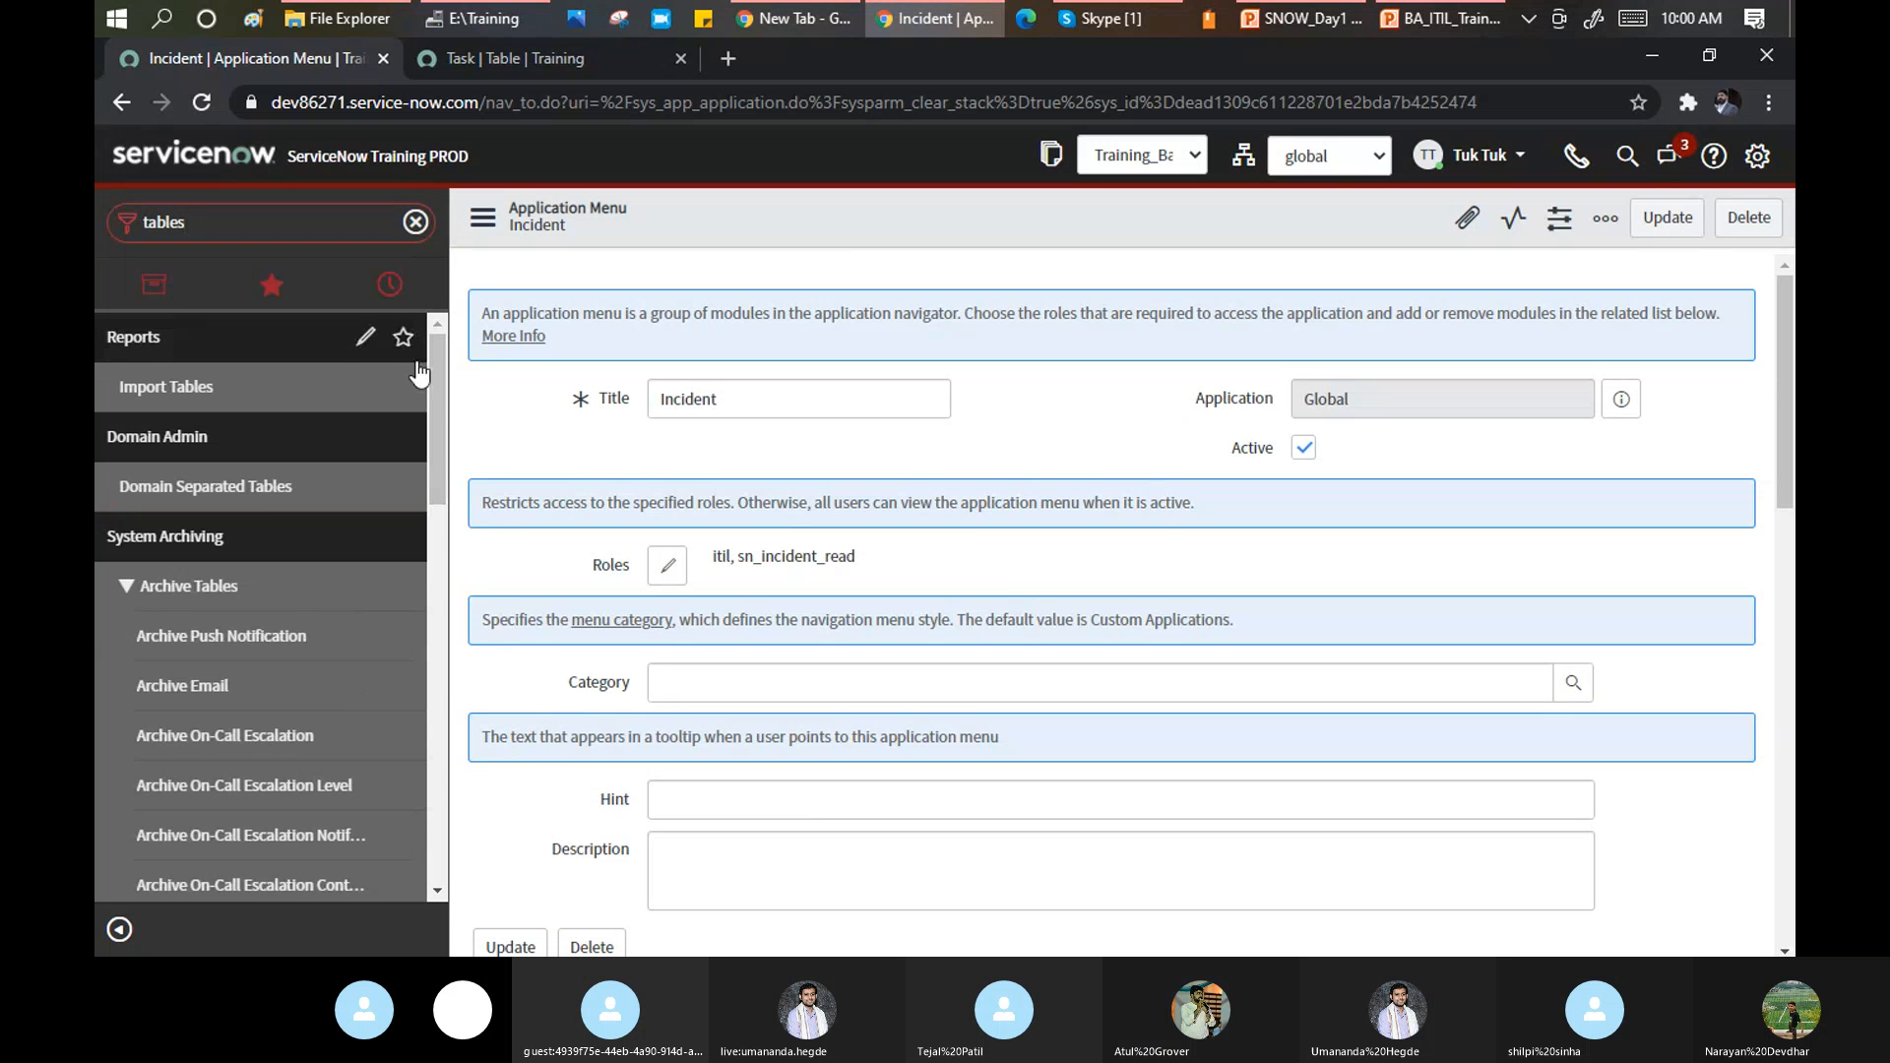
pyautogui.scroll(-7, 374, 483)
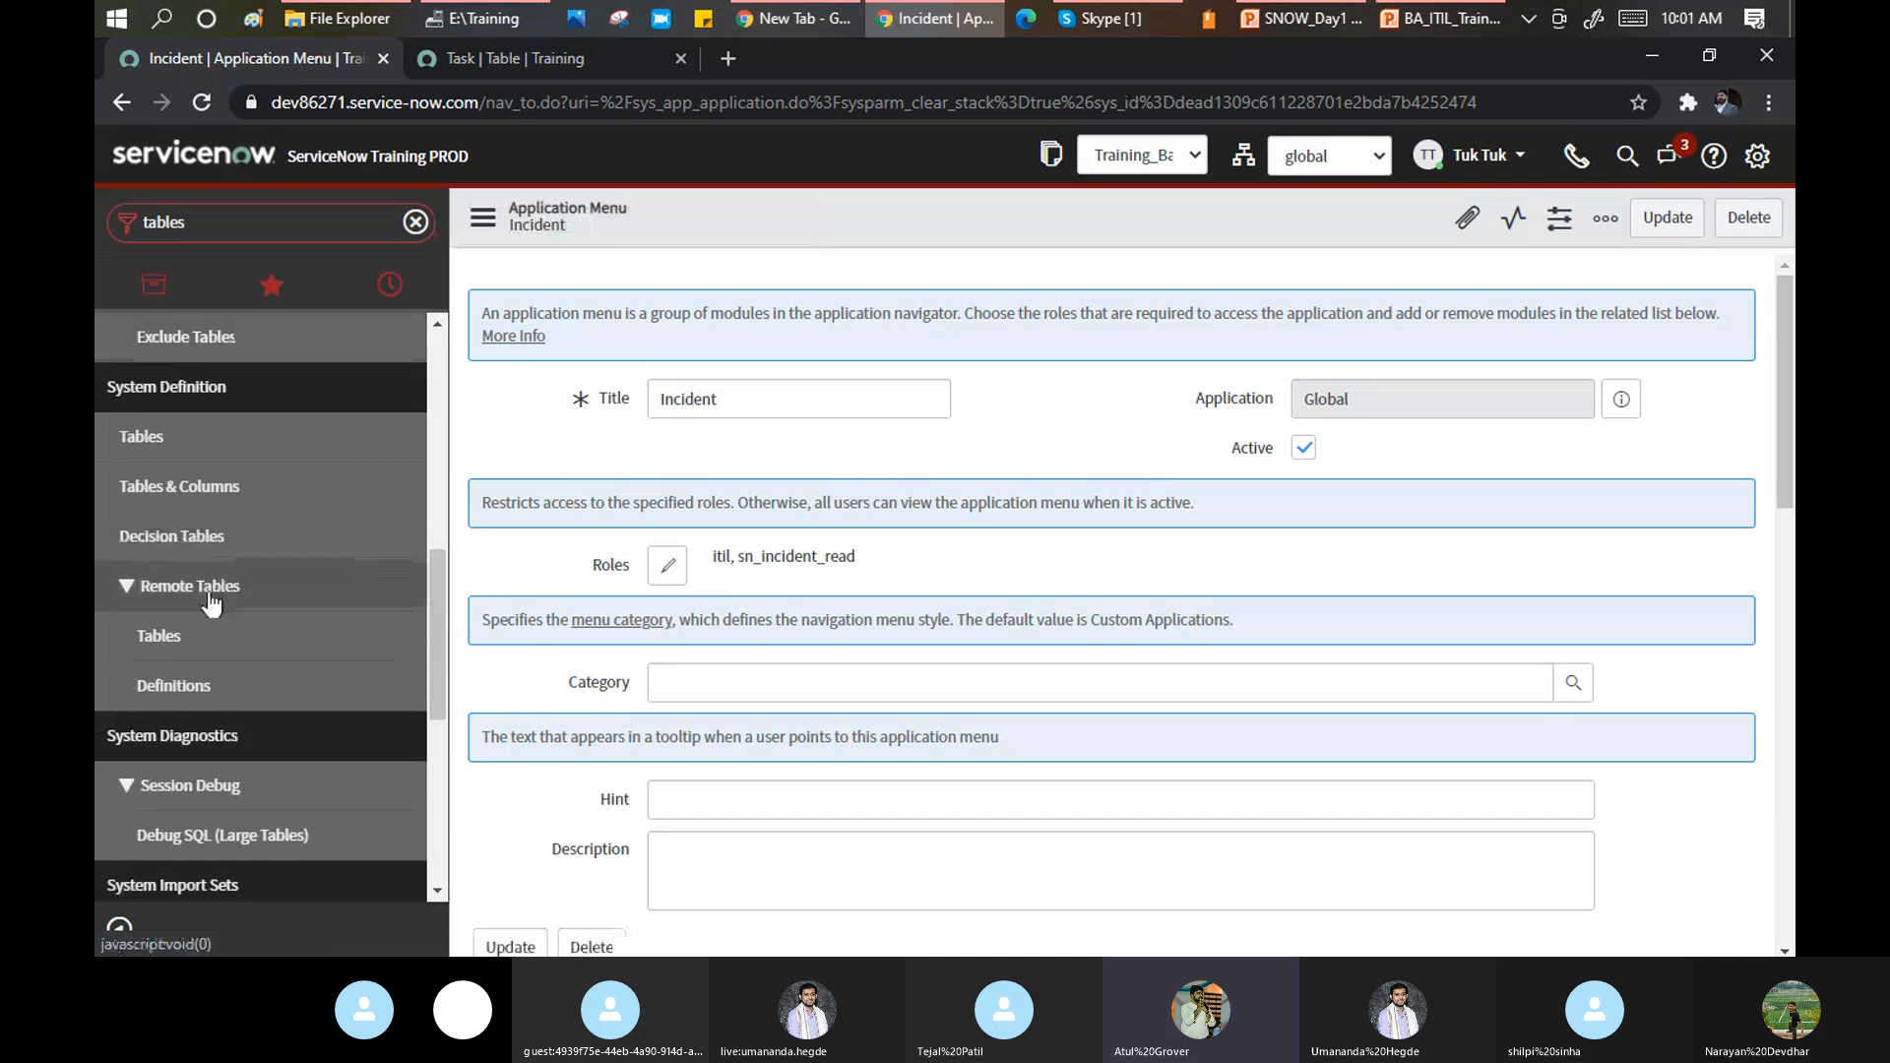
pyautogui.scroll(-3, 202, 620)
pyautogui.scroll(-1, 180, 722)
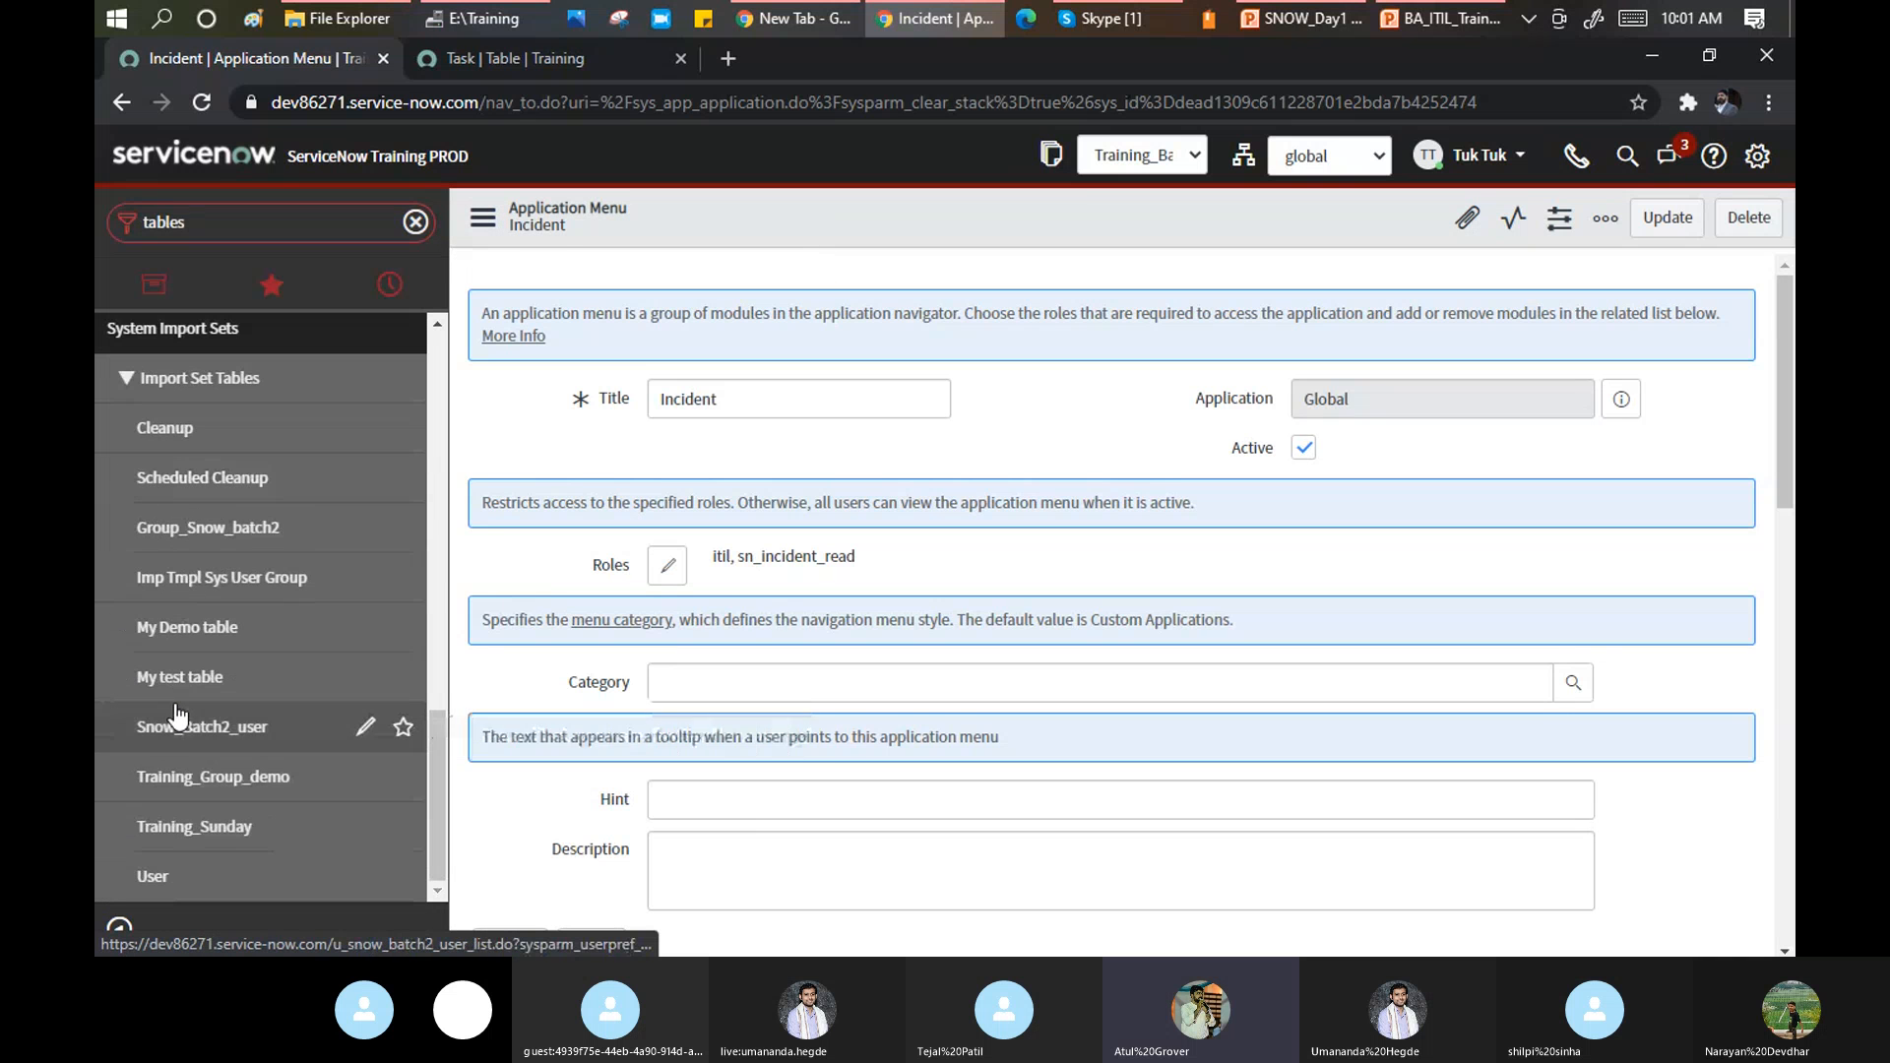
pyautogui.scroll(3, 218, 558)
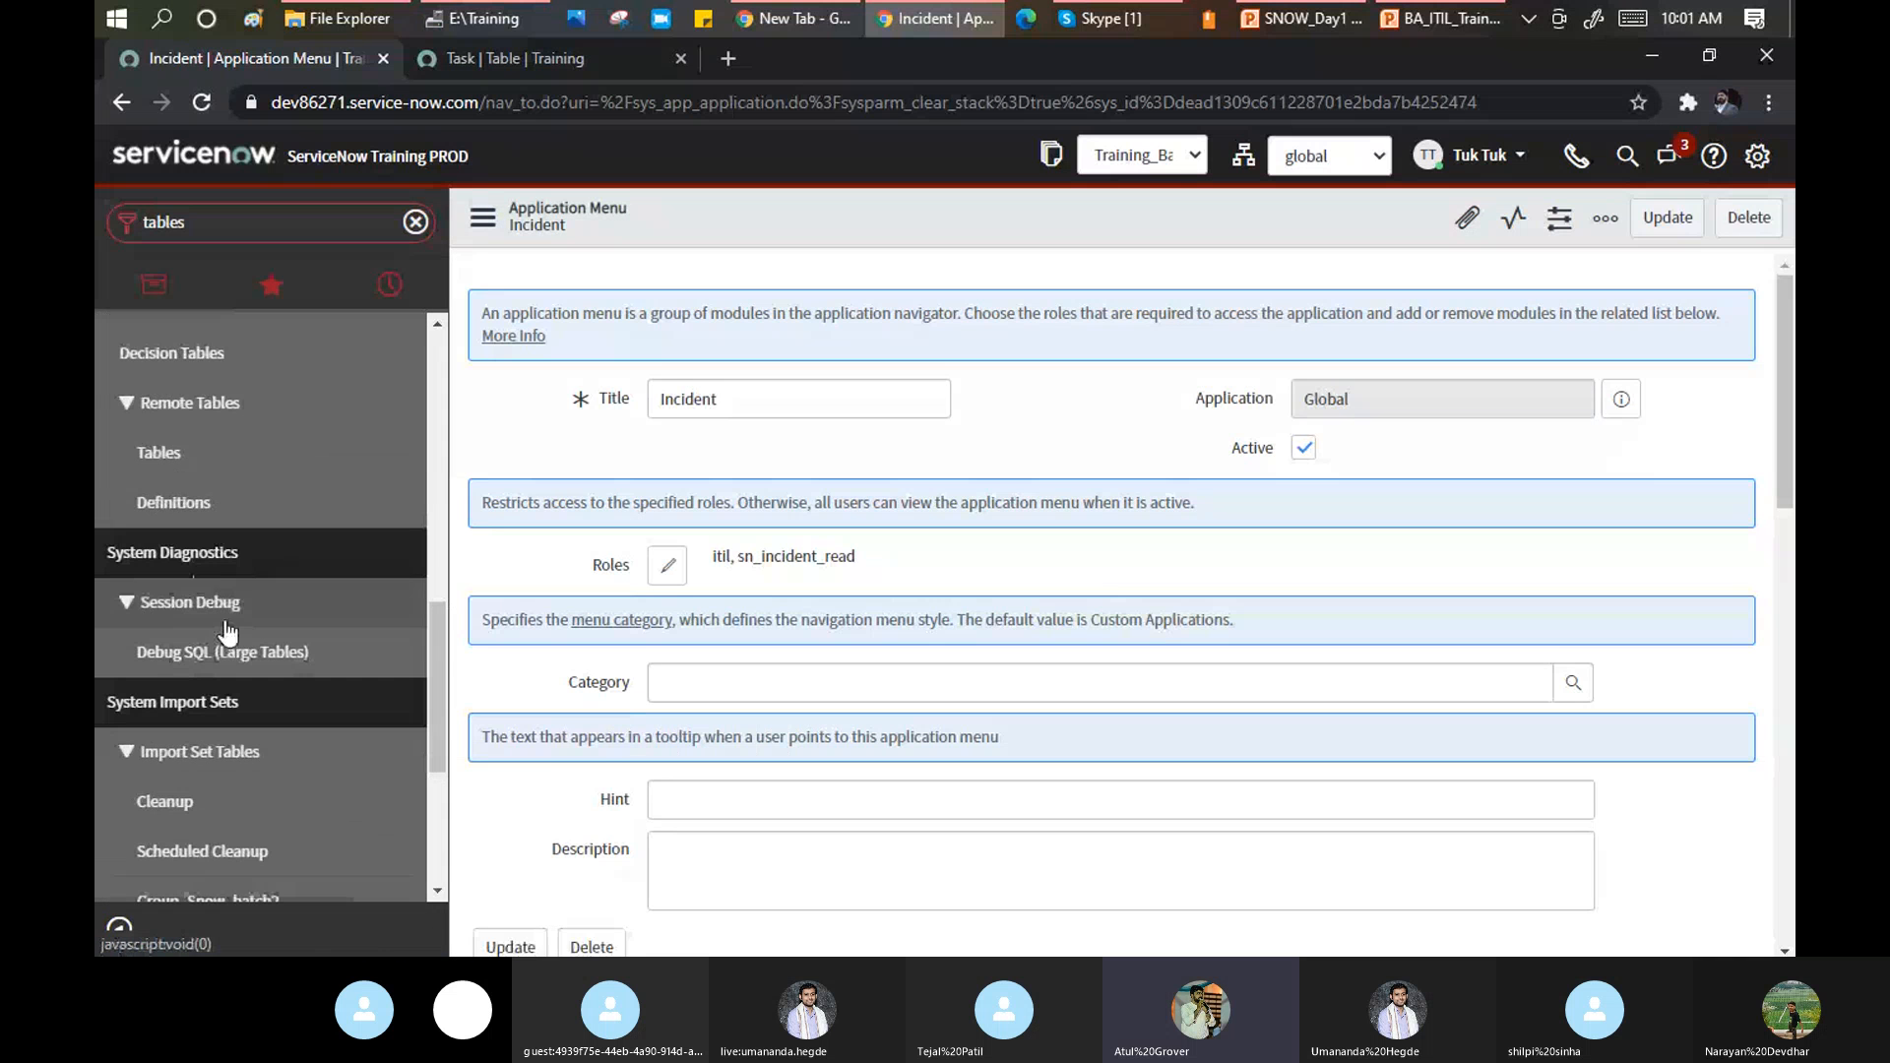
pyautogui.scroll(3, 155, 716)
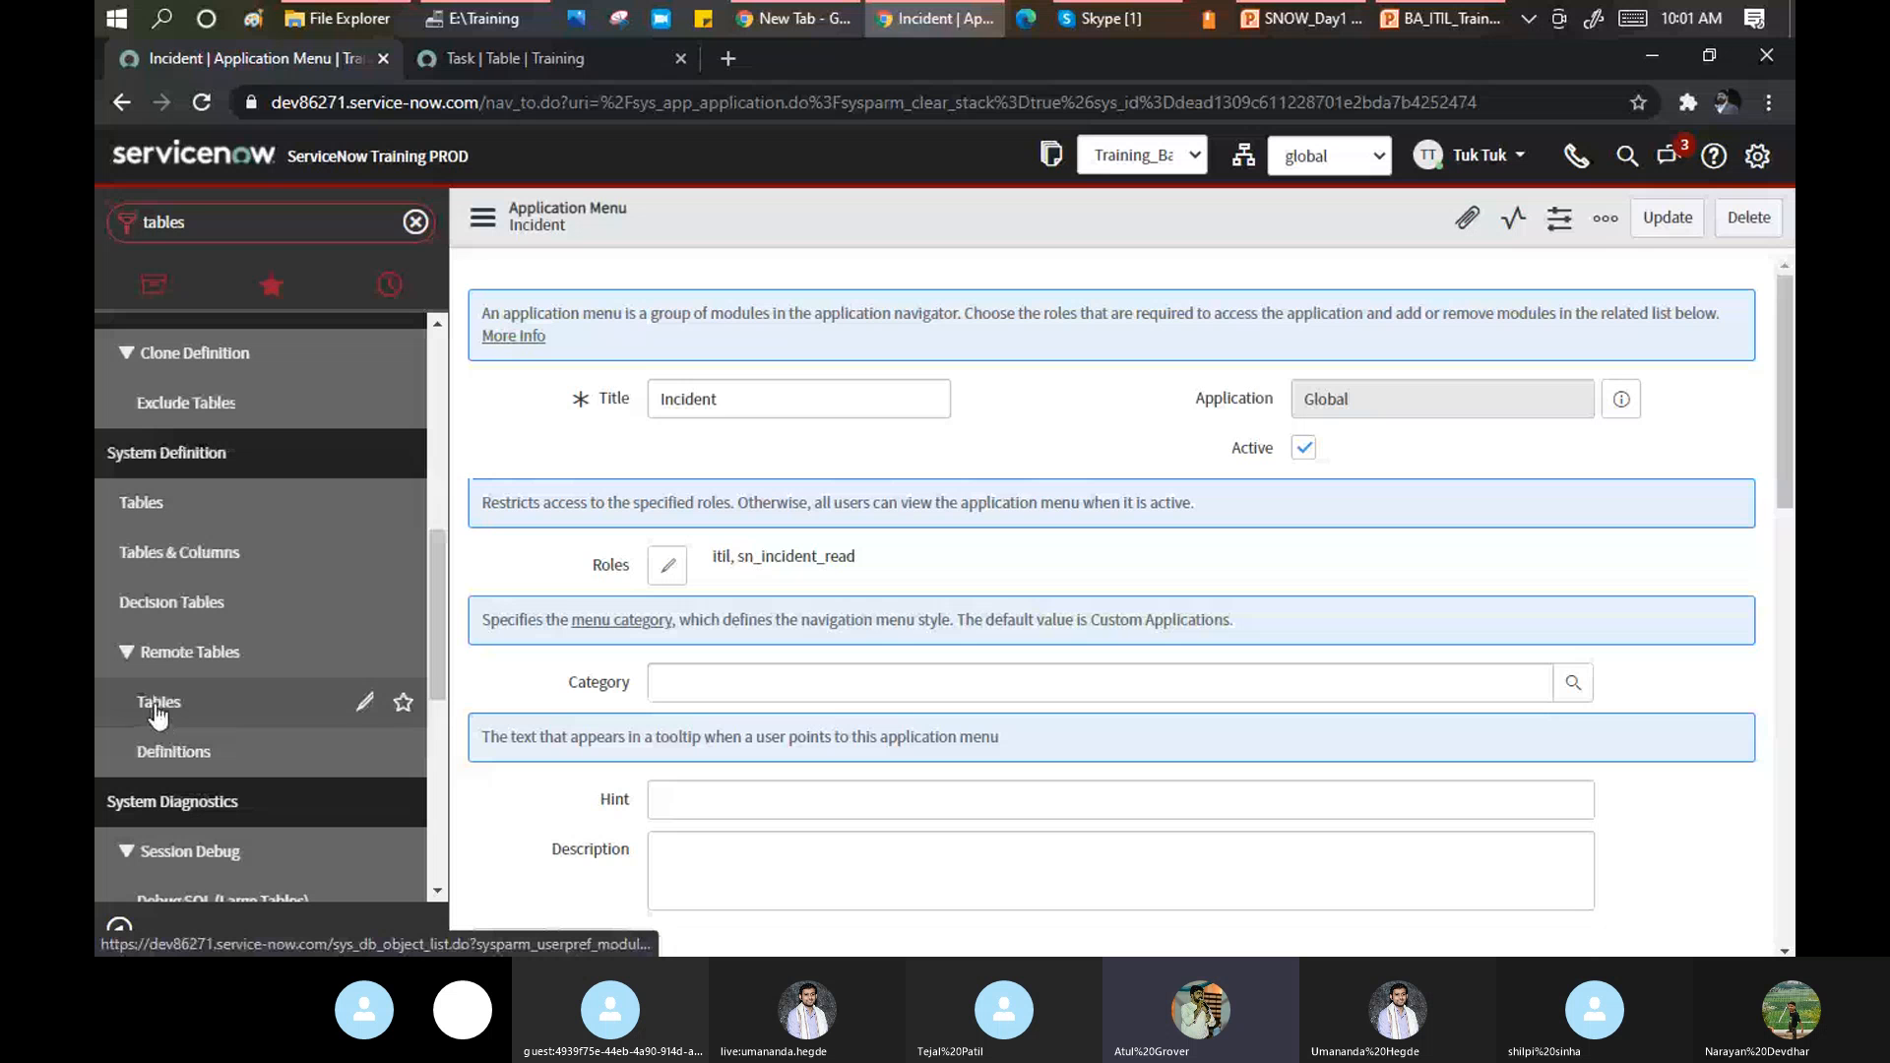
pyautogui.click(143, 504)
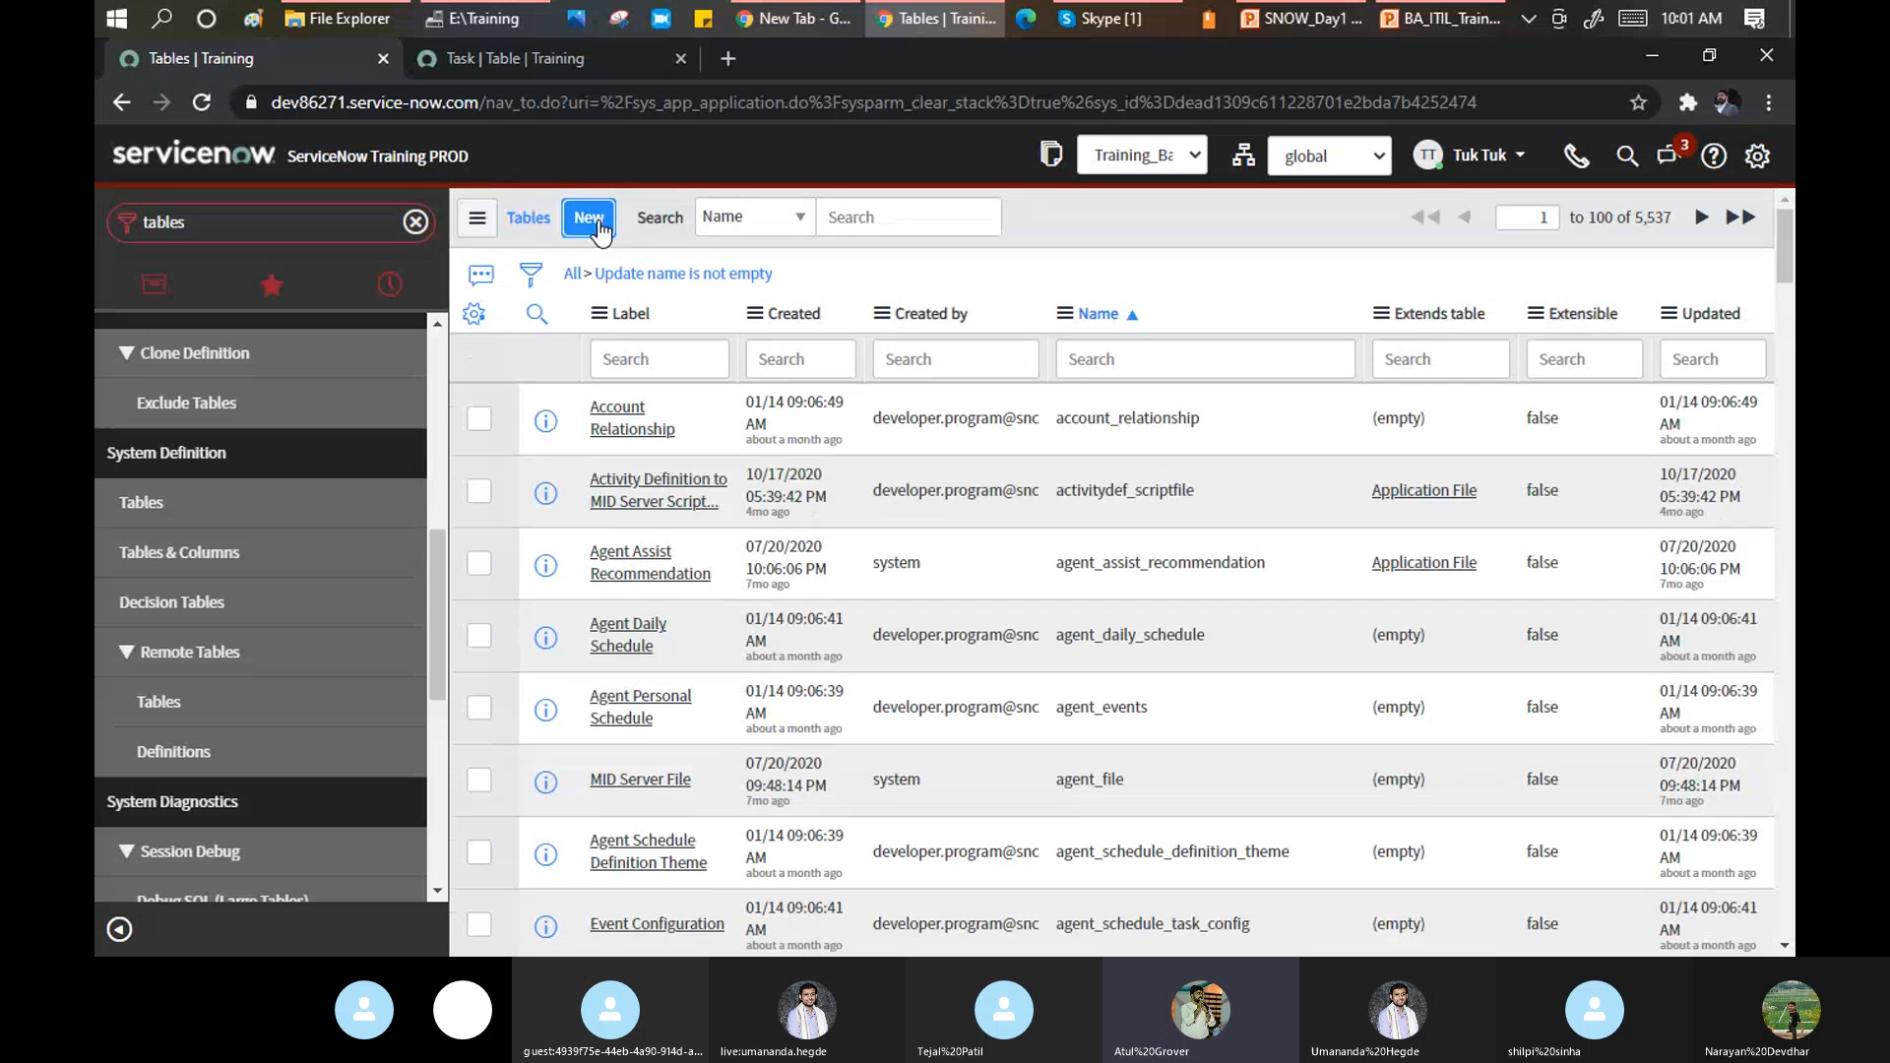
# Create a new table labelled Recap, named u_recap, that extends the Task table.
pyautogui.click(589, 219)
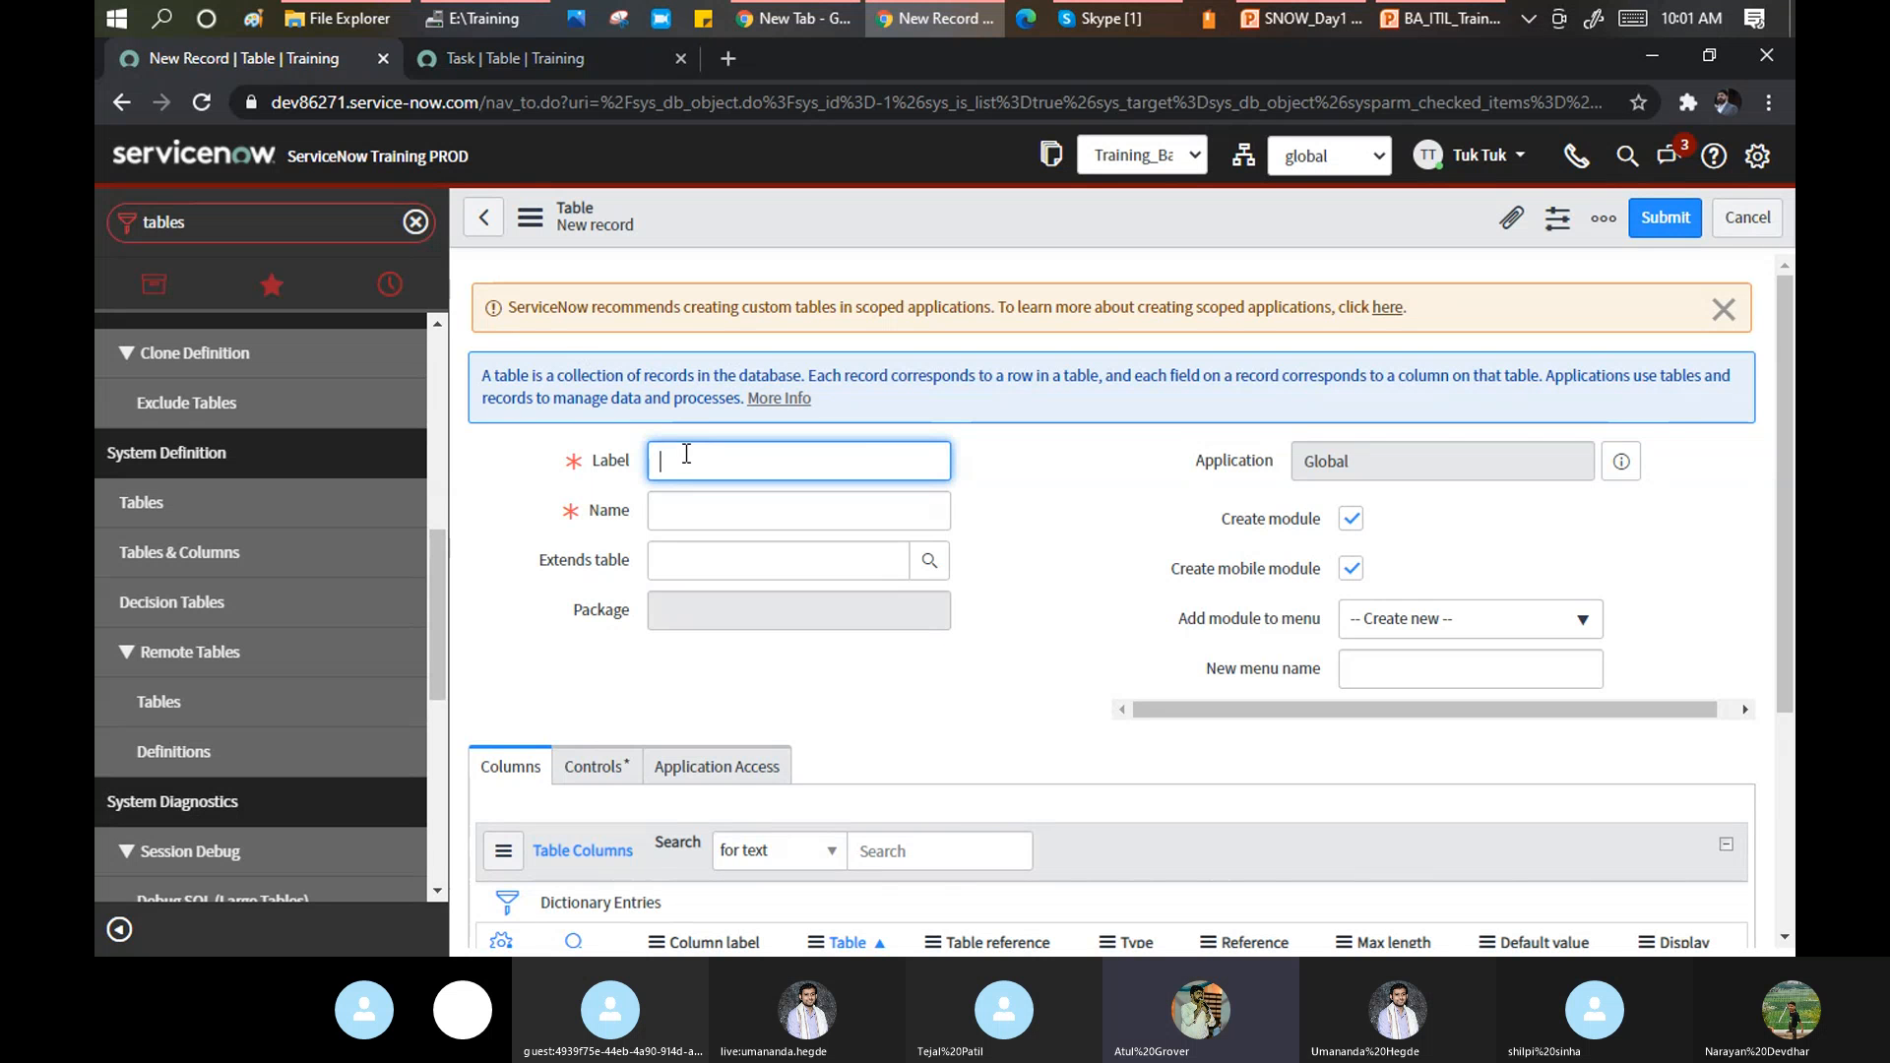
pyautogui.write('Recap')
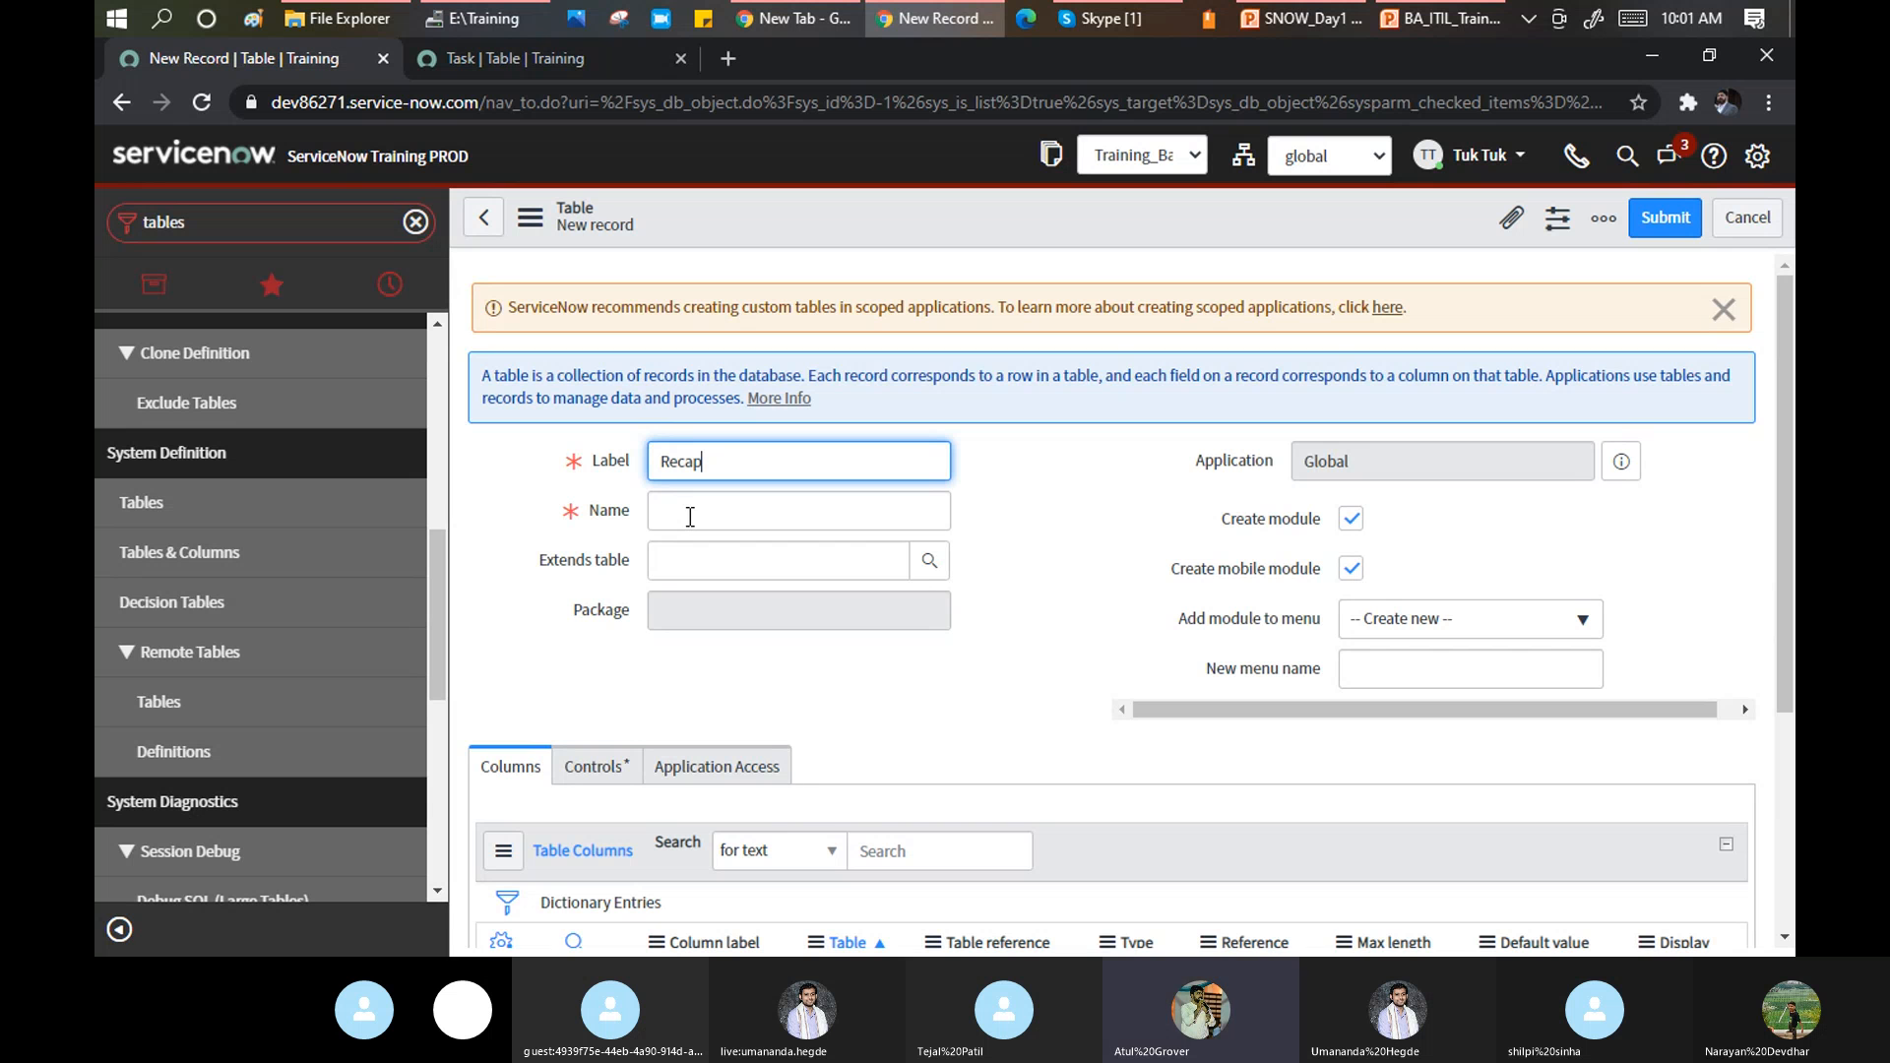
pyautogui.click(728, 506)
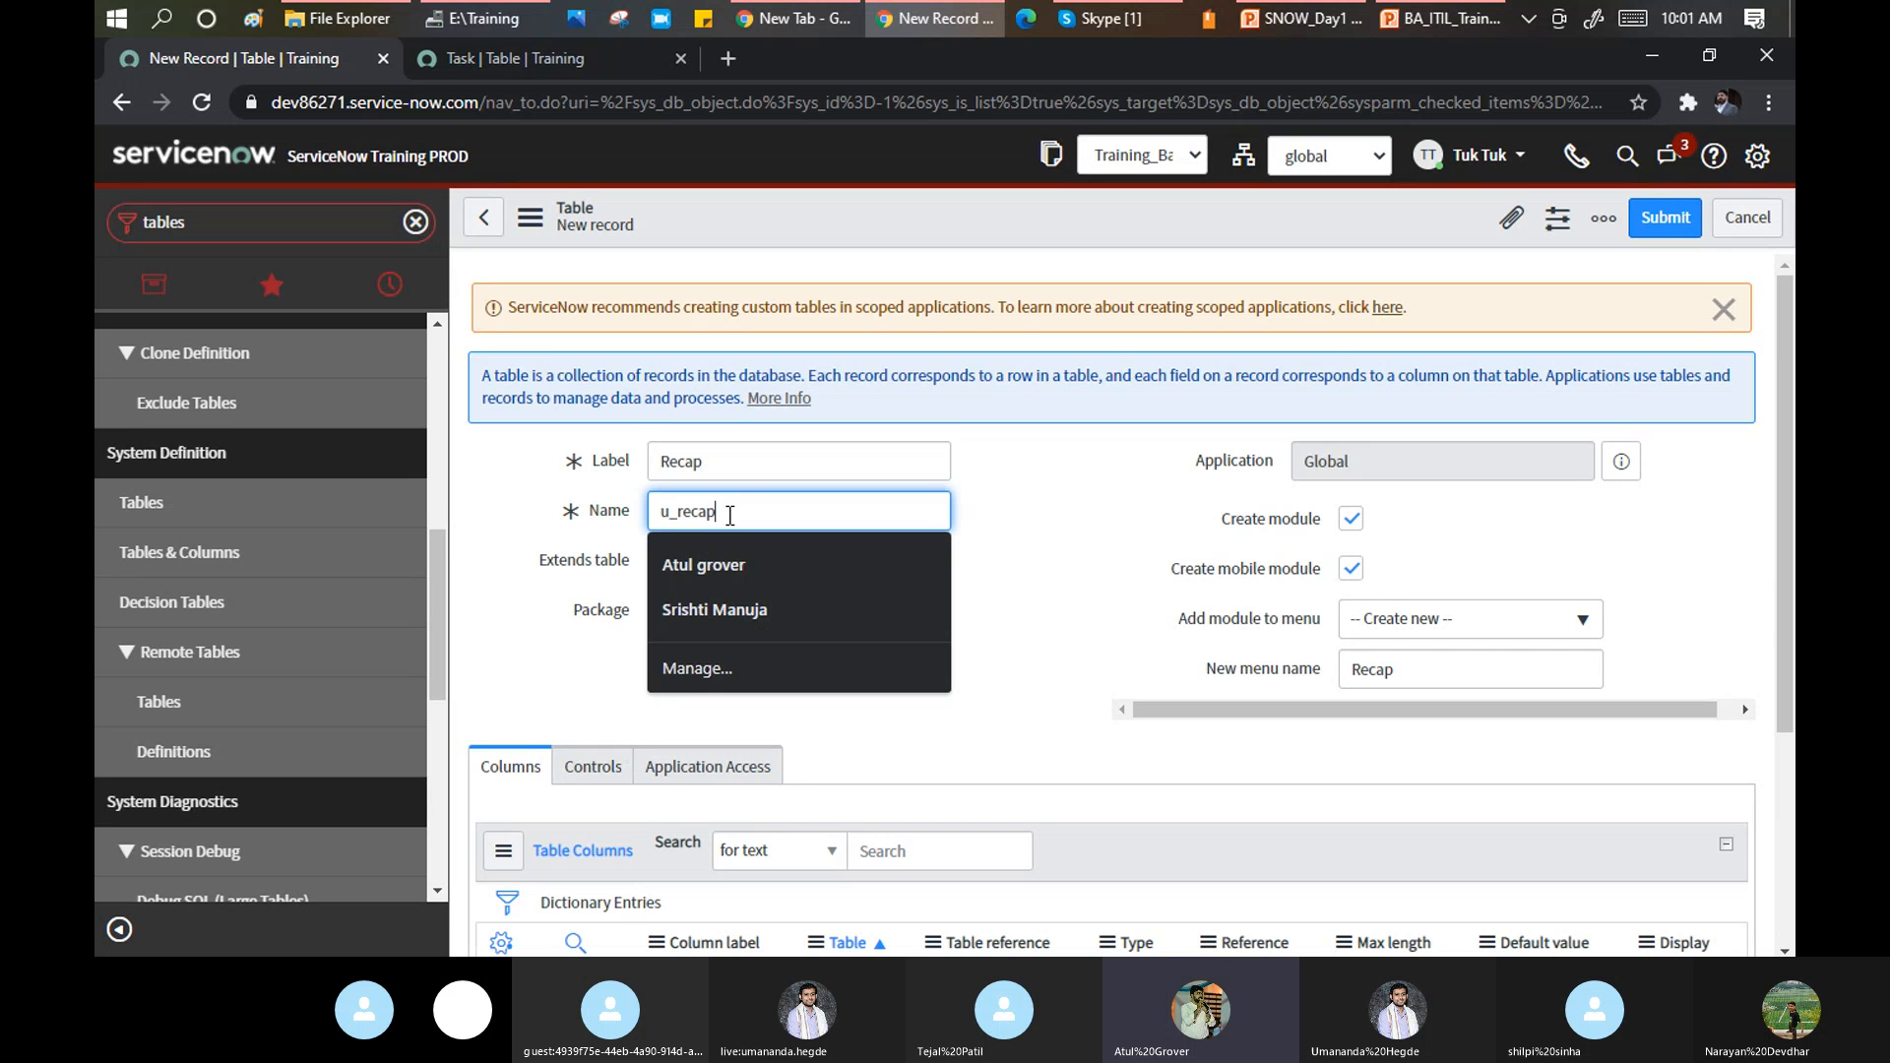
pyautogui.click(1038, 478)
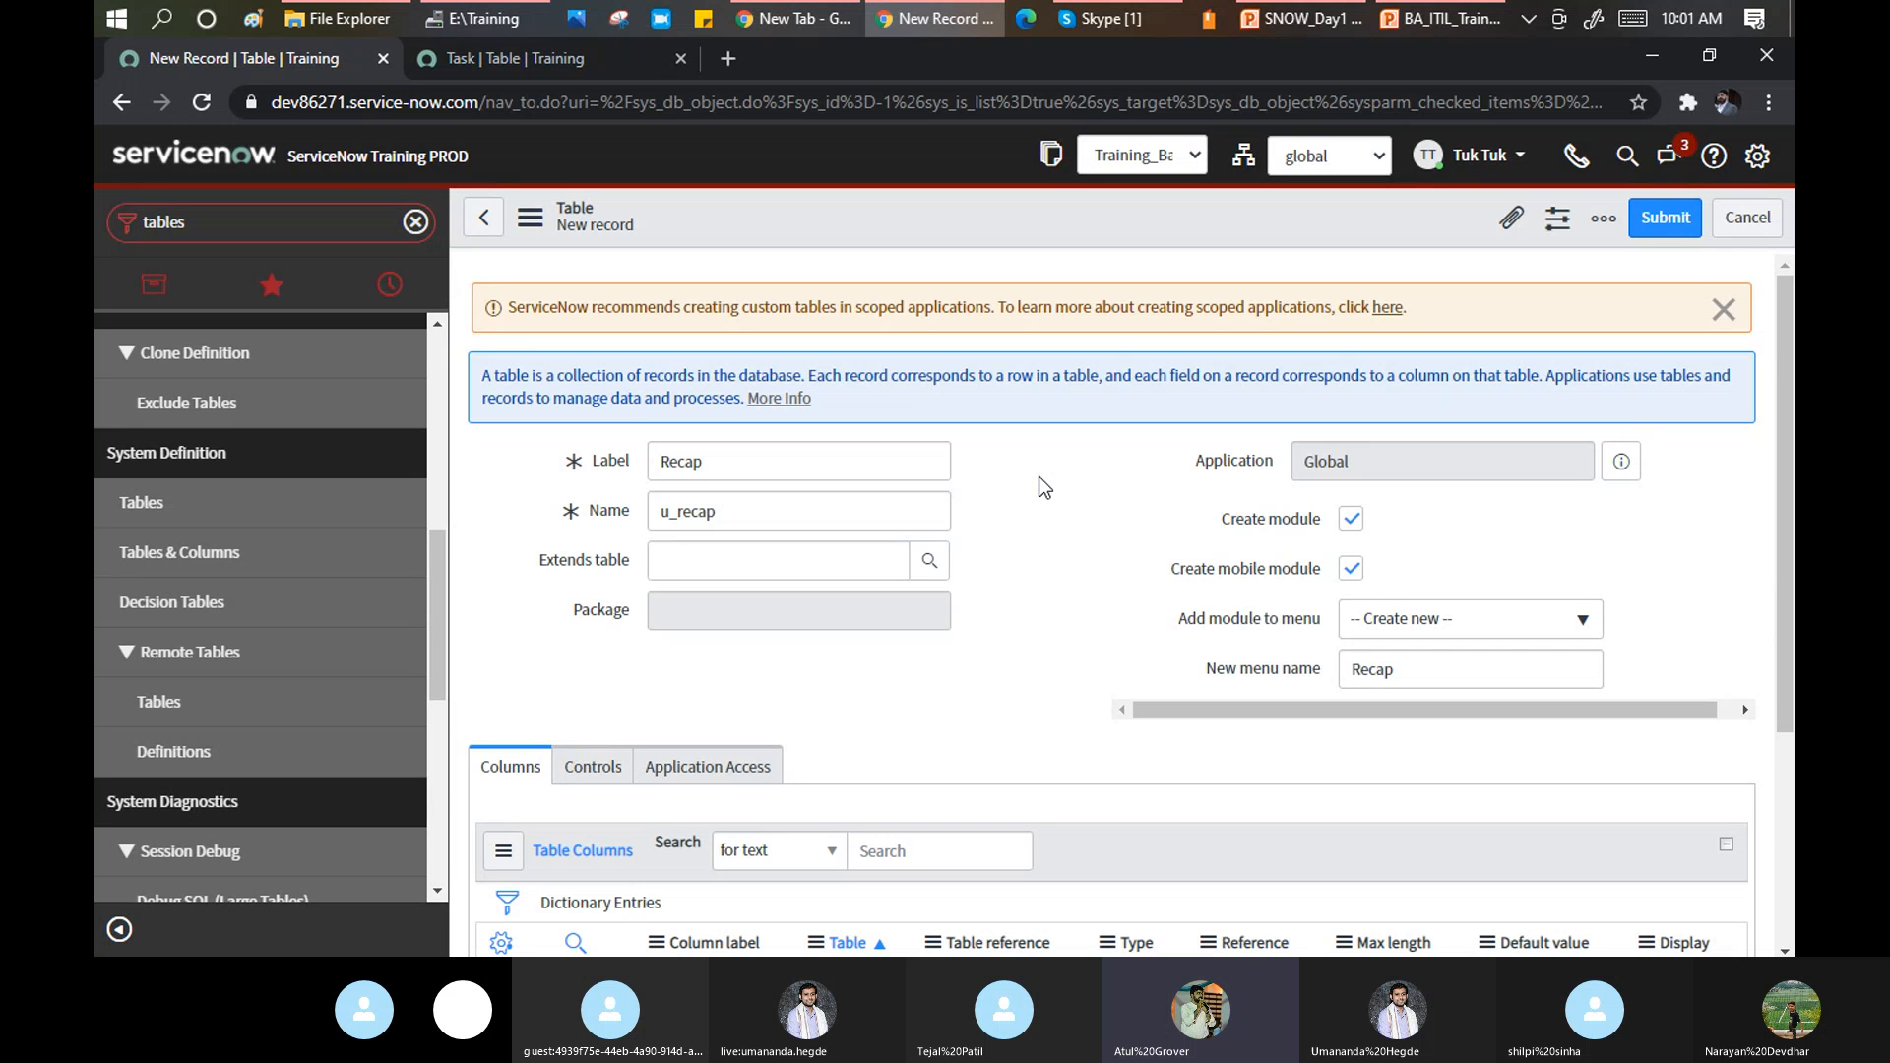
pyautogui.moveTo(678, 511); pyautogui.dragTo(654, 507)
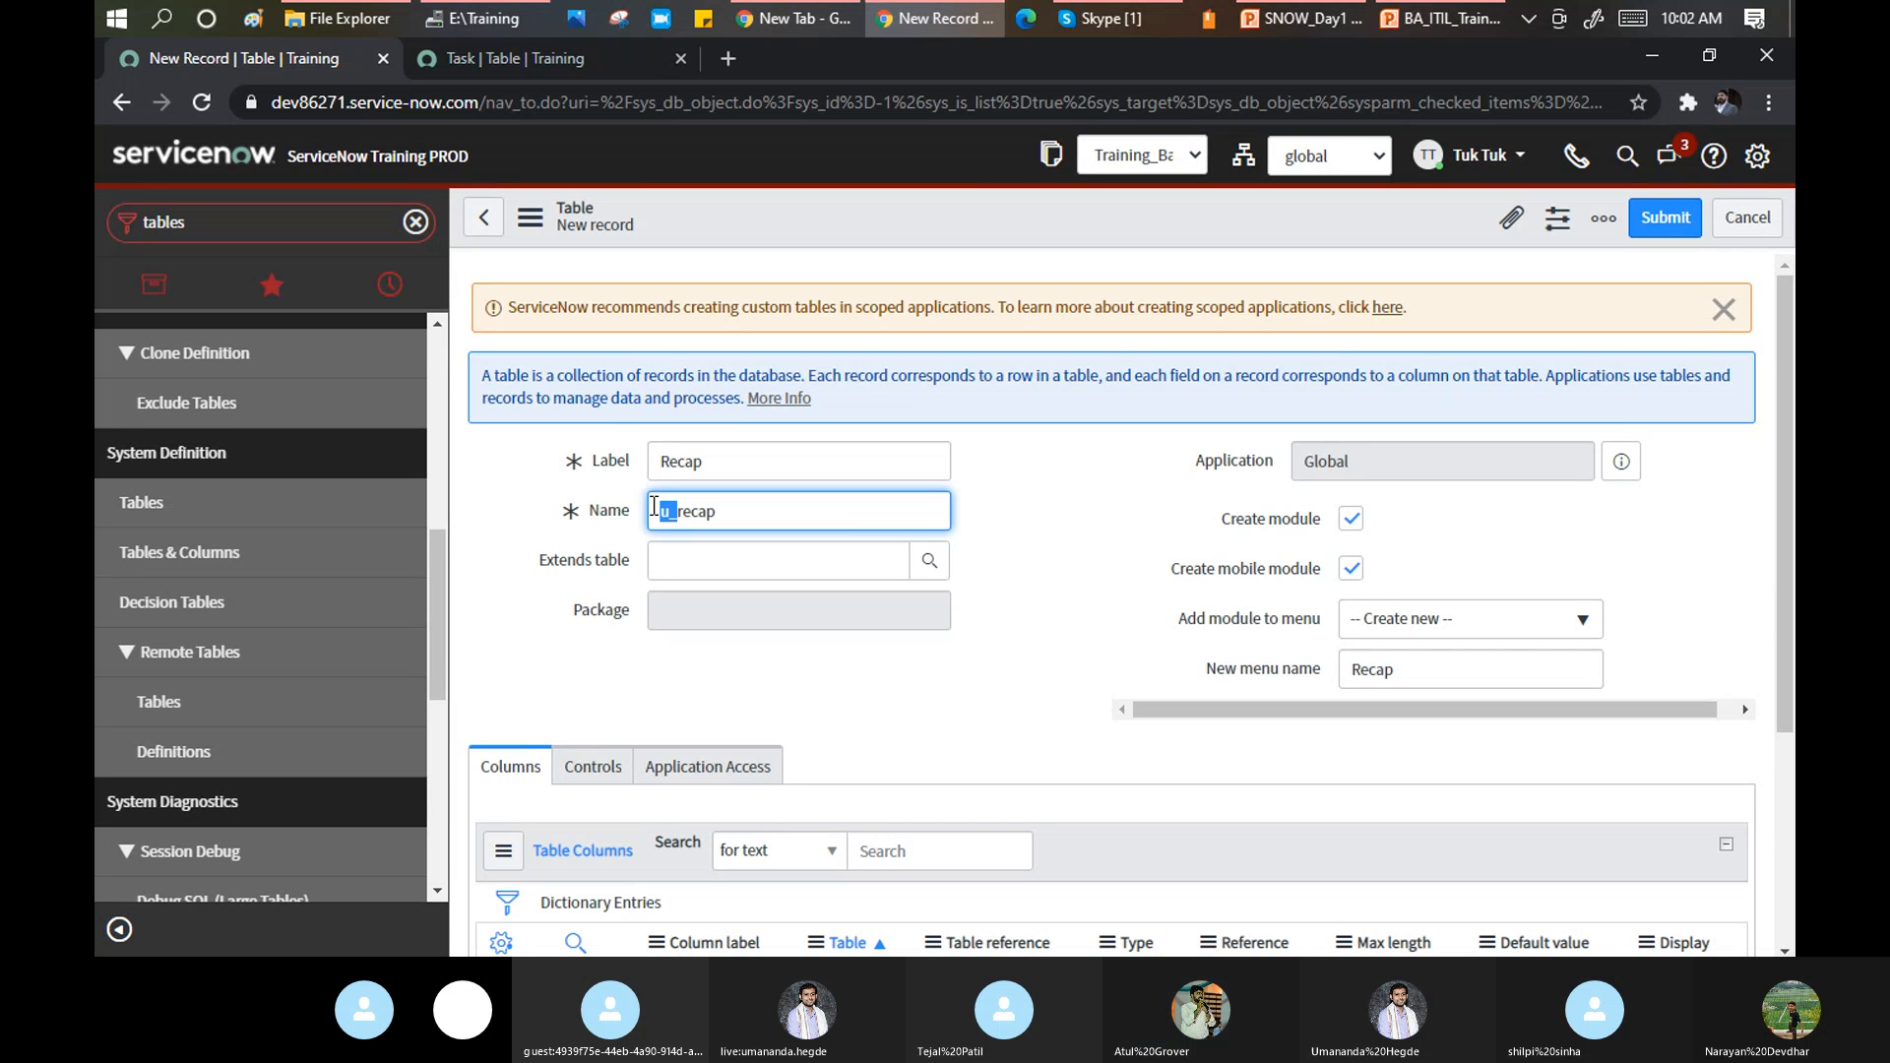
pyautogui.click(689, 557)
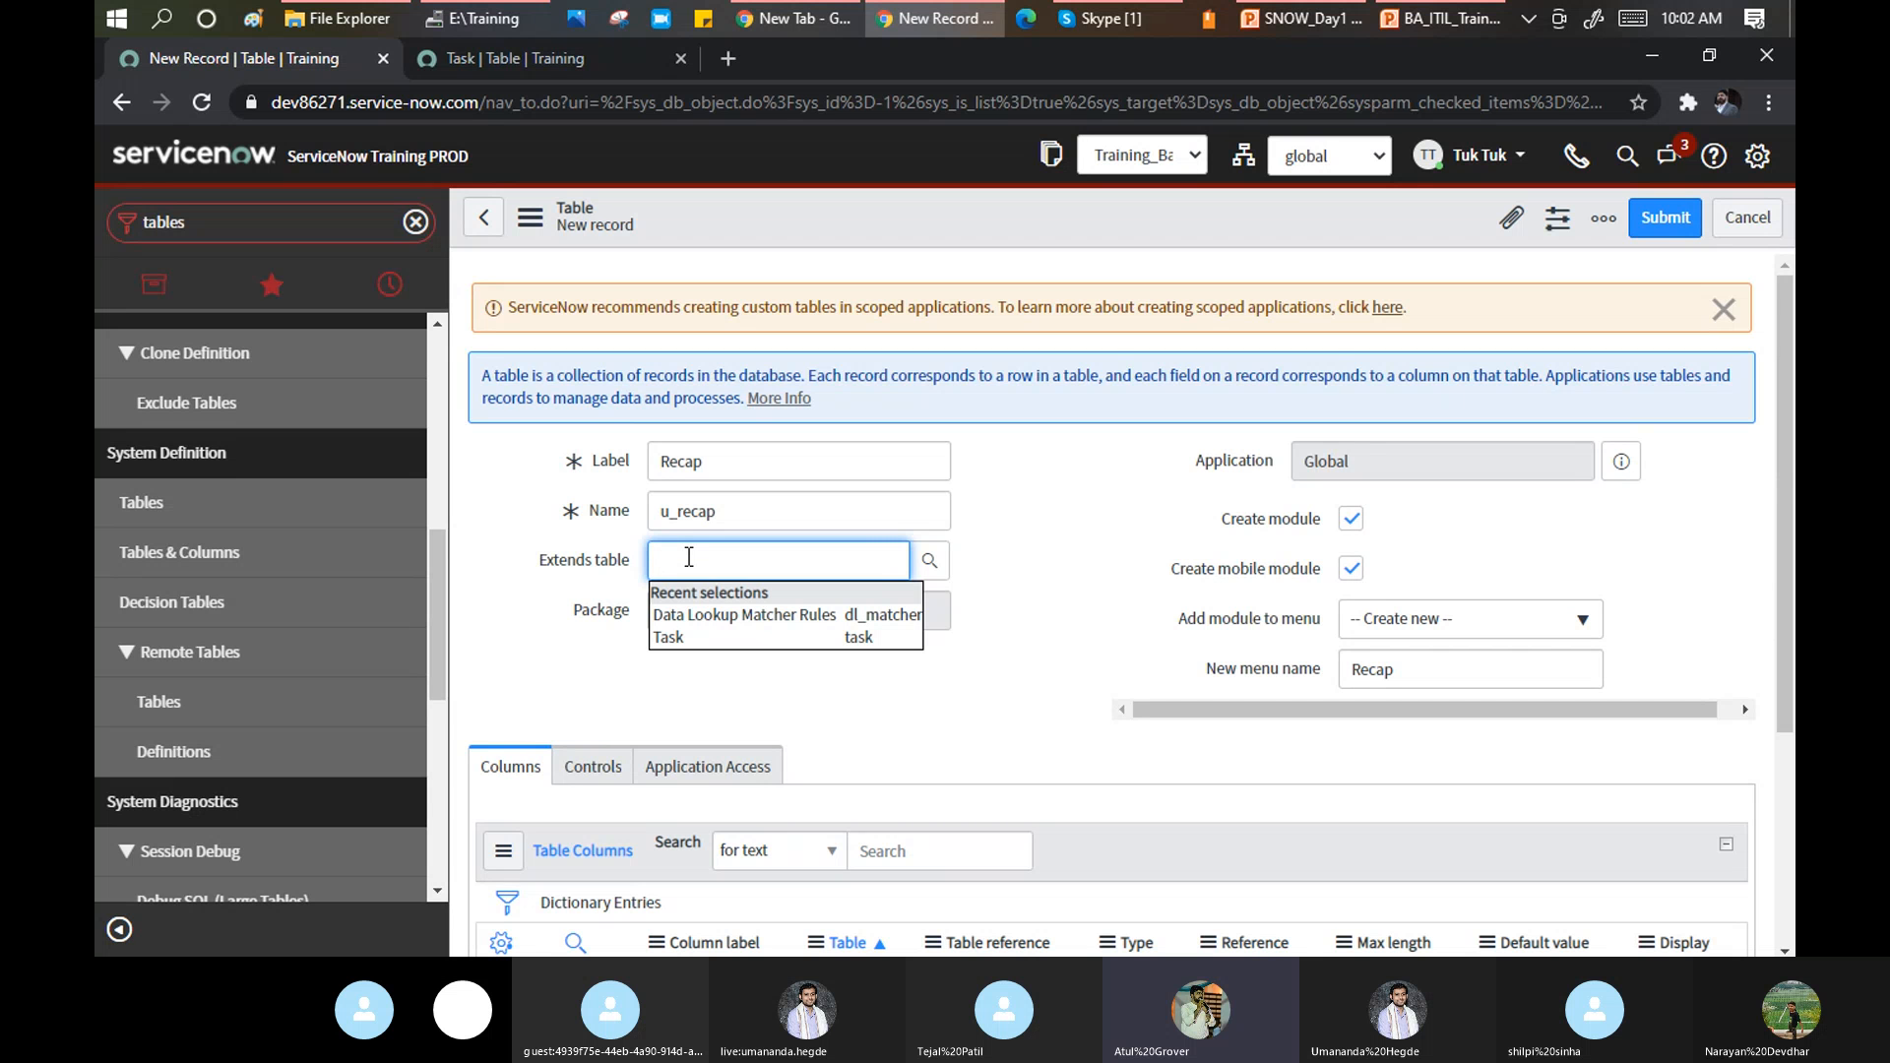
pyautogui.click(666, 638)
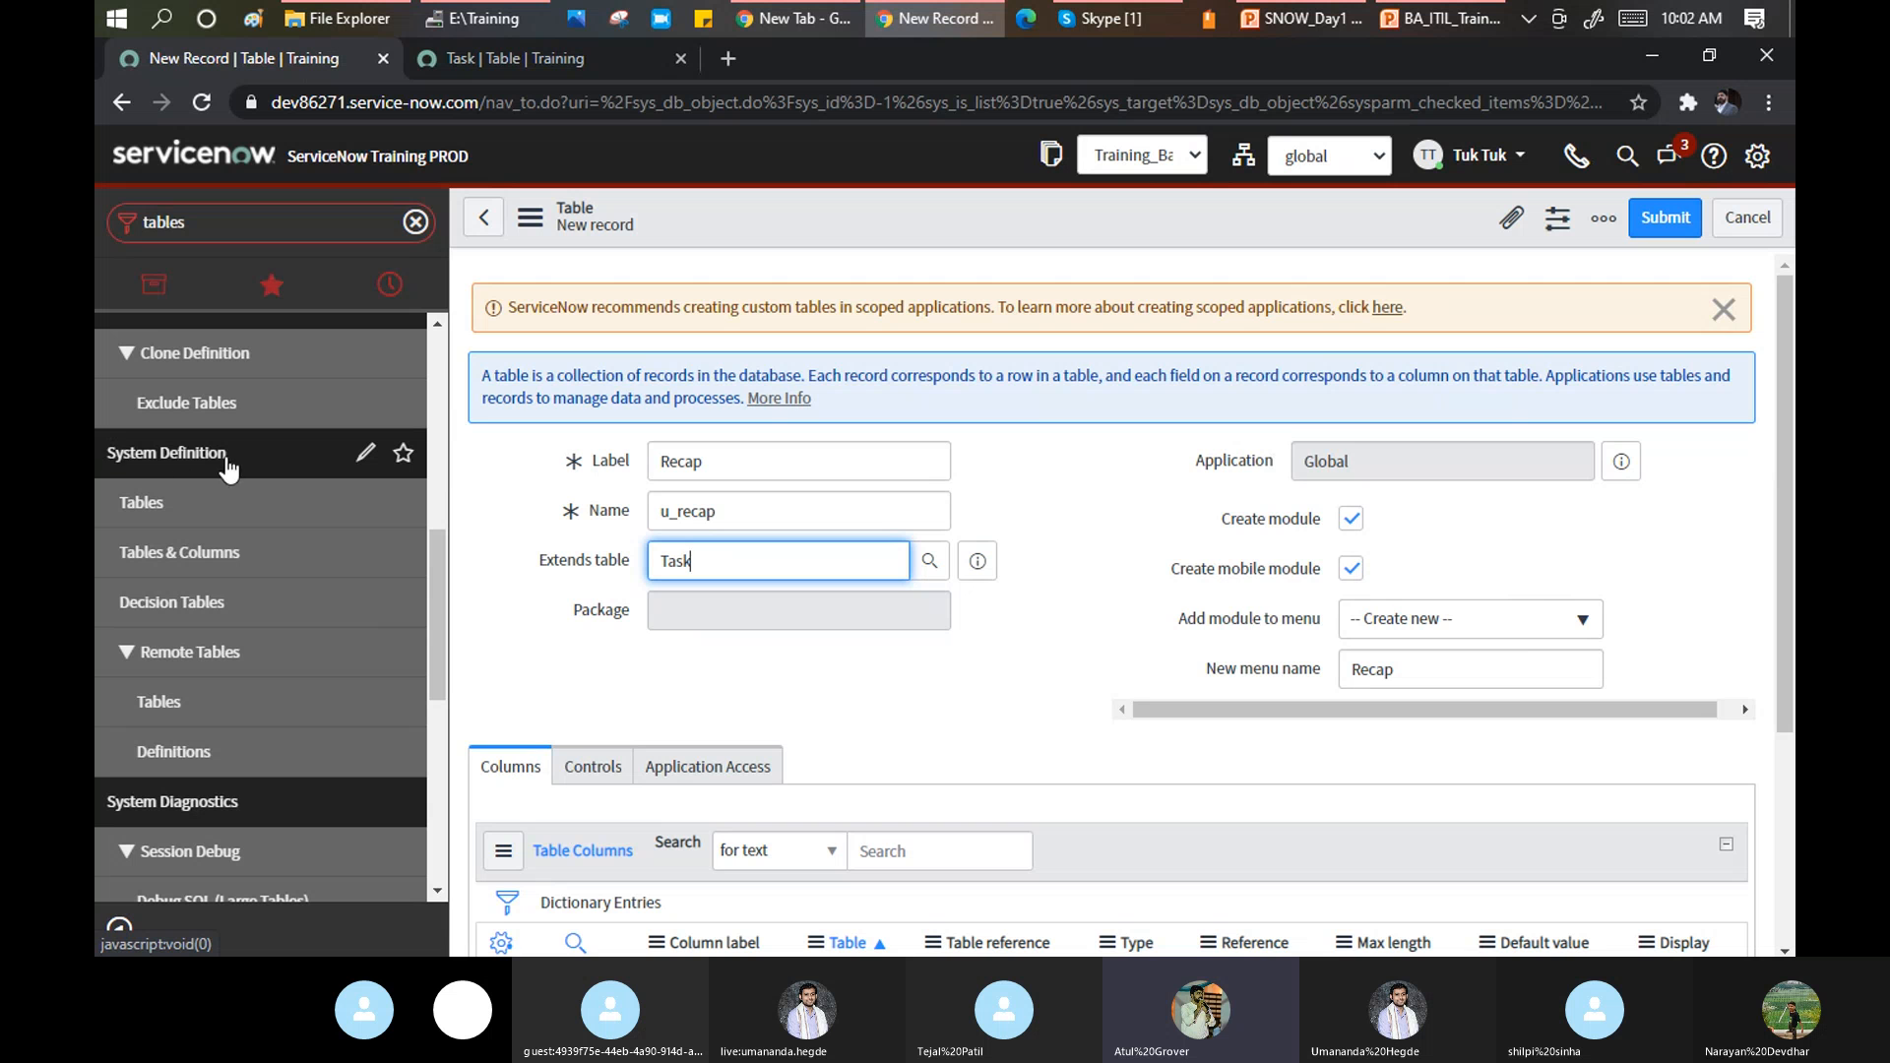
# Set the new table's module to be added to the Incident menu.
pyautogui.click(1435, 628)
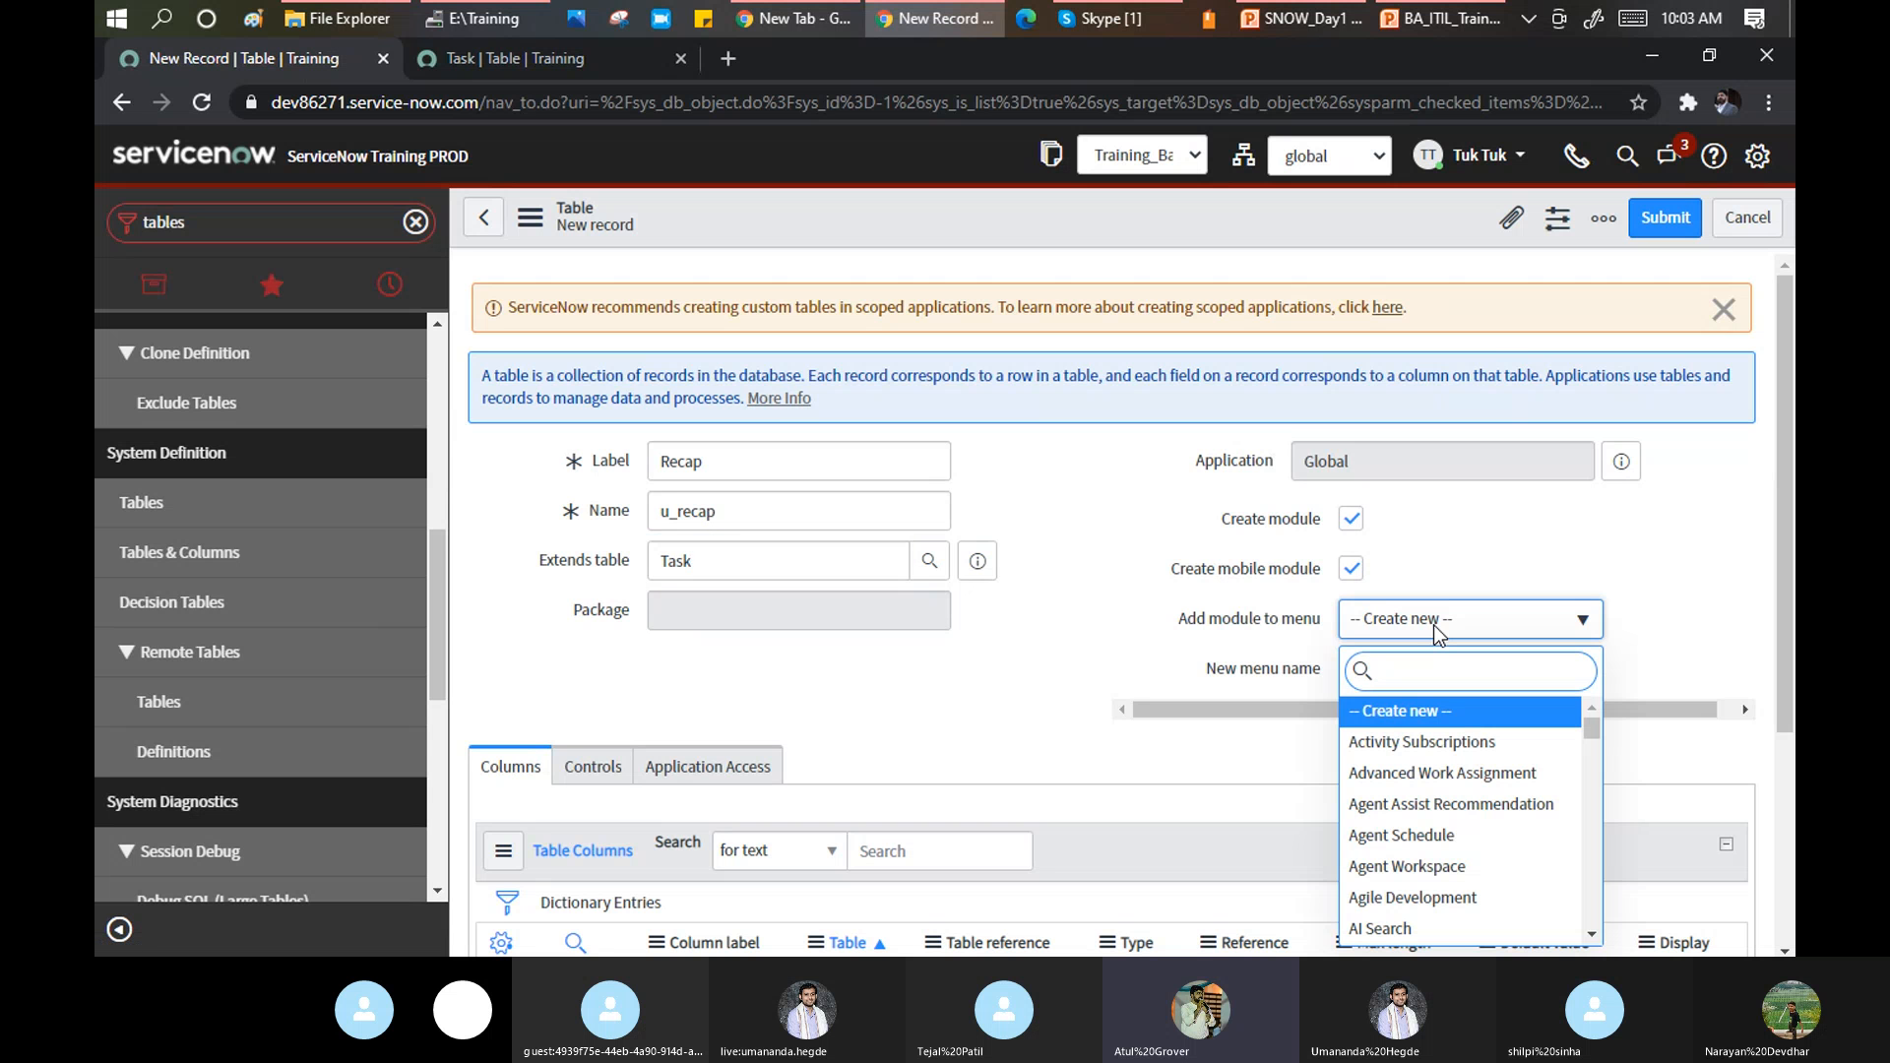
pyautogui.write('incid')
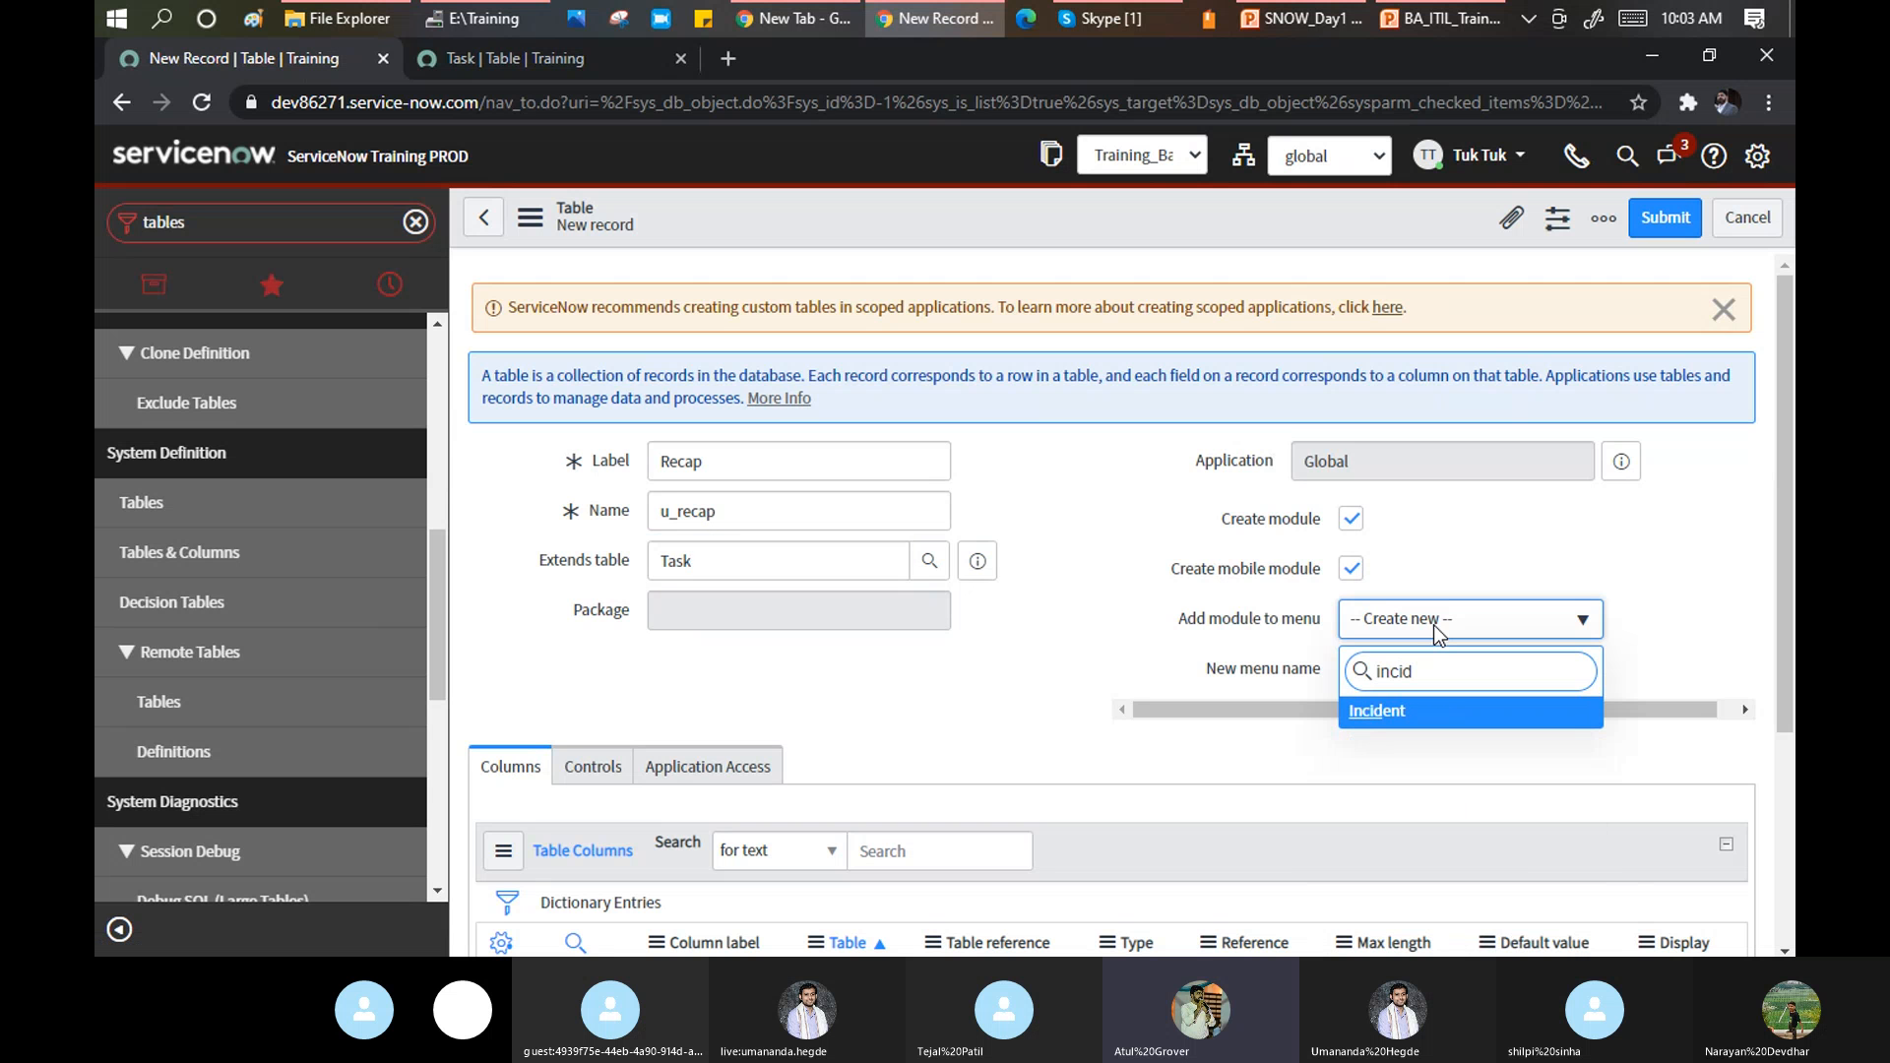
pyautogui.click(1399, 712)
# Filter the navigator to 'incident' modules and bring up the form header's context menu.
pyautogui.click(293, 225)
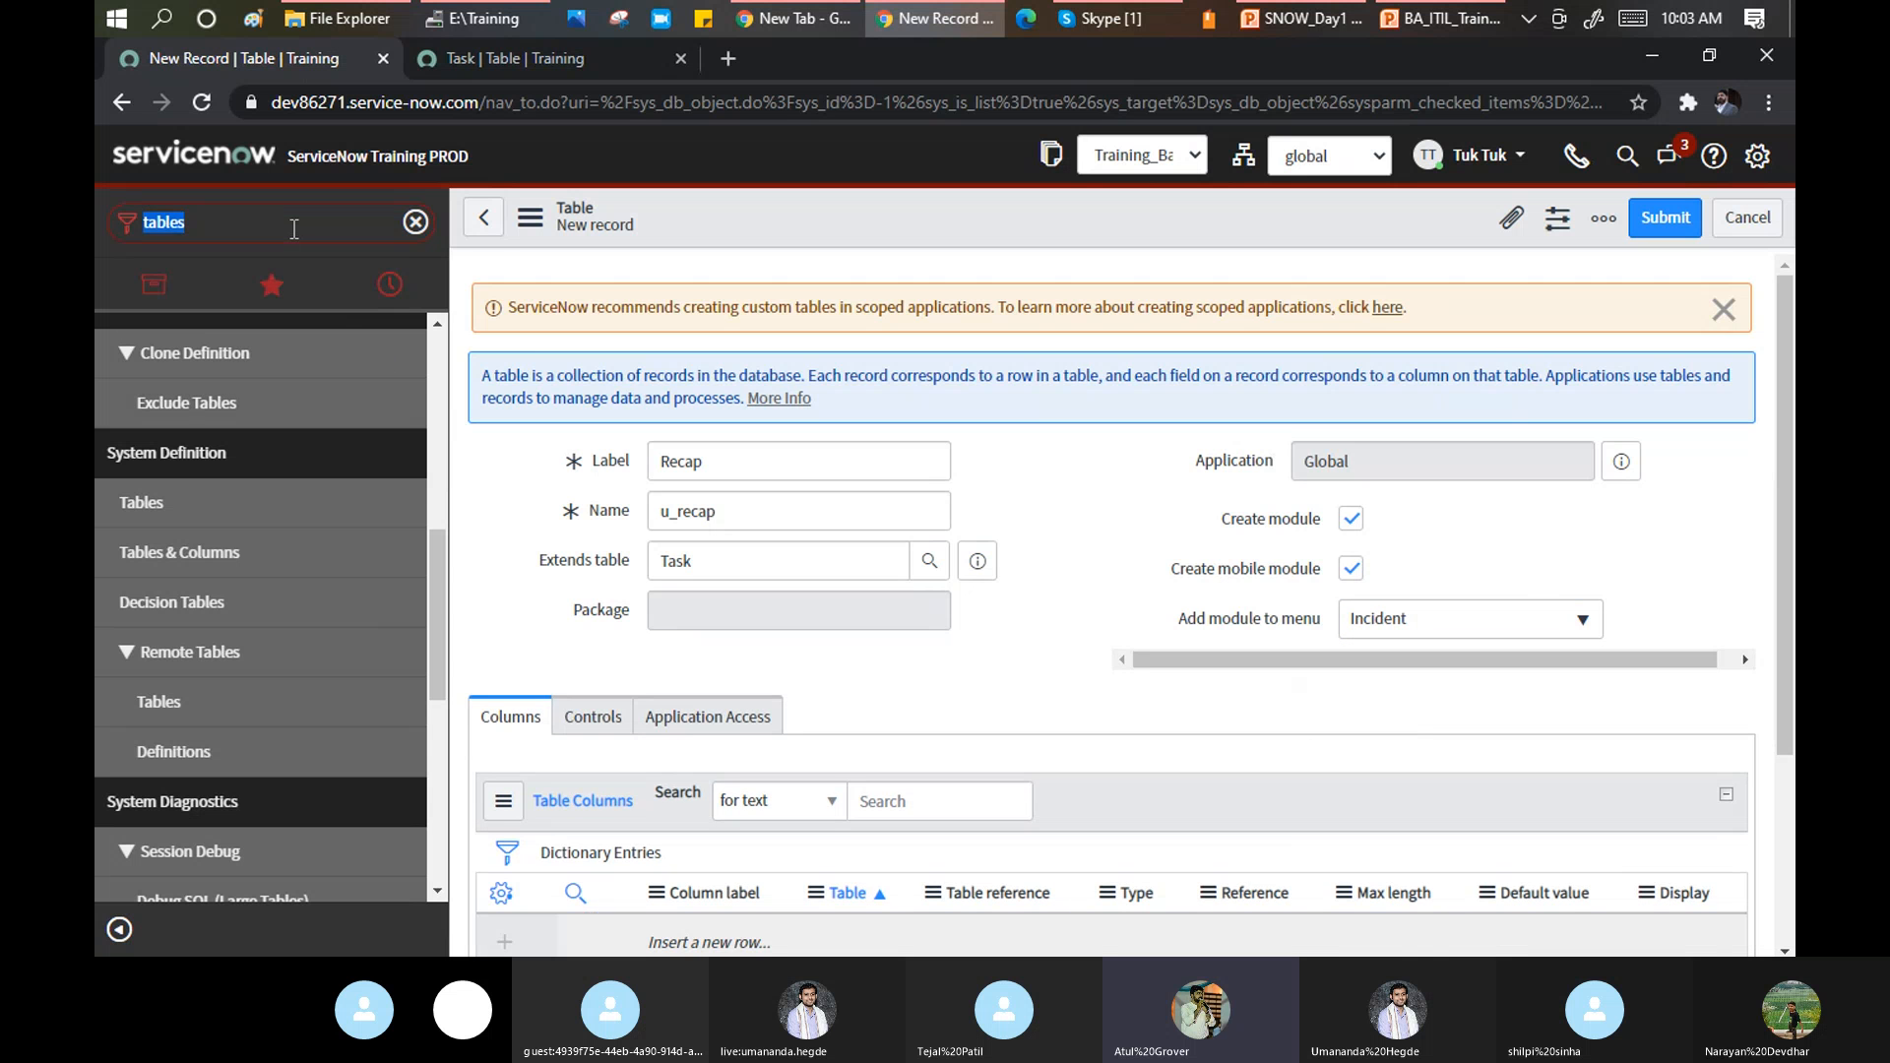
pyautogui.write('incide')
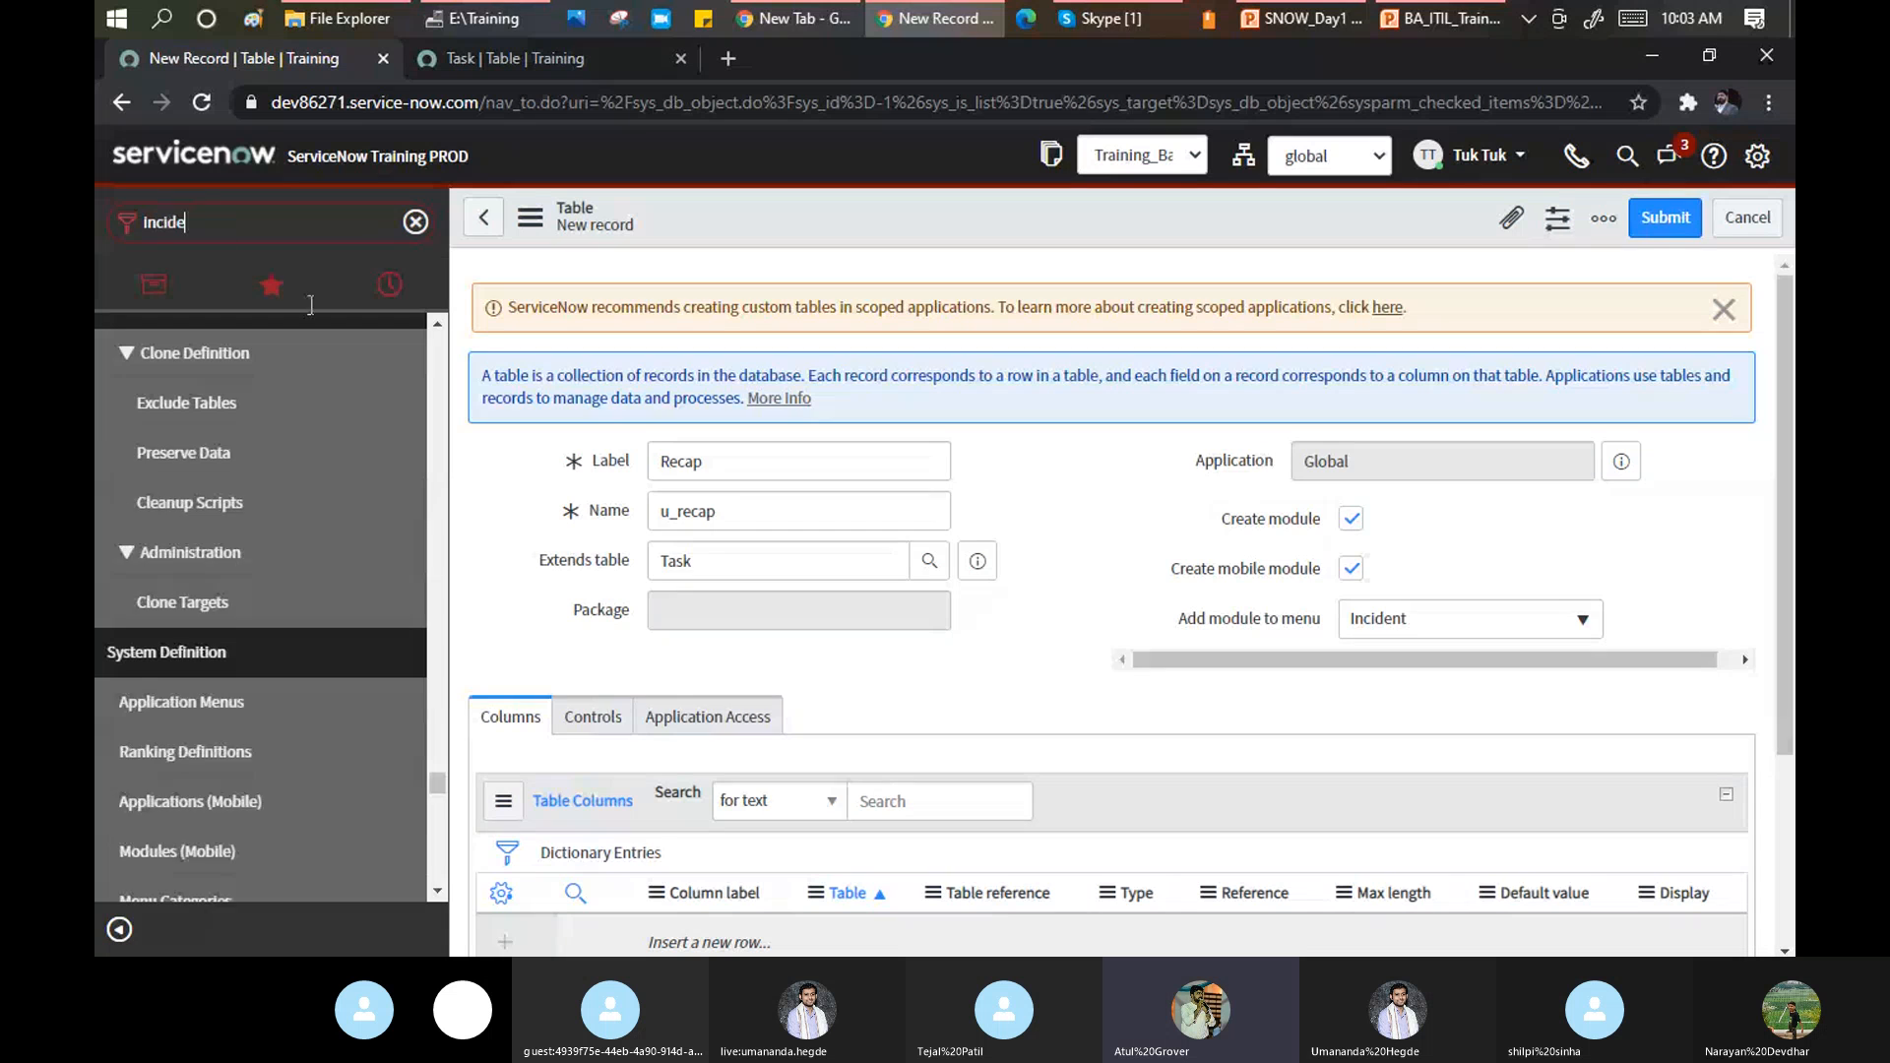
pyautogui.write('nt')
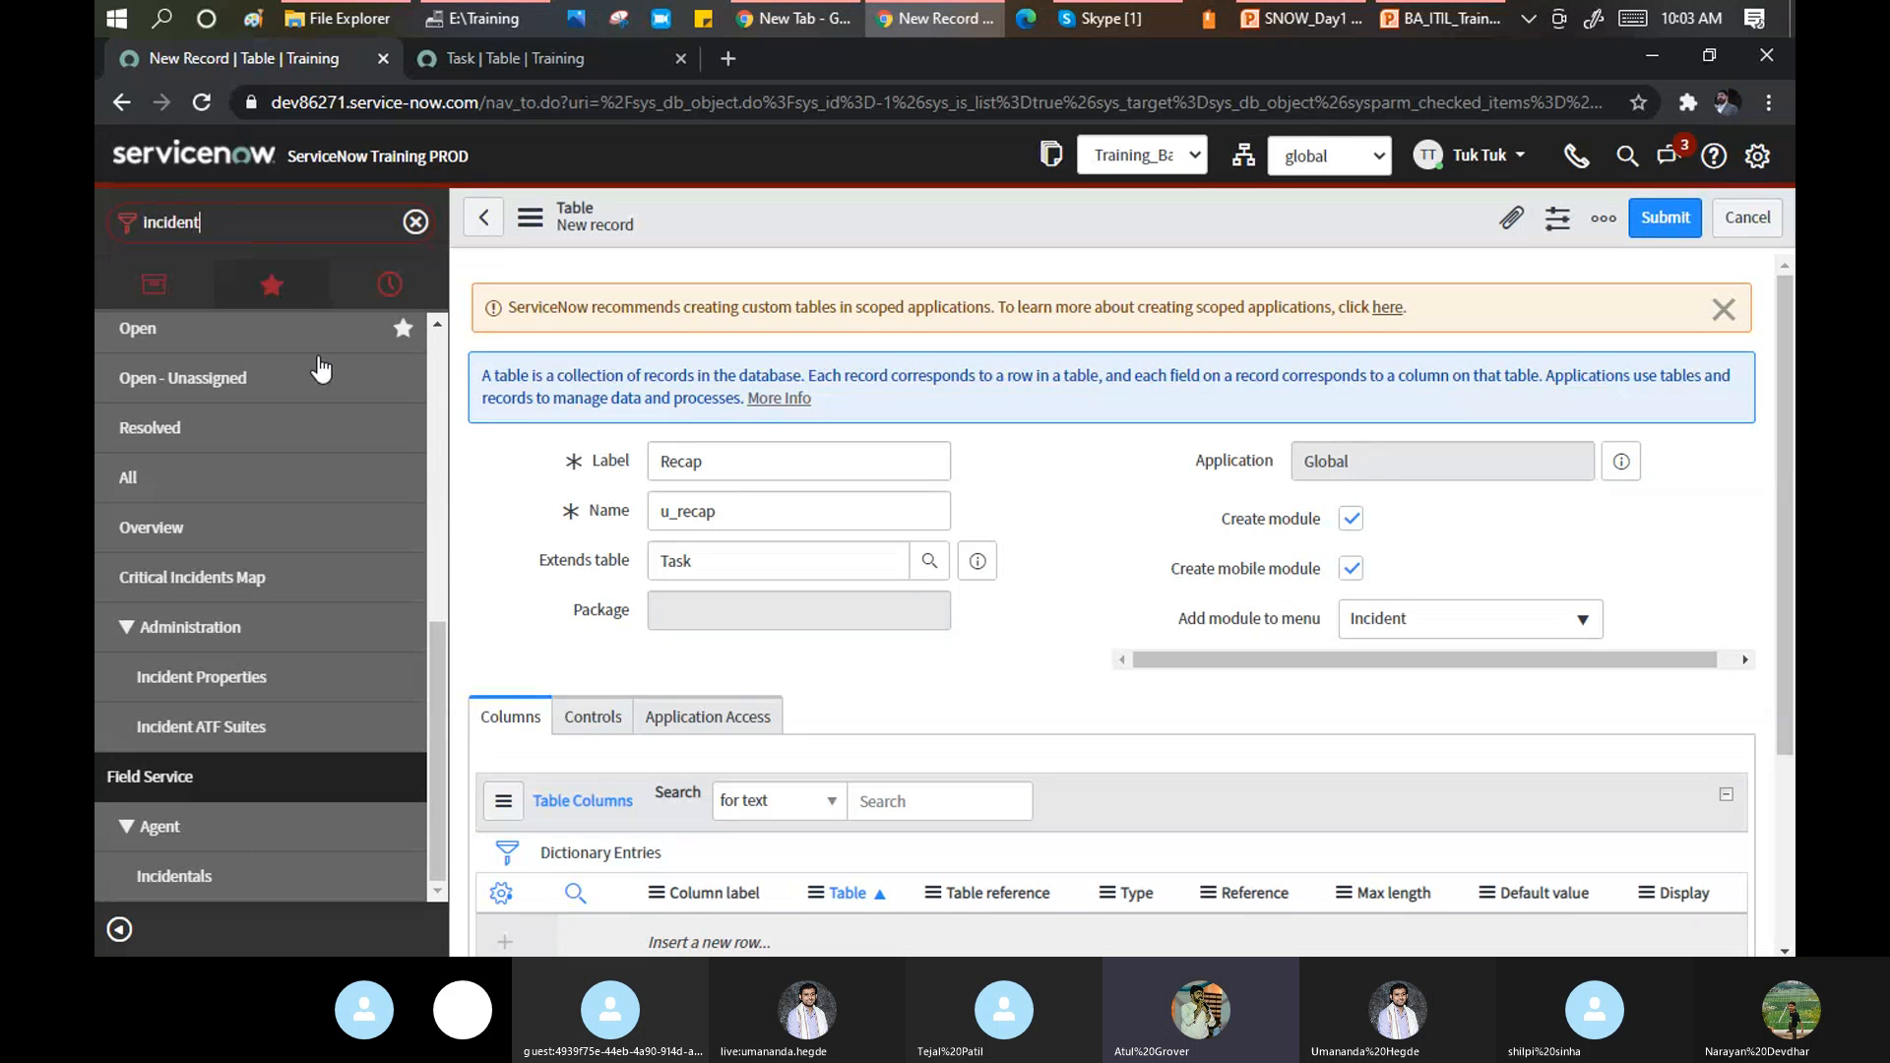
pyautogui.scroll(5, 321, 369)
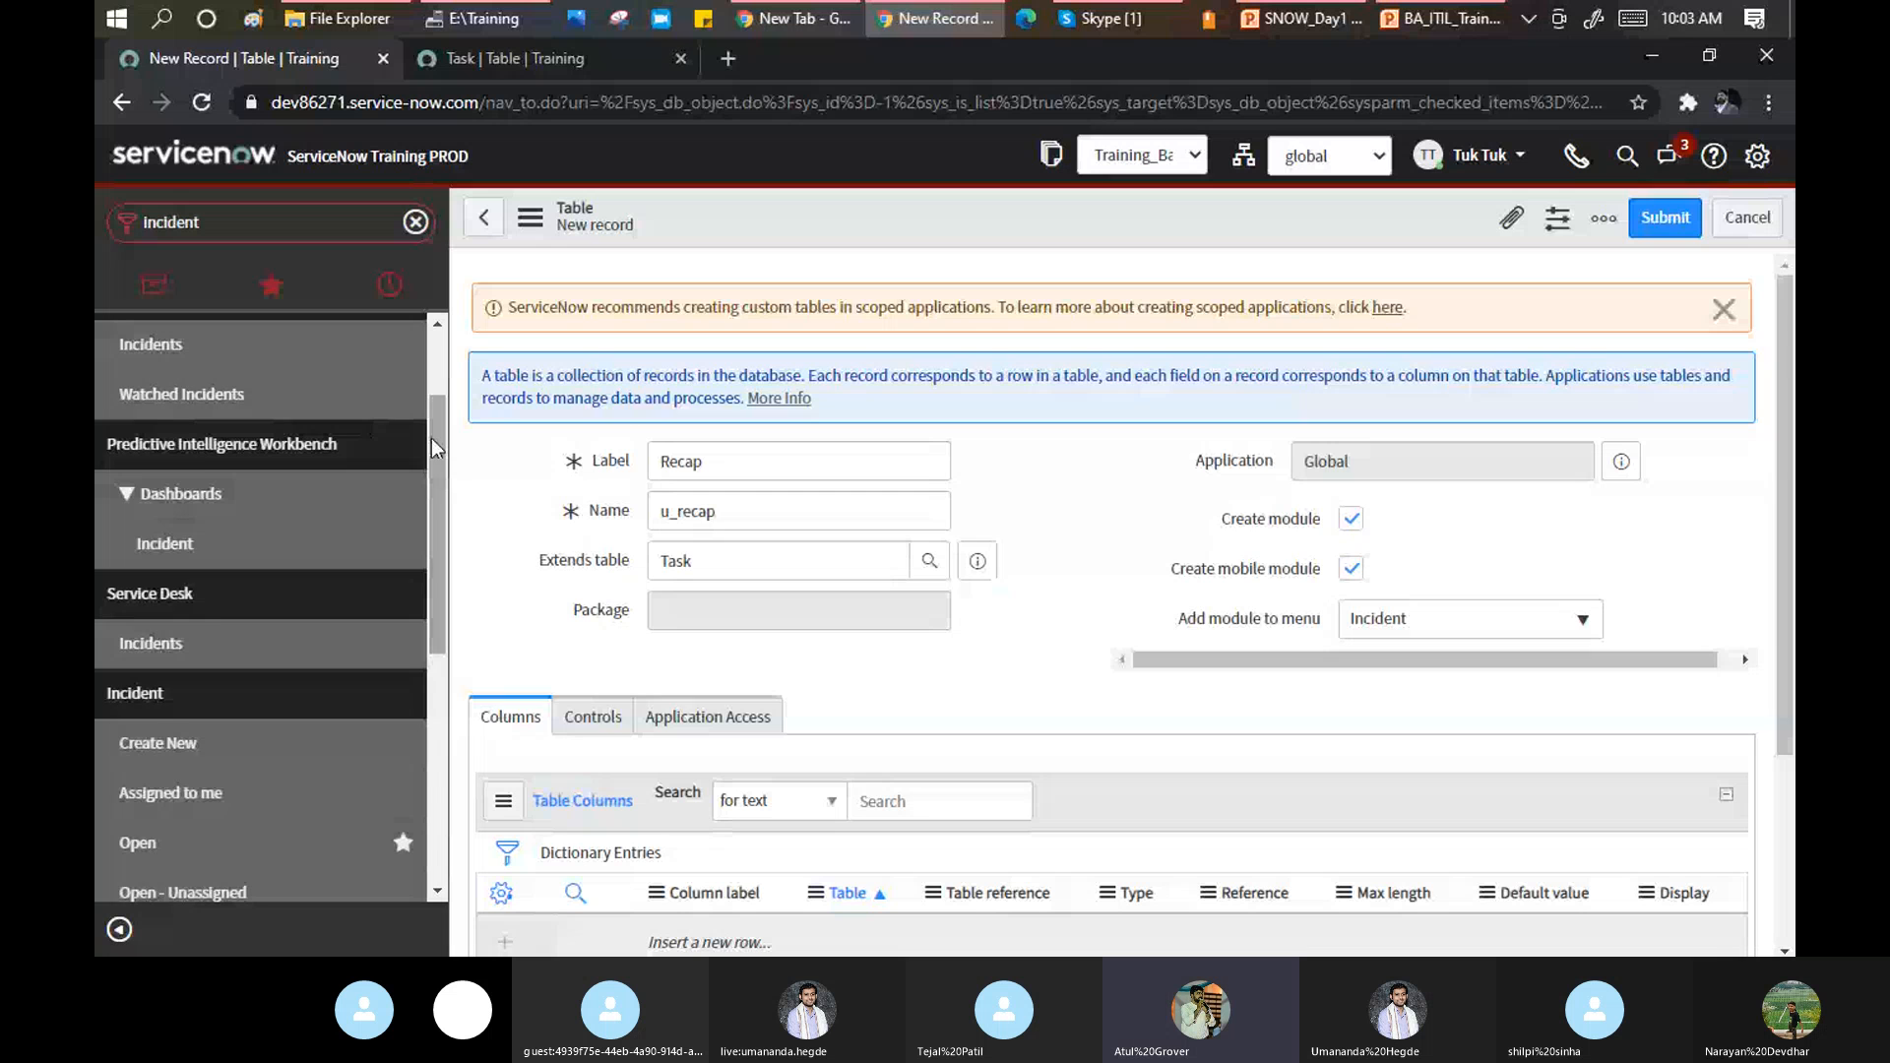
pyautogui.scroll(-3, 433, 448)
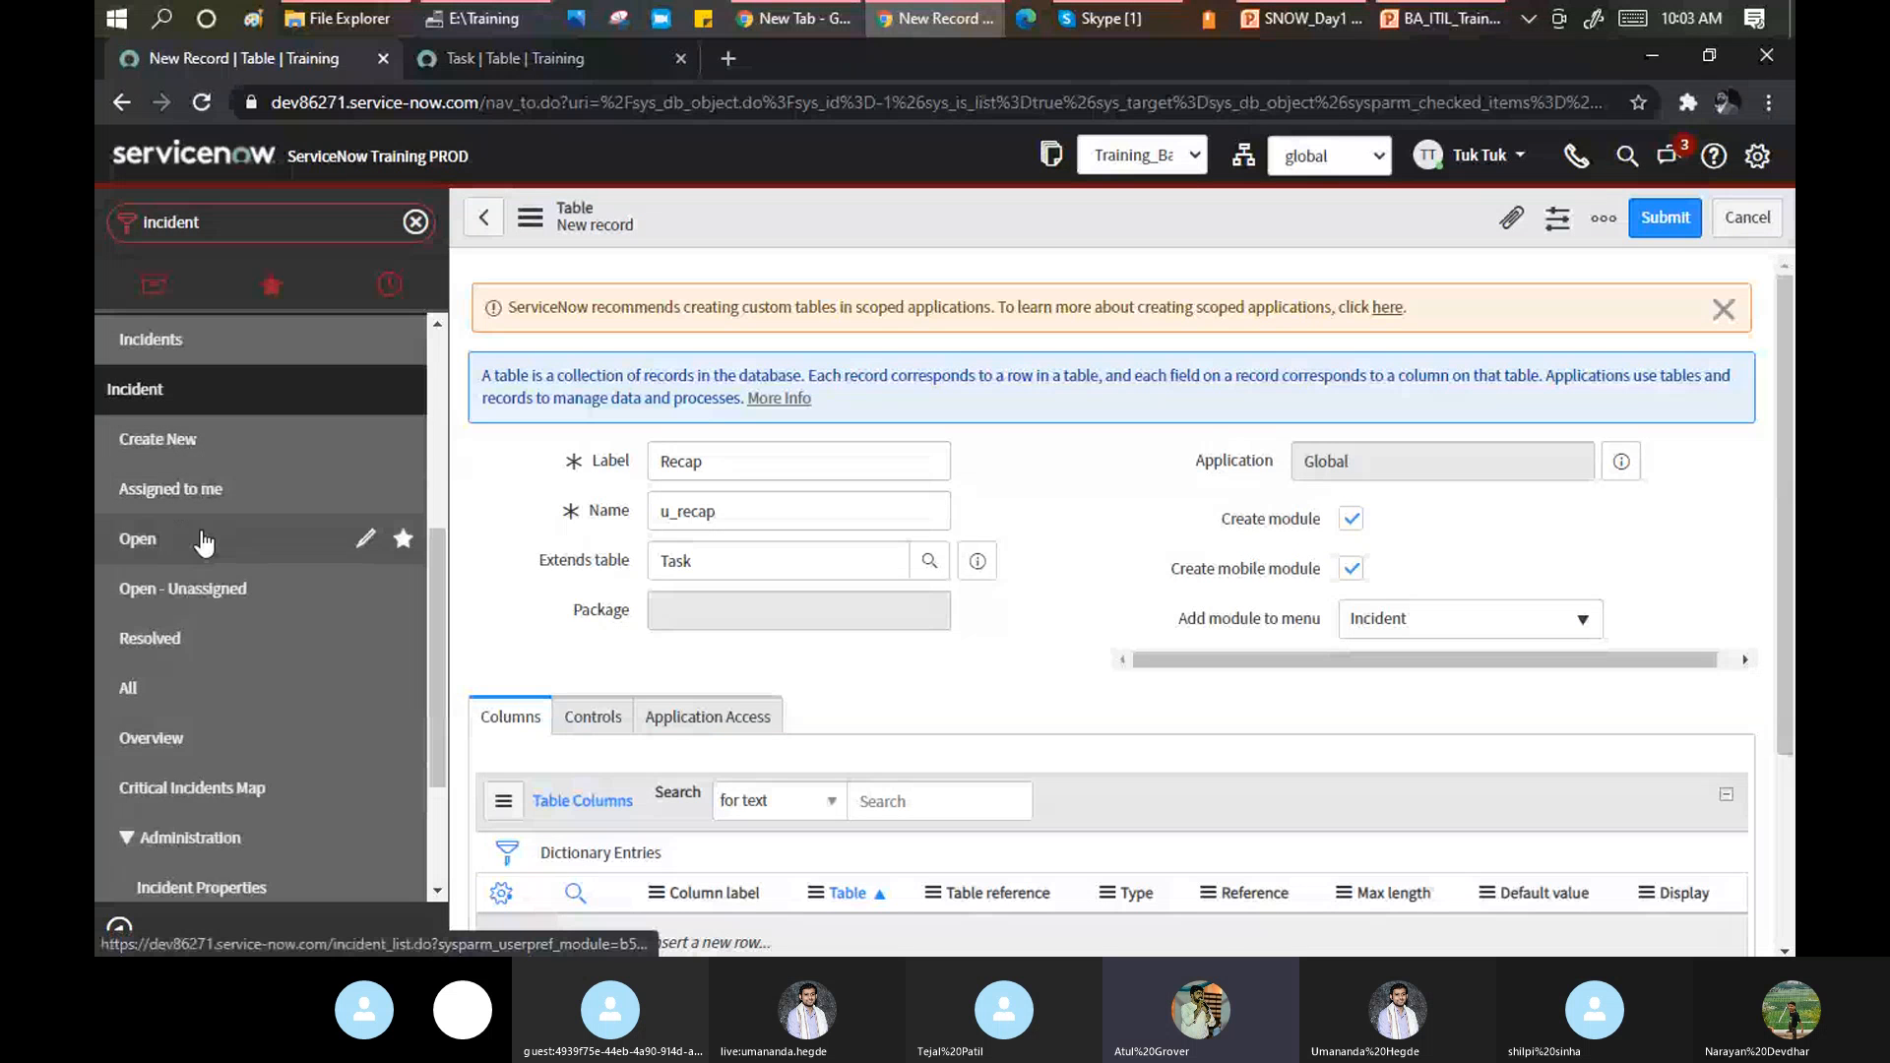
pyautogui.rightClick(894, 225)
# Save the Recap table and filter the navigator for 'recap' to find the Recaps module.
pyautogui.click(924, 233)
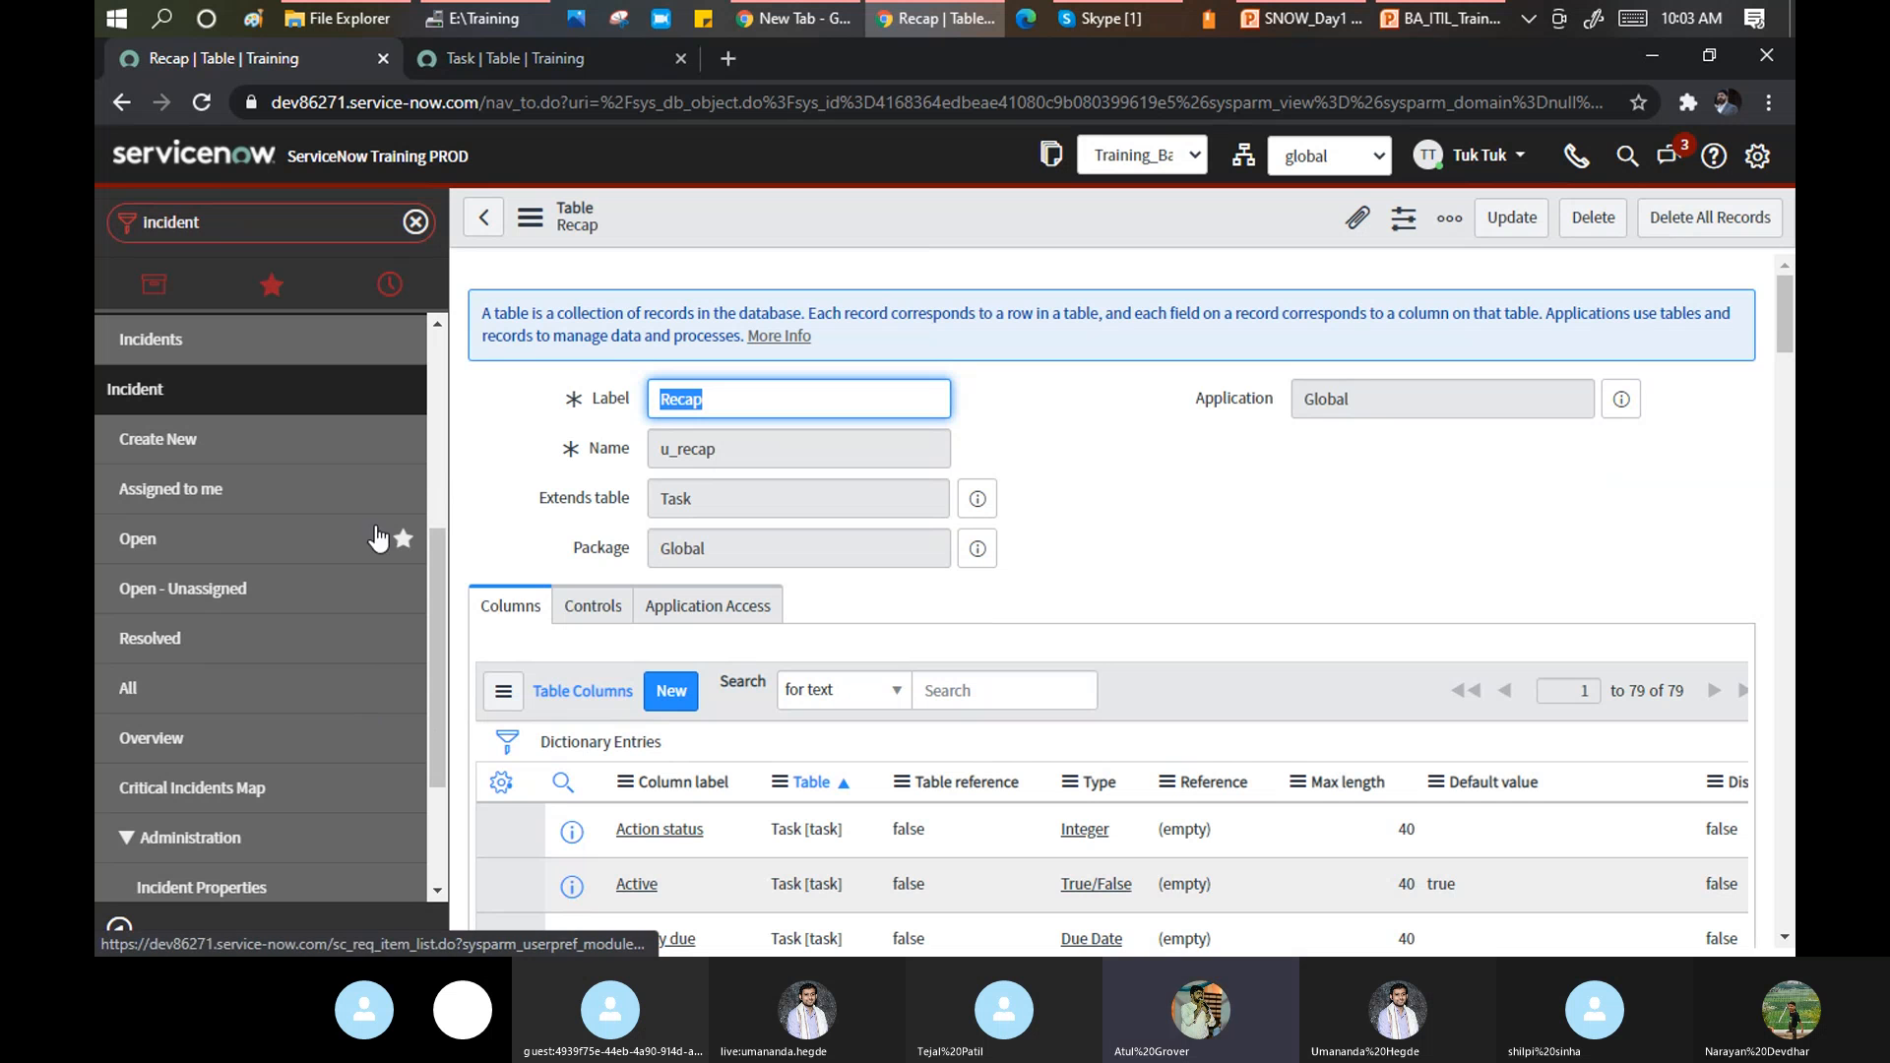
pyautogui.click(235, 224)
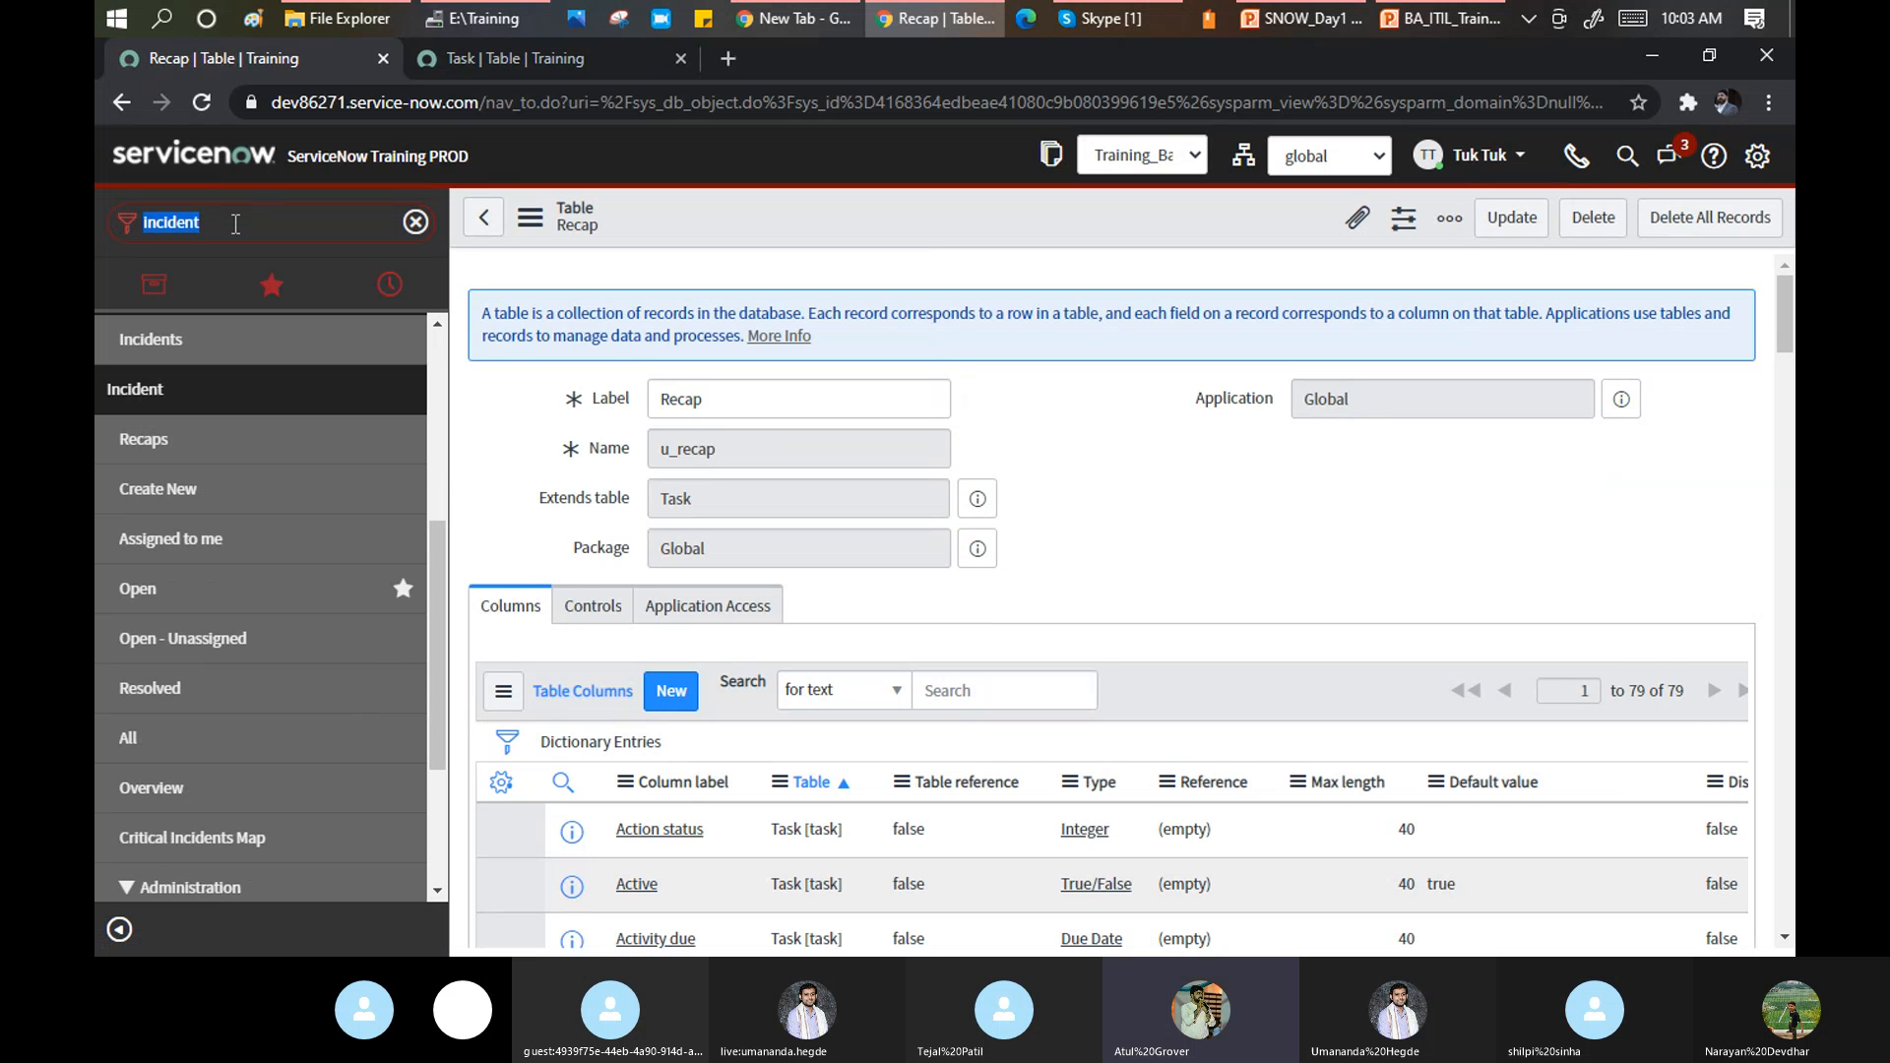
pyautogui.write('re')
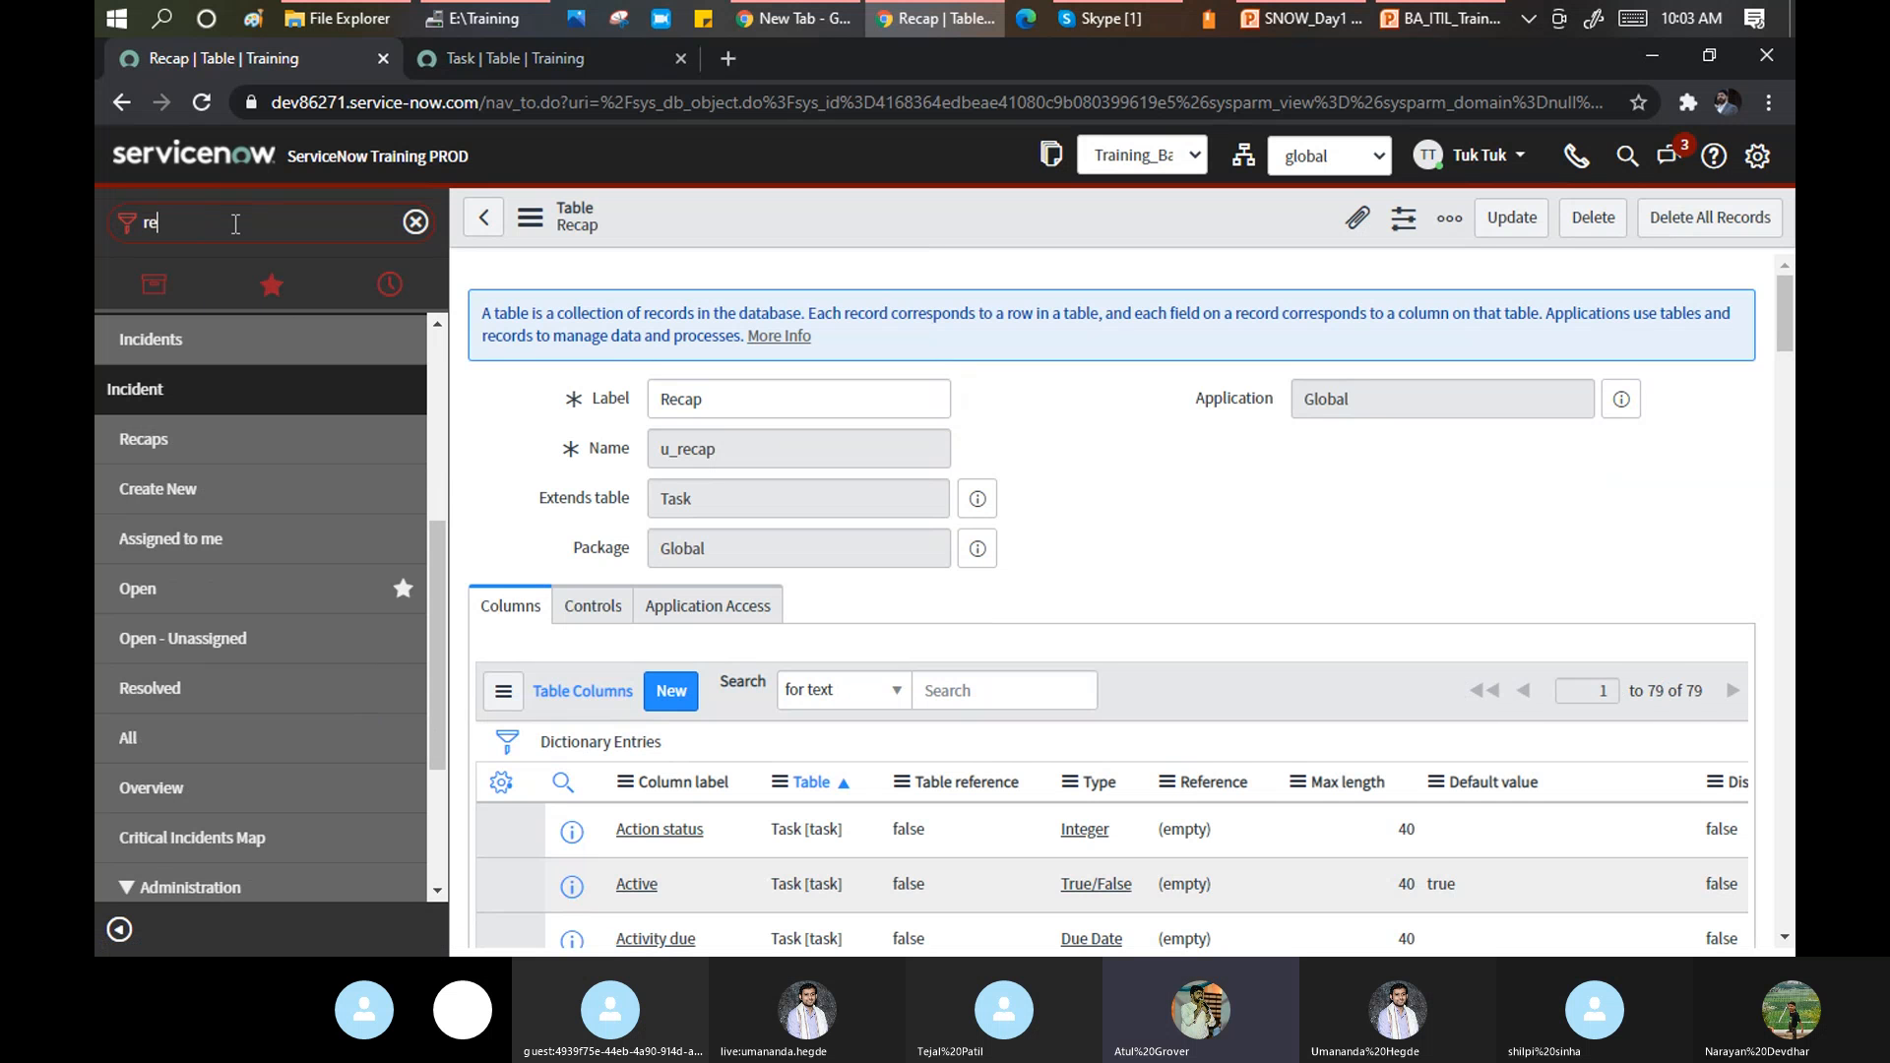
pyautogui.write('cap')
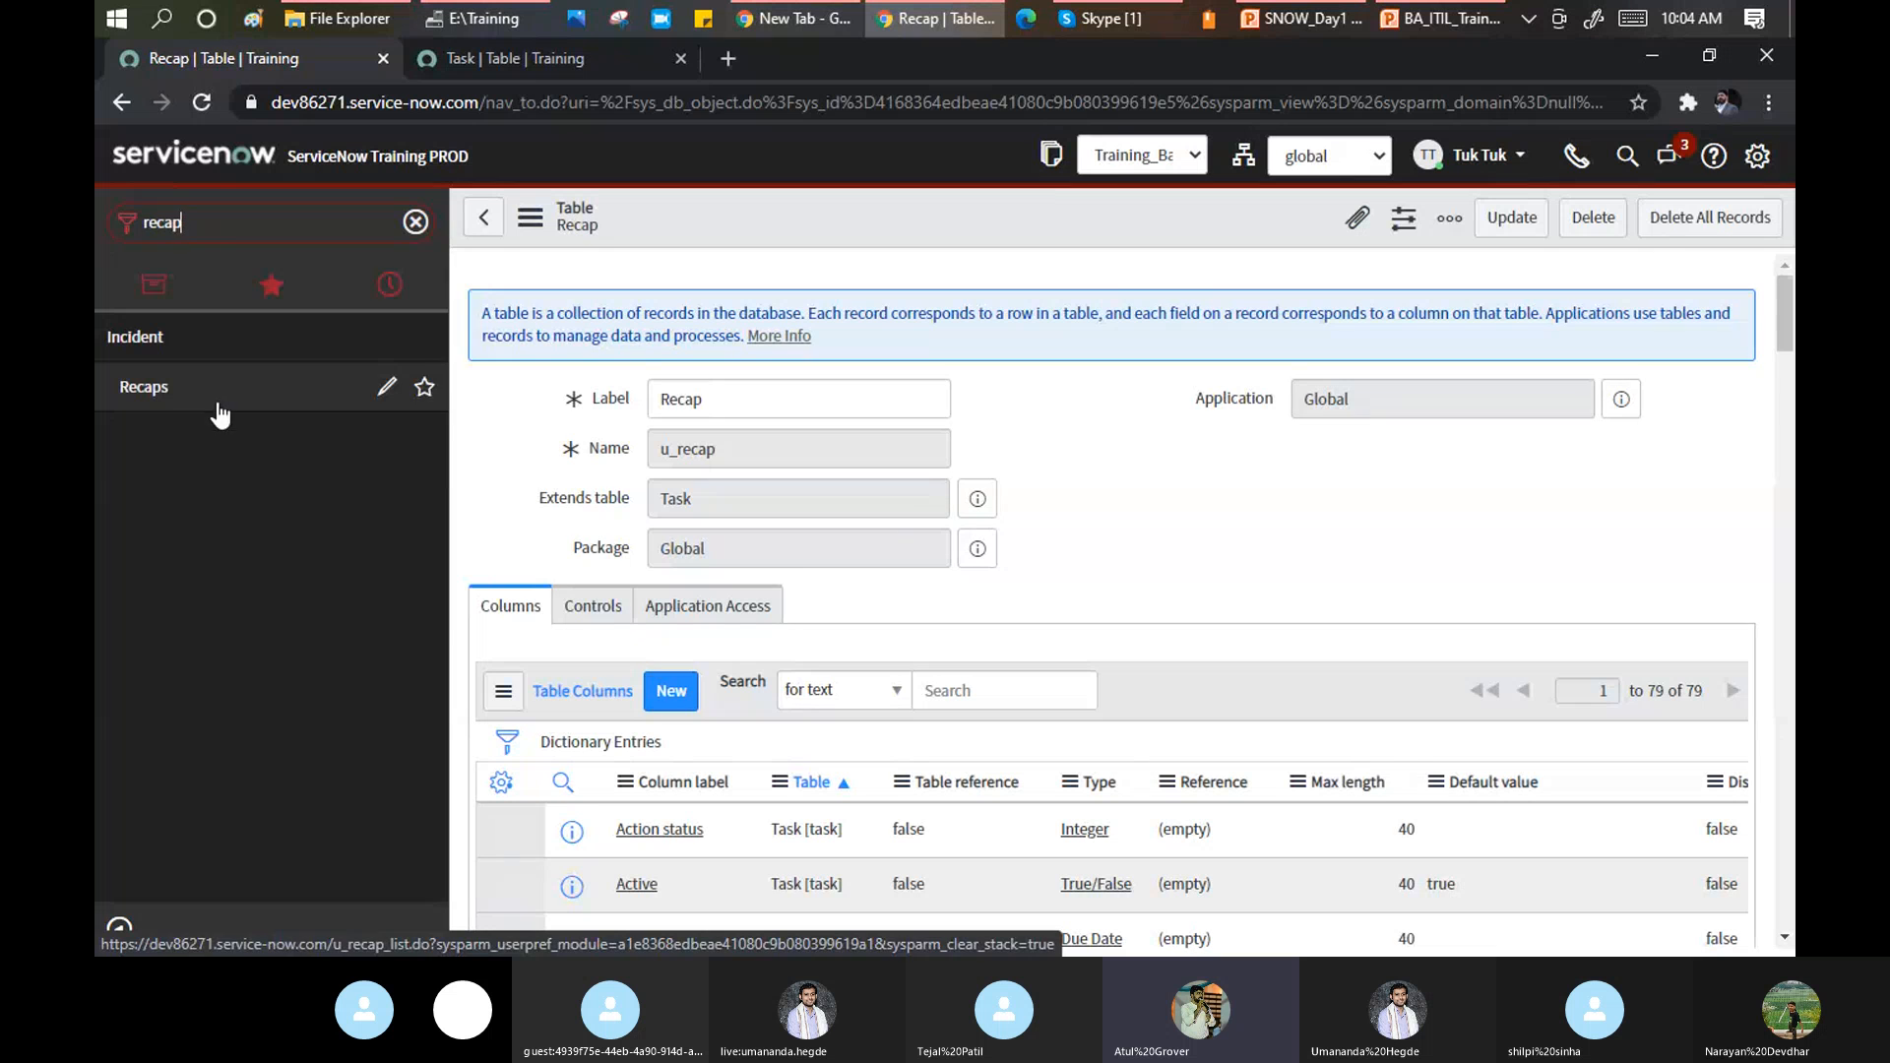
pyautogui.scroll(-2, 1086, 497)
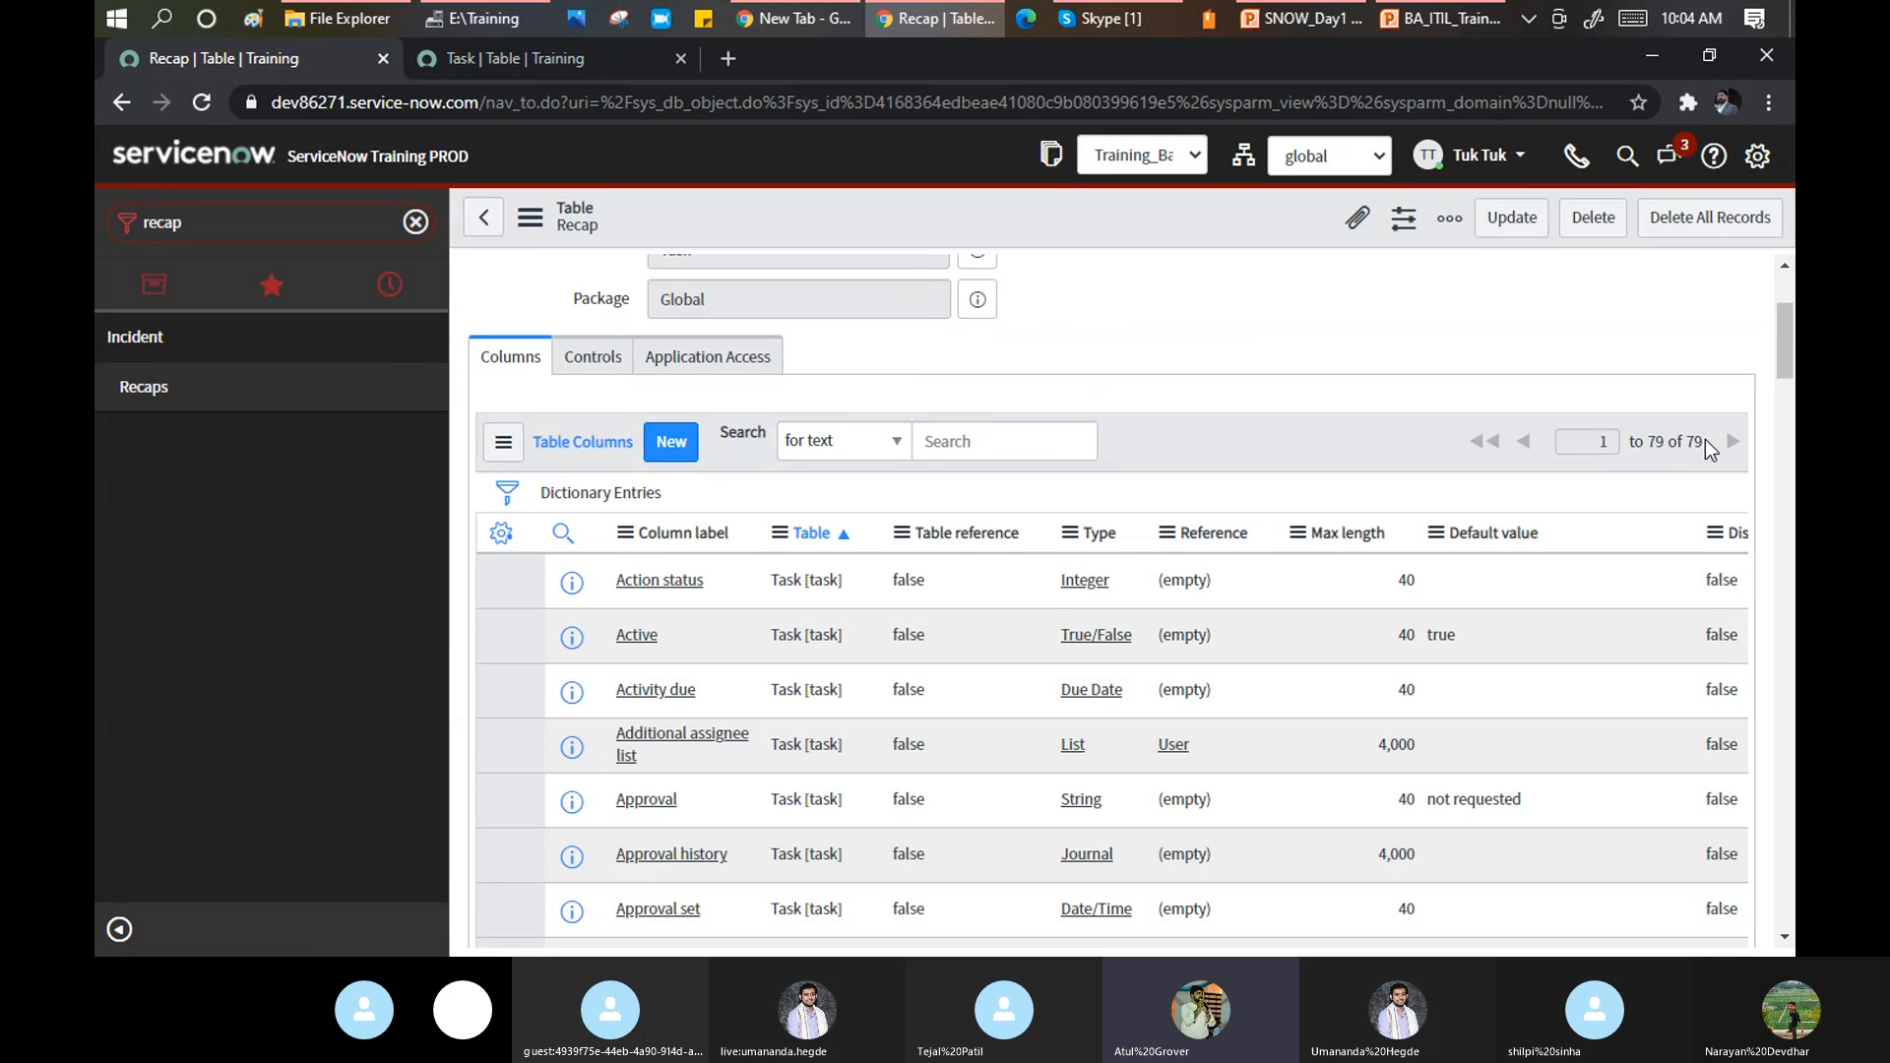
pyautogui.moveTo(1704, 439); pyautogui.dragTo(1651, 436)
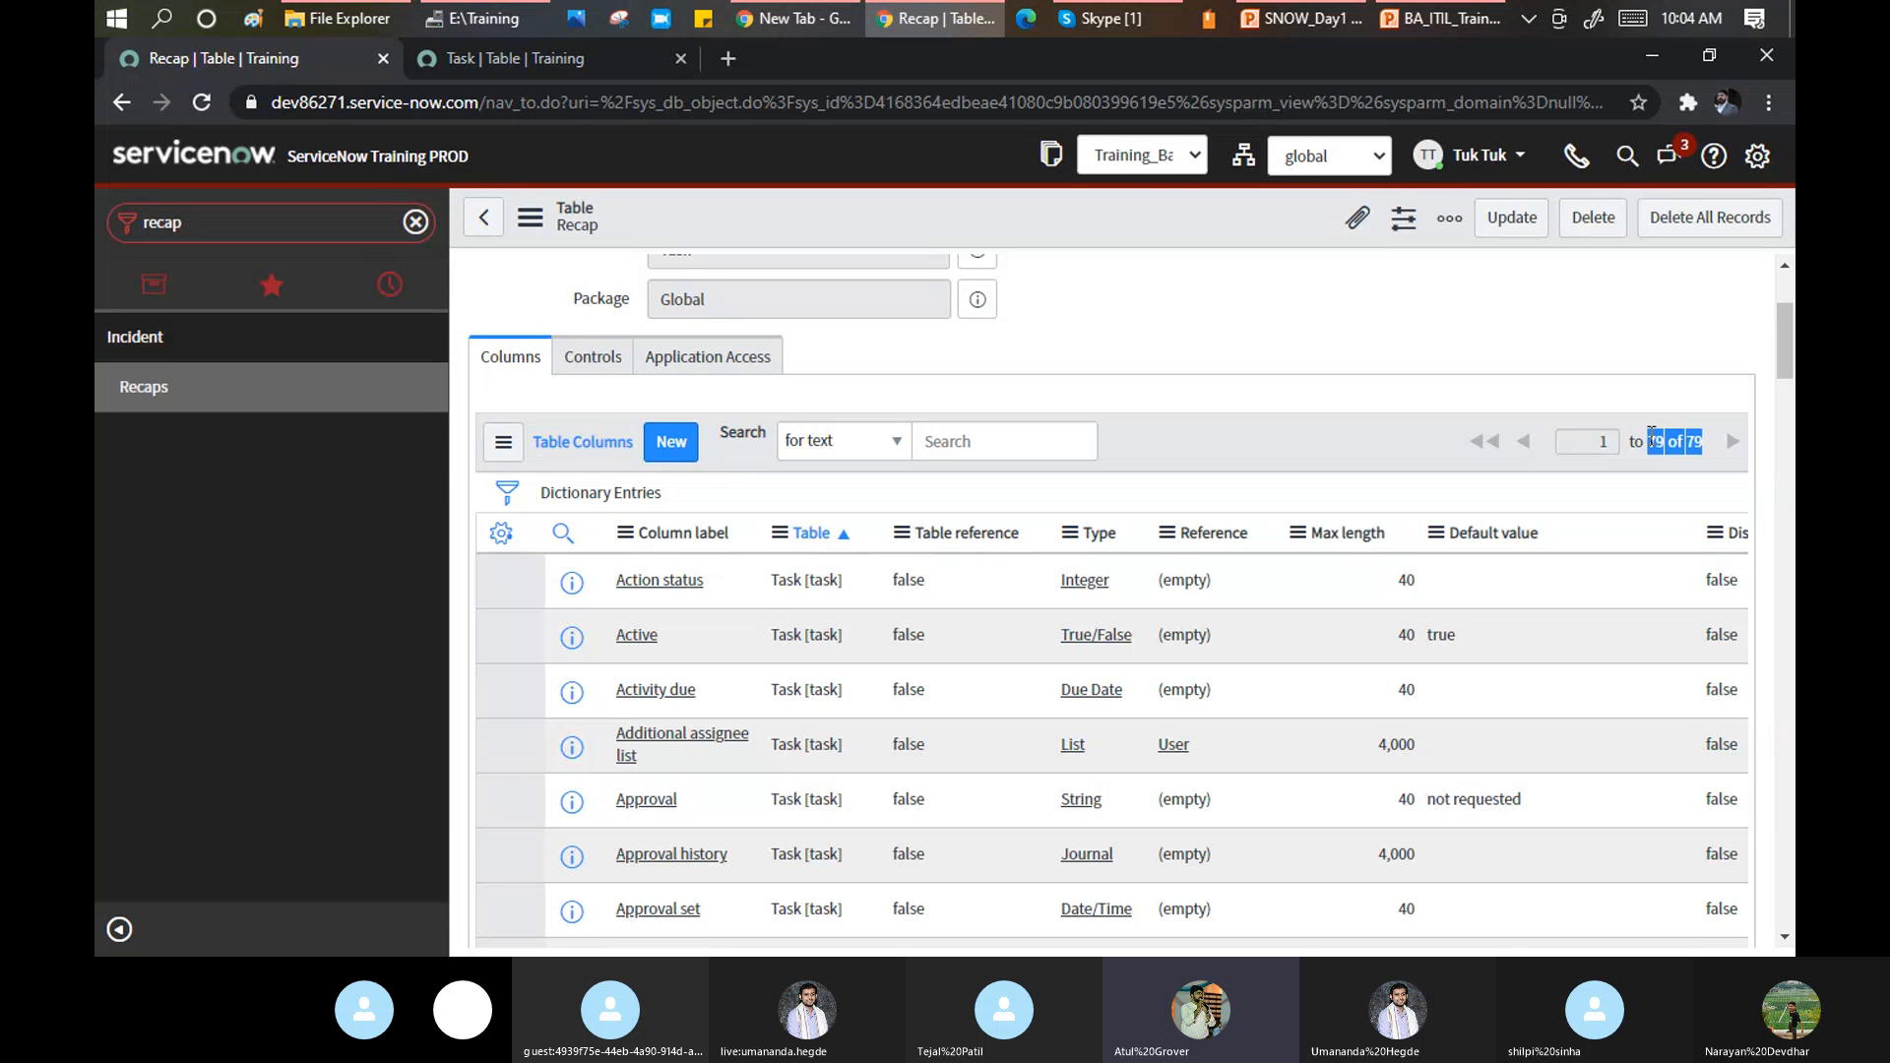
pyautogui.scroll(2, 817, 620)
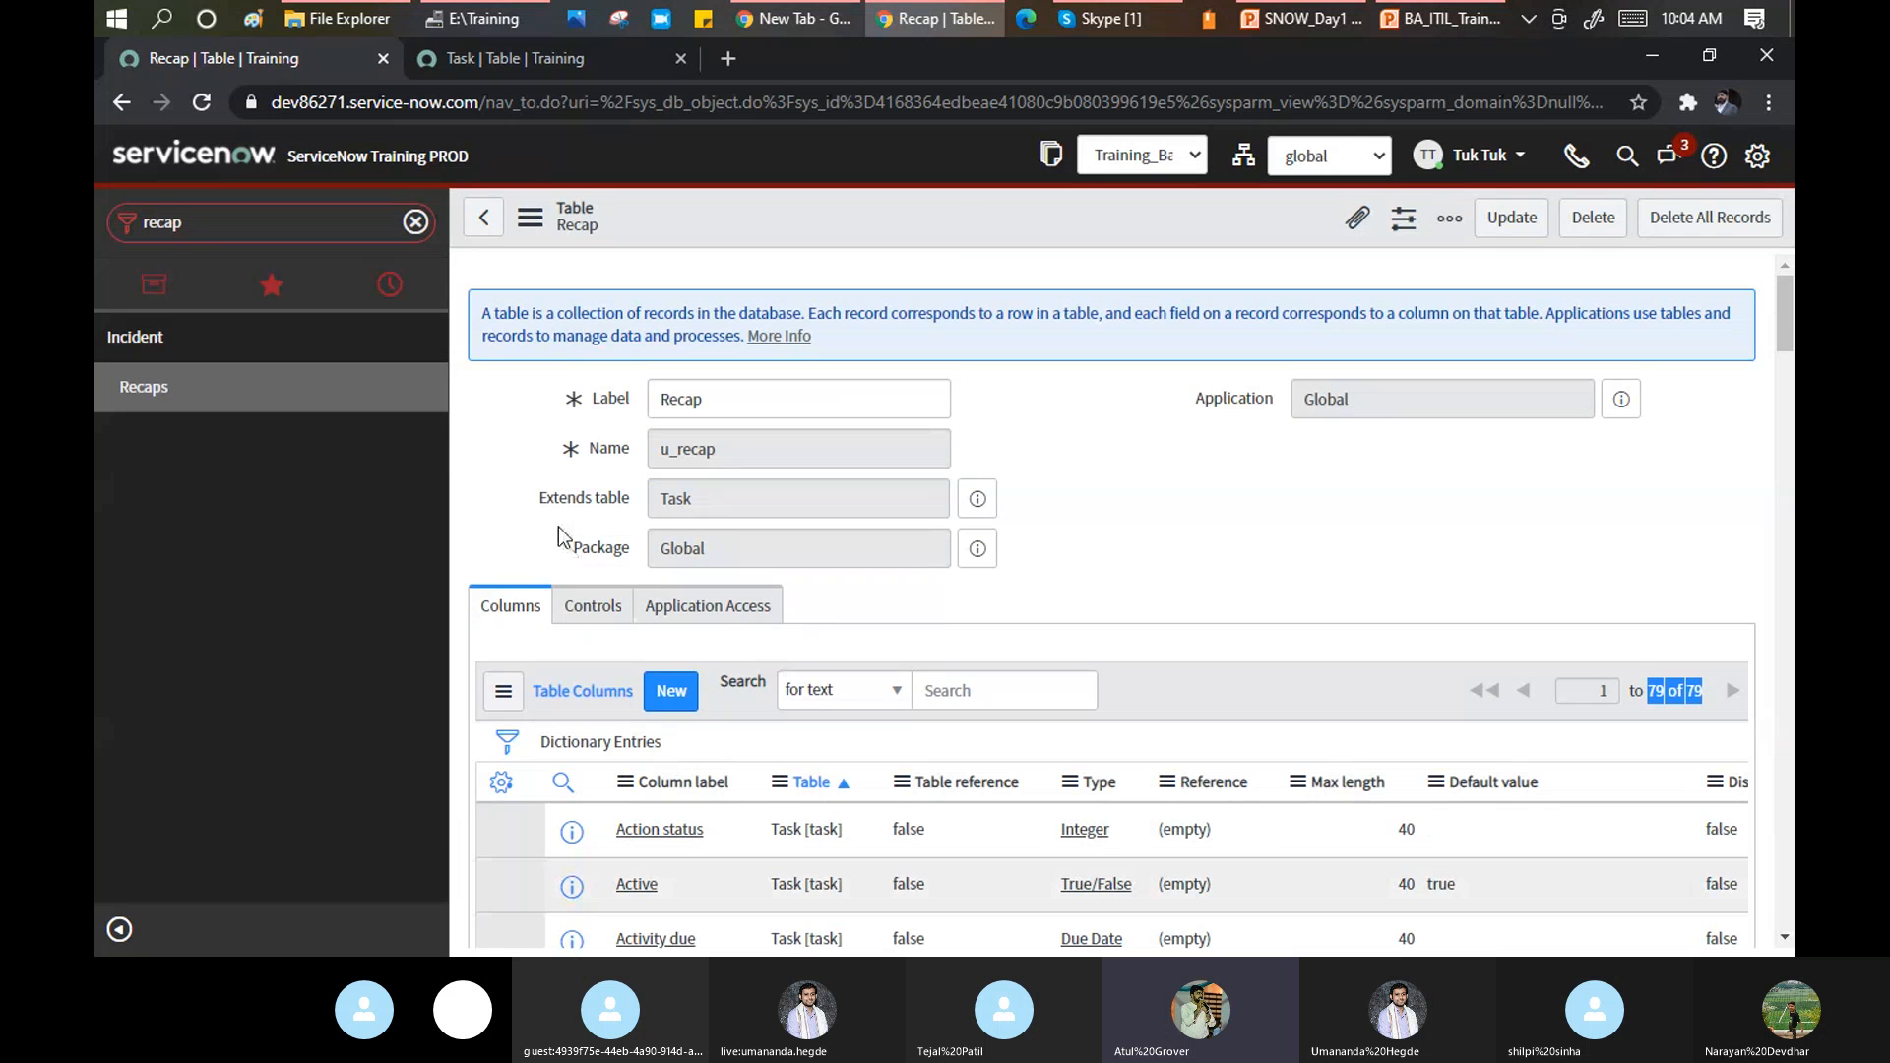
pyautogui.moveTo(709, 499); pyautogui.dragTo(657, 497)
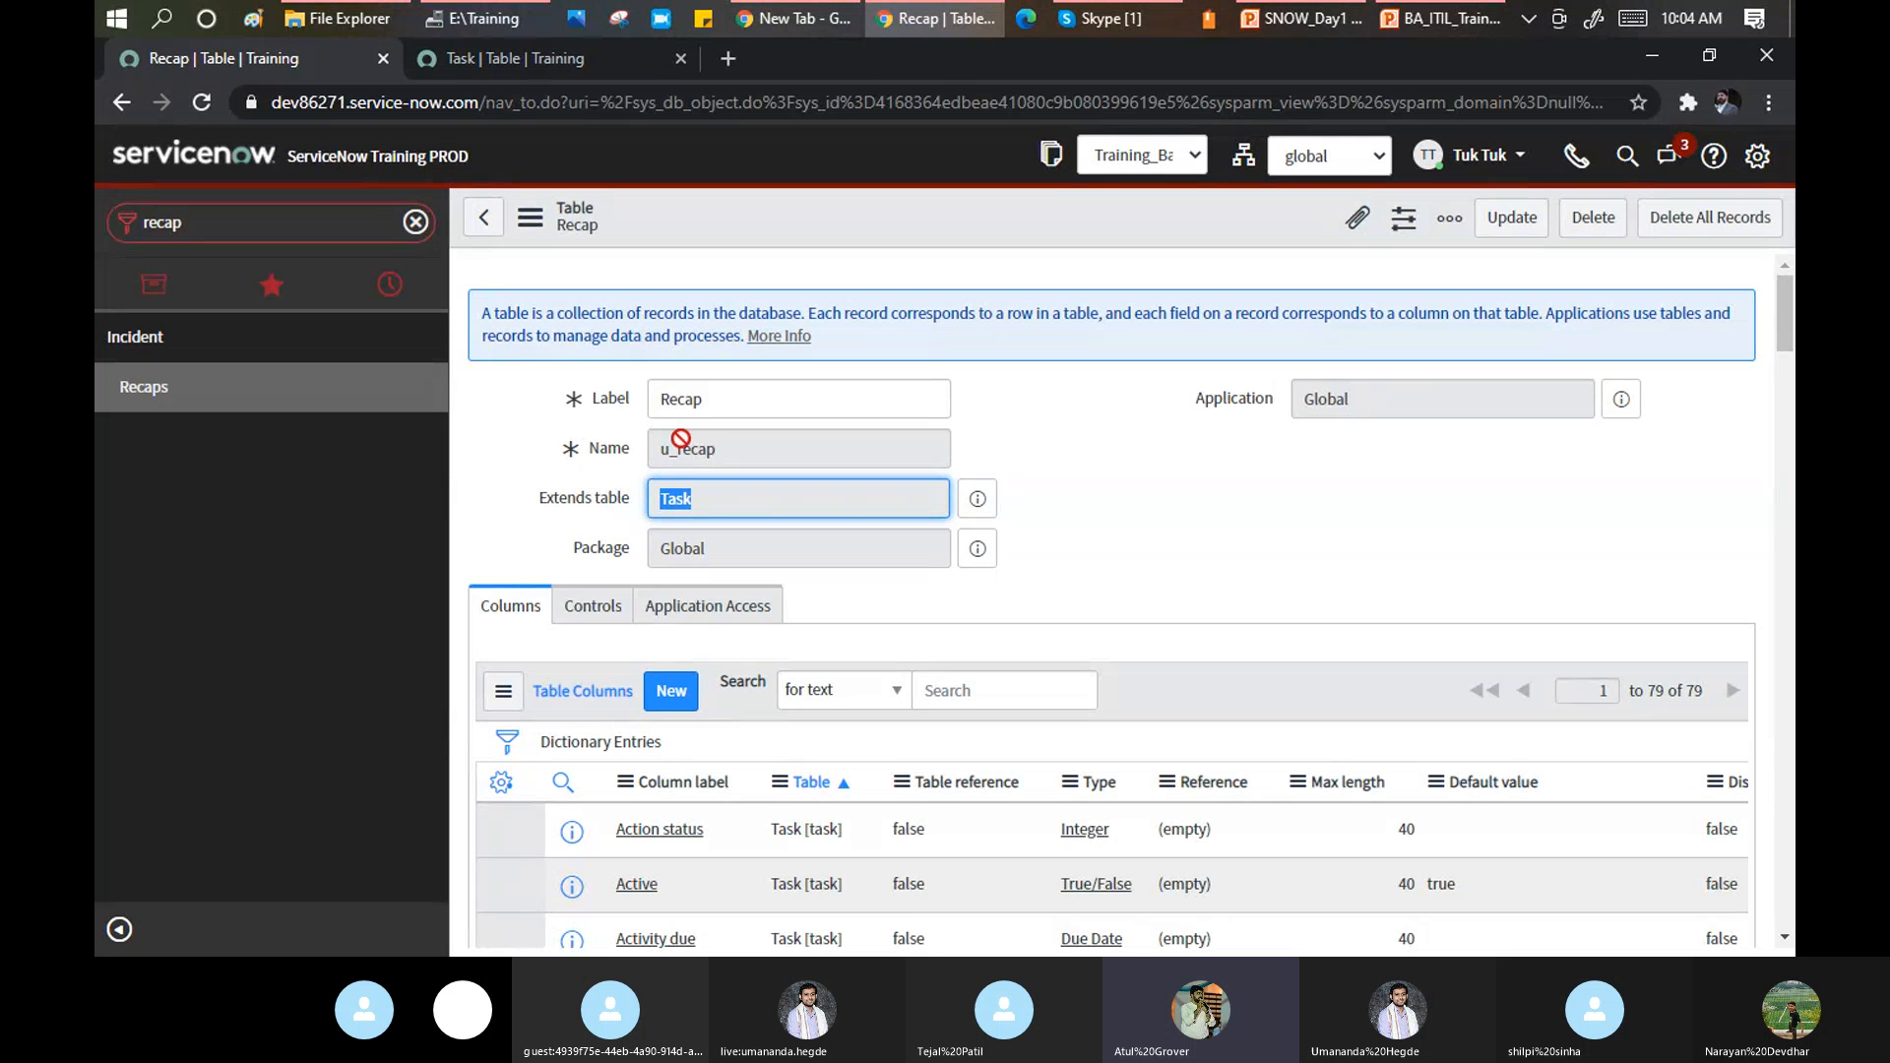
pyautogui.scroll(-10, 727, 654)
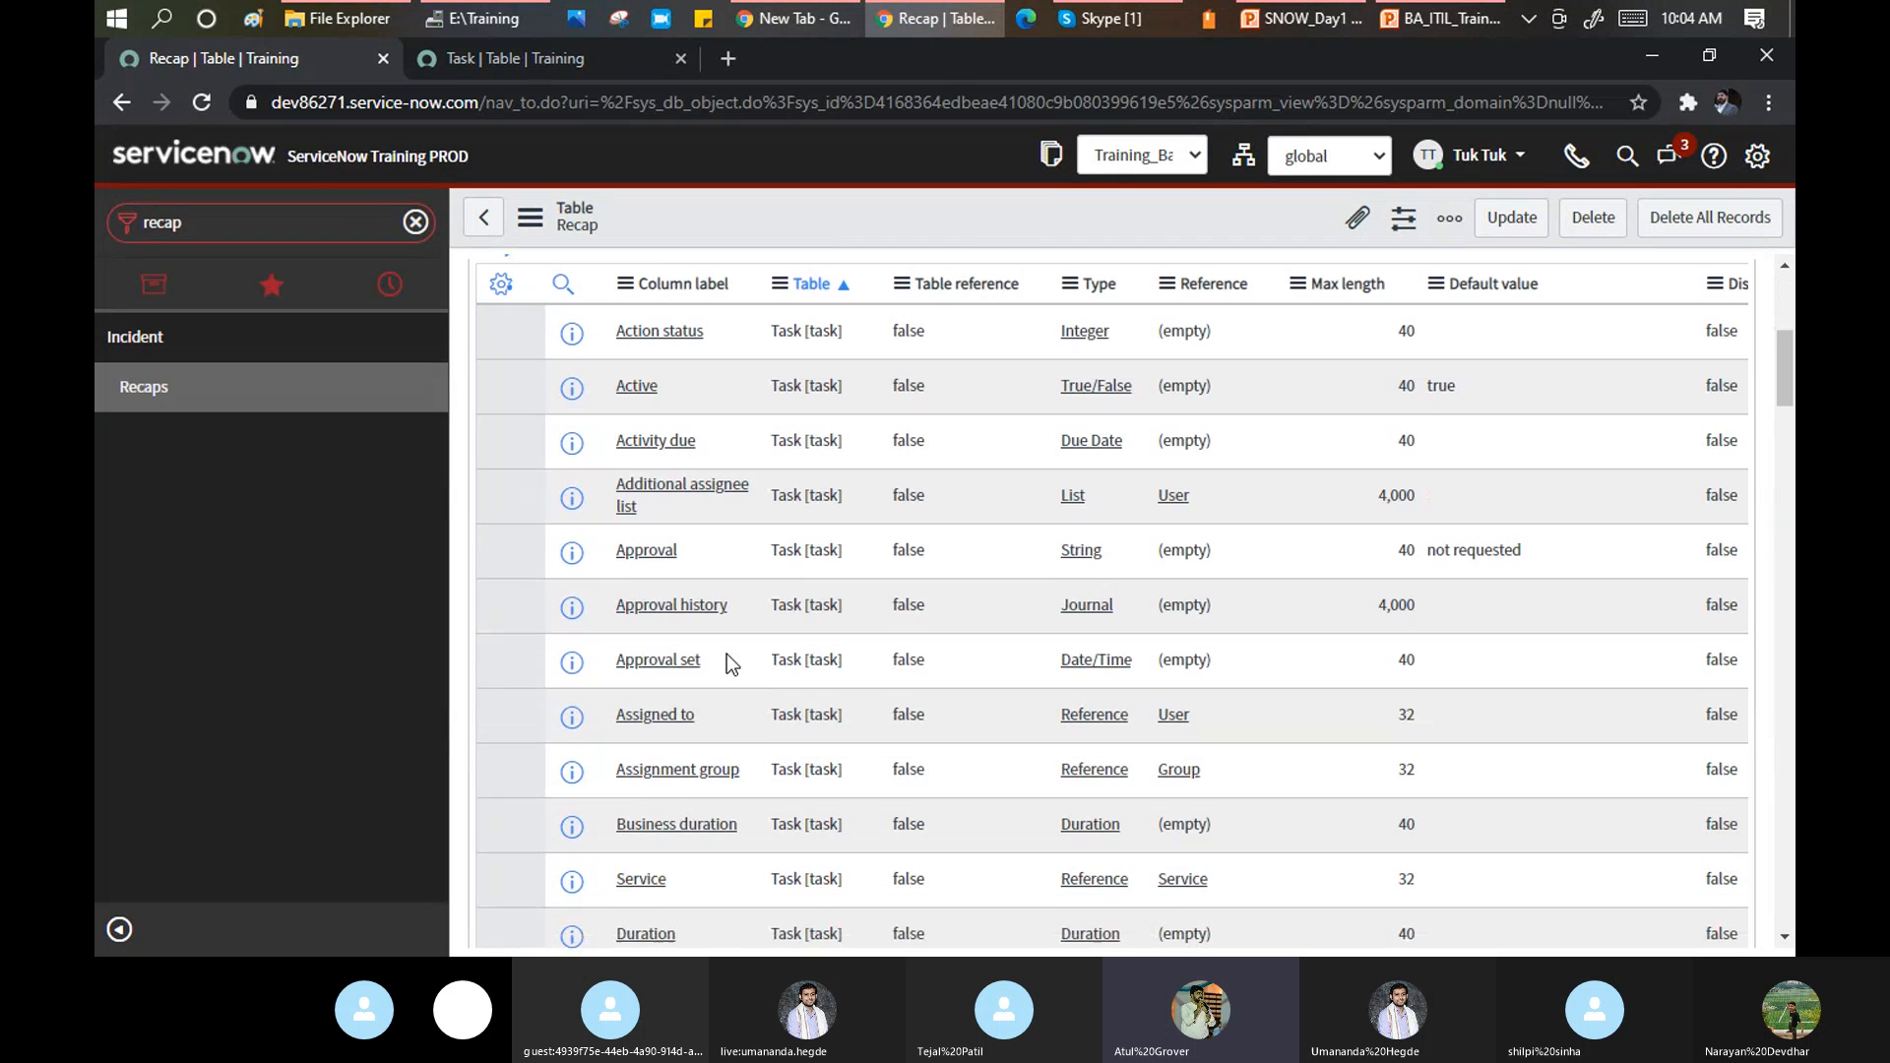
pyautogui.scroll(-15, 730, 657)
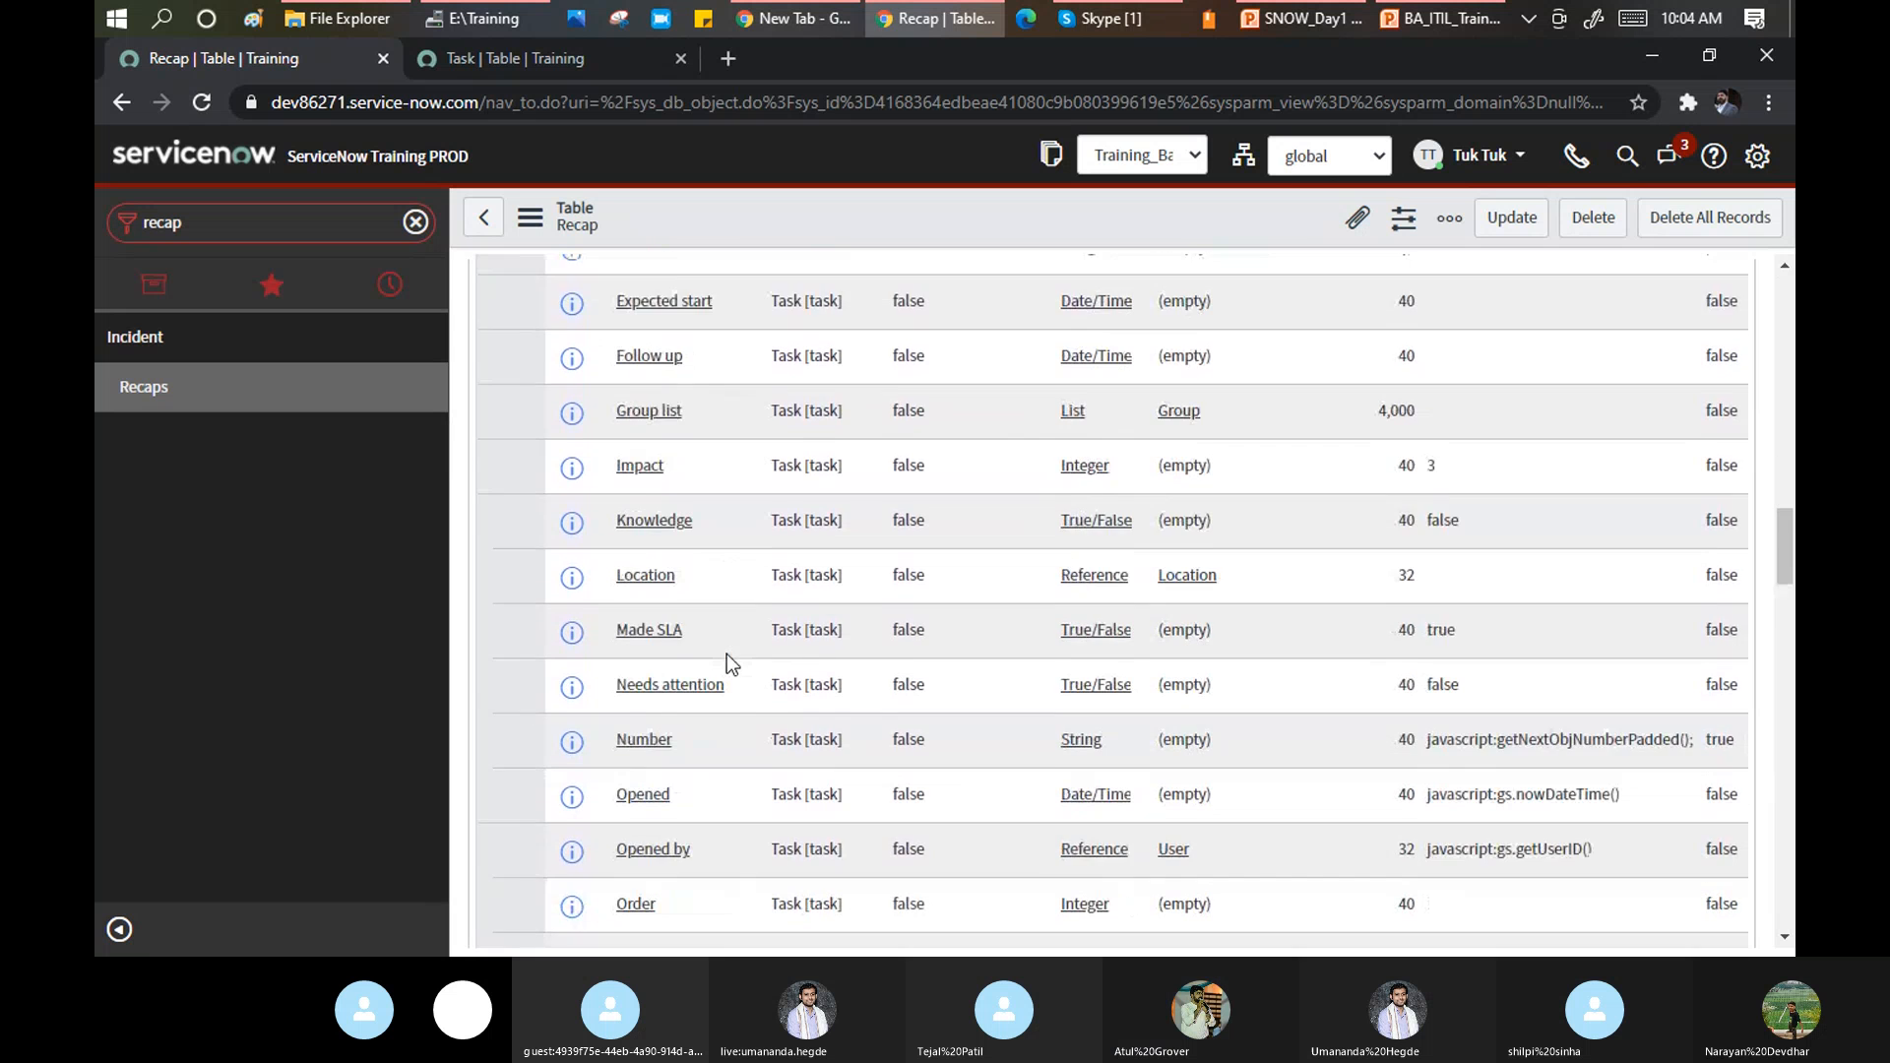
pyautogui.scroll(-15, 729, 656)
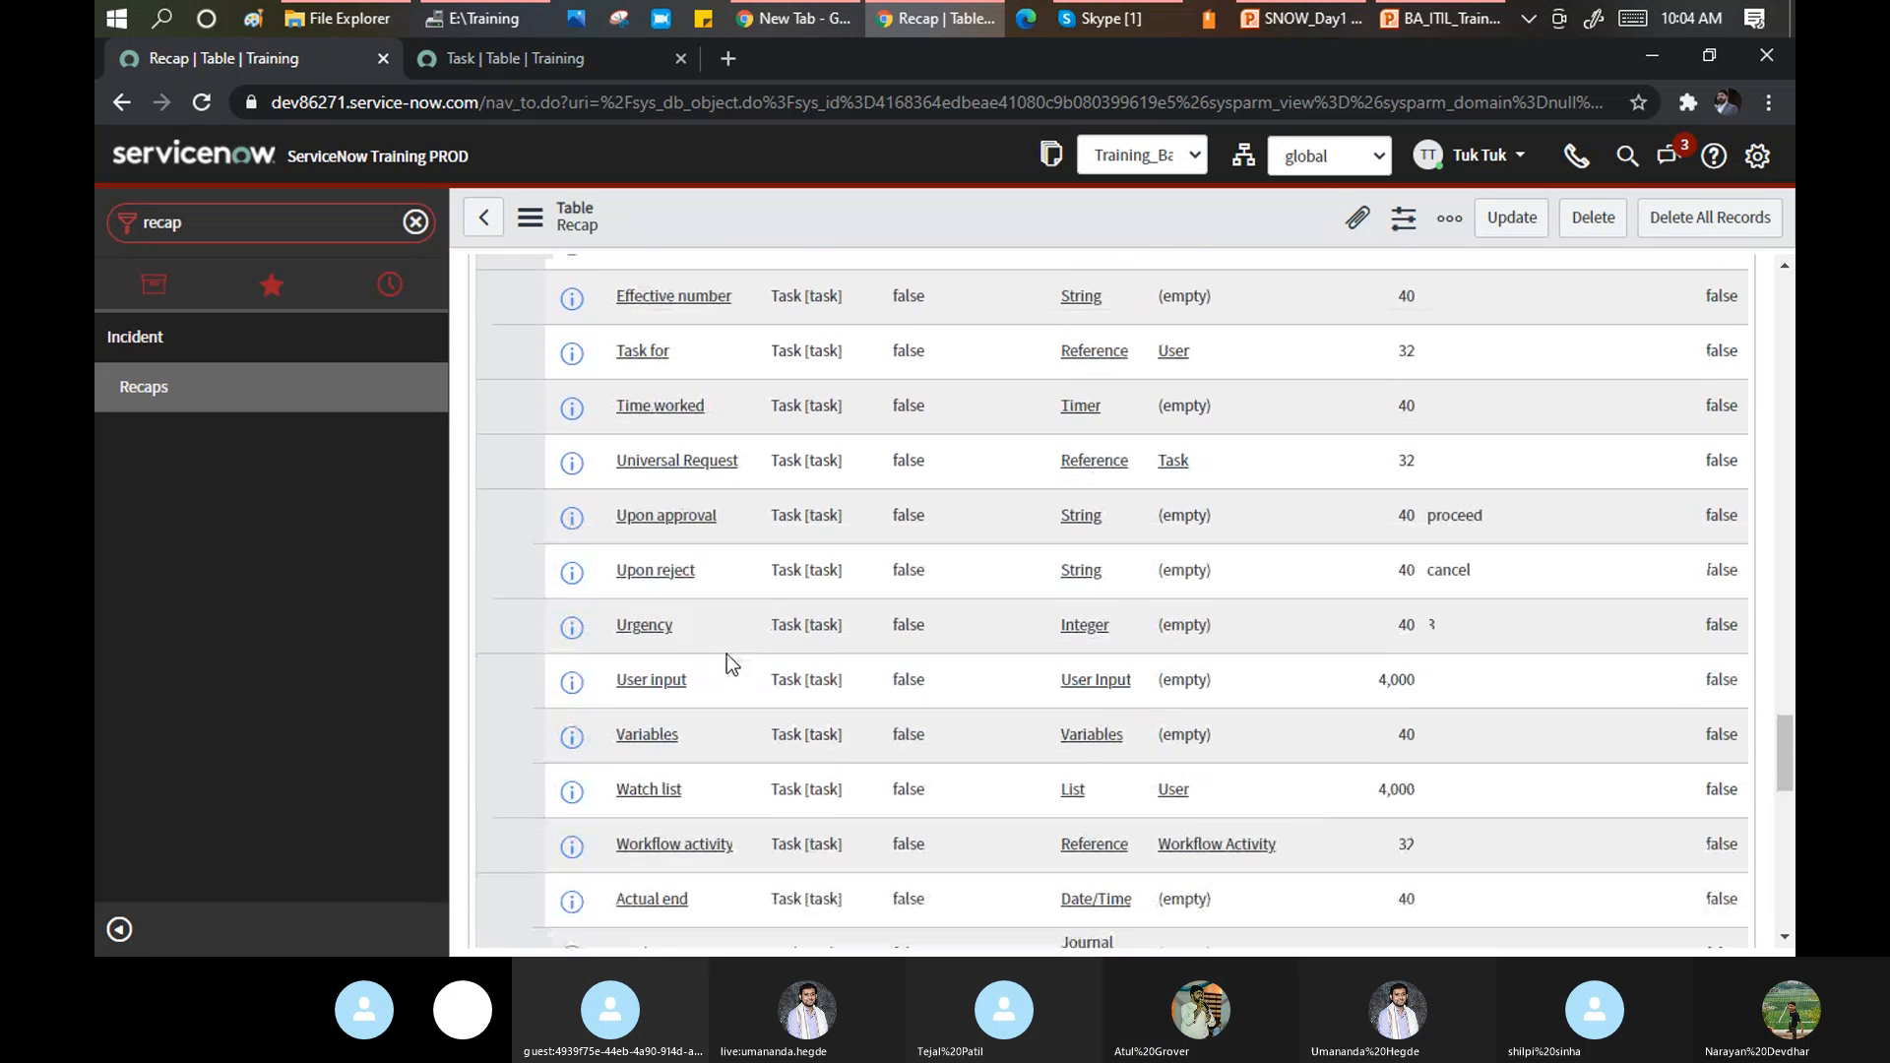
pyautogui.scroll(-2, 728, 662)
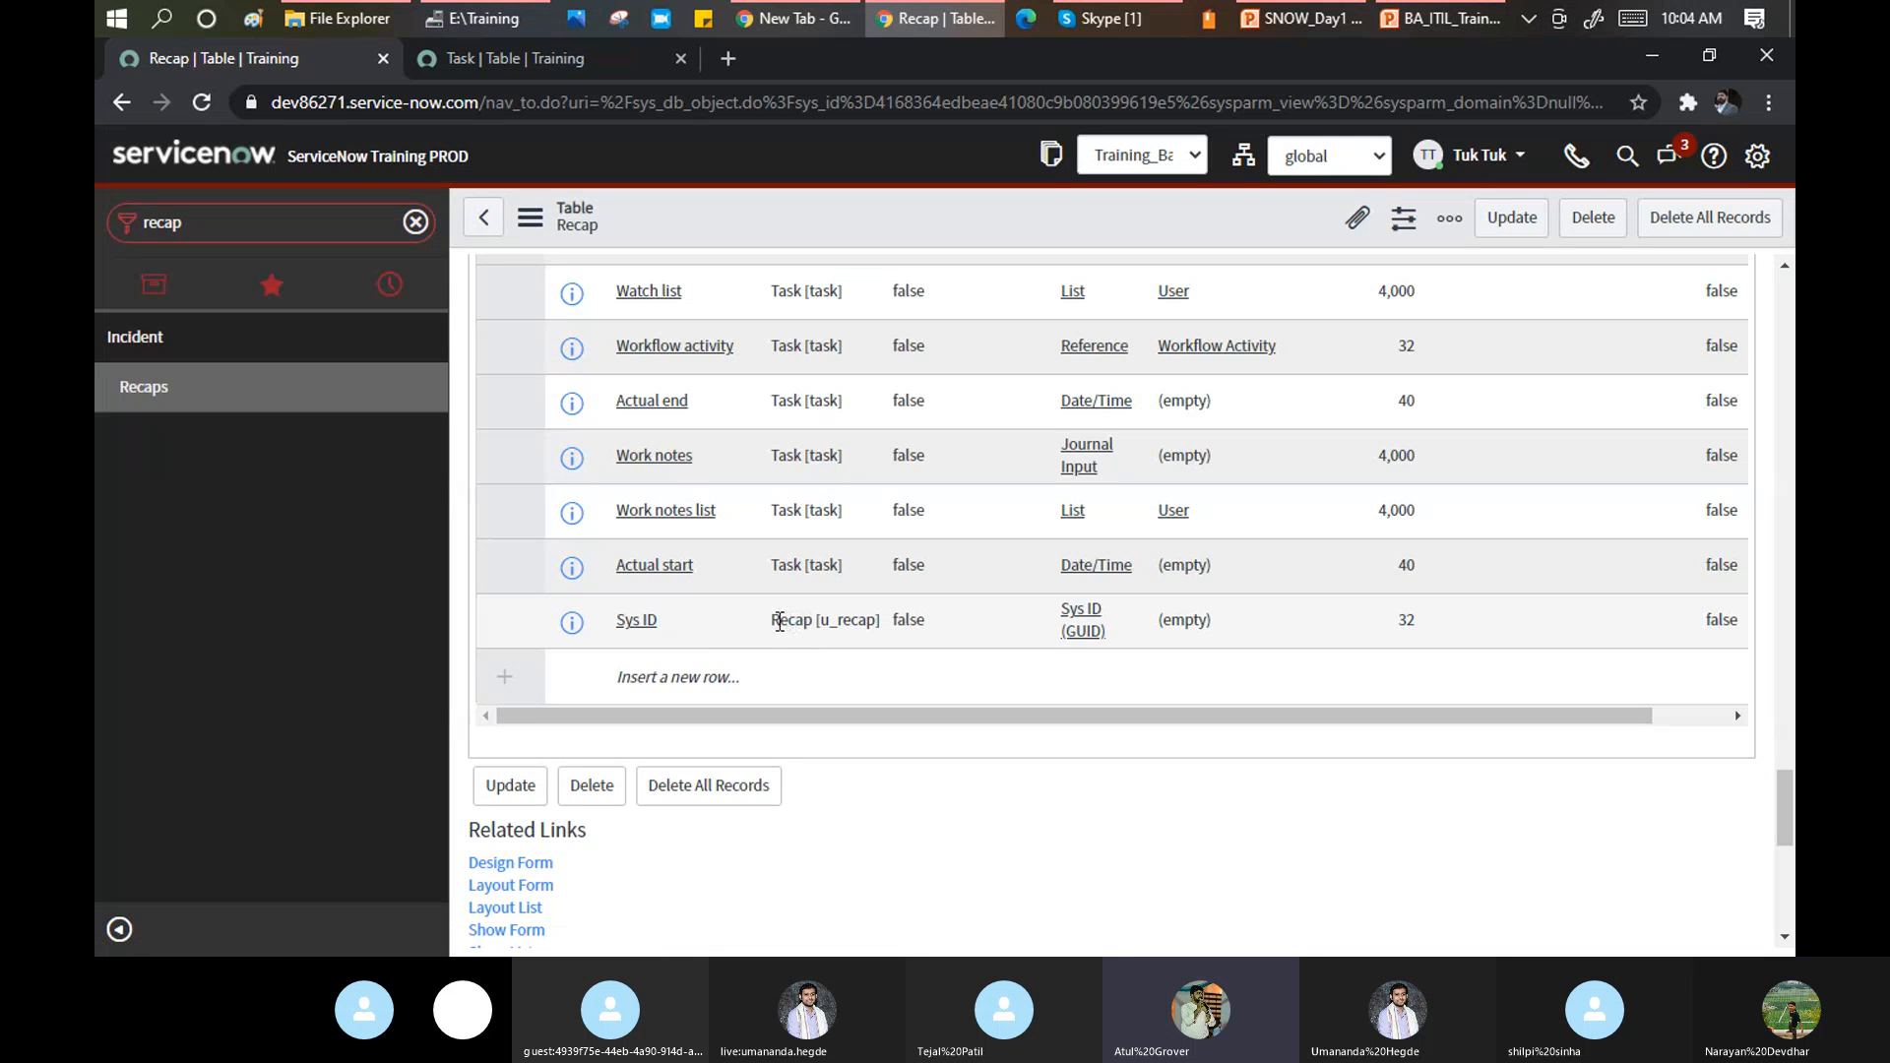
pyautogui.moveTo(773, 620); pyautogui.dragTo(882, 626)
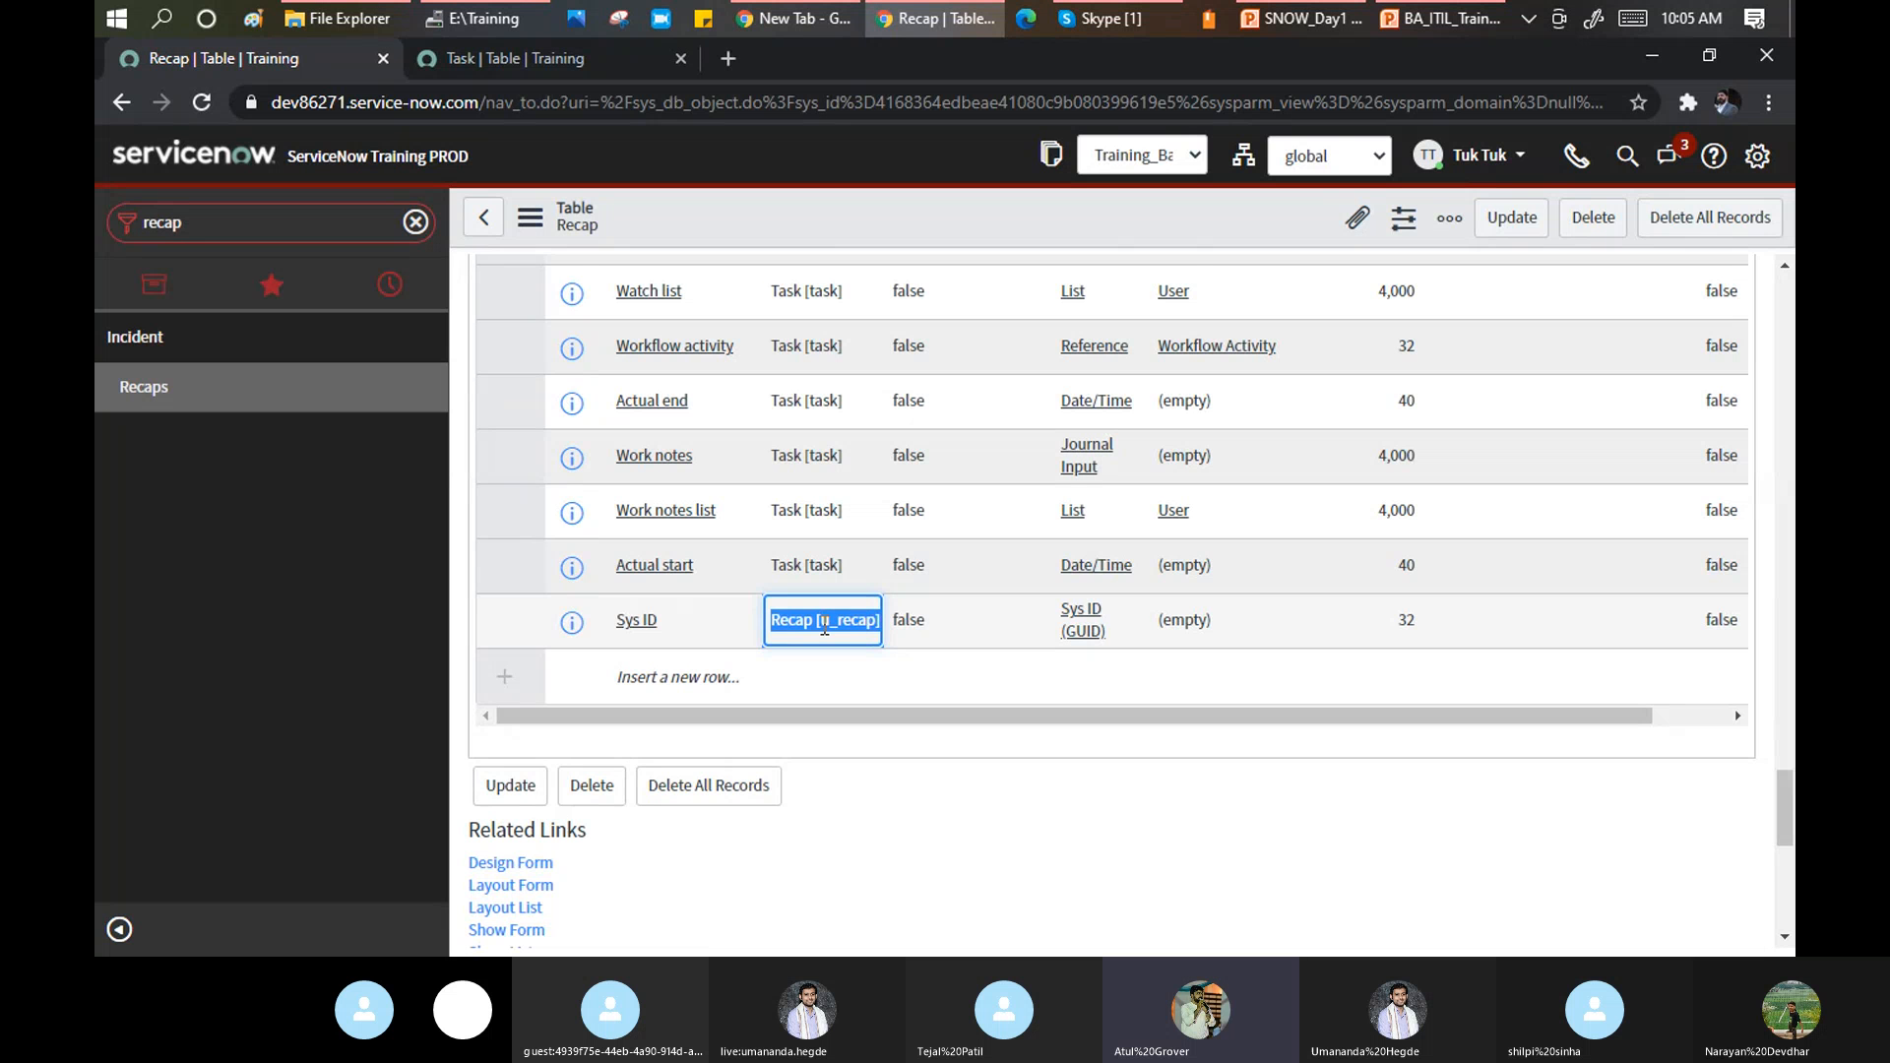
pyautogui.scroll(10, 1137, 521)
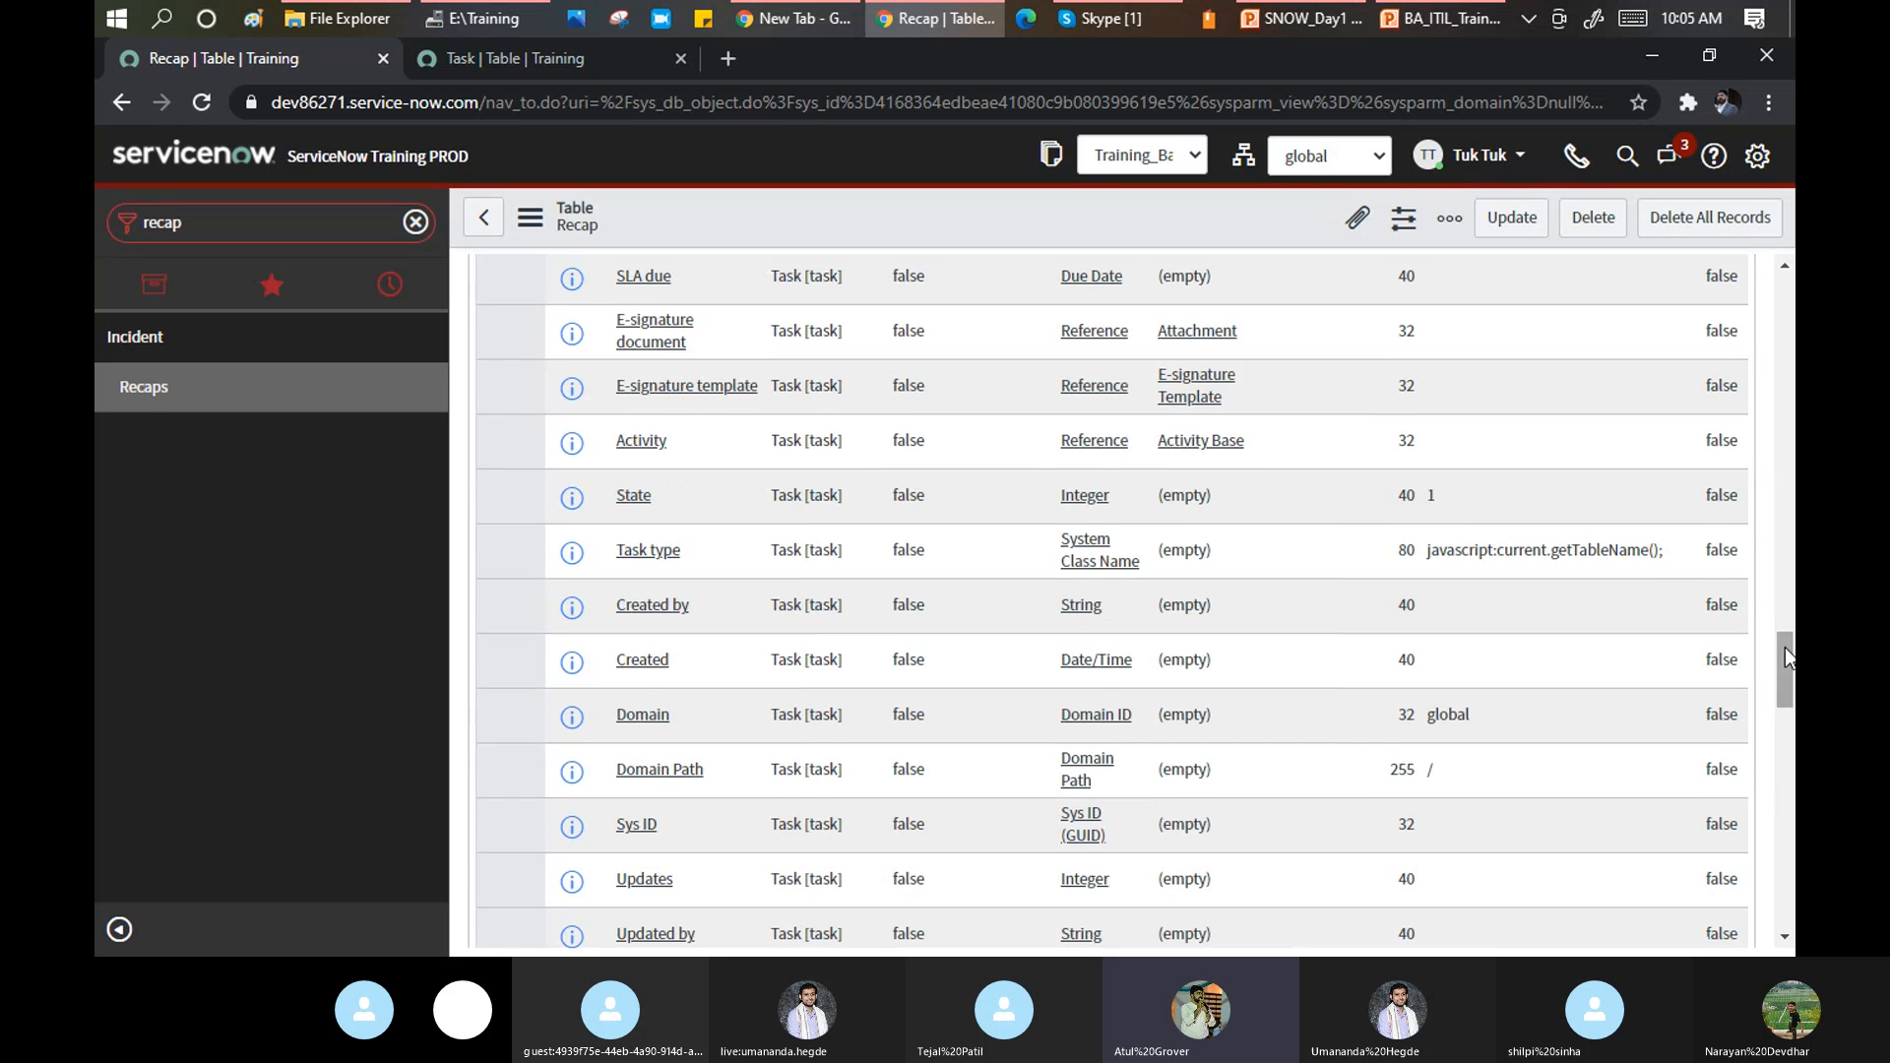
pyautogui.moveTo(1786, 650); pyautogui.dragTo(1774, 303)
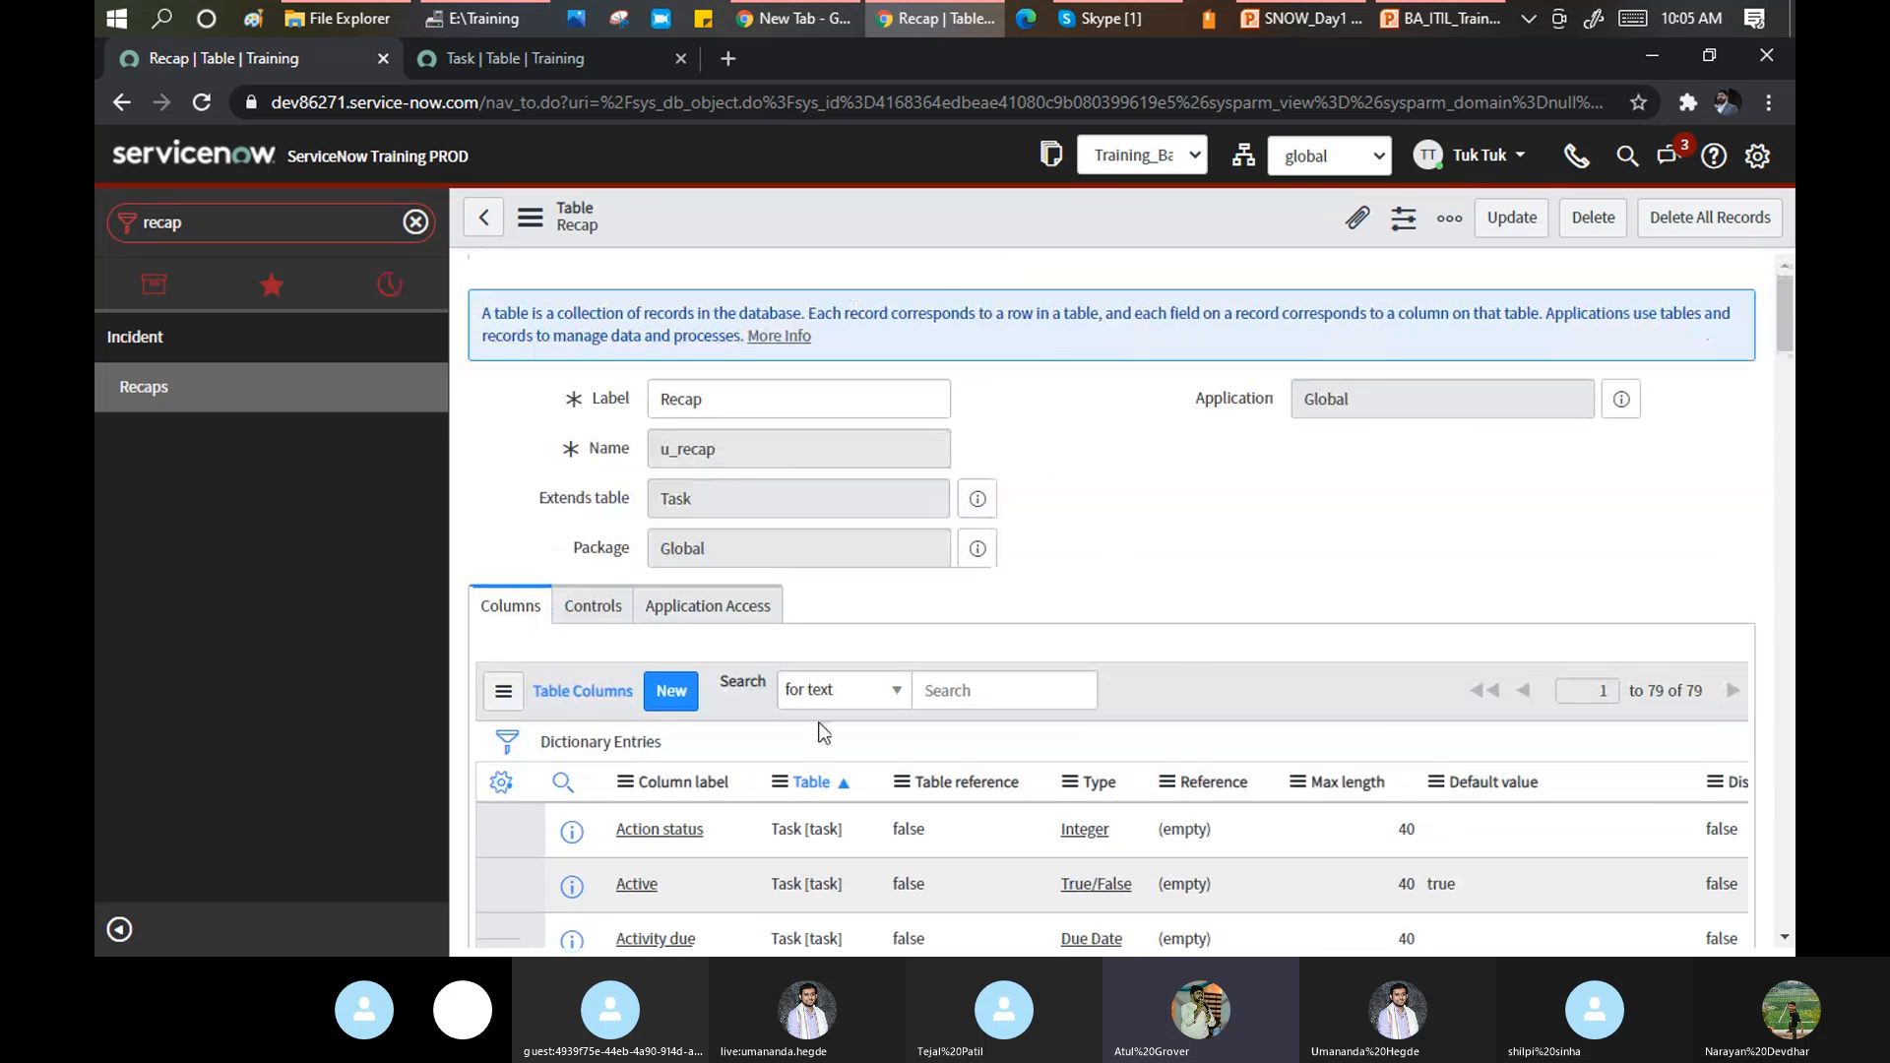
# Show the Recap table's Controls settings.
pyautogui.click(589, 608)
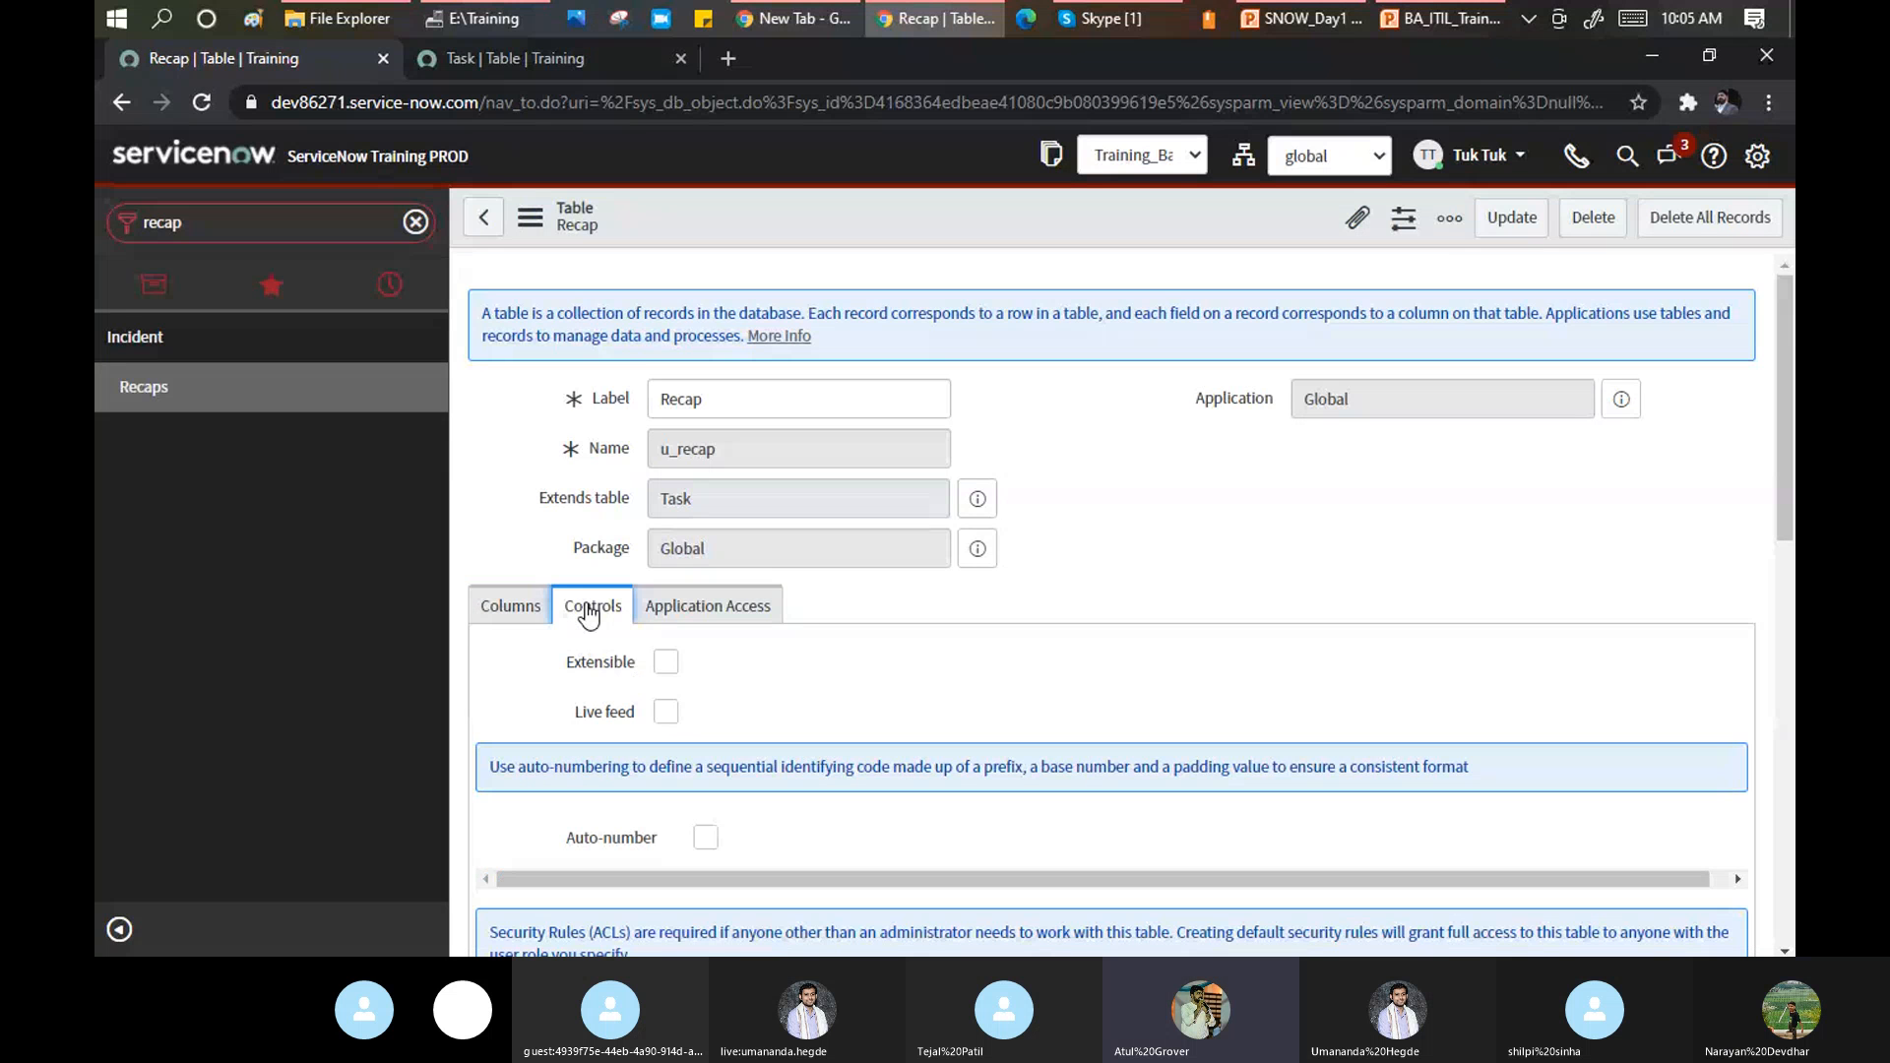
pyautogui.scroll(-1, 1042, 541)
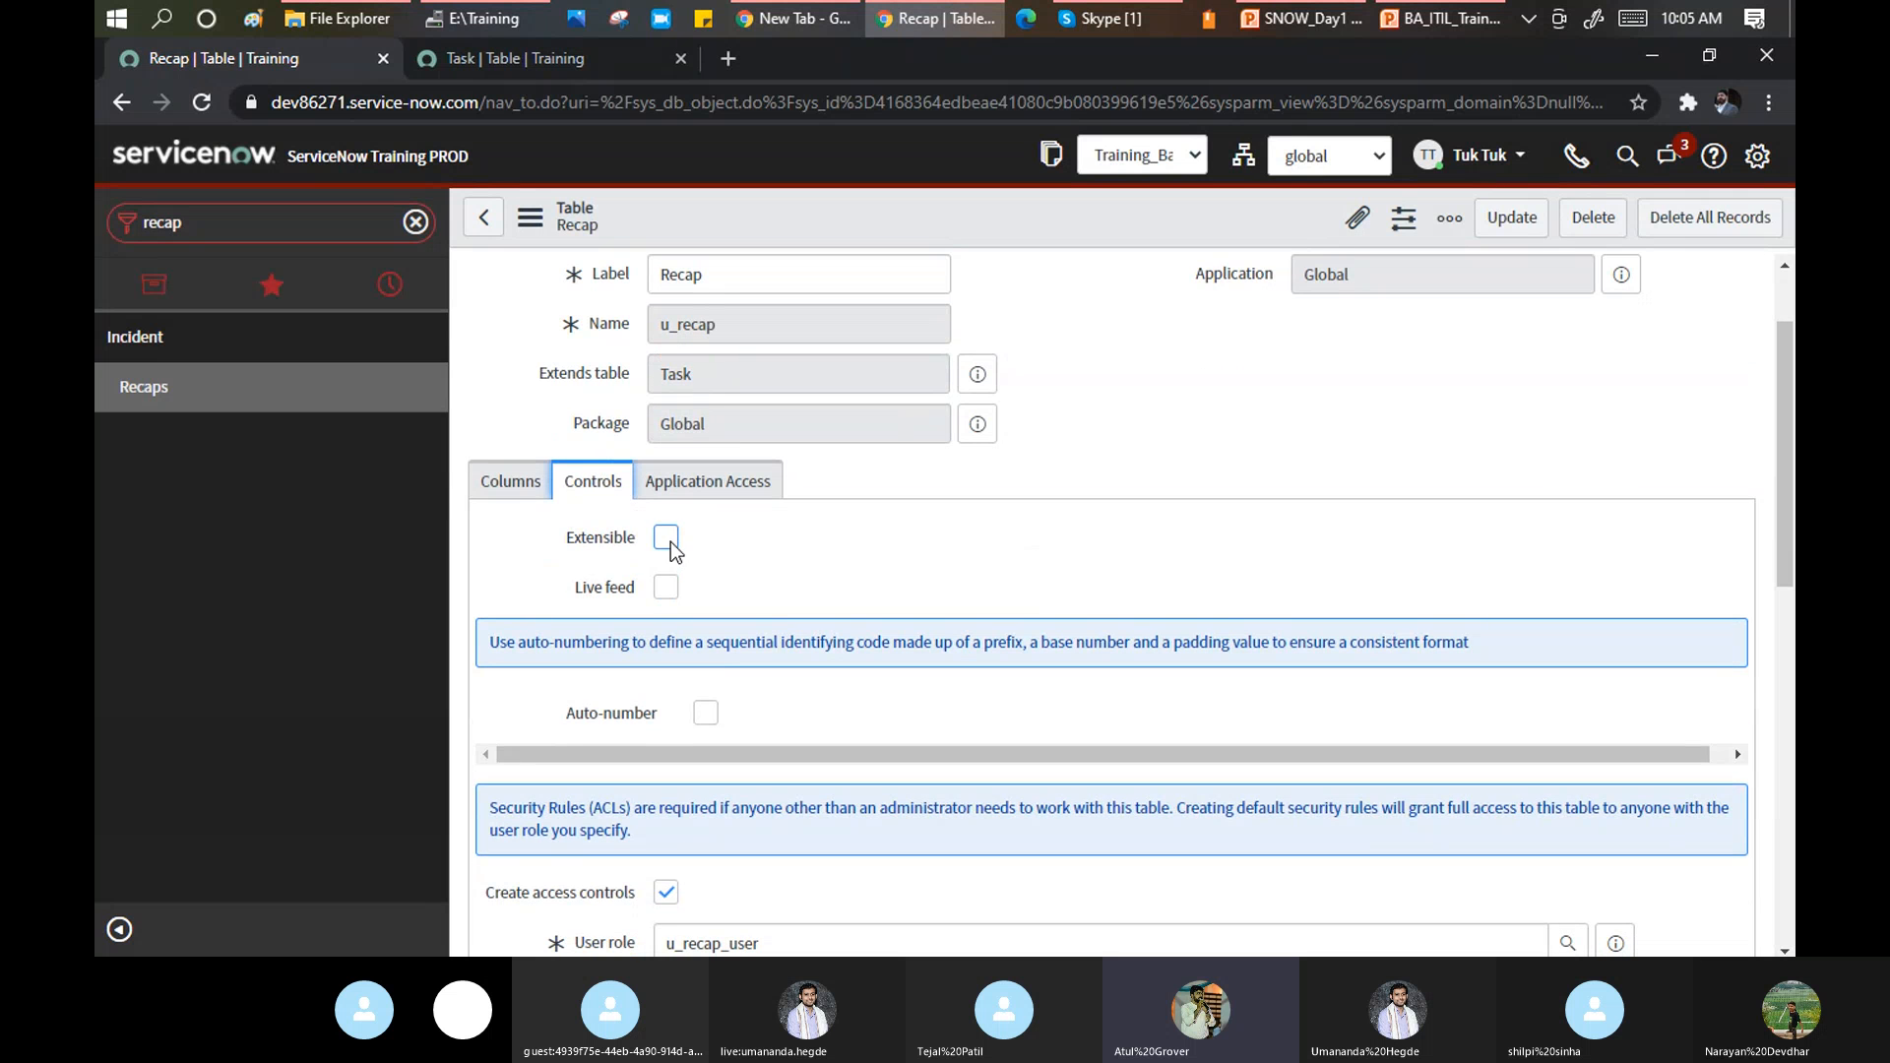
pyautogui.doubleClick(679, 274)
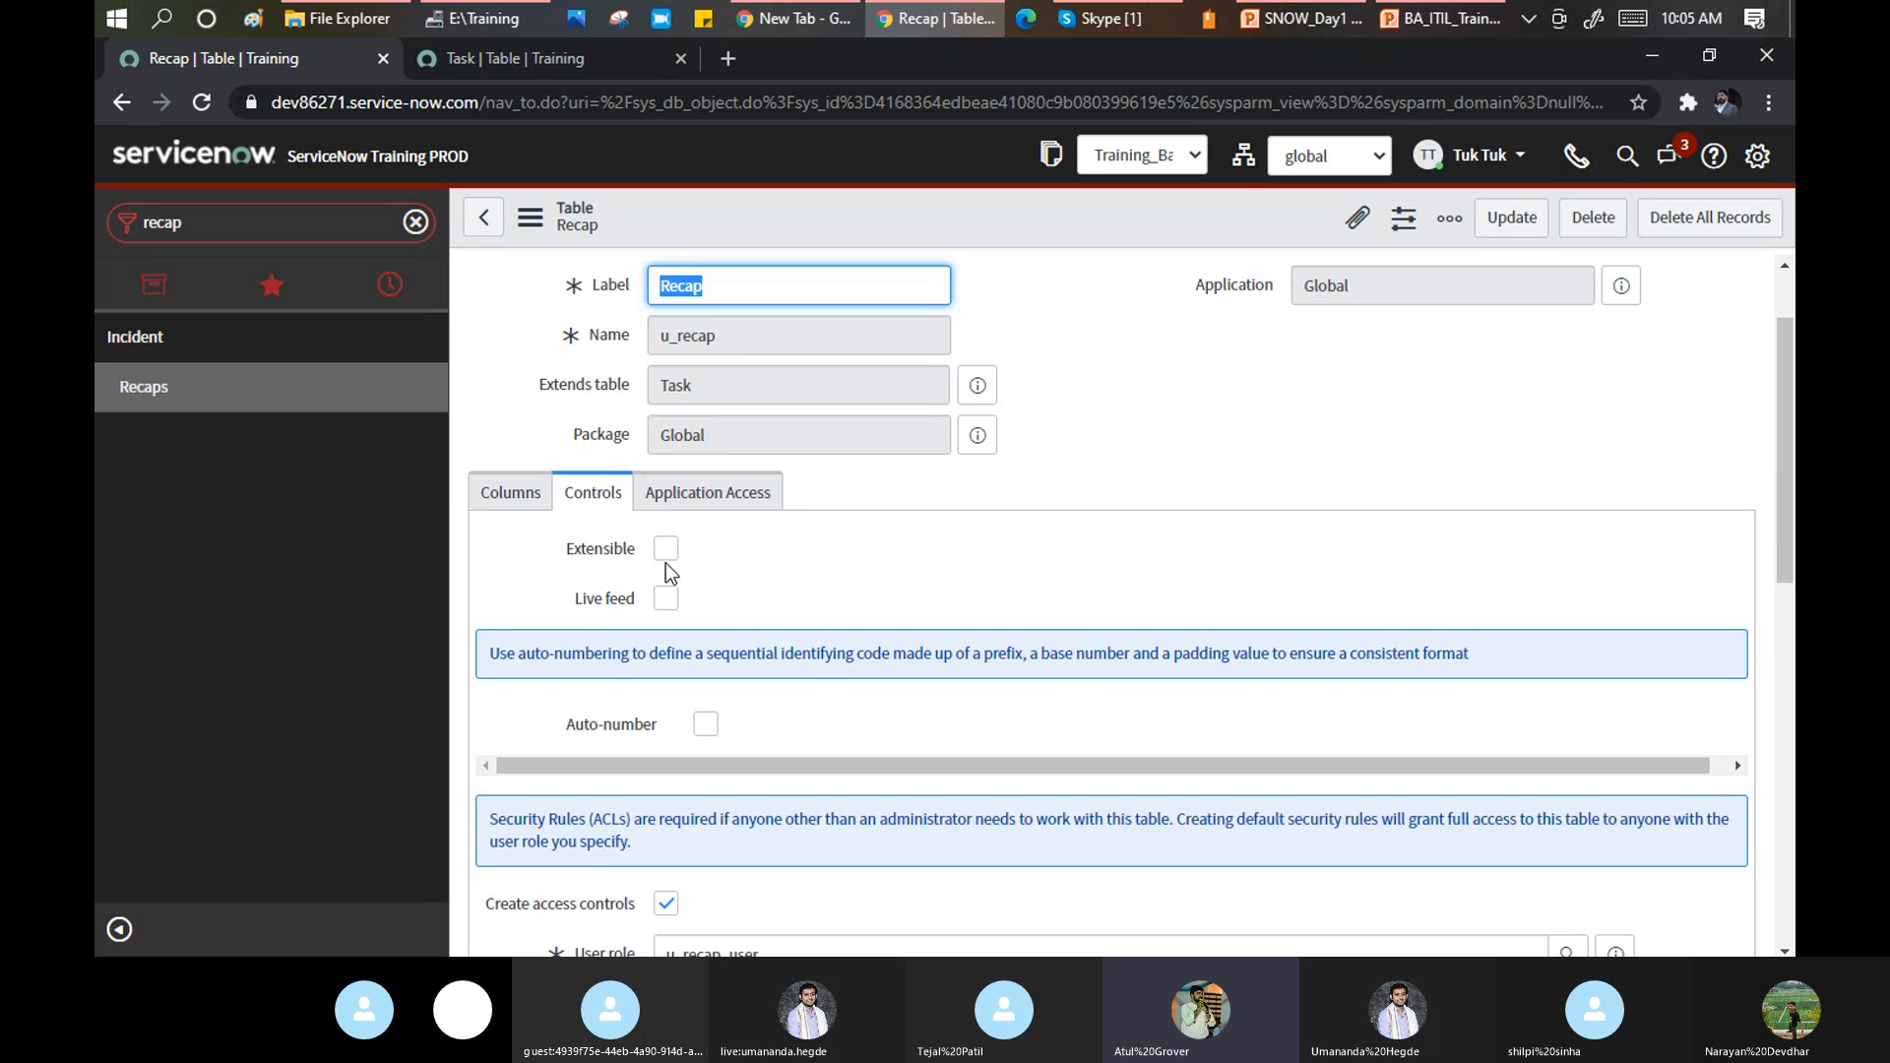
pyautogui.moveTo(575, 554)
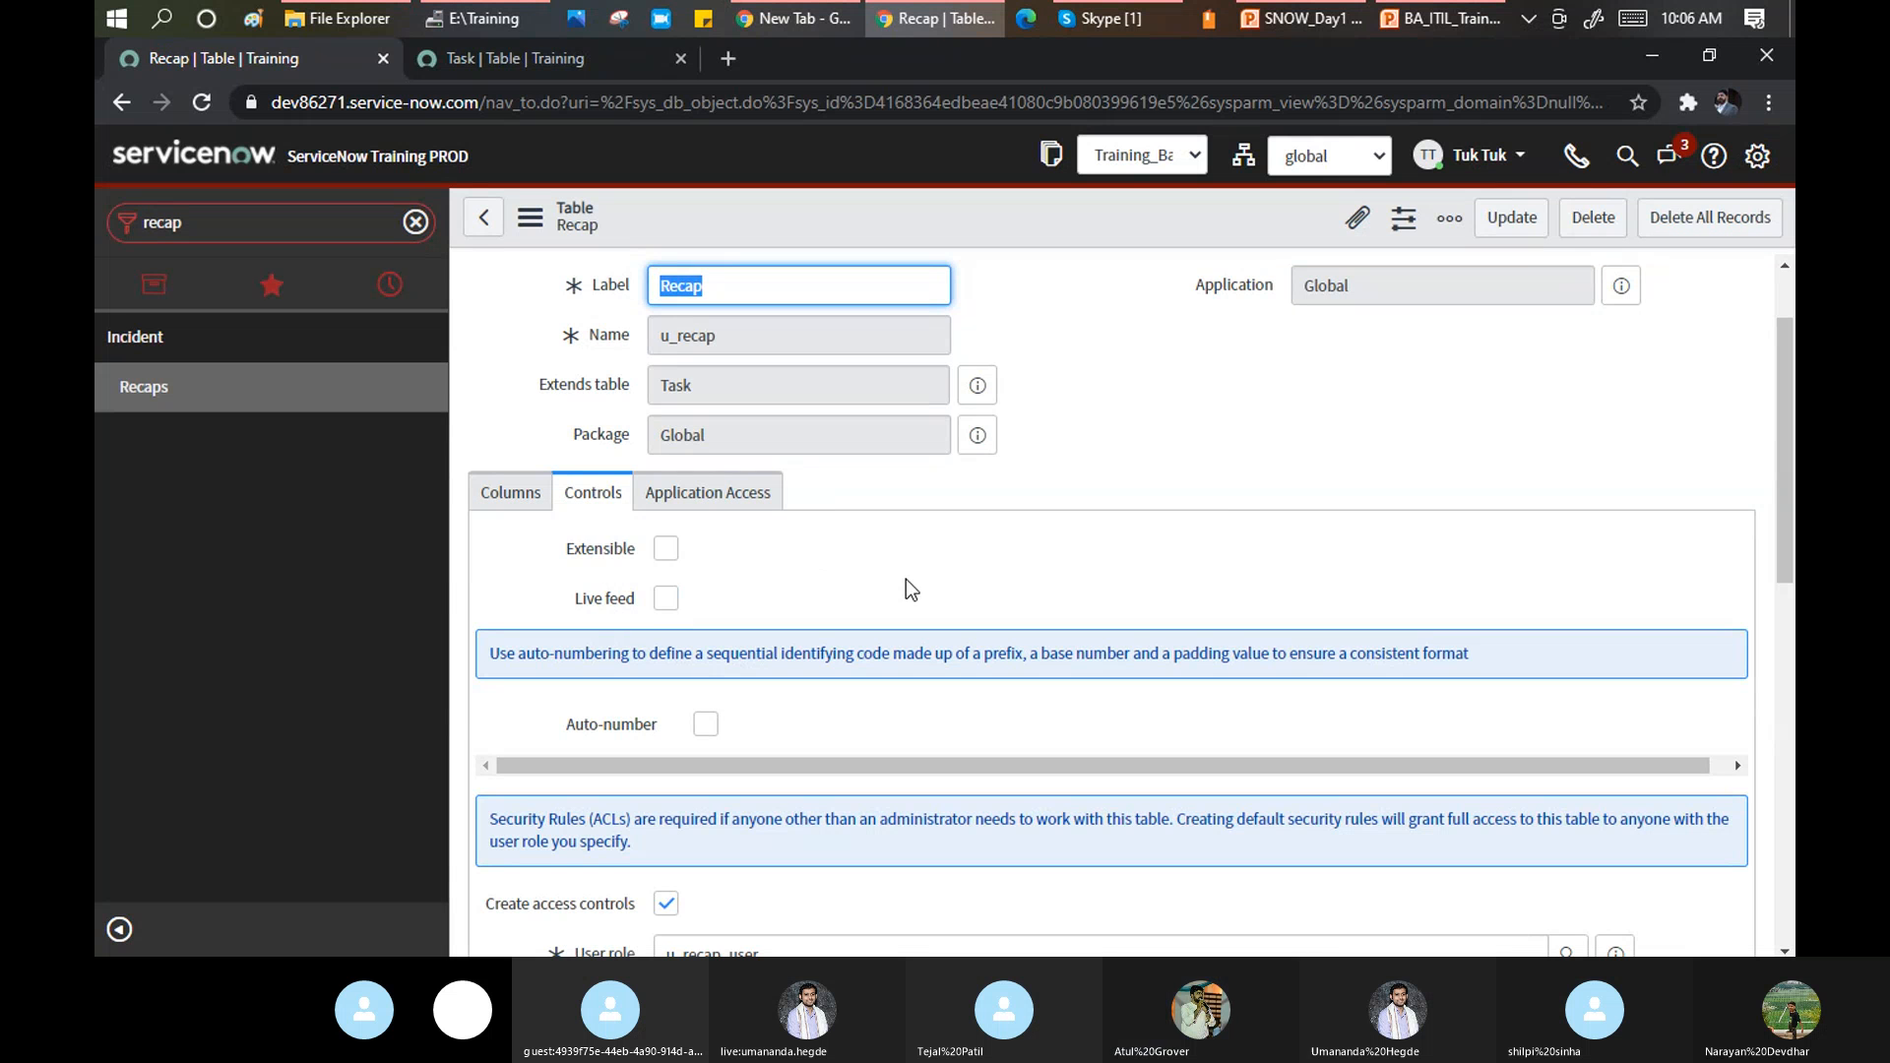
pyautogui.scroll(-3, 788, 620)
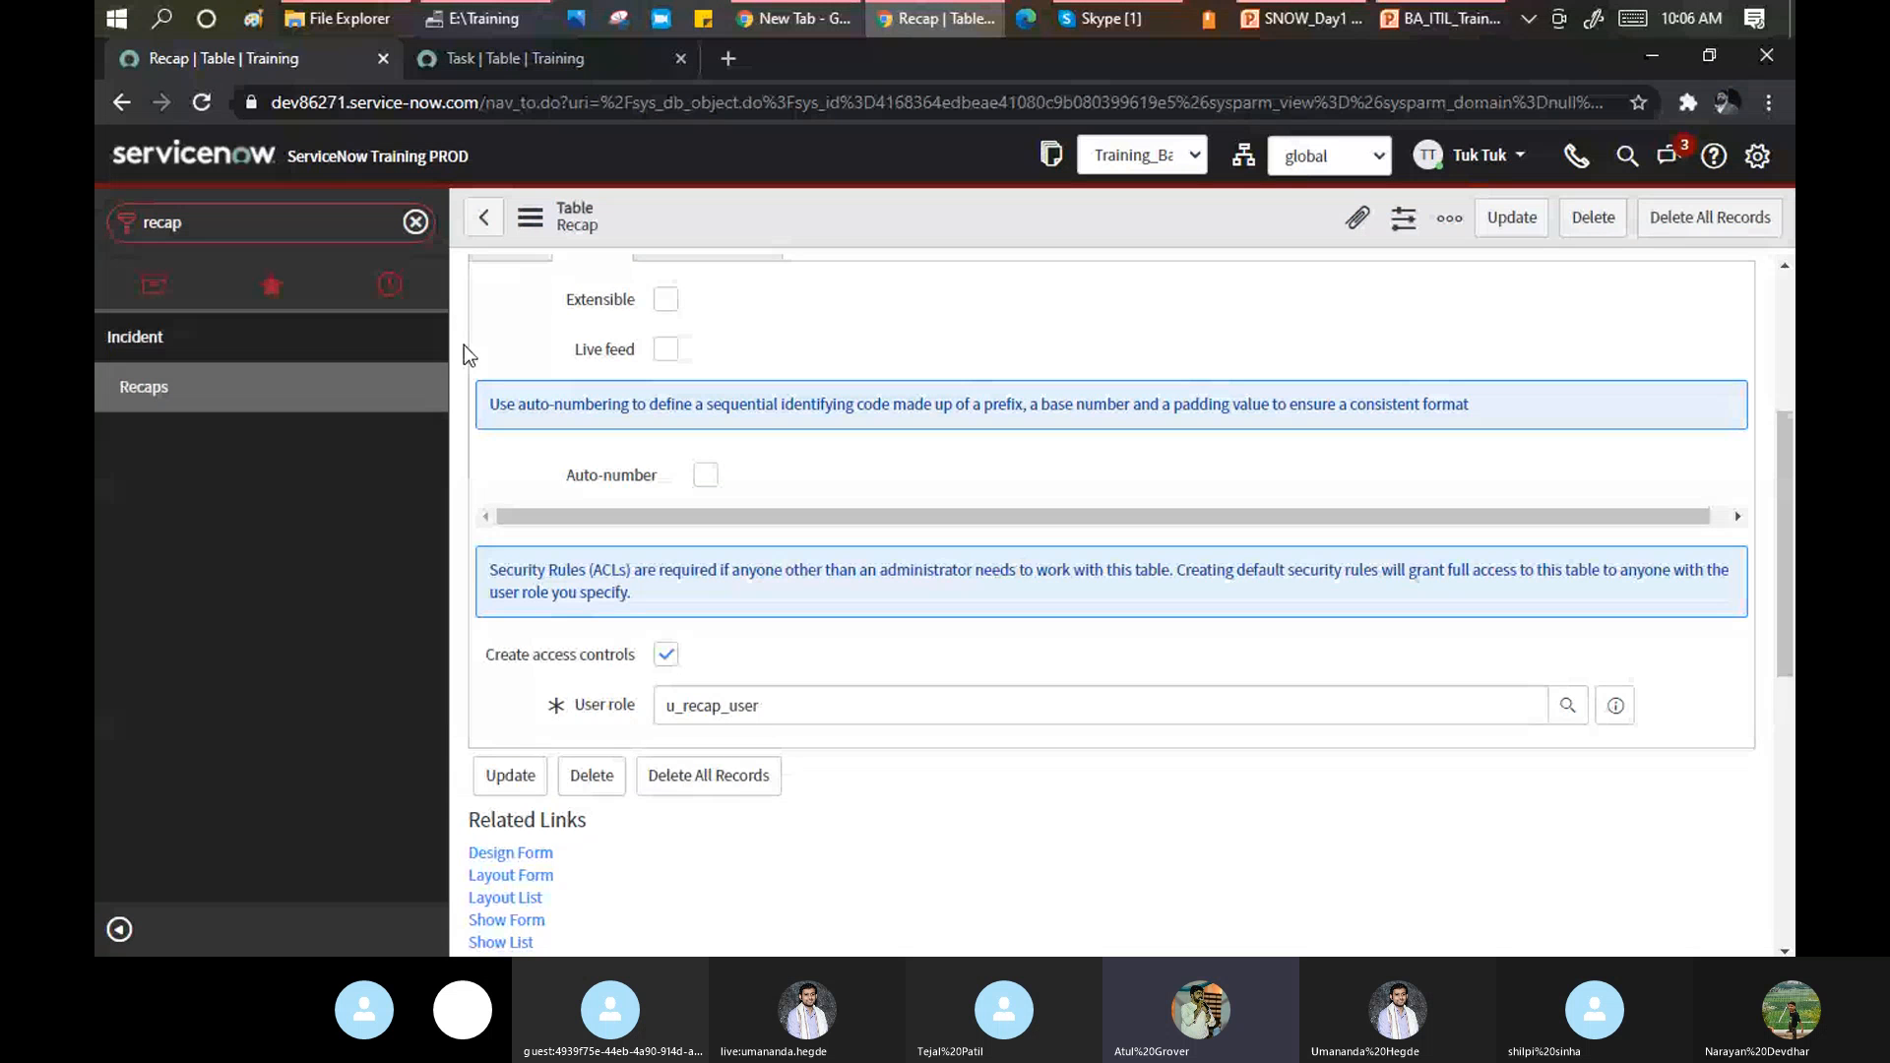
# Enable auto-numbering with prefix RECAP, starting number 1000 and 7 digits, and save the table.
pyautogui.click(706, 475)
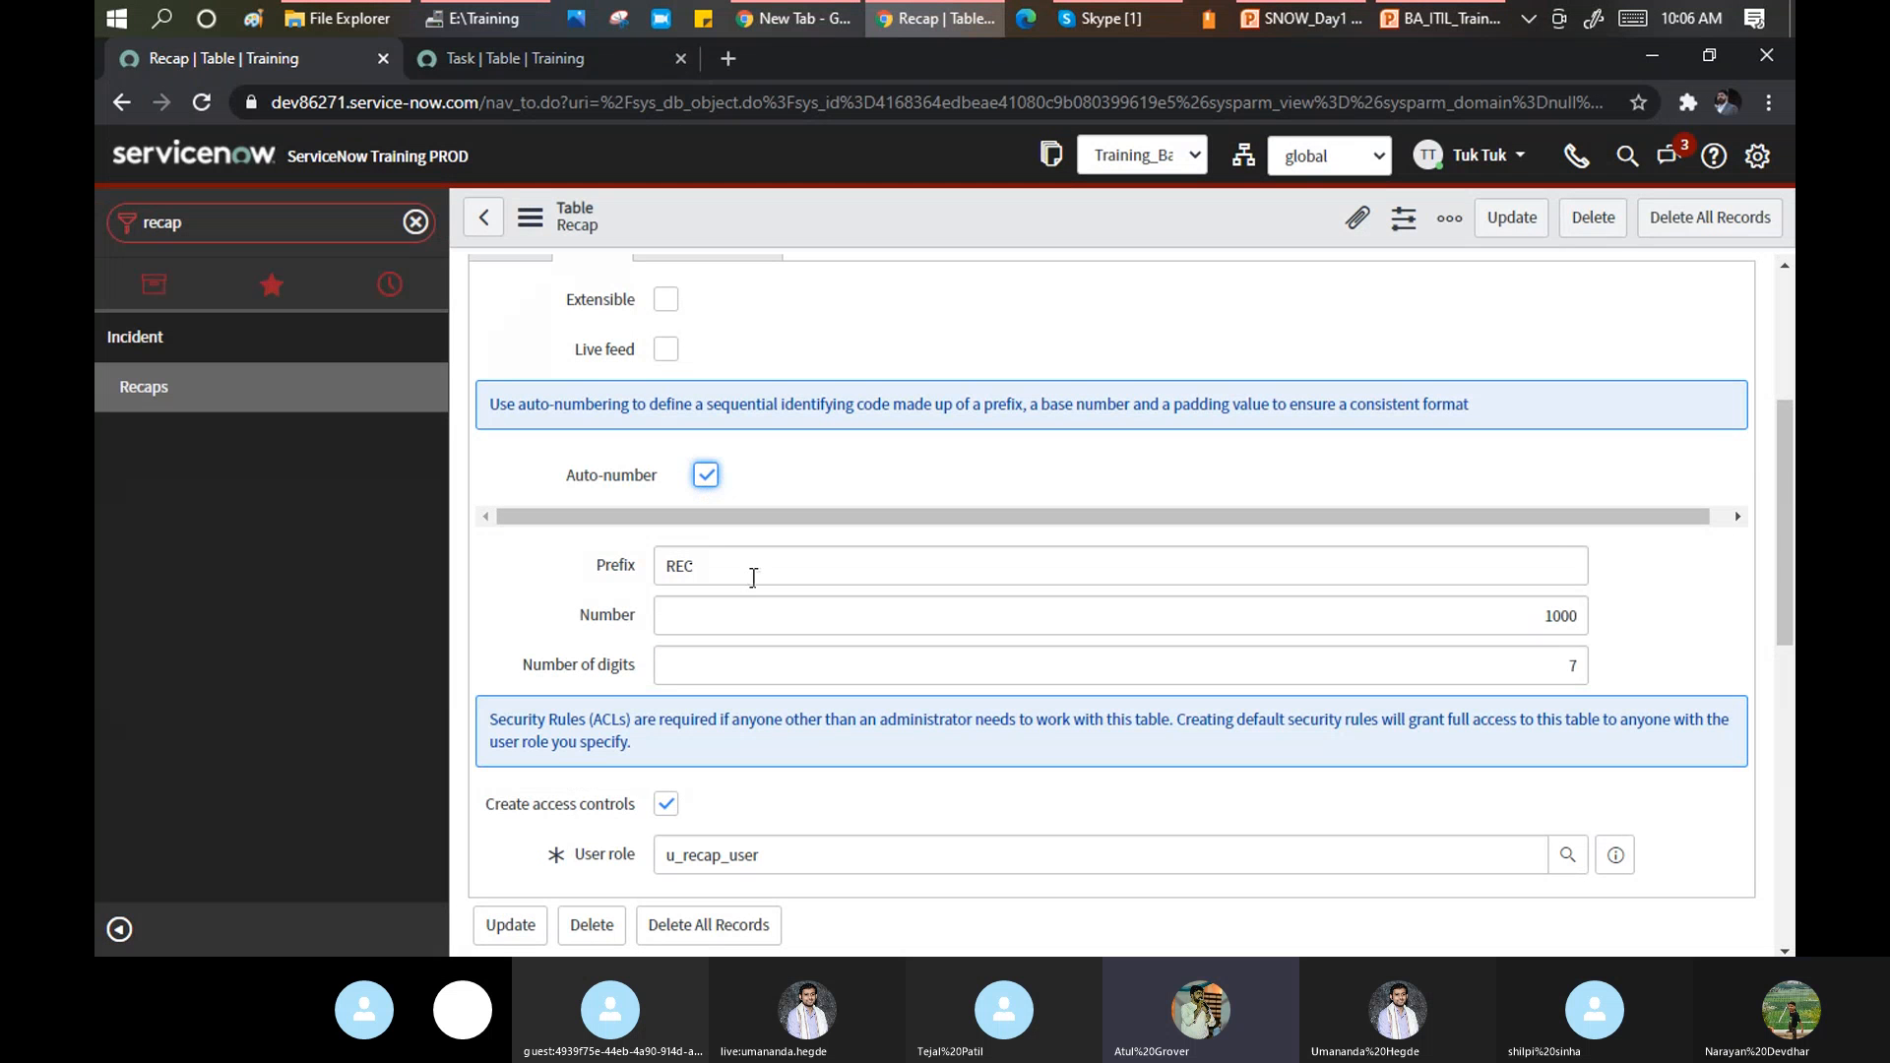
pyautogui.click(729, 569)
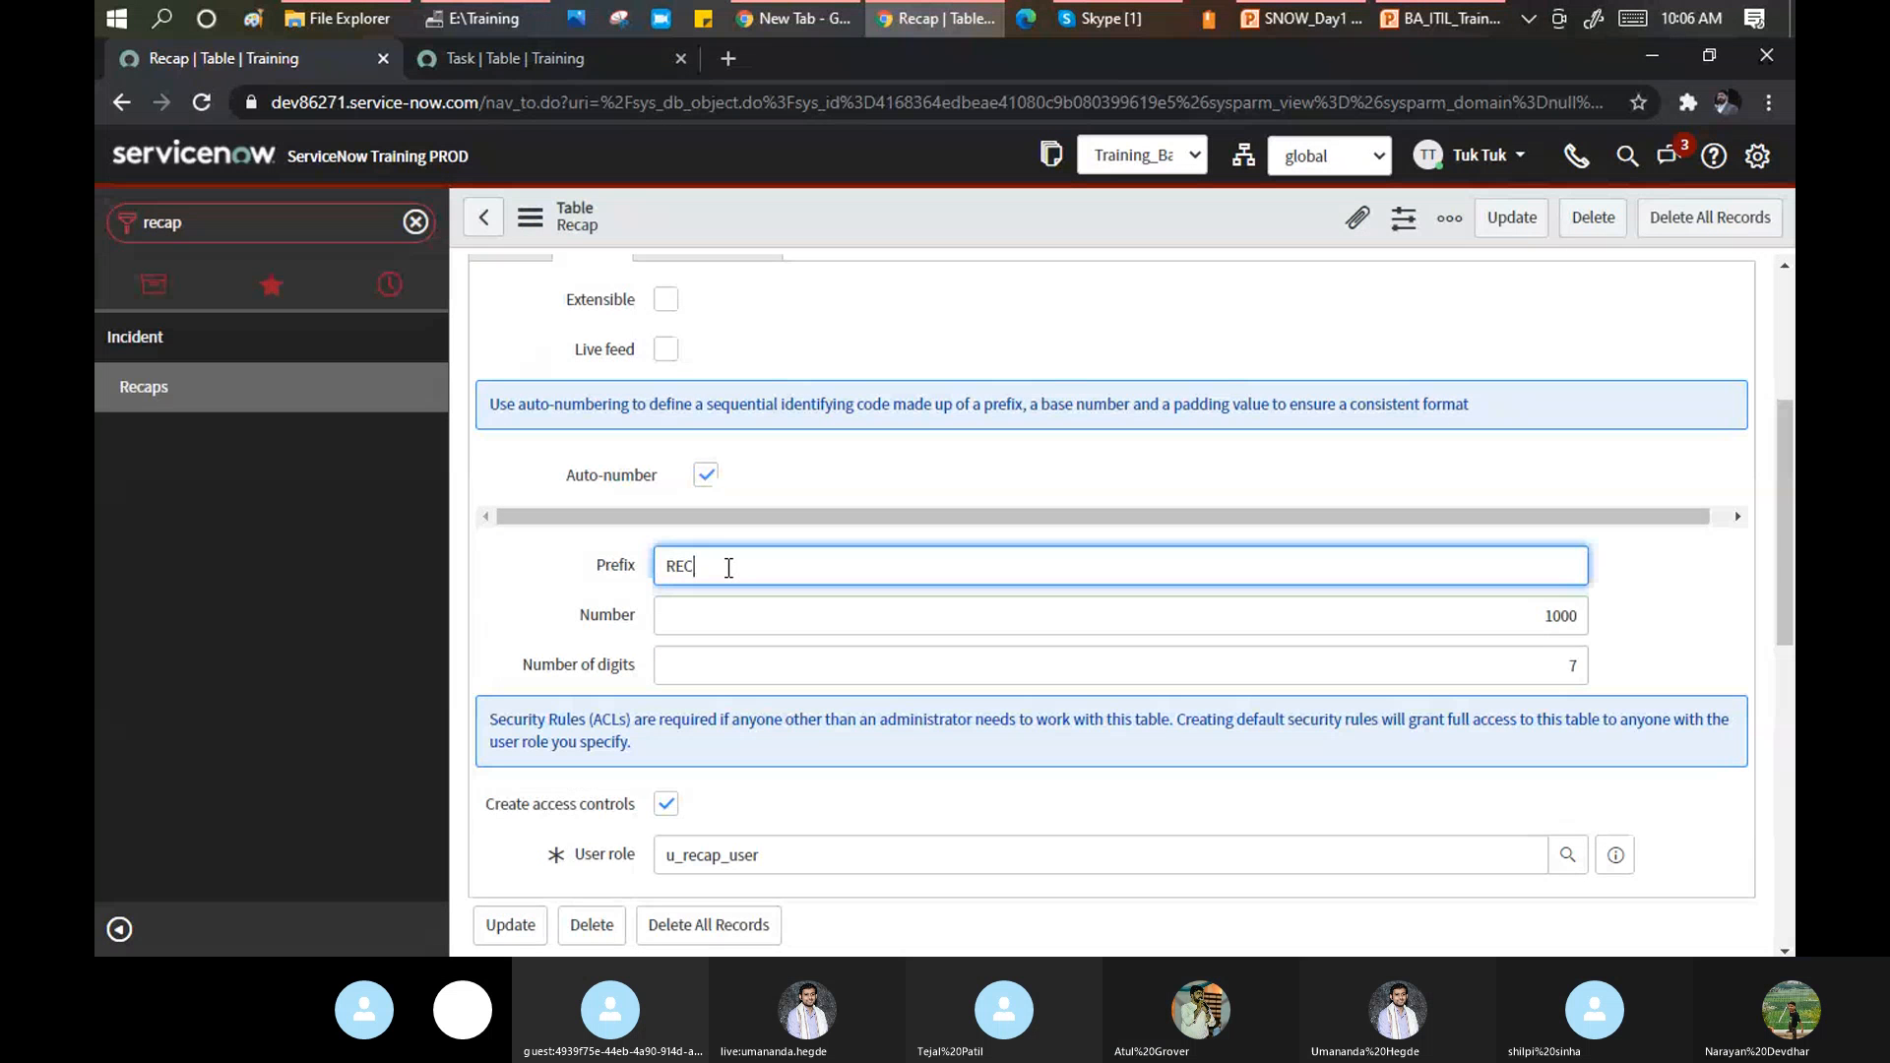
pyautogui.moveTo(705, 560); pyautogui.dragTo(616, 552)
pyautogui.write('REA')
pyautogui.press('BackSpace')
pyautogui.write('CAP')
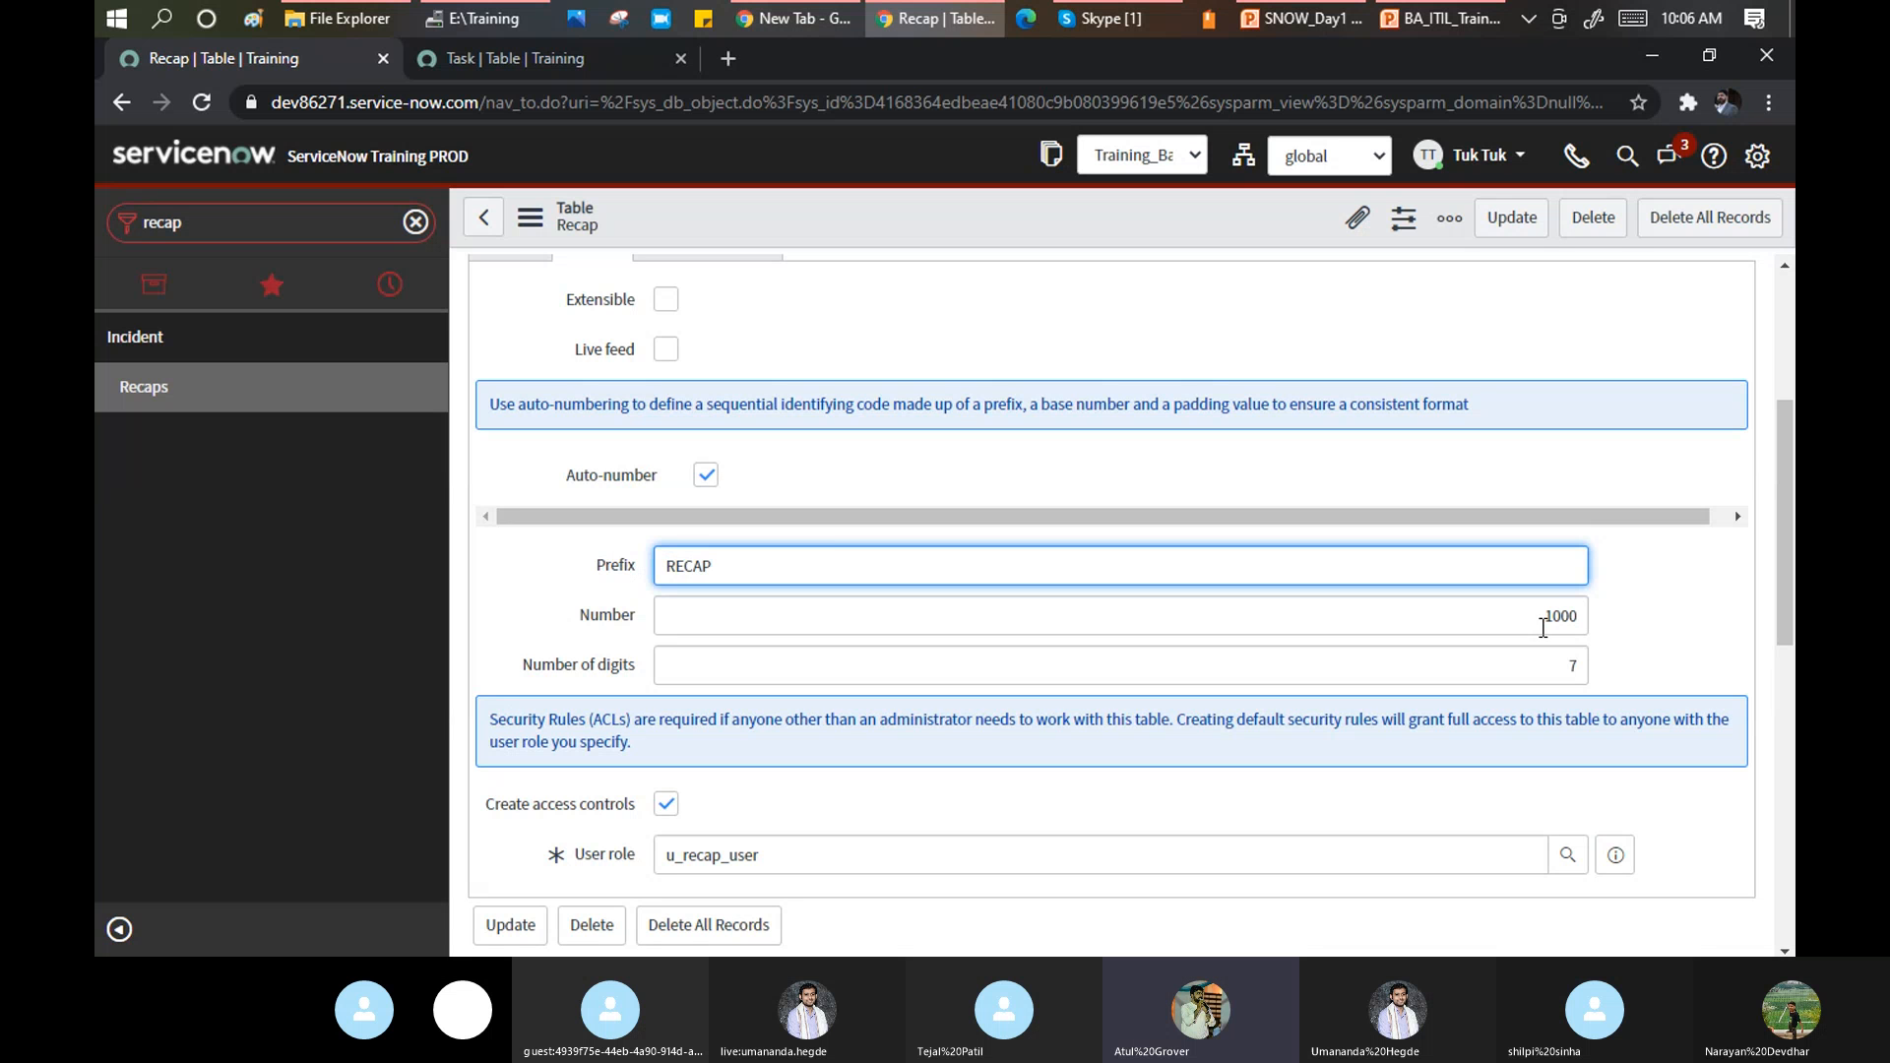
pyautogui.doubleClick(1573, 617)
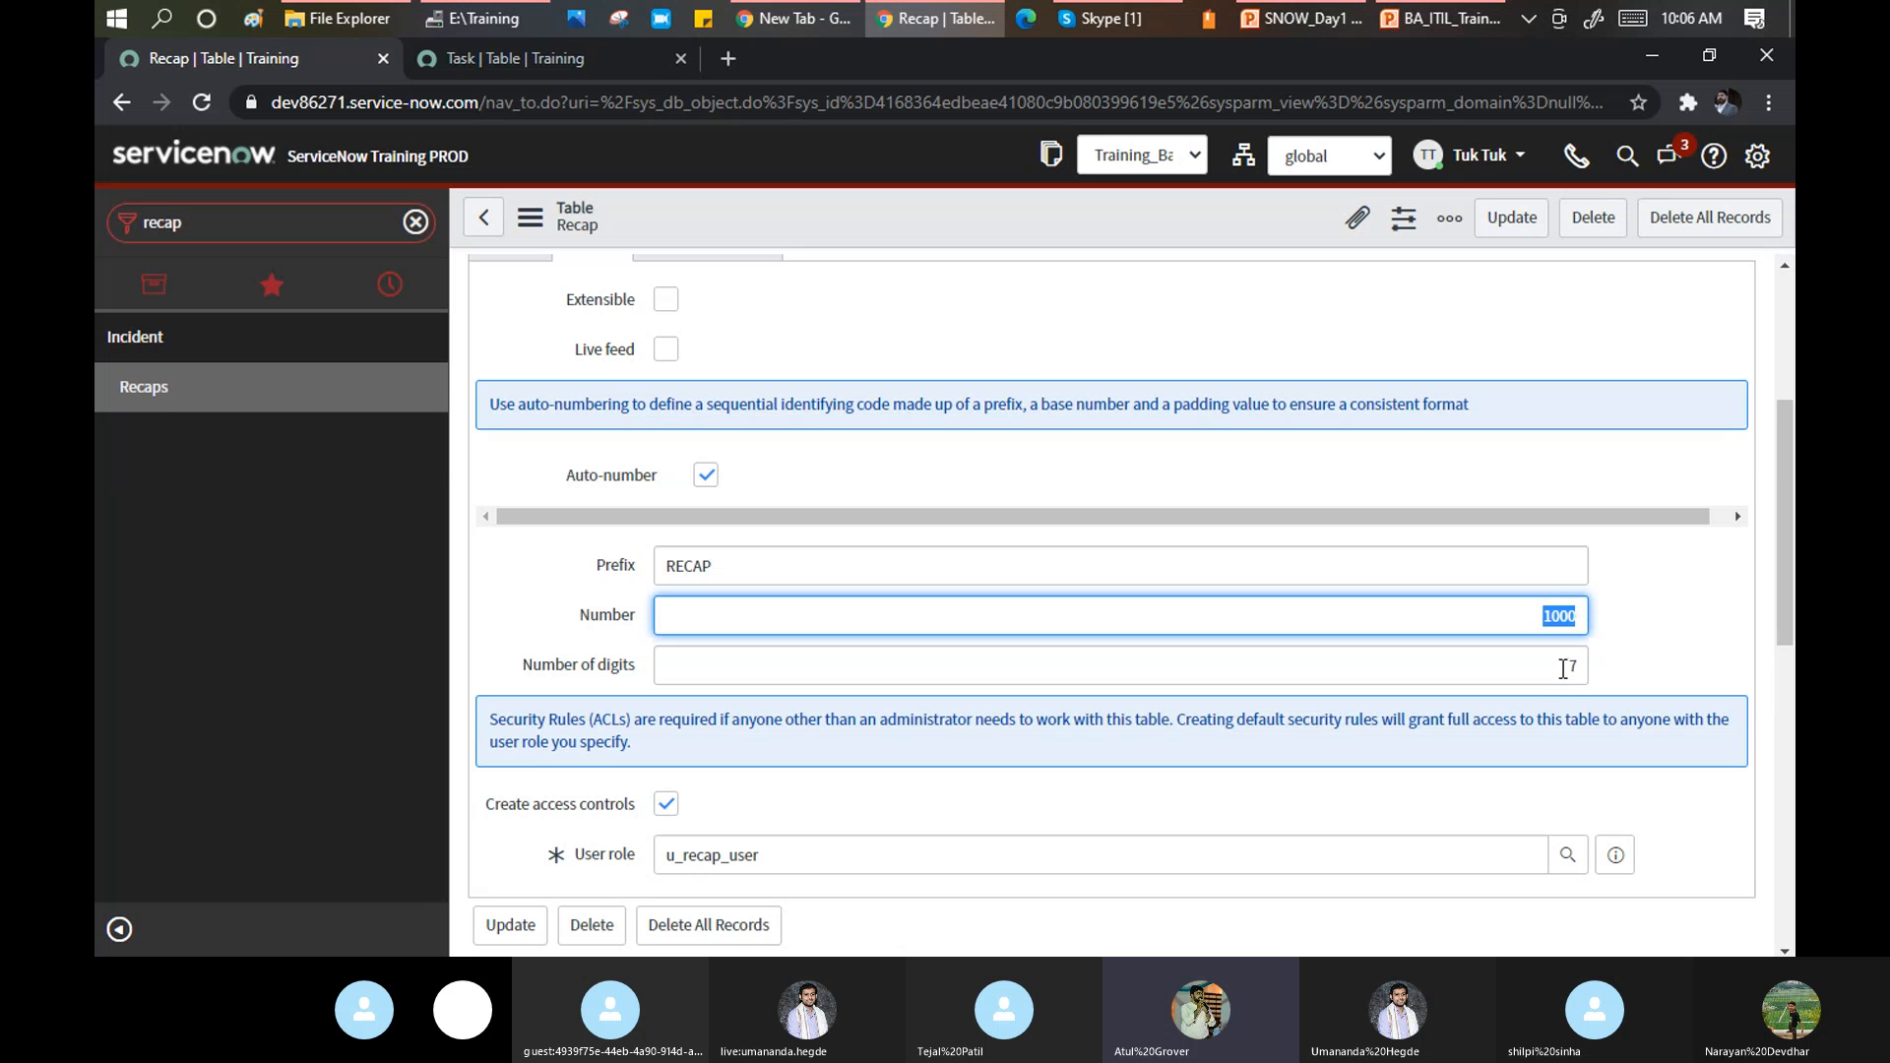
pyautogui.doubleClick(1573, 667)
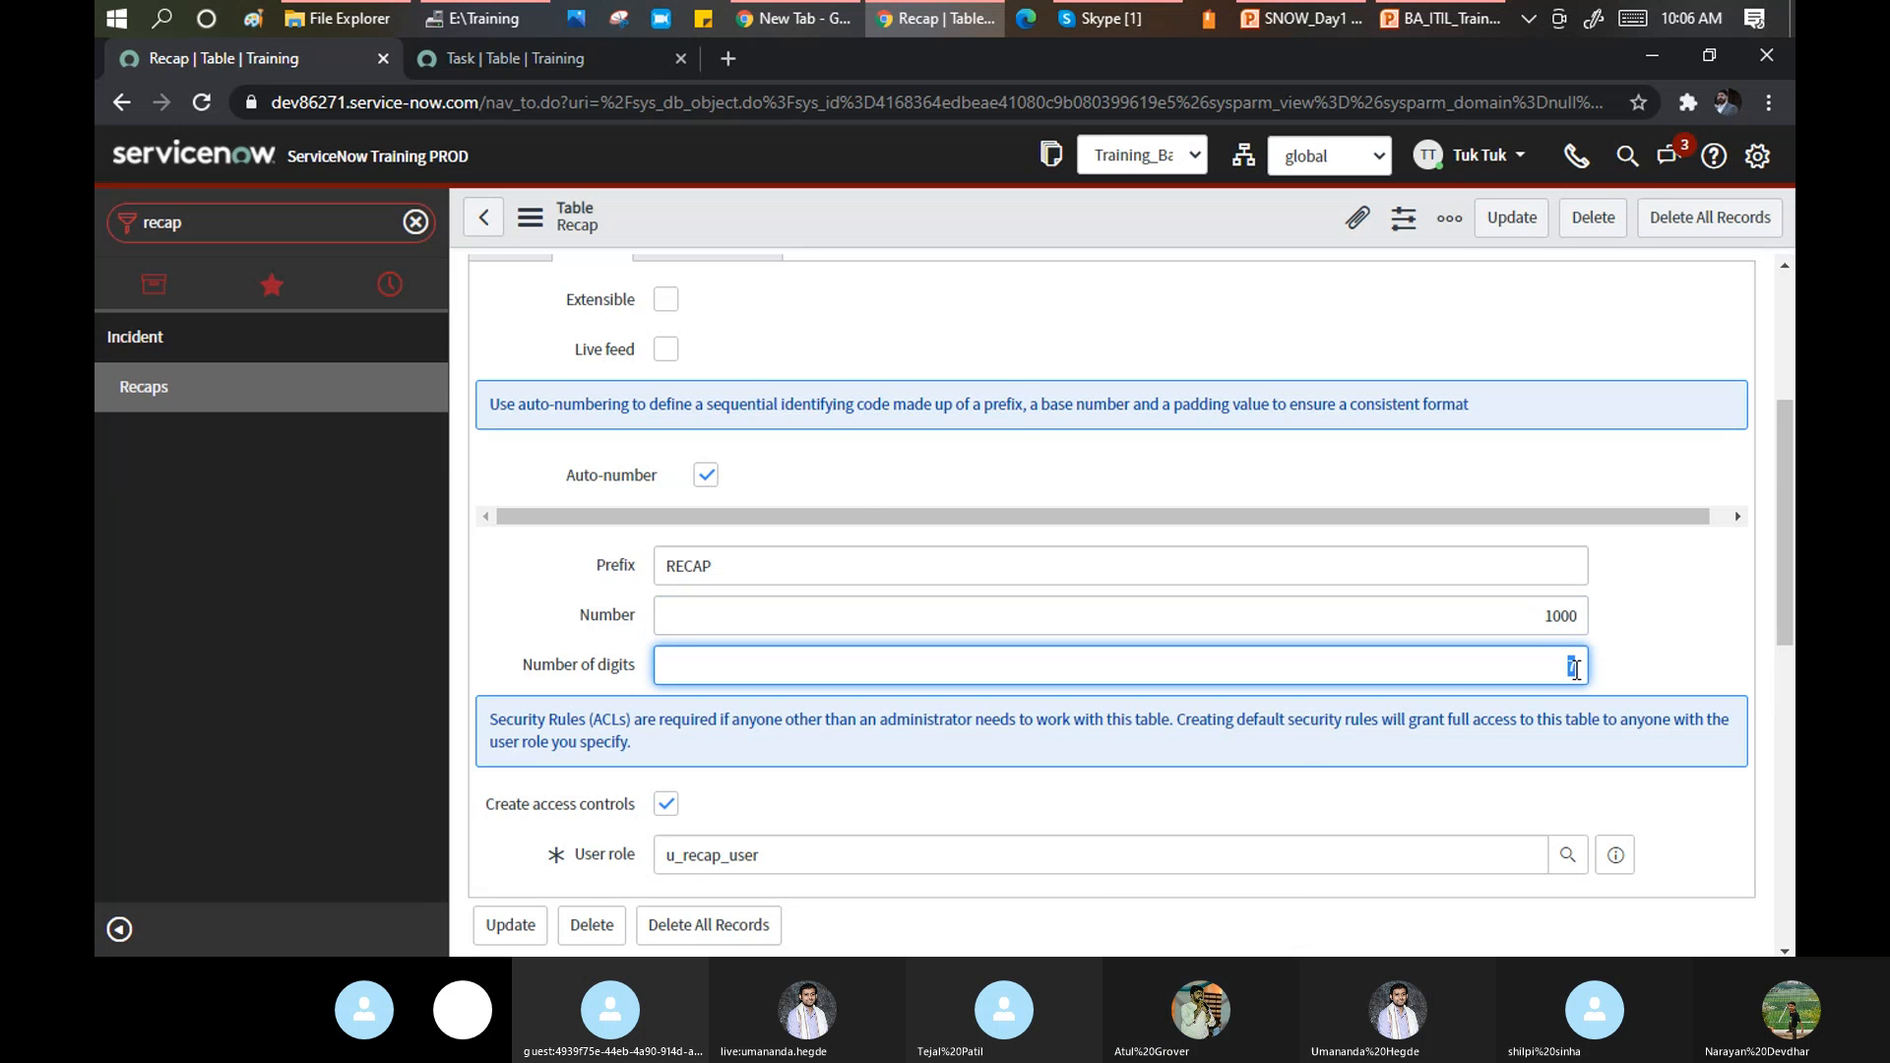
pyautogui.rightClick(799, 210)
pyautogui.click(845, 219)
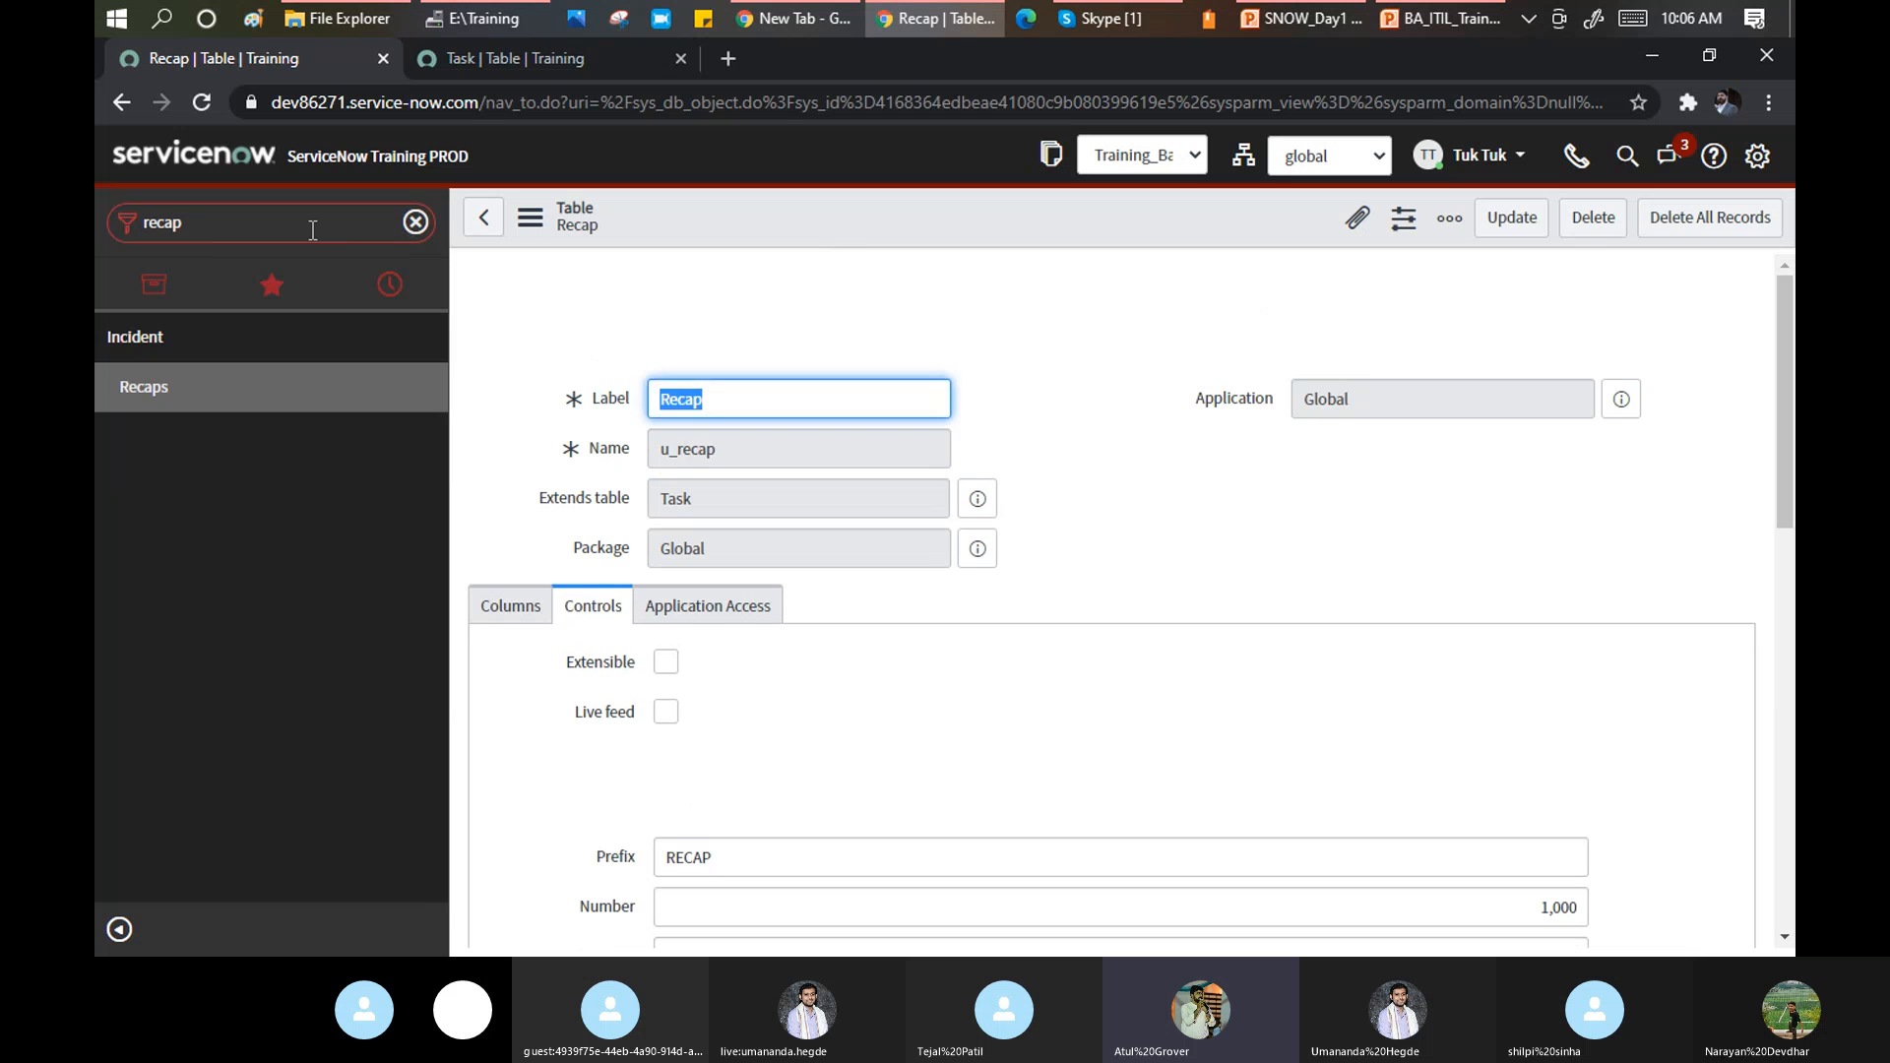
# Filter the navigator to 'incident' to list the Incident modules.
pyautogui.click(312, 230)
pyautogui.write('in')
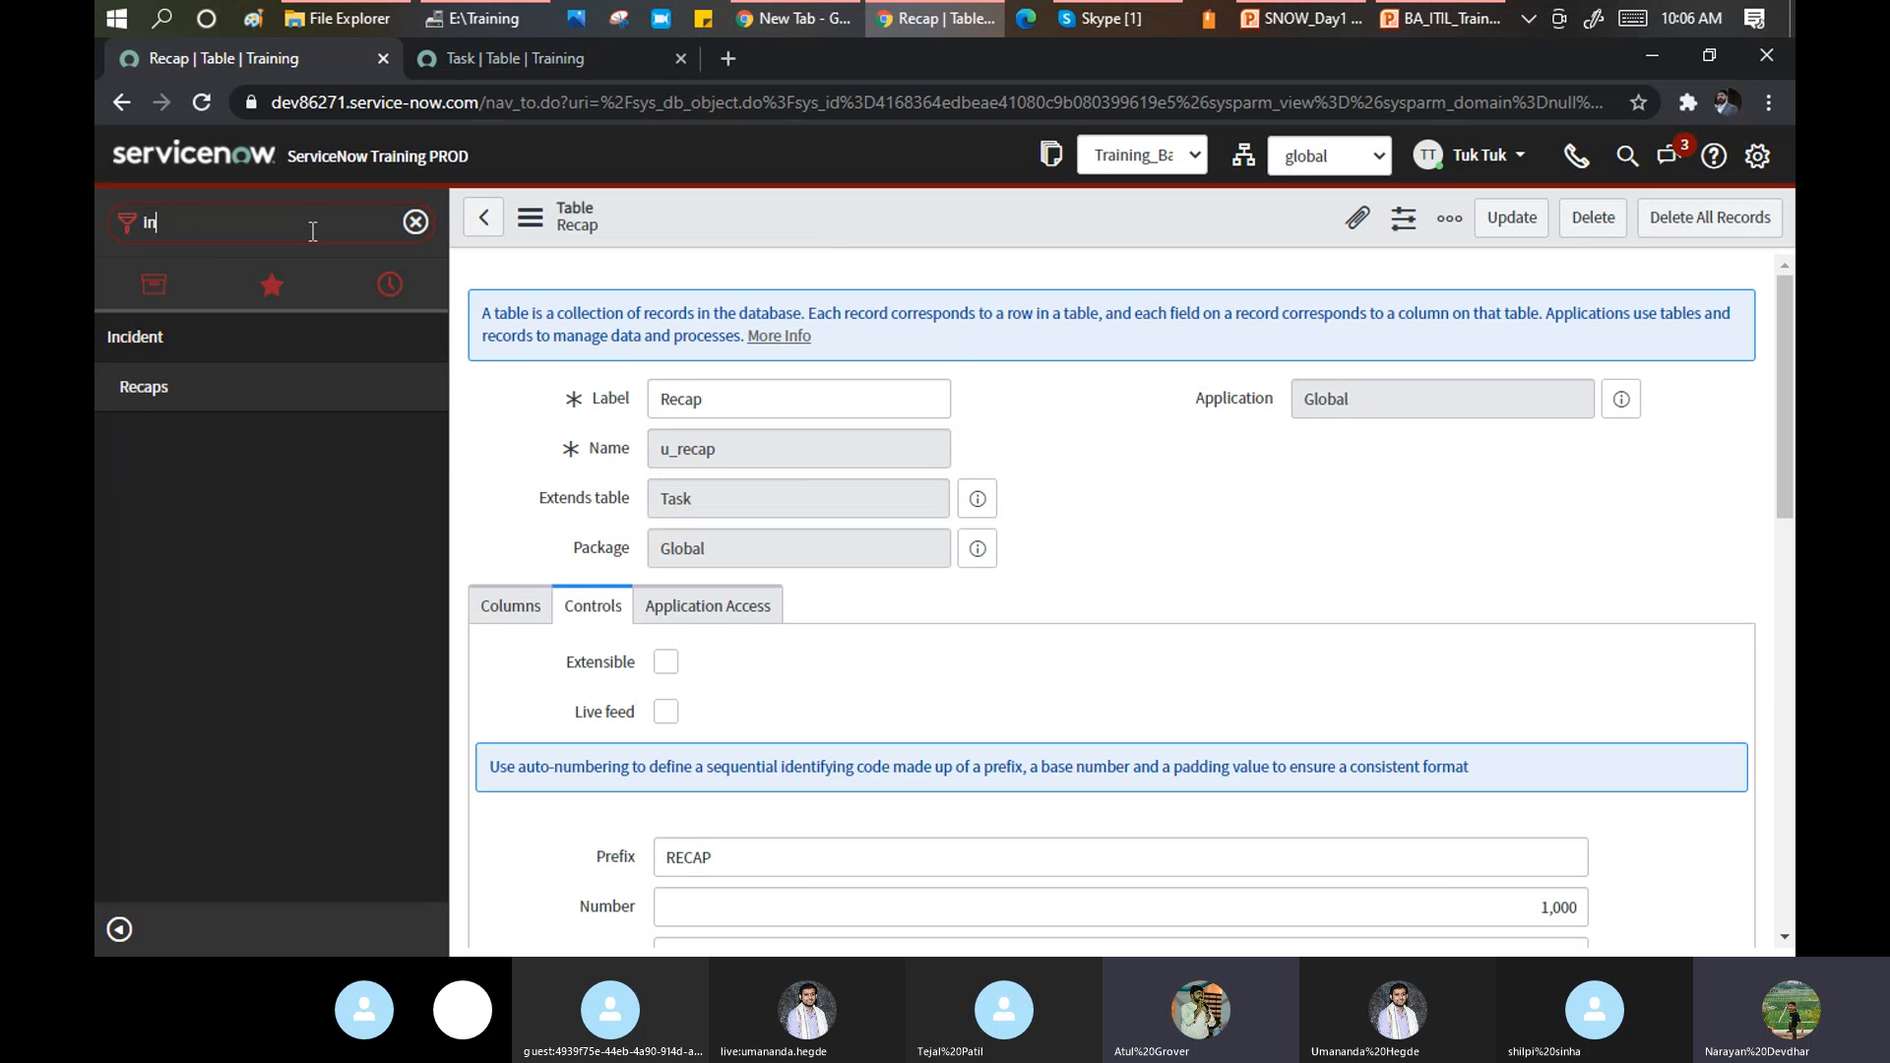
pyautogui.write('cidnet')
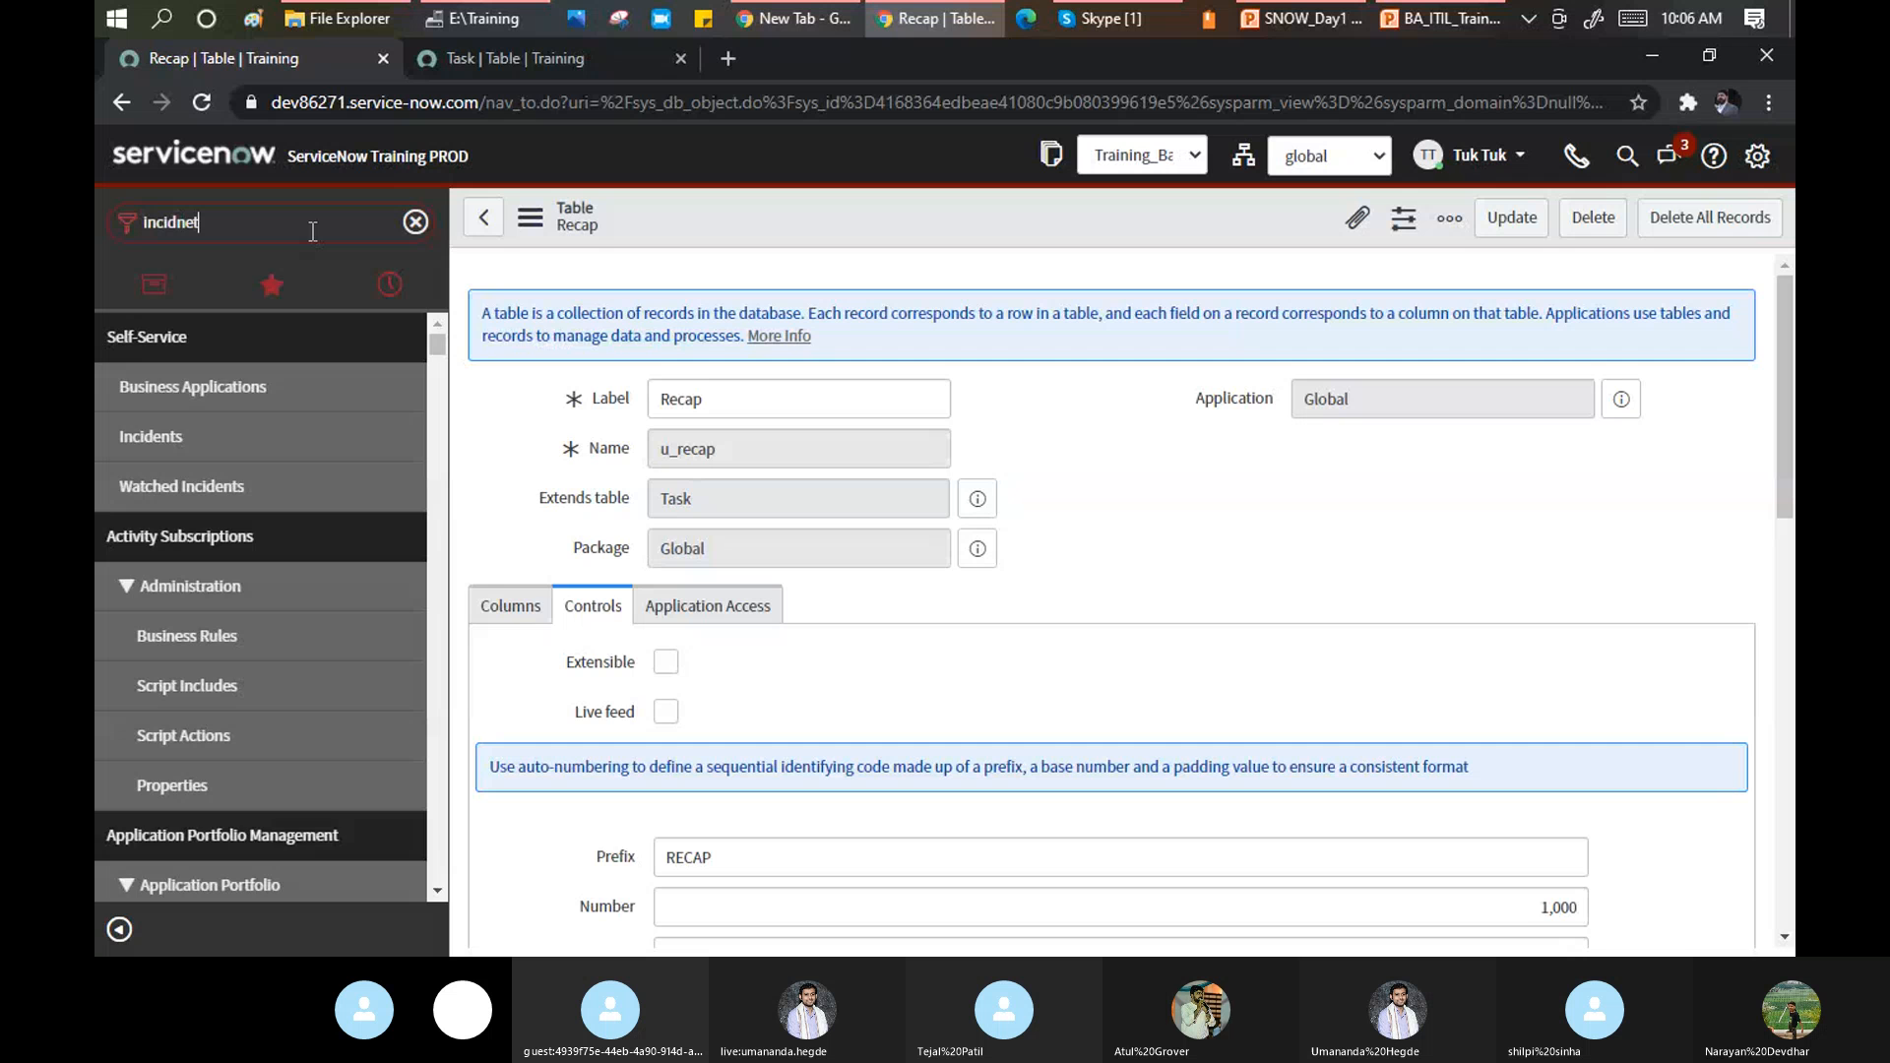
pyautogui.press('BackSpace')
pyautogui.press('BackSpace')
pyautogui.press('BackSpace')
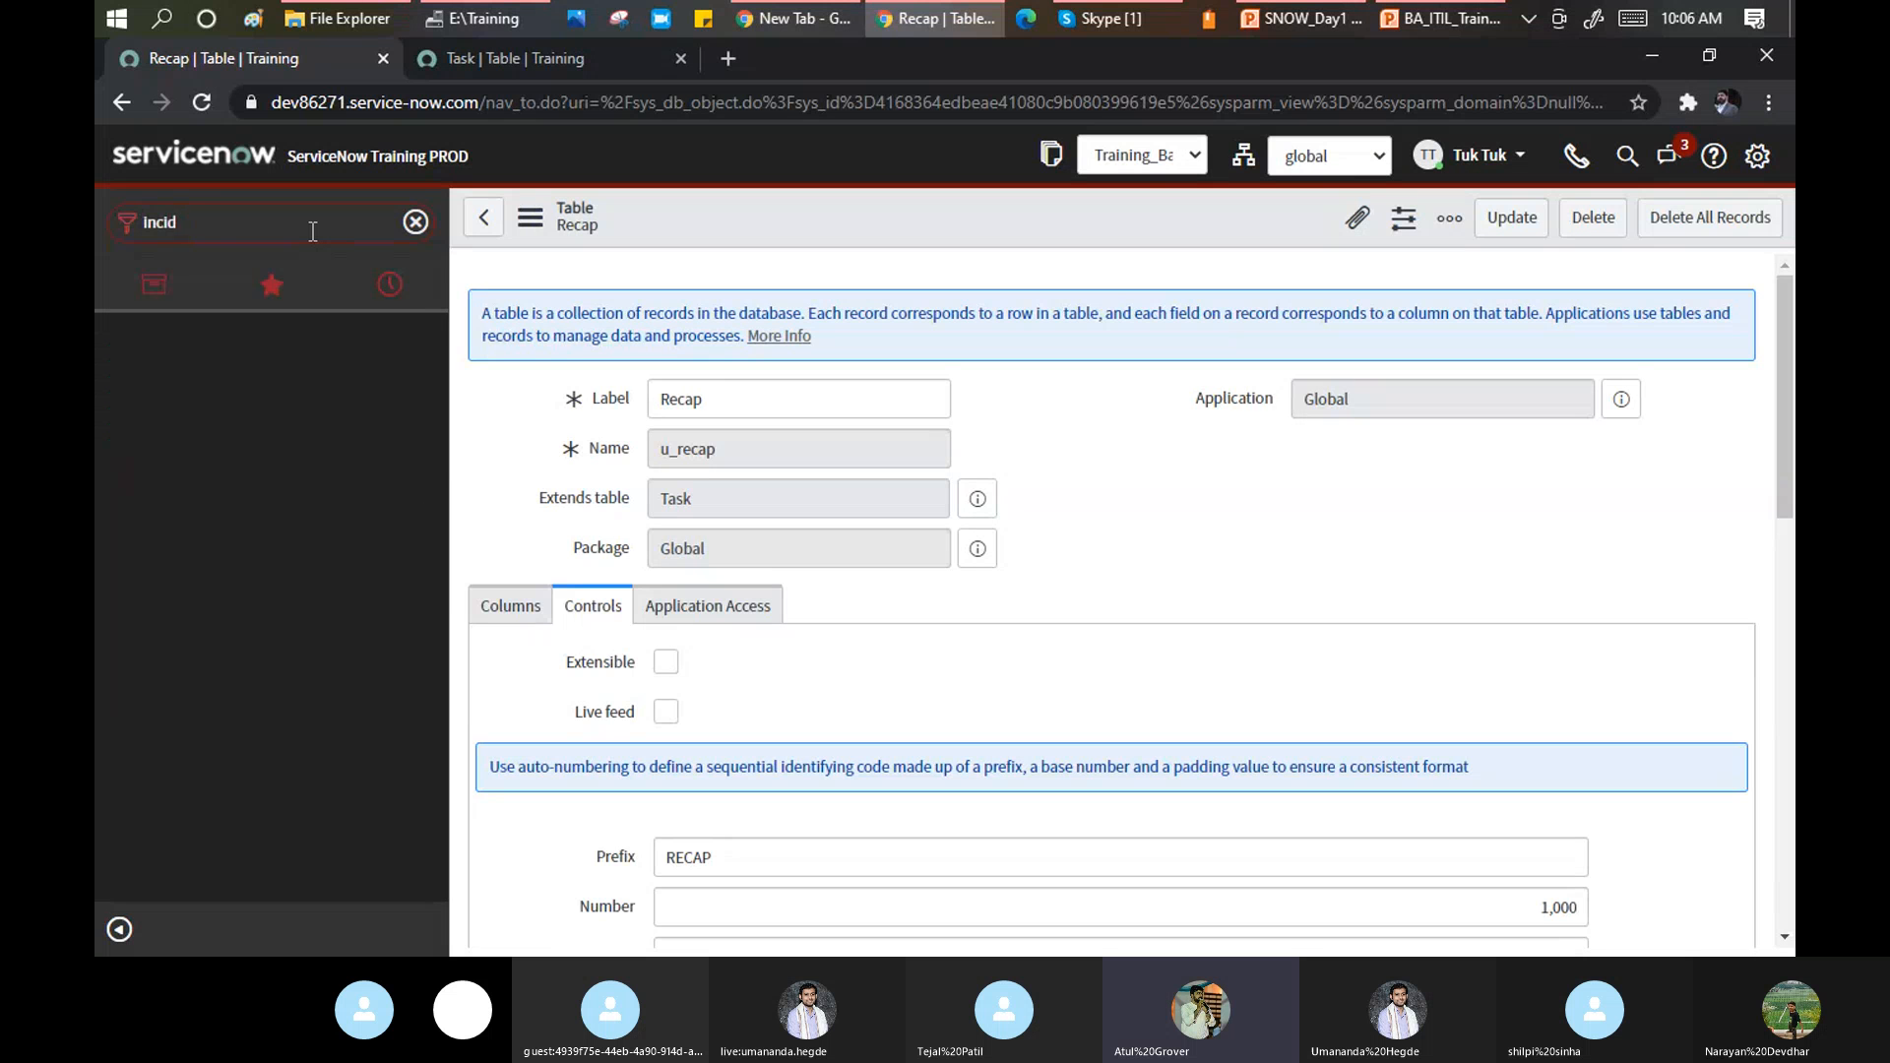
pyautogui.write('ent')
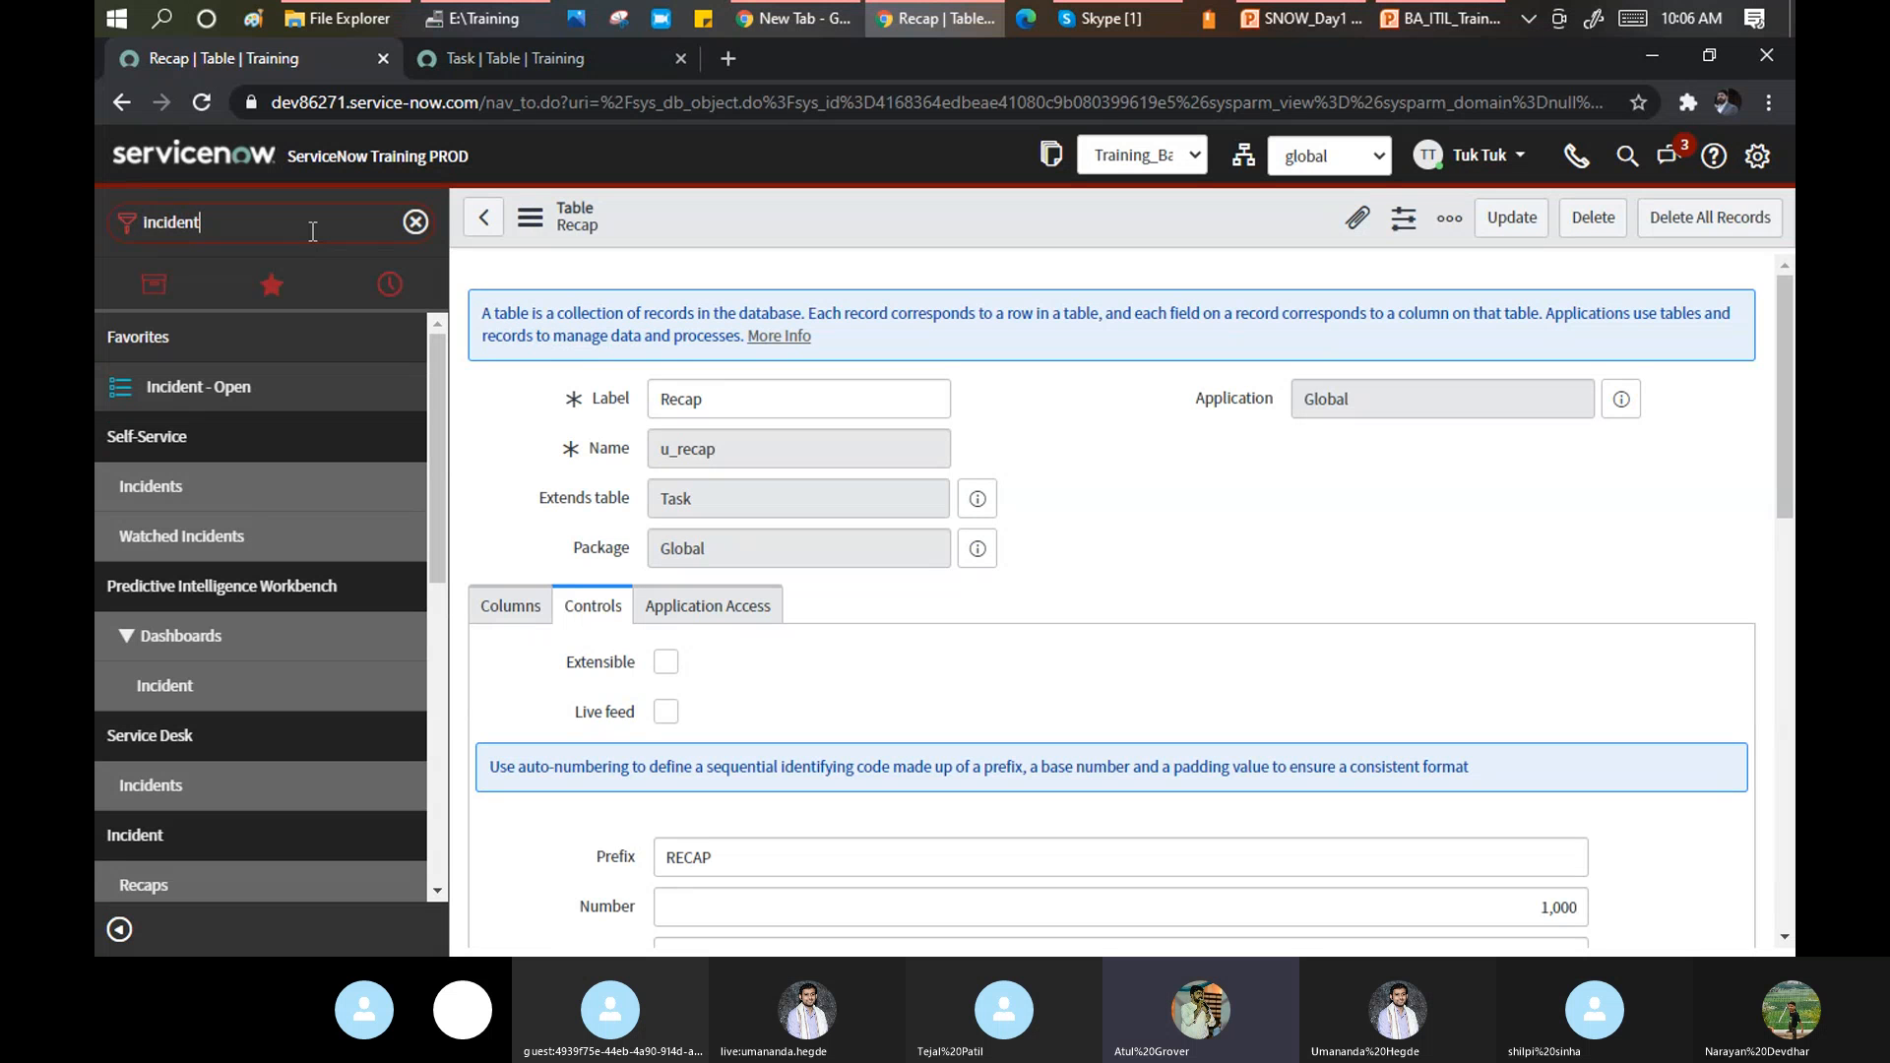
pyautogui.scroll(-4, 262, 483)
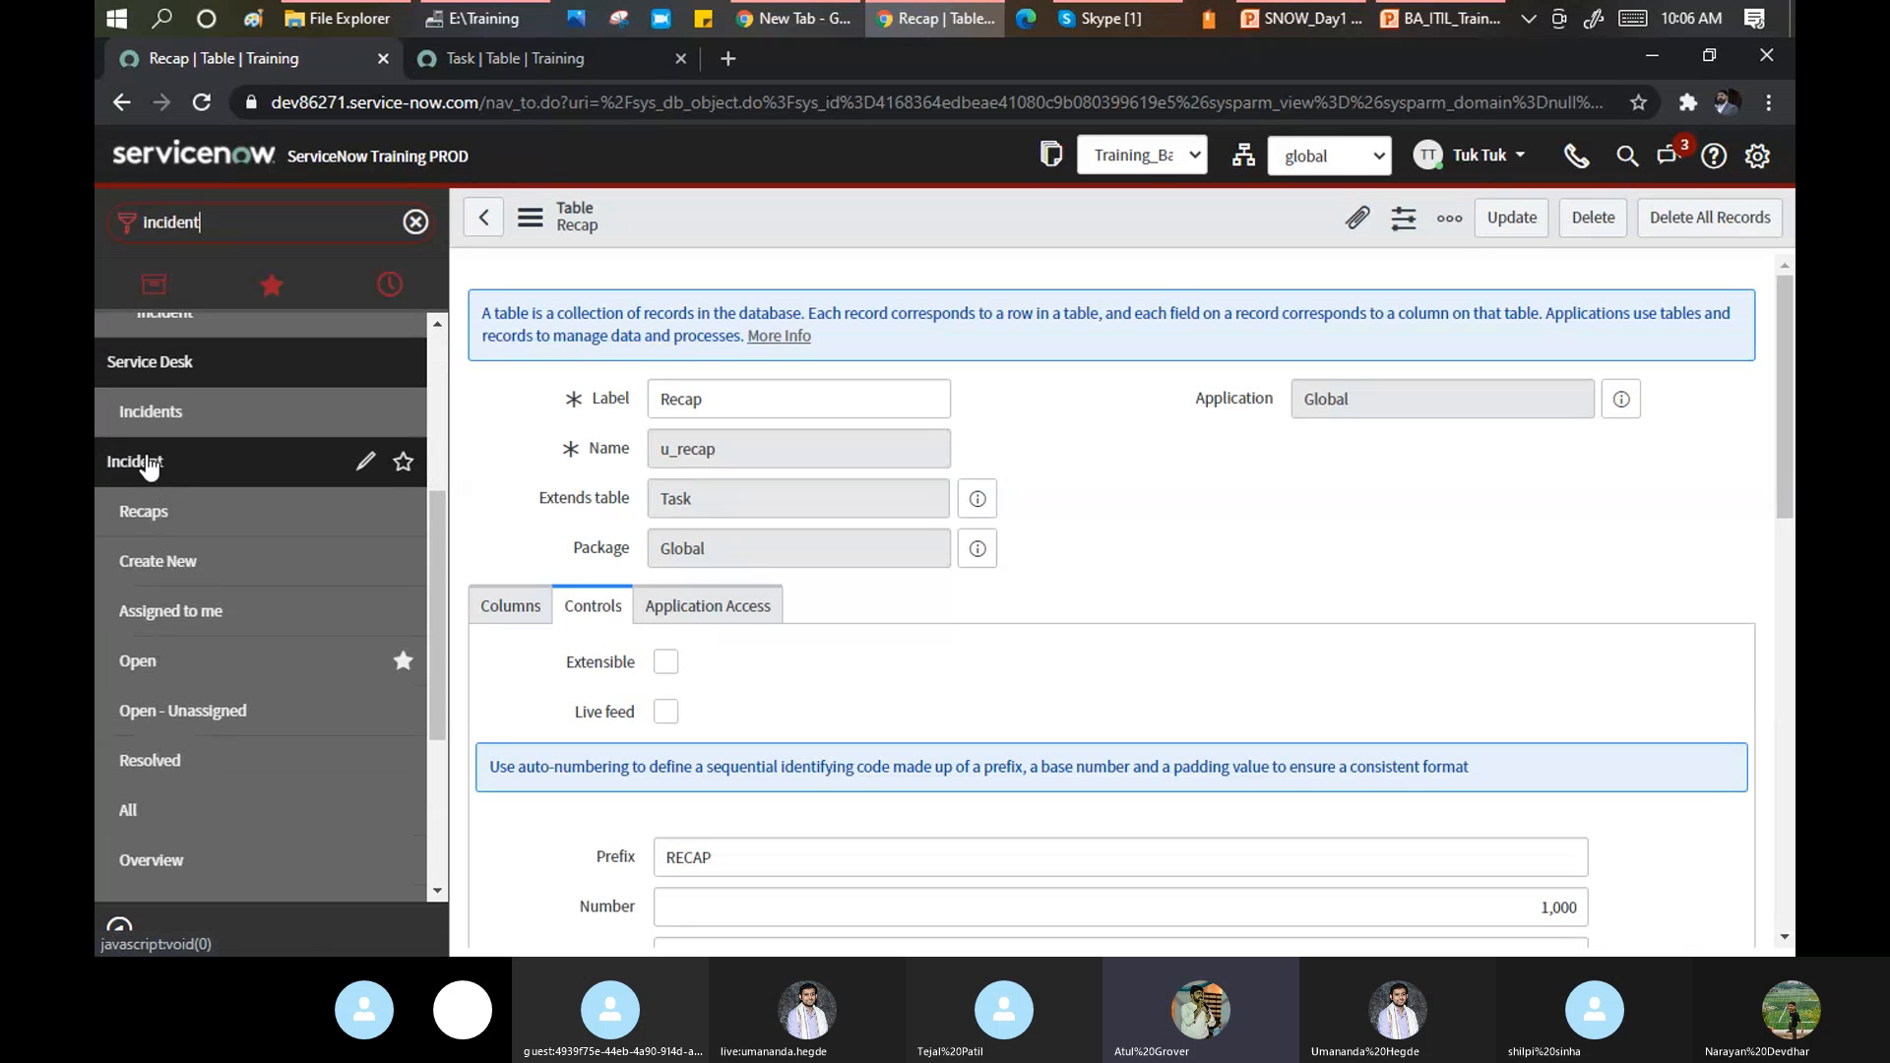
# Open Create New and Open incidents in separate tabs, view each, then return to the Recap table.
pyautogui.click(136, 580)
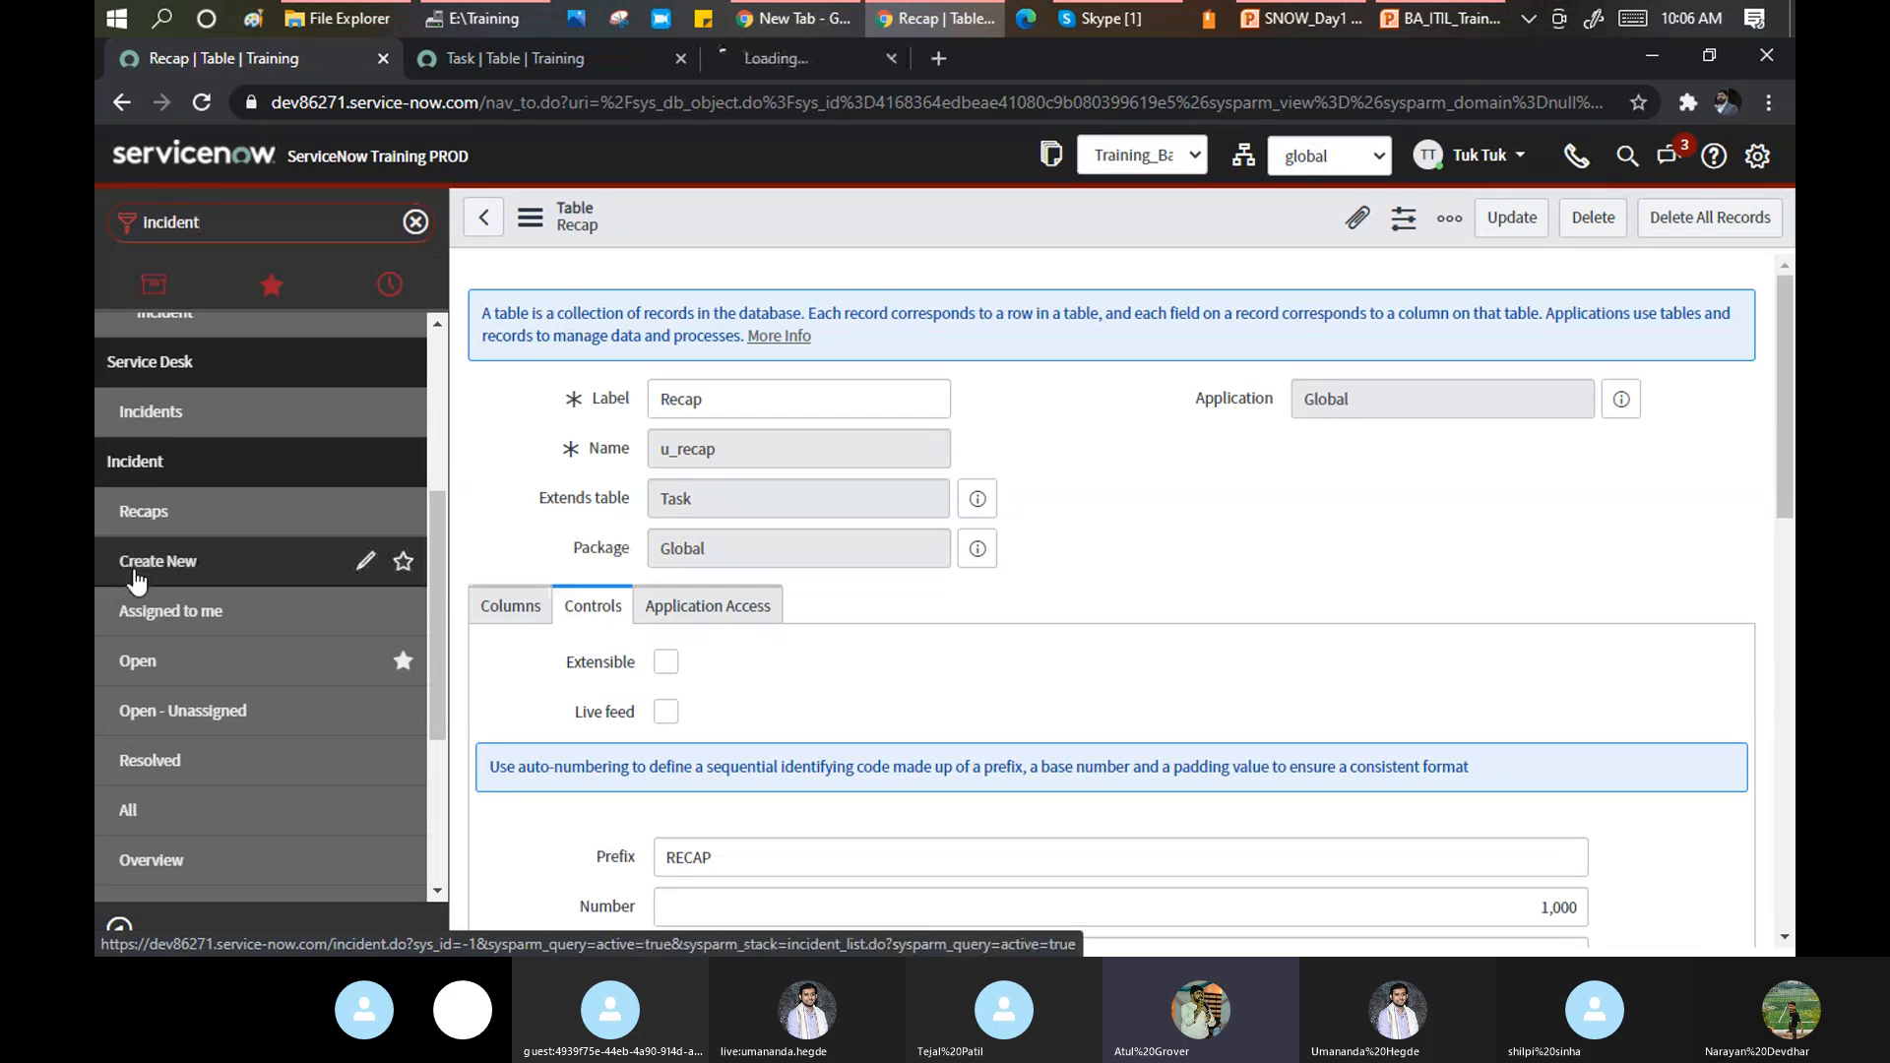
pyautogui.click(854, 63)
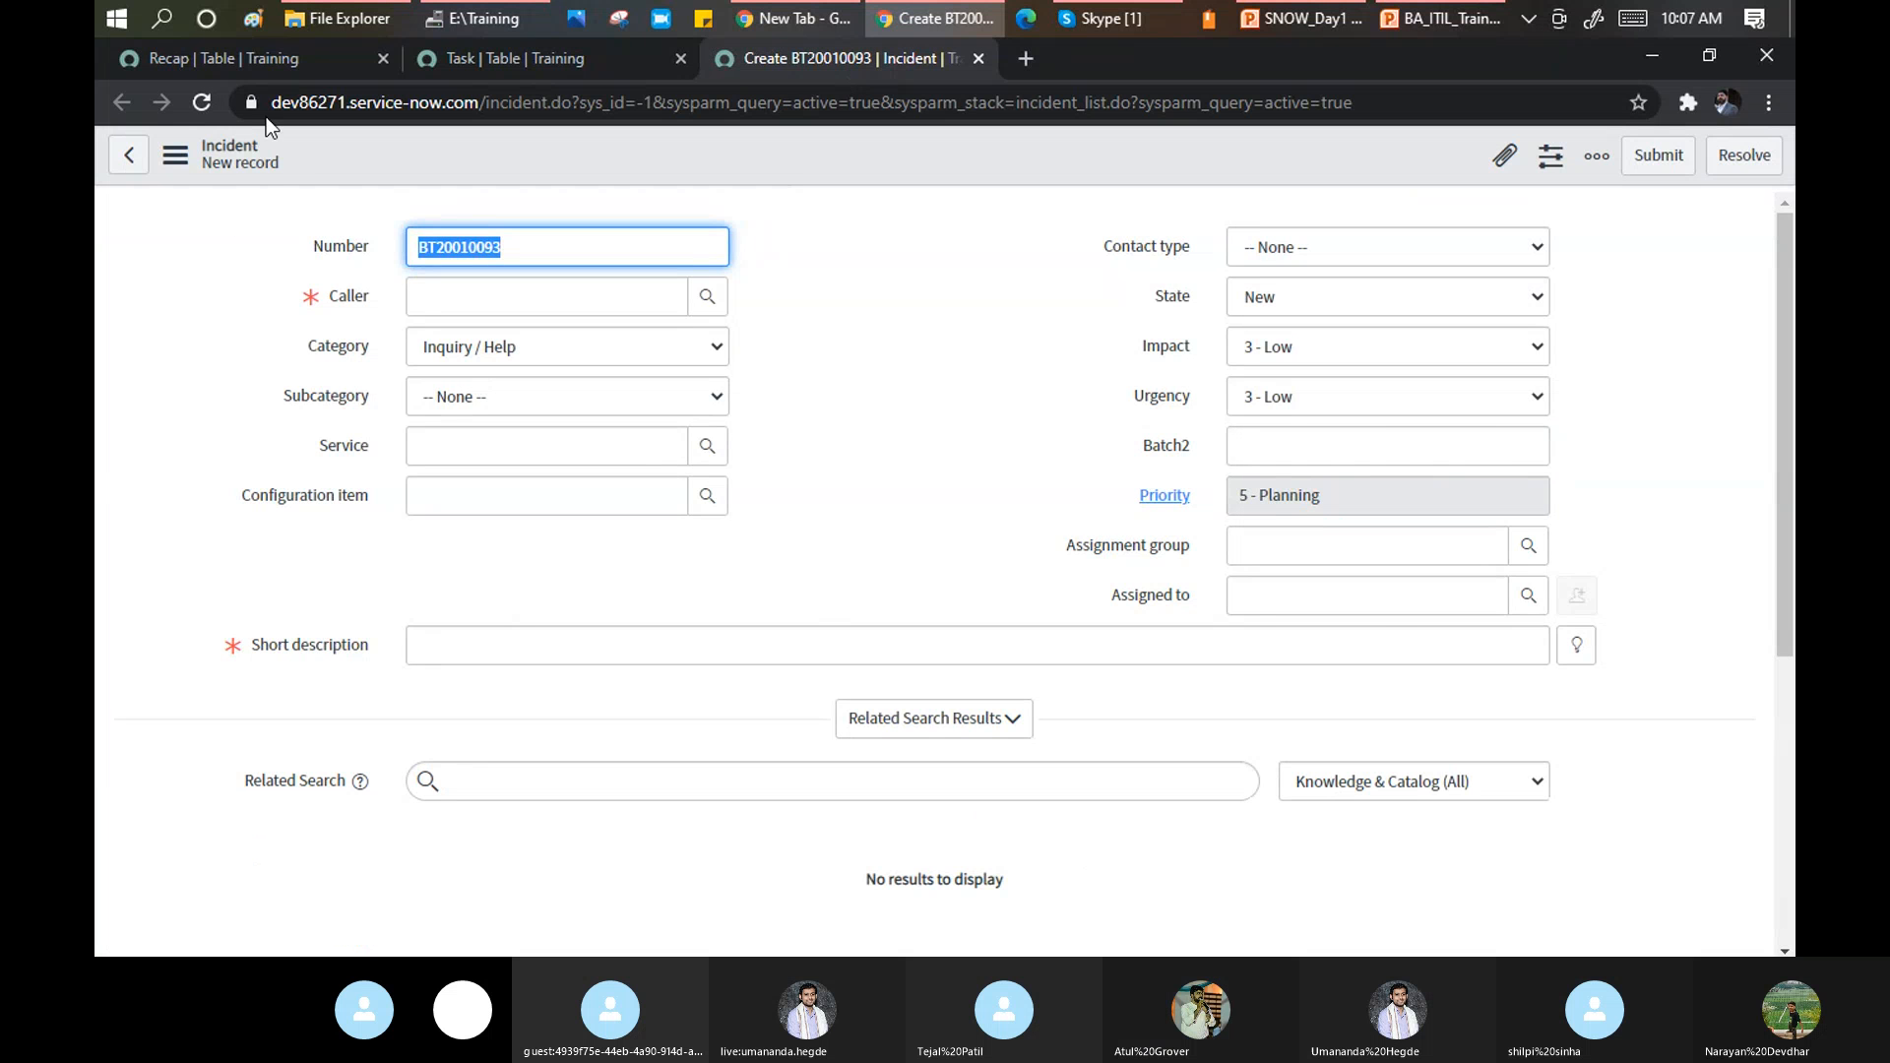
pyautogui.click(270, 63)
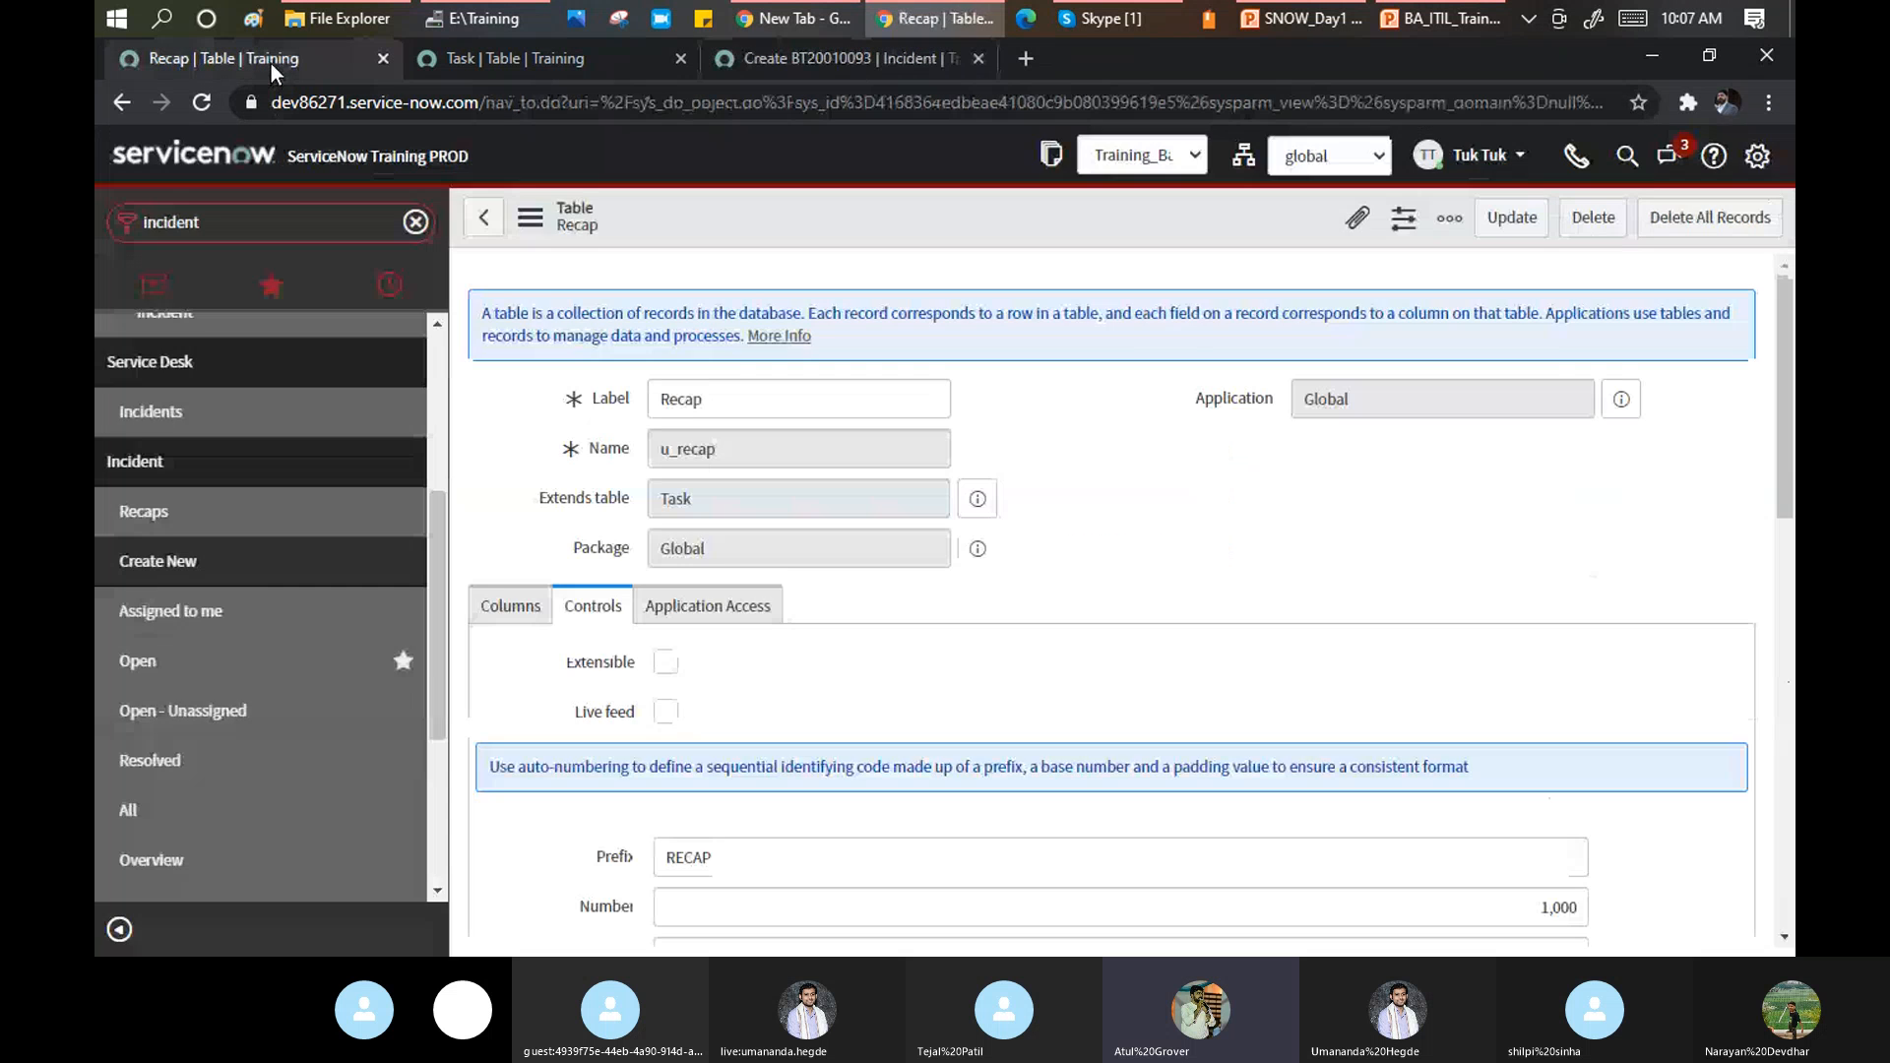
pyautogui.middleClick(141, 669)
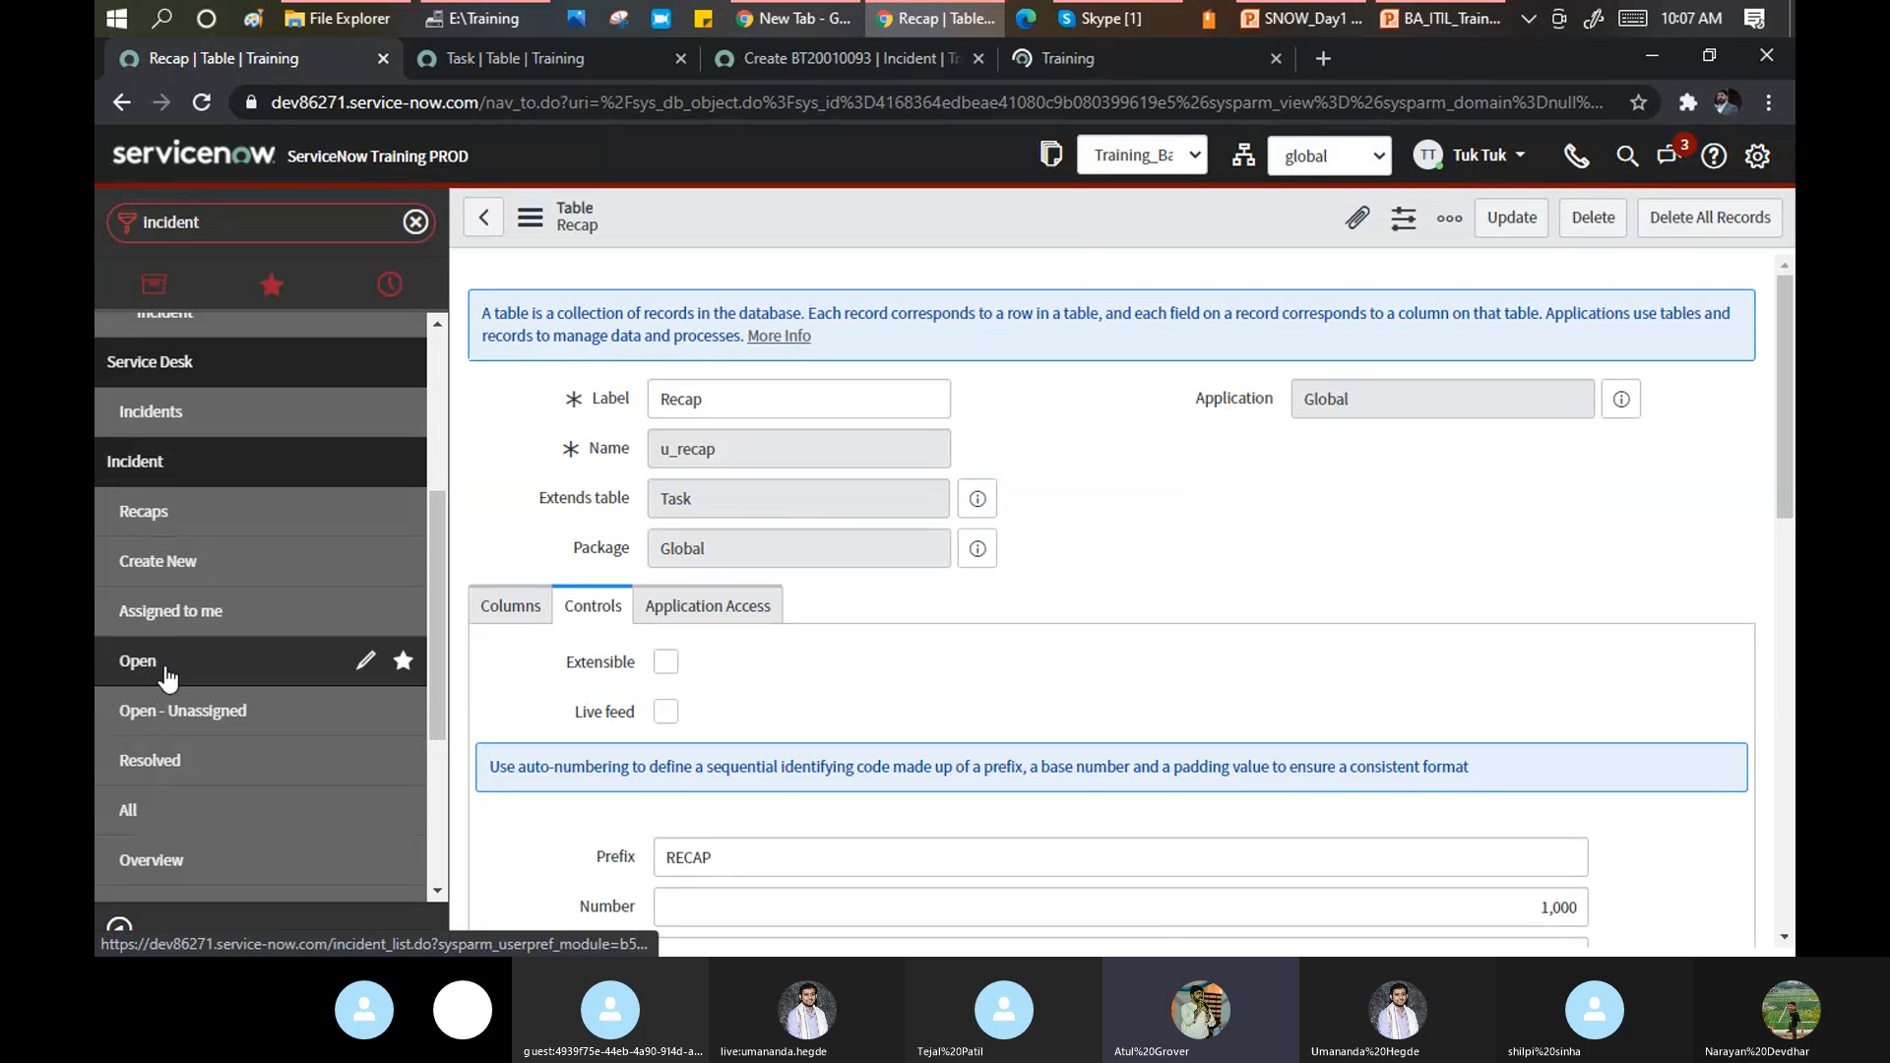
pyautogui.click(1126, 63)
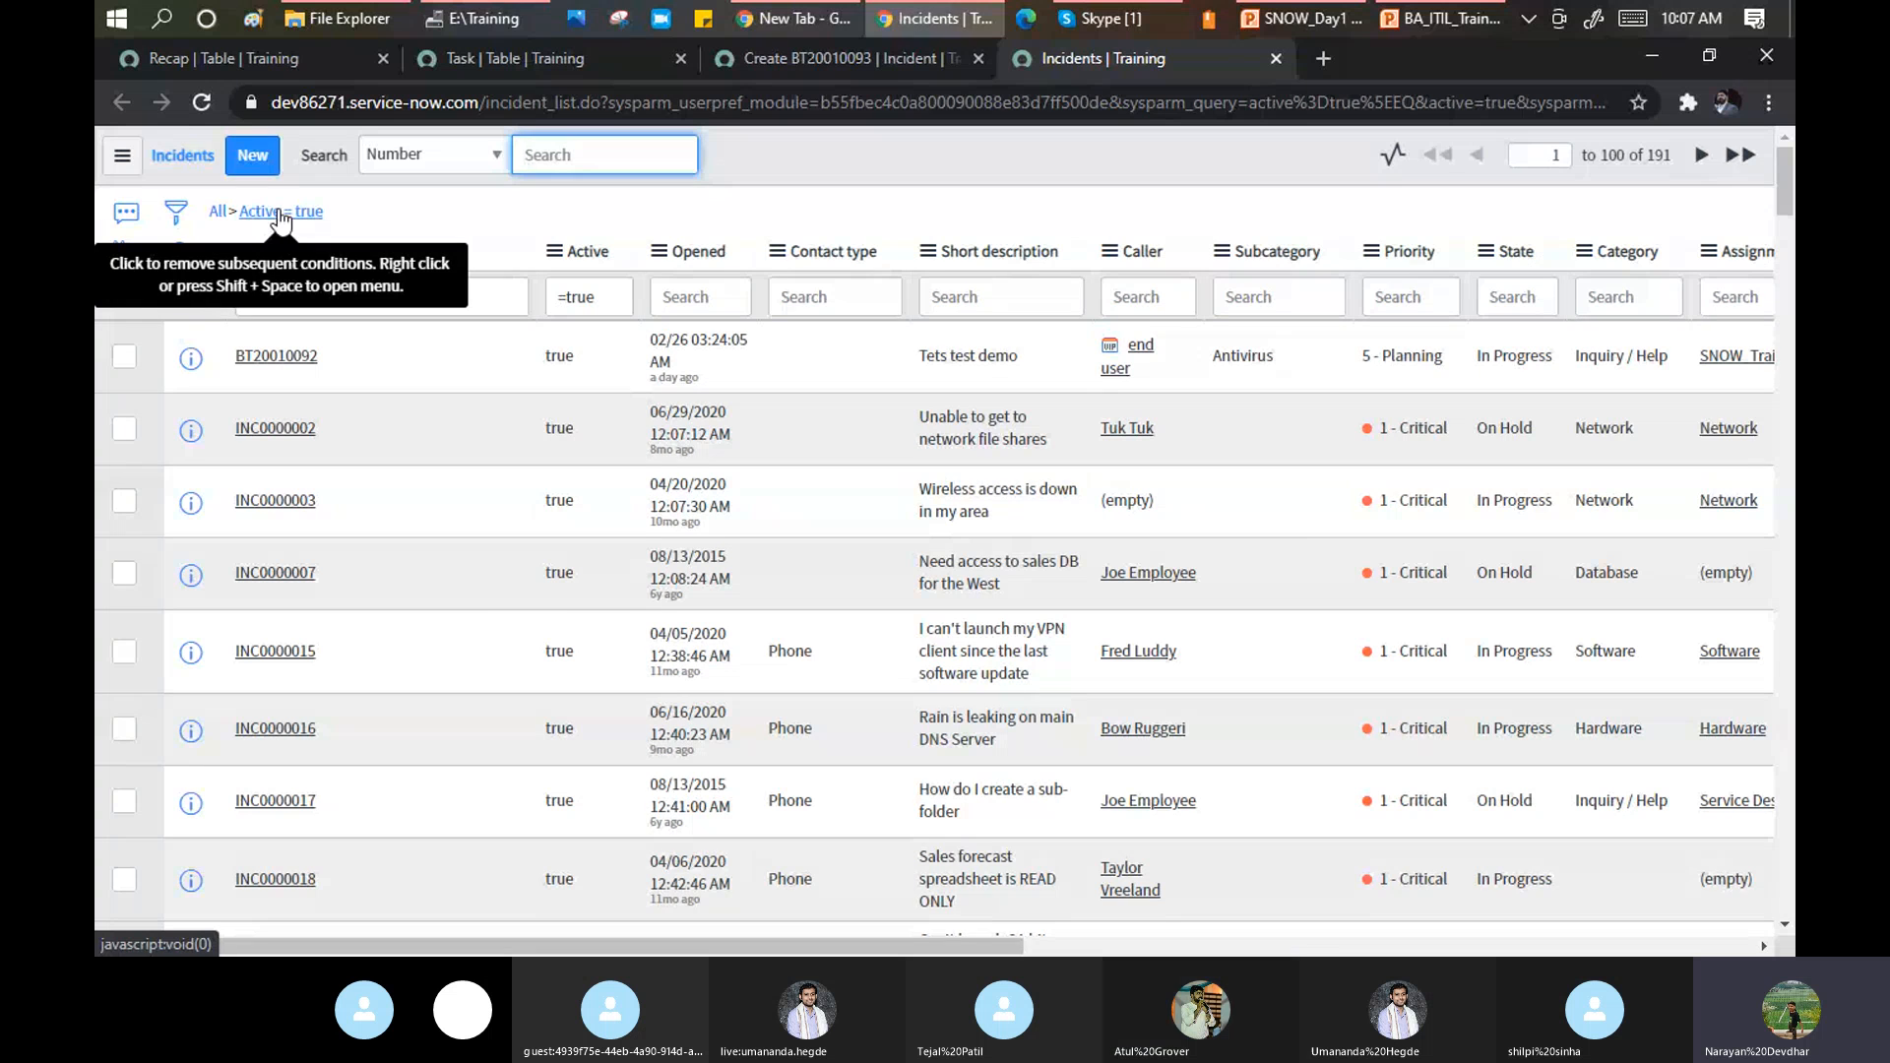
pyautogui.click(268, 63)
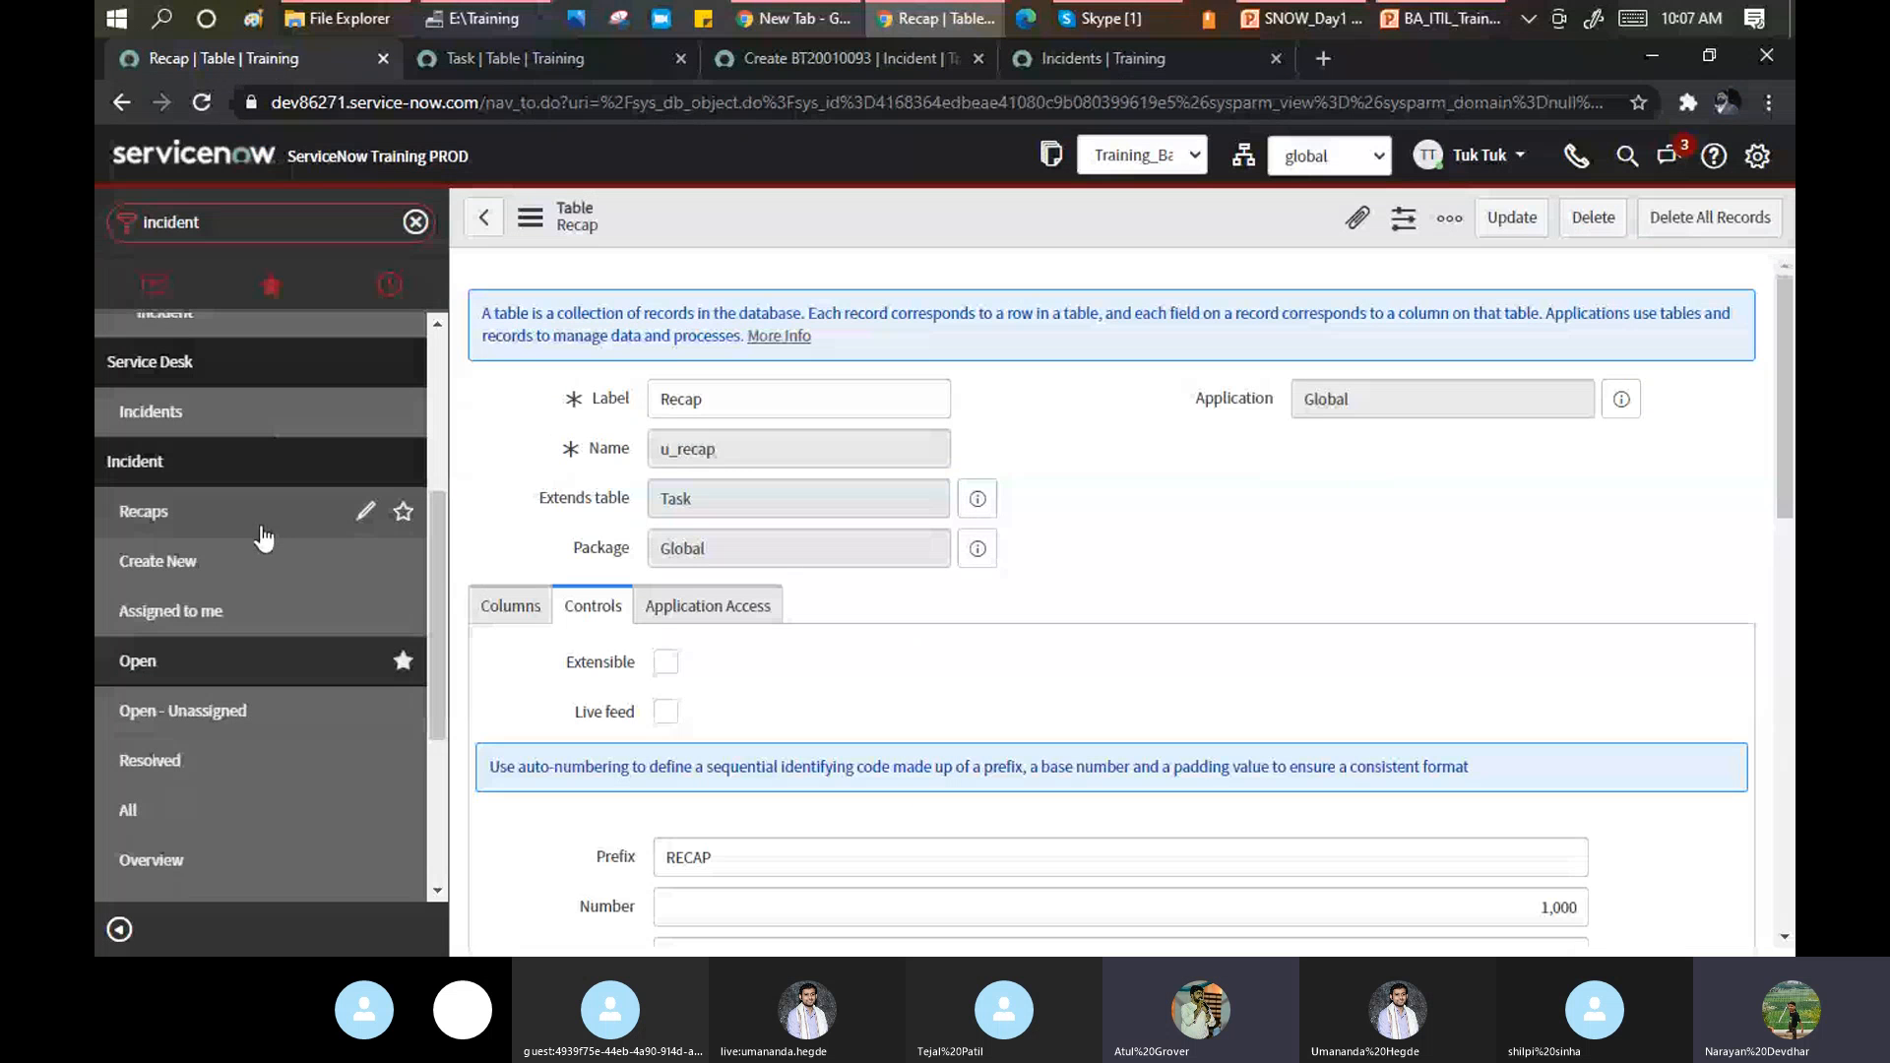
pyautogui.moveTo(249, 554)
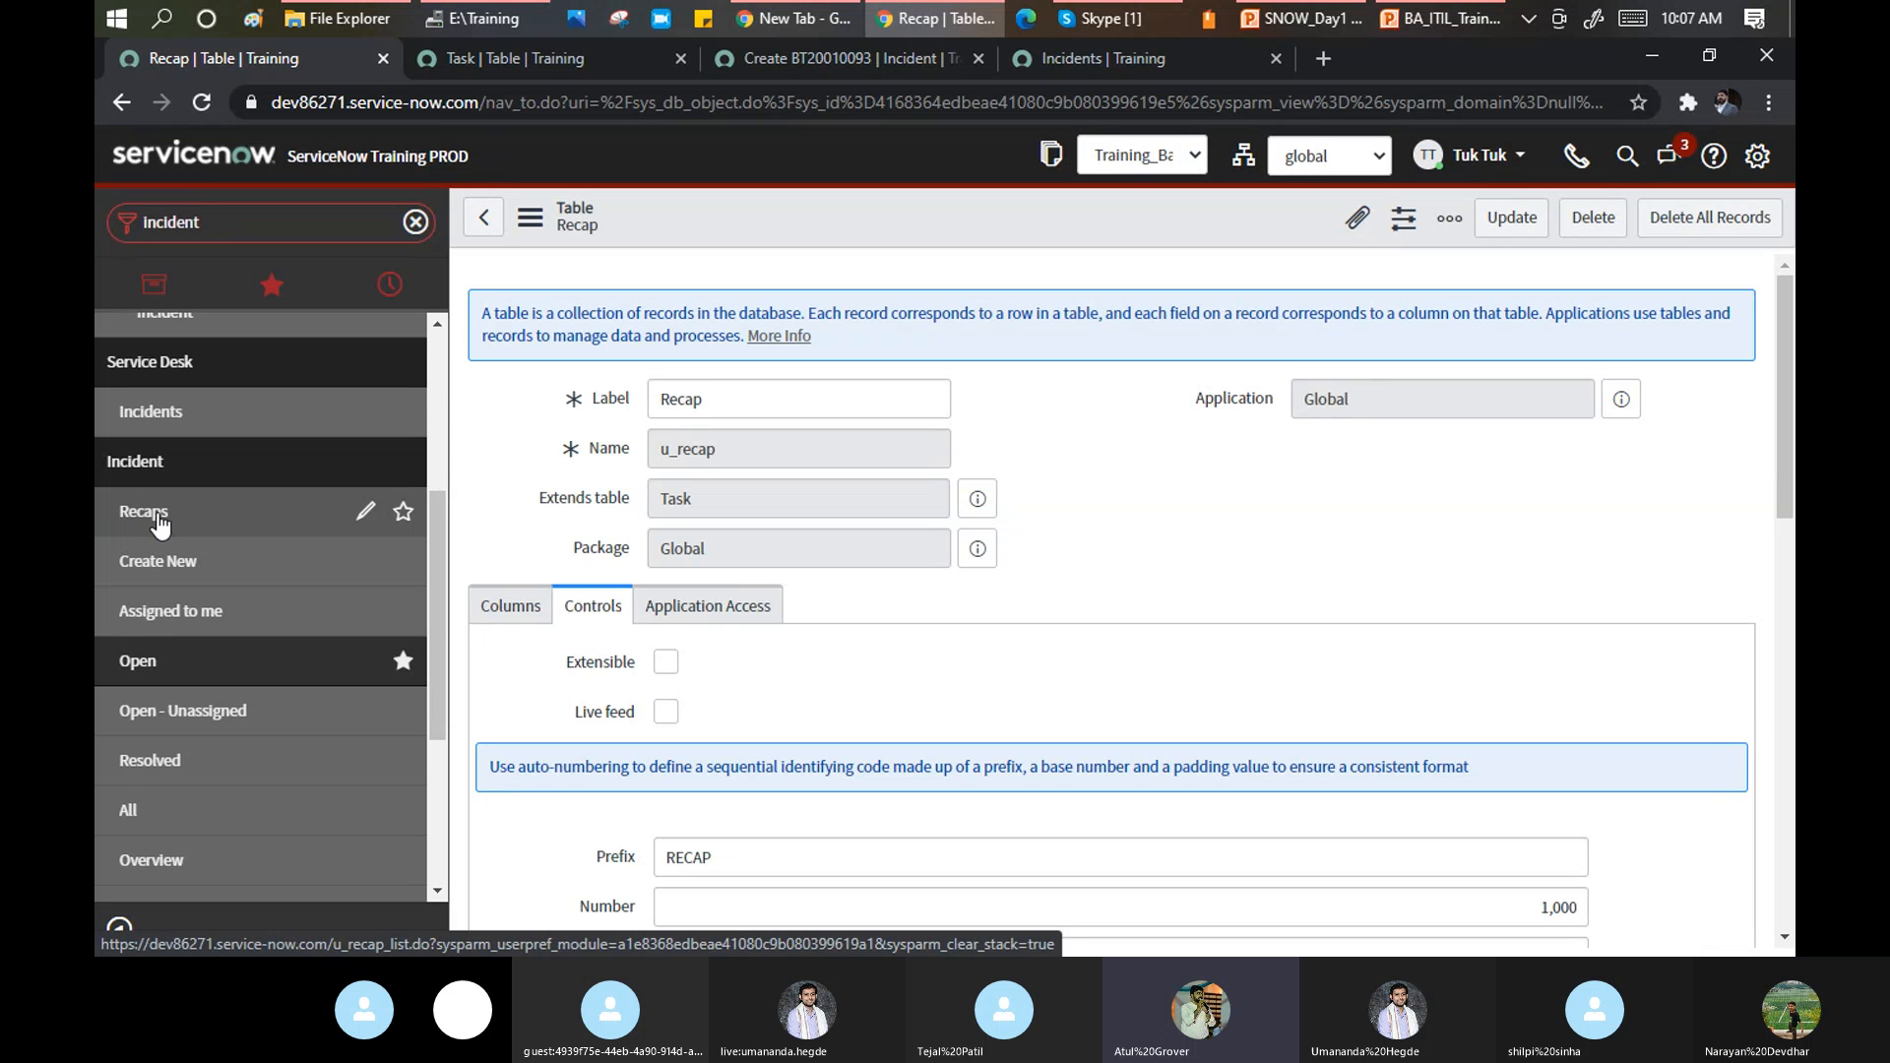
# Open the Recaps module form from the Recap table tab and change its title to 'Recap Batch'.
pyautogui.click(794, 56)
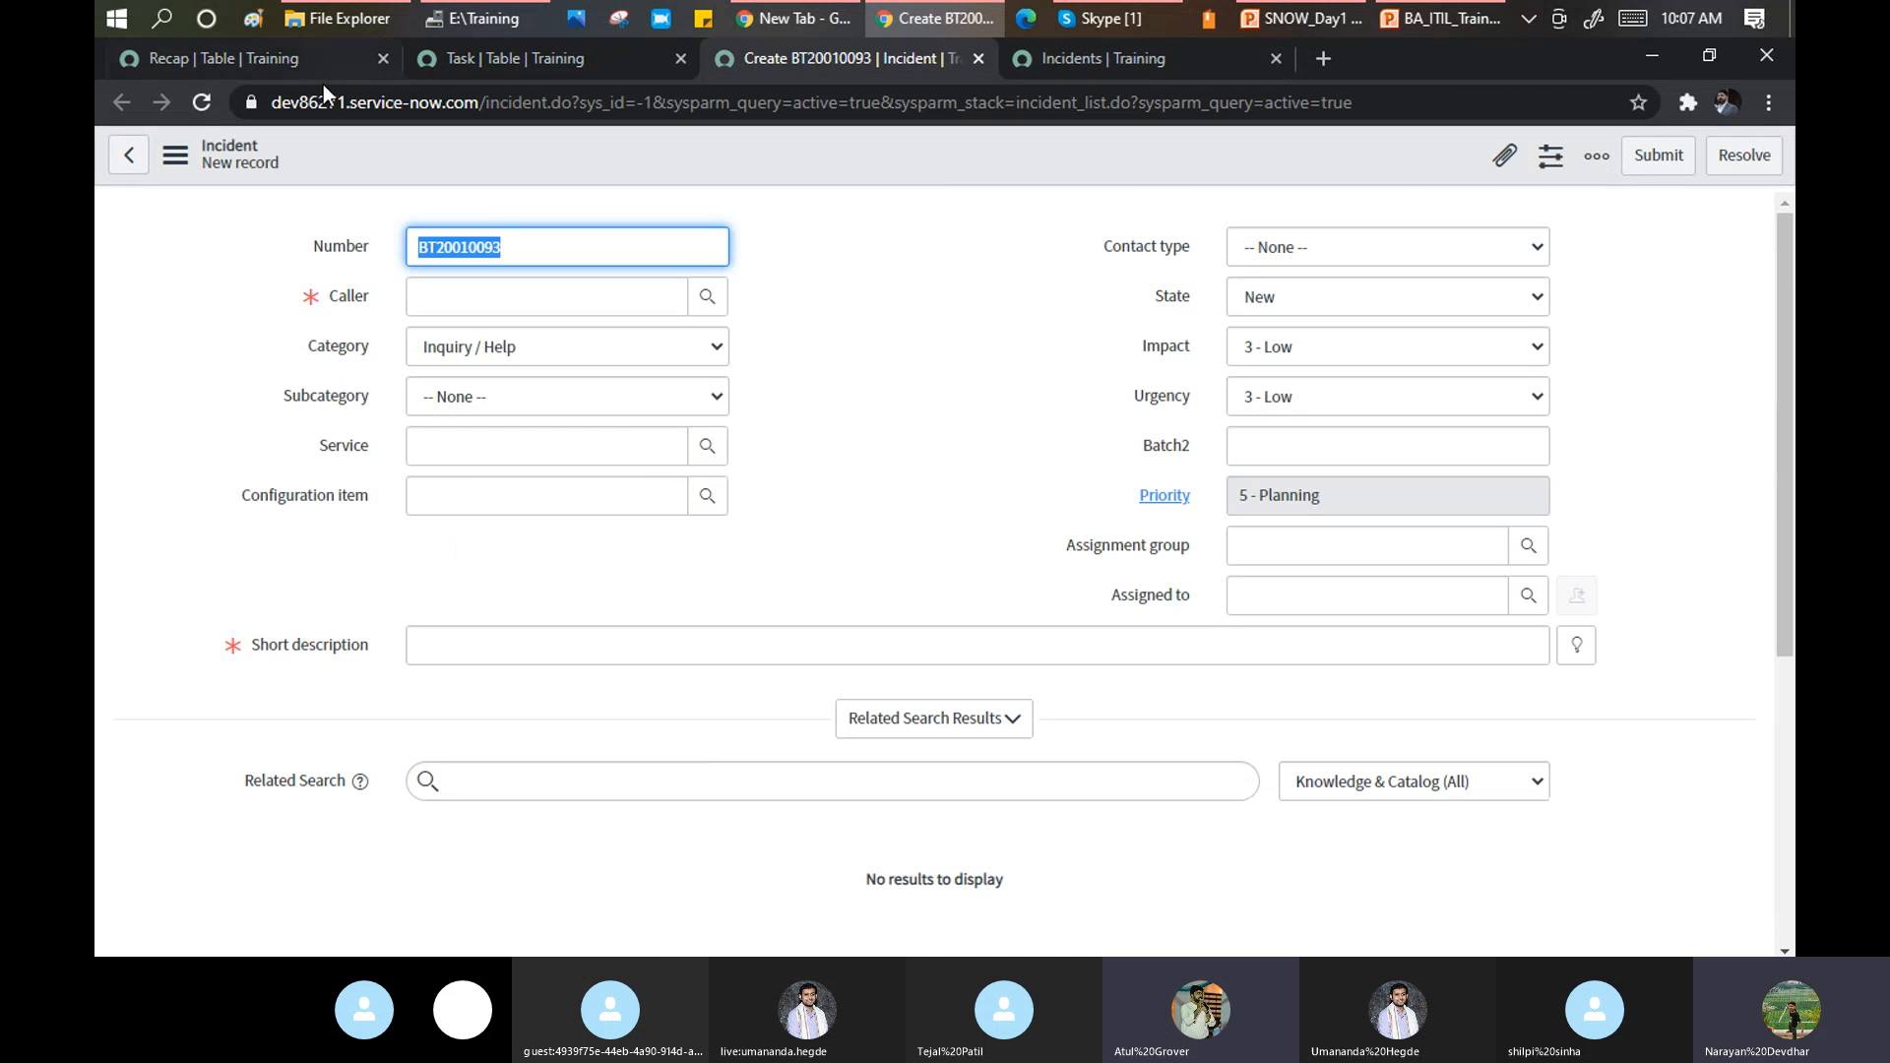
pyautogui.click(232, 51)
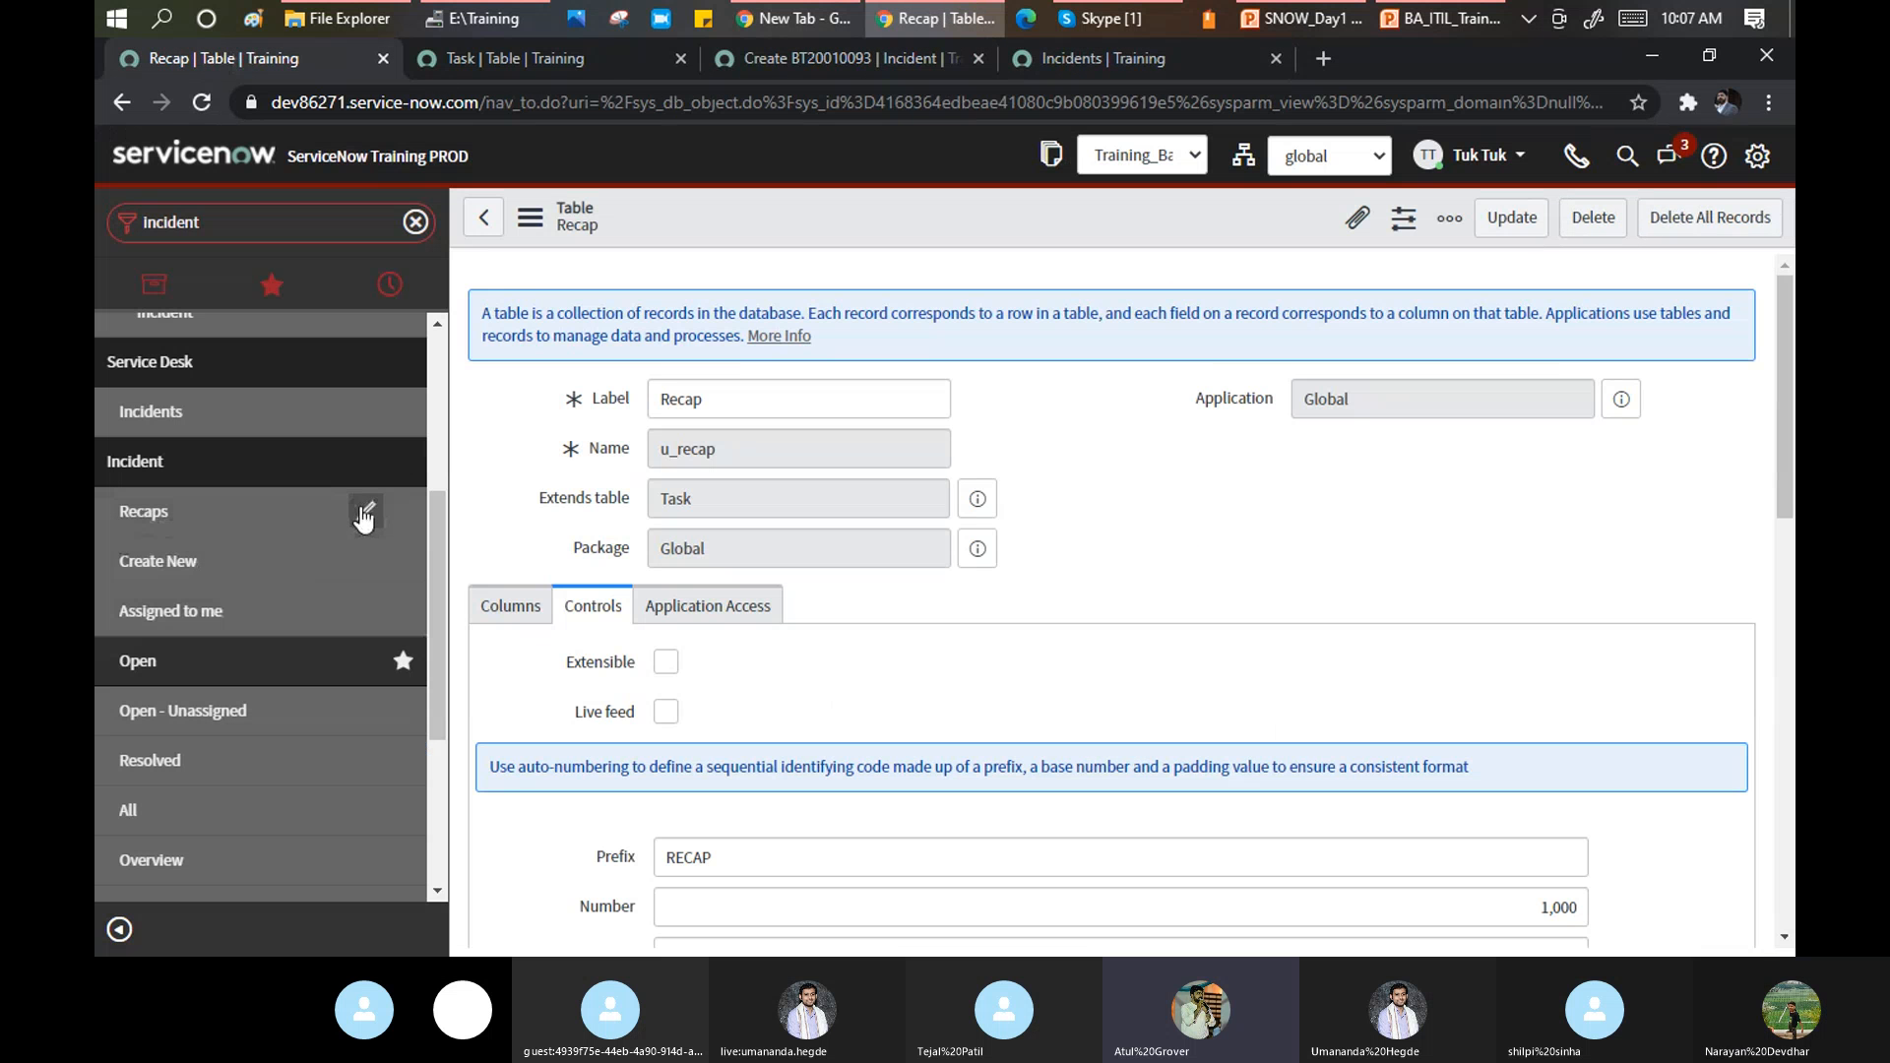
pyautogui.click(364, 513)
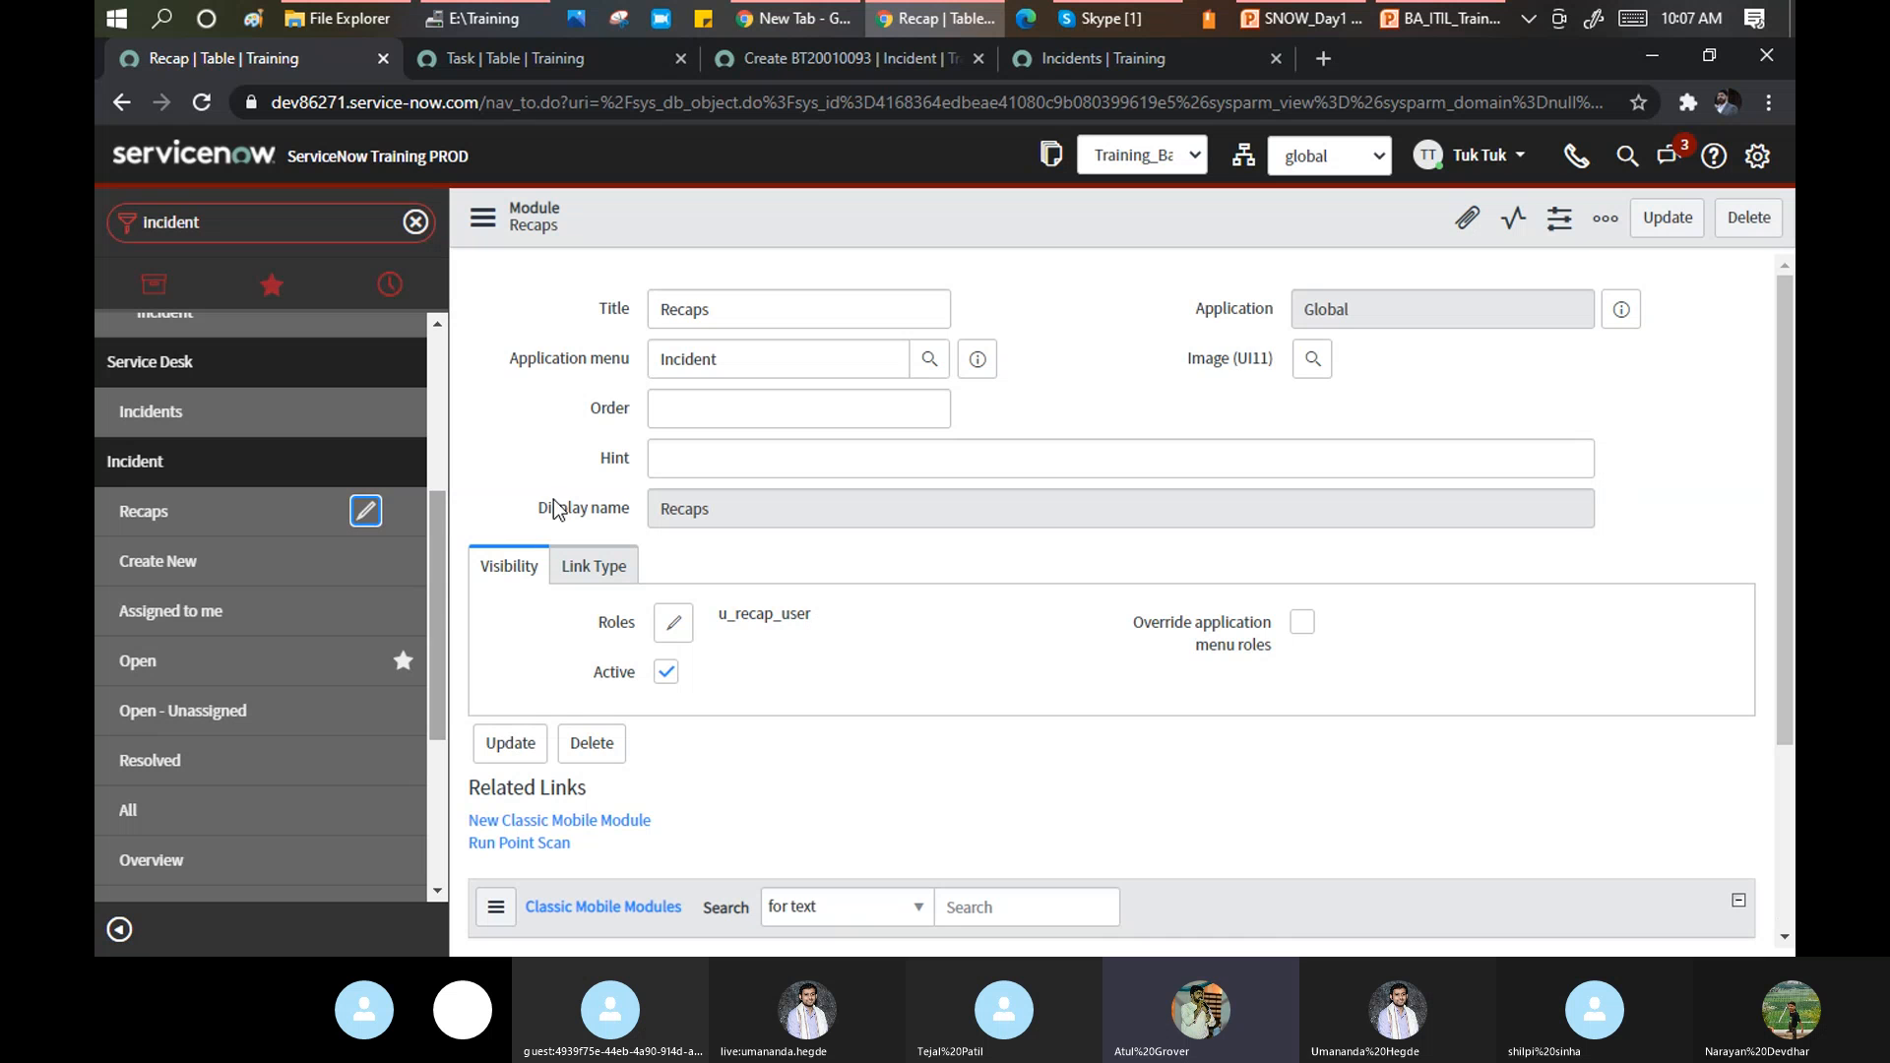
pyautogui.click(735, 313)
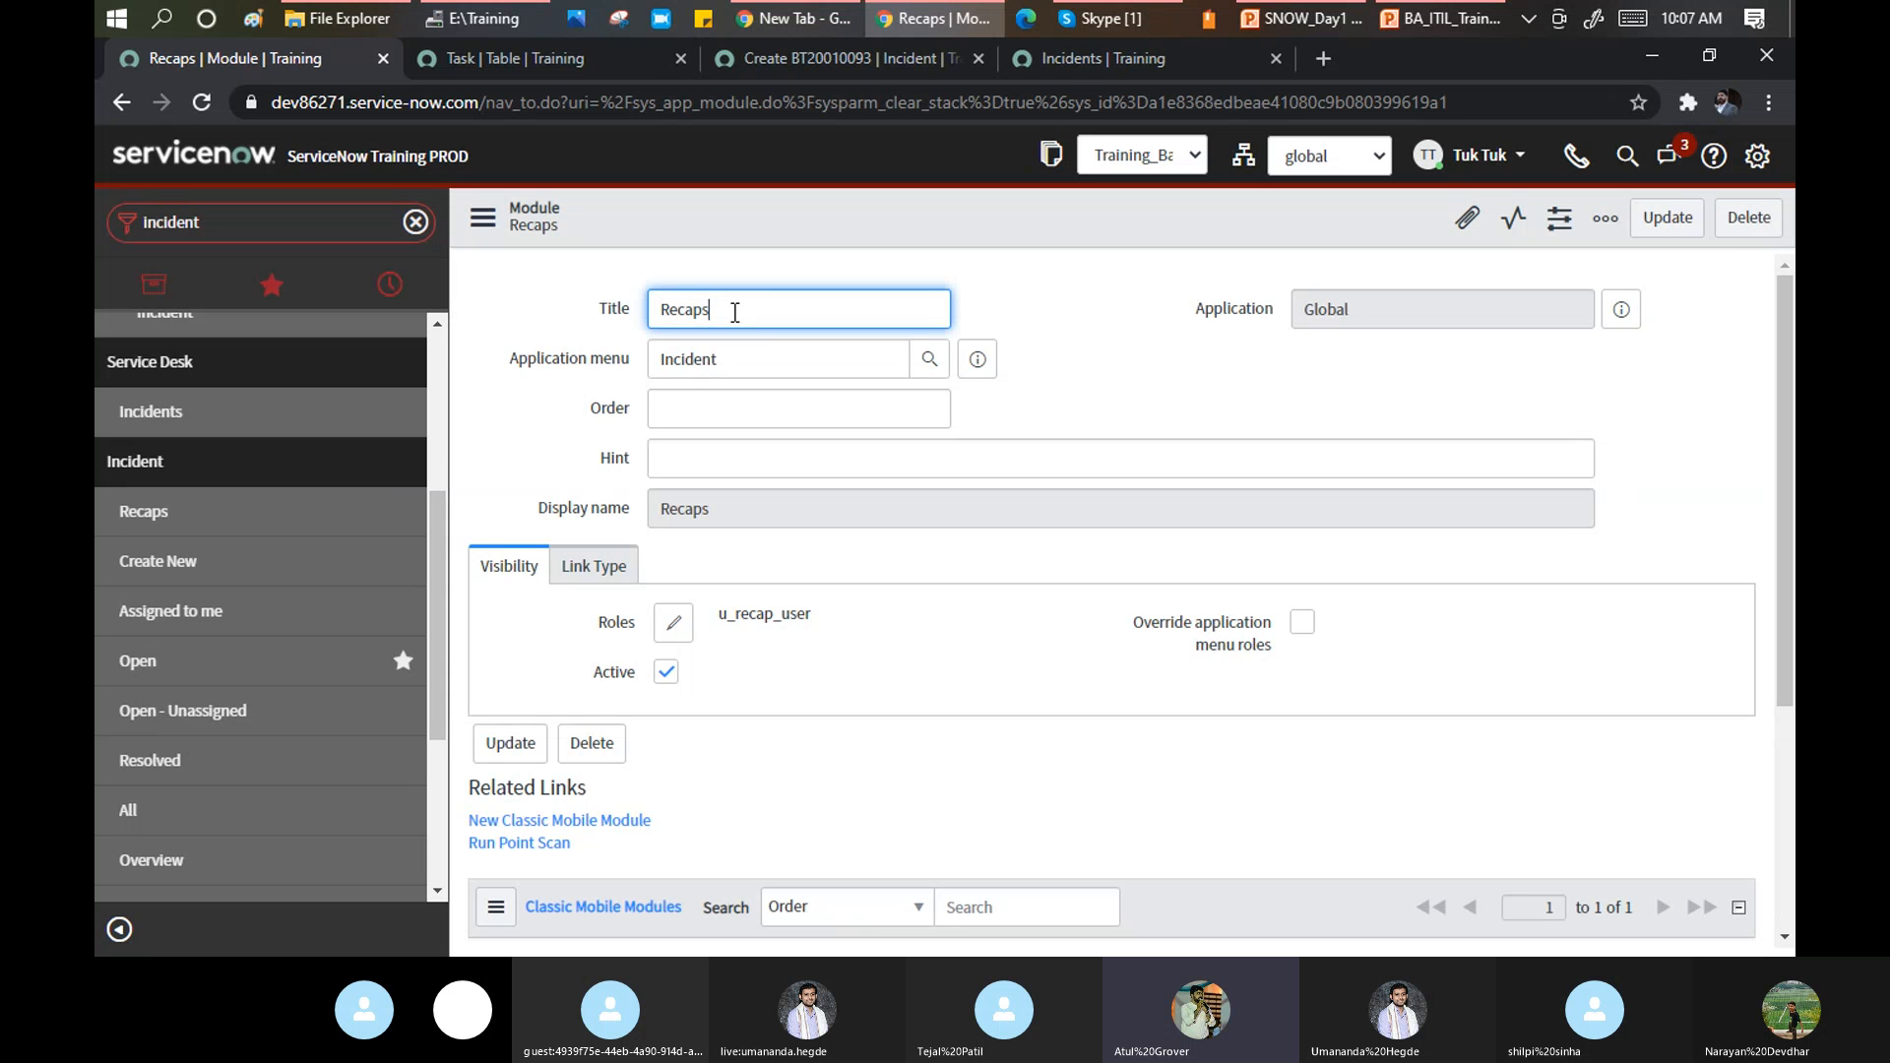
pyautogui.press('BackSpace')
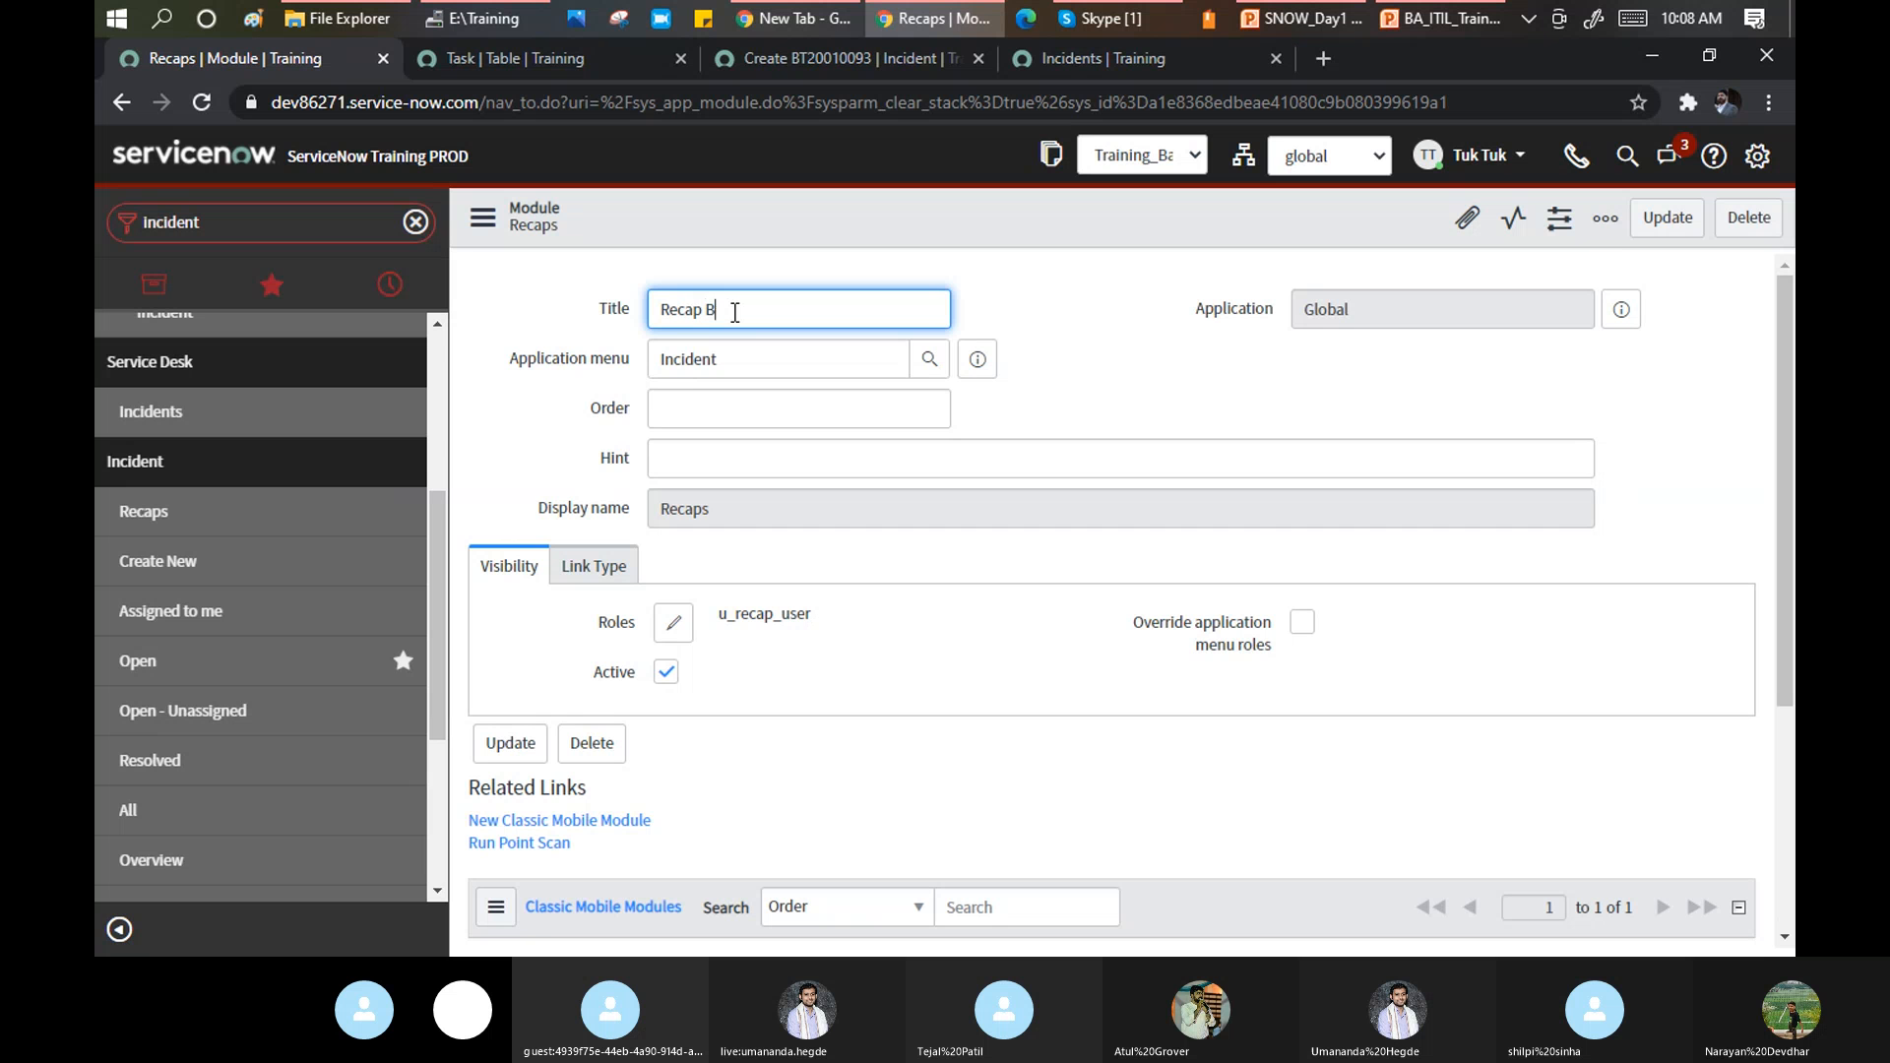
pyautogui.click(770, 410)
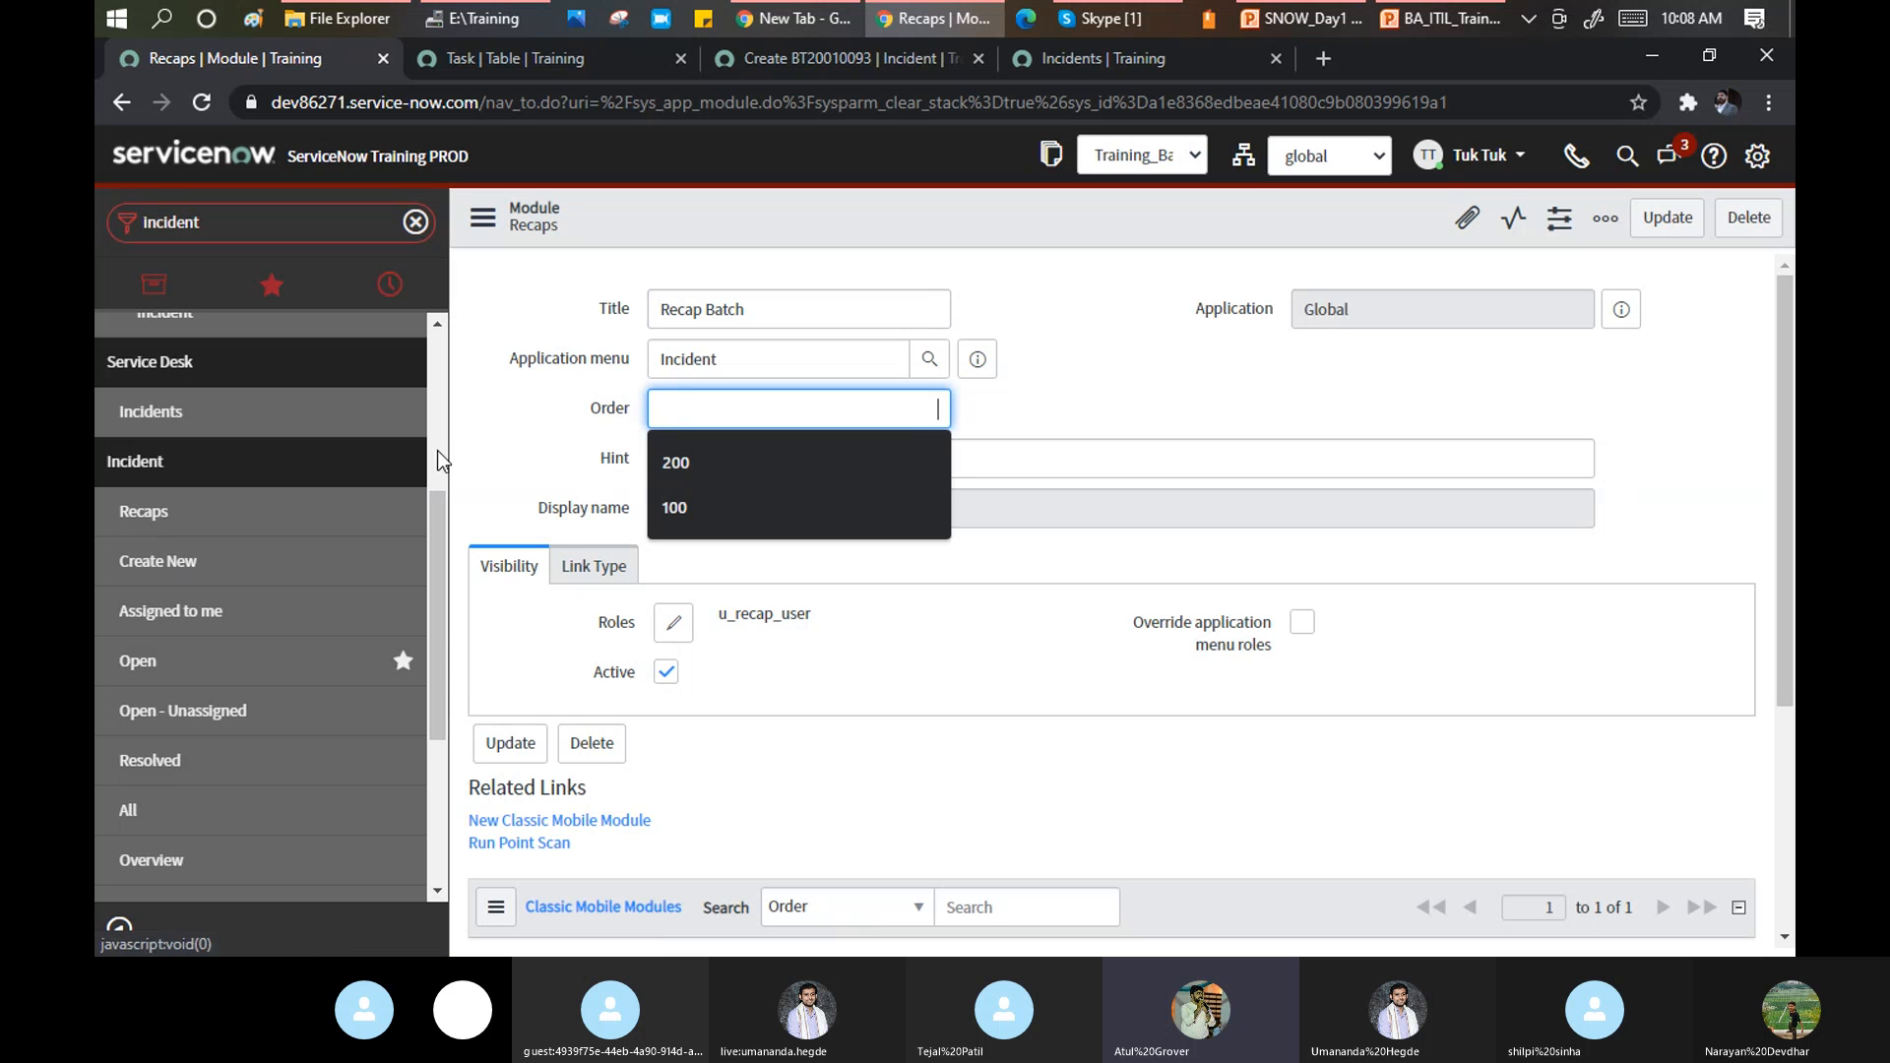
pyautogui.click(531, 441)
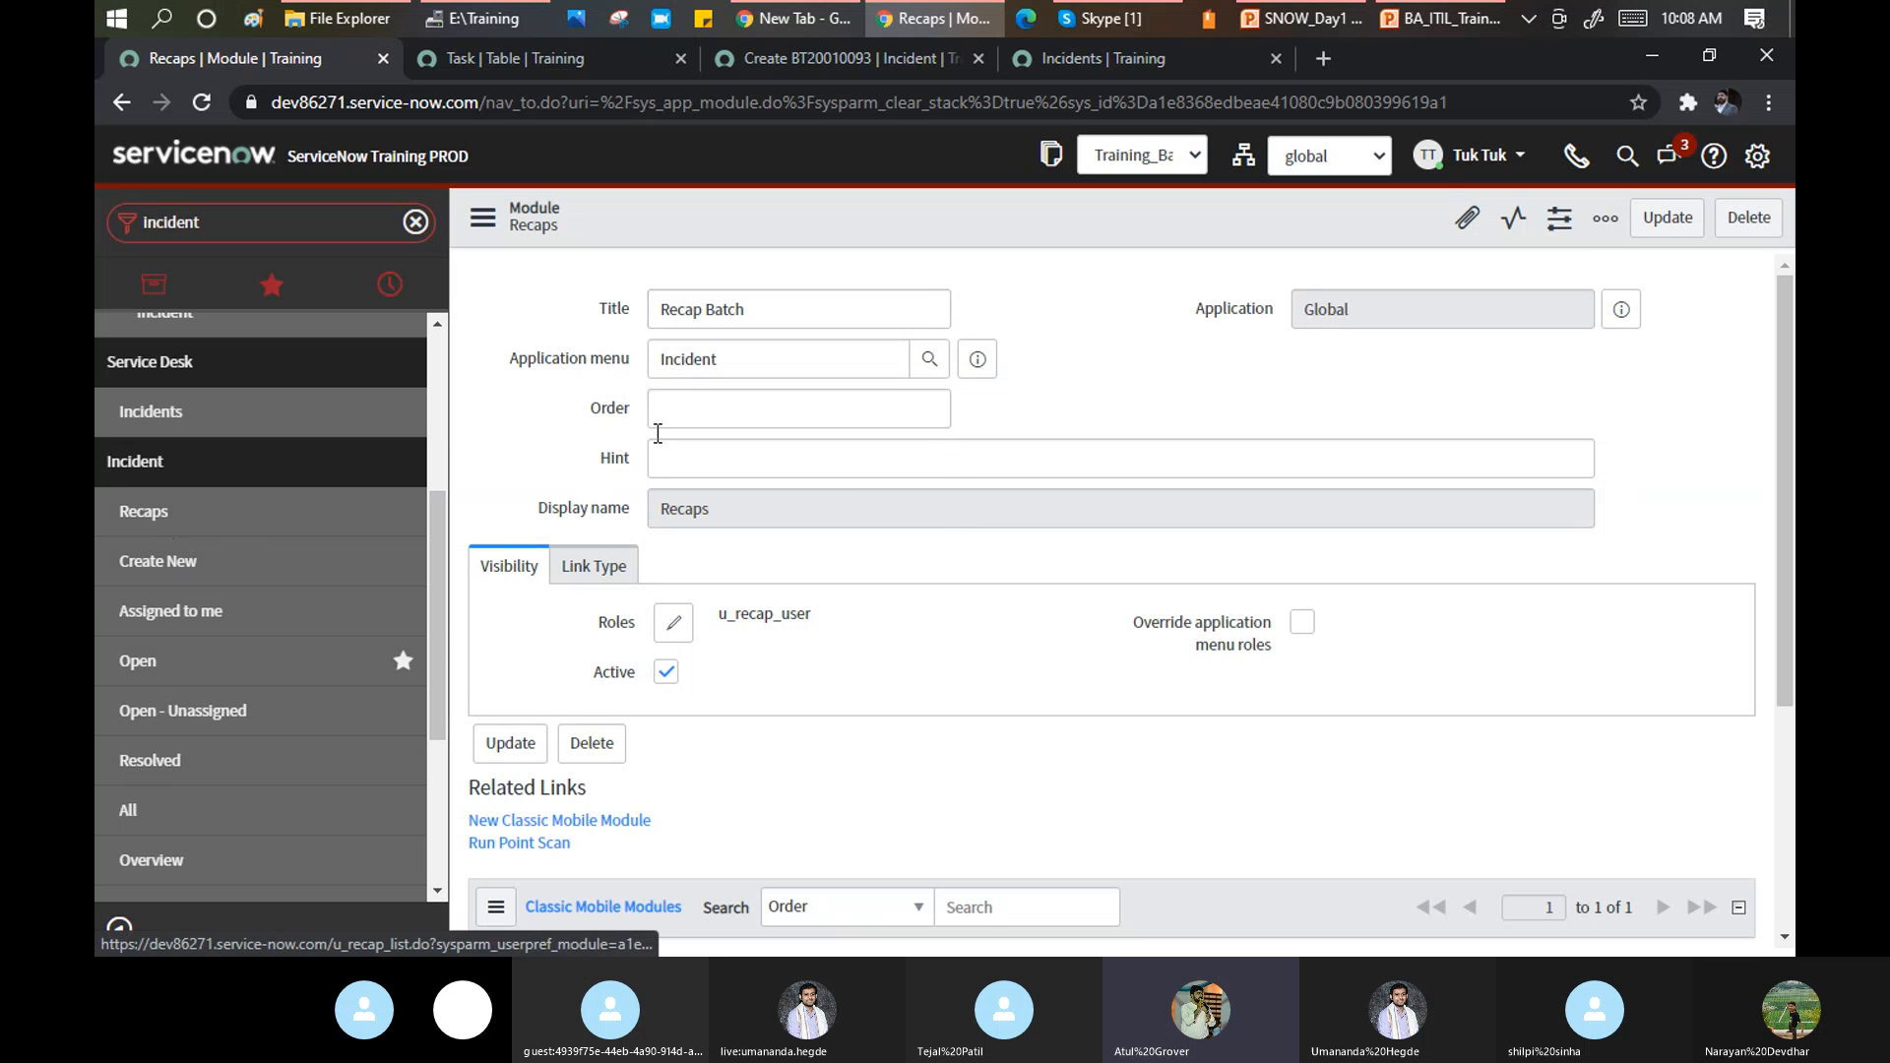
pyautogui.scroll(-1, 595, 580)
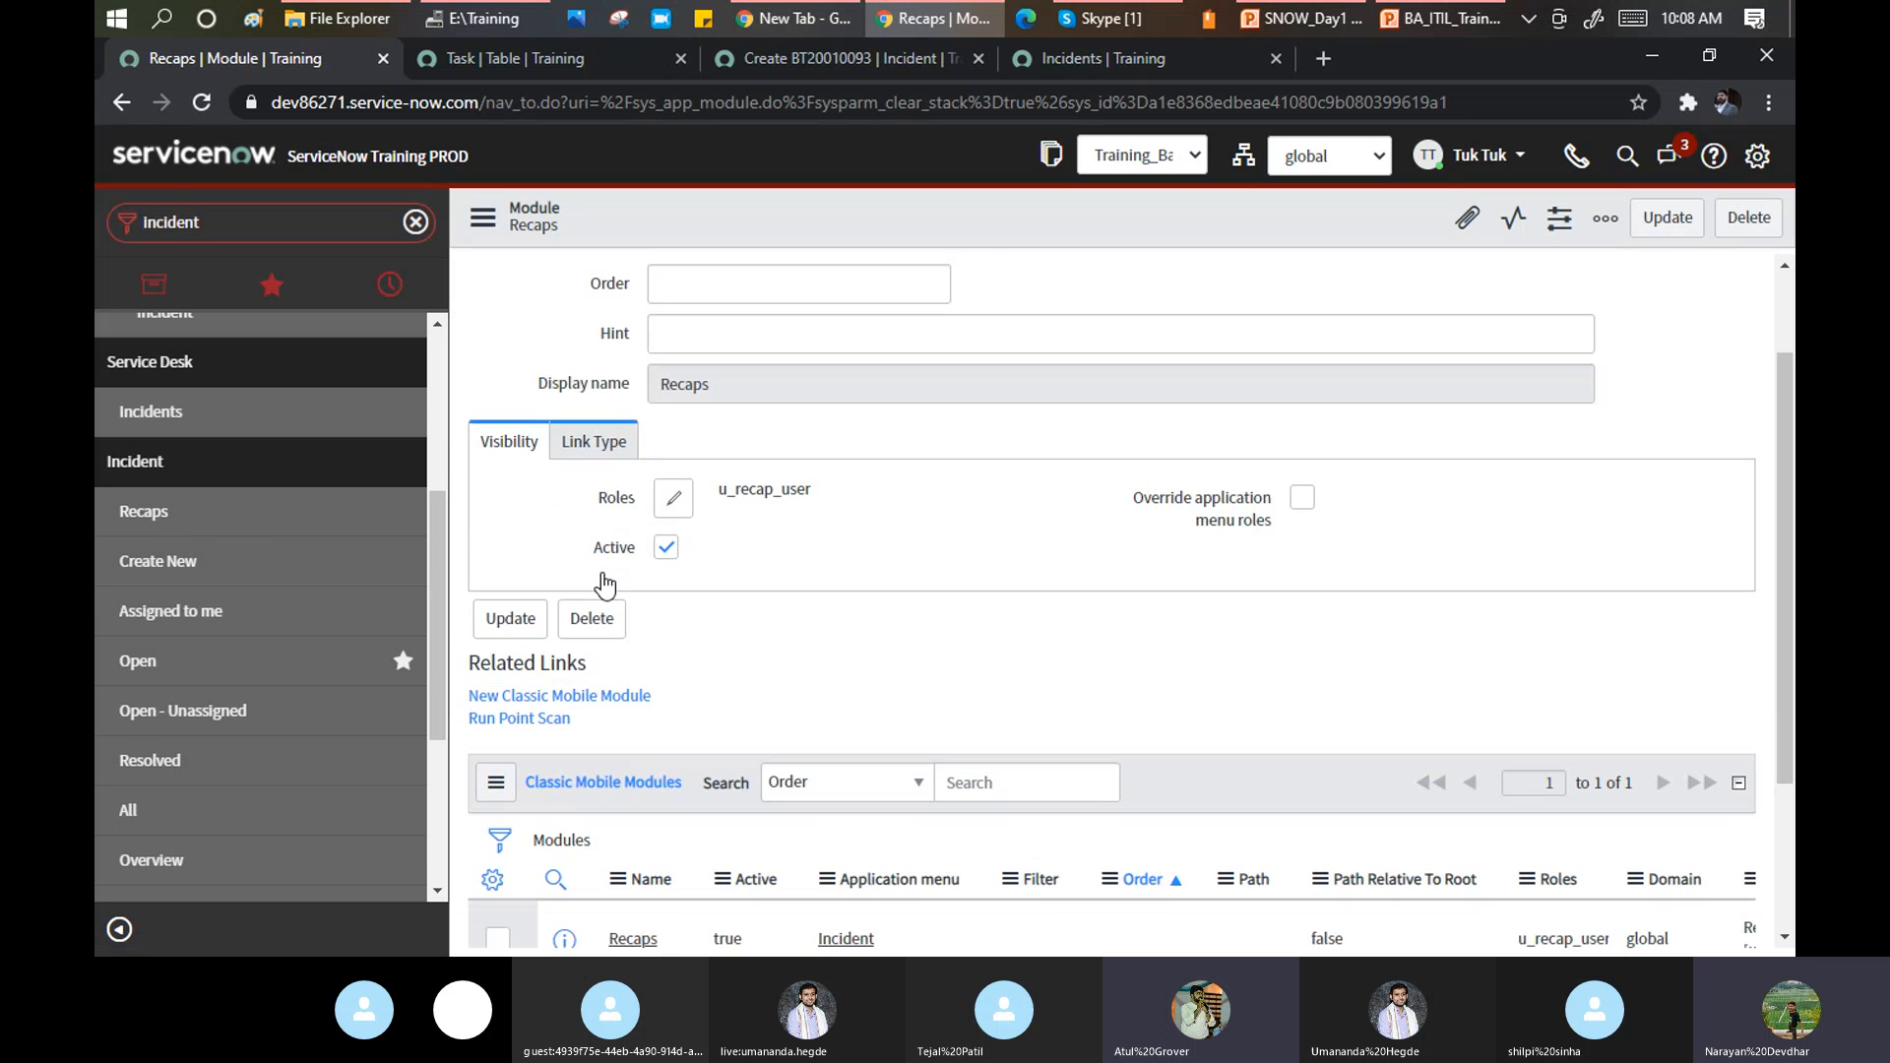
# Set the Recap Batch module's link type to New Record and save the module.
pyautogui.click(587, 448)
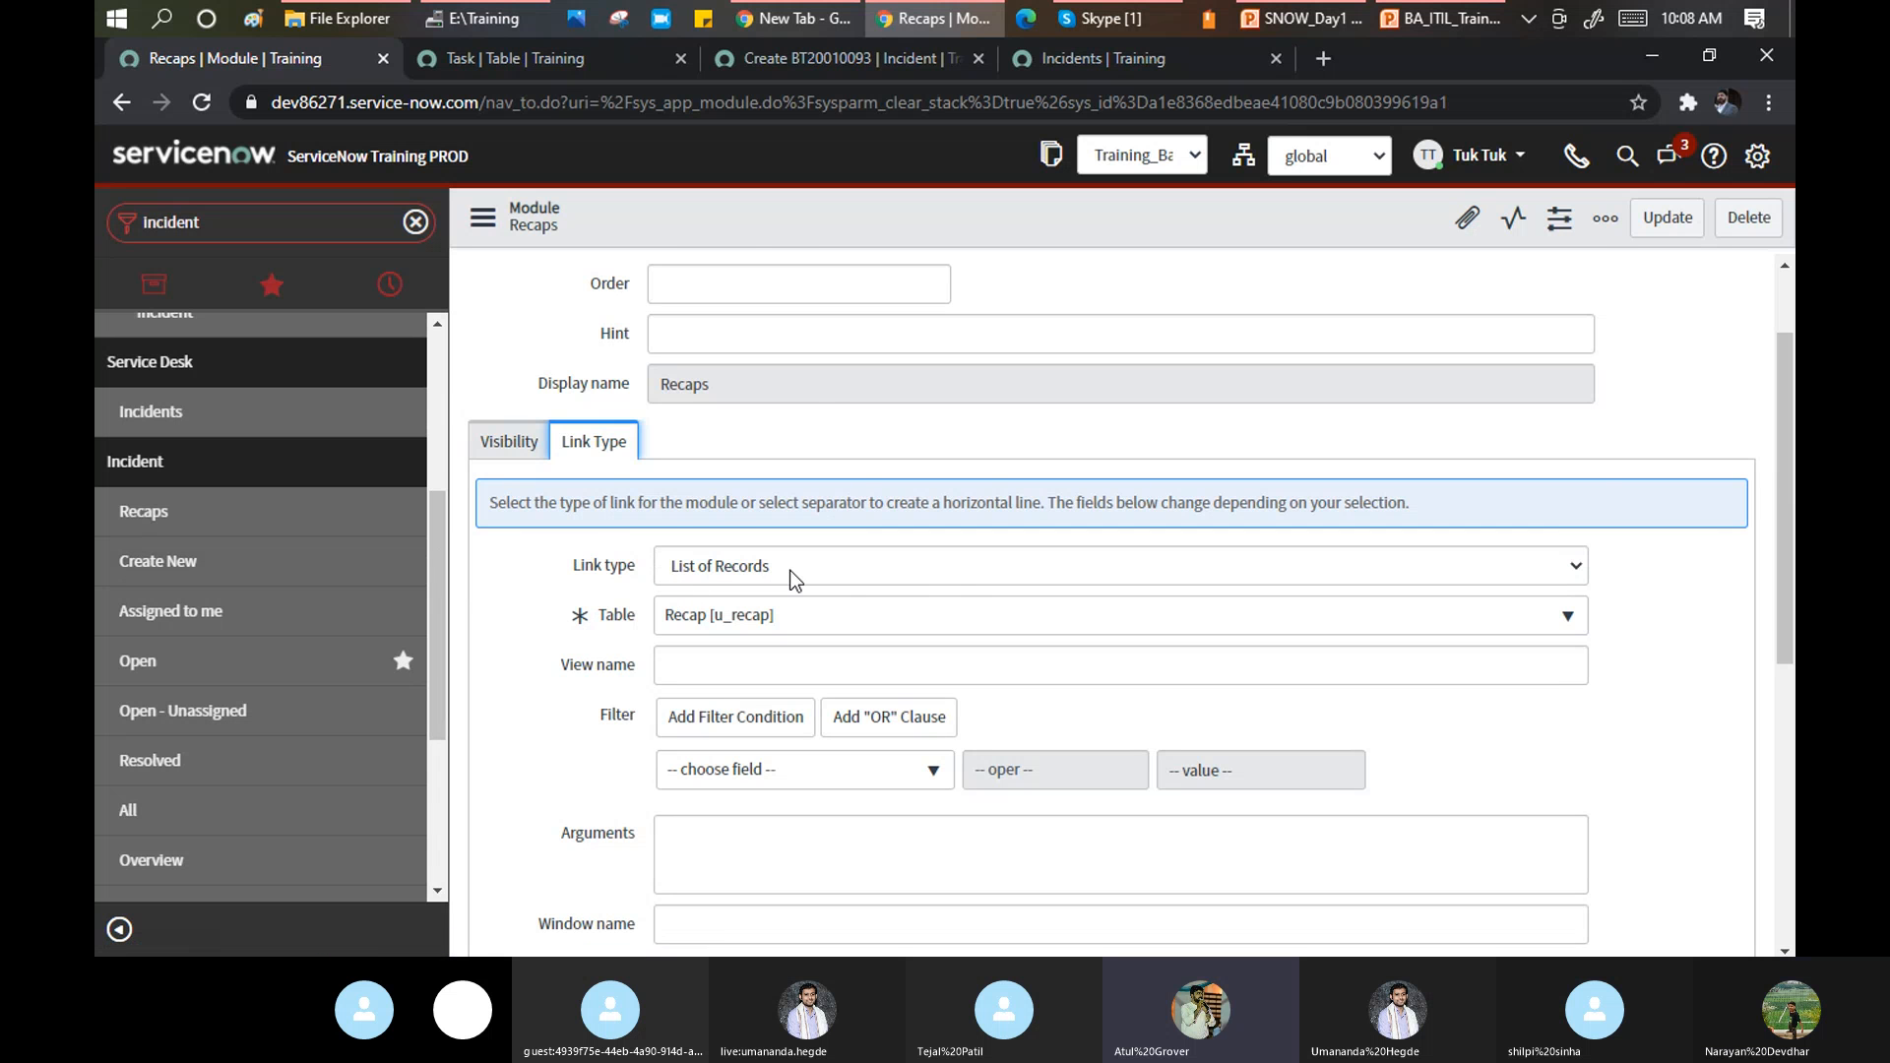
pyautogui.click(759, 580)
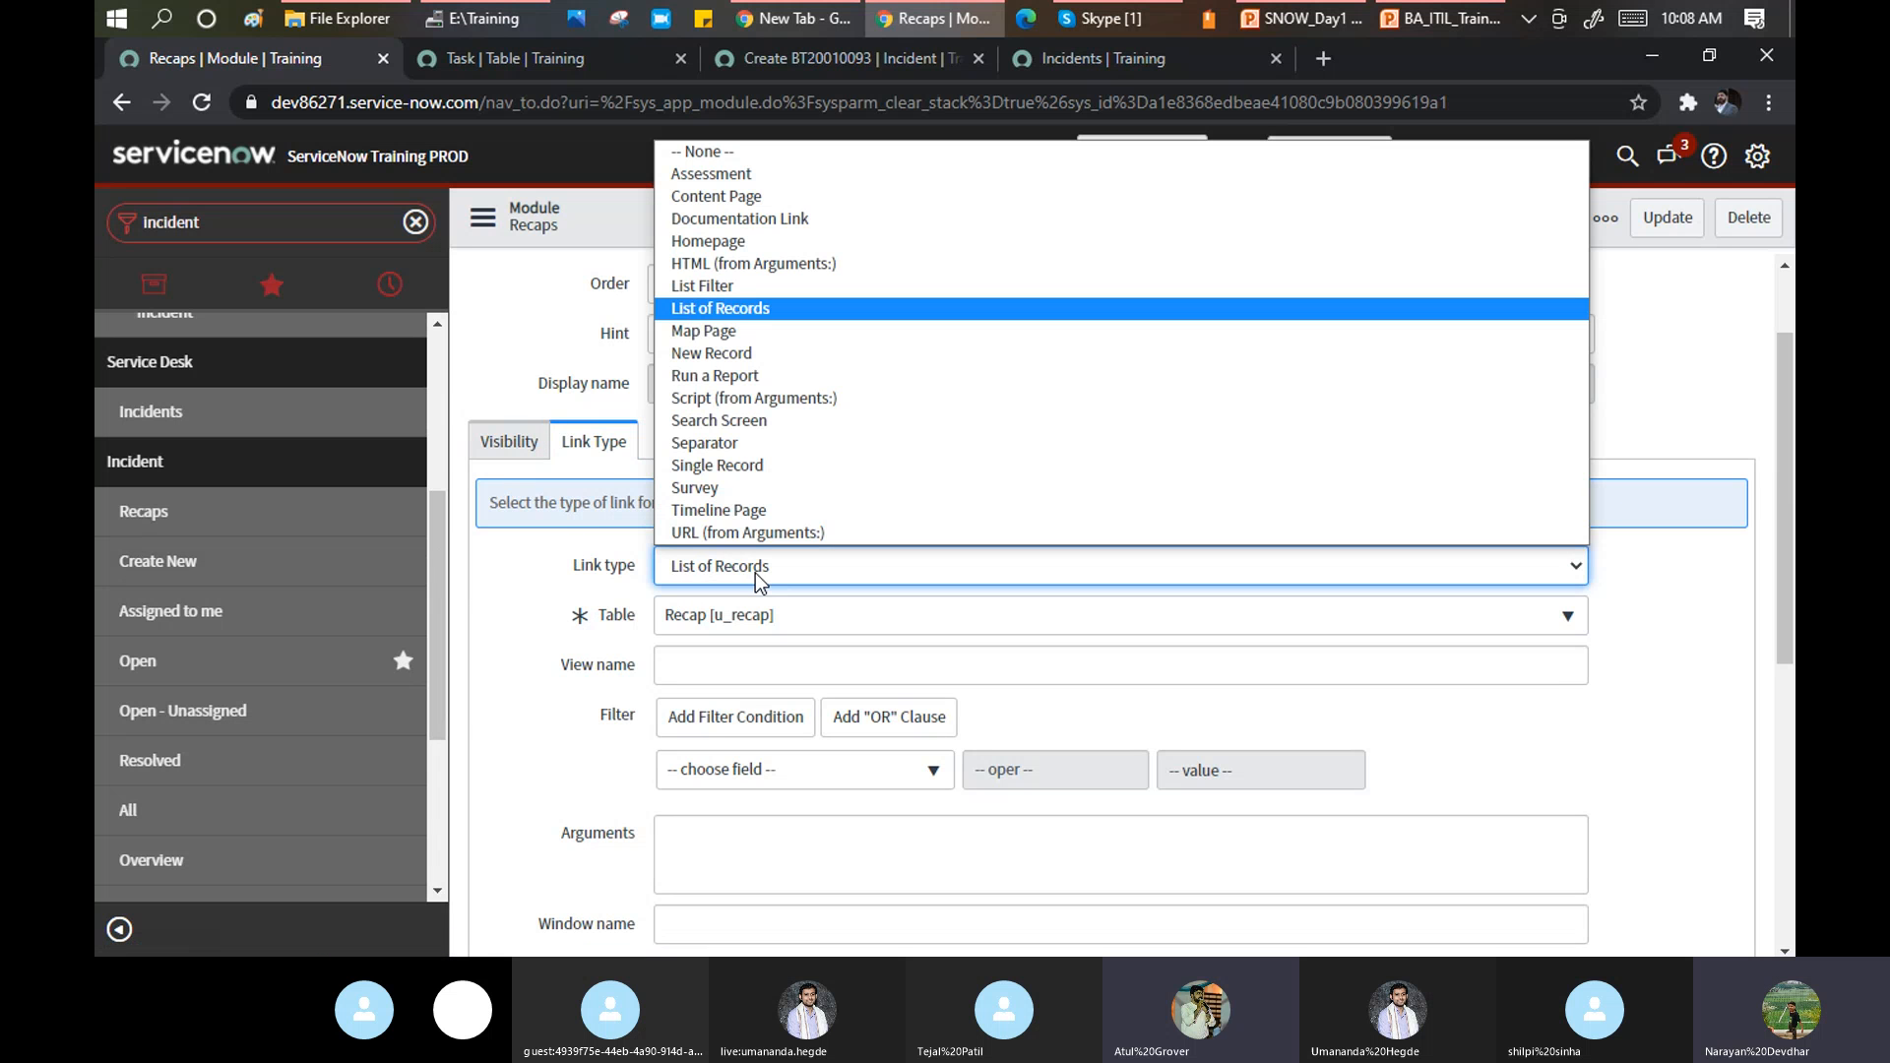
pyautogui.click(724, 357)
pyautogui.rightClick(759, 226)
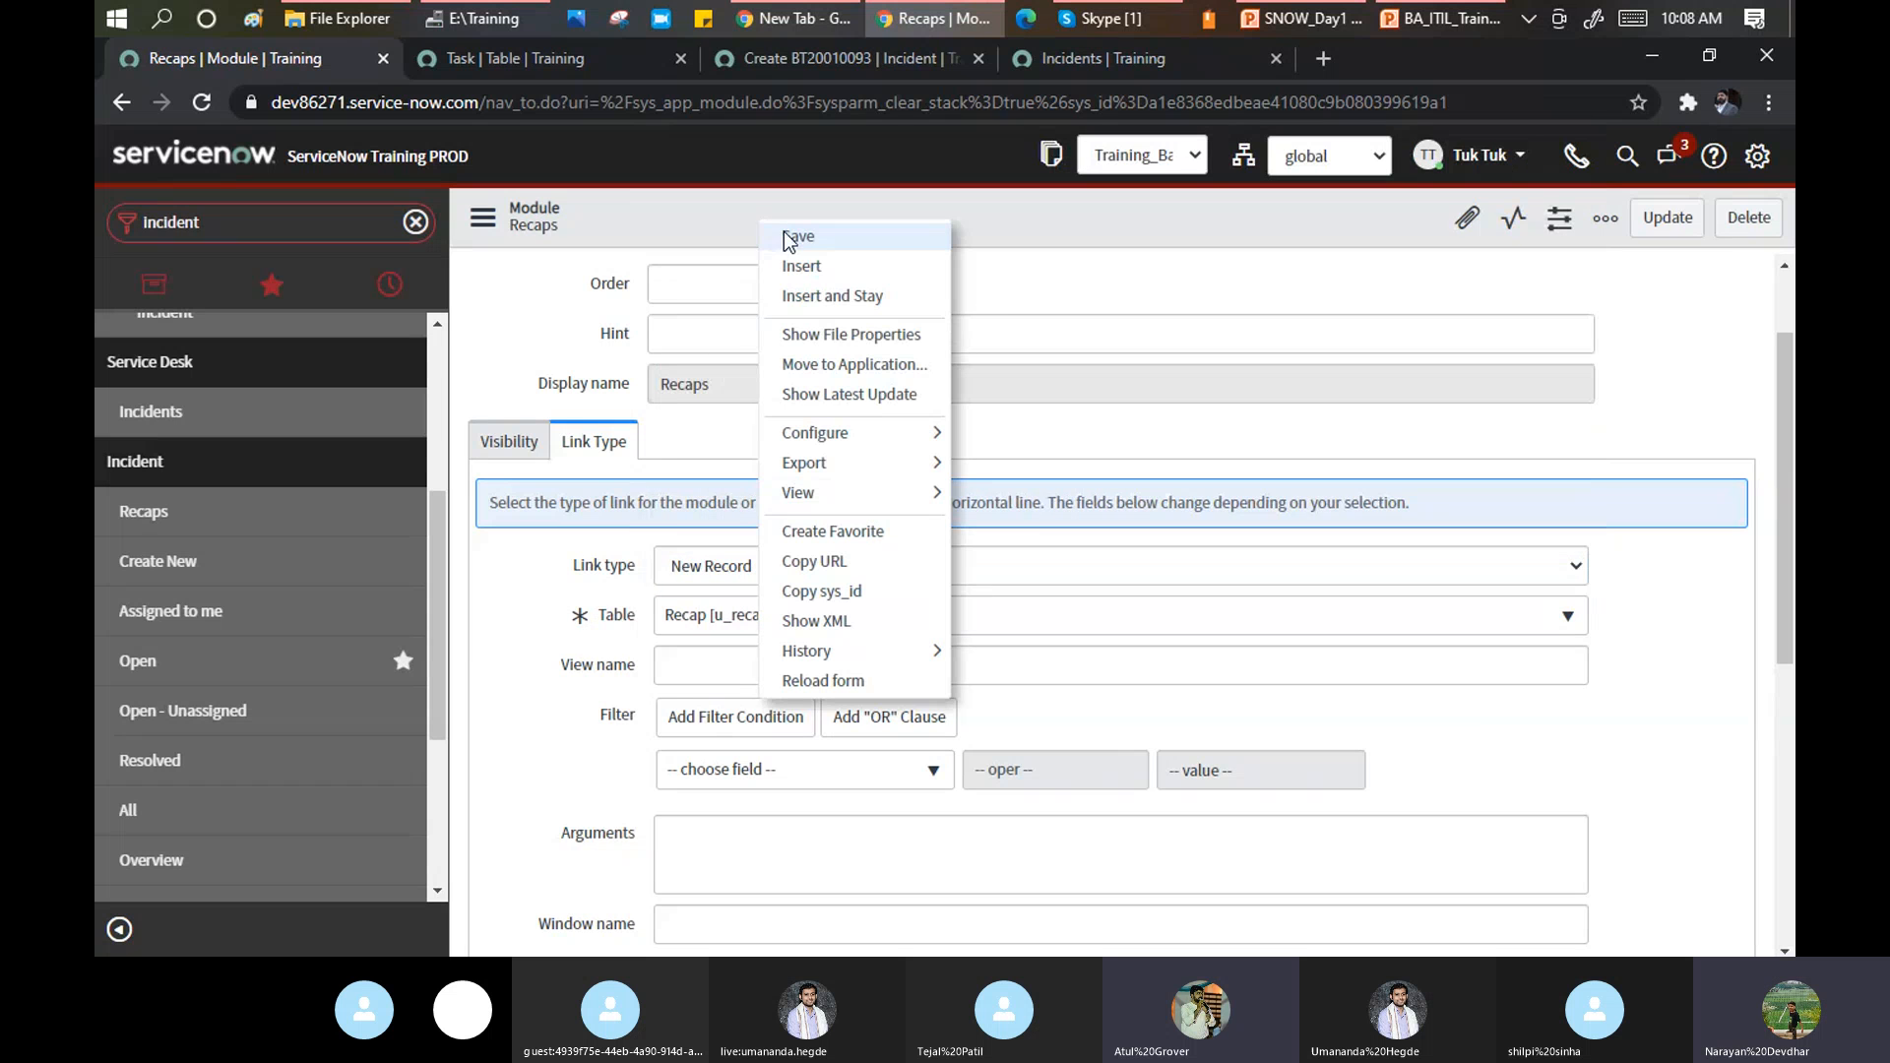
pyautogui.click(795, 238)
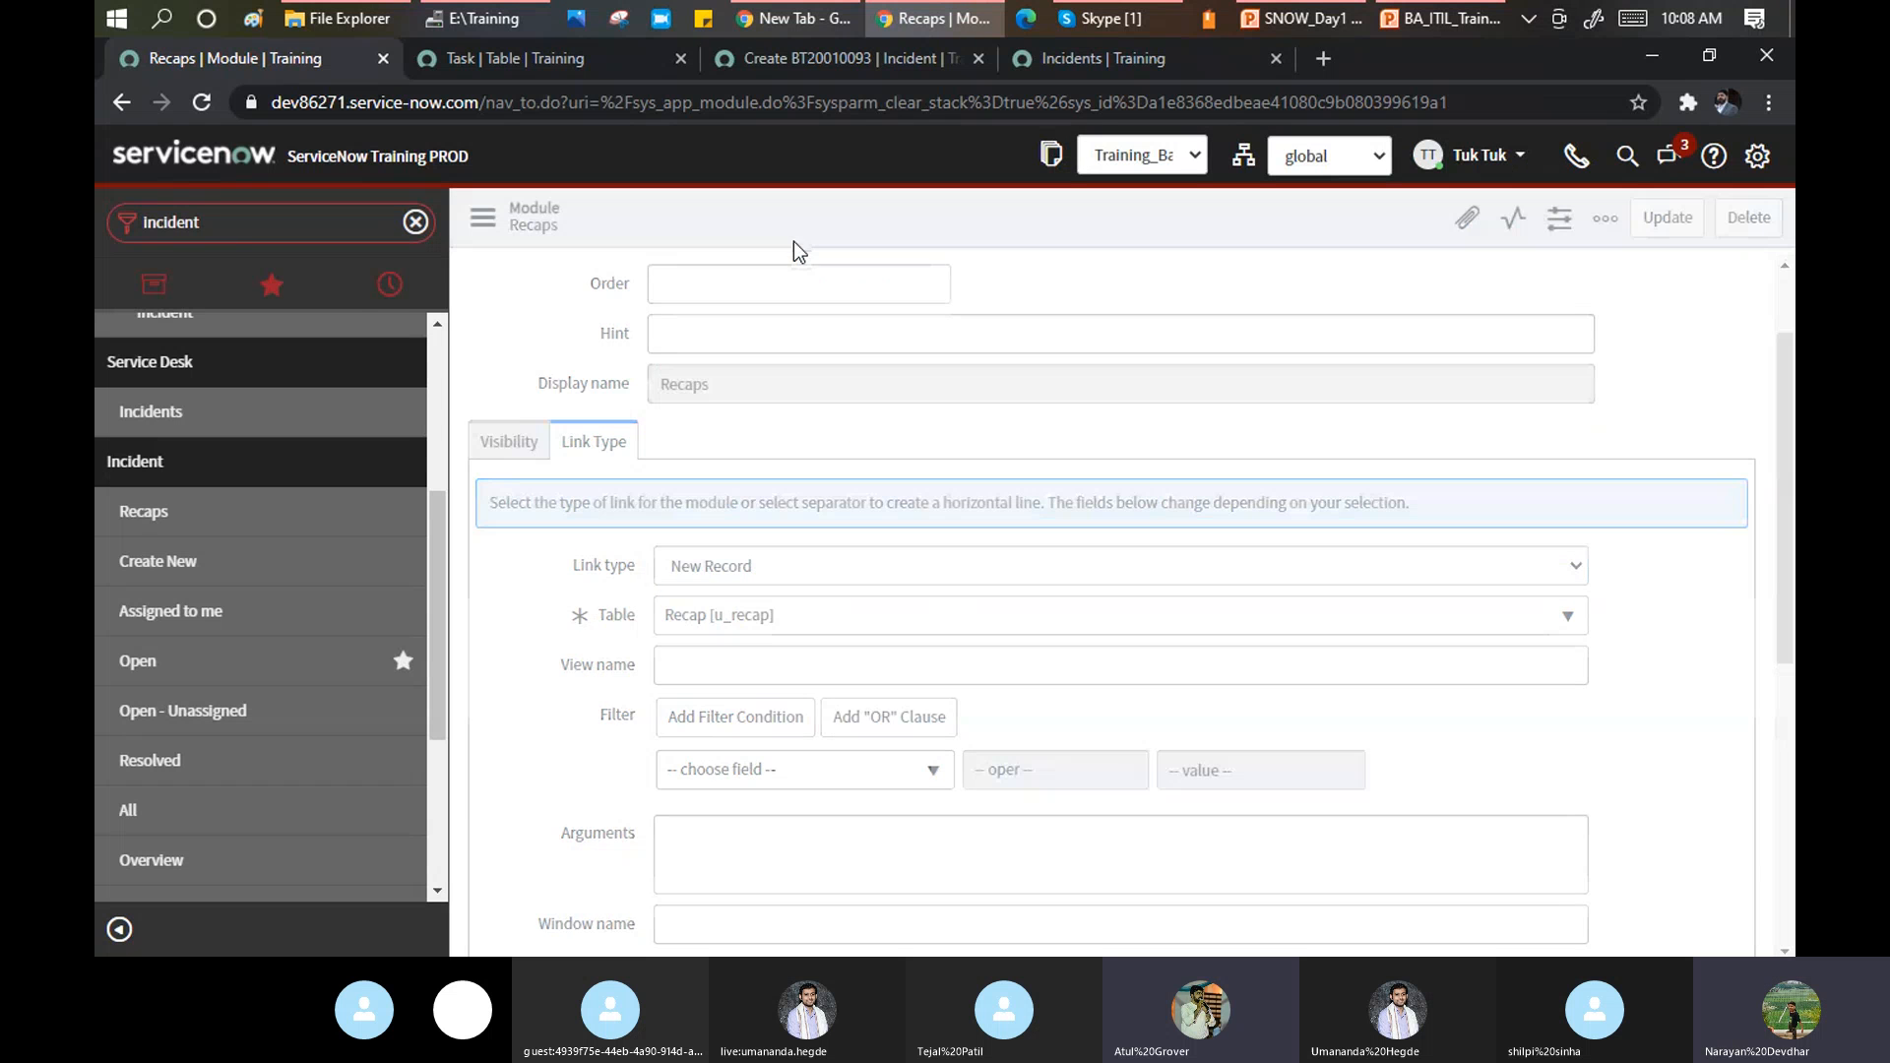
pyautogui.doubleClick(241, 231)
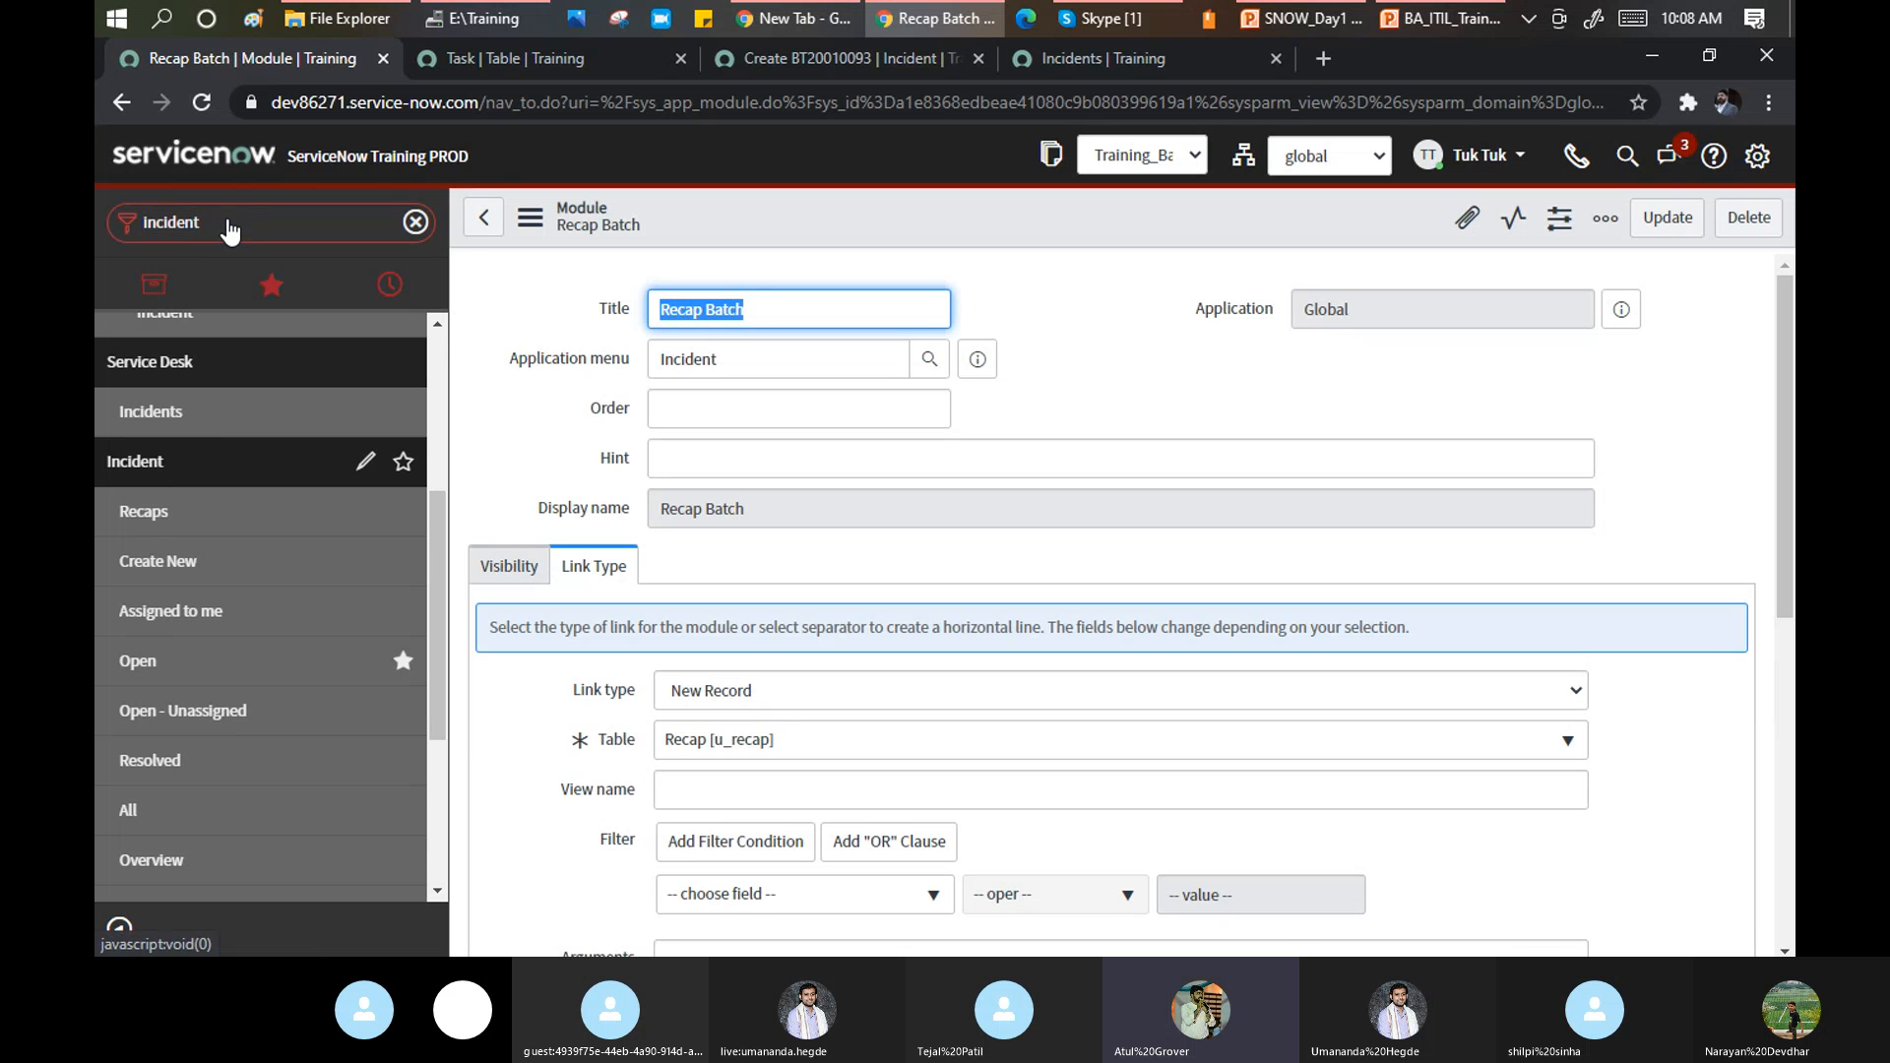
# Open Recap Batch in a background tab and look at the new Recap form it opens.
pyautogui.middleClick(153, 522)
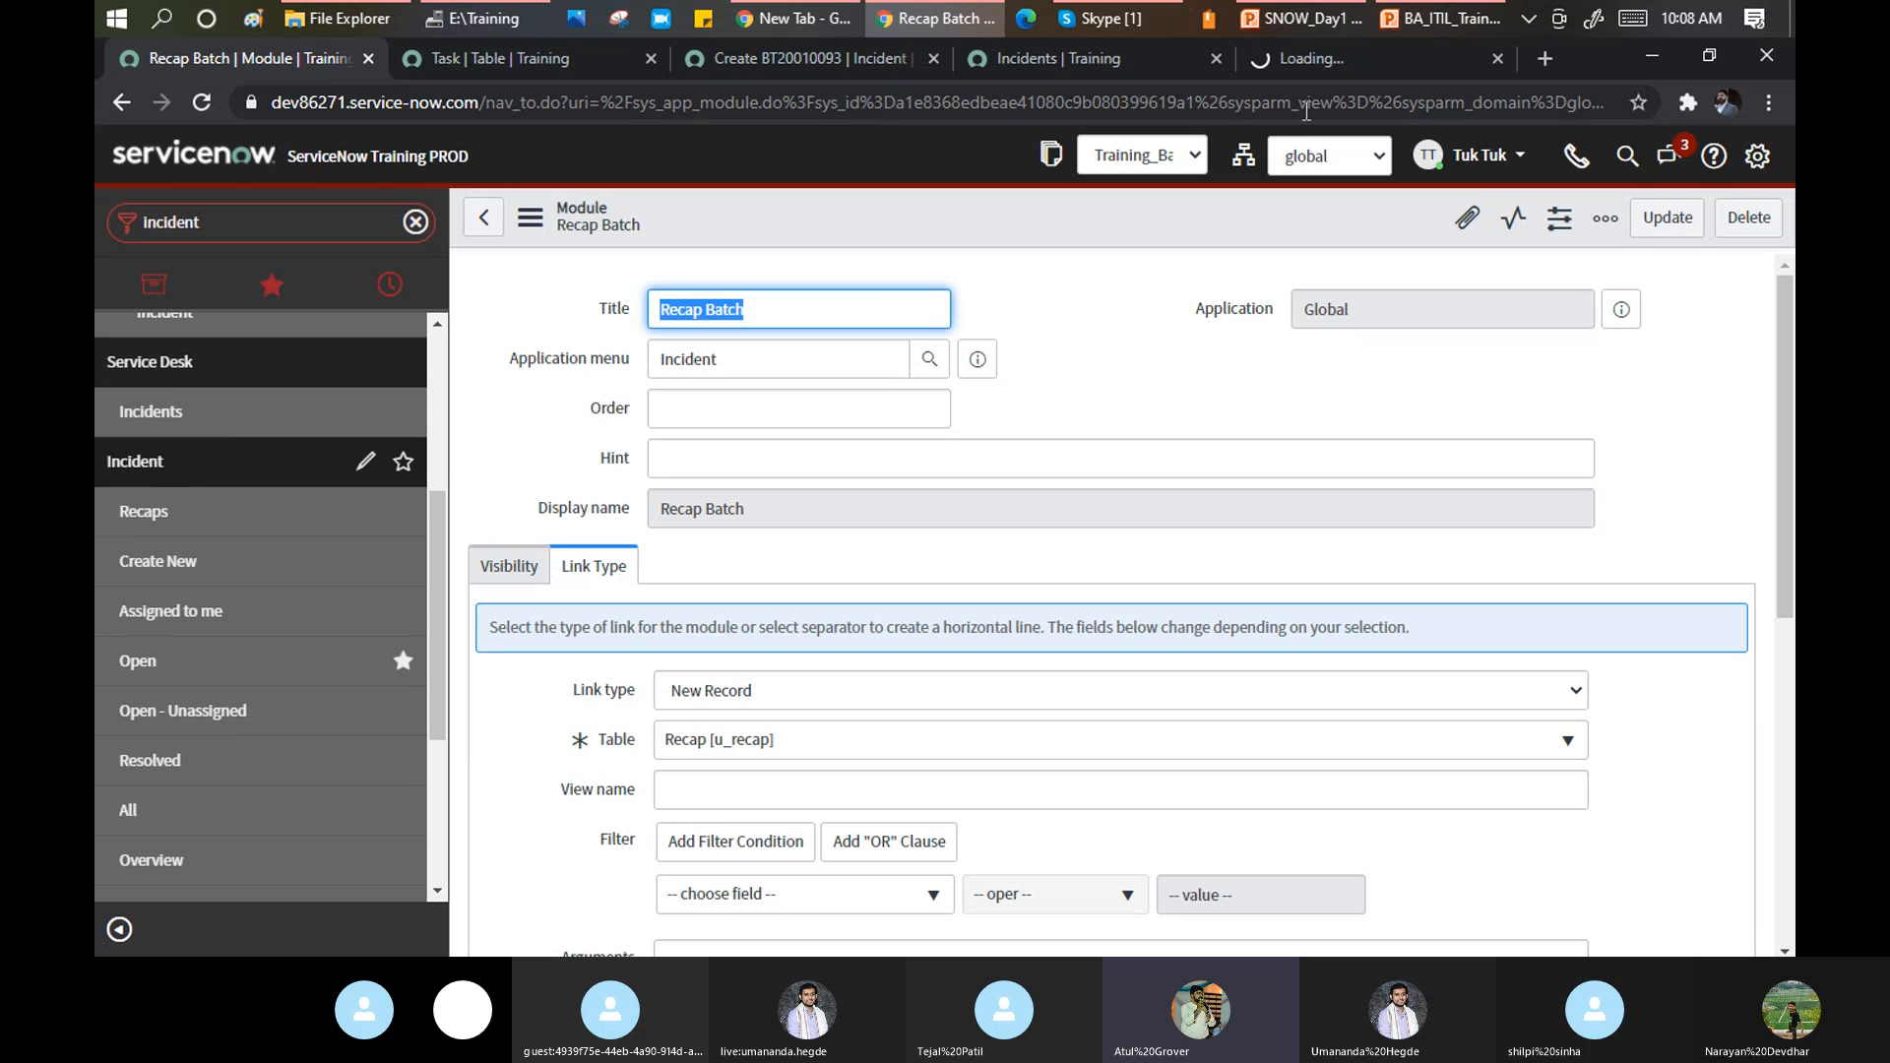
pyautogui.click(1337, 57)
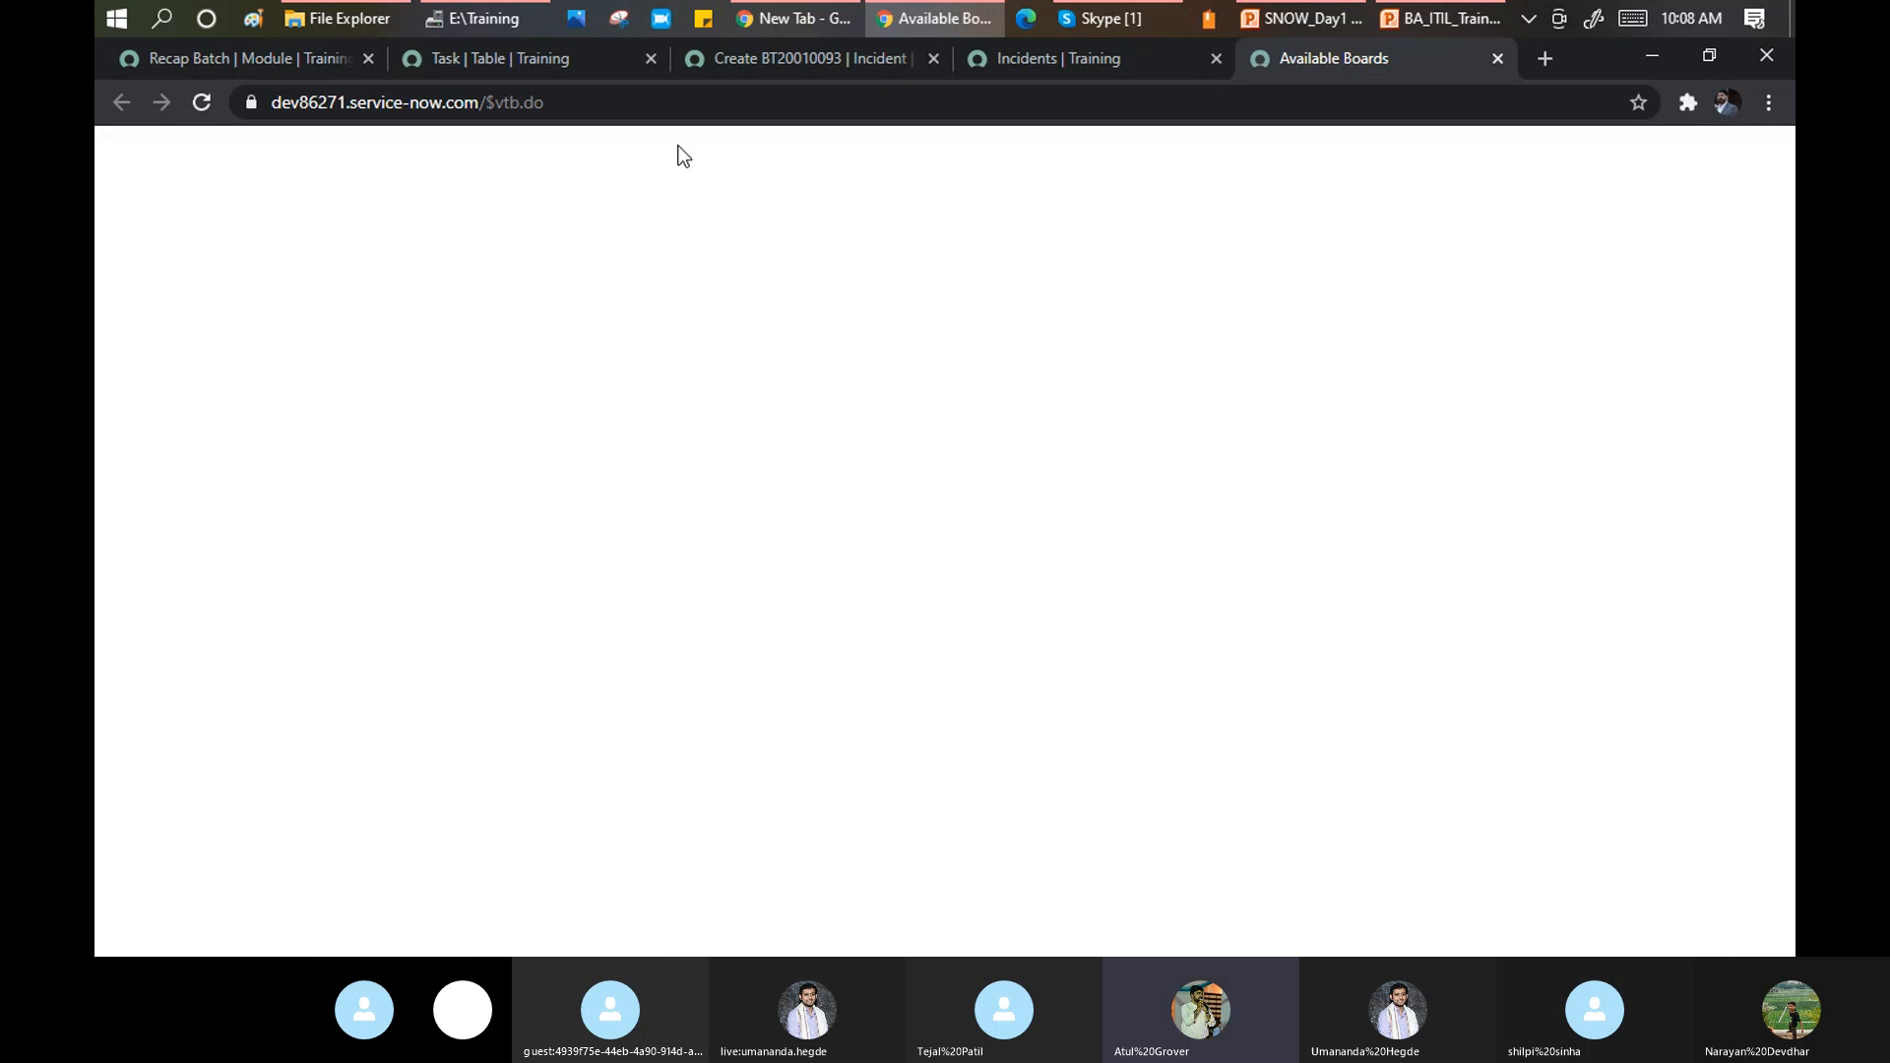
pyautogui.click(270, 57)
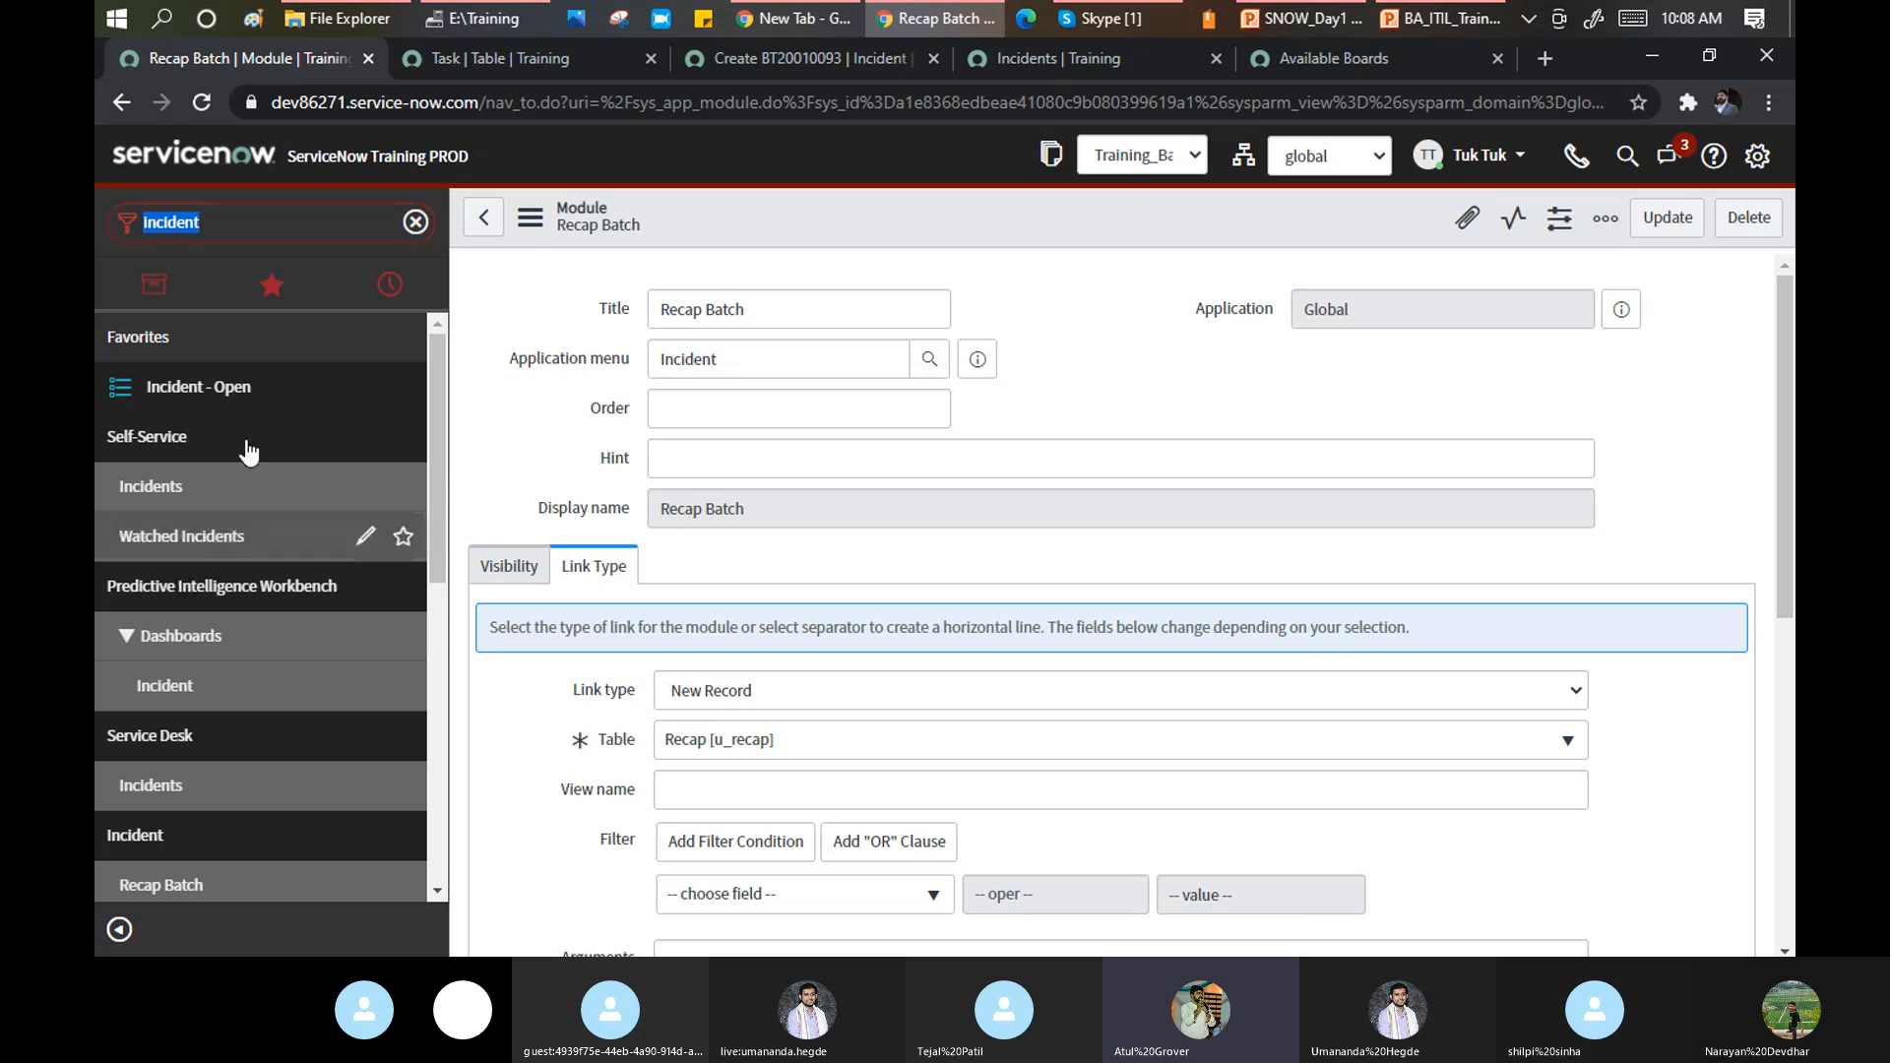
# Launch Recap Batch from the navigator again and confirm the new record is numbered RECAP0001001.
pyautogui.click(266, 220)
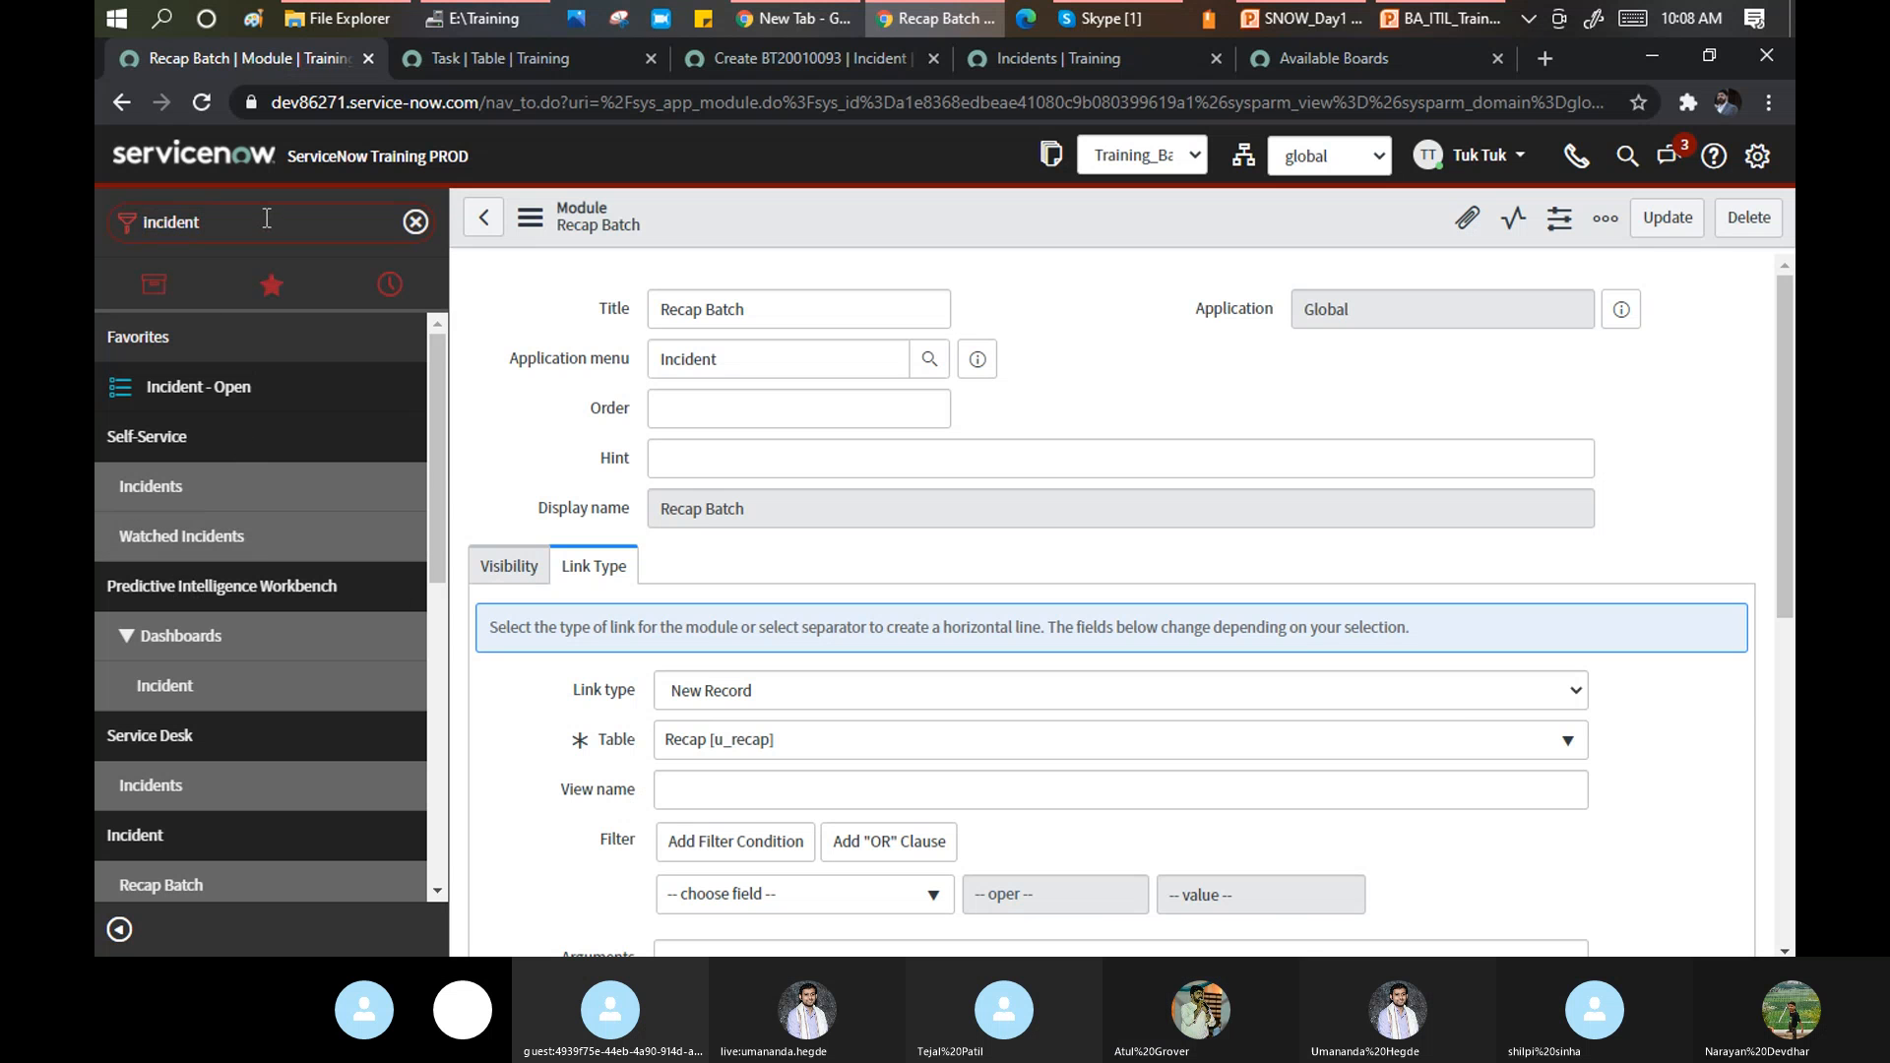
pyautogui.moveTo(435, 362); pyautogui.dragTo(422, 470)
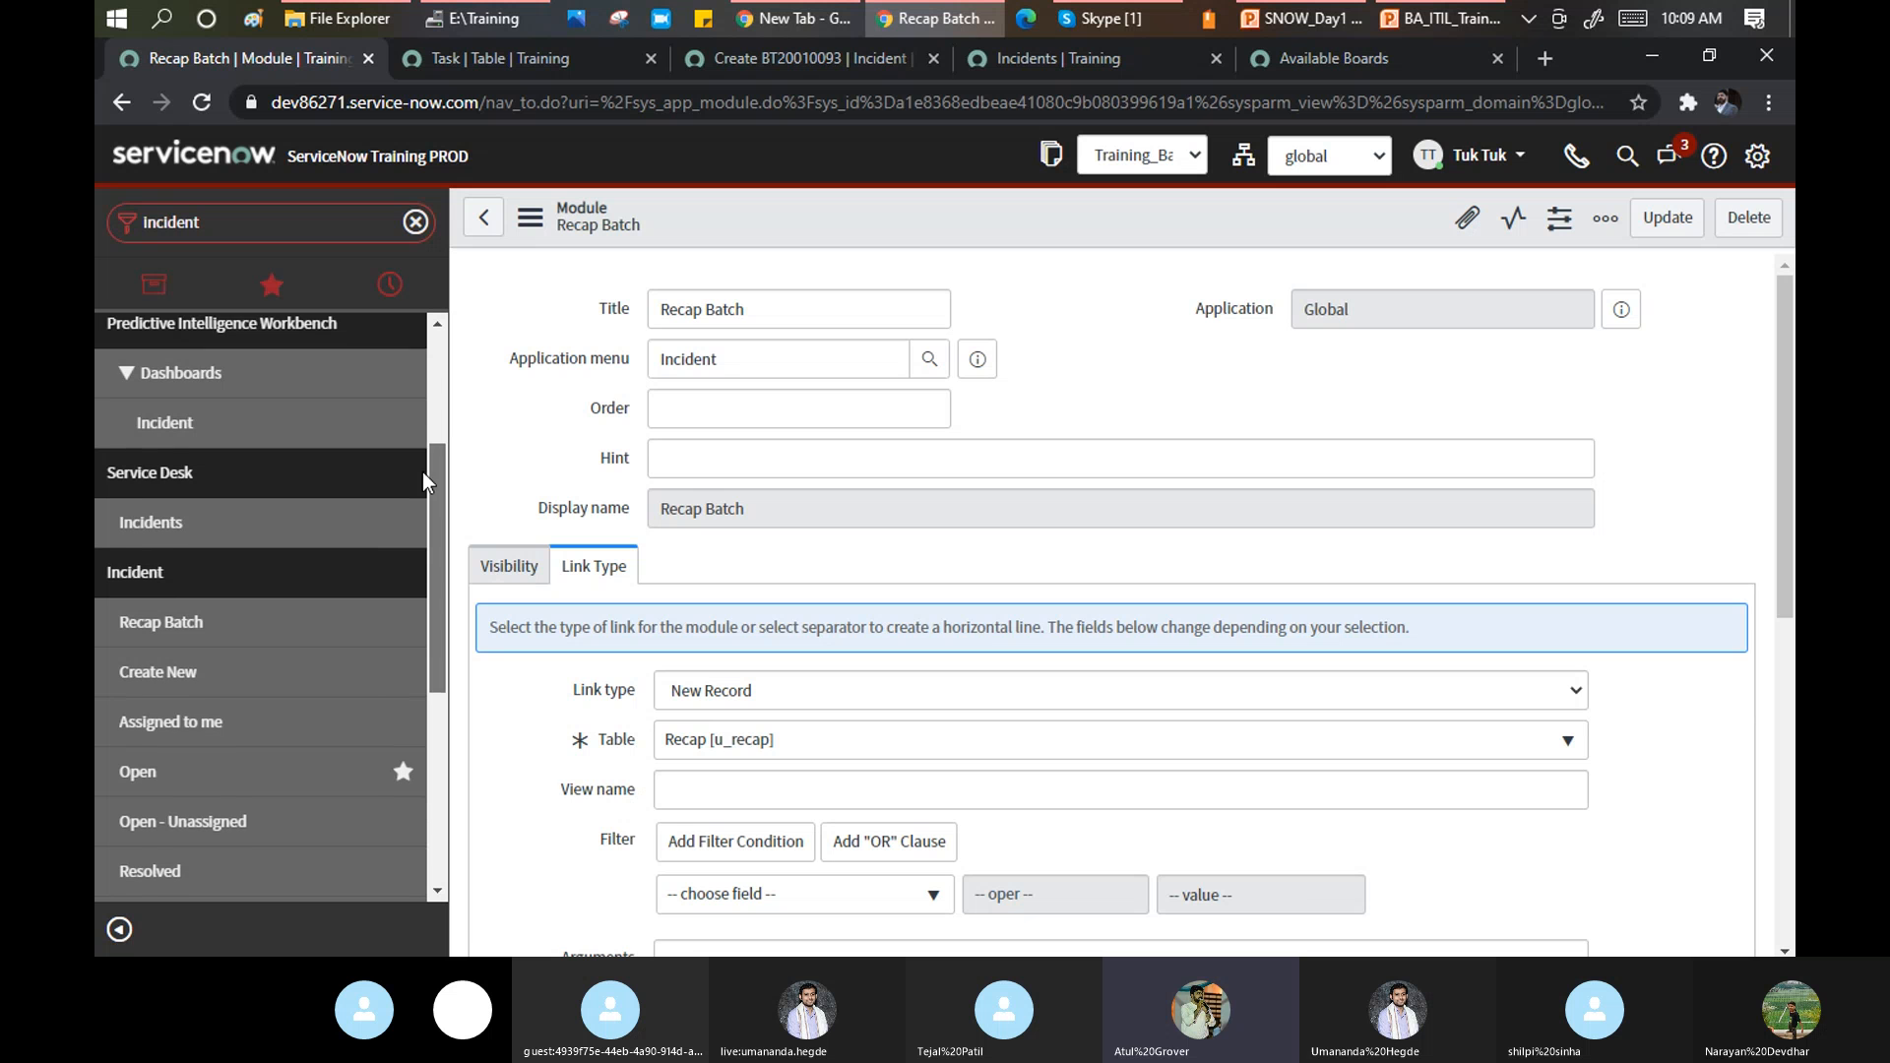
pyautogui.scroll(-1, 413, 483)
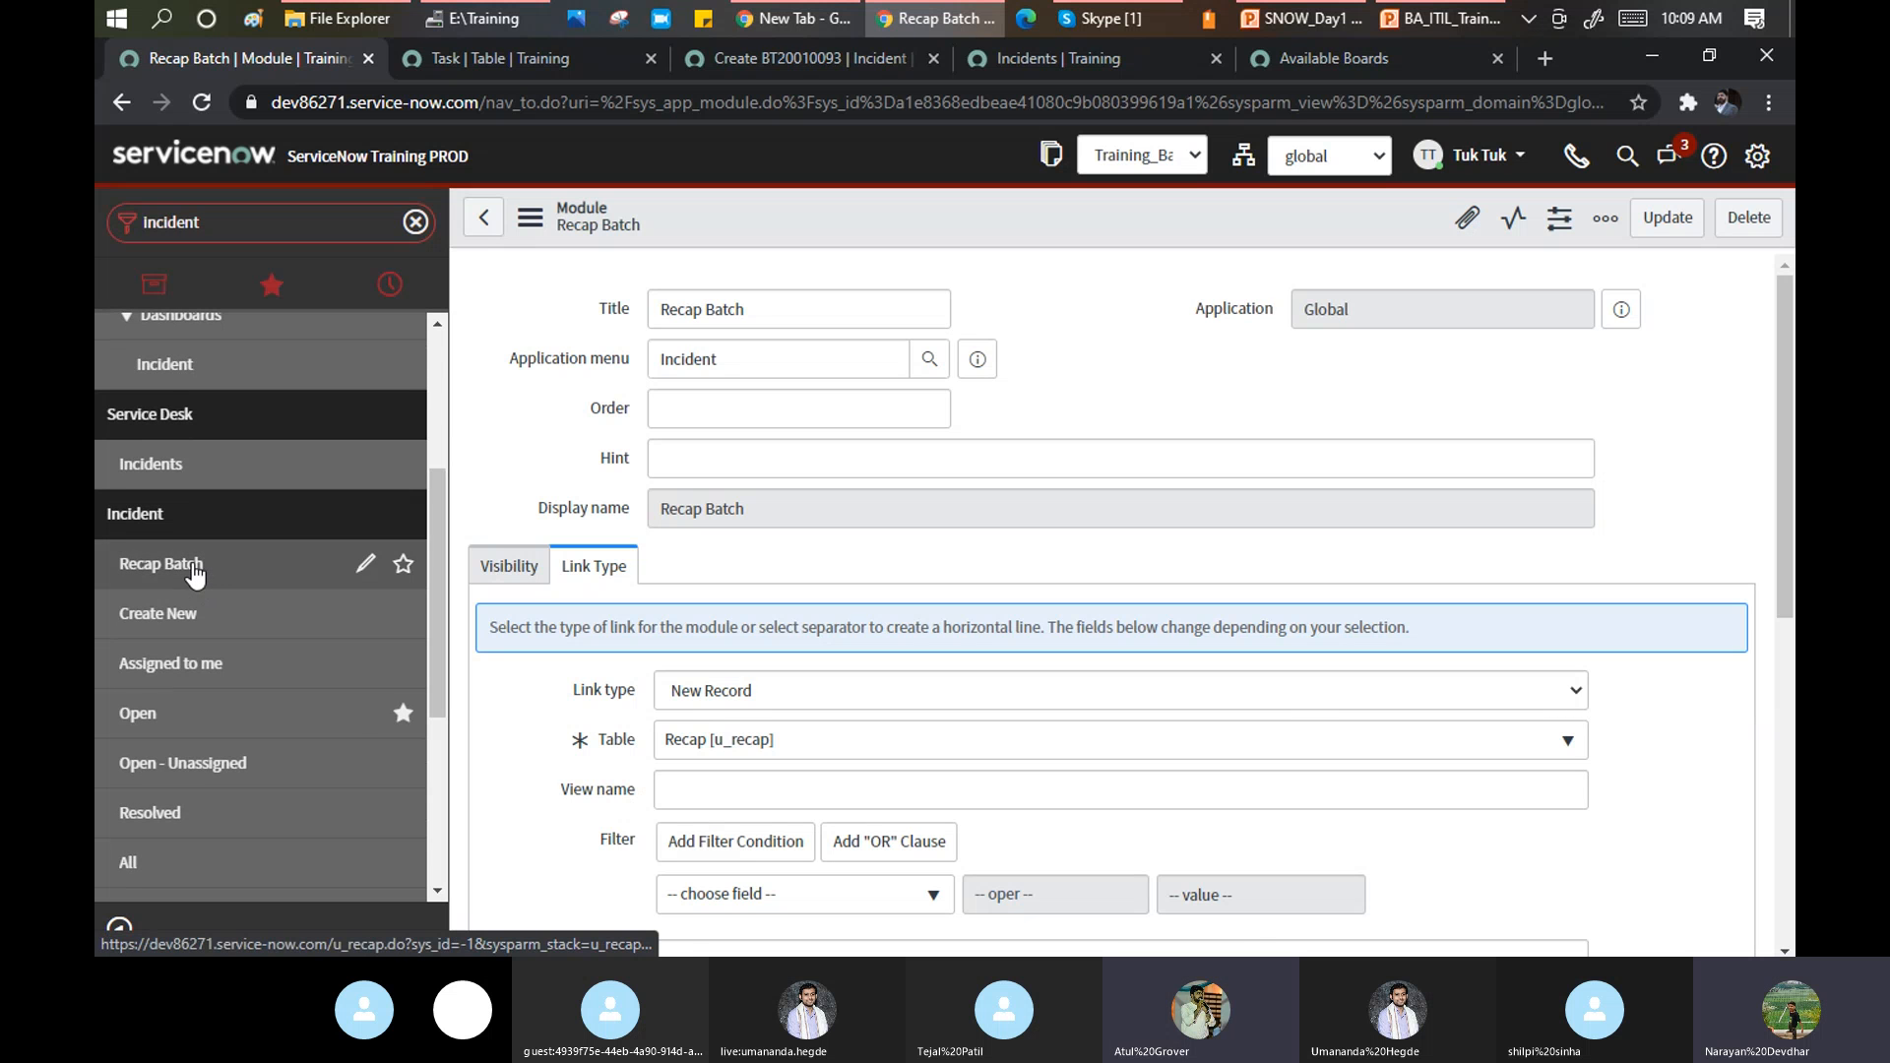
pyautogui.keyDown('ctrl'); pyautogui.click(194, 567); pyautogui.keyUp('ctrl')
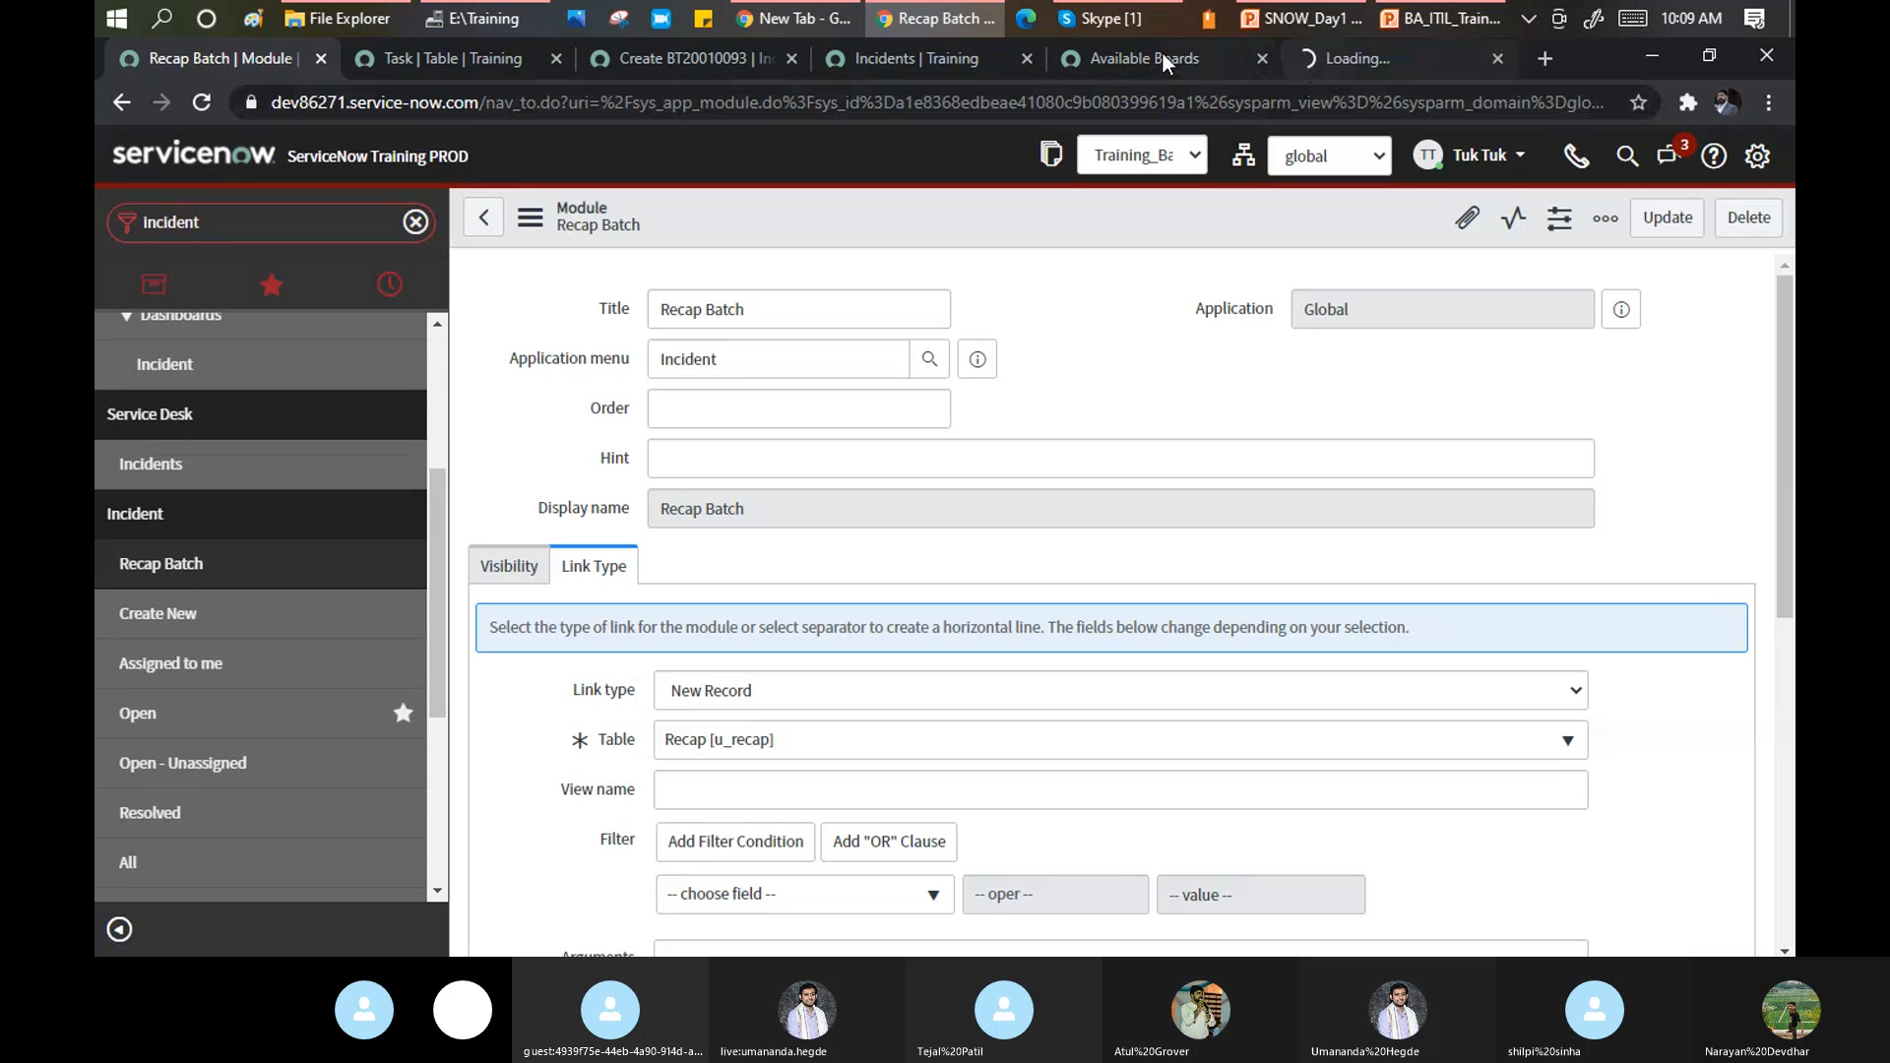
pyautogui.click(1161, 57)
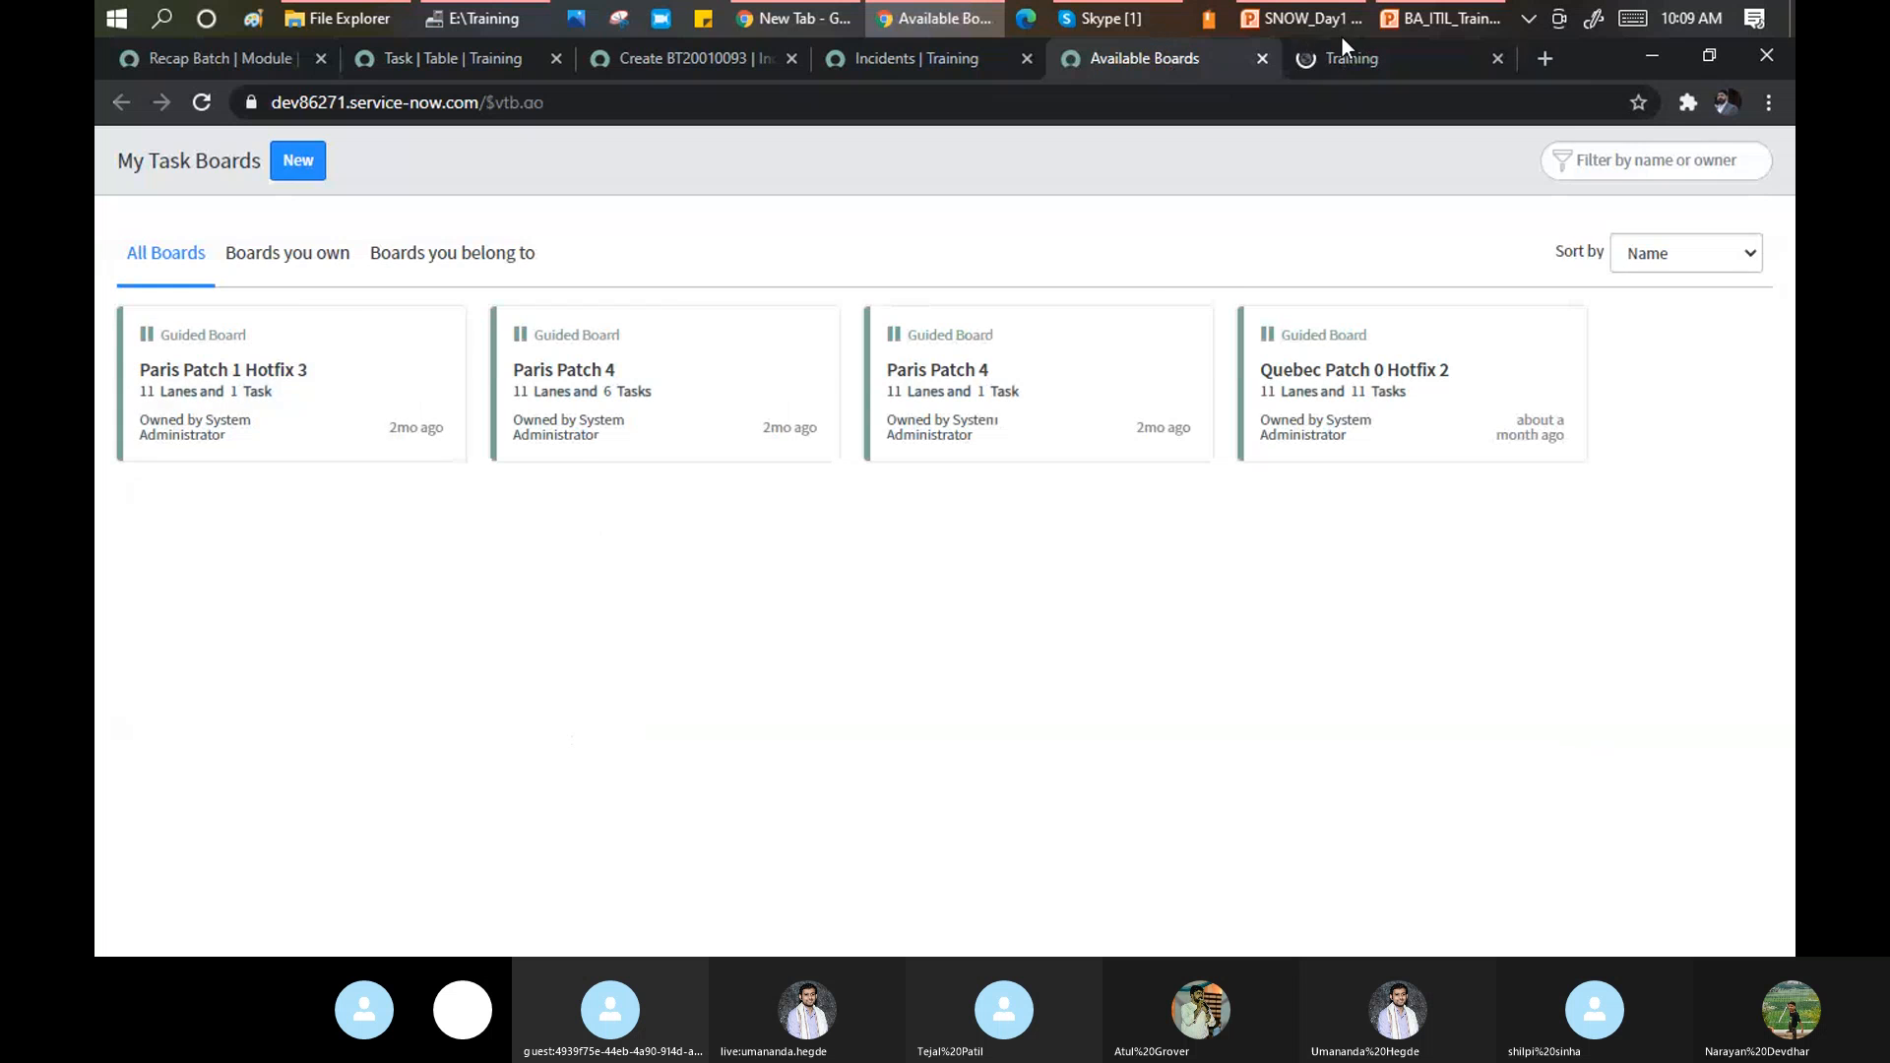
pyautogui.click(1360, 55)
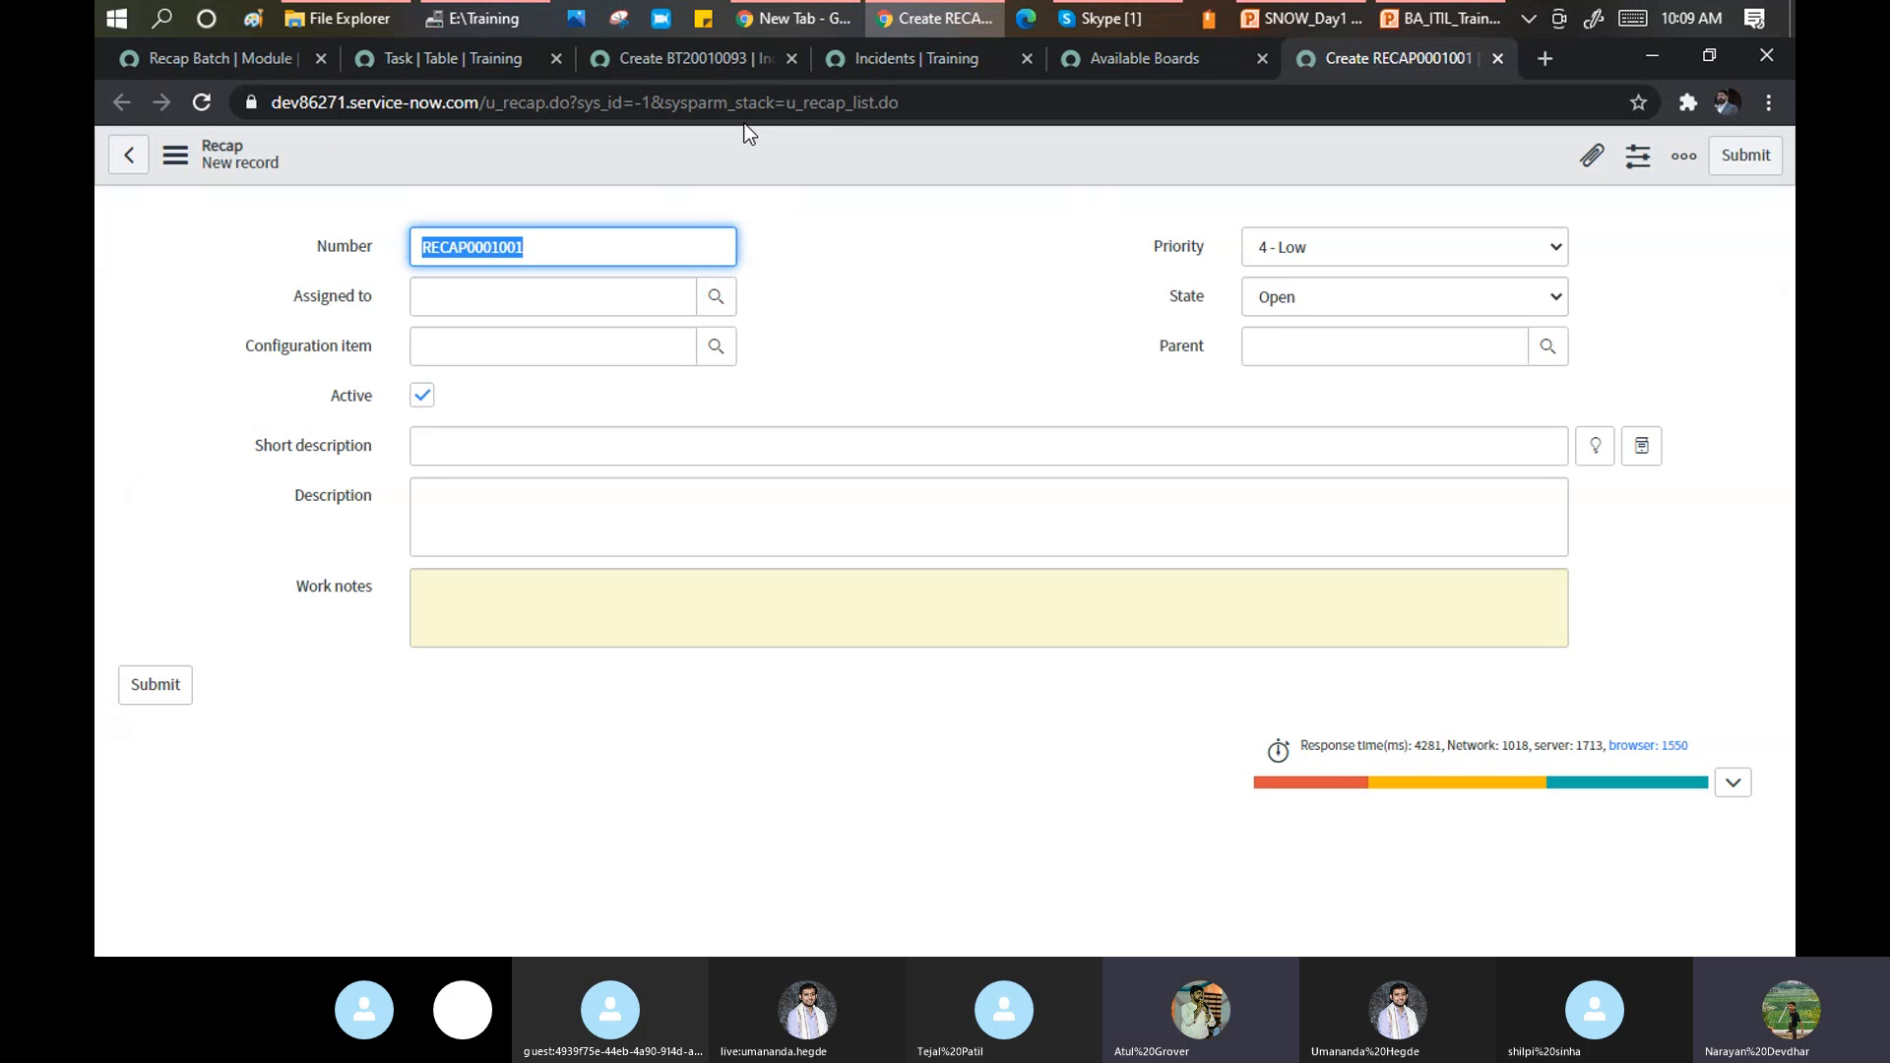
pyautogui.click(213, 59)
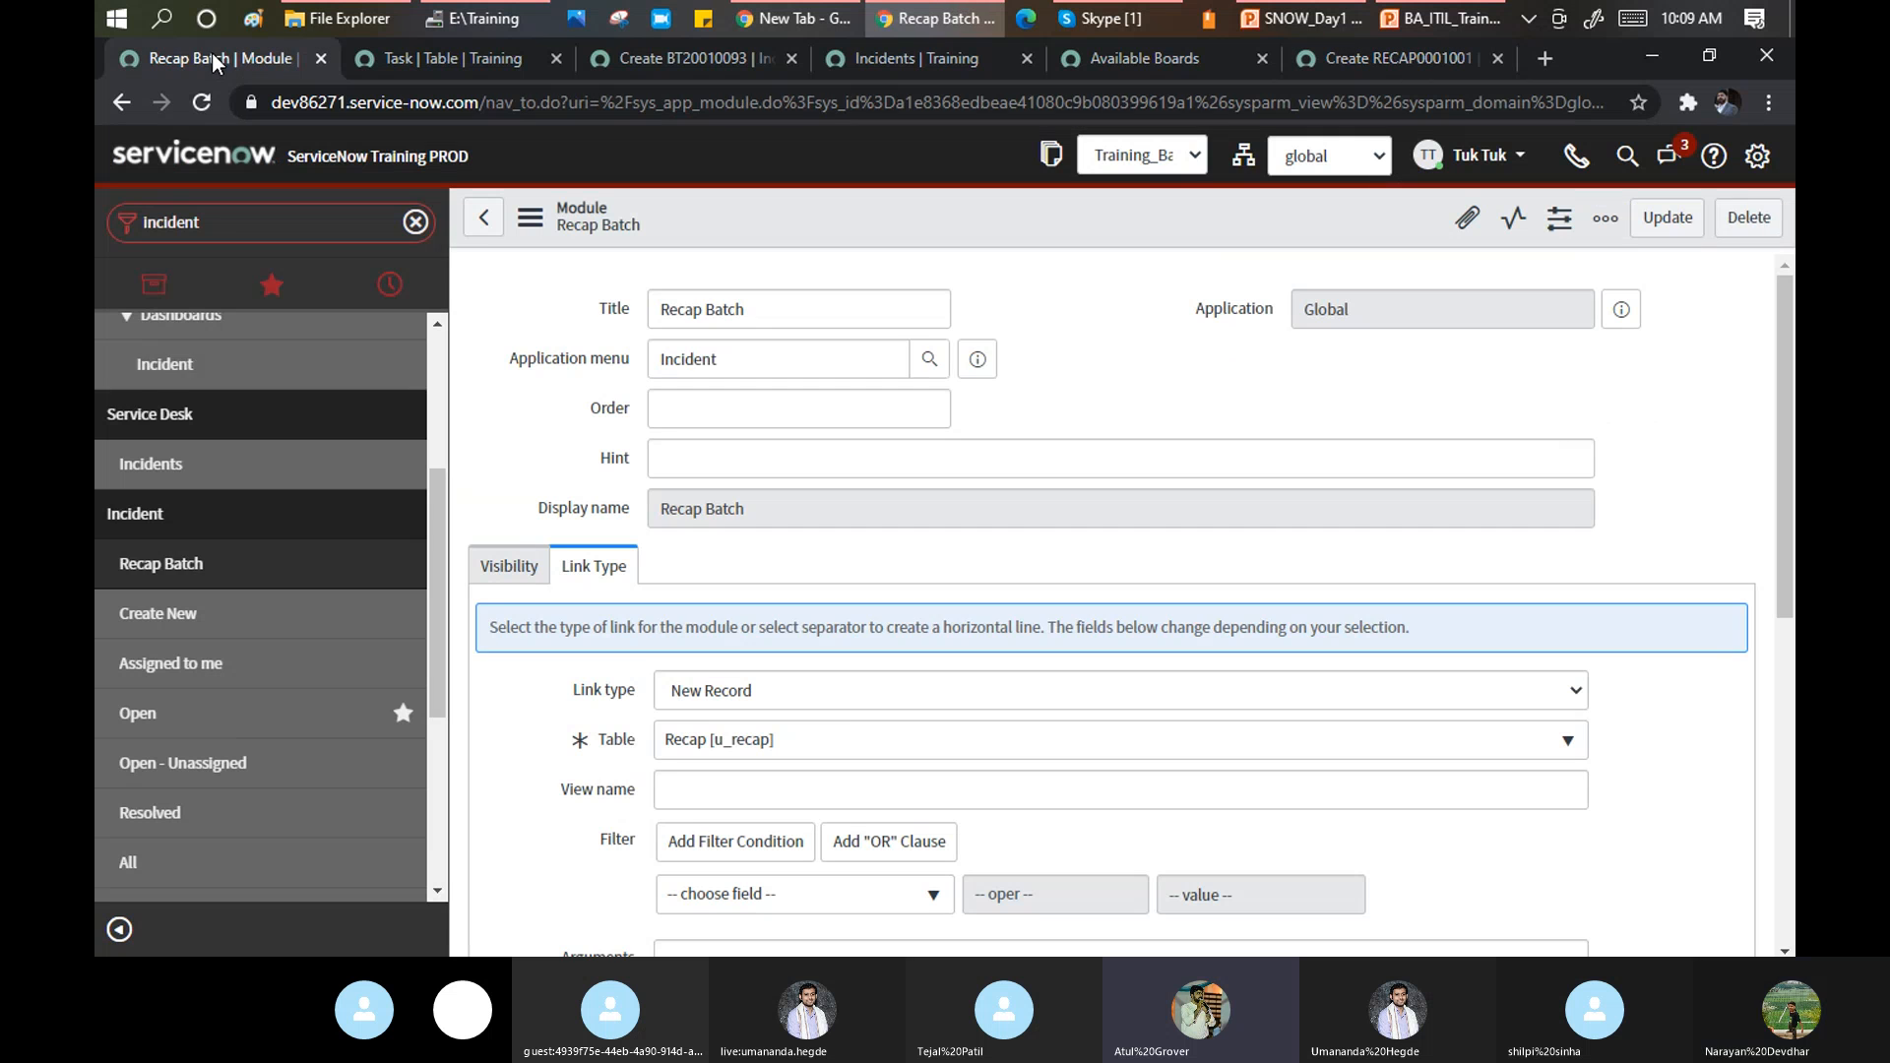
pyautogui.click(830, 691)
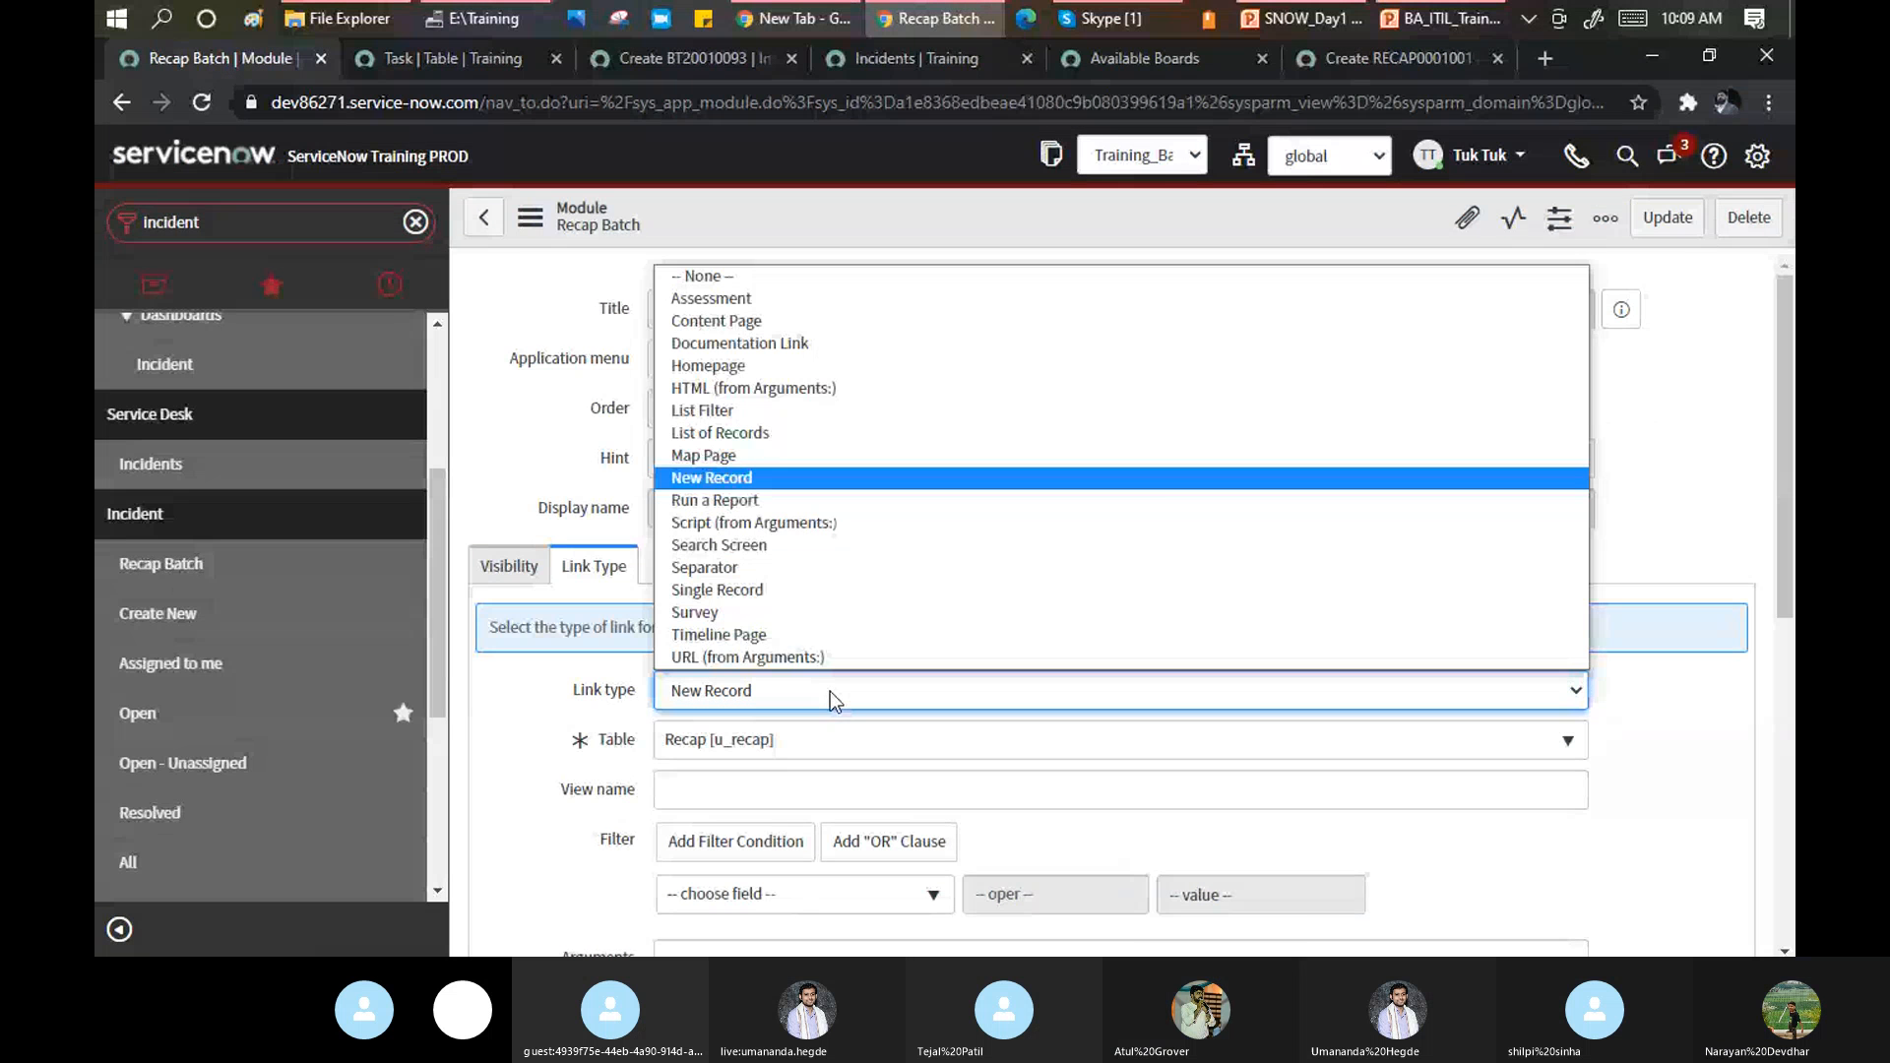
# Change the module's link type to HTML (from Arguments:), then to Map Page.
pyautogui.click(895, 387)
pyautogui.click(689, 761)
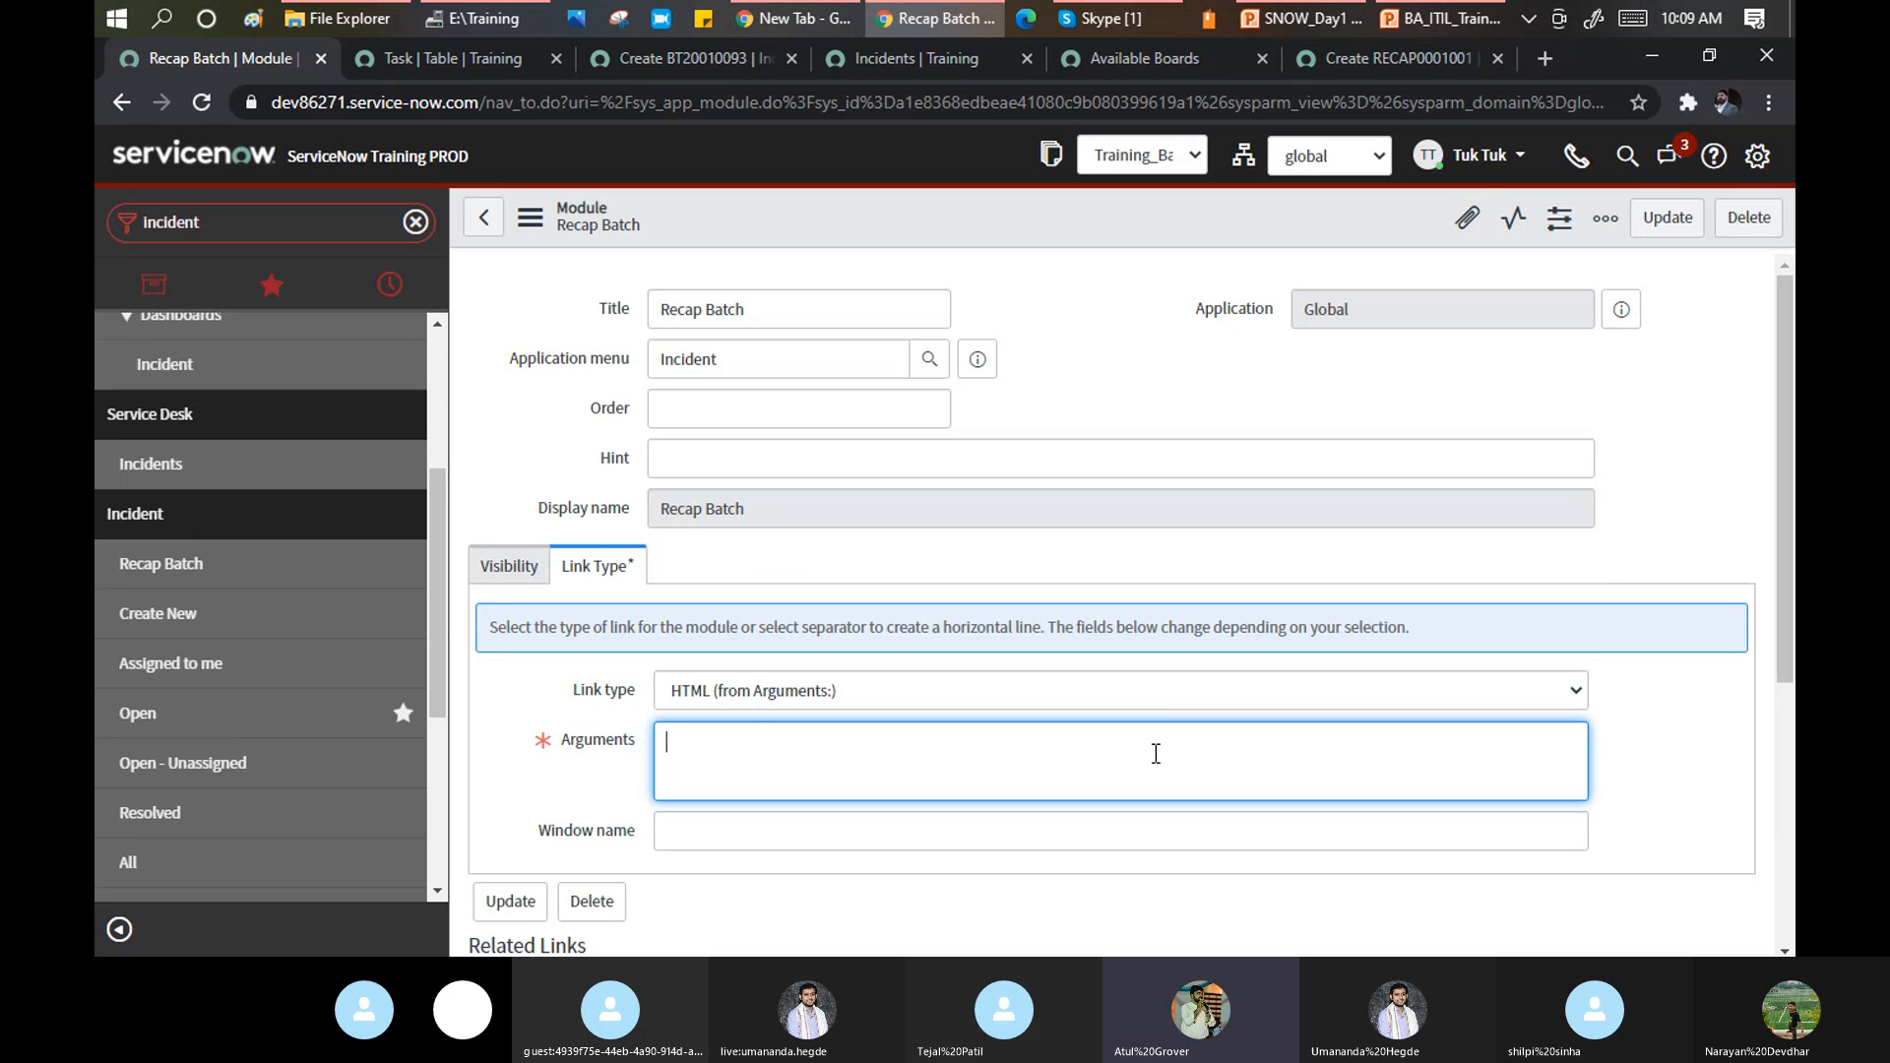
pyautogui.click(1173, 698)
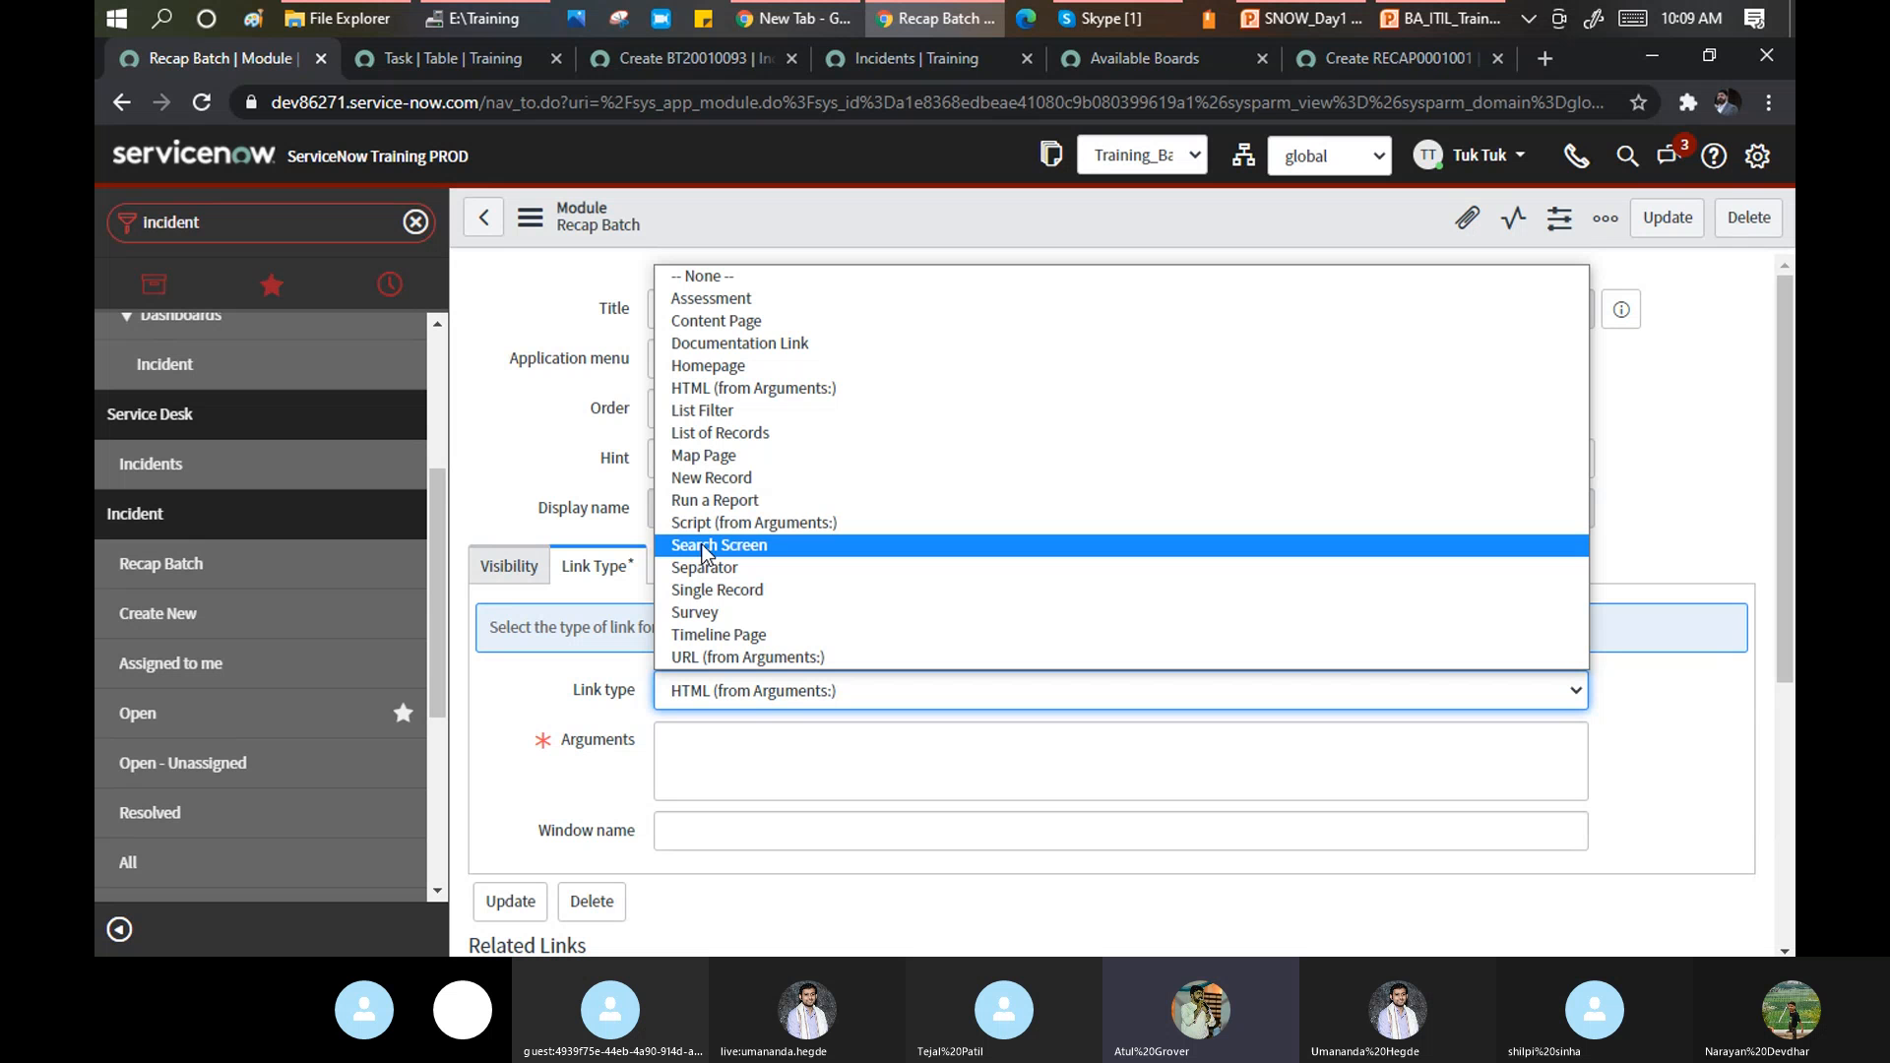
pyautogui.click(712, 457)
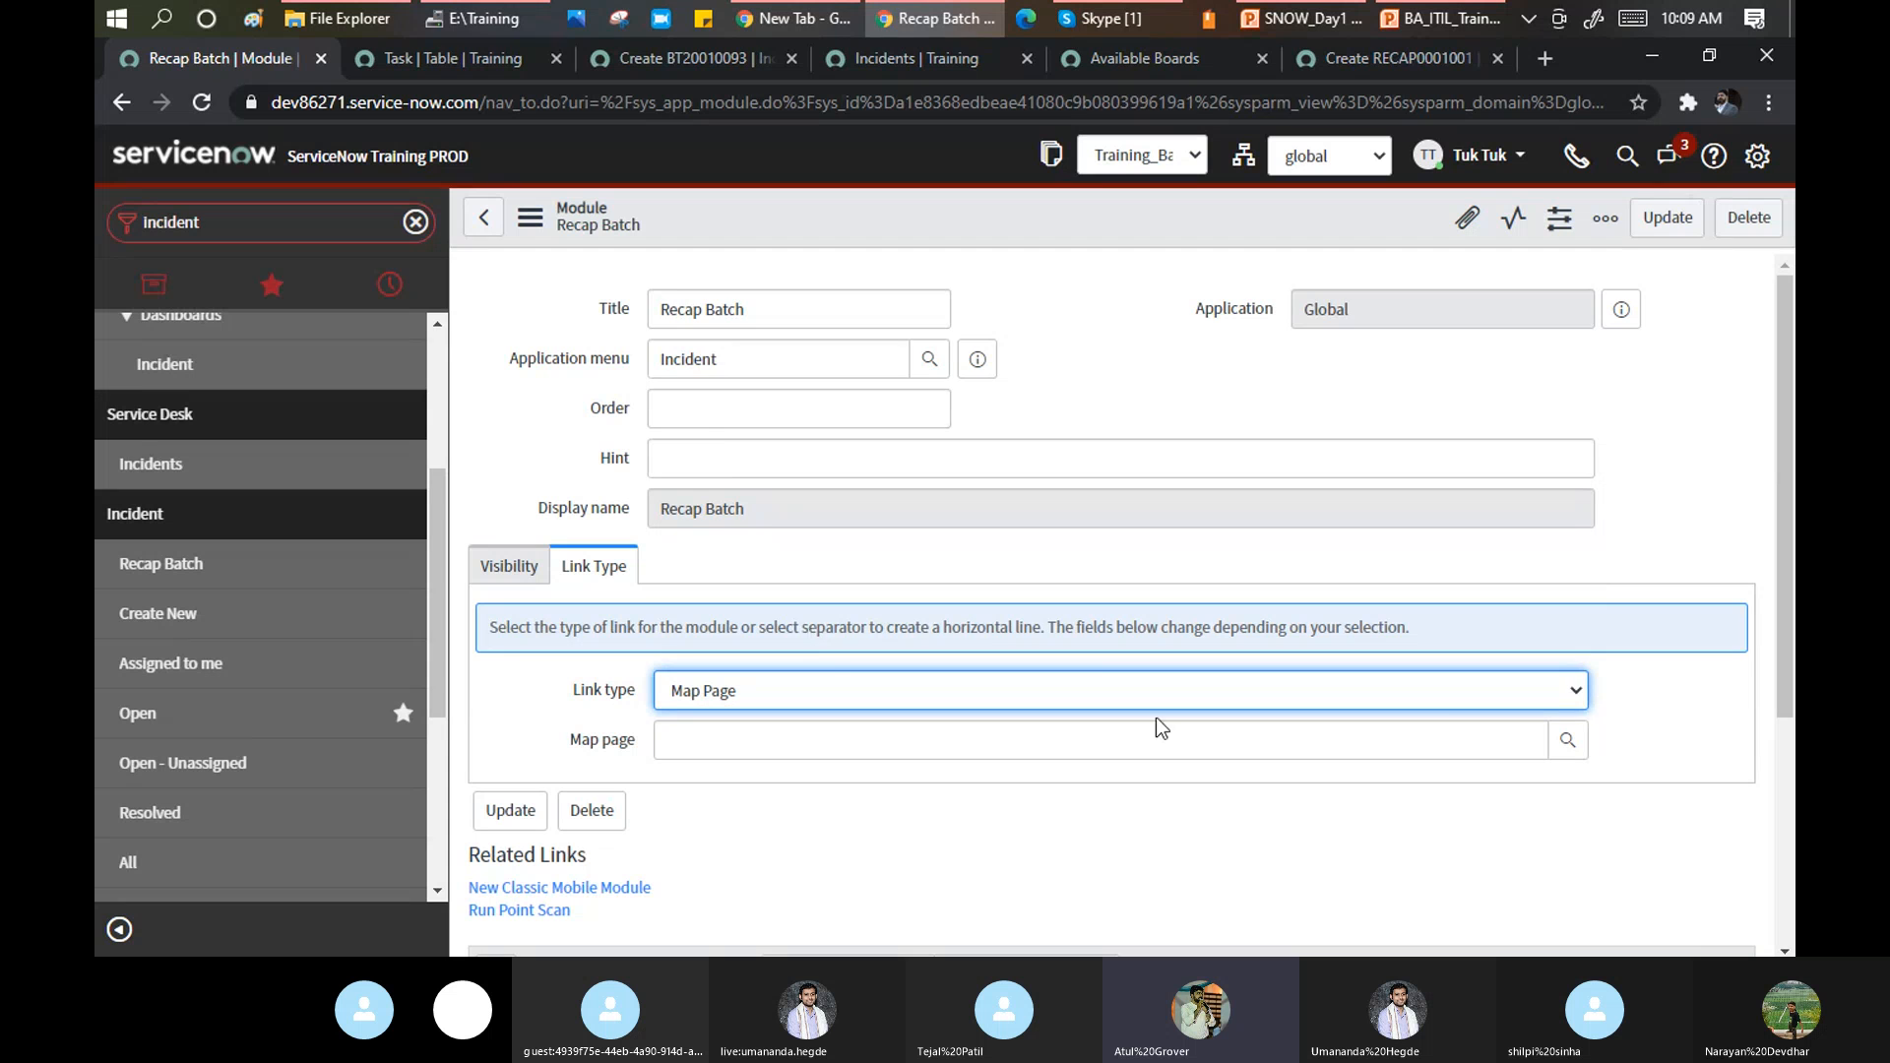
# Check the Visibility settings showing role u_recap_user, then bring the Skype training call forward.
pyautogui.click(1564, 692)
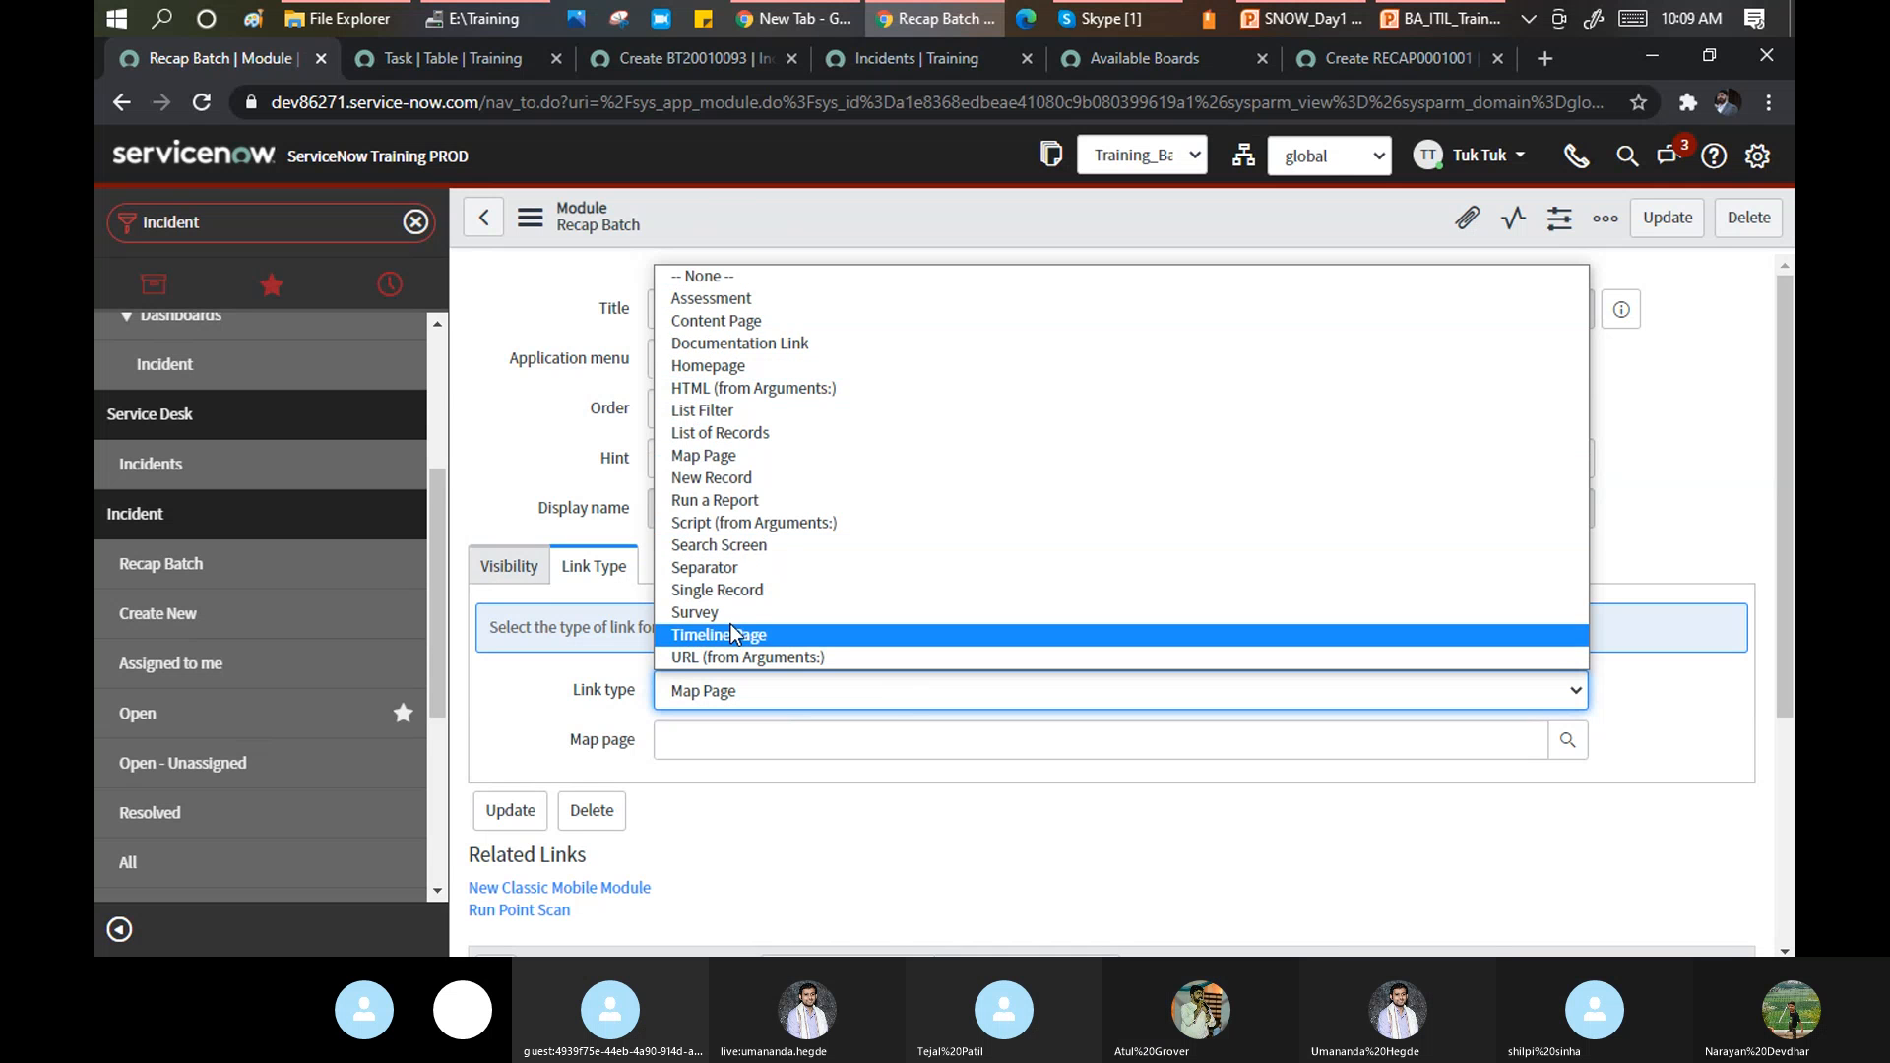
pyautogui.click(518, 282)
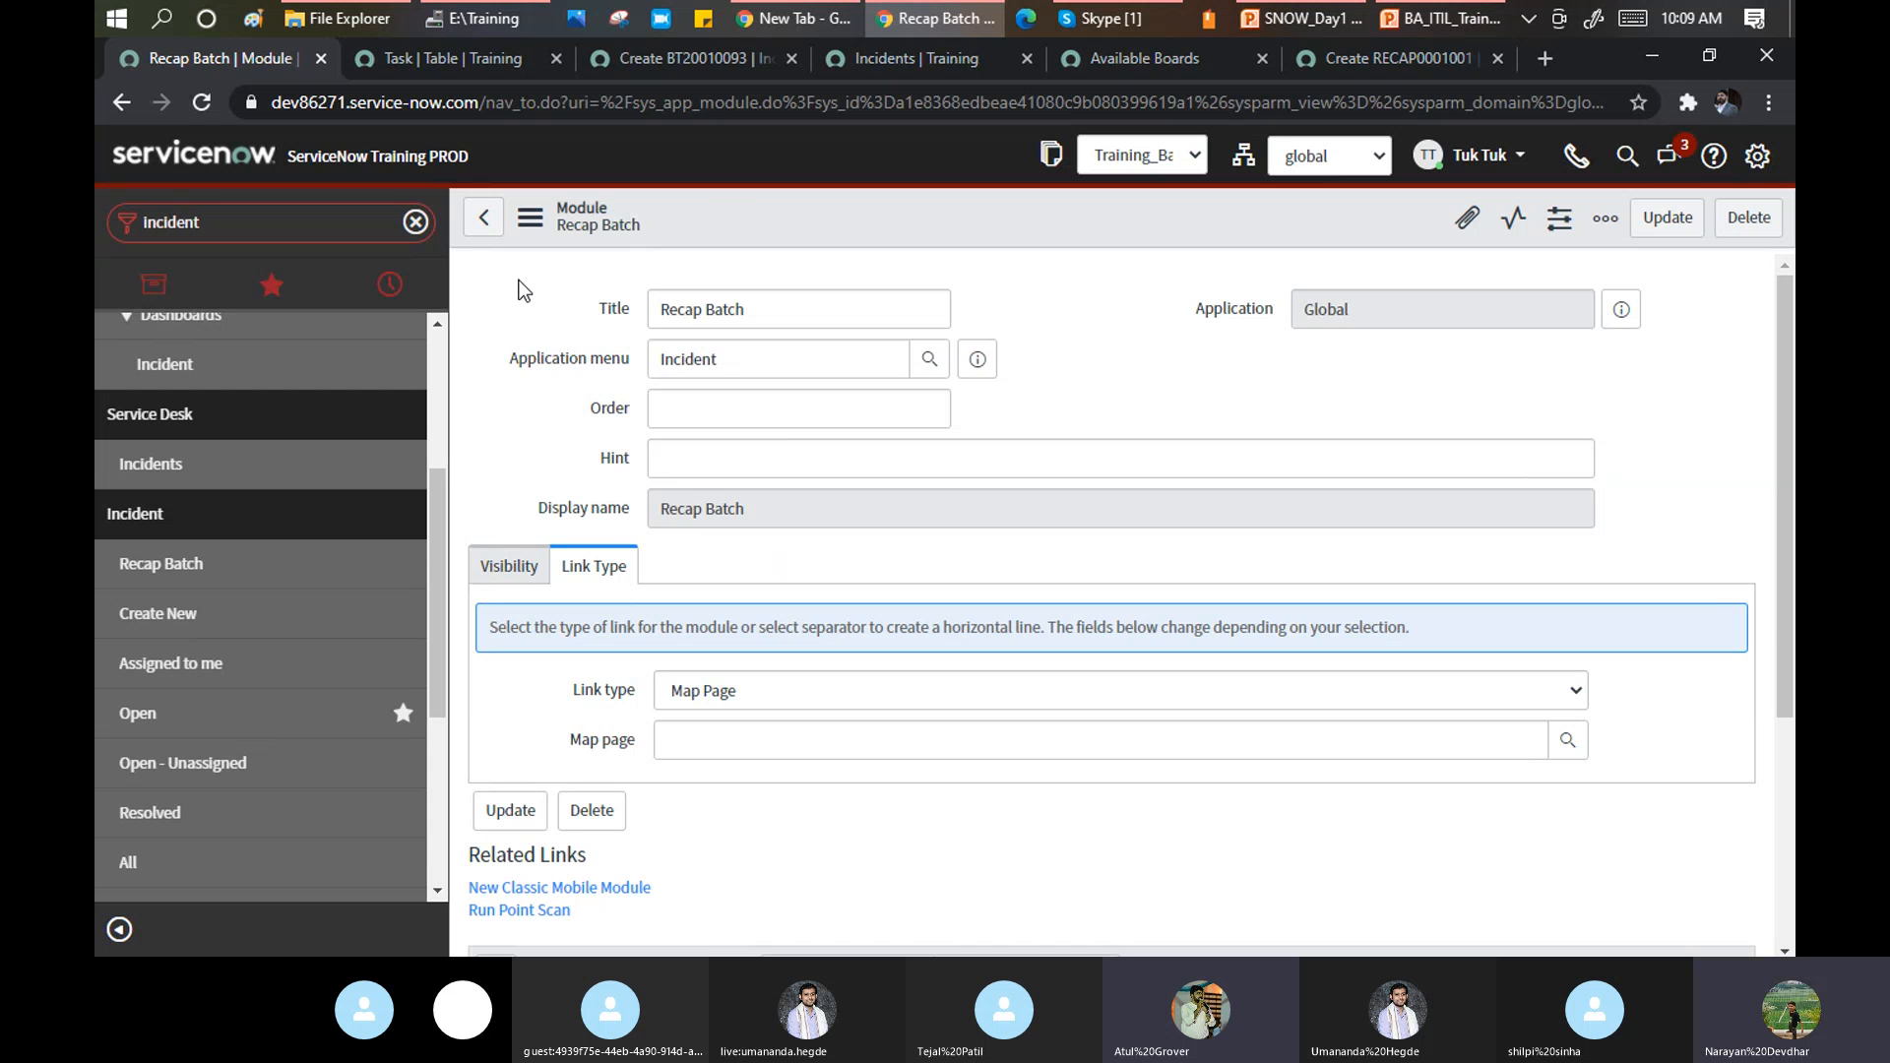
pyautogui.click(508, 572)
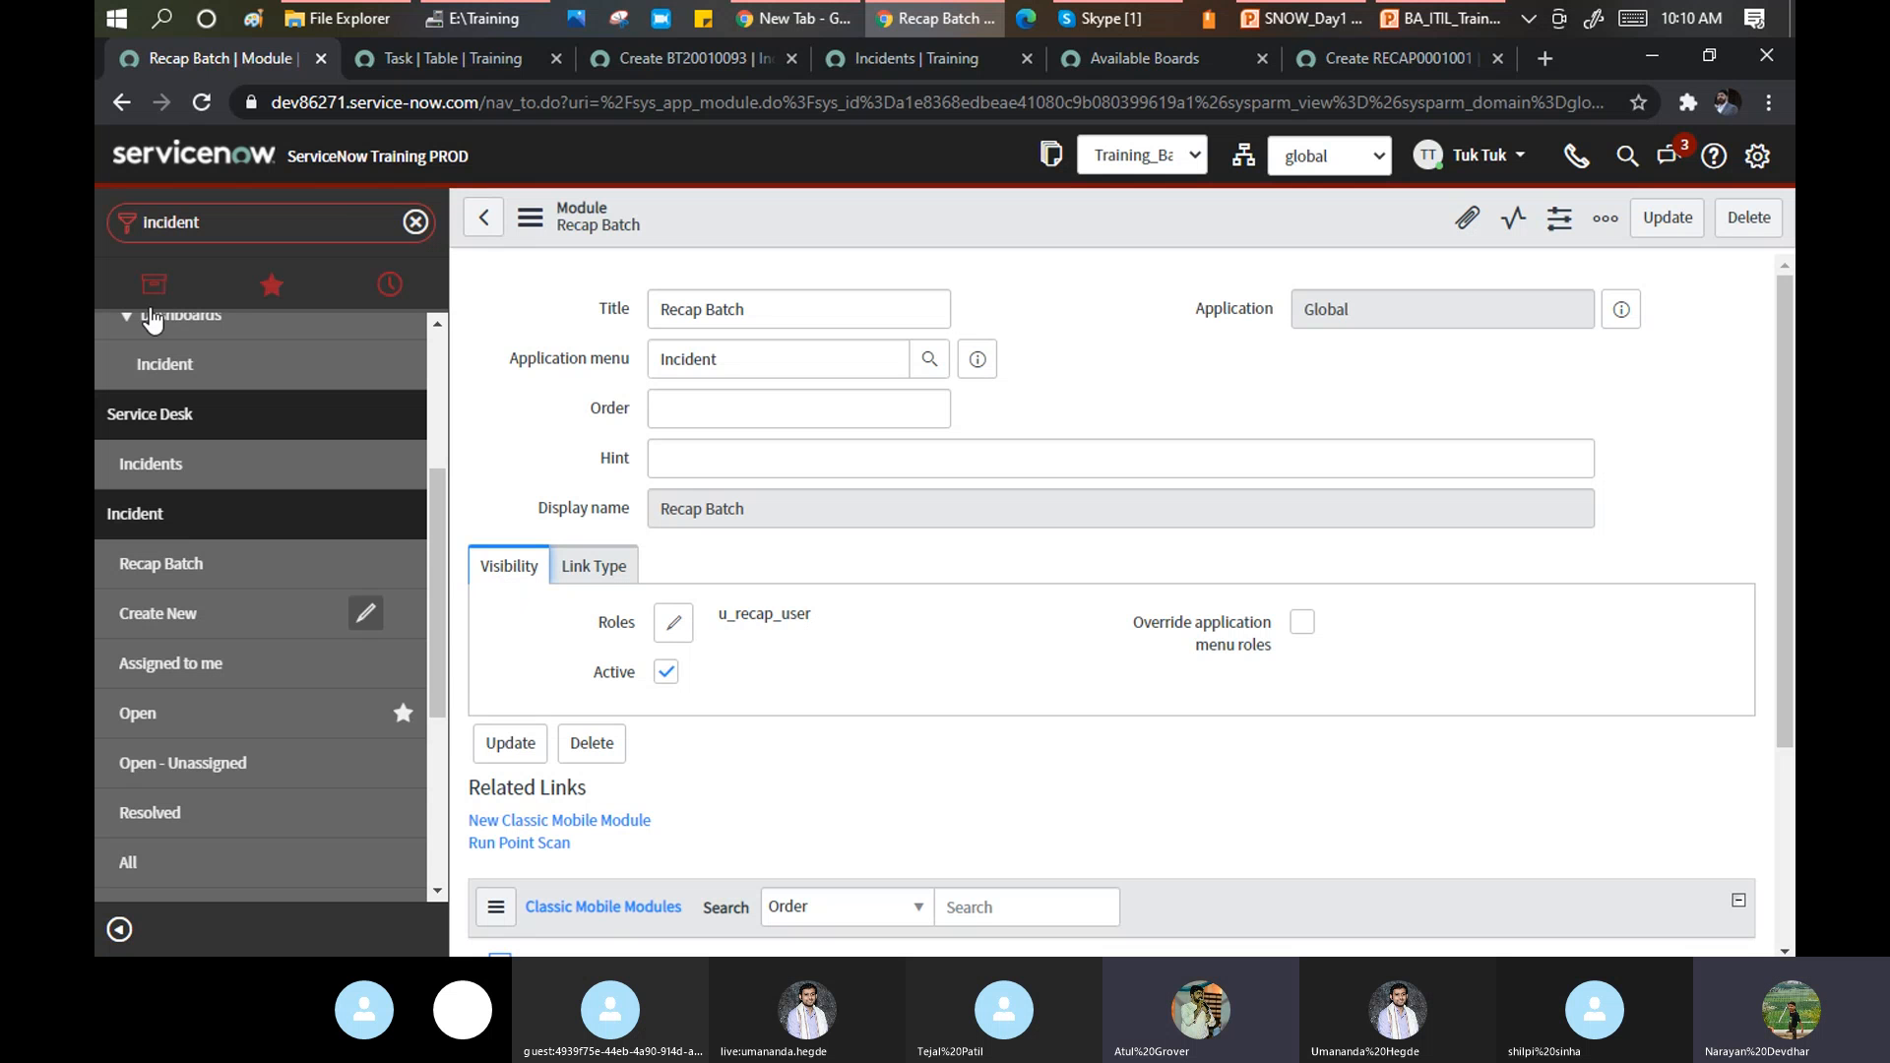
pyautogui.click(1119, 20)
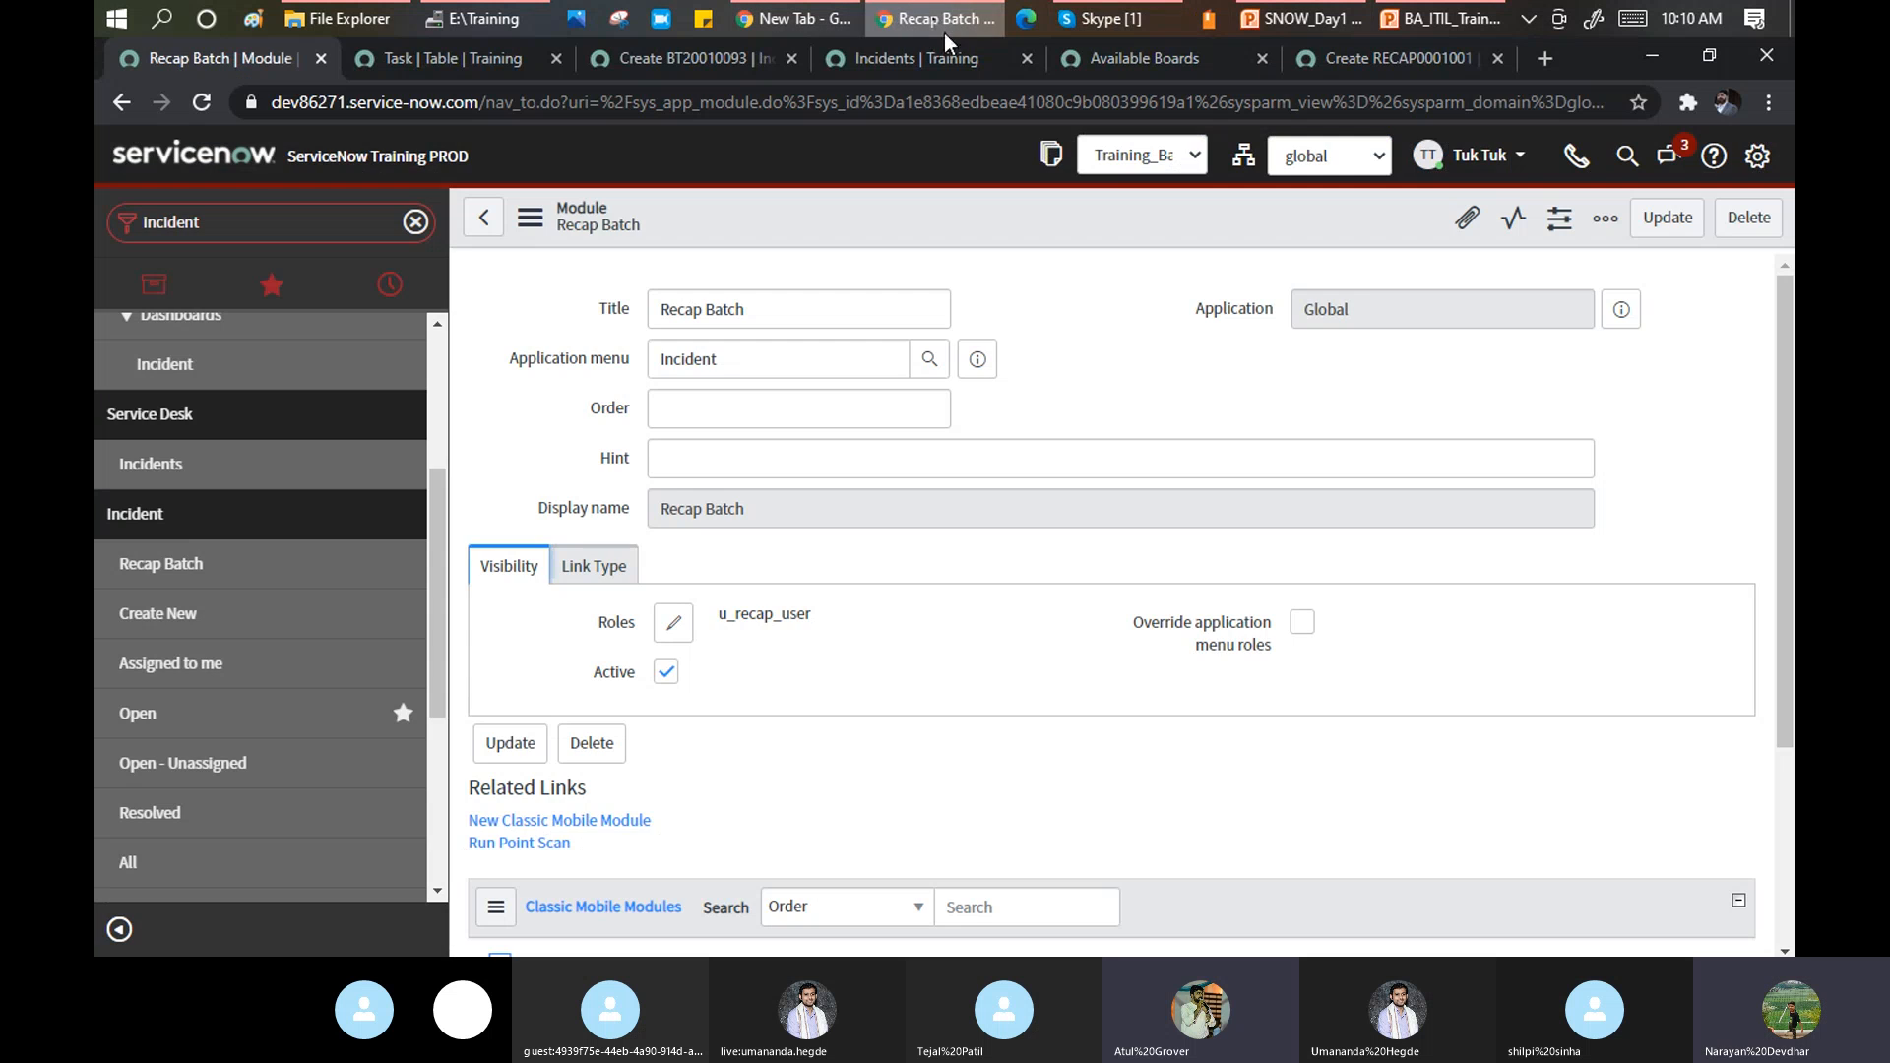
# Go to User Administration > Users, leaving the unsaved module, and start a new user.
pyautogui.click(933, 18)
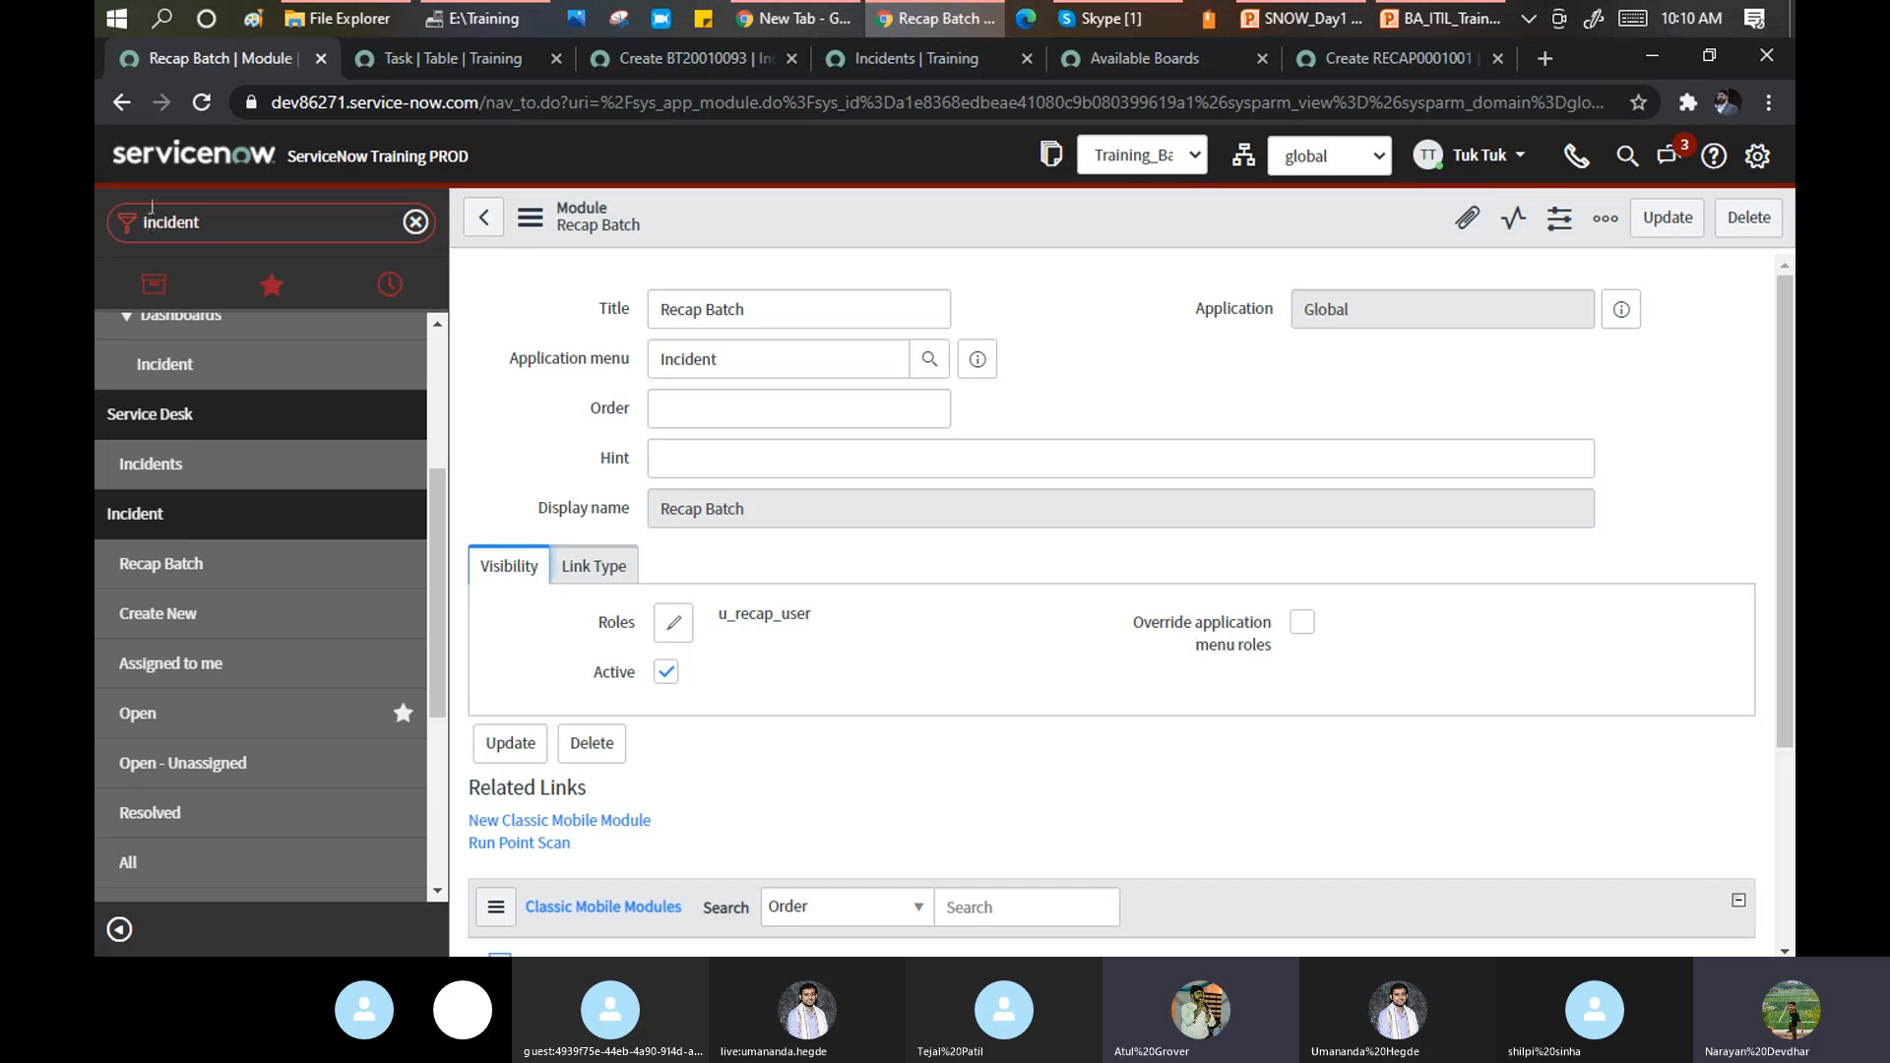
pyautogui.doubleClick(237, 223)
pyautogui.write('us')
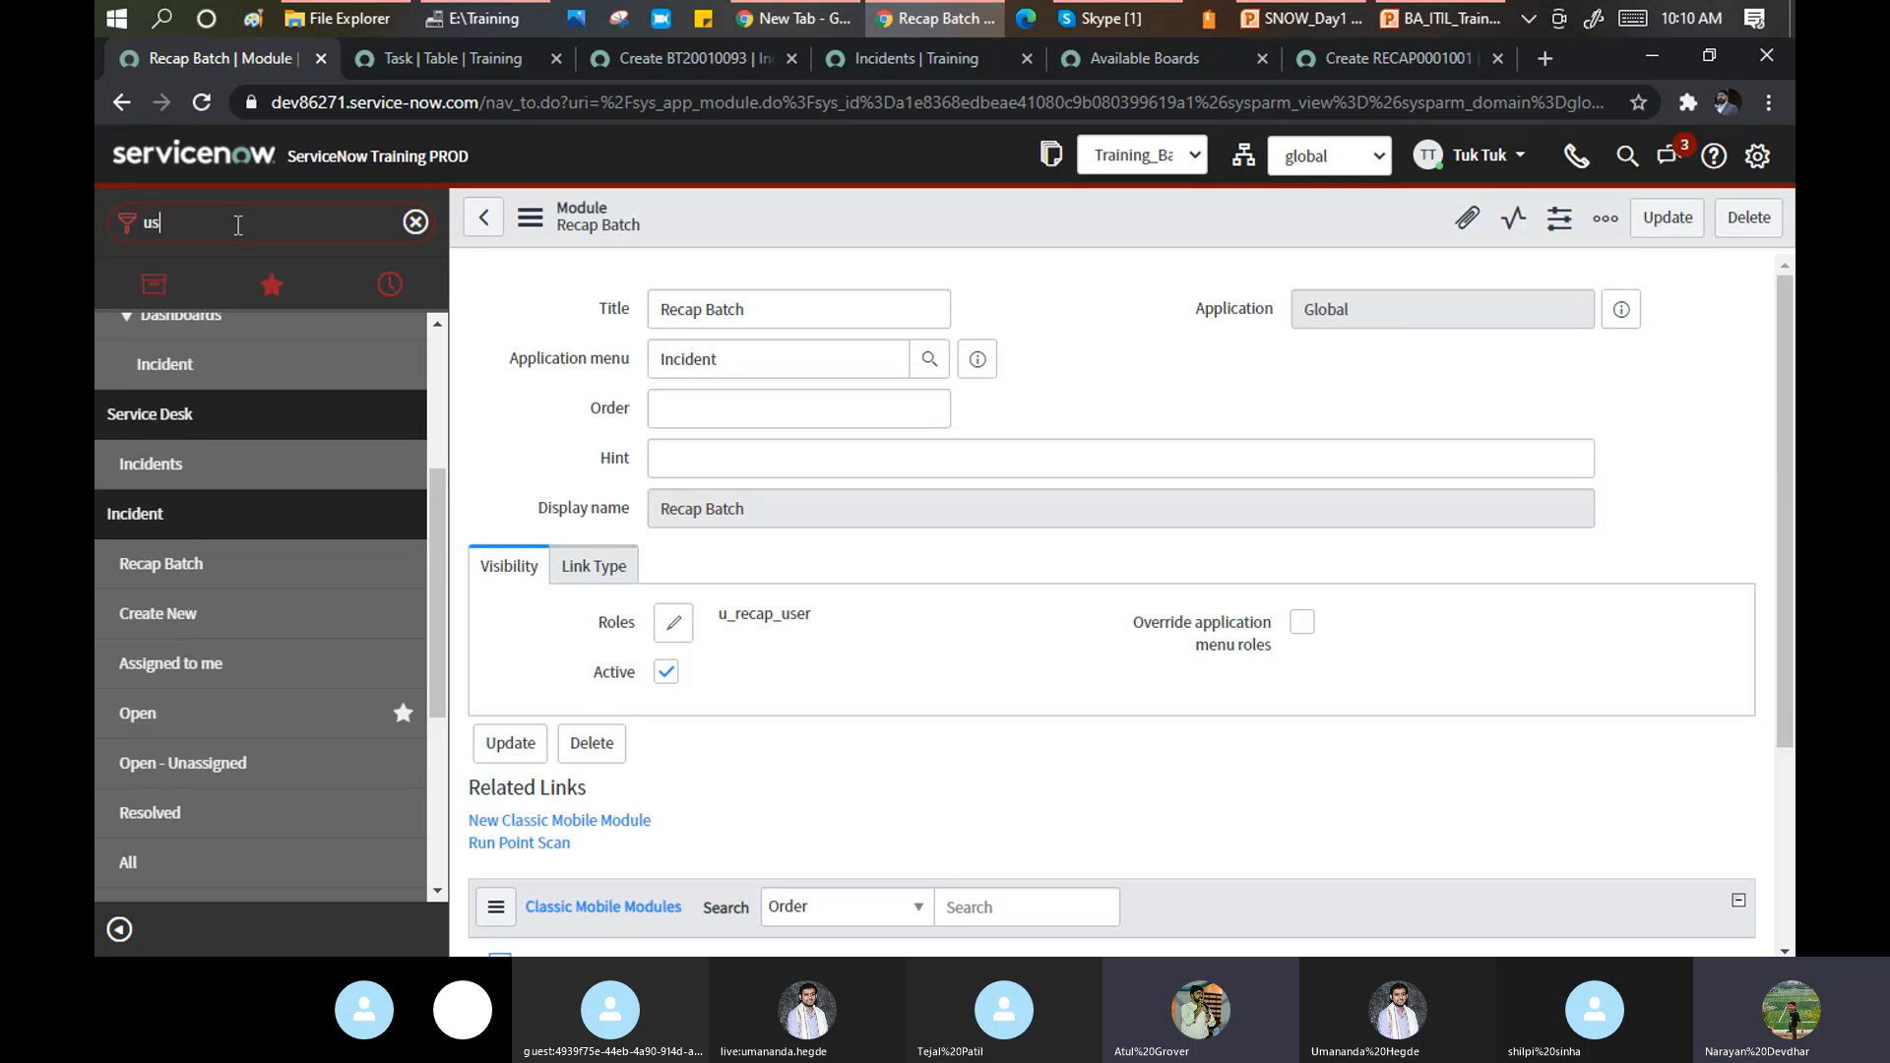
pyautogui.write('er')
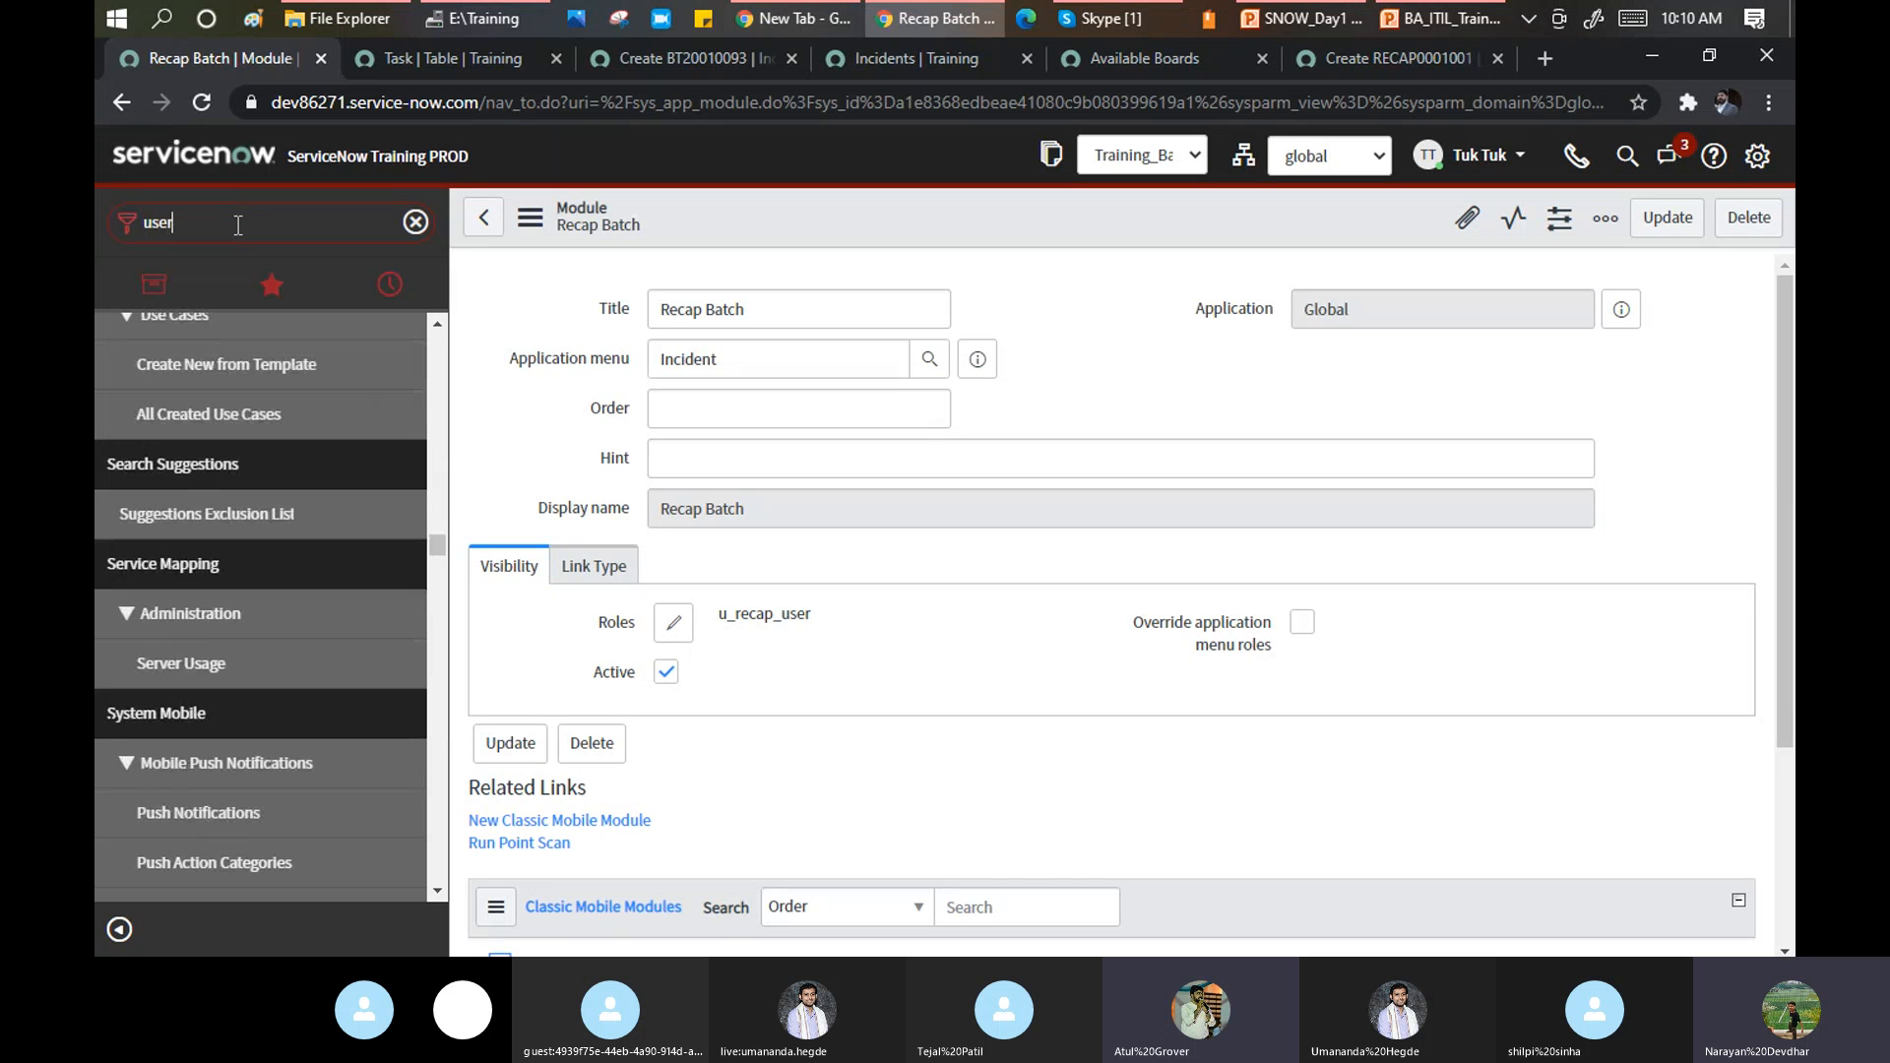
pyautogui.write(' a')
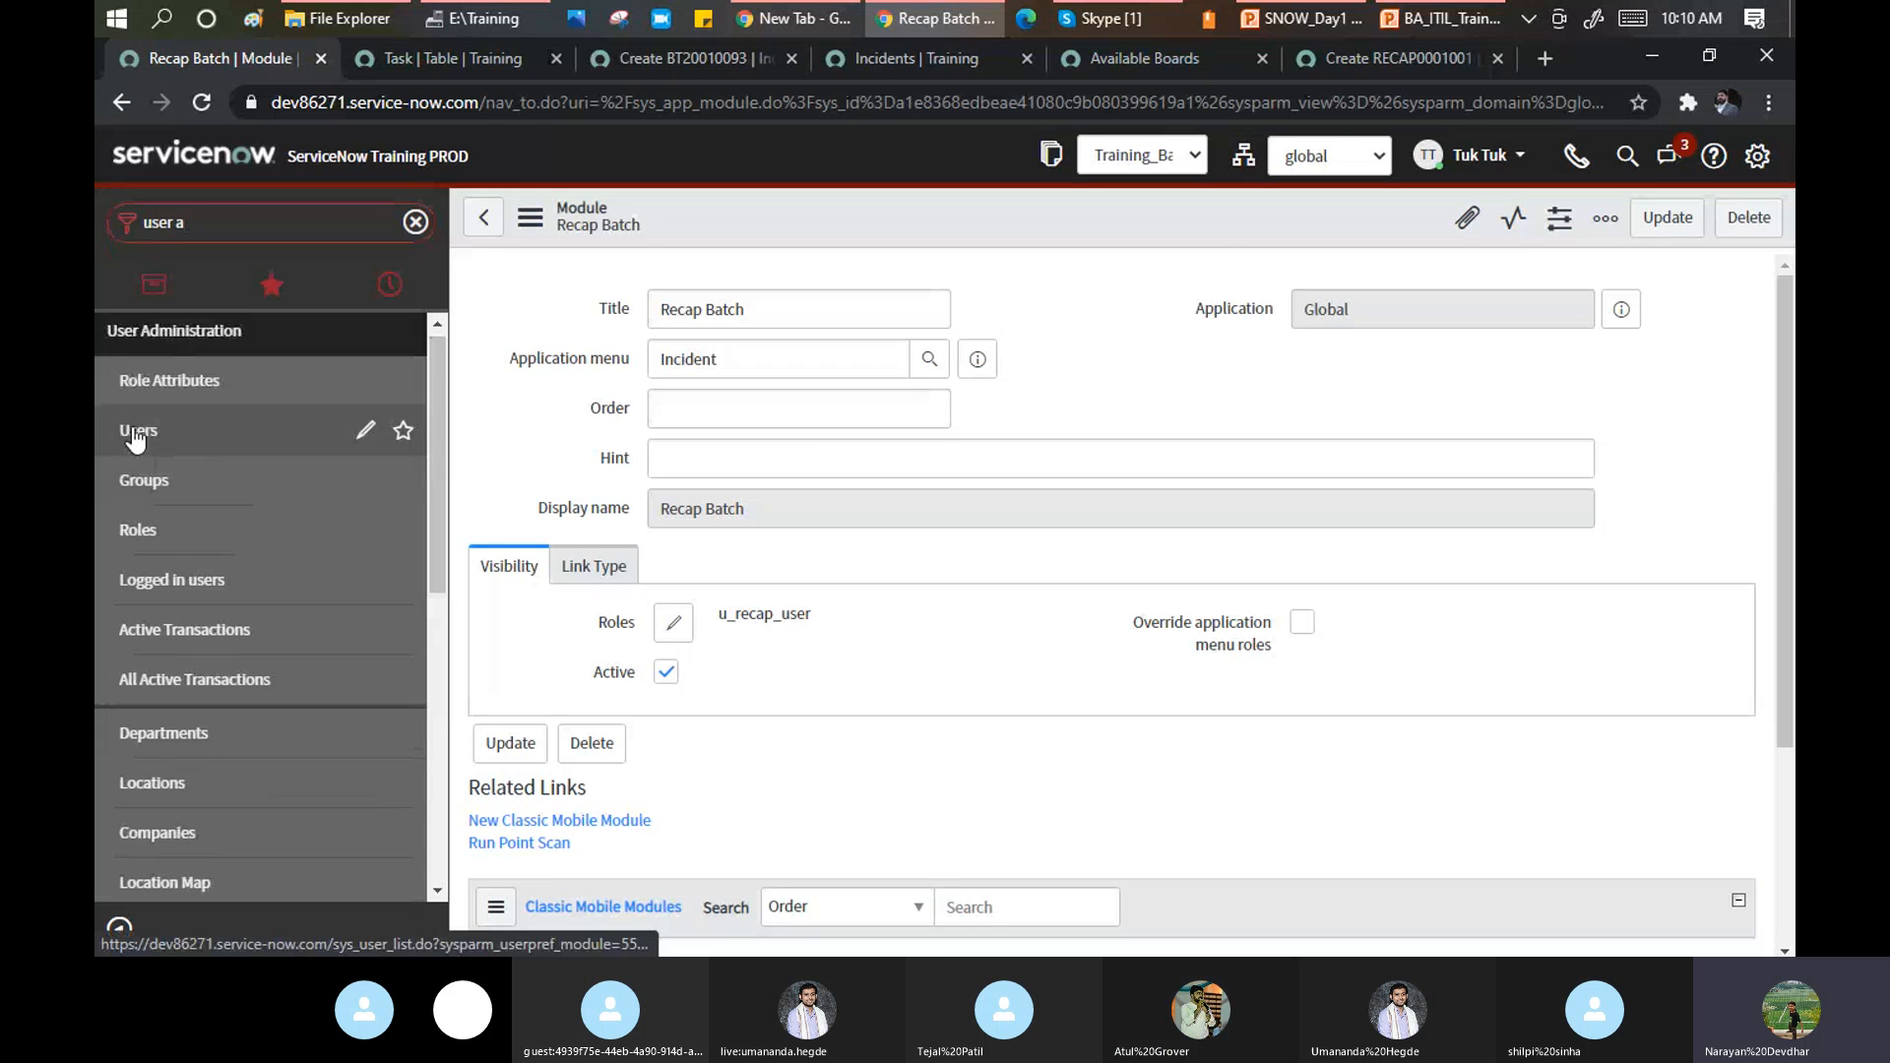
pyautogui.click(136, 438)
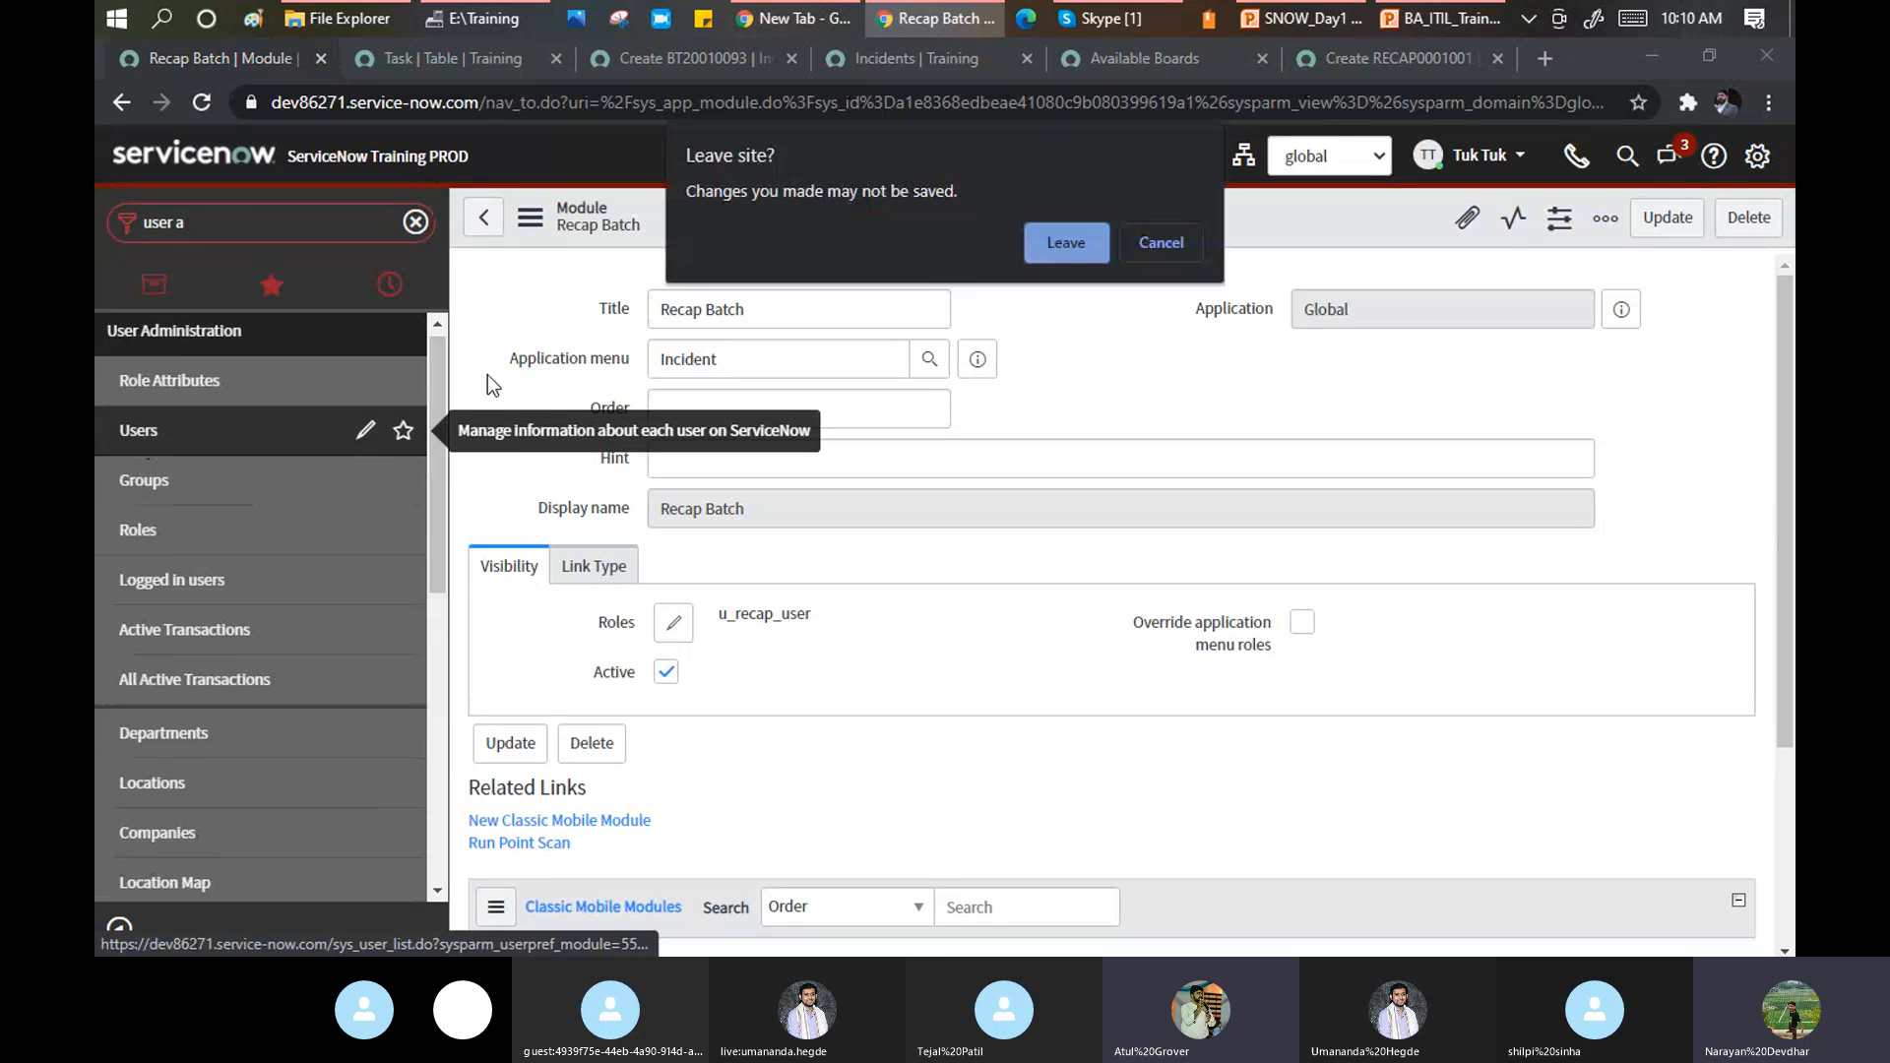
pyautogui.click(1060, 234)
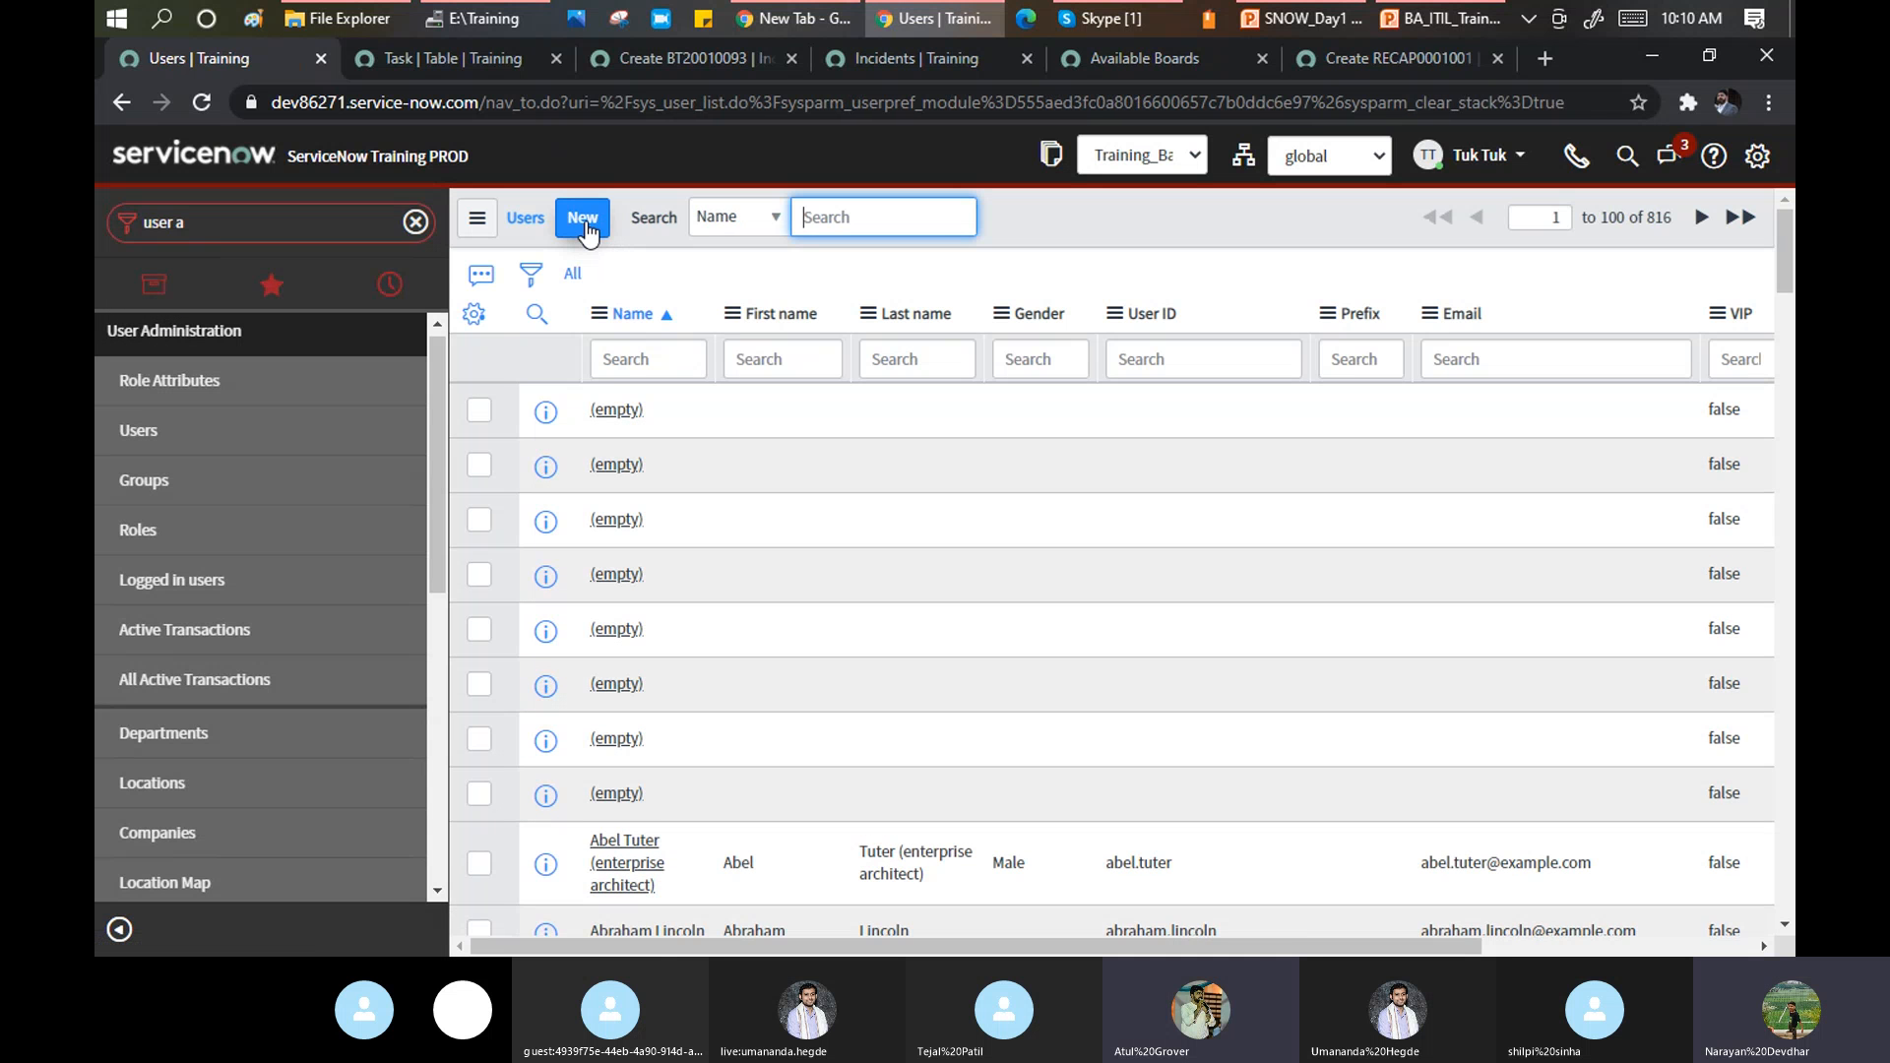
pyautogui.click(583, 218)
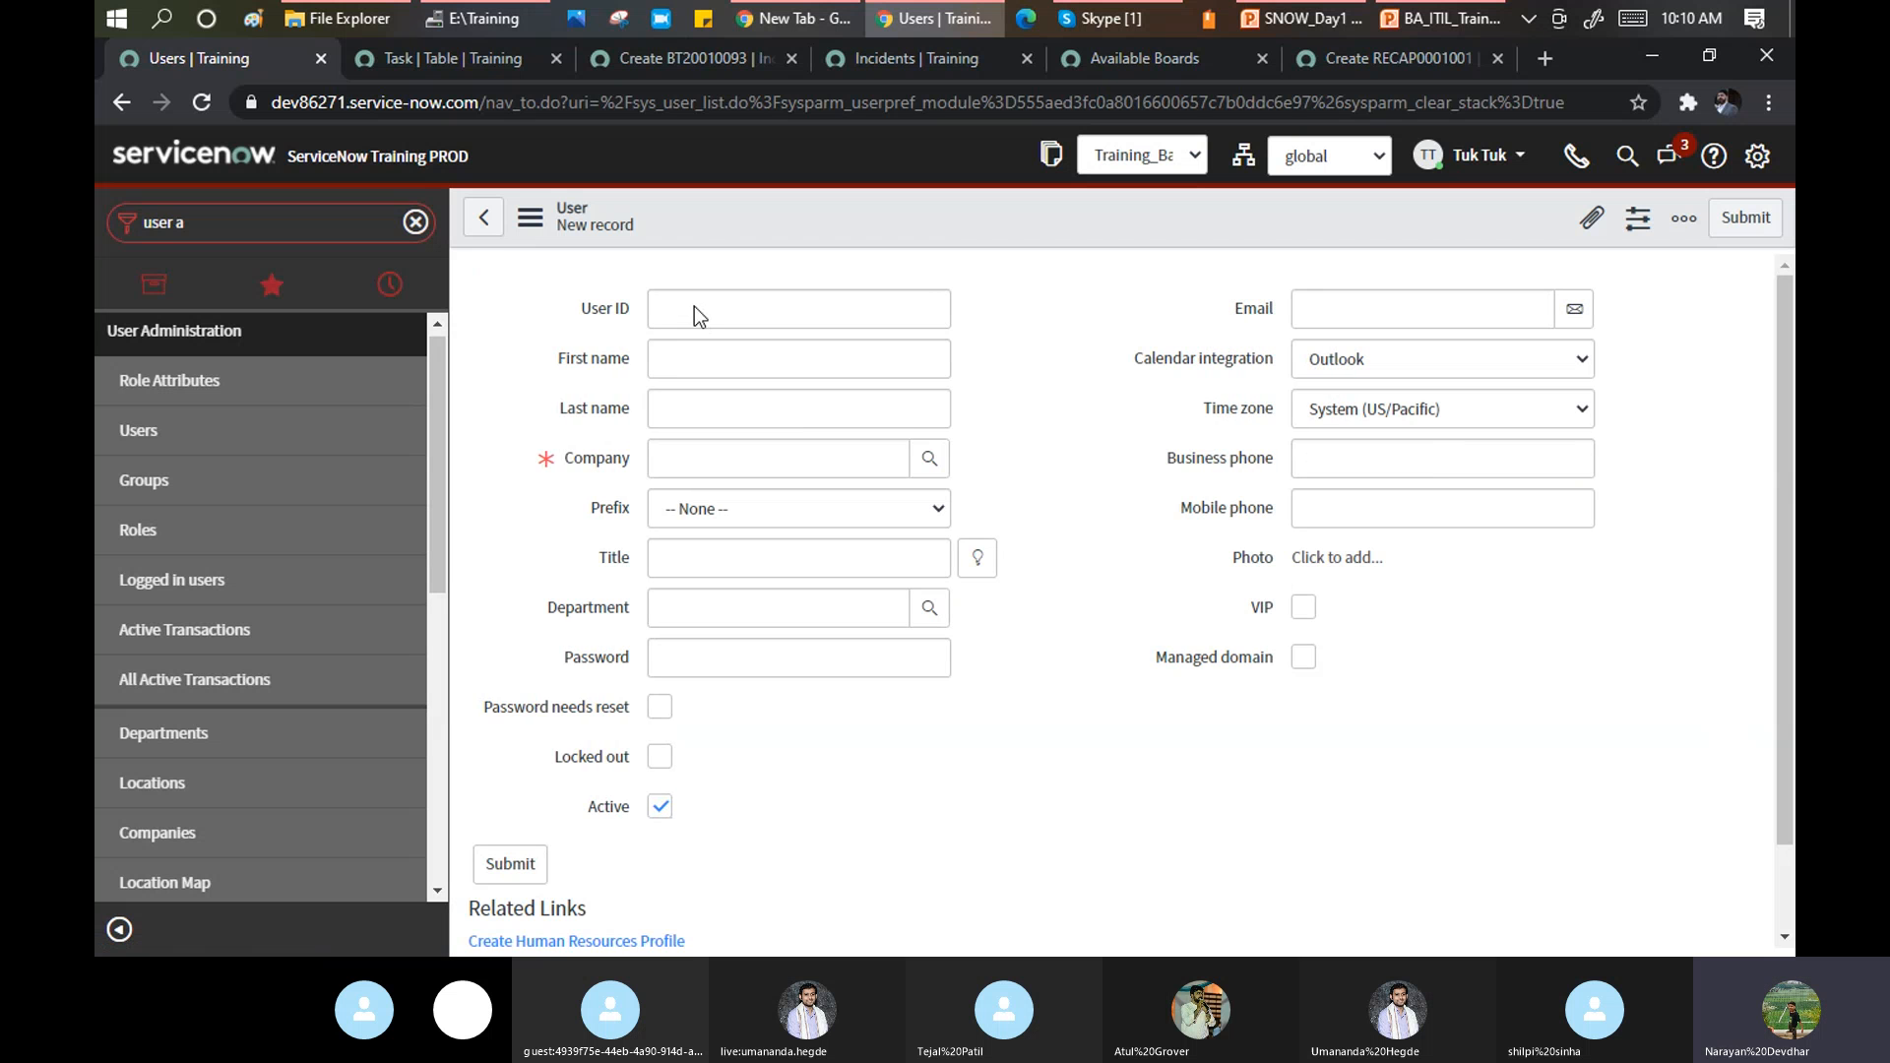
# Enter the new user's ID, first and last name, and set Company to ServiceNow.
pyautogui.click(694, 306)
pyautogui.write('uma')
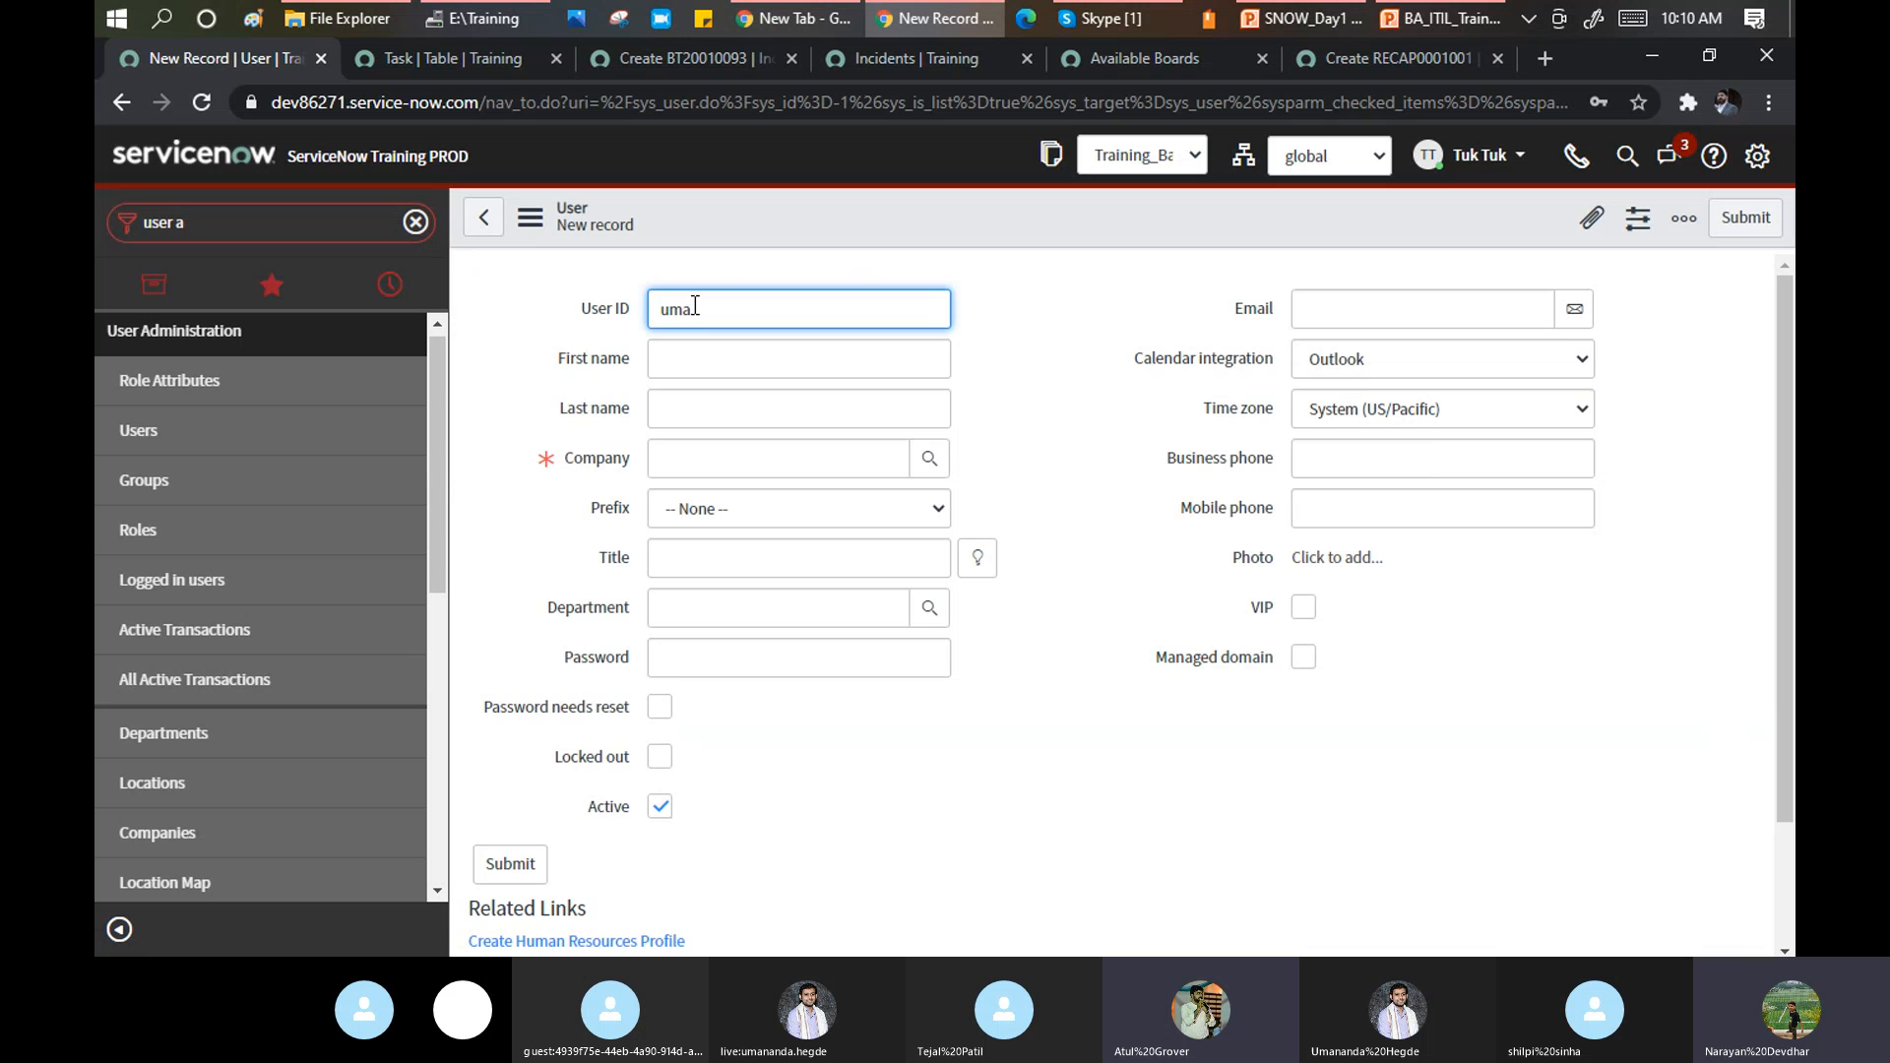
pyautogui.press('Tab')
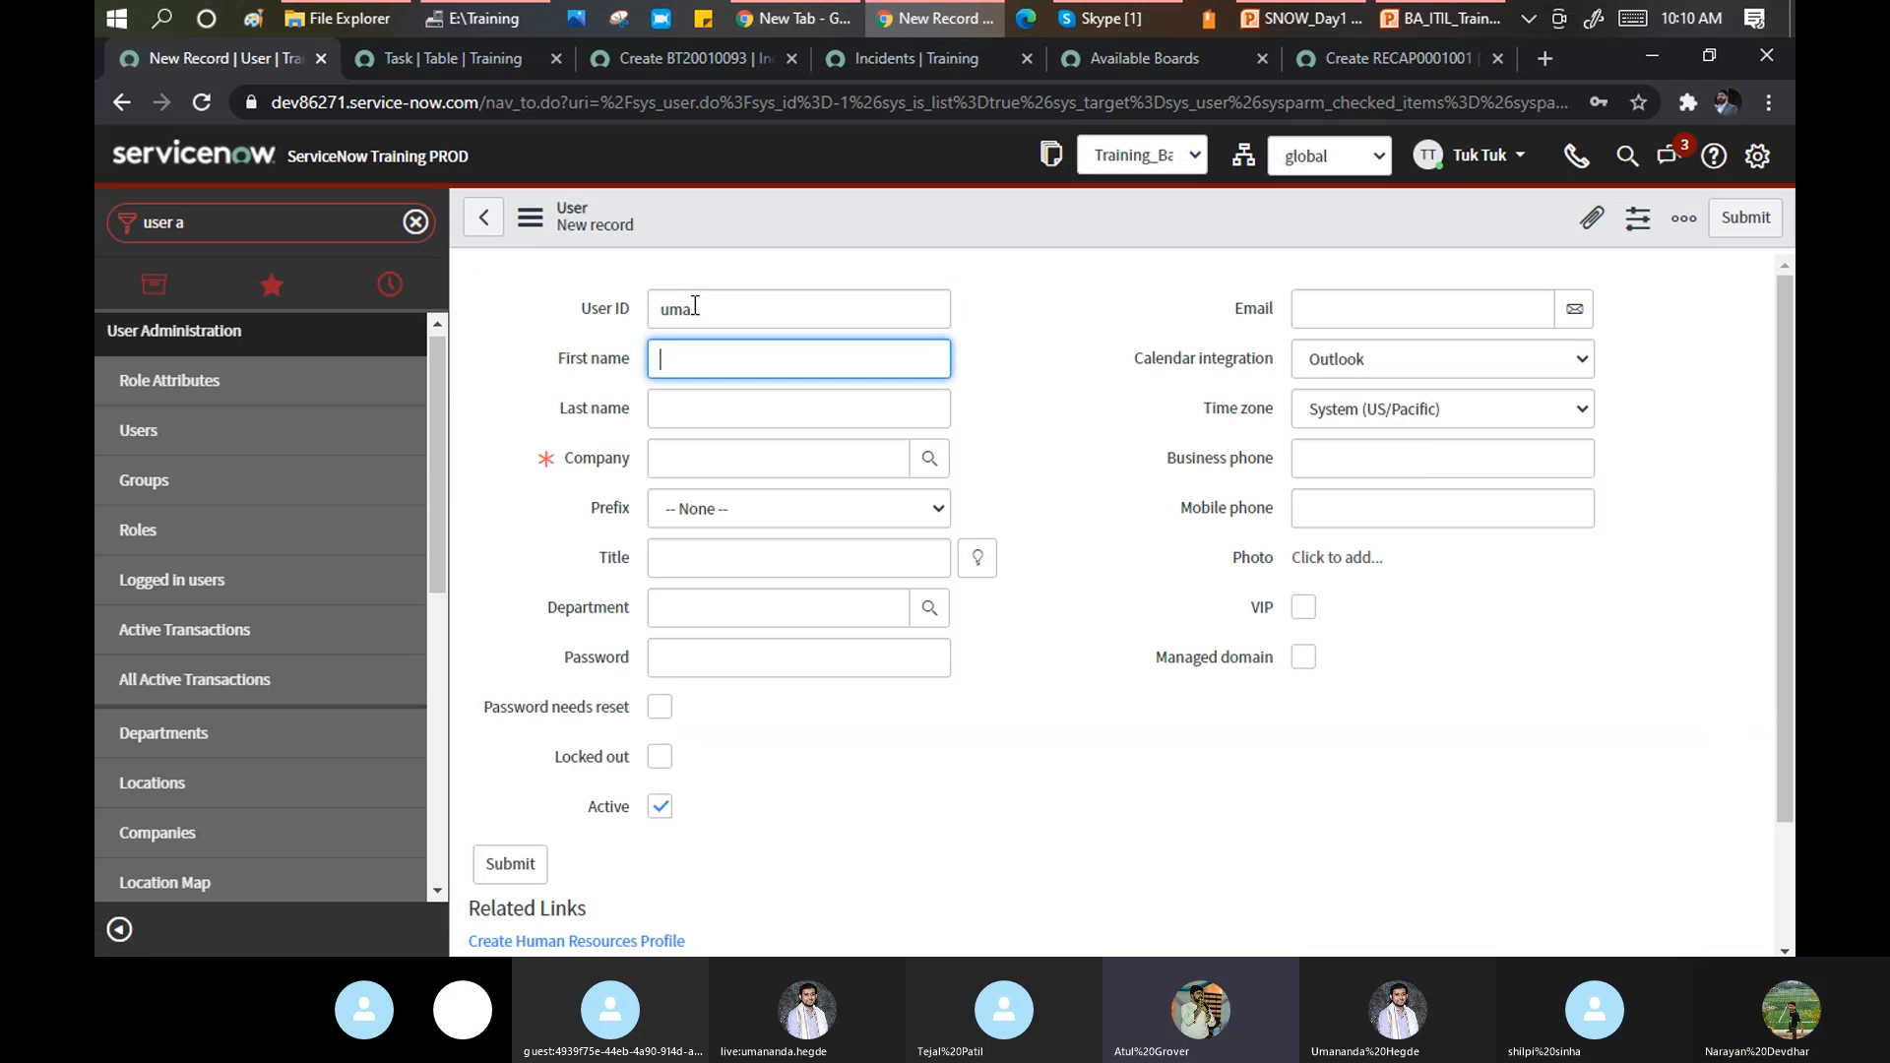
pyautogui.write('uma')
pyautogui.press('Tab')
pyautogui.write('uma')
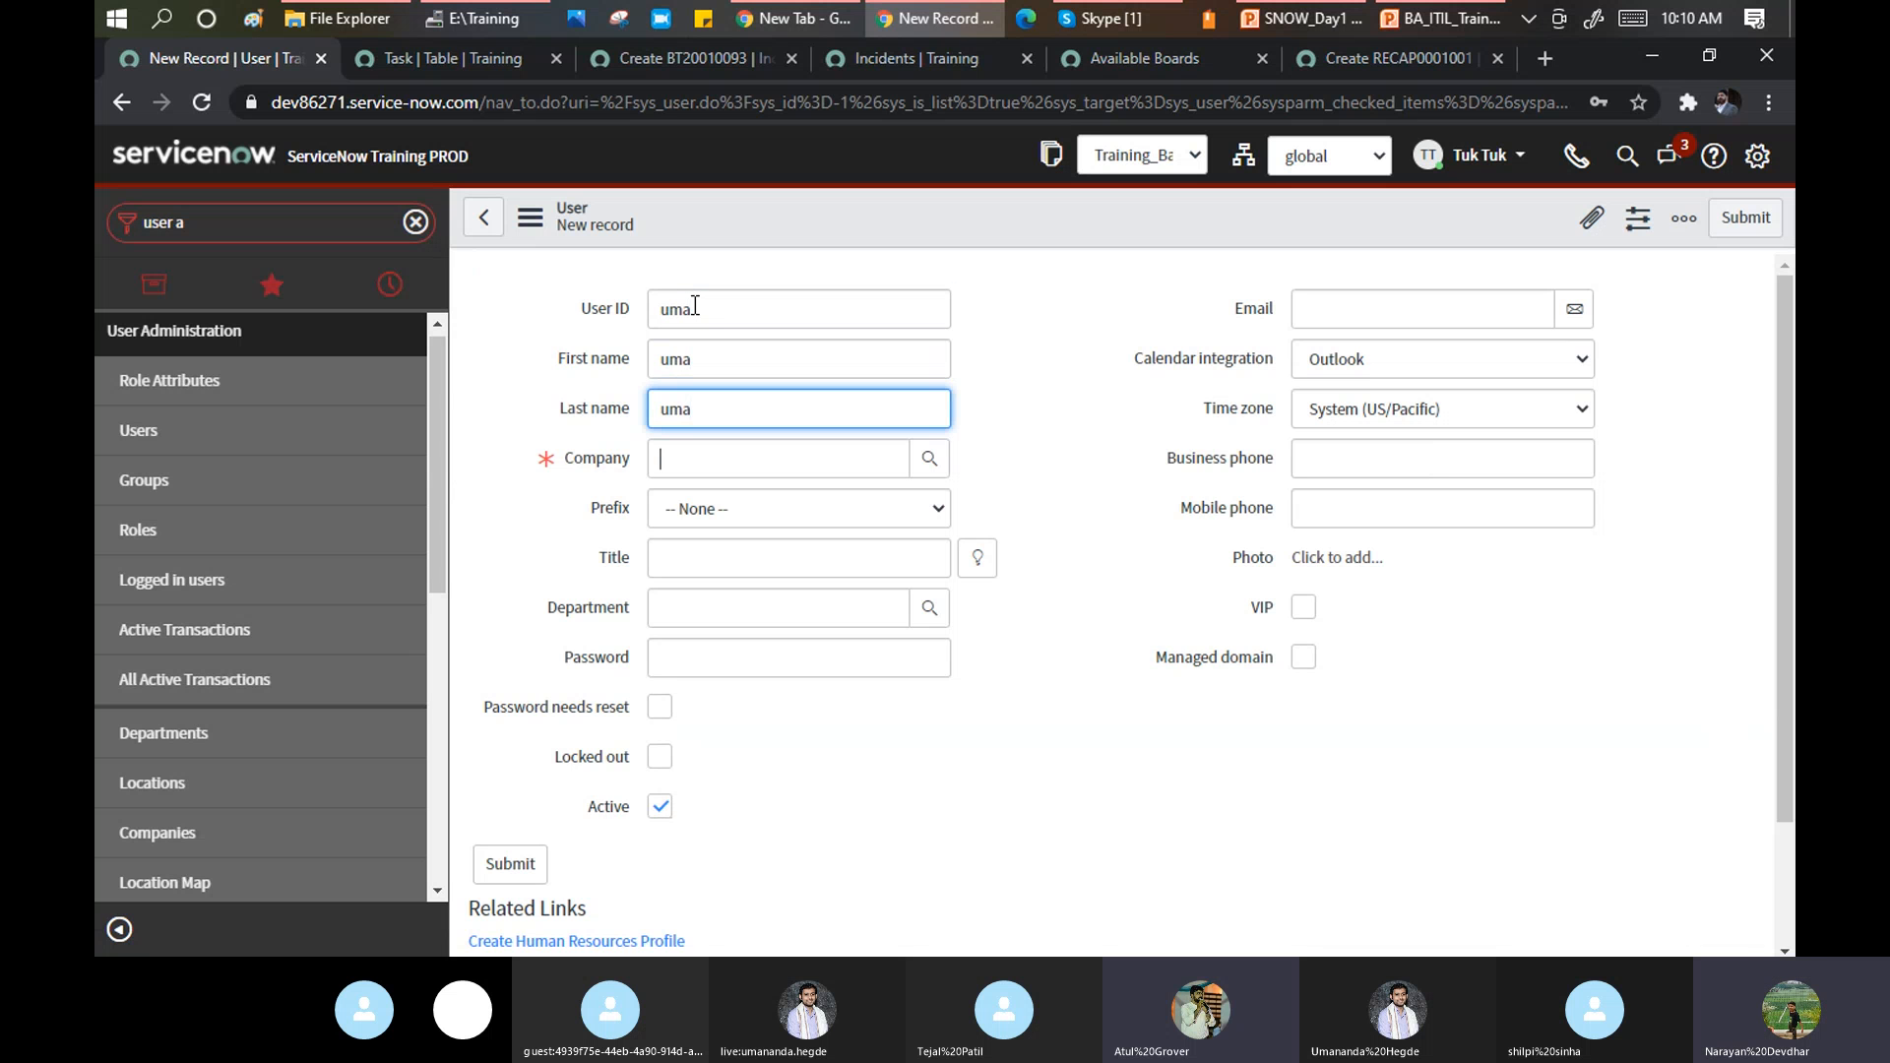
pyautogui.write('ser')
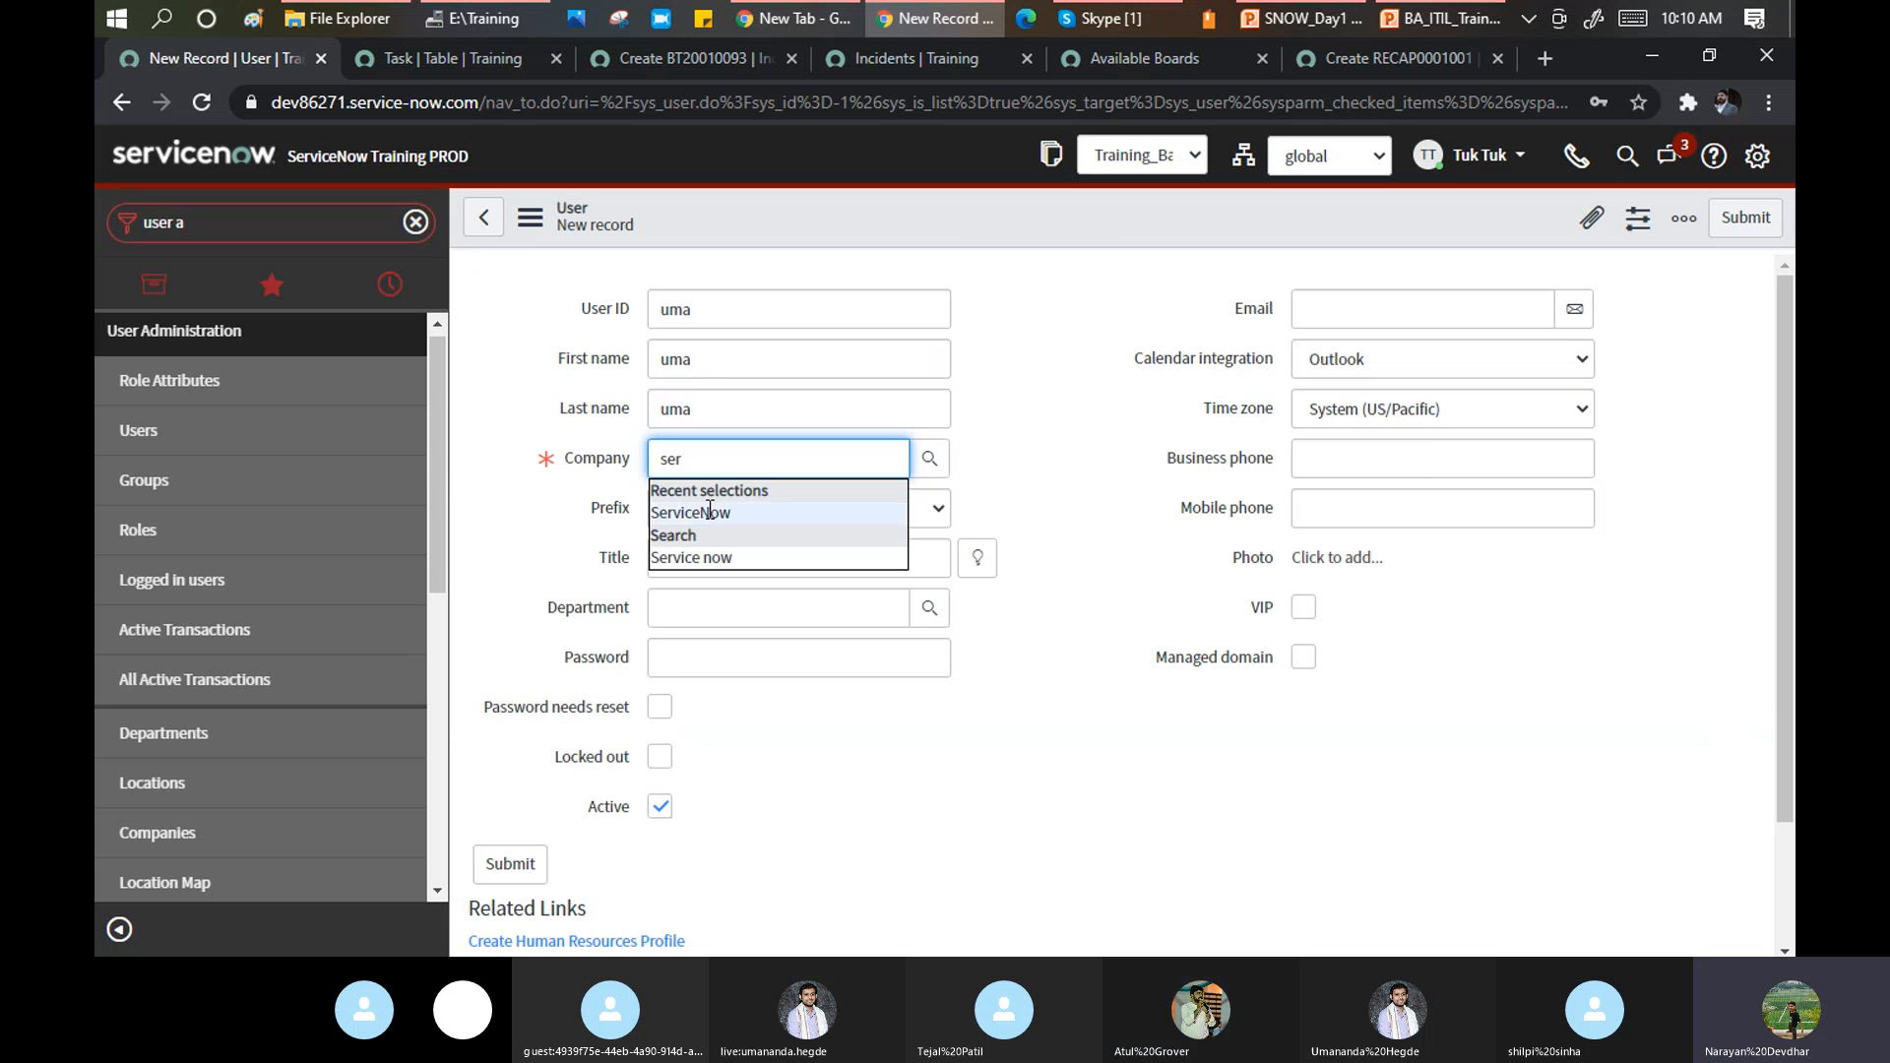
pyautogui.click(709, 512)
# Set the user's password and save the new user record.
pyautogui.rightClick(947, 214)
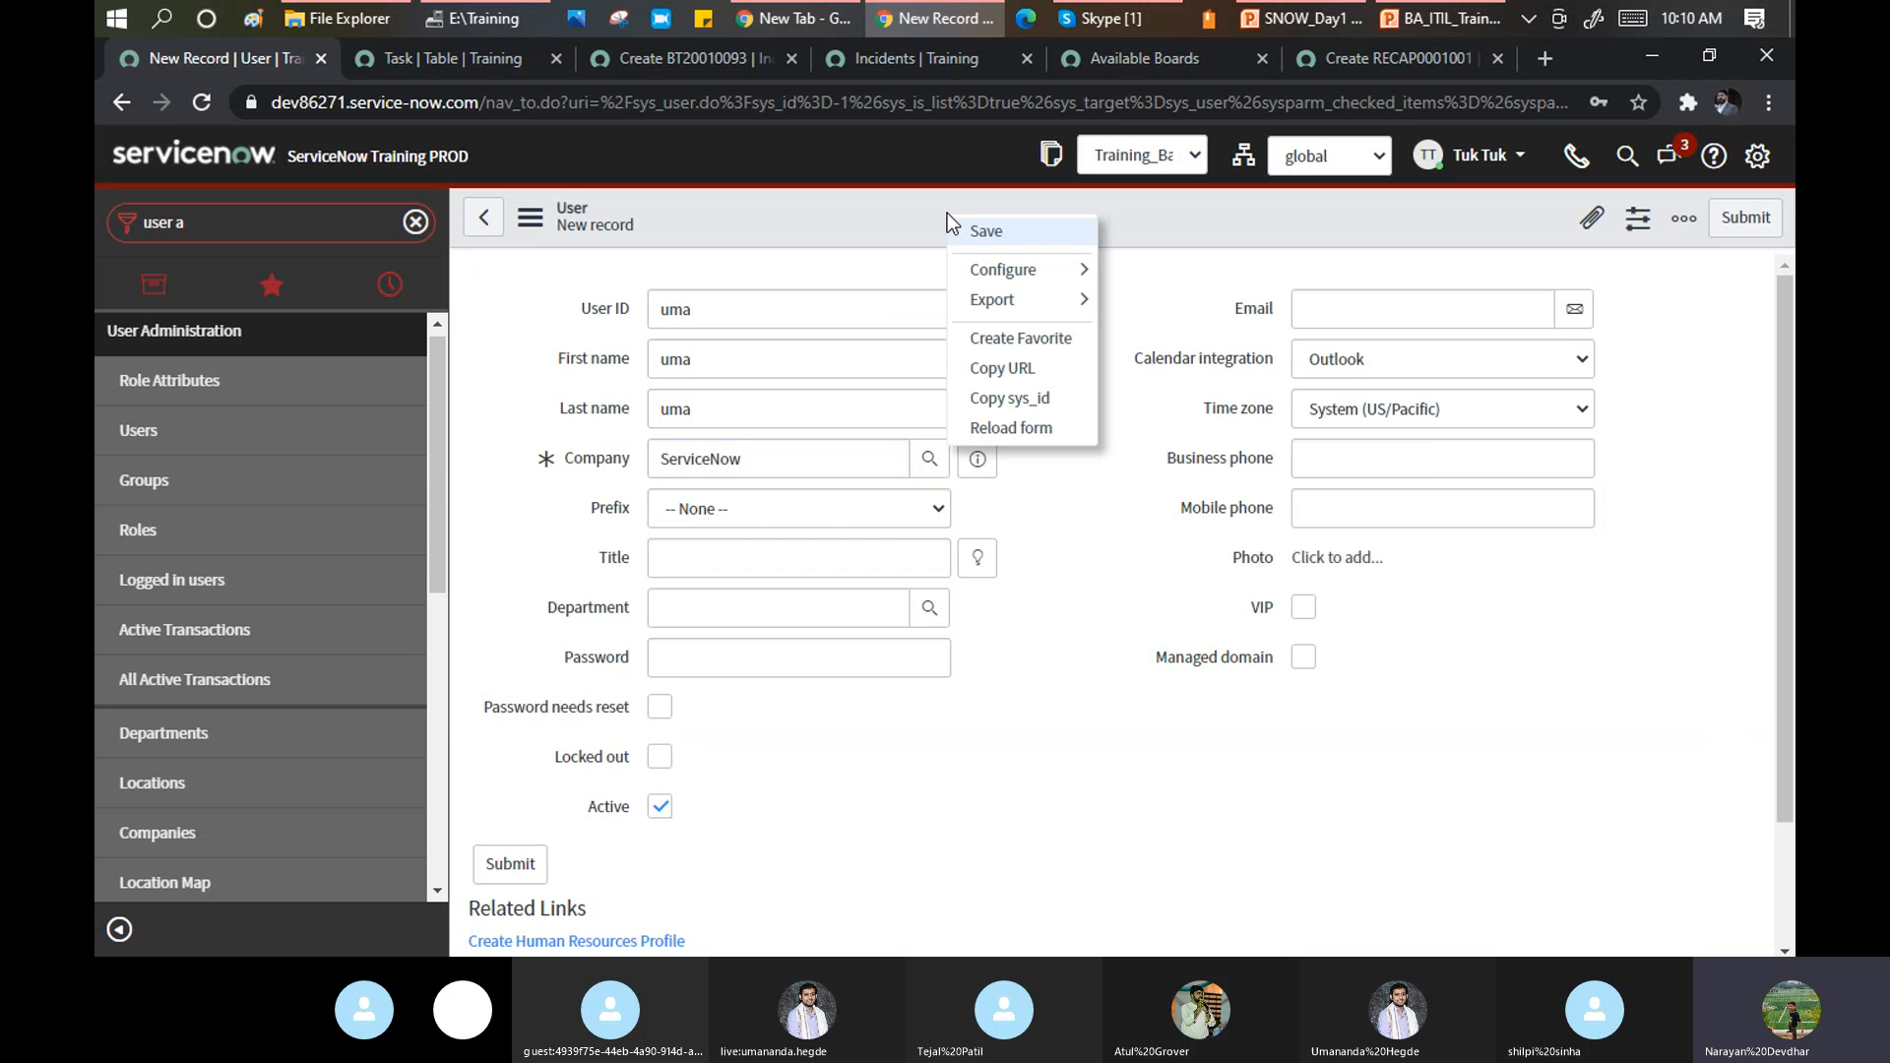
pyautogui.click(700, 659)
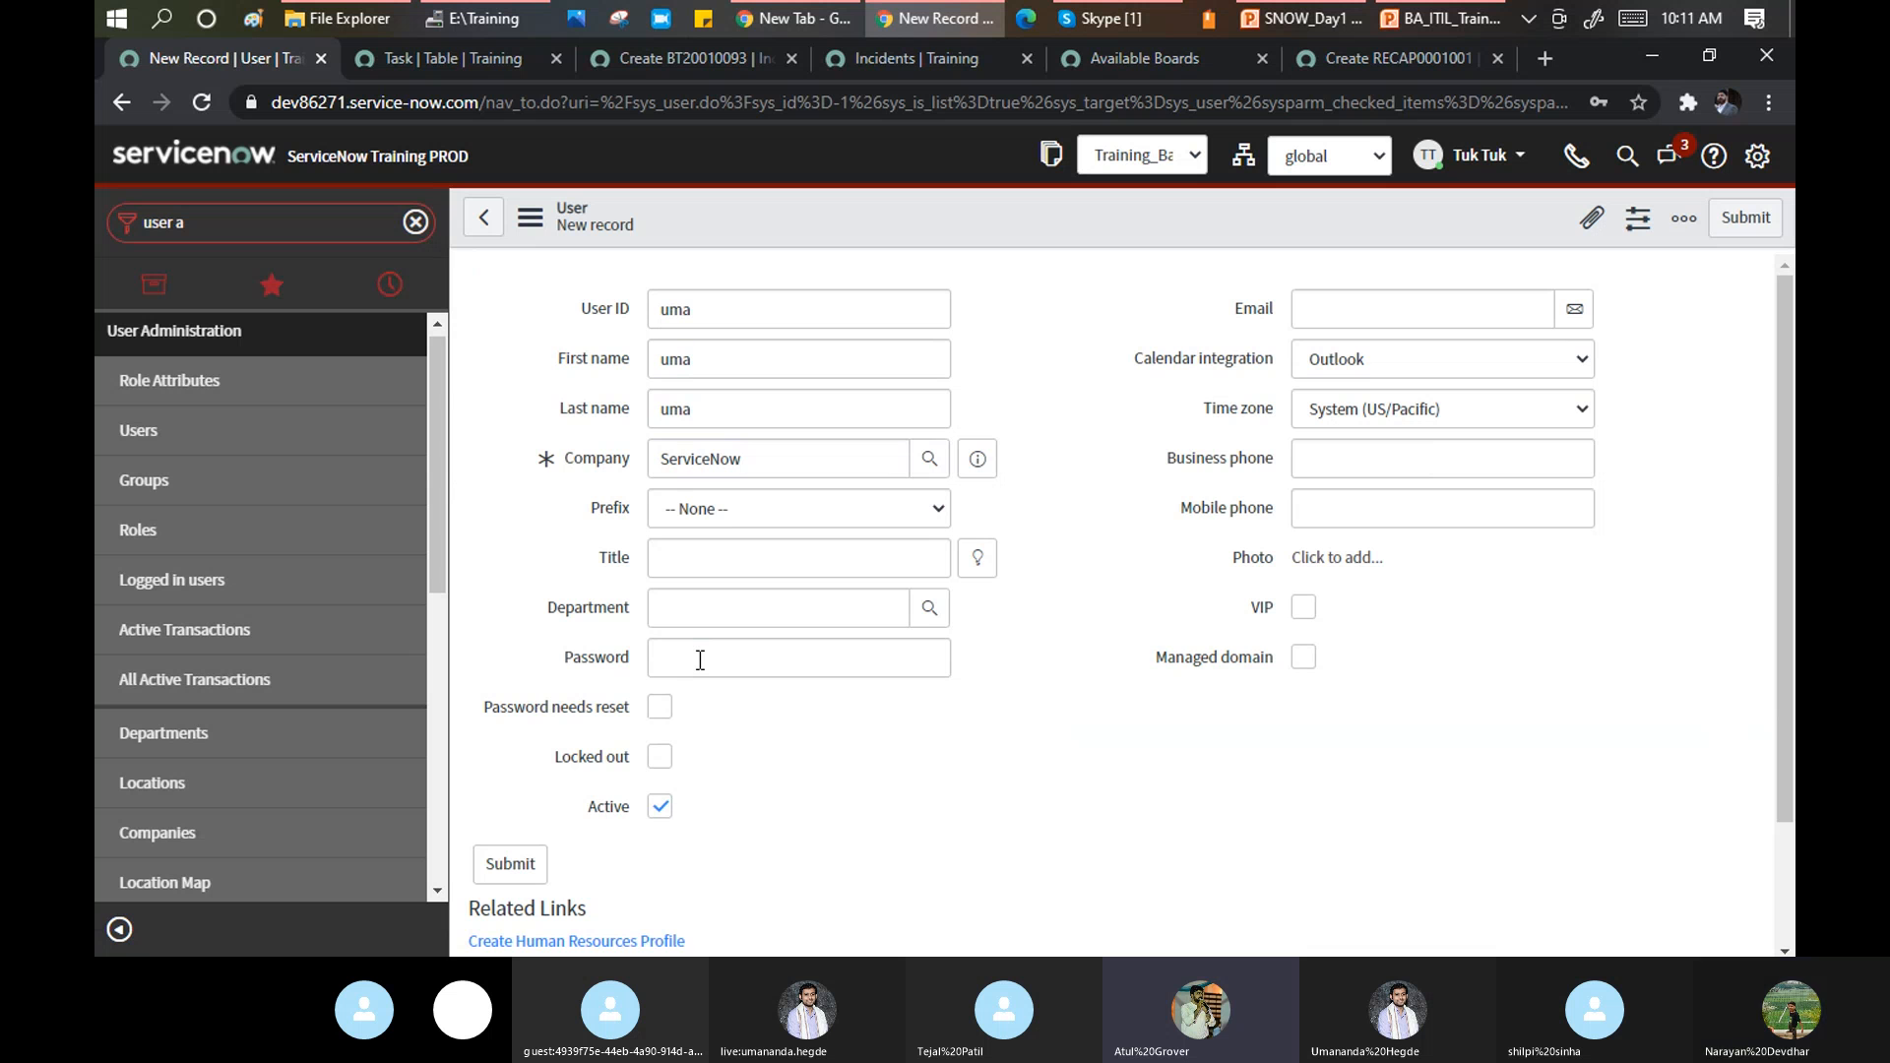
pyautogui.click(700, 659)
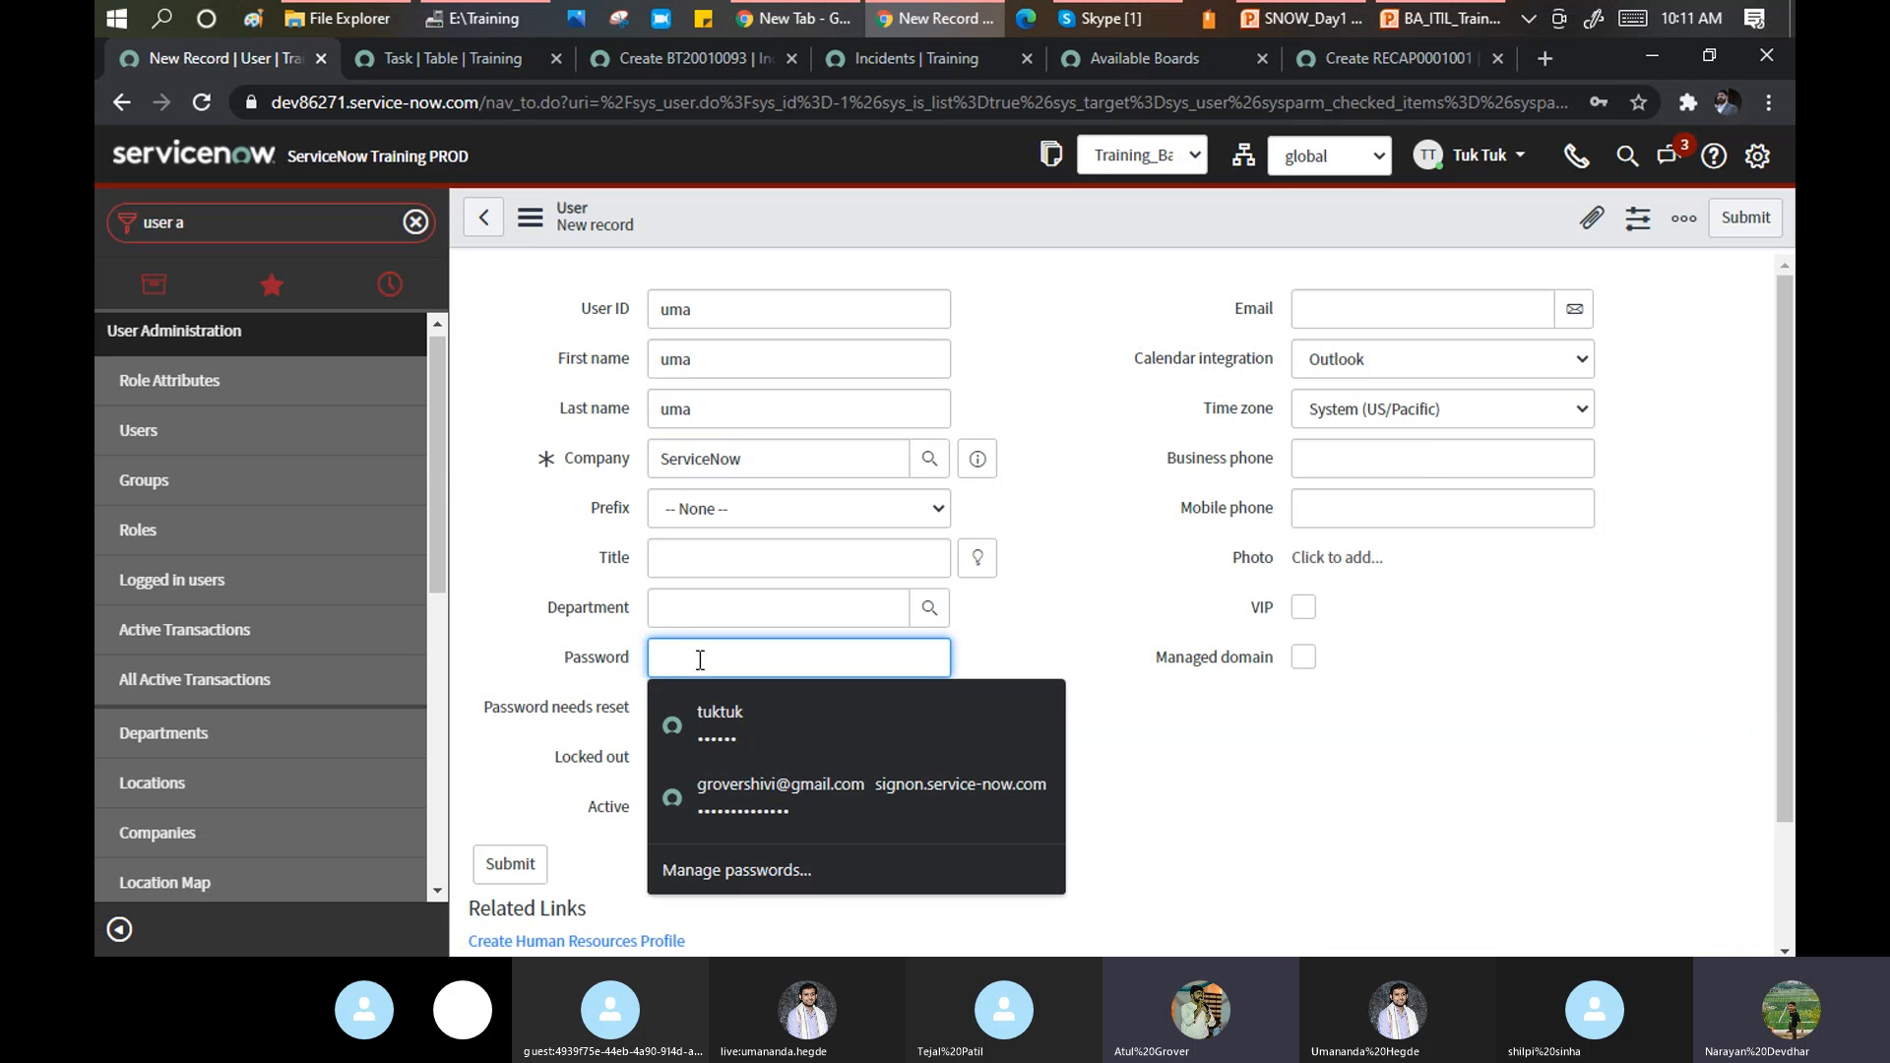
pyautogui.write('1234')
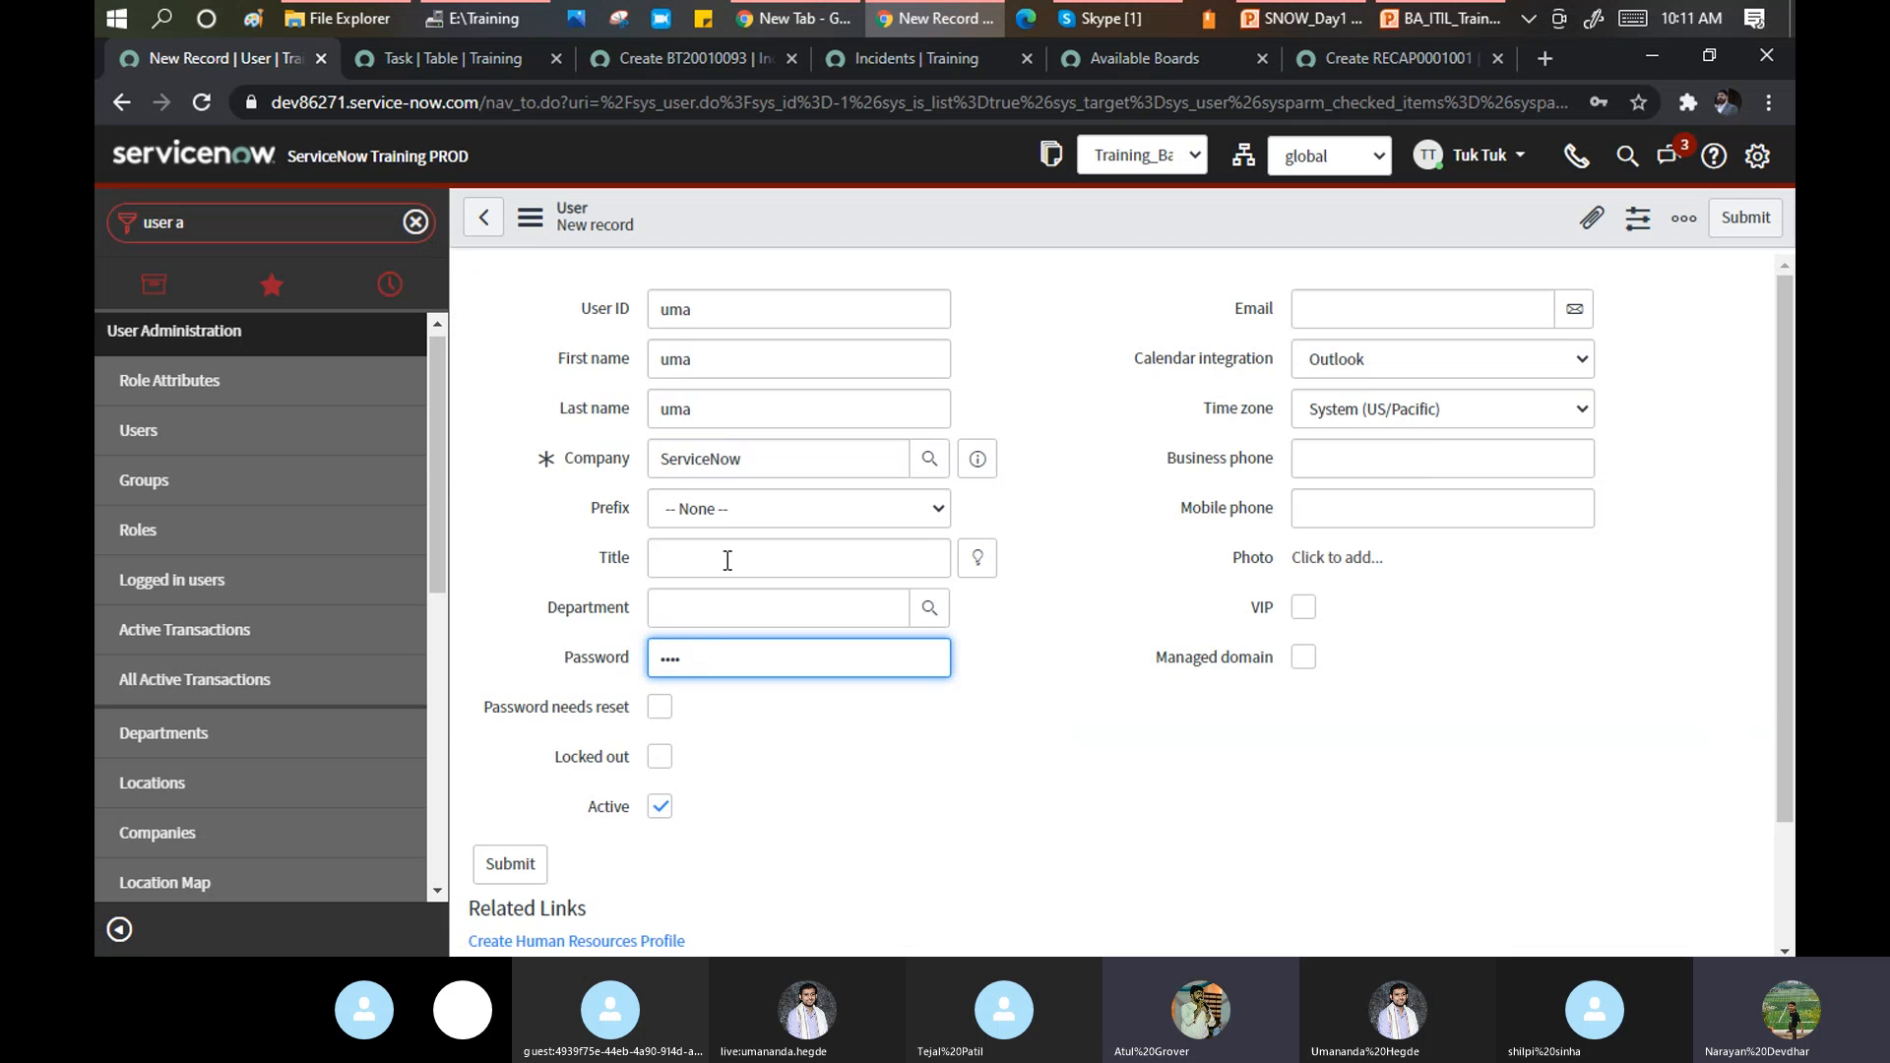
pyautogui.rightClick(961, 202)
pyautogui.click(992, 221)
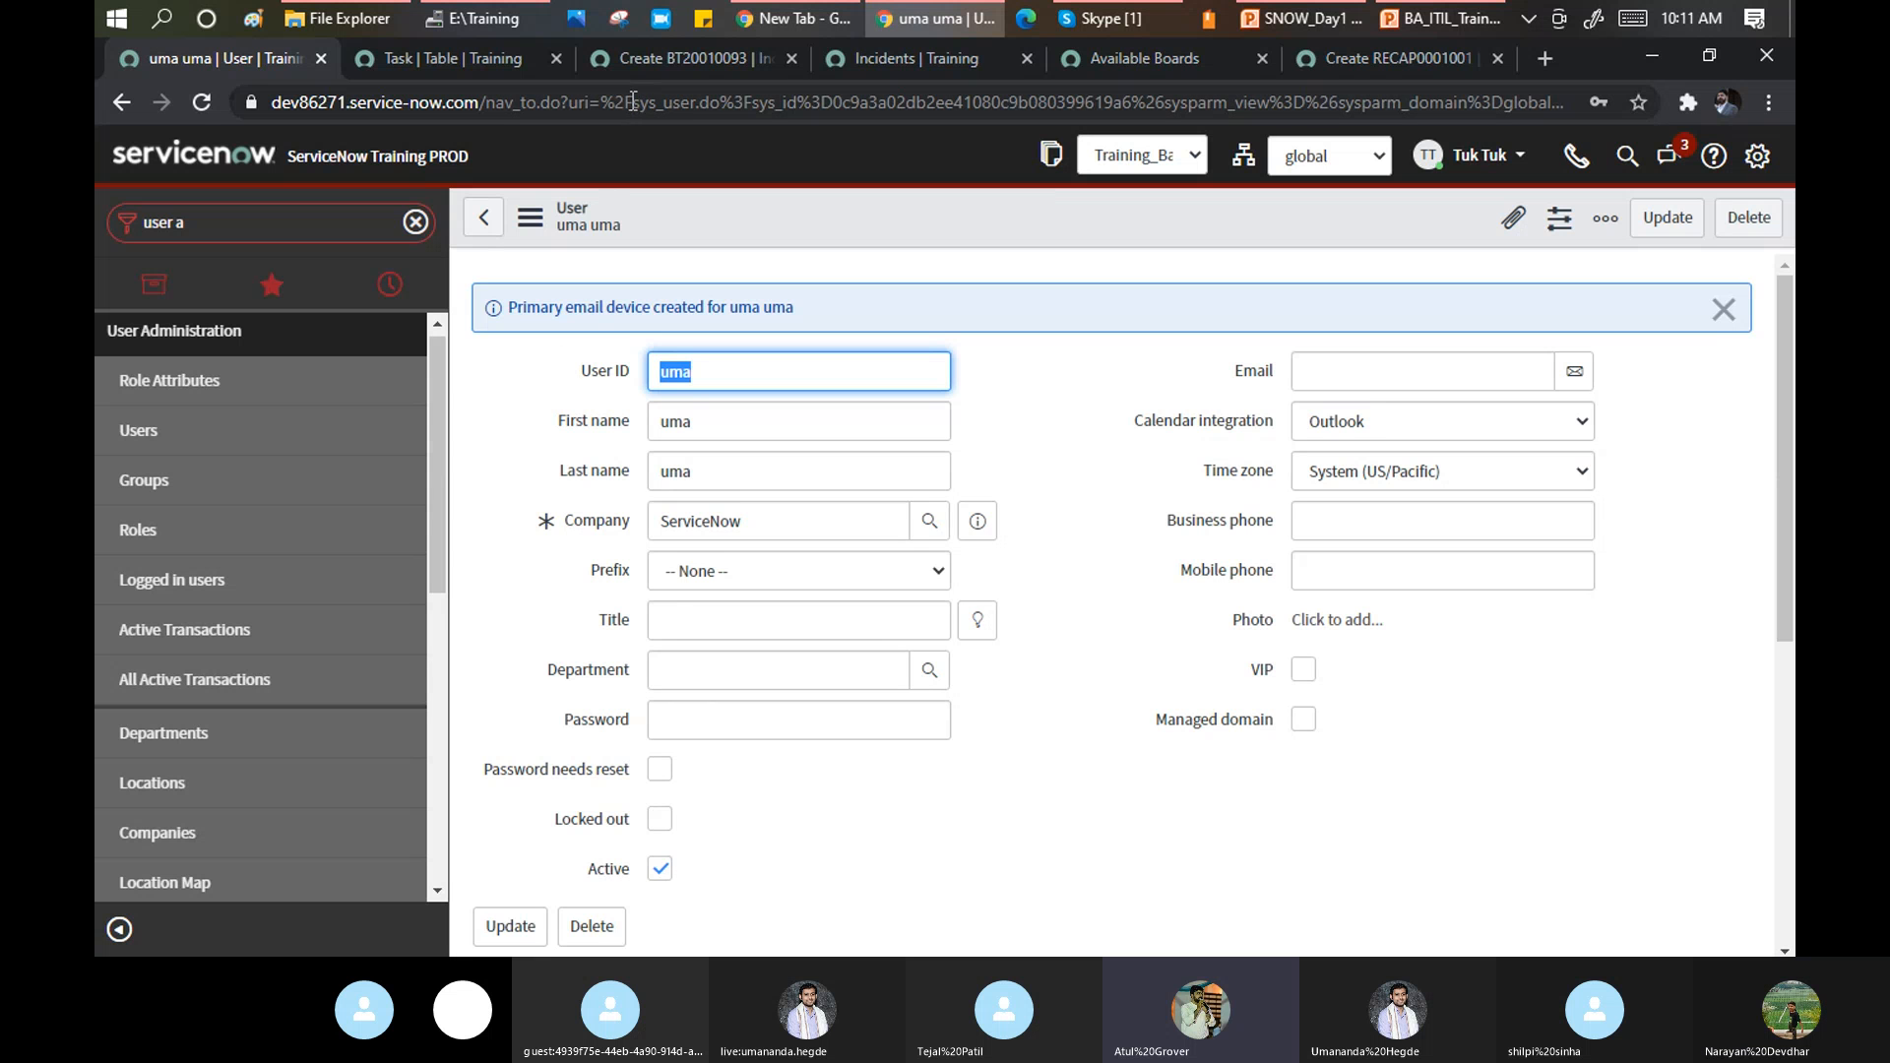
# In the user's Roles related list, search for admin and move it into the Roles List.
pyautogui.moveTo(630, 102); pyautogui.dragTo(729, 111)
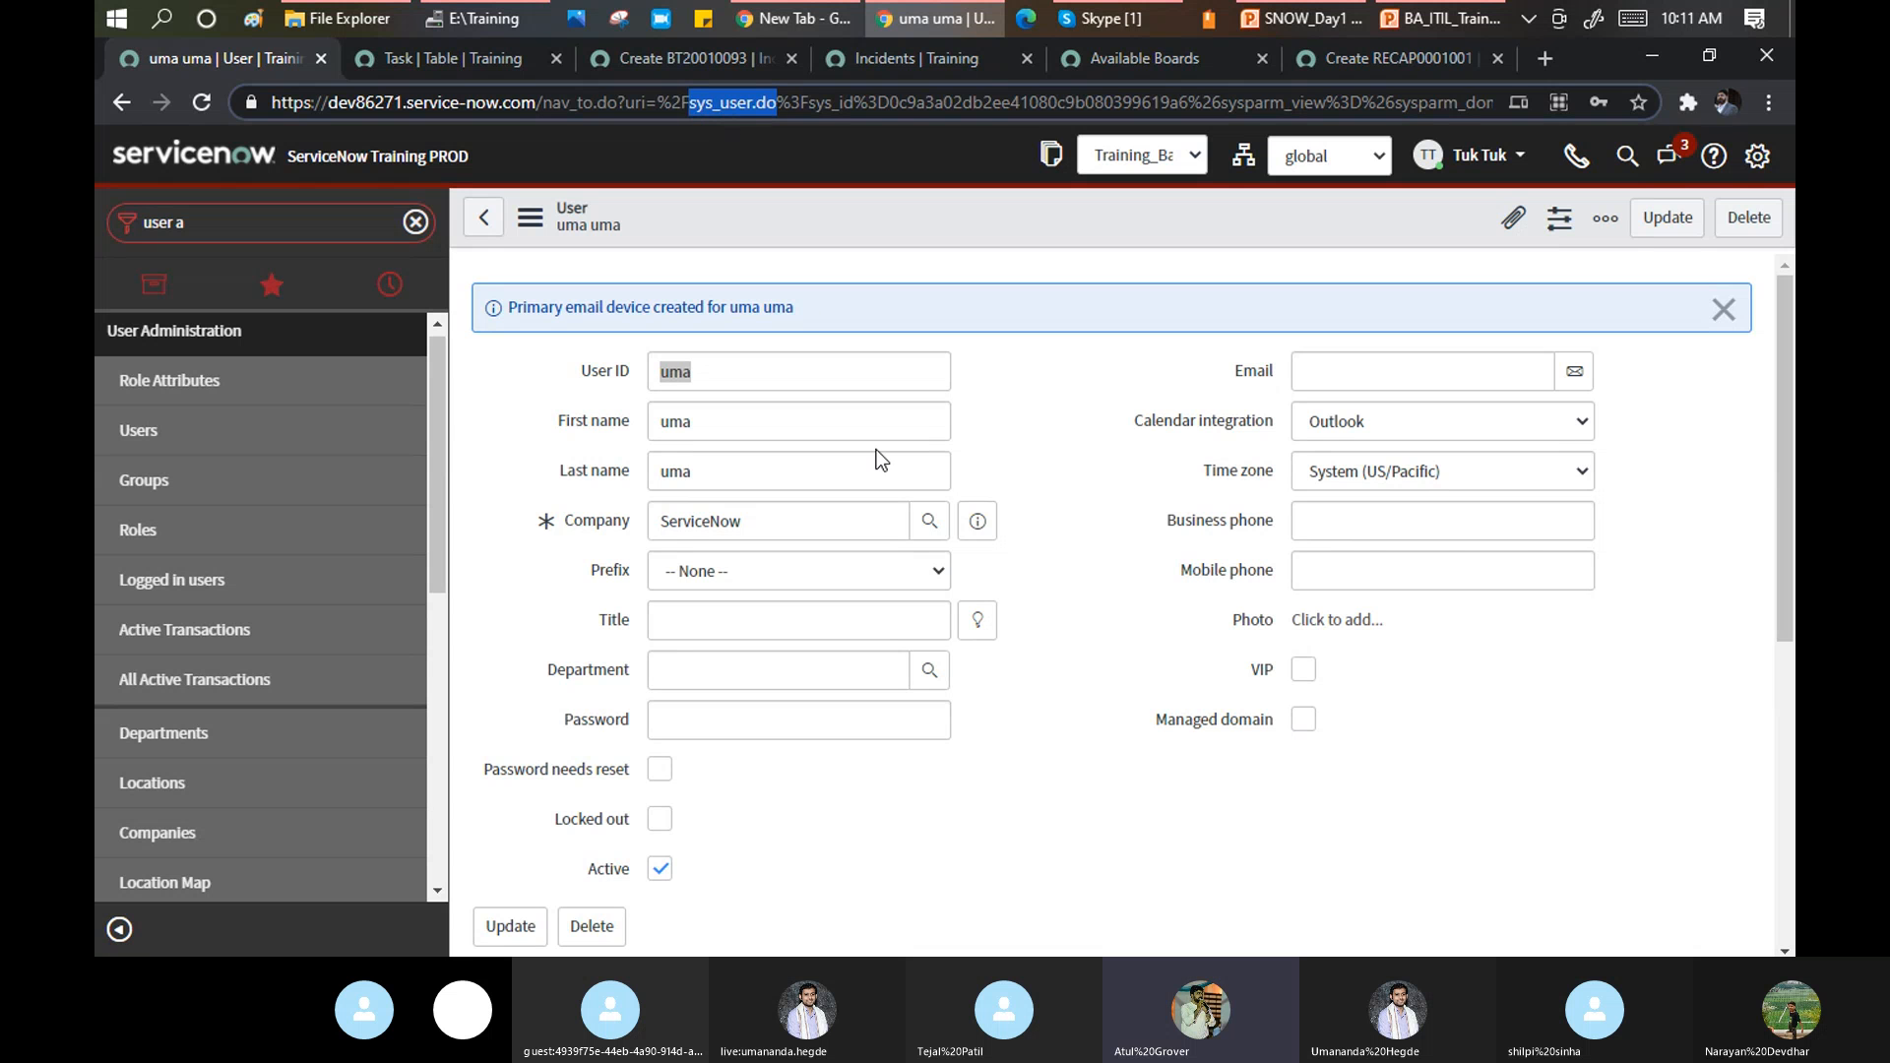
pyautogui.scroll(-5, 879, 452)
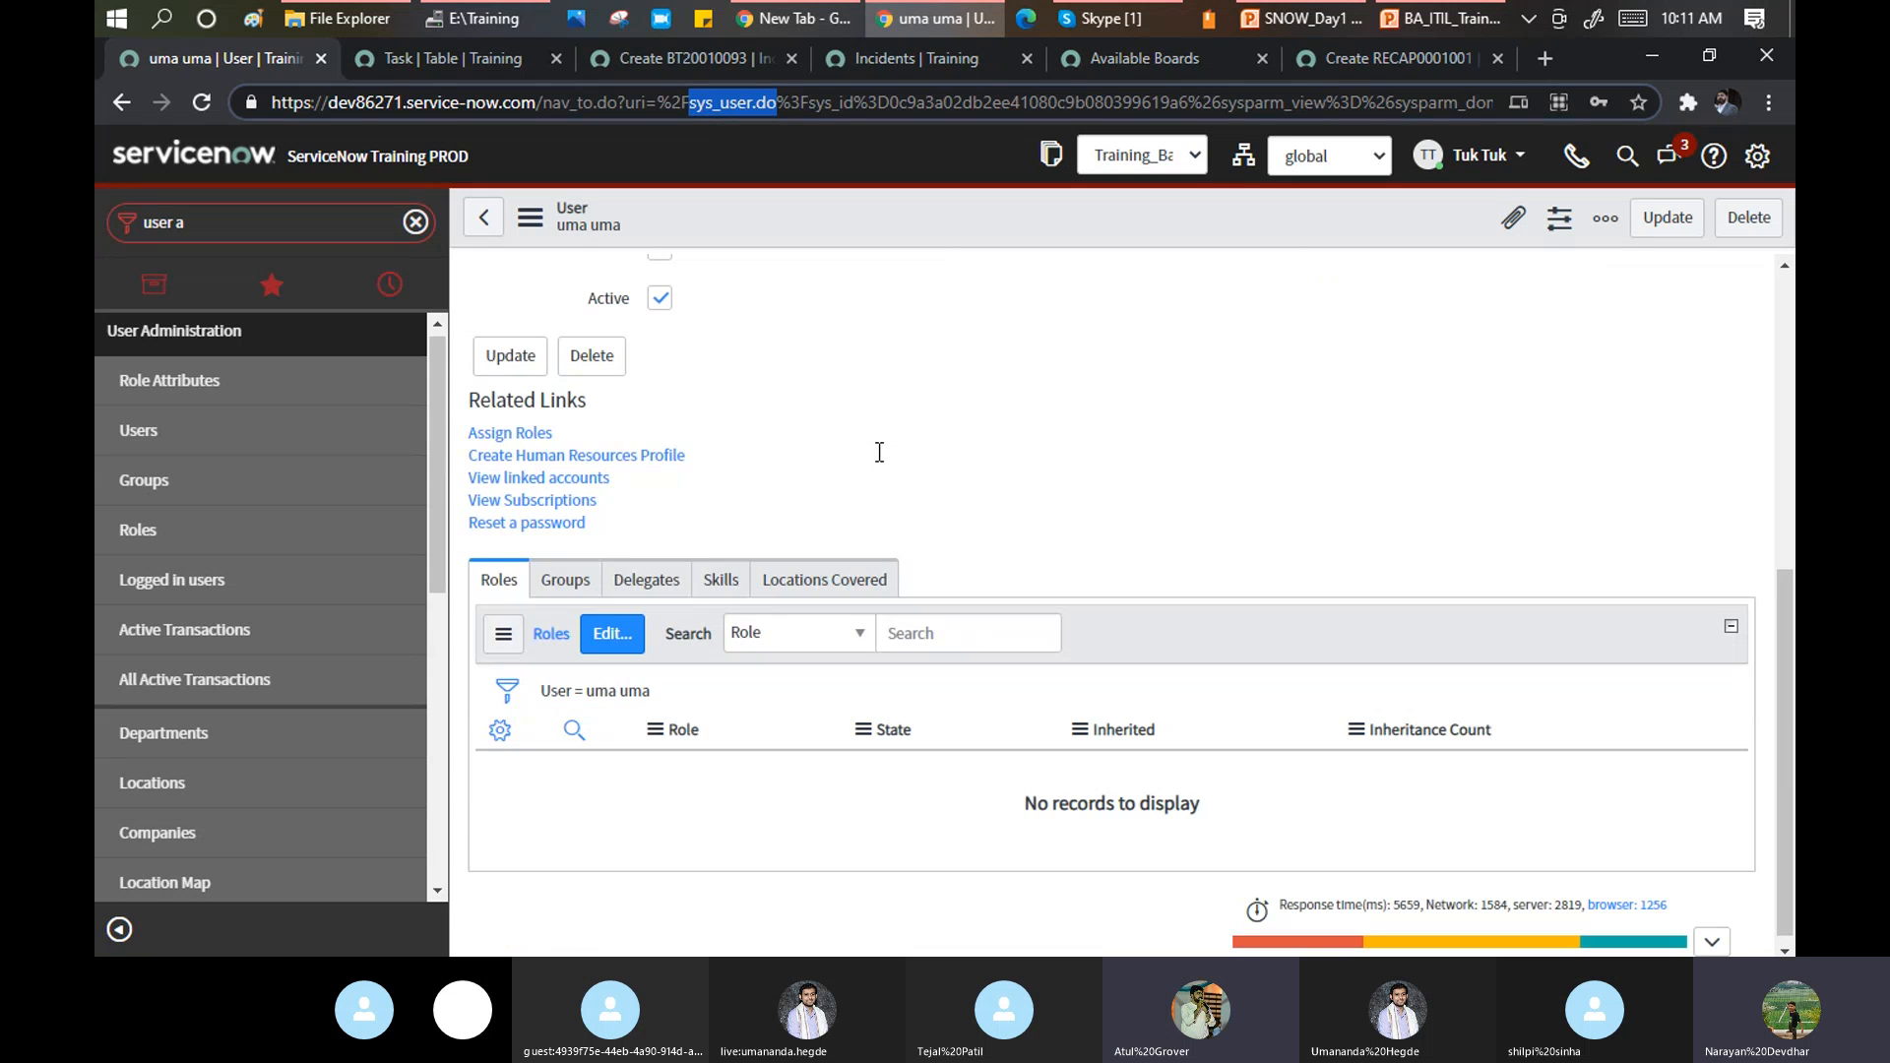
pyautogui.click(606, 630)
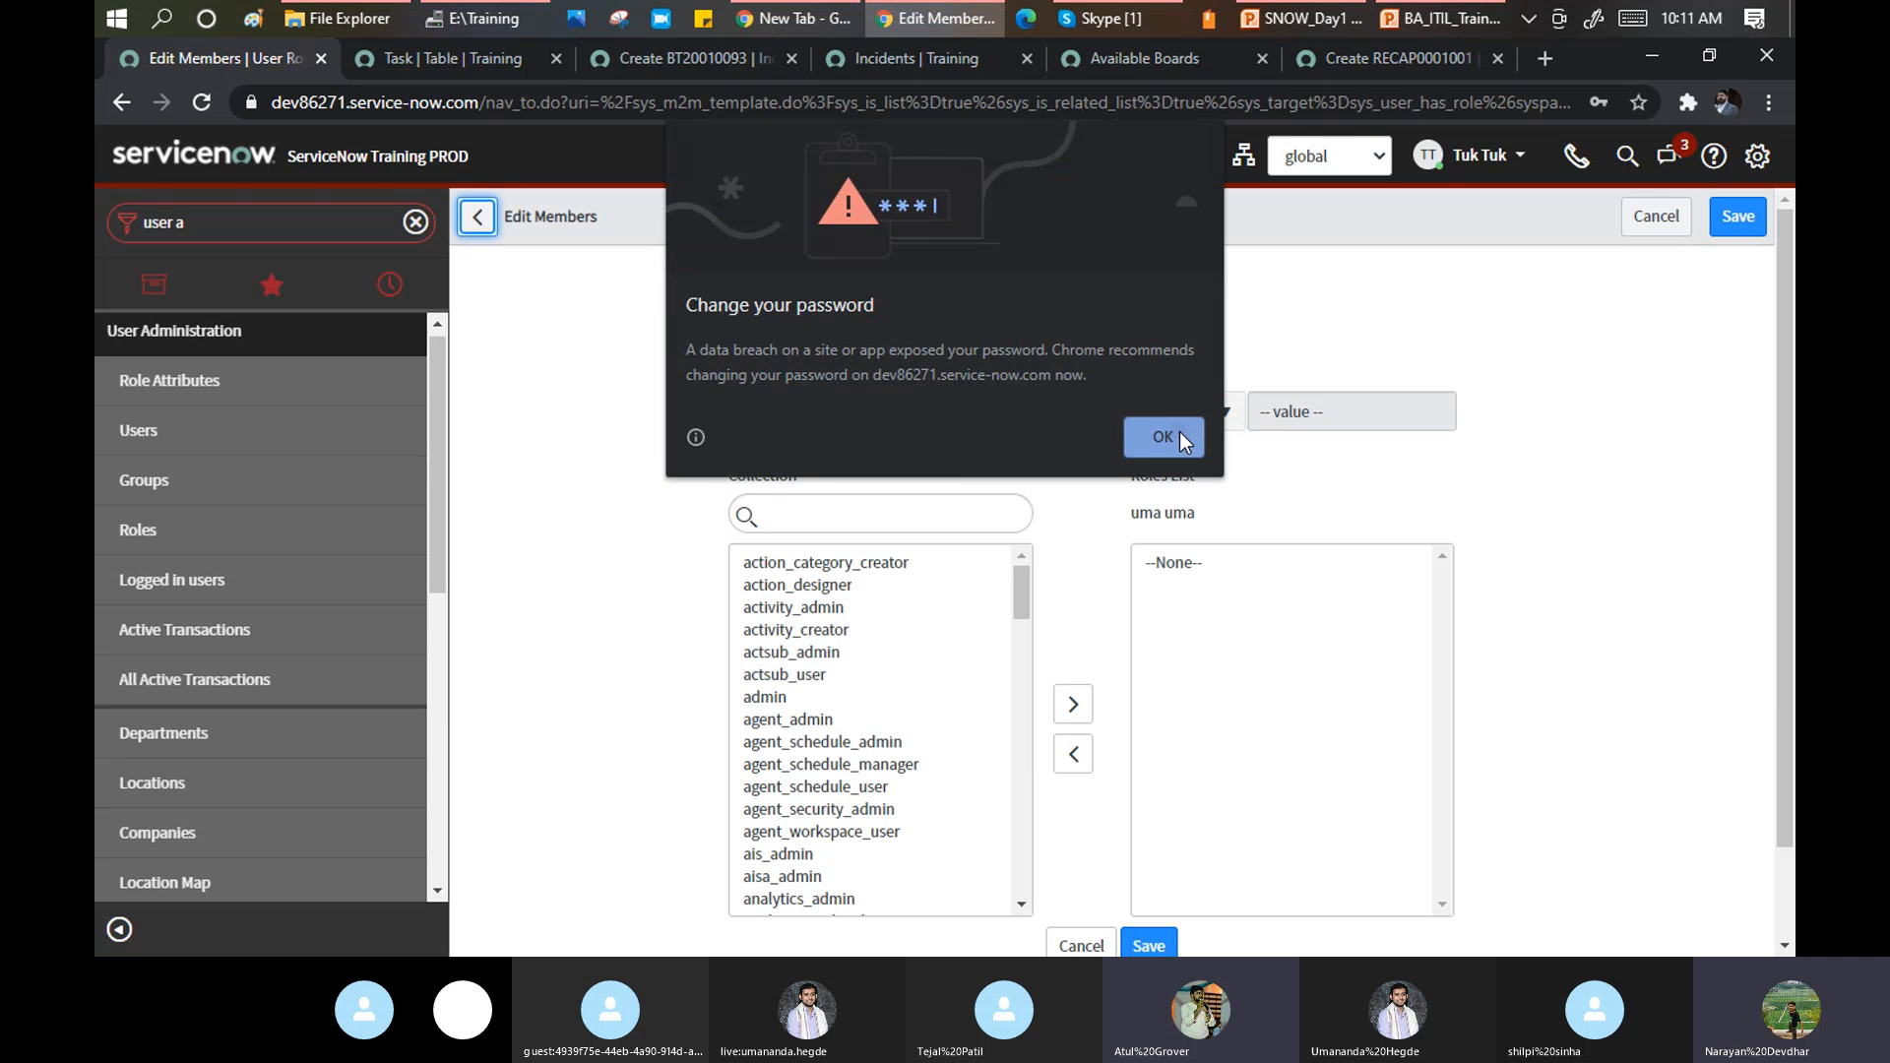
pyautogui.click(1179, 433)
pyautogui.click(798, 515)
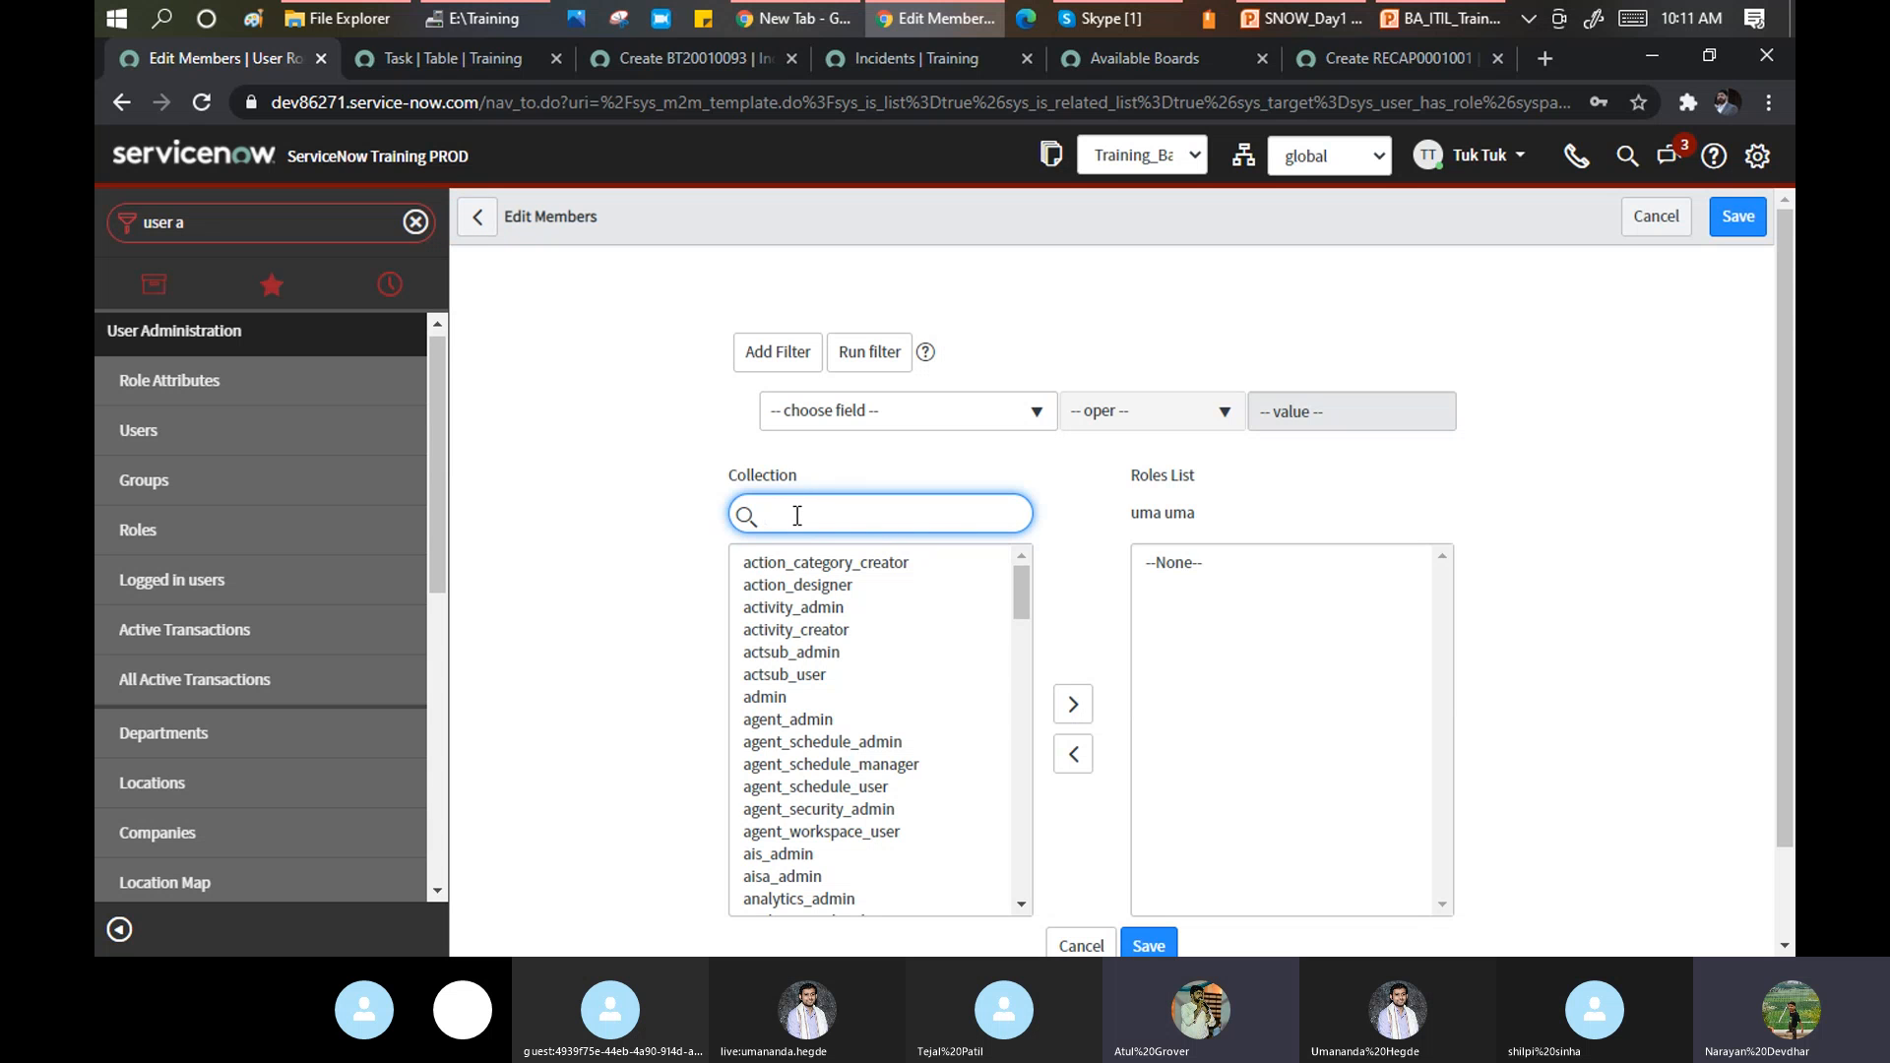
pyautogui.write('admin')
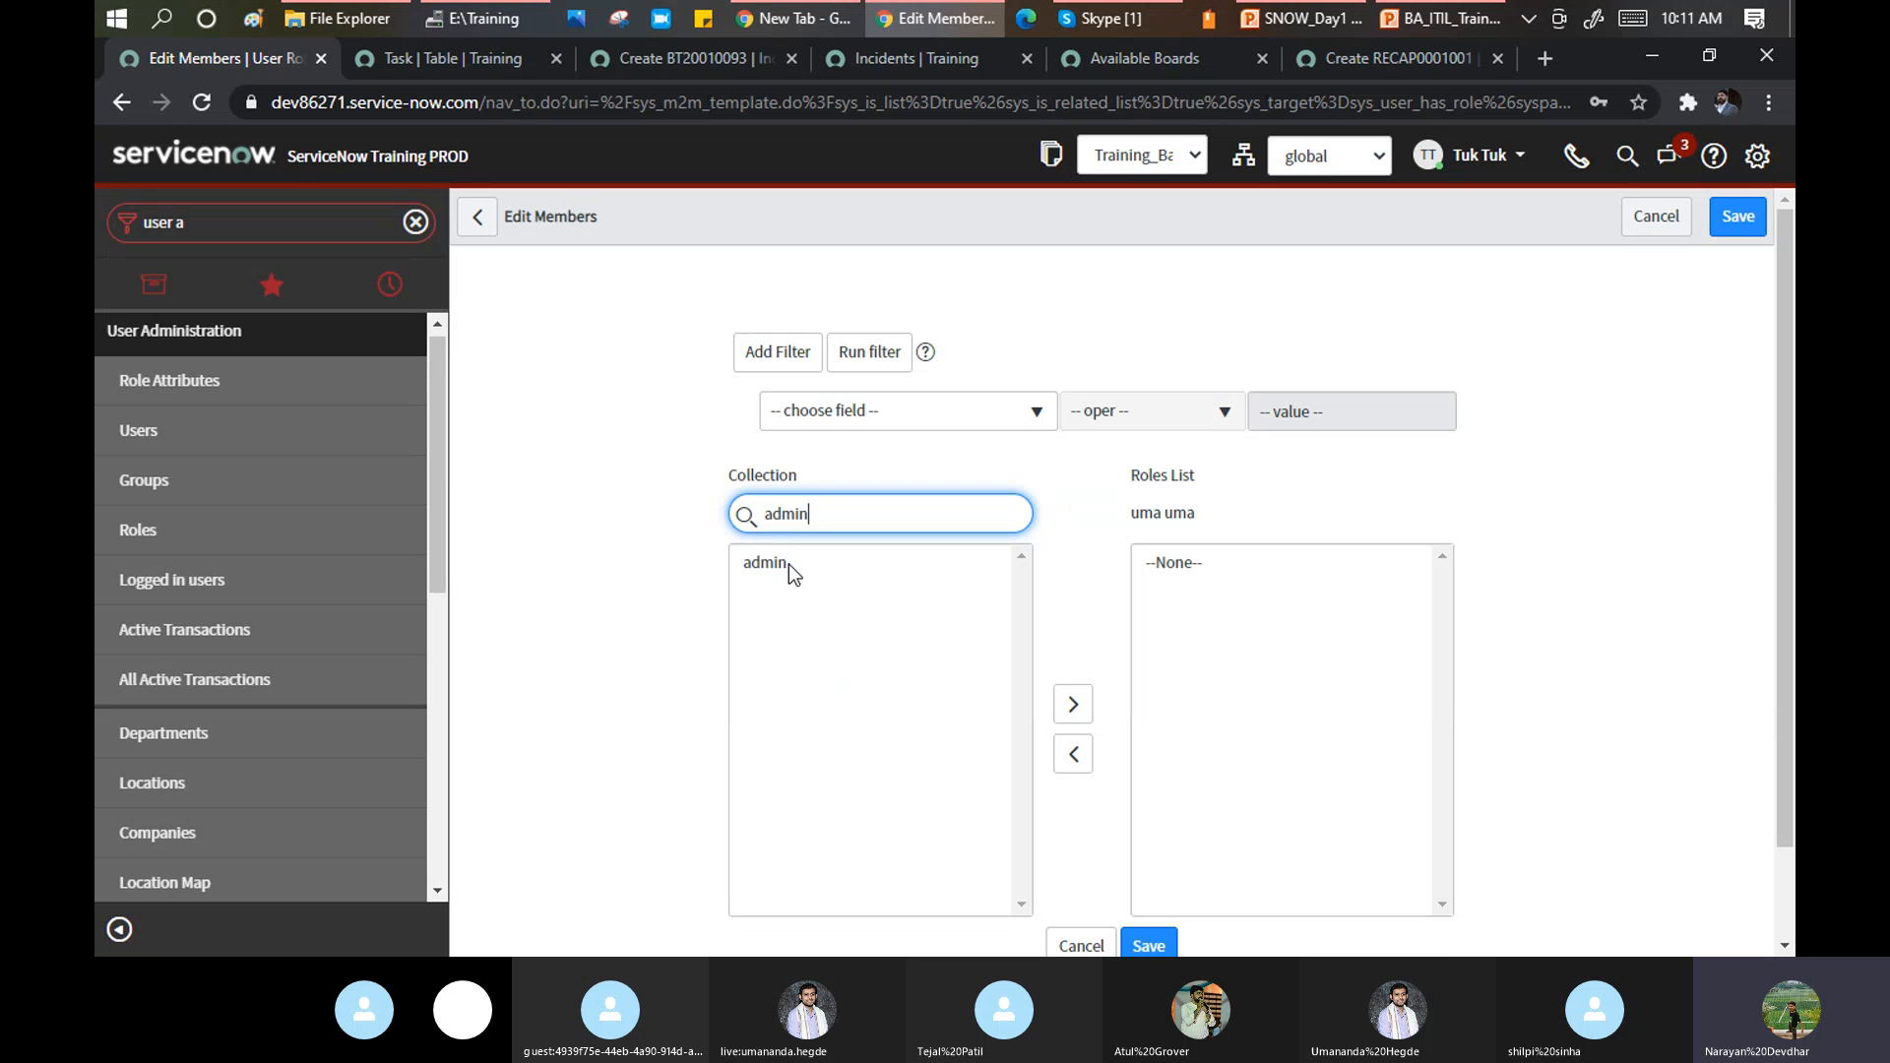
pyautogui.click(788, 564)
pyautogui.click(1073, 705)
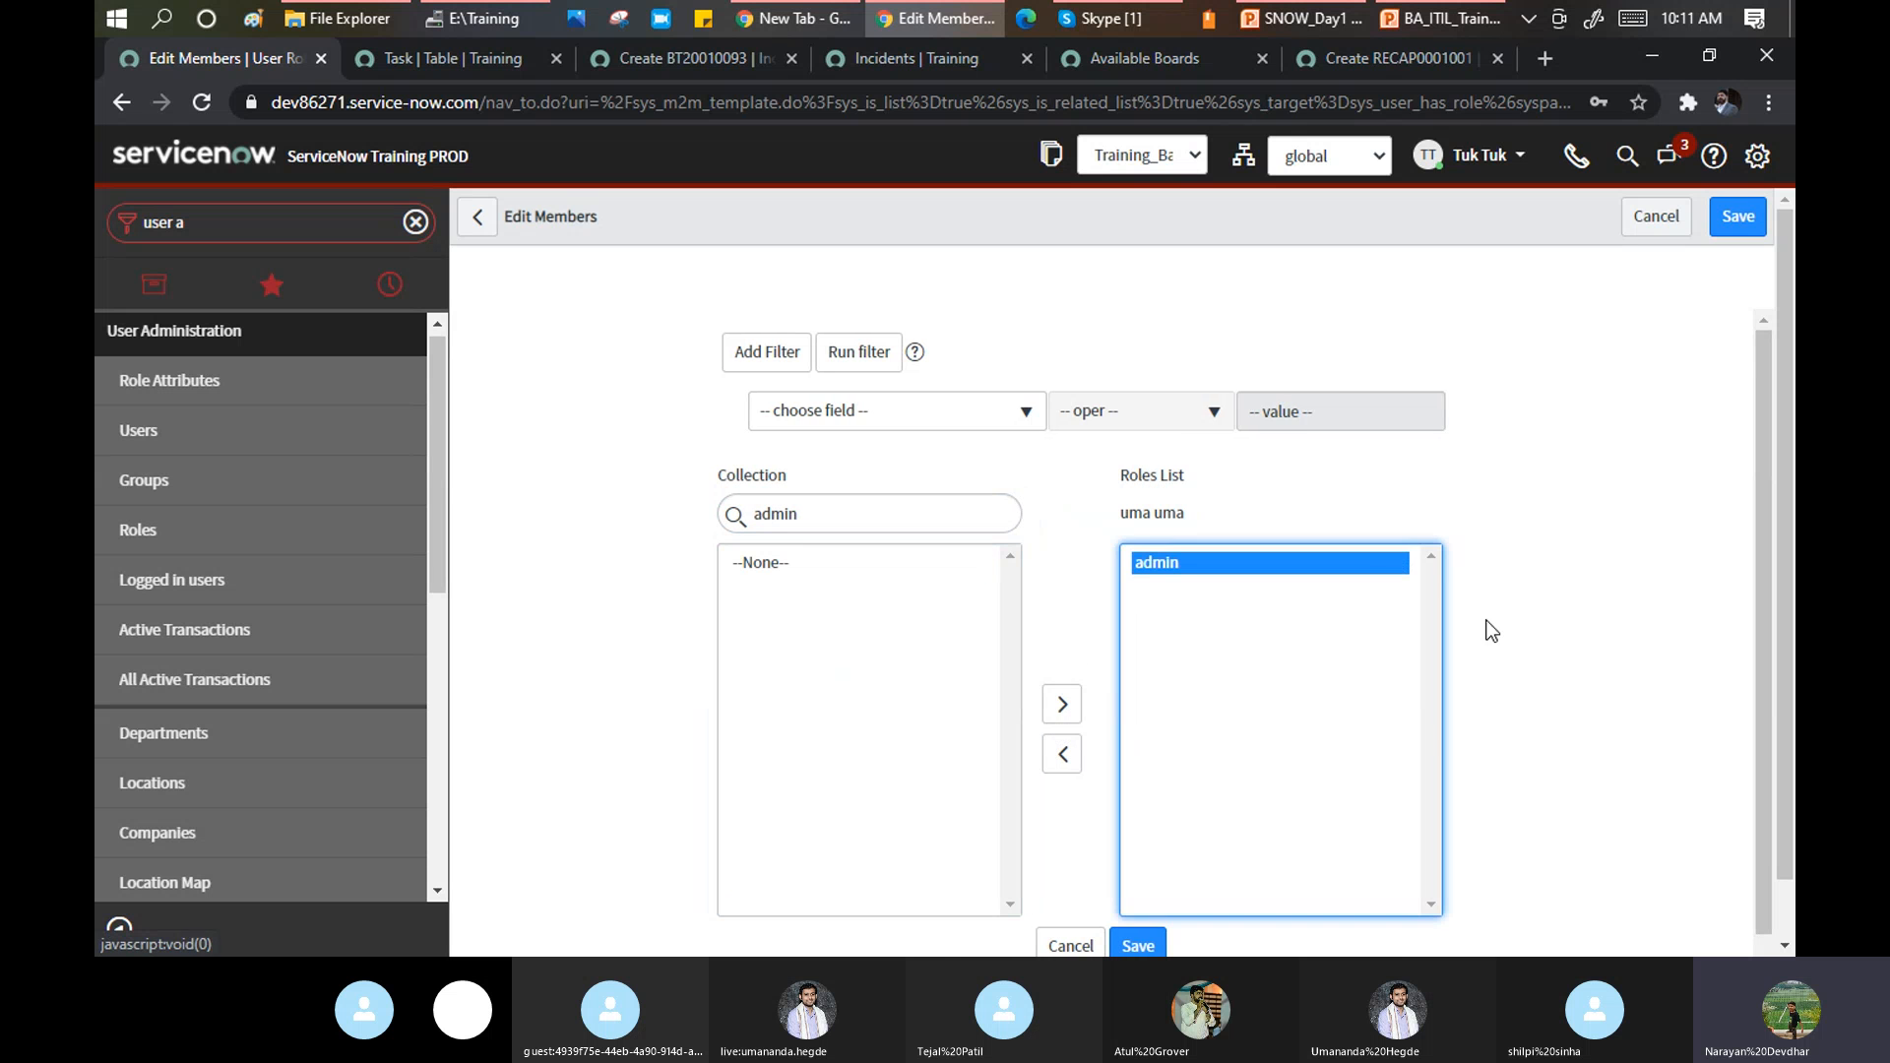
# Save the admin role assignment, then bring the Skype training call forward.
pyautogui.scroll(-1, 1317, 789)
pyautogui.click(1135, 874)
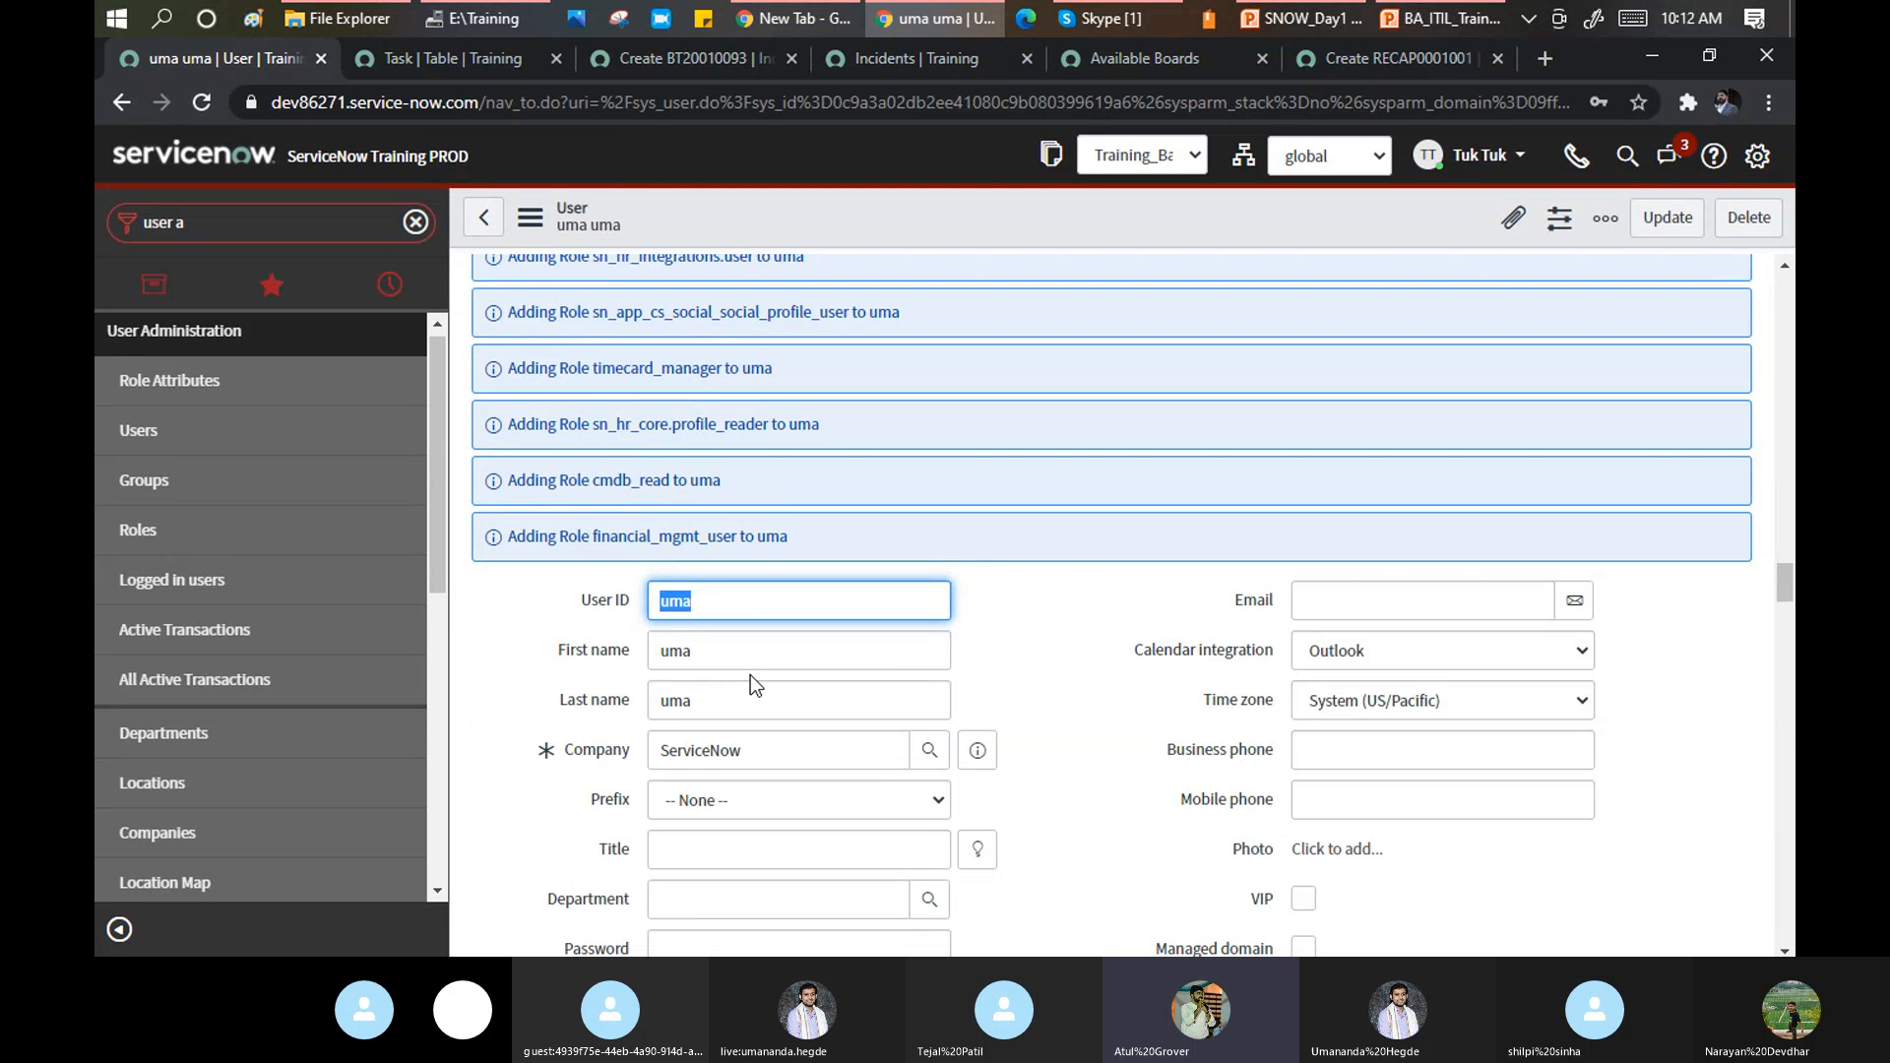
pyautogui.click(1126, 18)
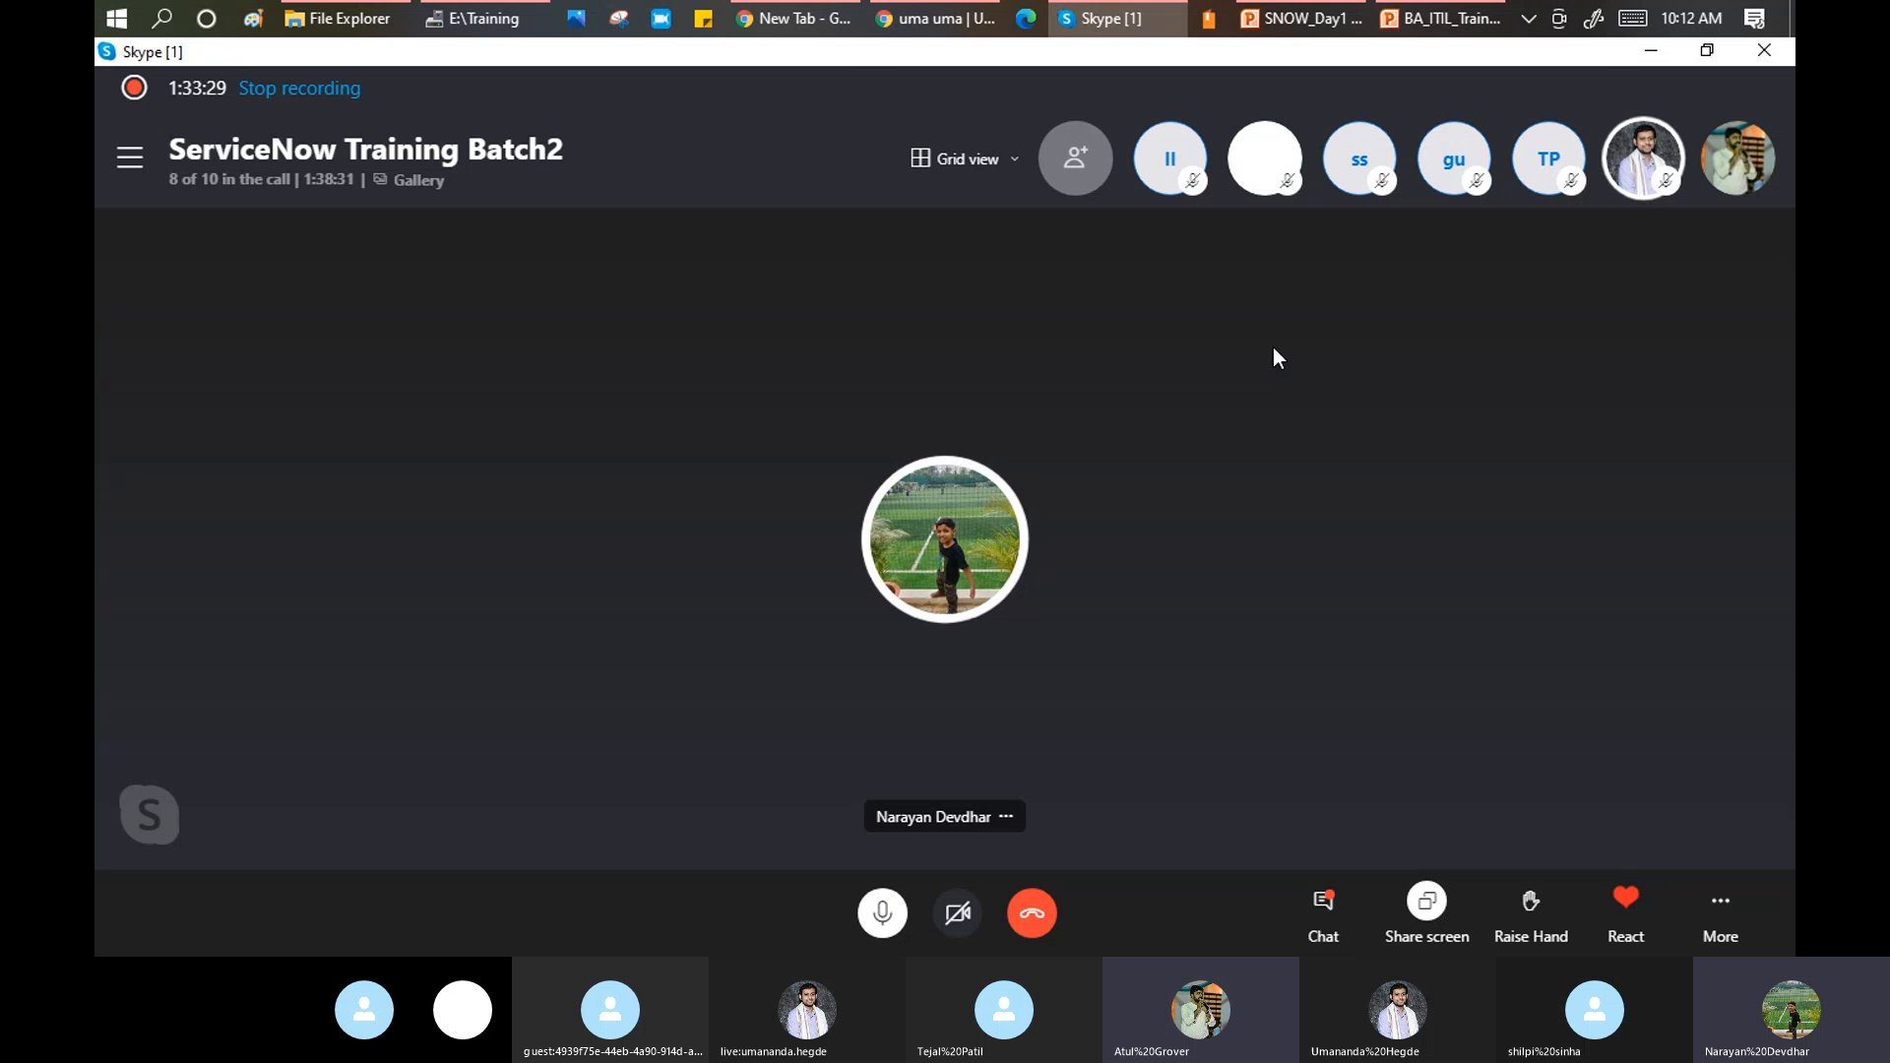
# Switch from the Skype call back to the Chrome window showing the new user's record.
pyautogui.hotkey('alt', 'Tab')
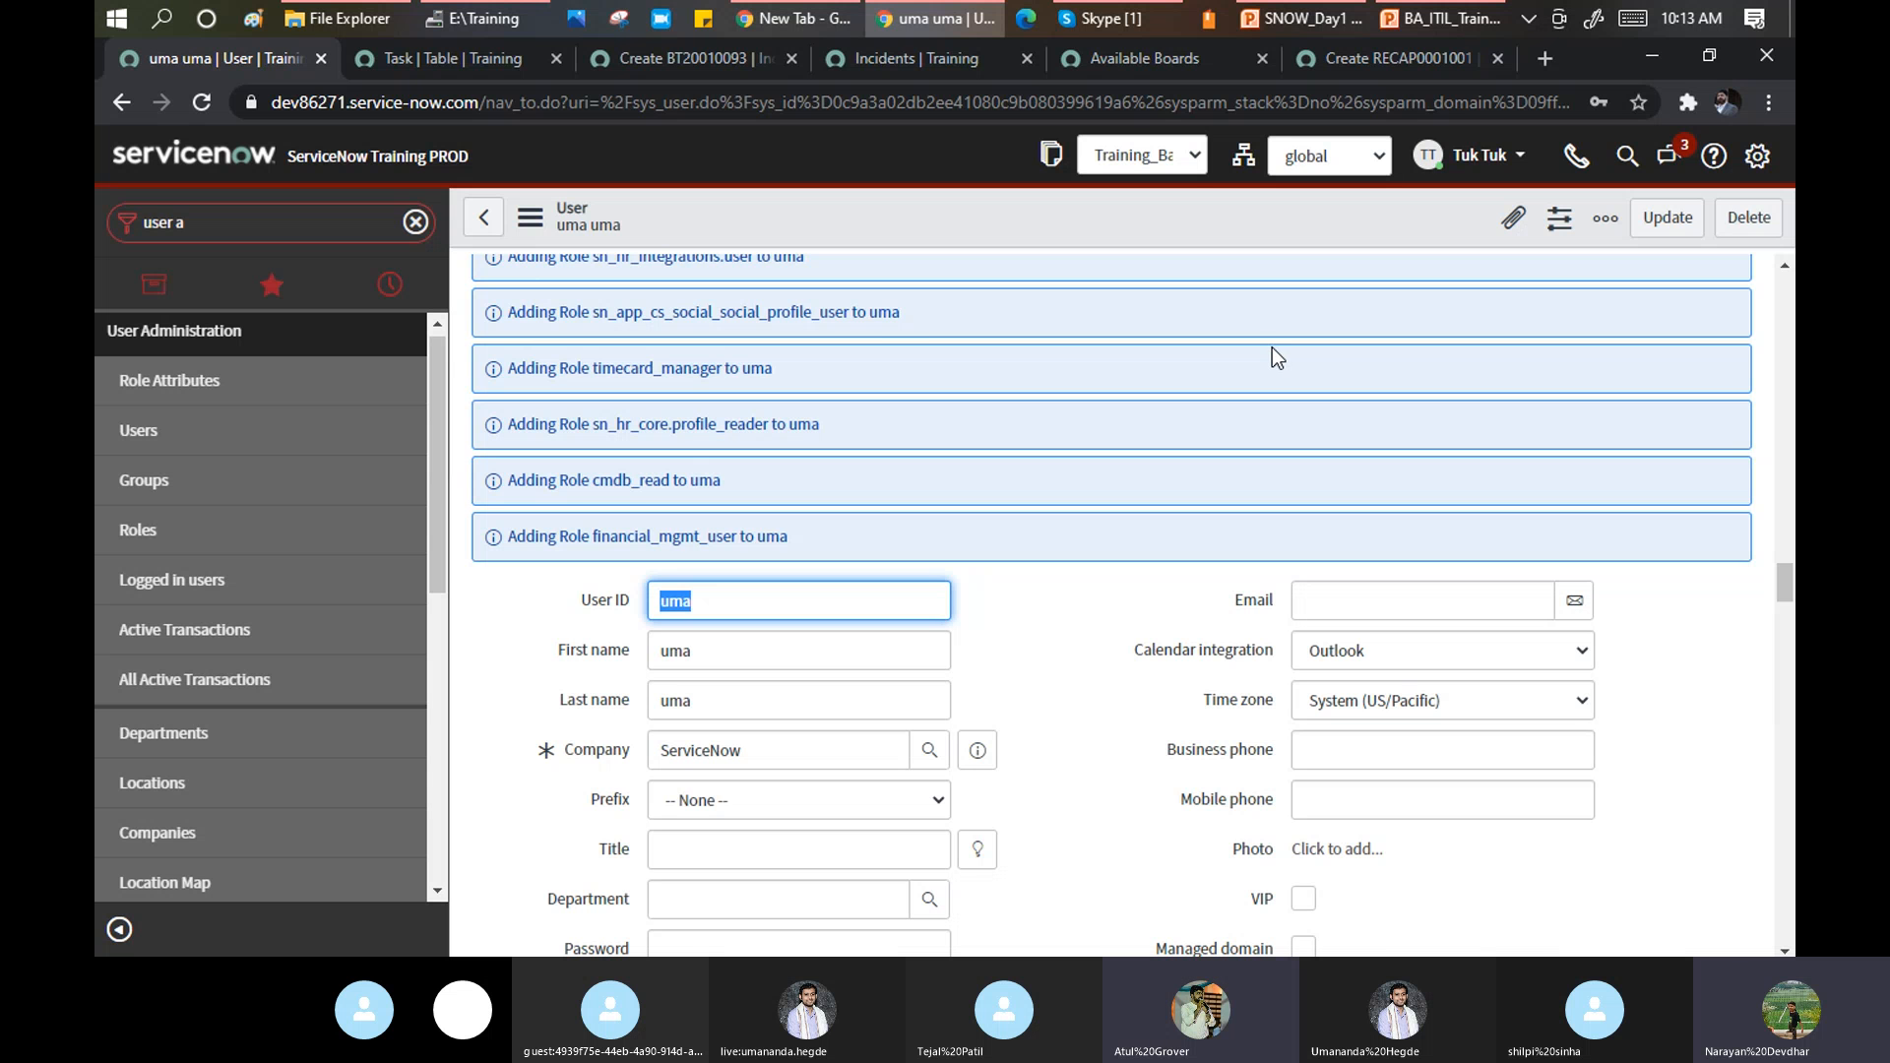
# Bring the Skype training call window to the front from the taskbar.
pyautogui.click(1128, 19)
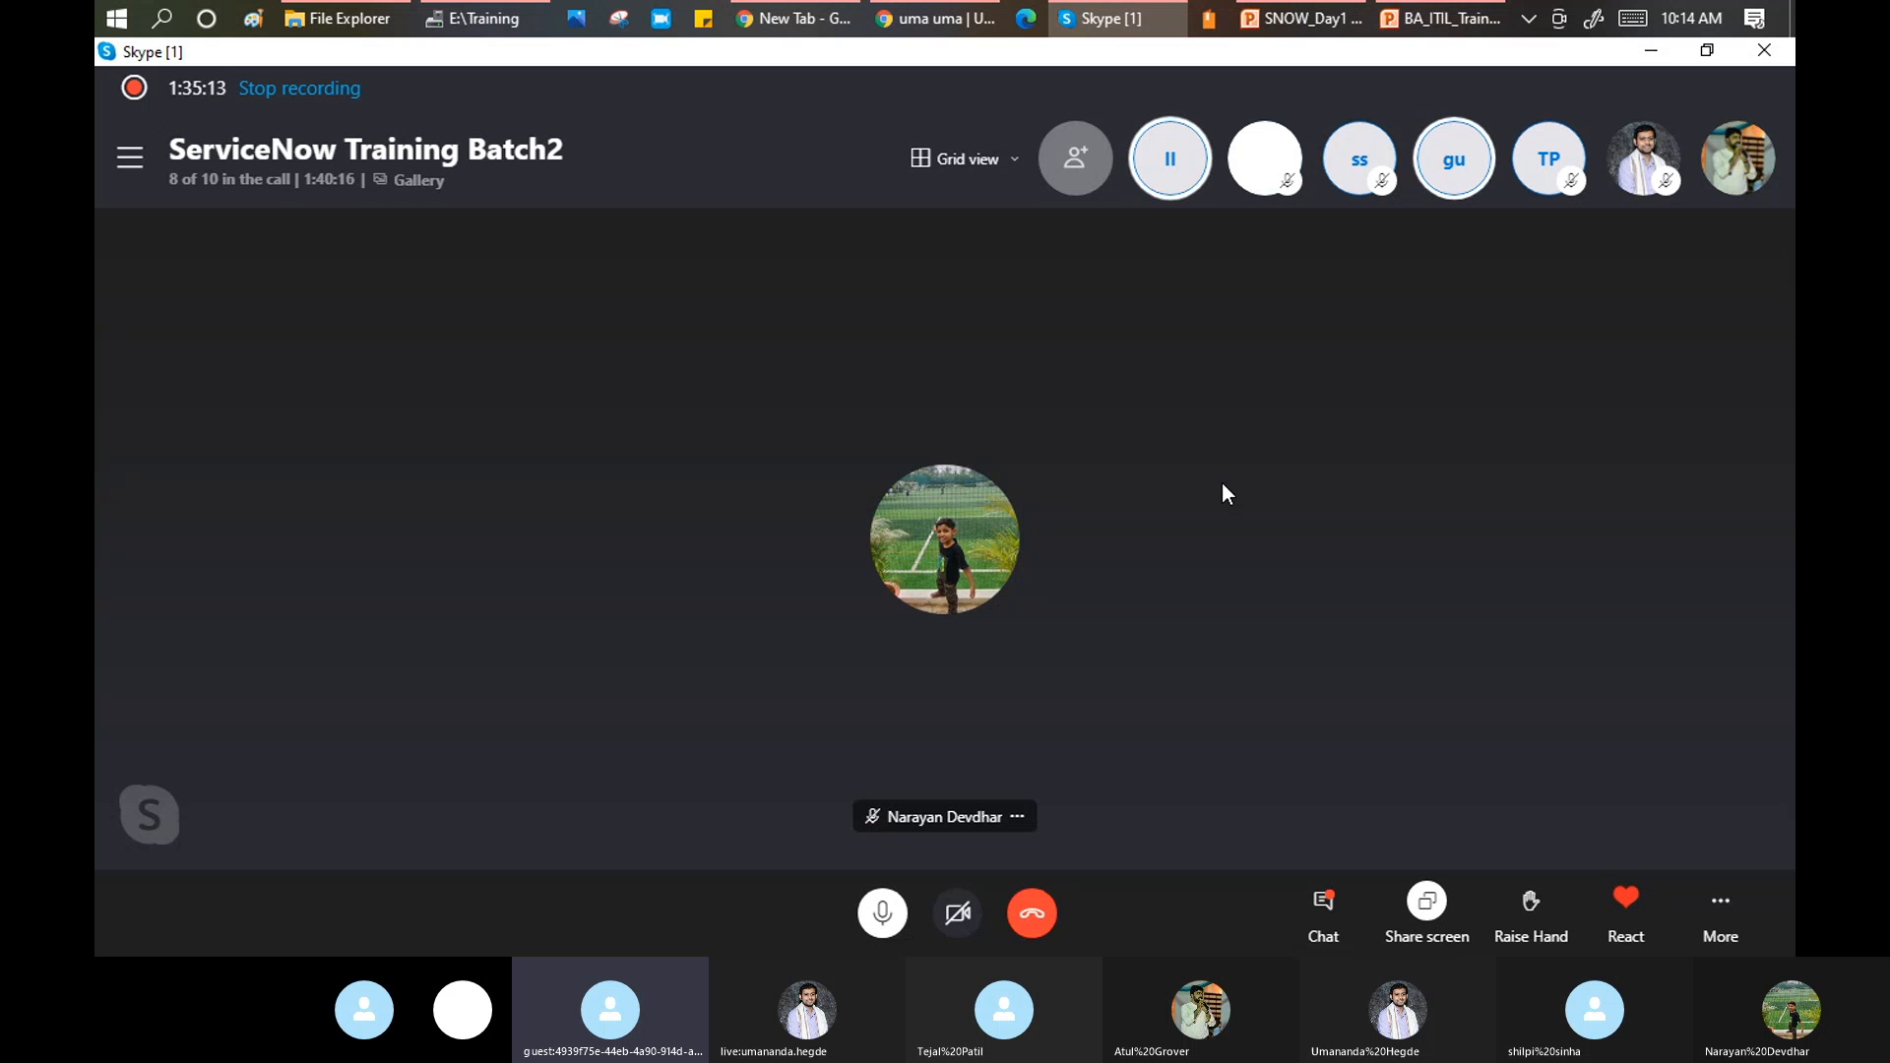
# Return from Skype to the ServiceNow user record in Chrome with Alt+Tab.
pyautogui.hotkey('alt', 'Tab')
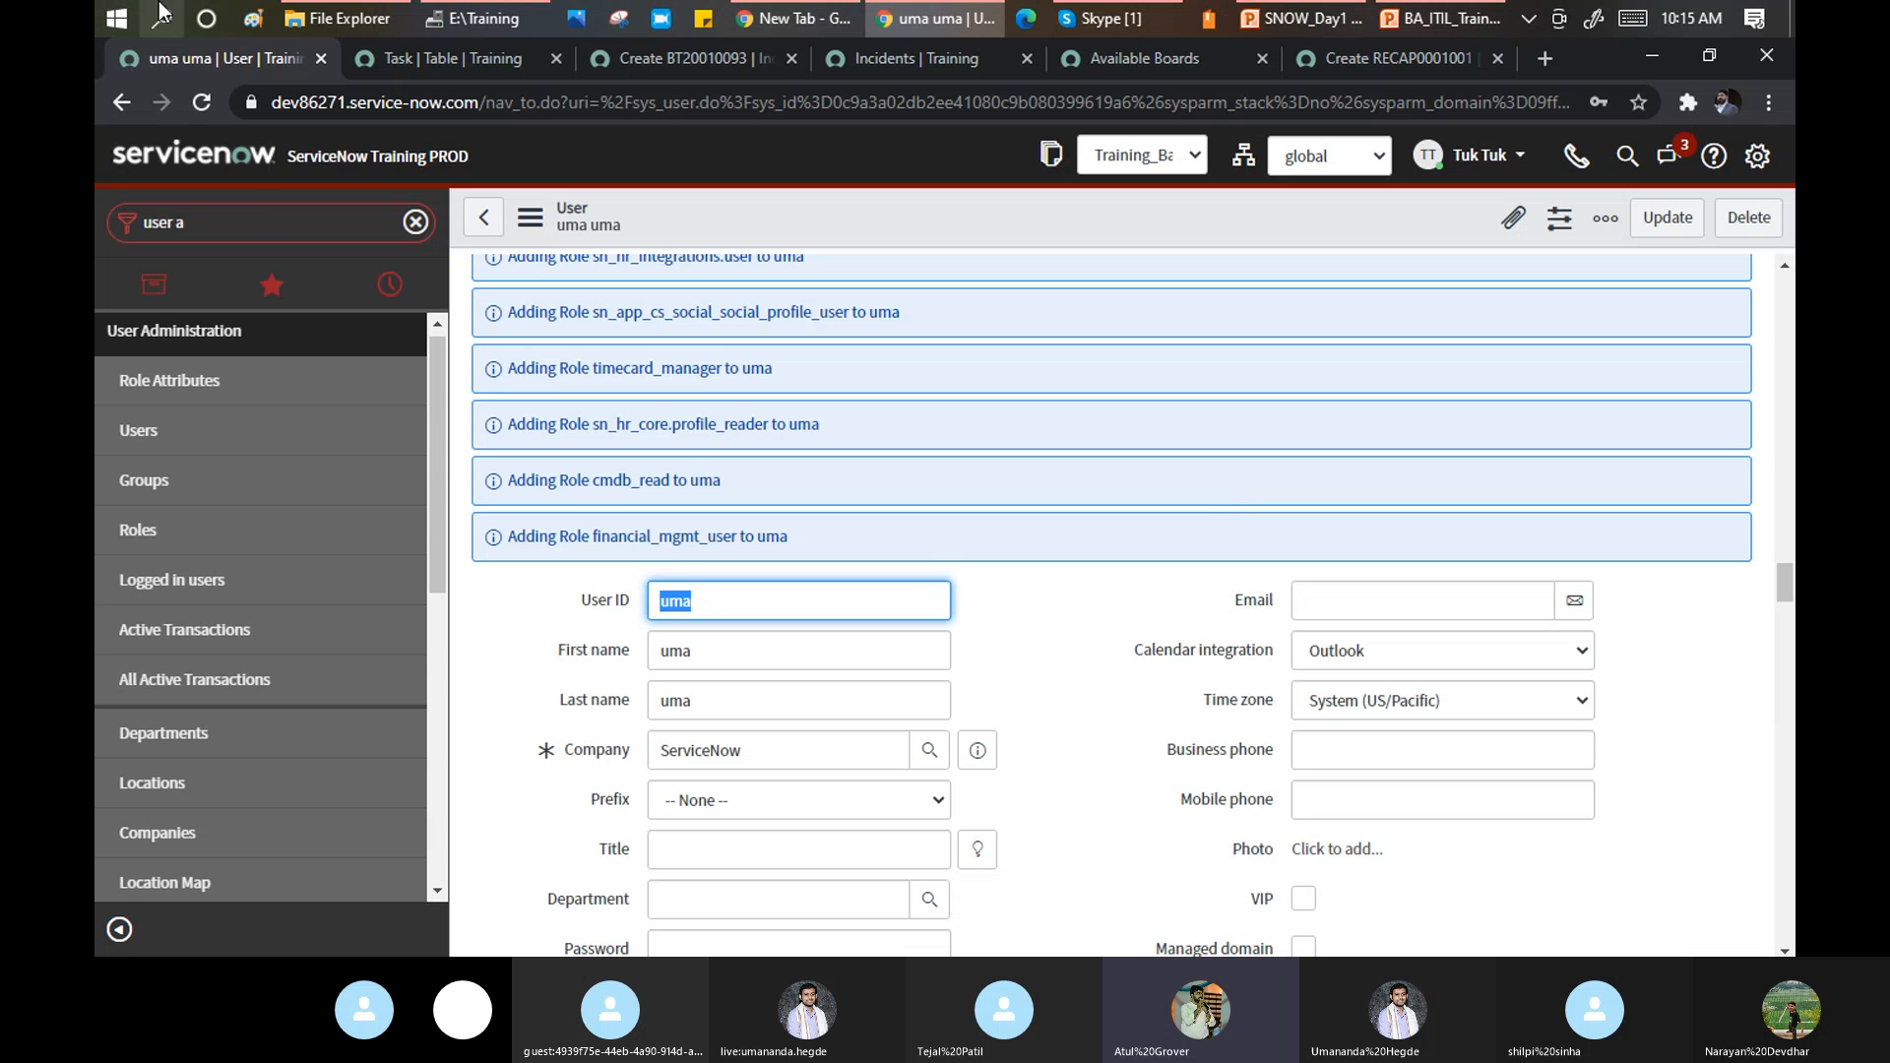
# Type 'intergation' into the navigator filter, then erase it until the box is empty.
pyautogui.click(267, 222)
pyautogui.write('in')
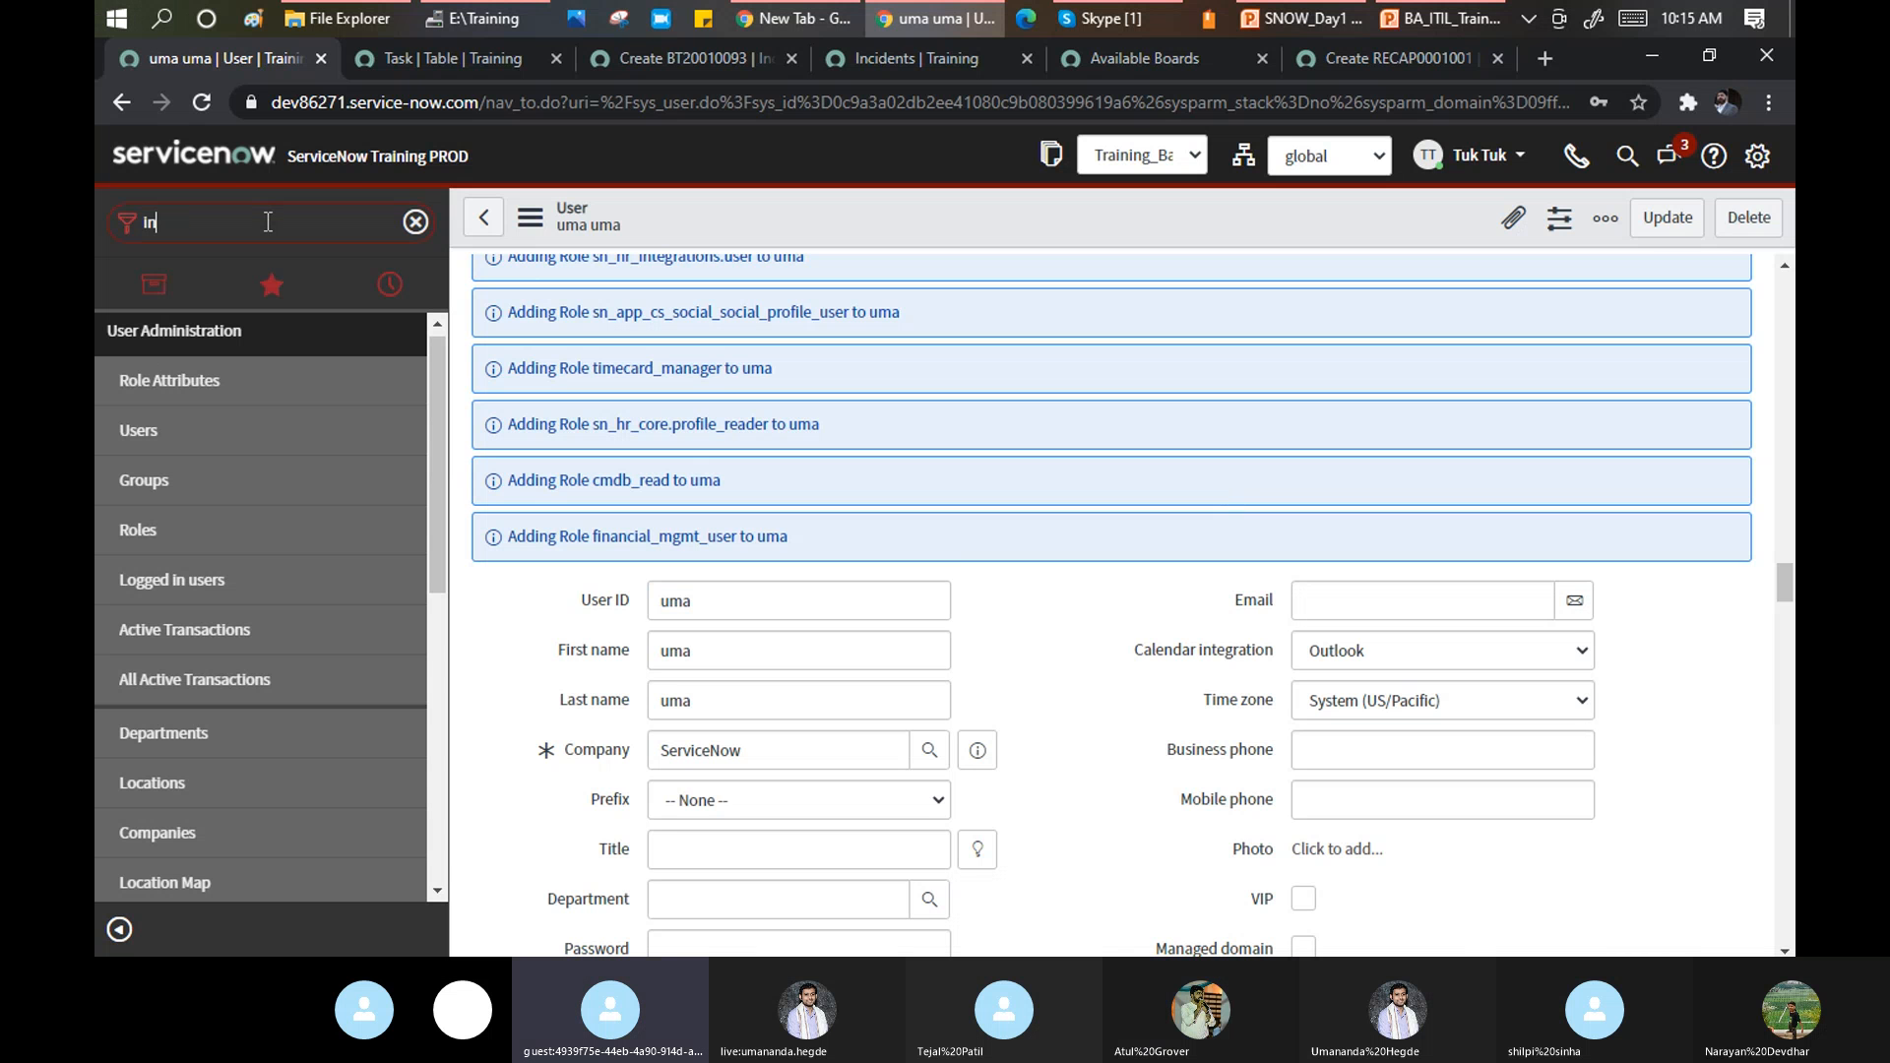
pyautogui.write('tergation')
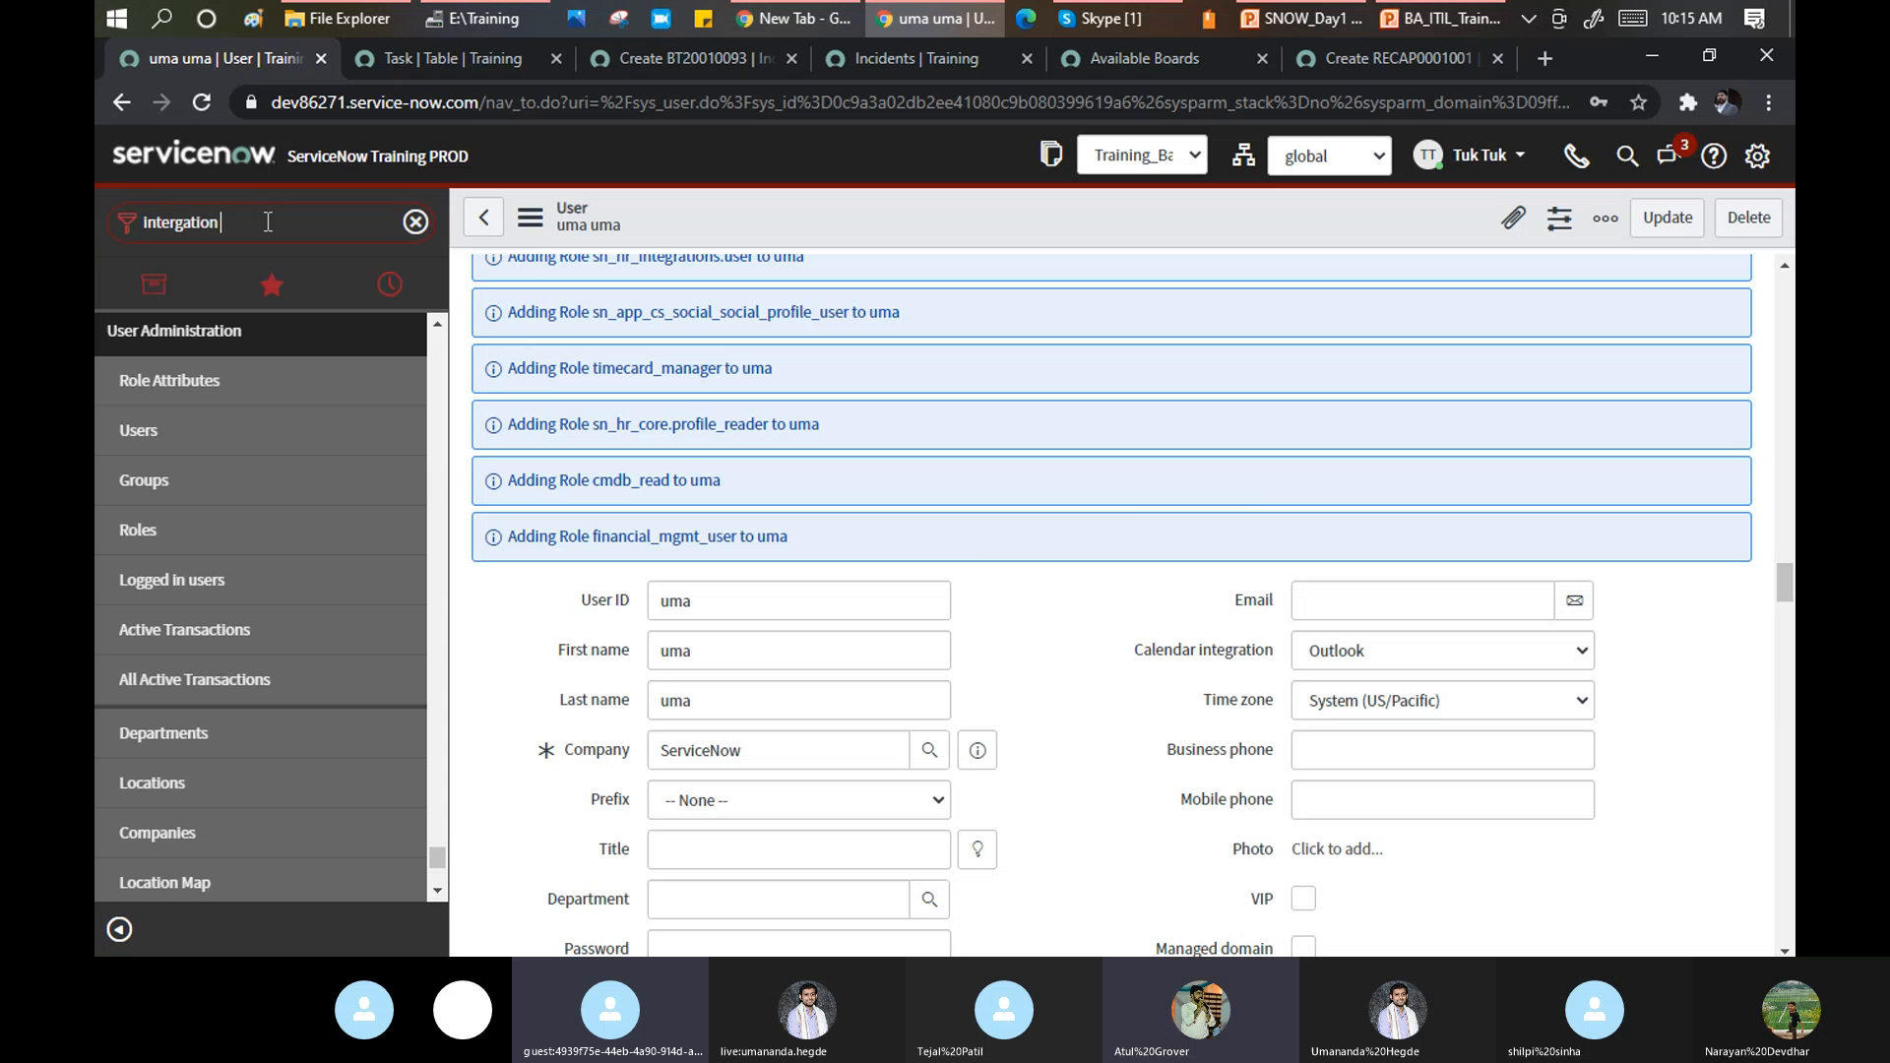
pyautogui.press('BackSpace')
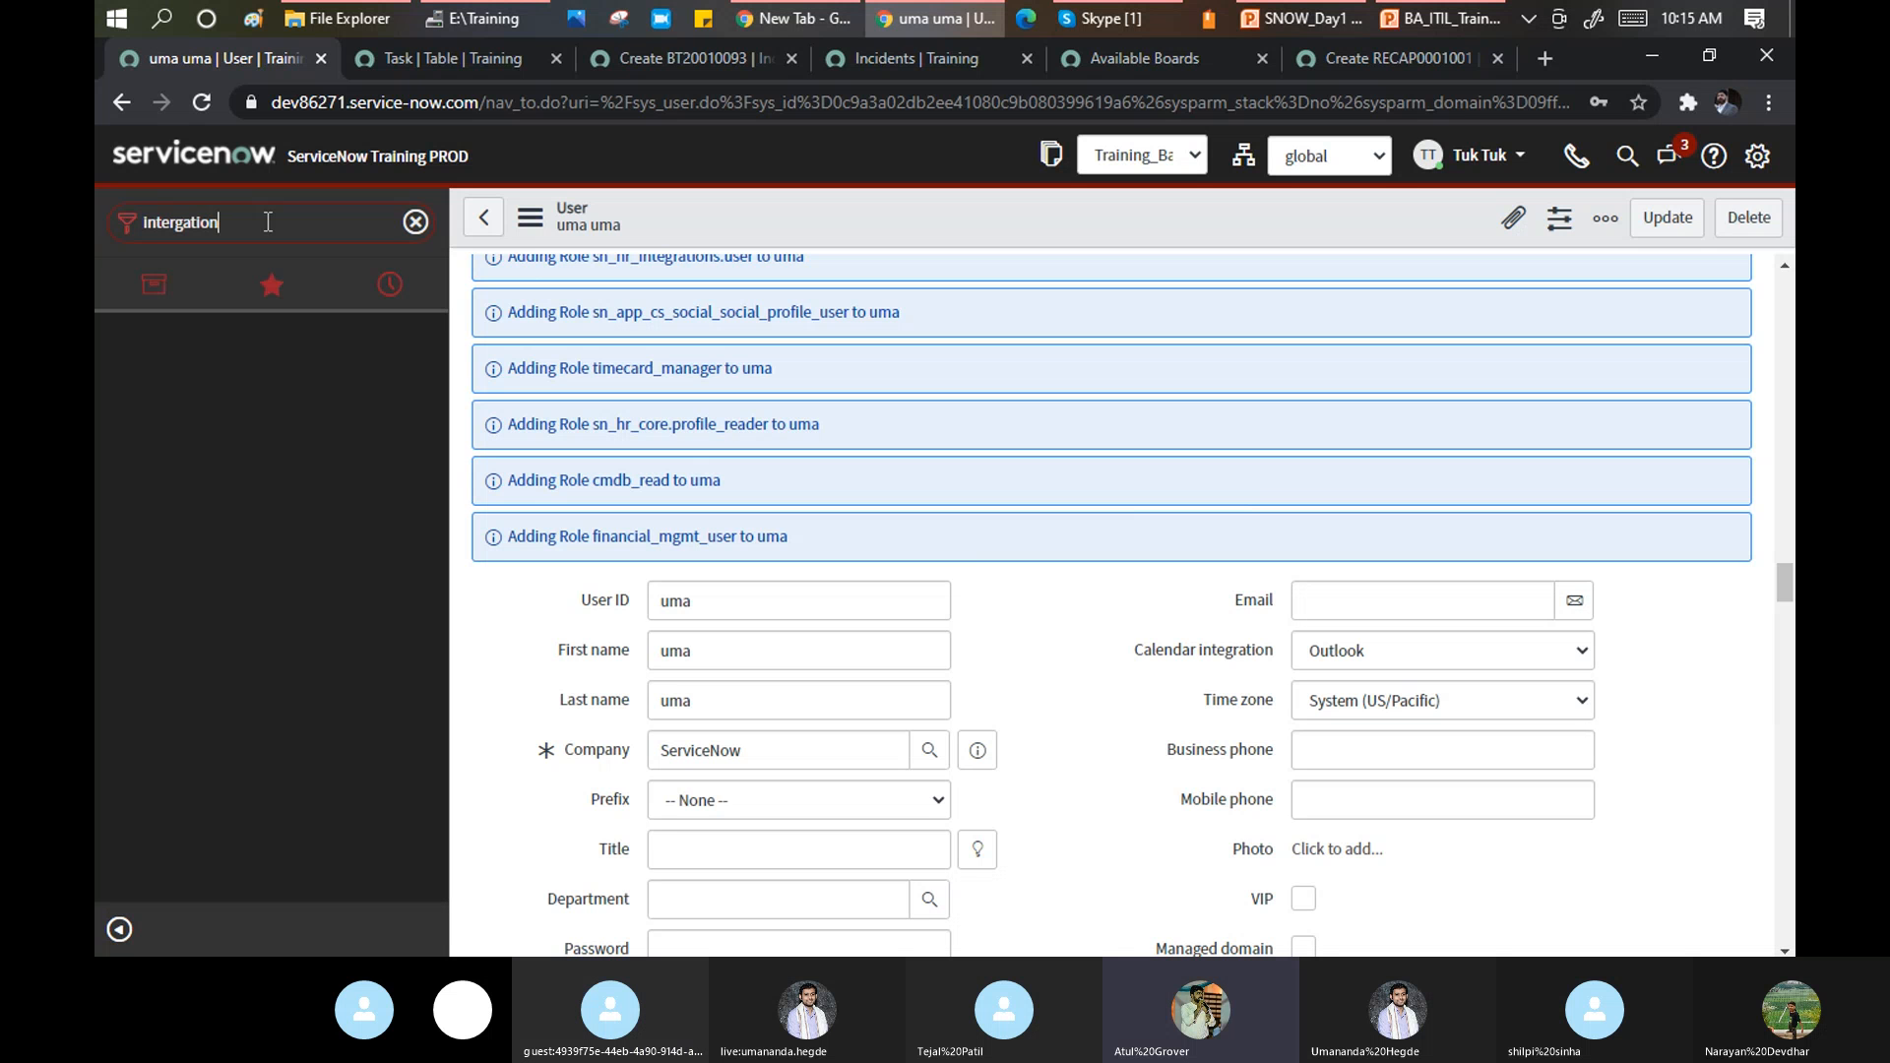
pyautogui.press('BackSpace')
pyautogui.press('BackSpace')
pyautogui.press('BackSpace')
pyautogui.press('BackSpace')
pyautogui.press('BackSpace')
pyautogui.press('BackSpace')
pyautogui.press('BackSpace')
pyautogui.press('BackSpace')
pyautogui.press('BackSpace')
pyautogui.press('BackSpace')
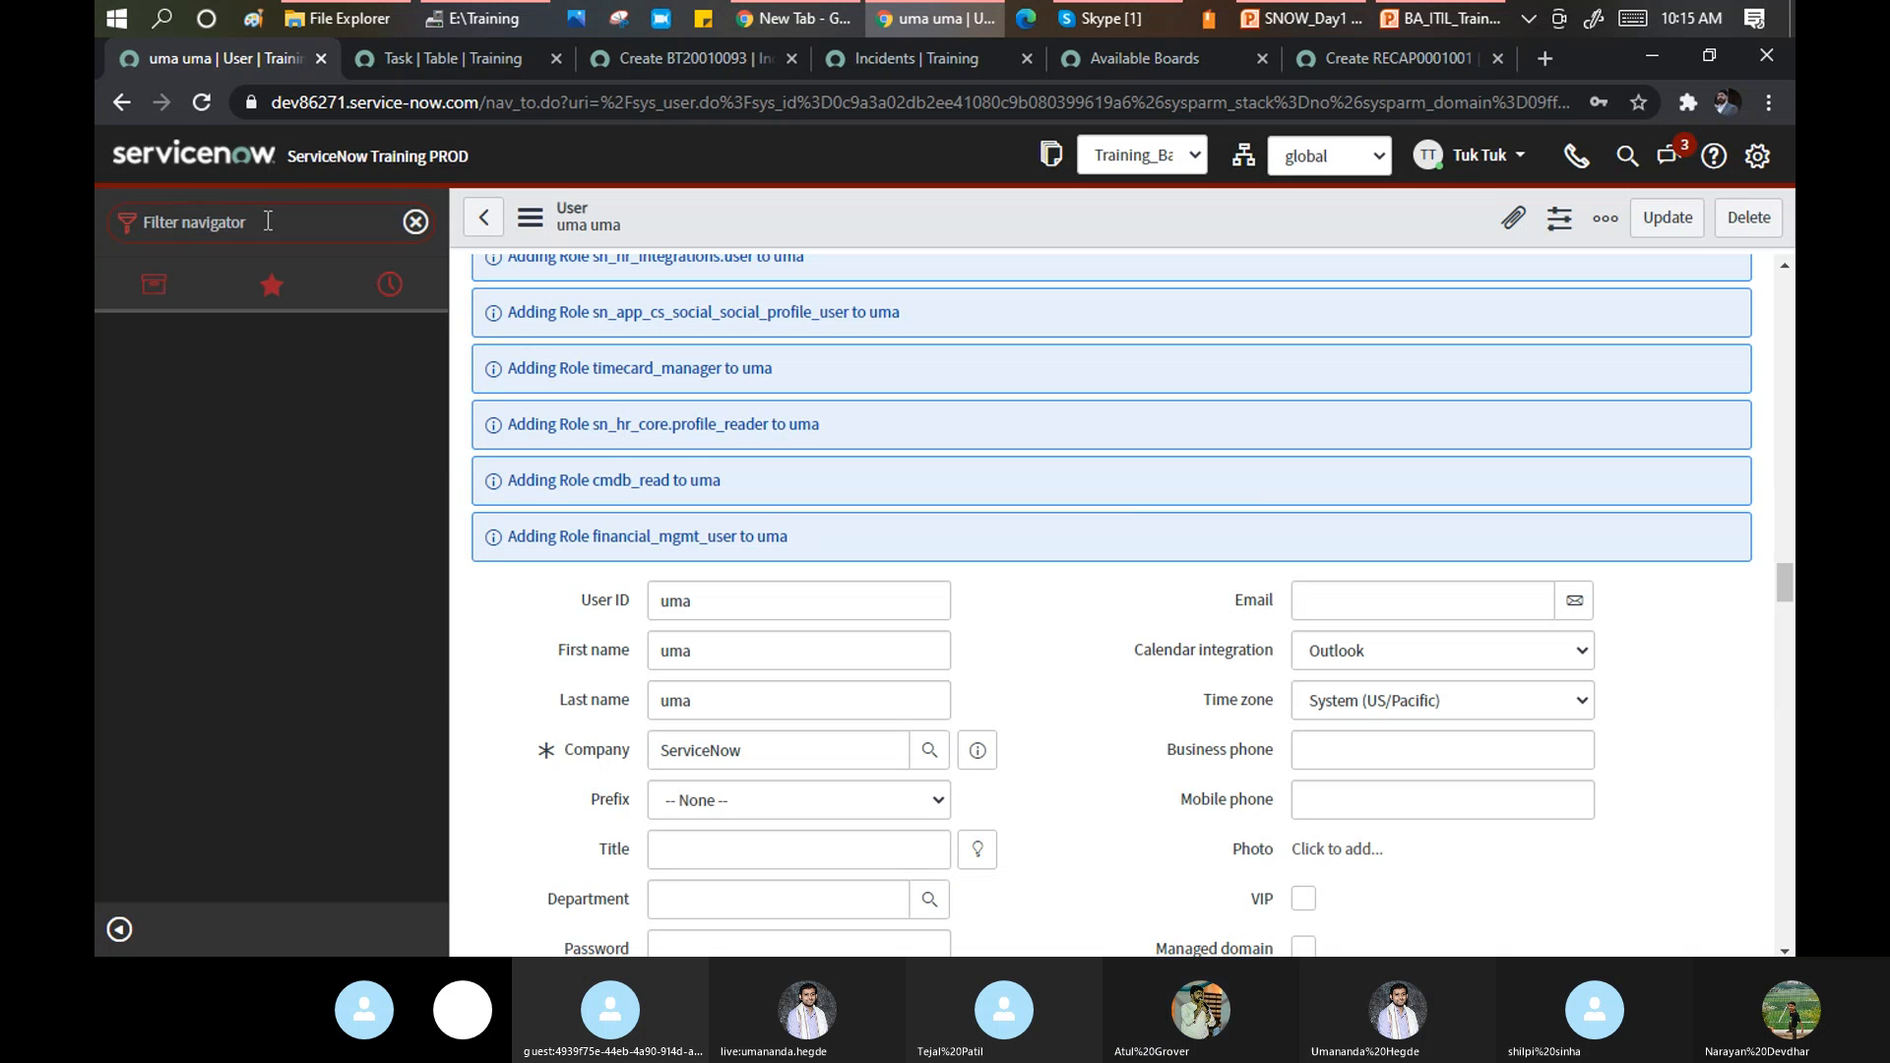
# Filter the navigator by 'hub' and open IntegrationHub Usage, showing 0 transactions.
pyautogui.write('hub')
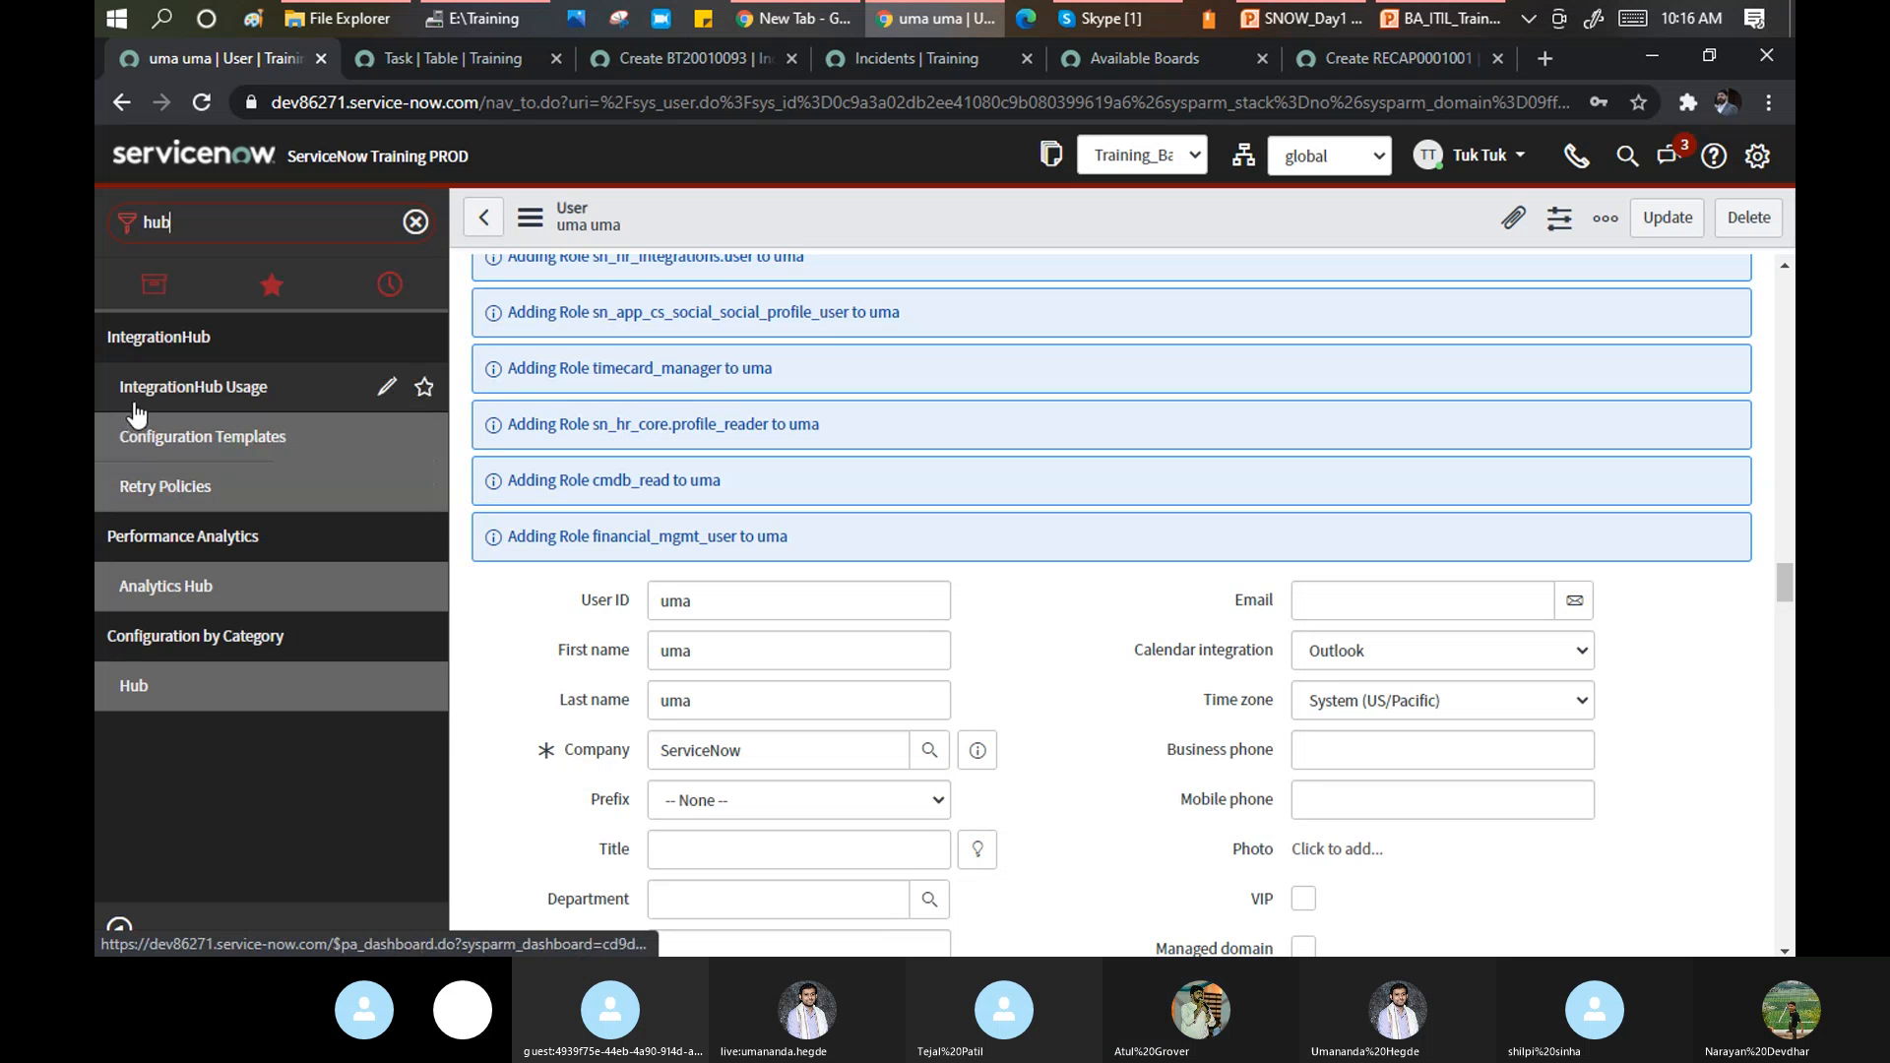
pyautogui.click(169, 443)
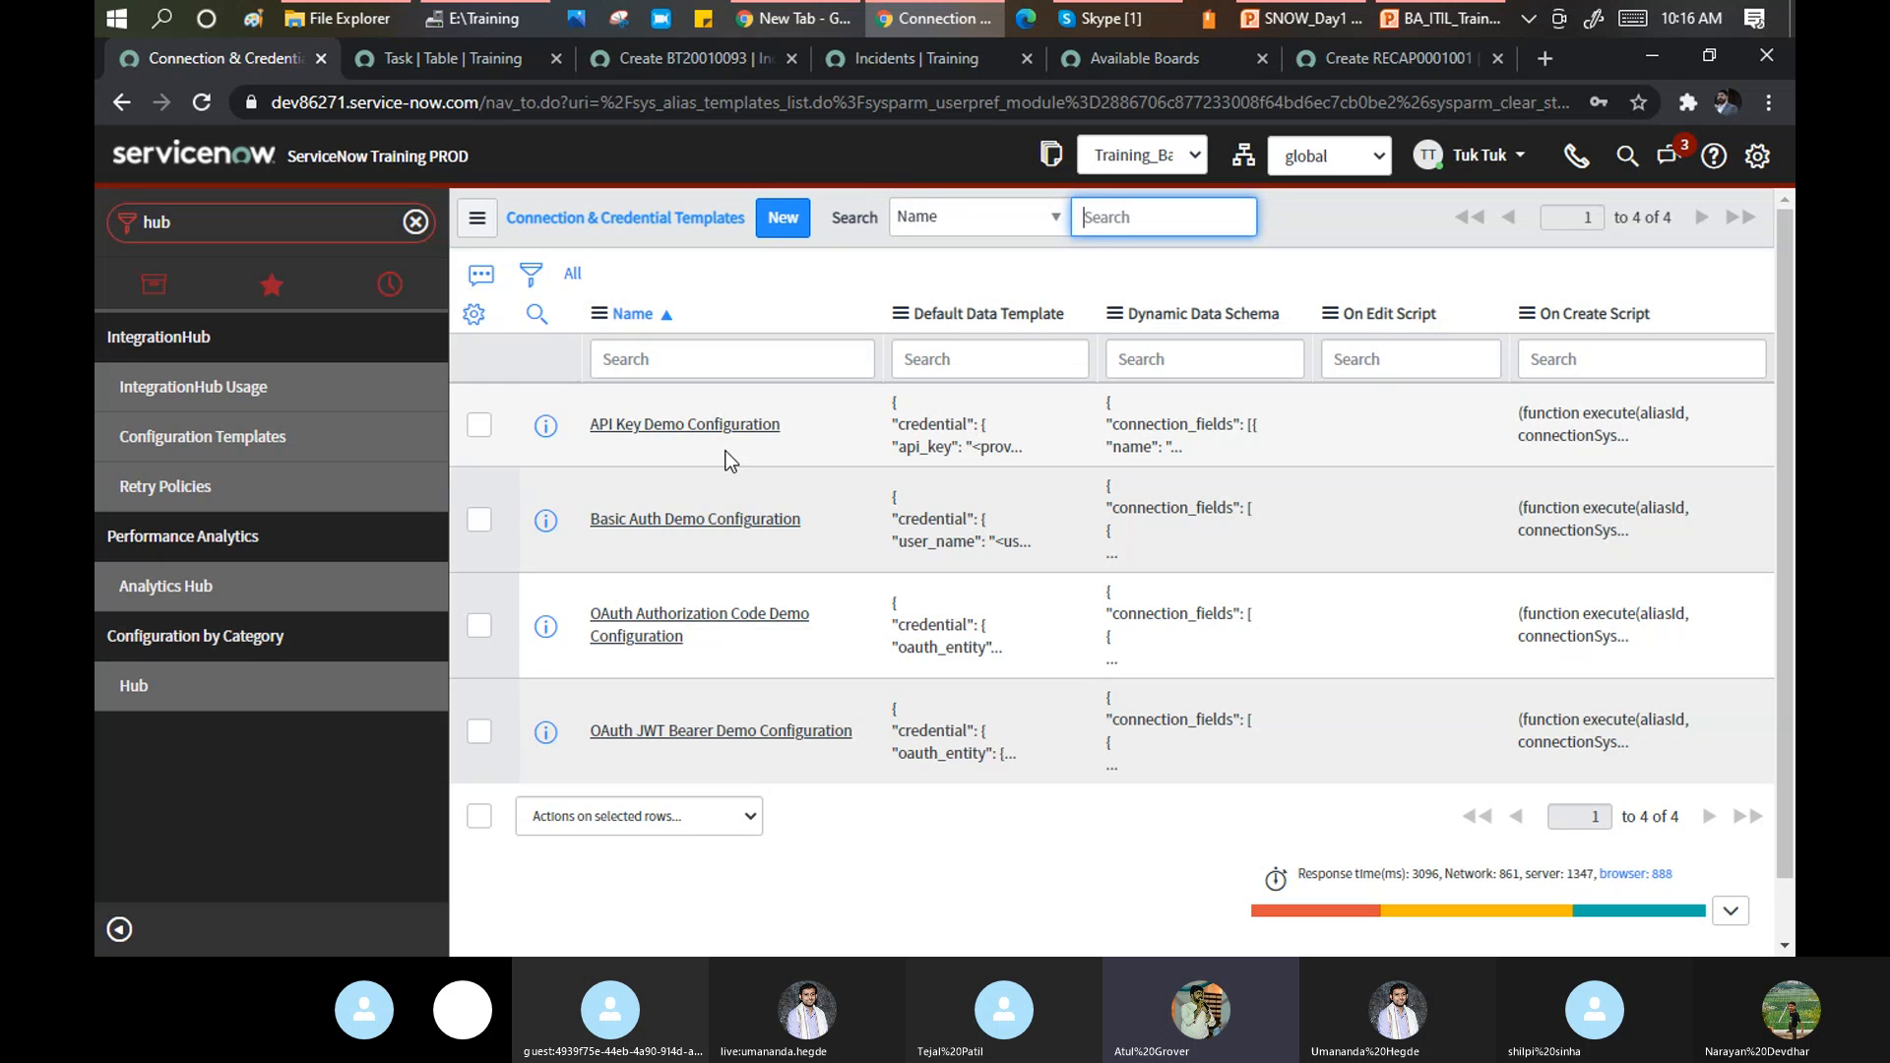
pyautogui.click(128, 687)
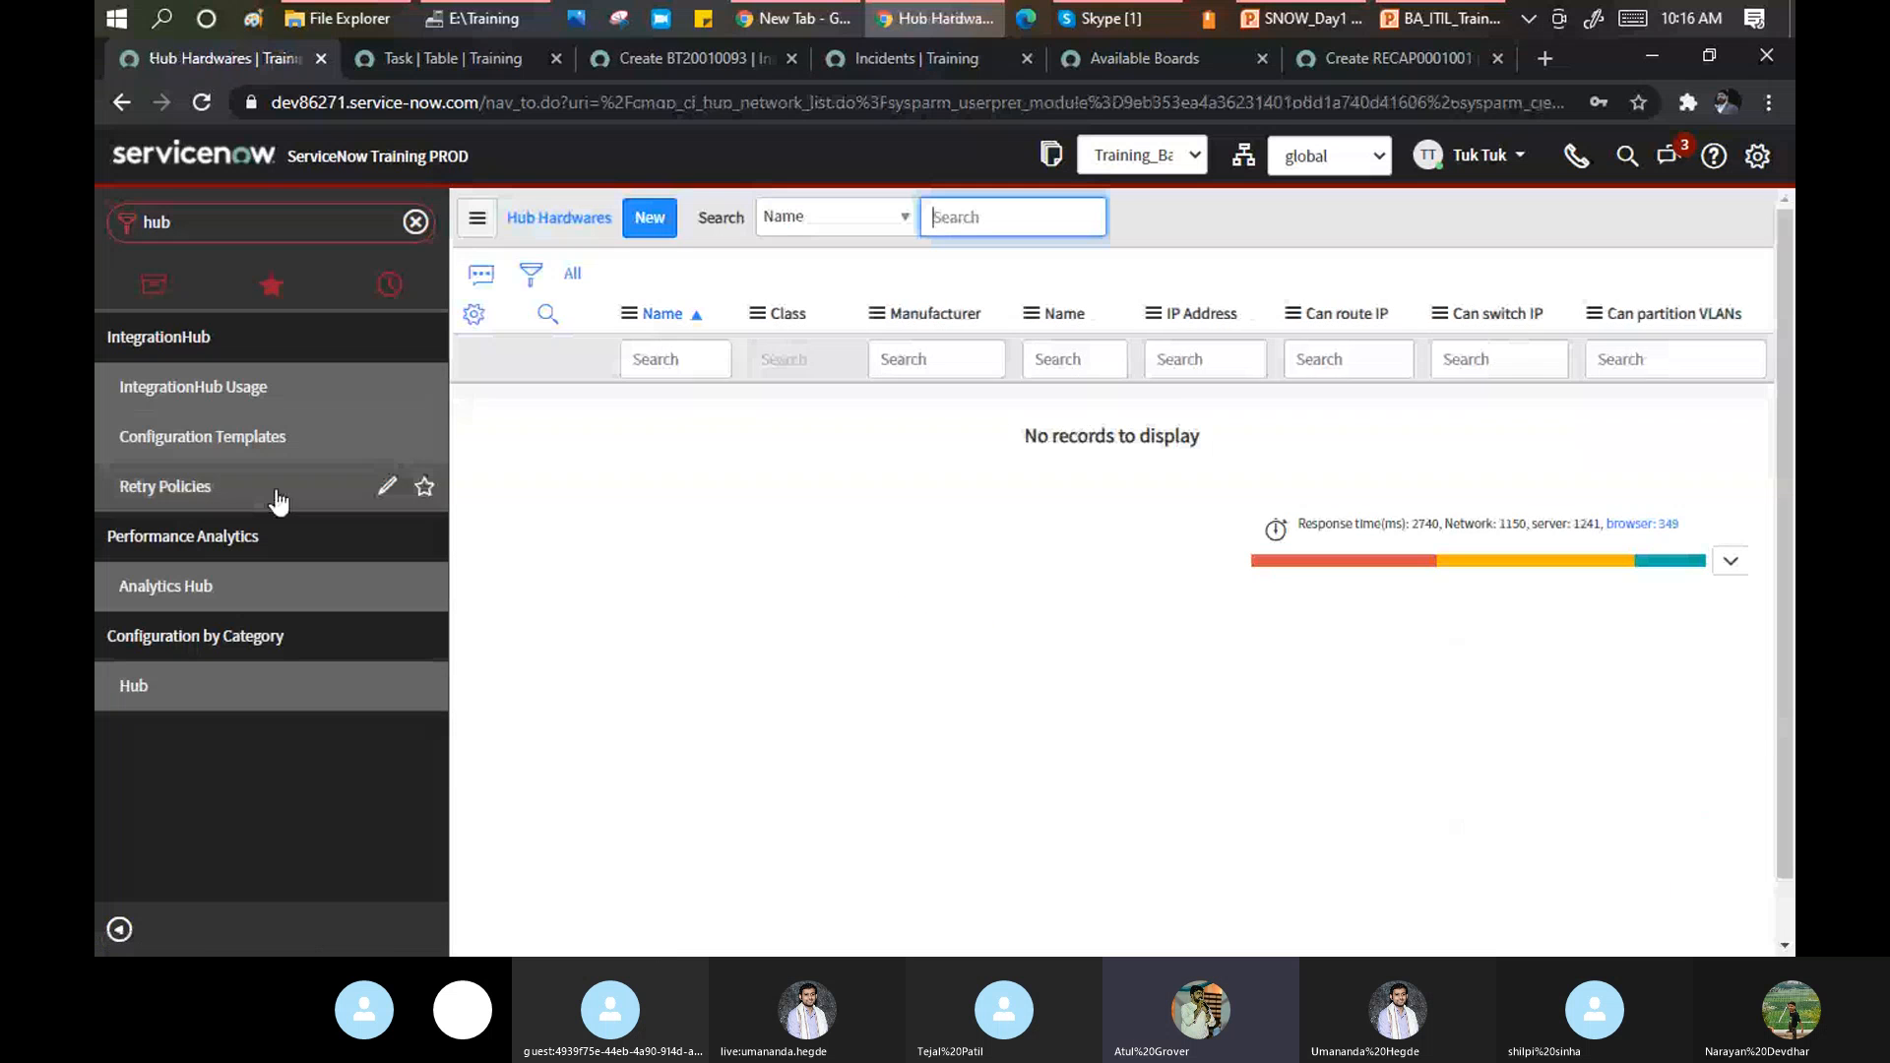
pyautogui.click(178, 386)
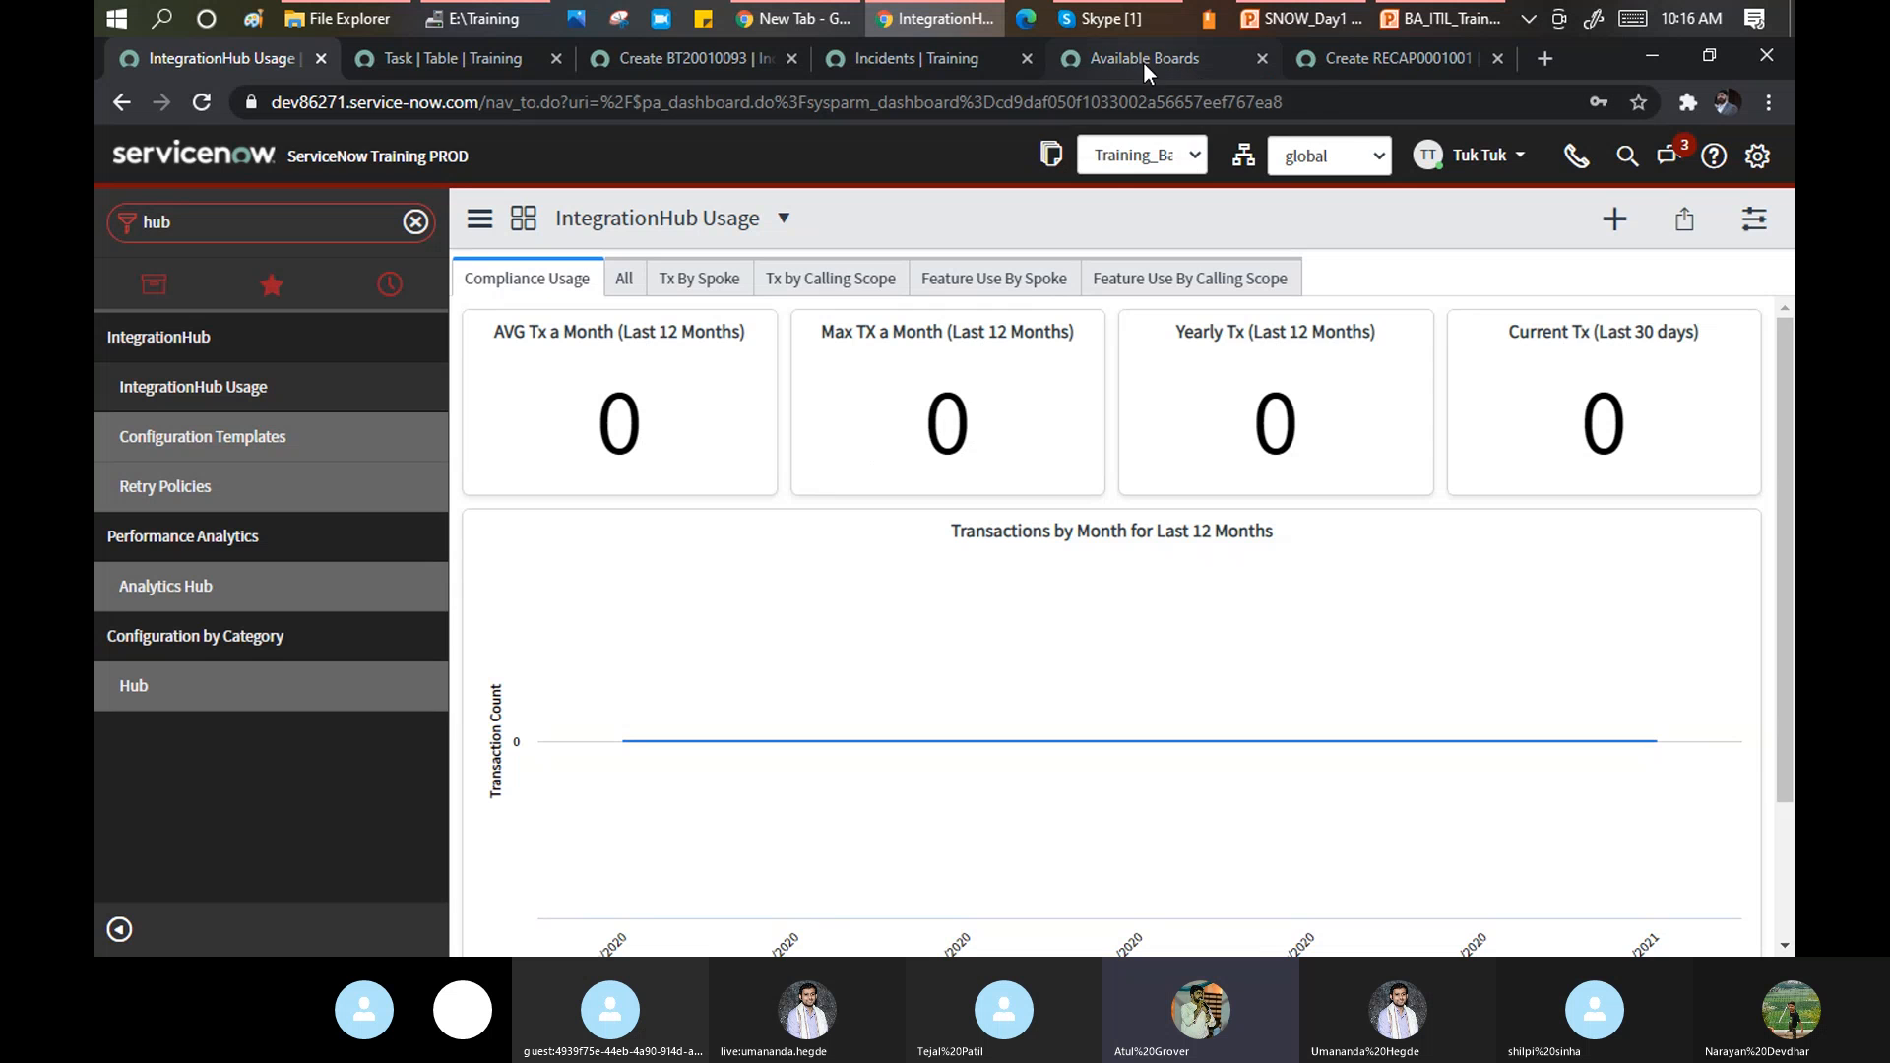
pyautogui.click(1128, 22)
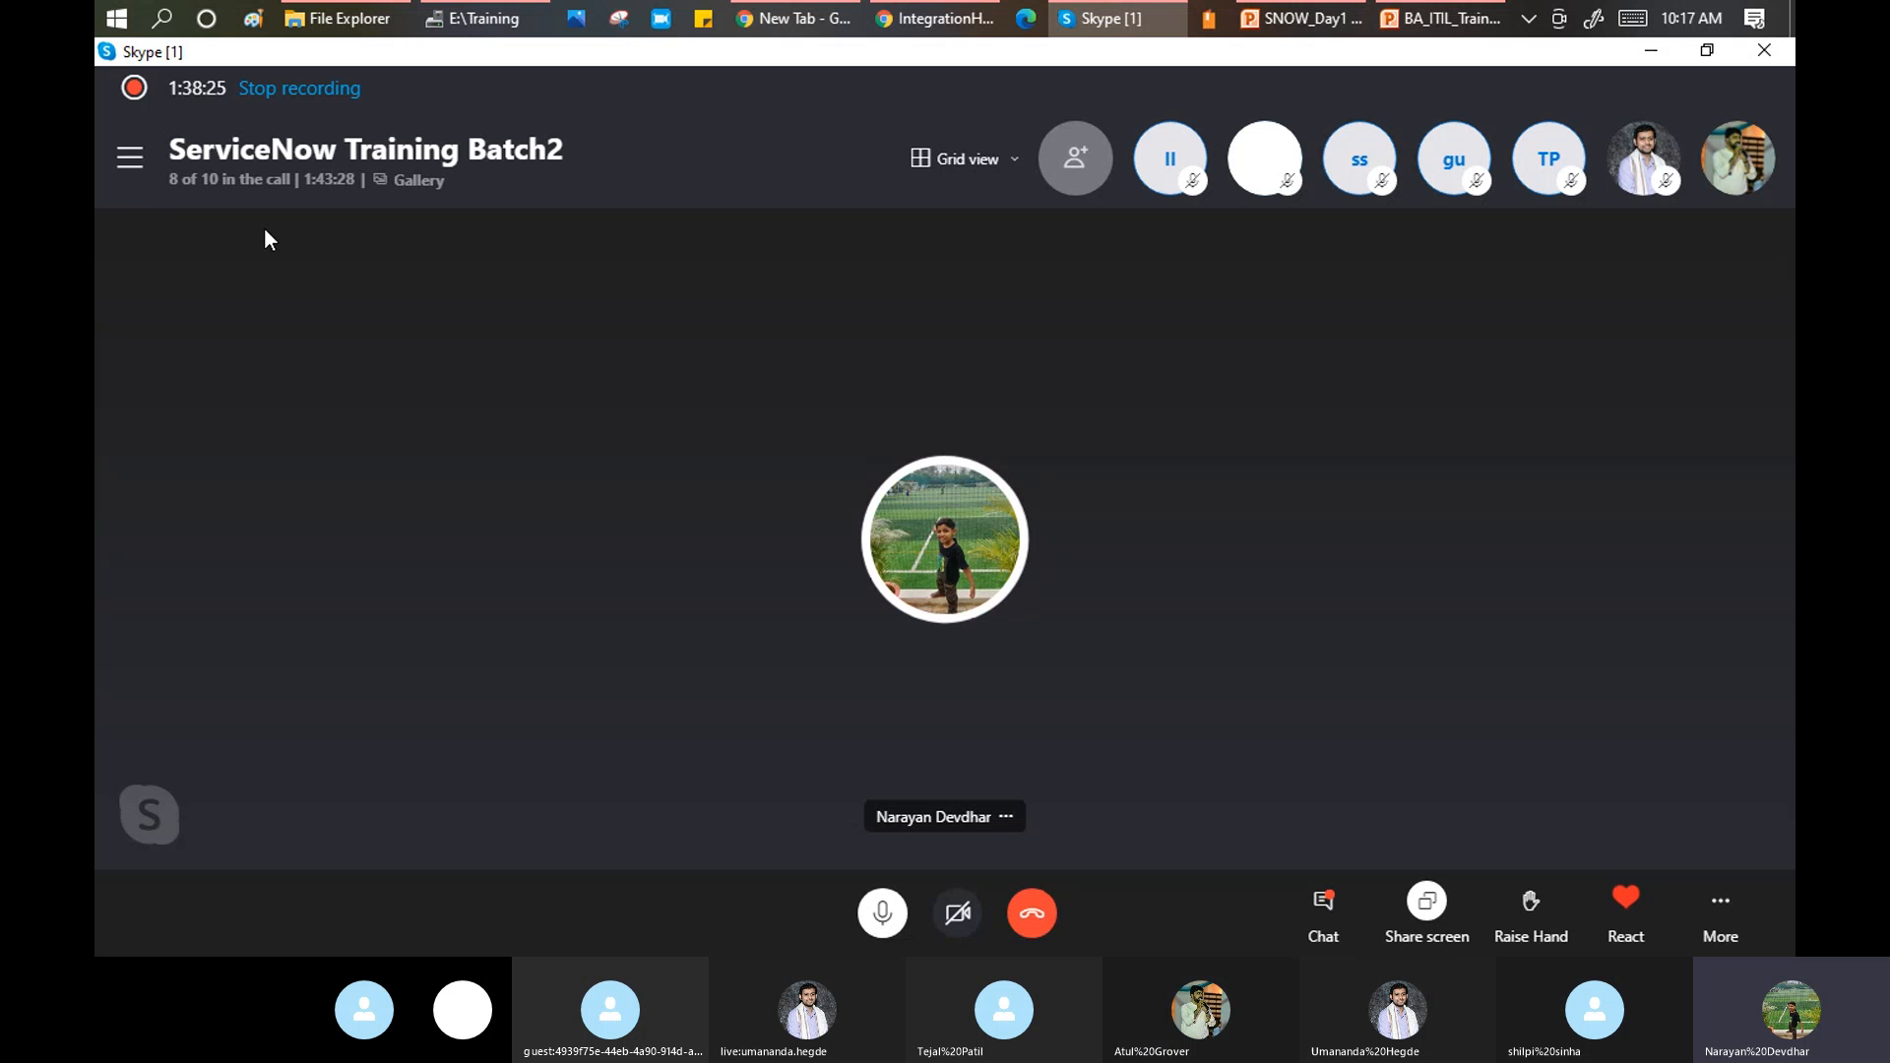
pyautogui.hotkey('alt', 'Tab')
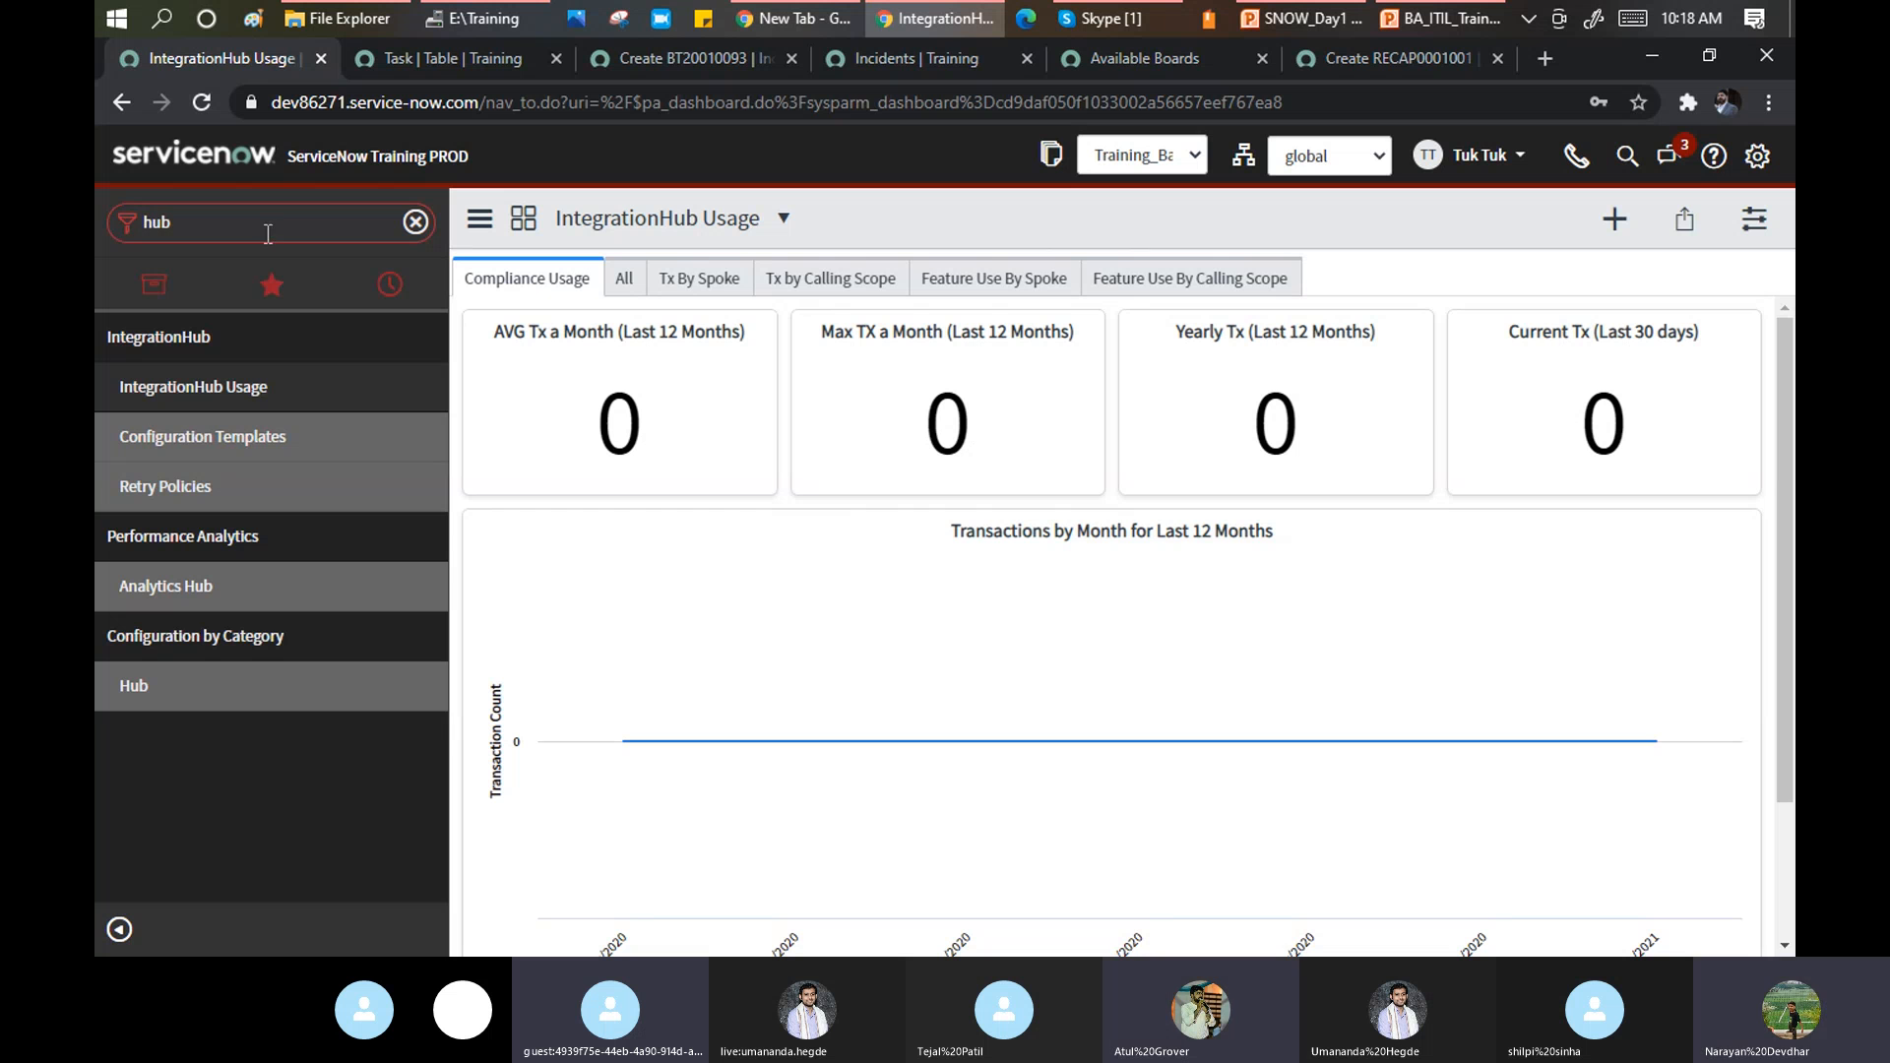
# Filter the navigator to 'performance' and open Performance Analytics > Dashboards.
pyautogui.press('BackSpace')
pyautogui.press('BackSpace')
pyautogui.press('BackSpace')
pyautogui.write('per')
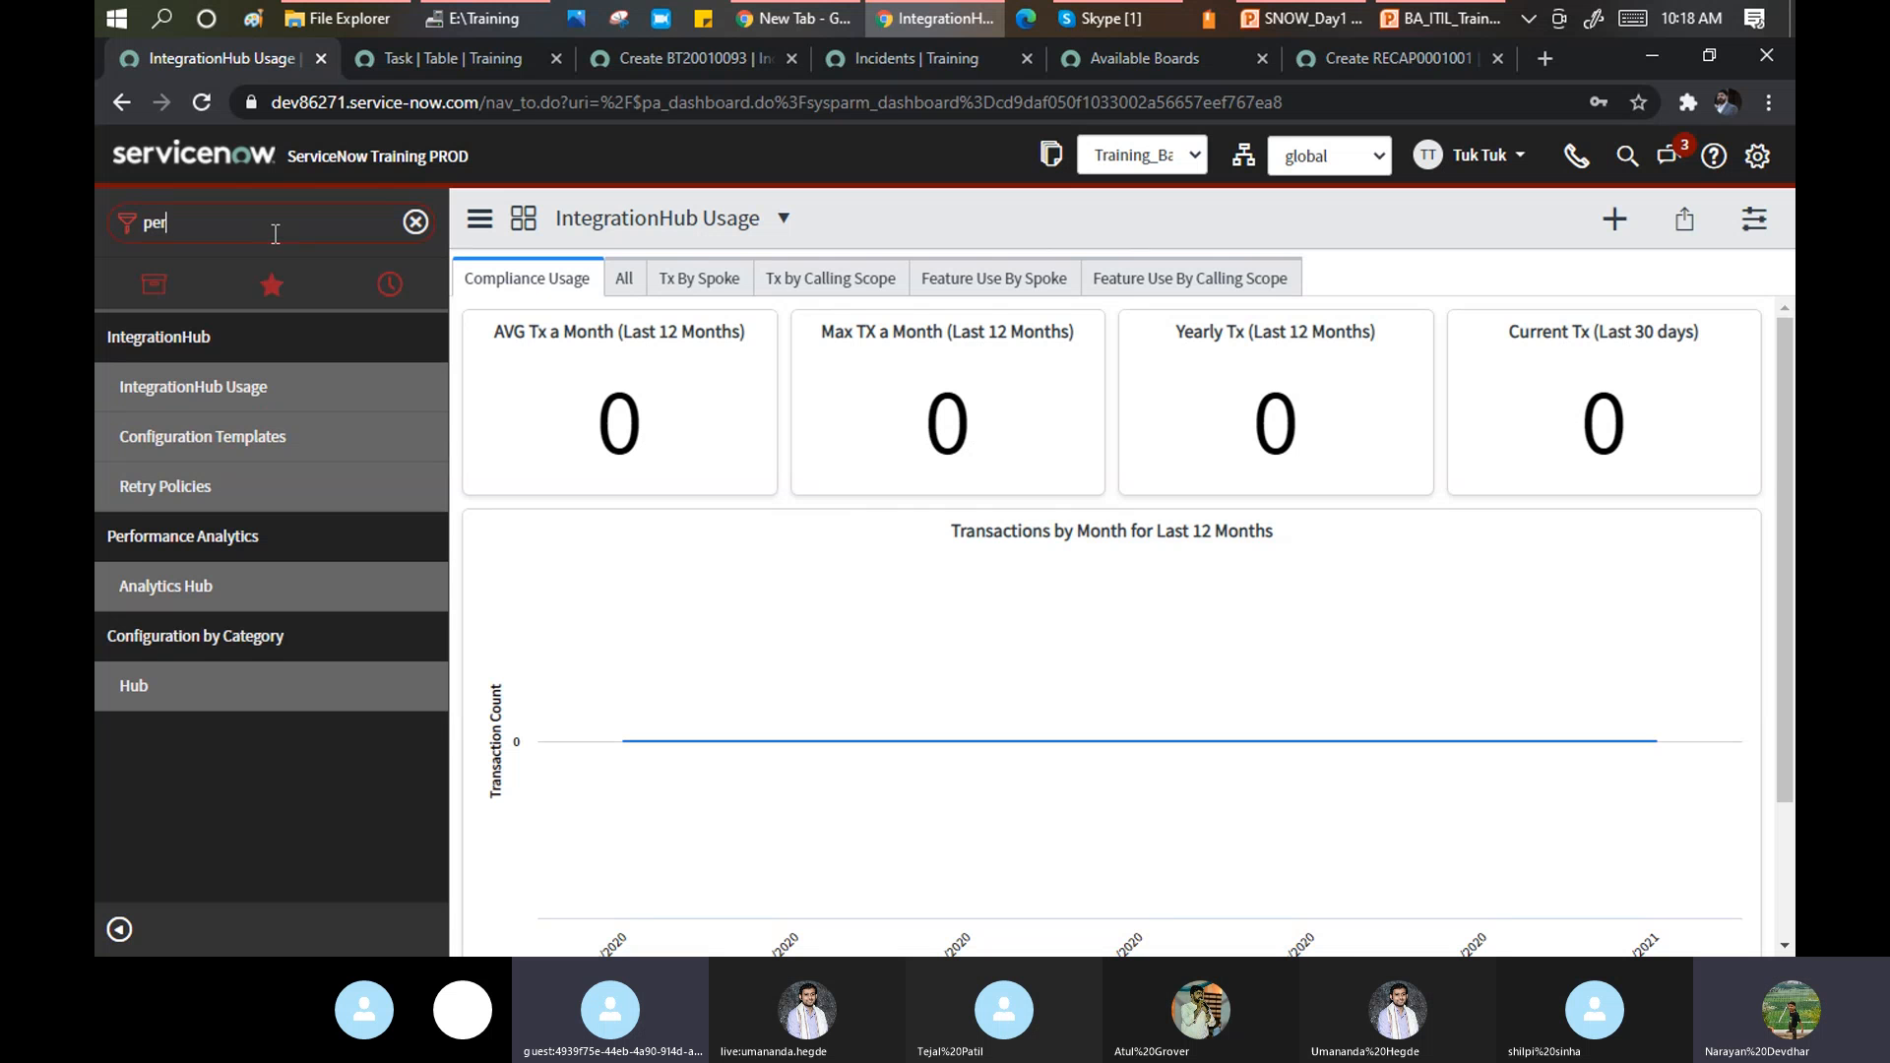
pyautogui.write('forma')
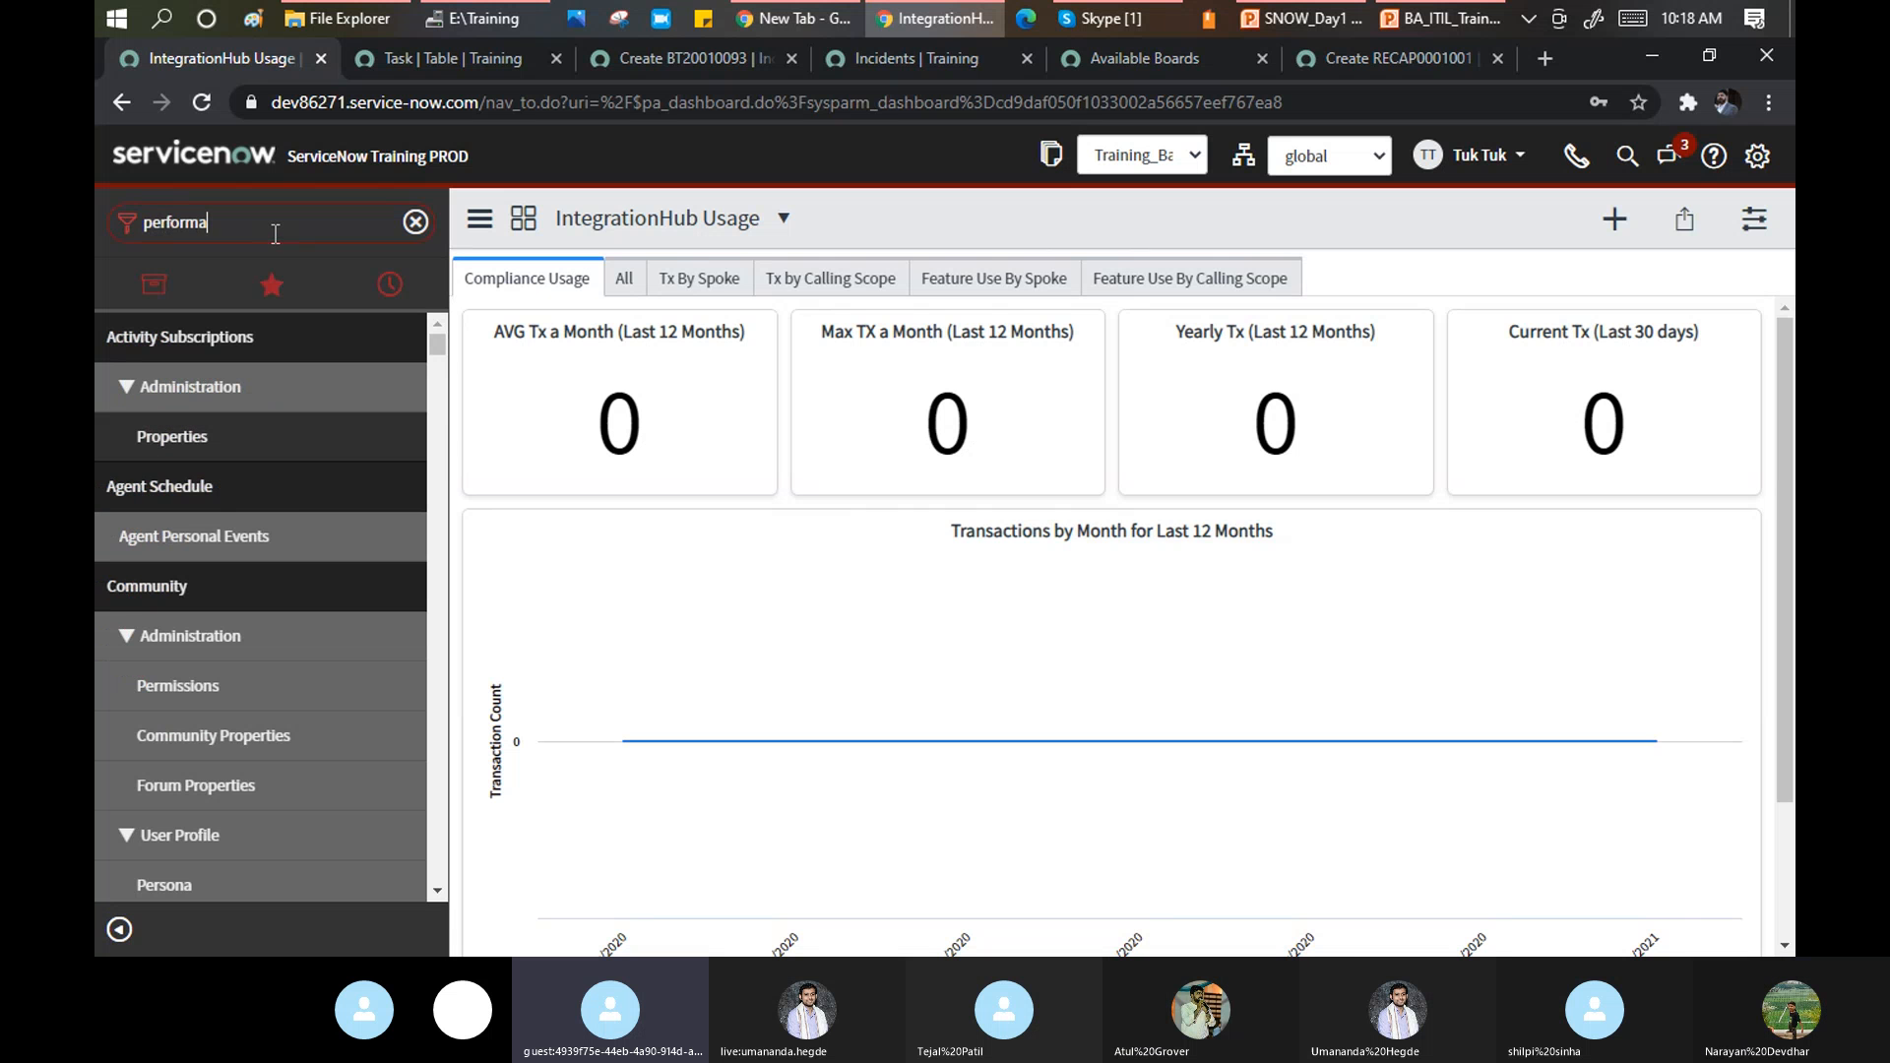
pyautogui.write('nce')
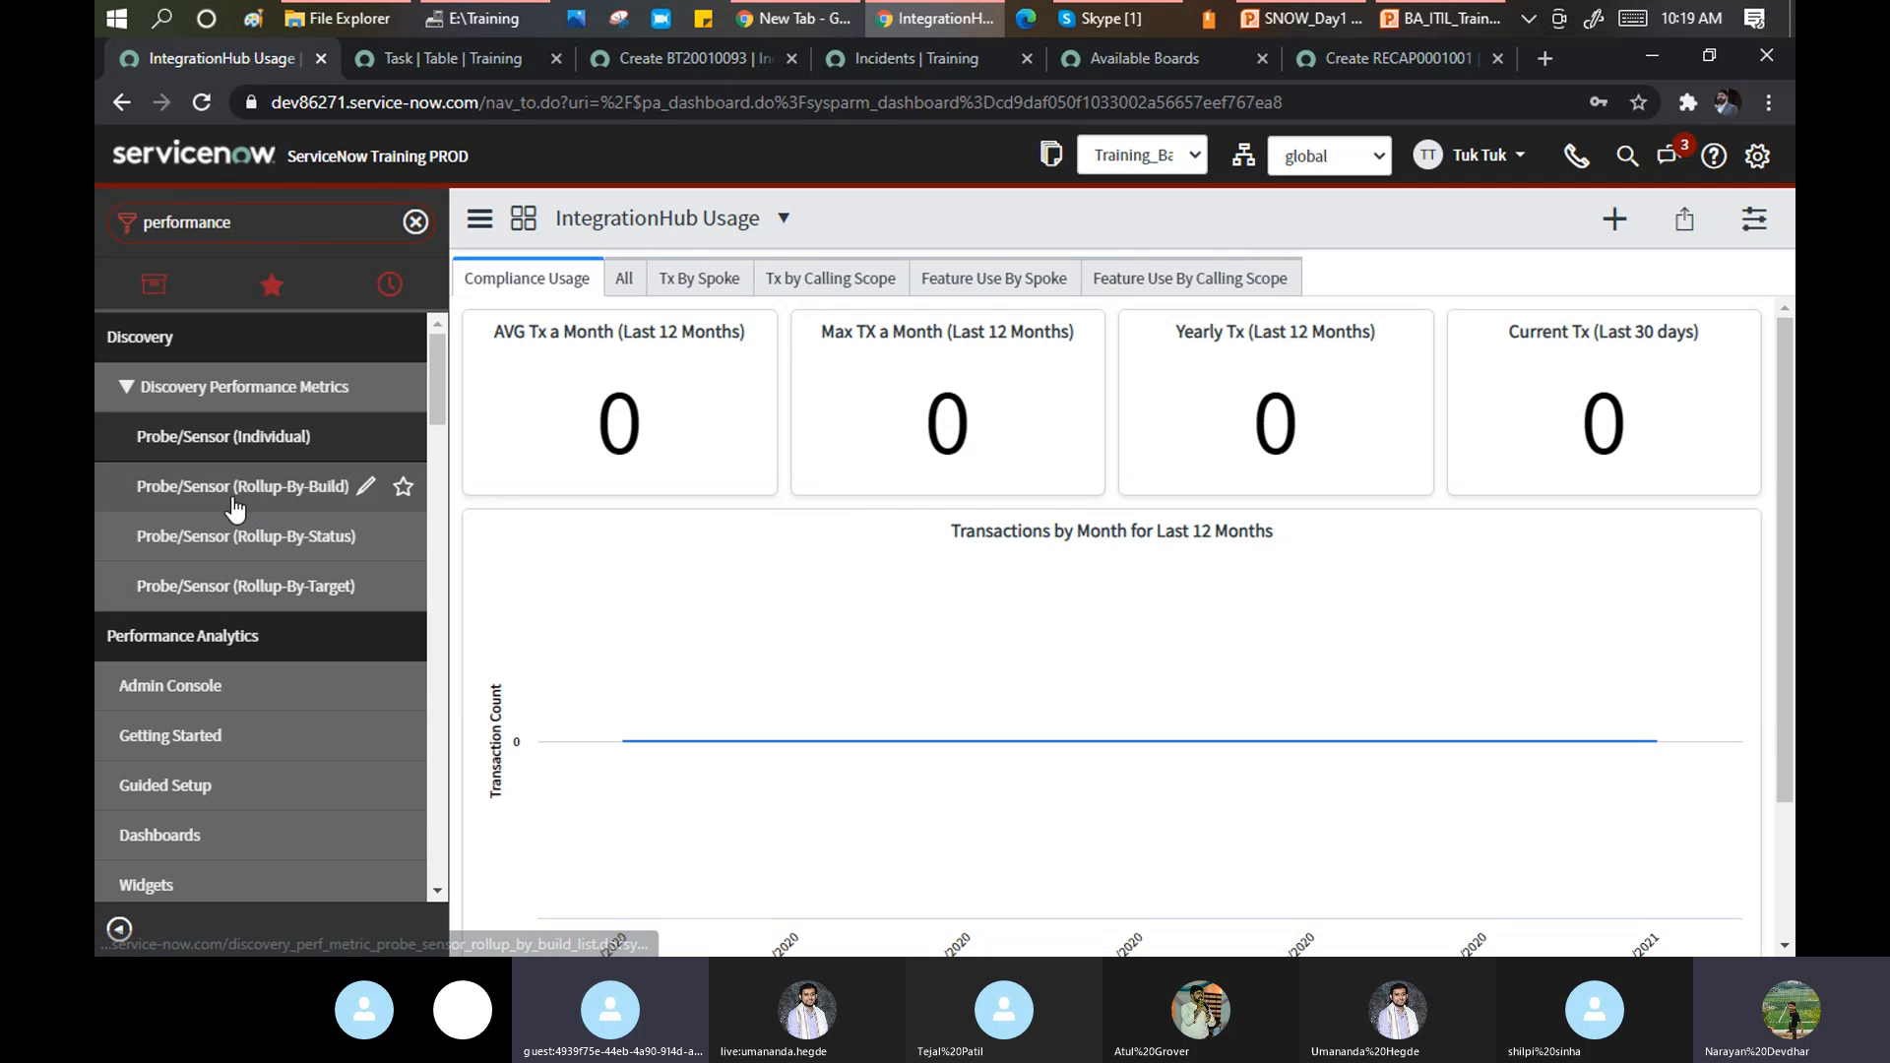
pyautogui.scroll(-1, 234, 497)
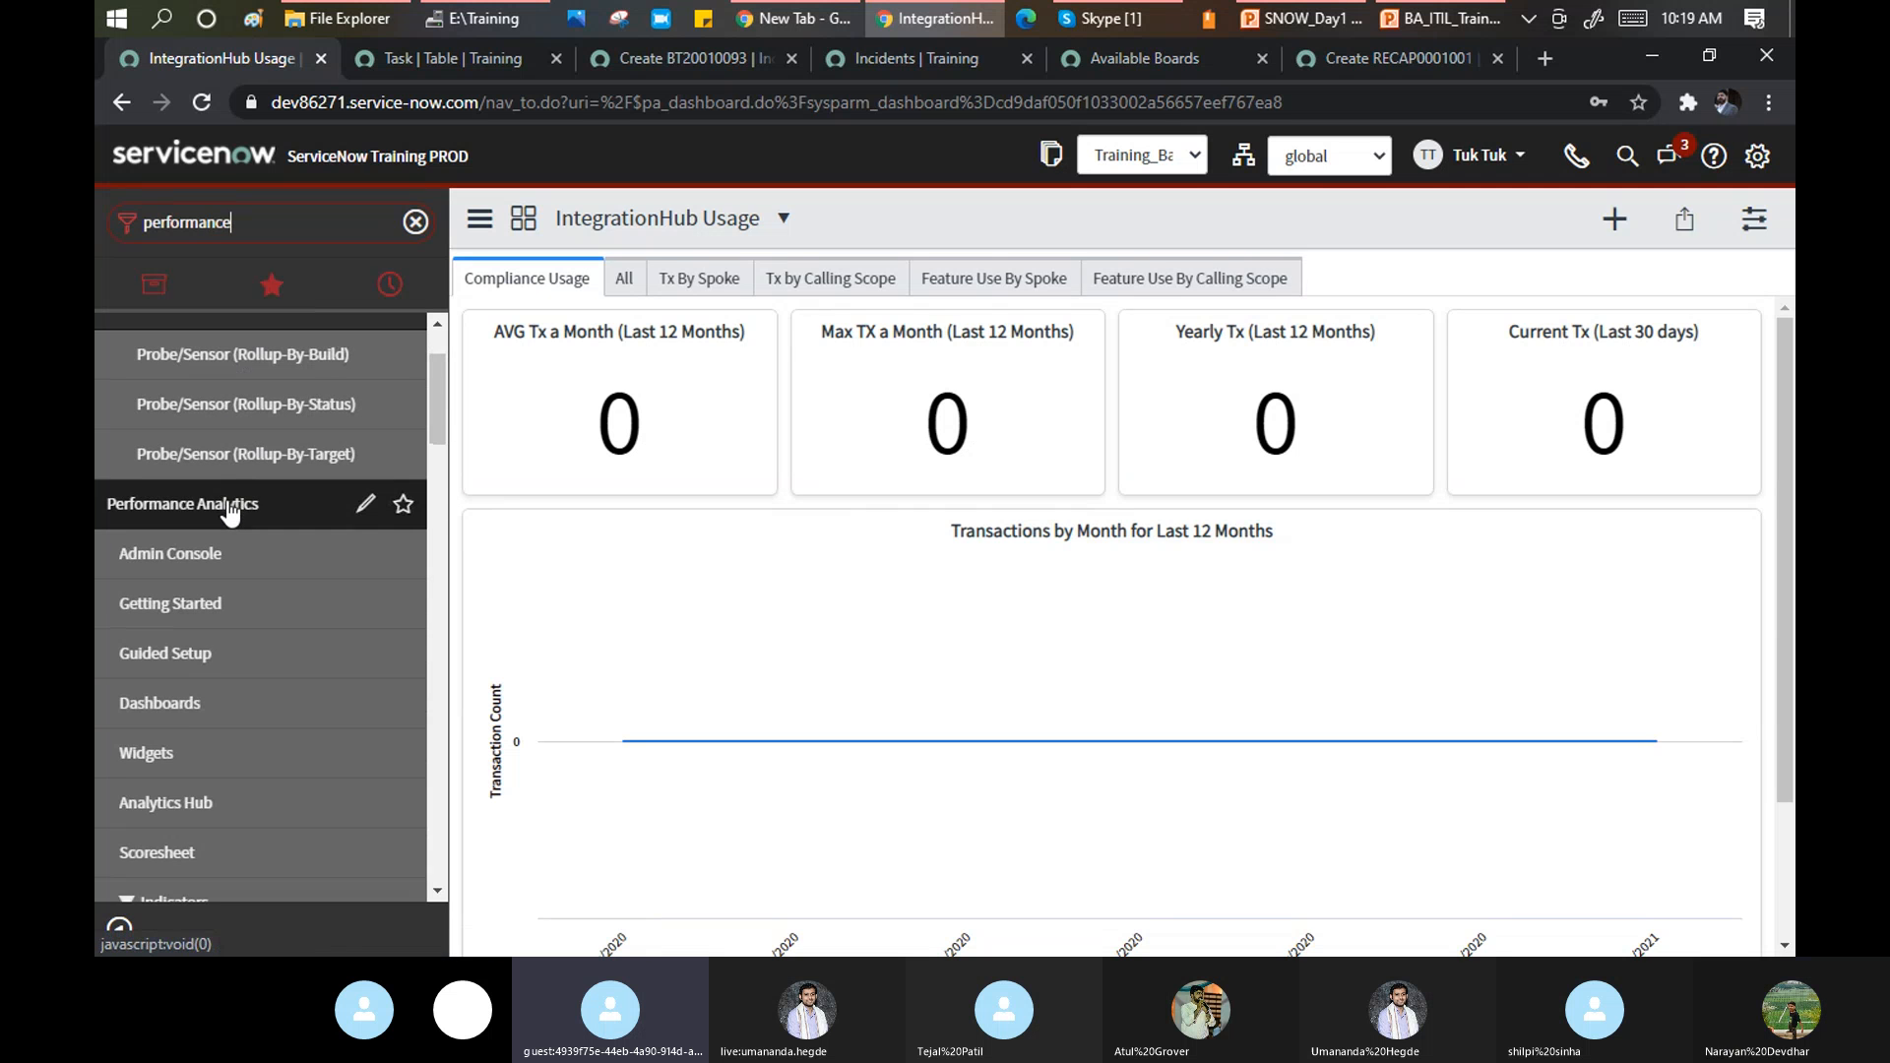
pyautogui.scroll(-1, 234, 508)
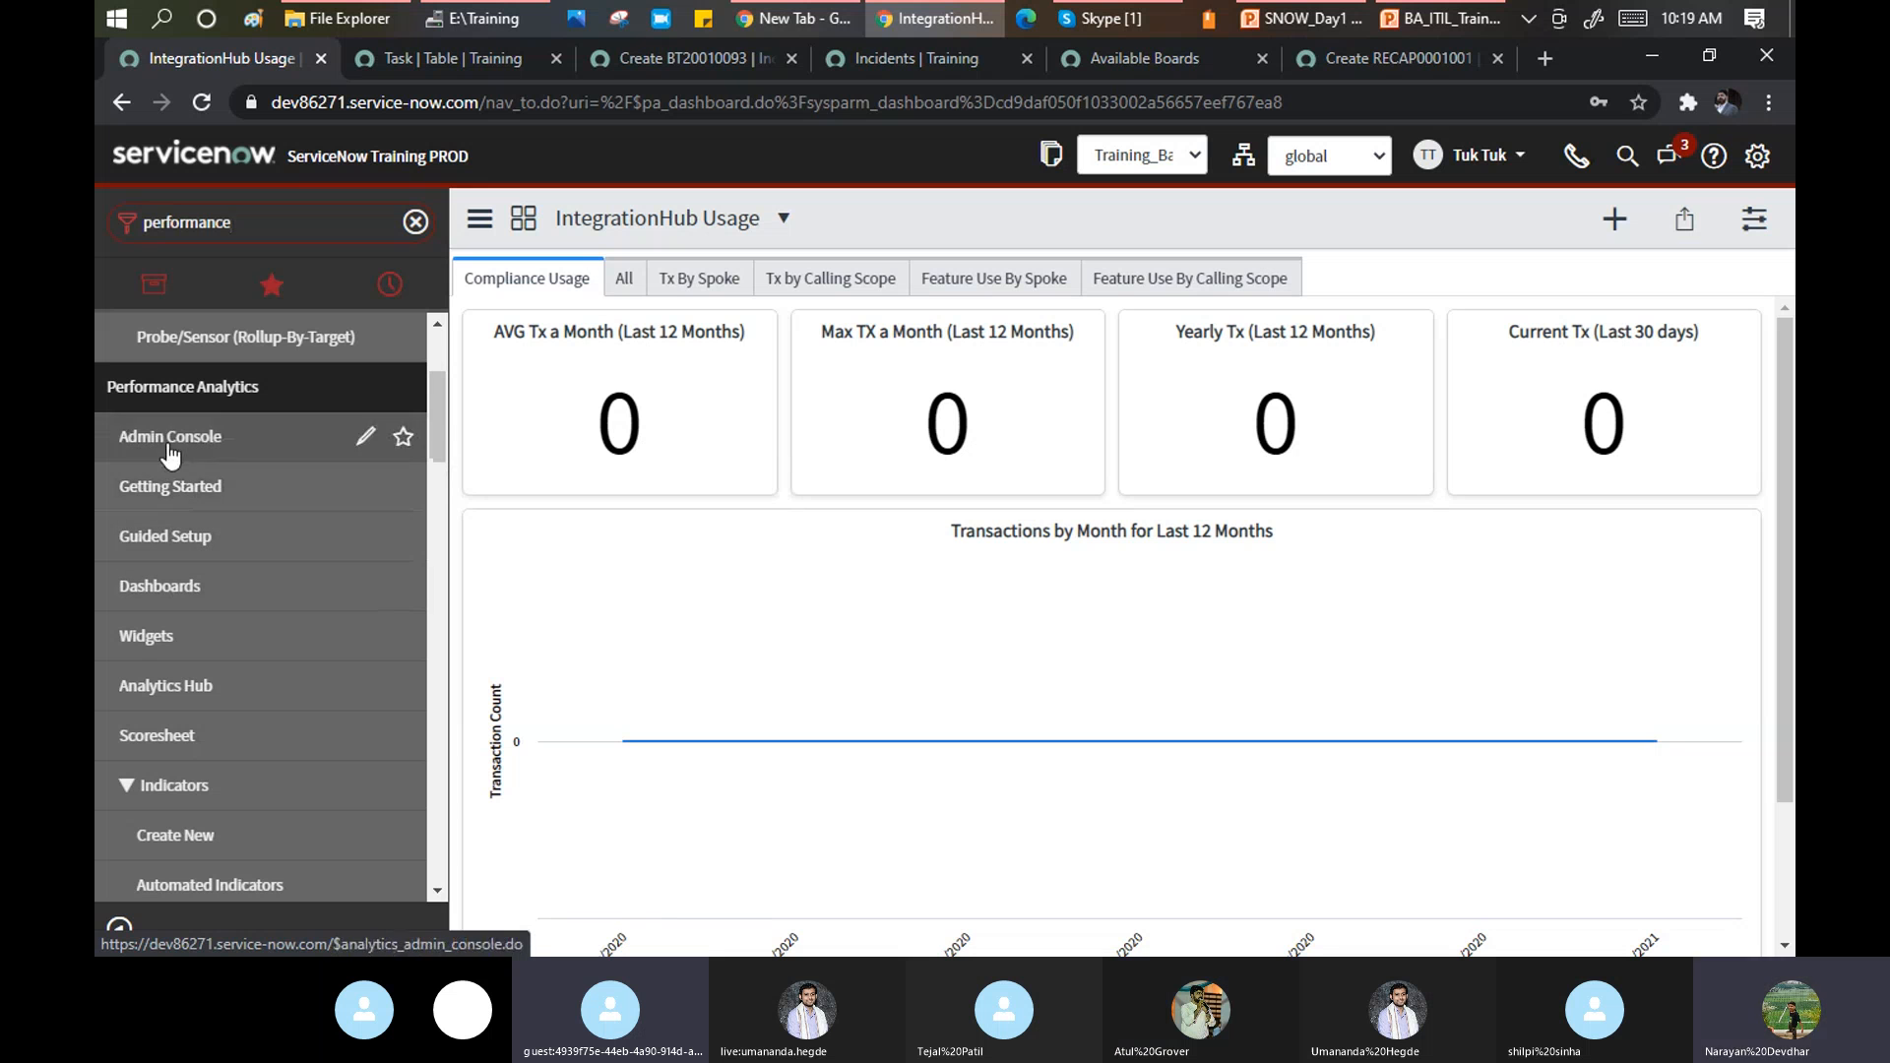
pyautogui.click(175, 582)
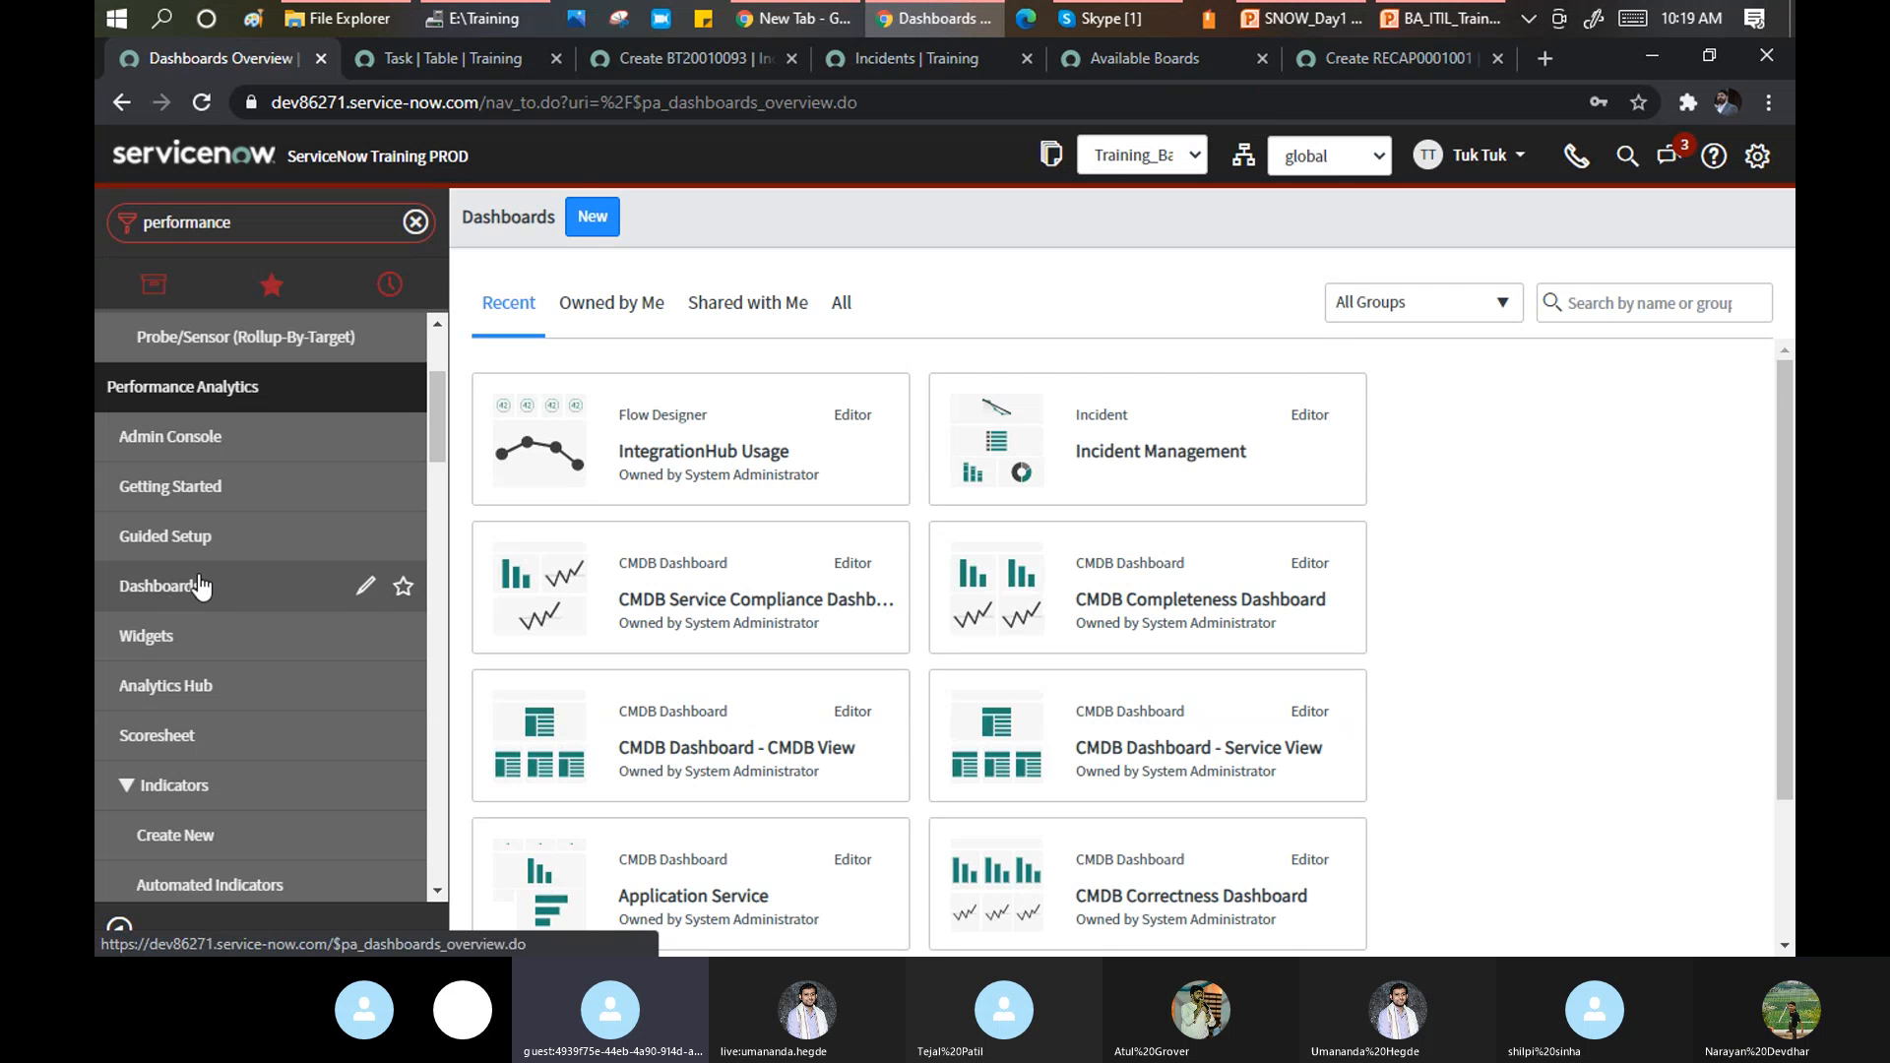
# Scroll through the listed dashboards, including IntegrationHub Usage, Incident Management and CMDB dashboards.
pyautogui.scroll(-3, 217, 520)
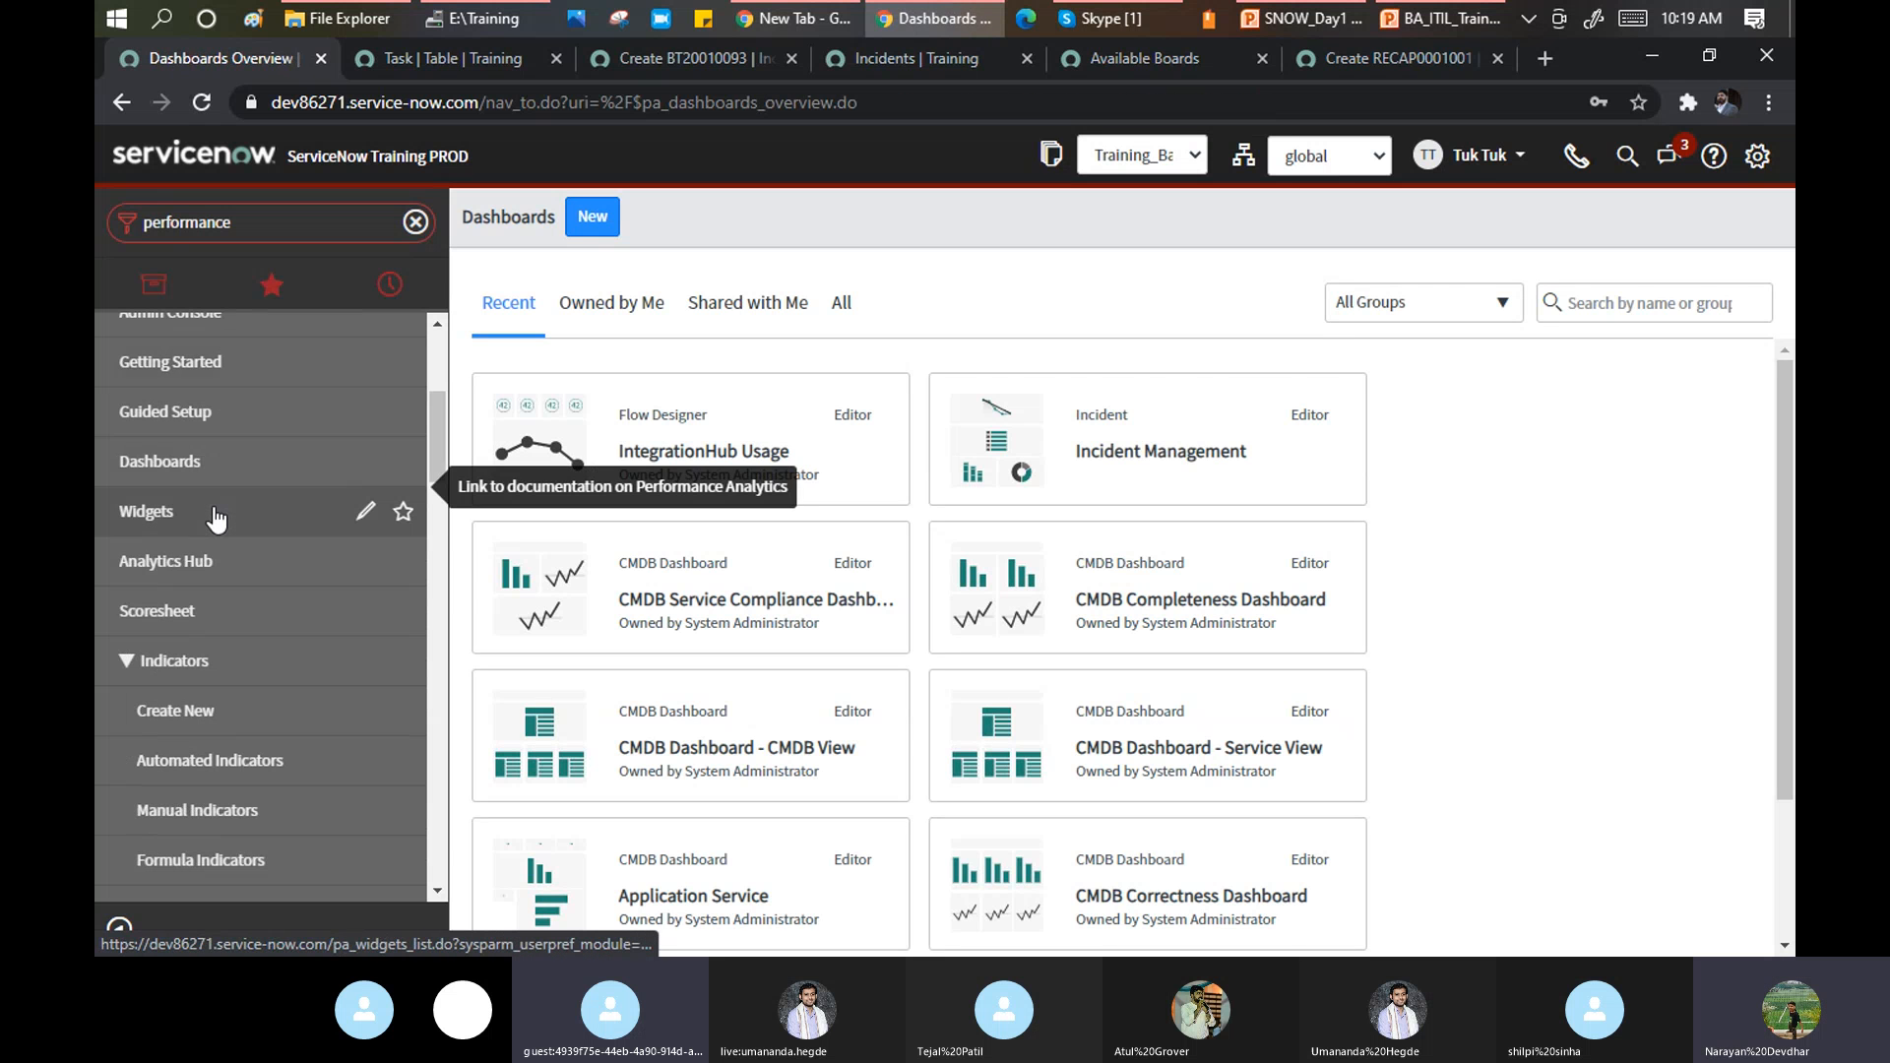
pyautogui.scroll(-3, 217, 520)
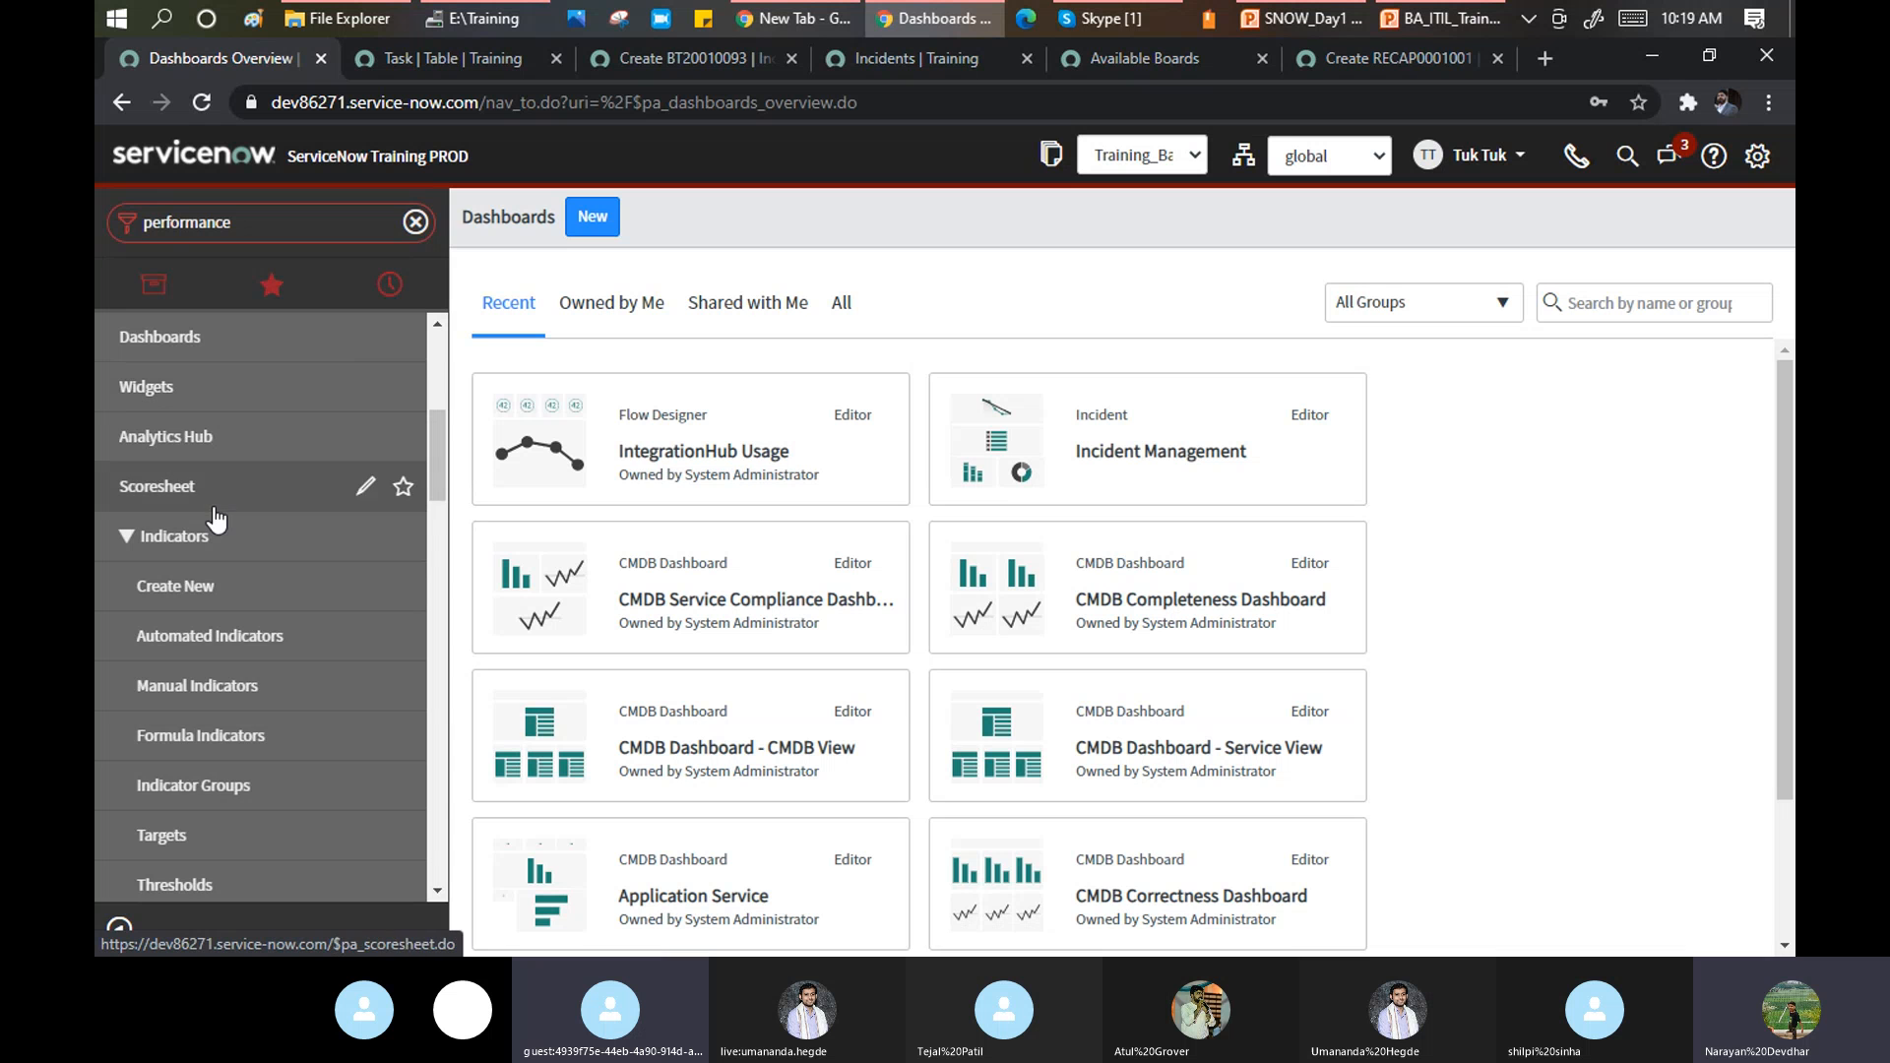
pyautogui.scroll(-6, 217, 520)
pyautogui.scroll(-6, 216, 519)
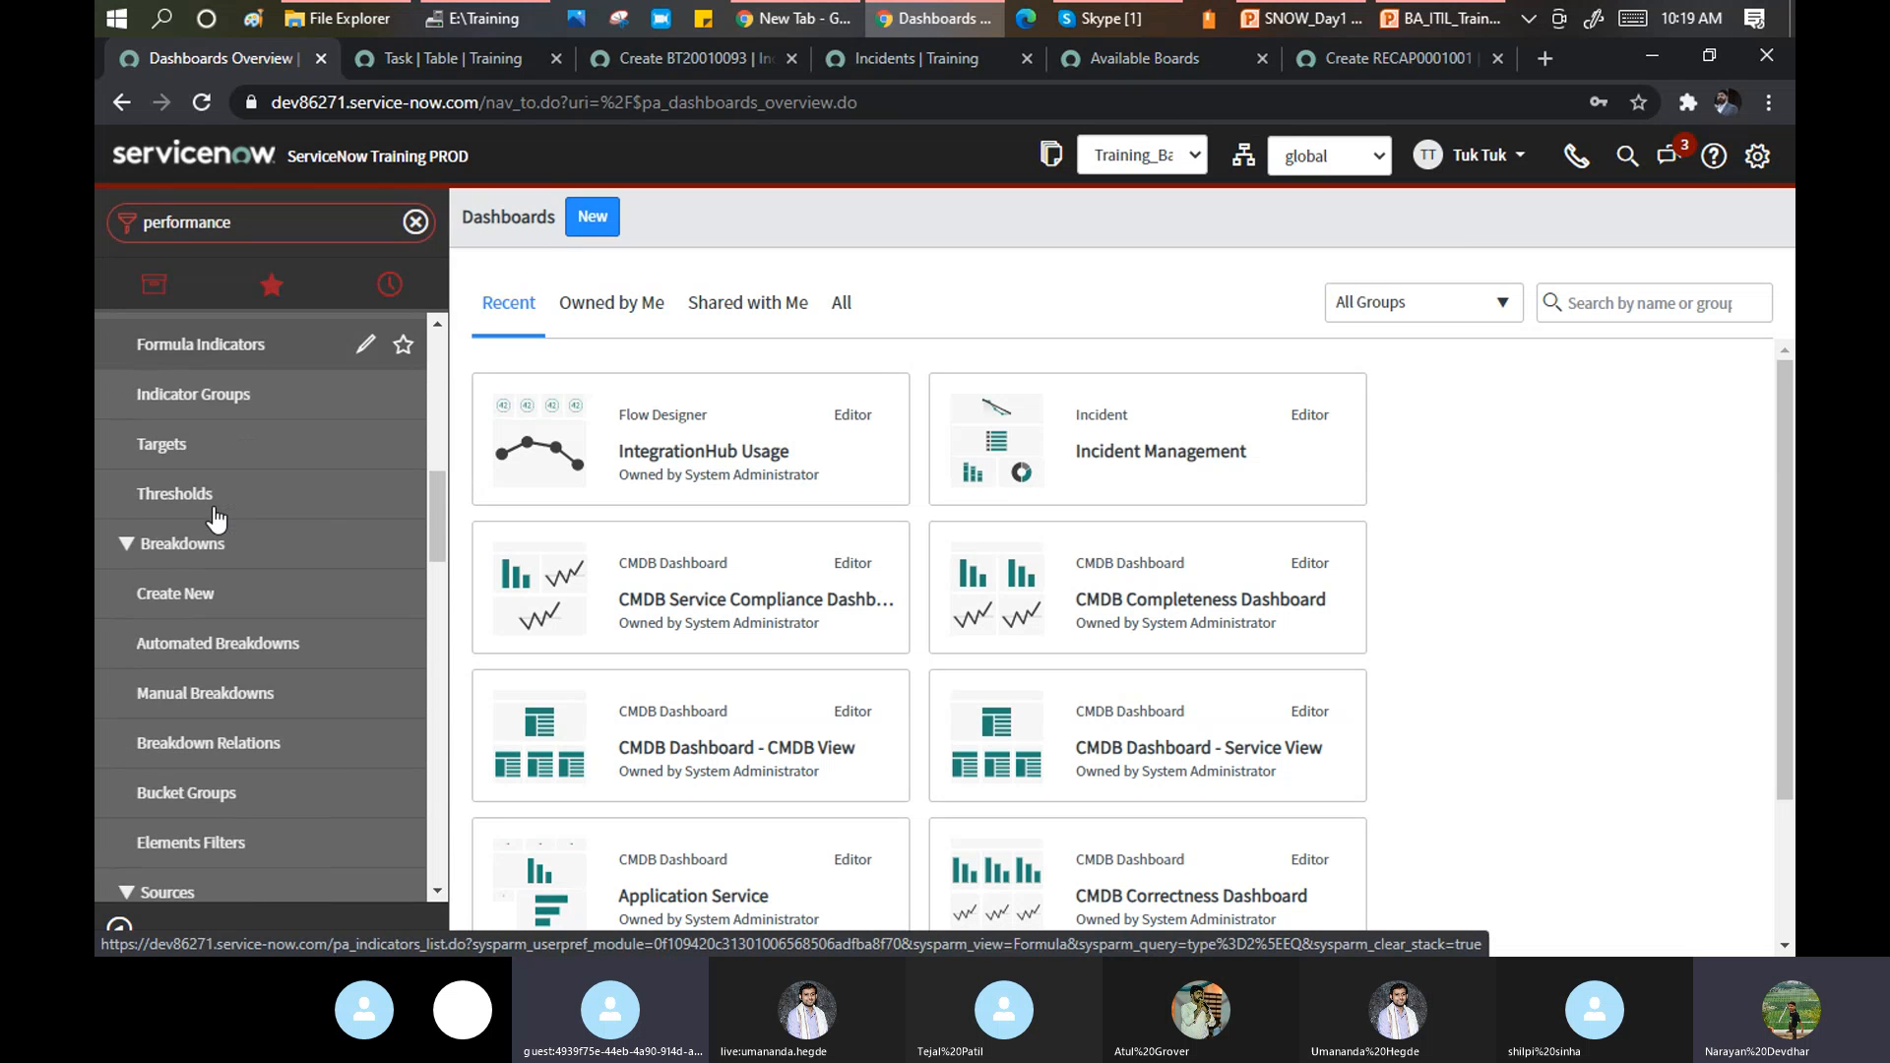
pyautogui.scroll(-6, 217, 519)
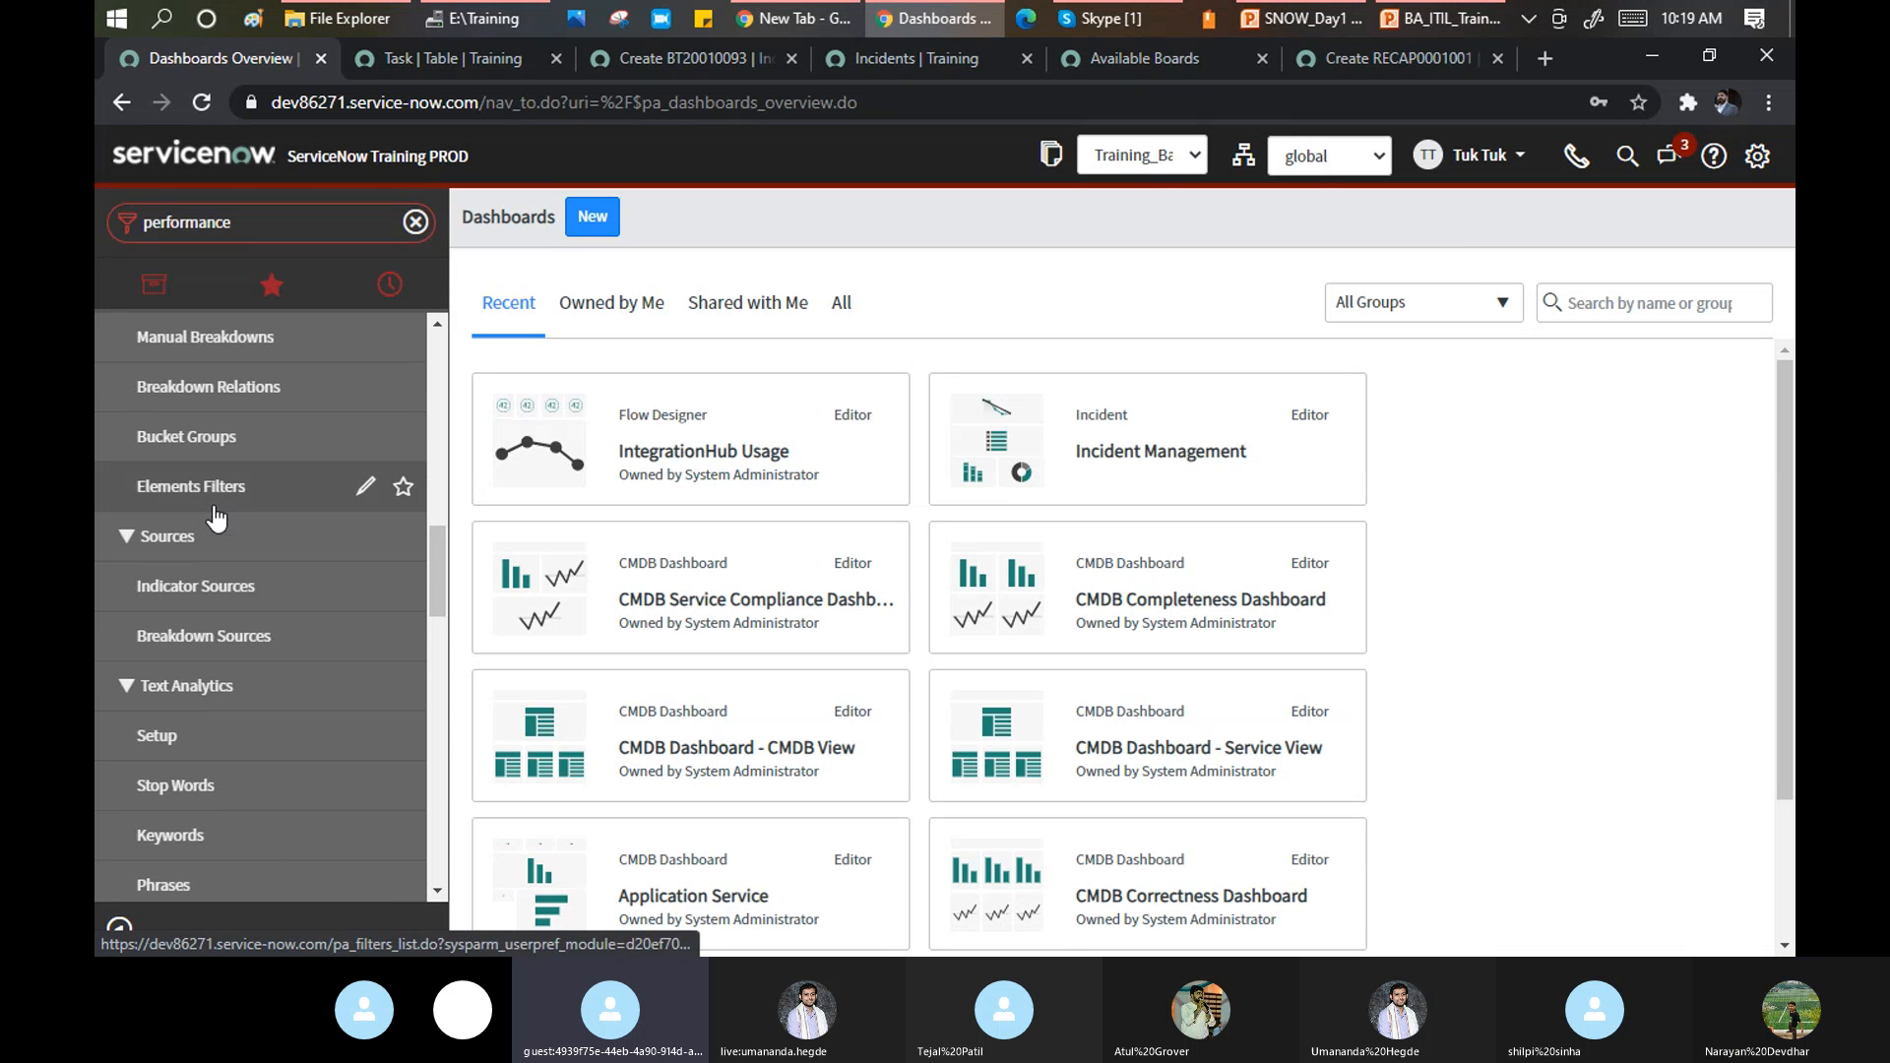
pyautogui.scroll(-8, 214, 520)
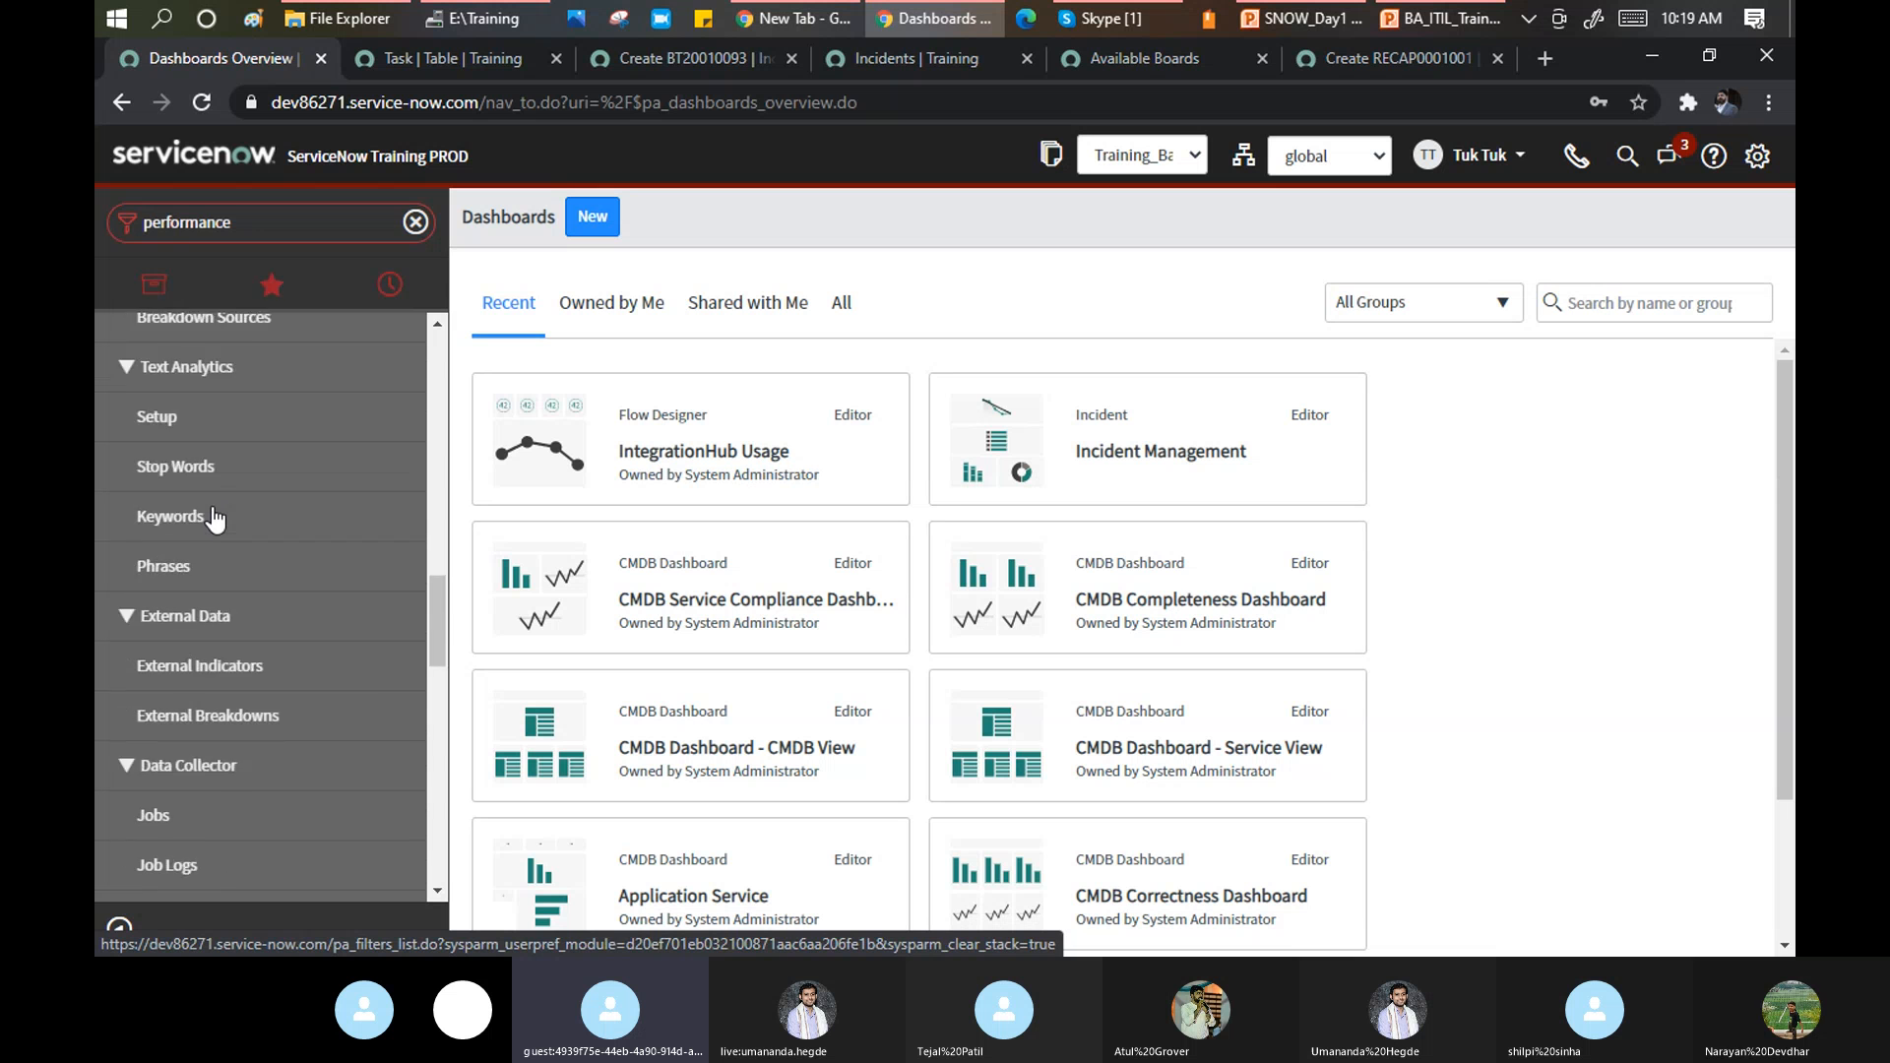
pyautogui.scroll(-5, 214, 520)
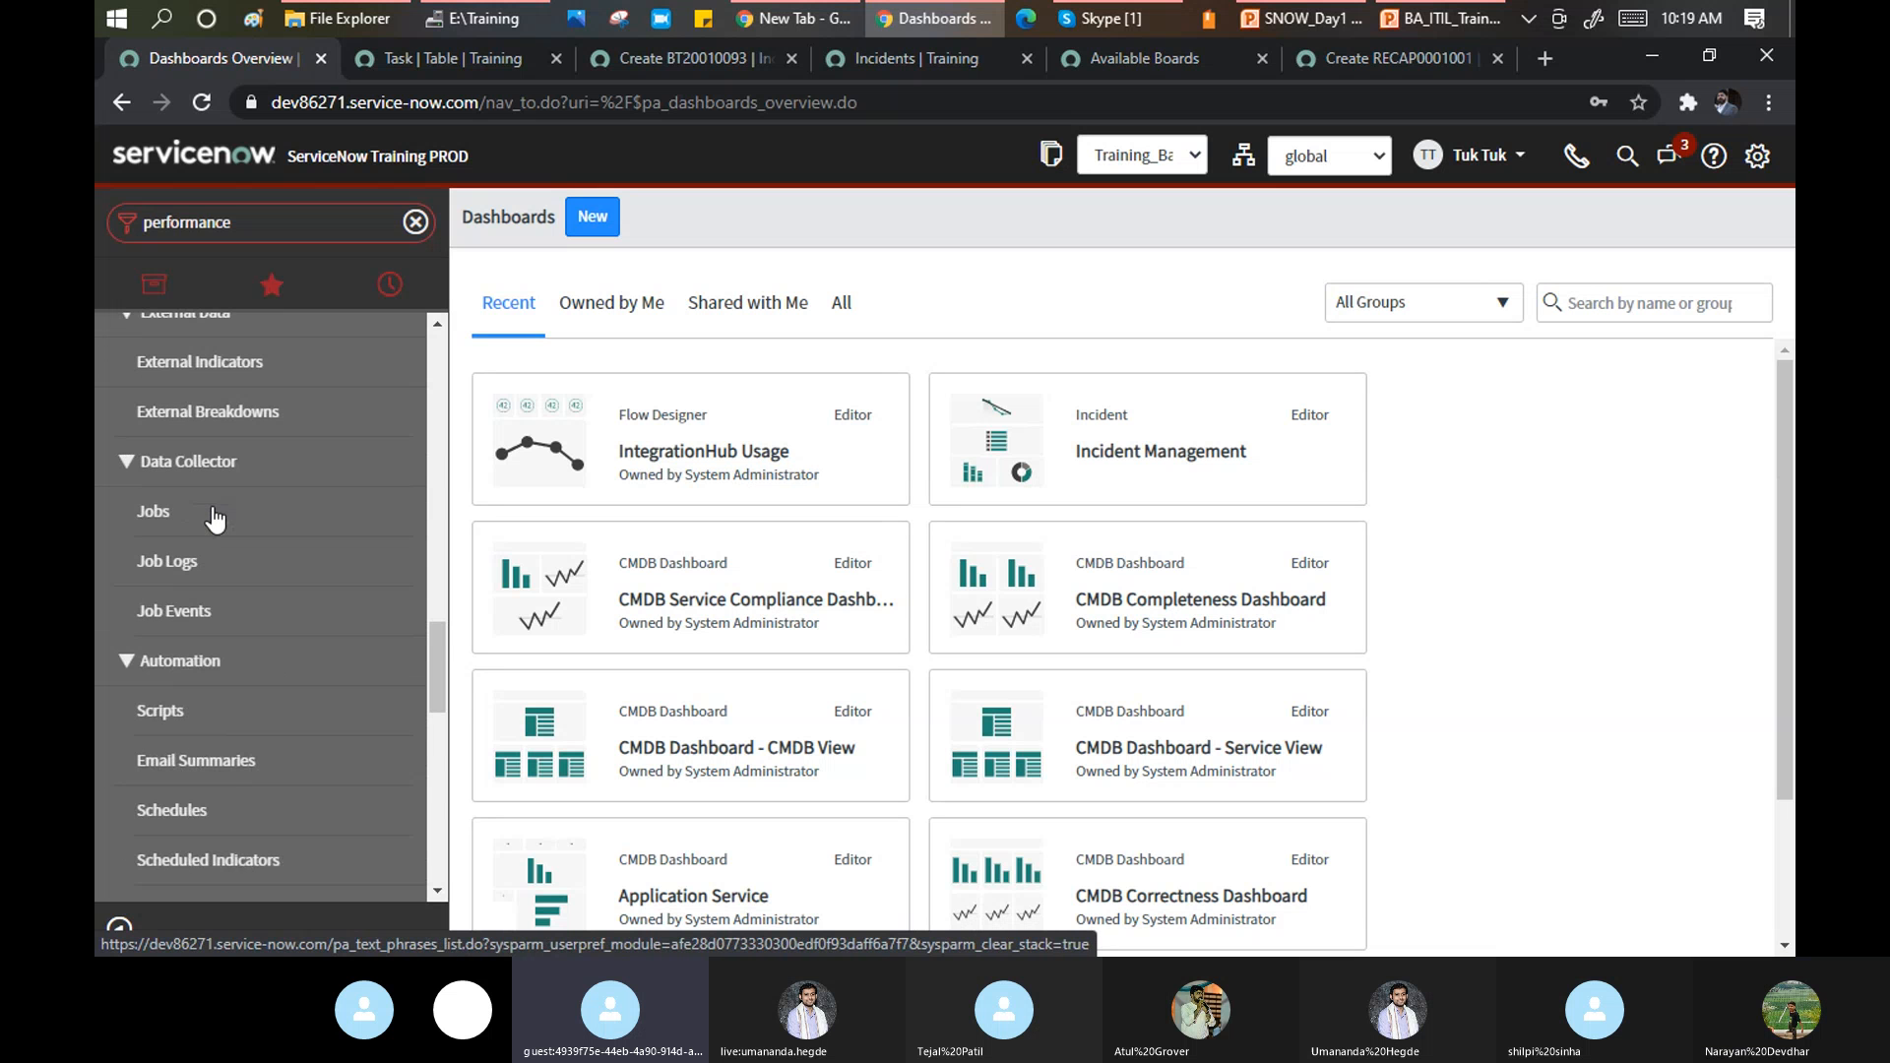
pyautogui.scroll(-12, 215, 520)
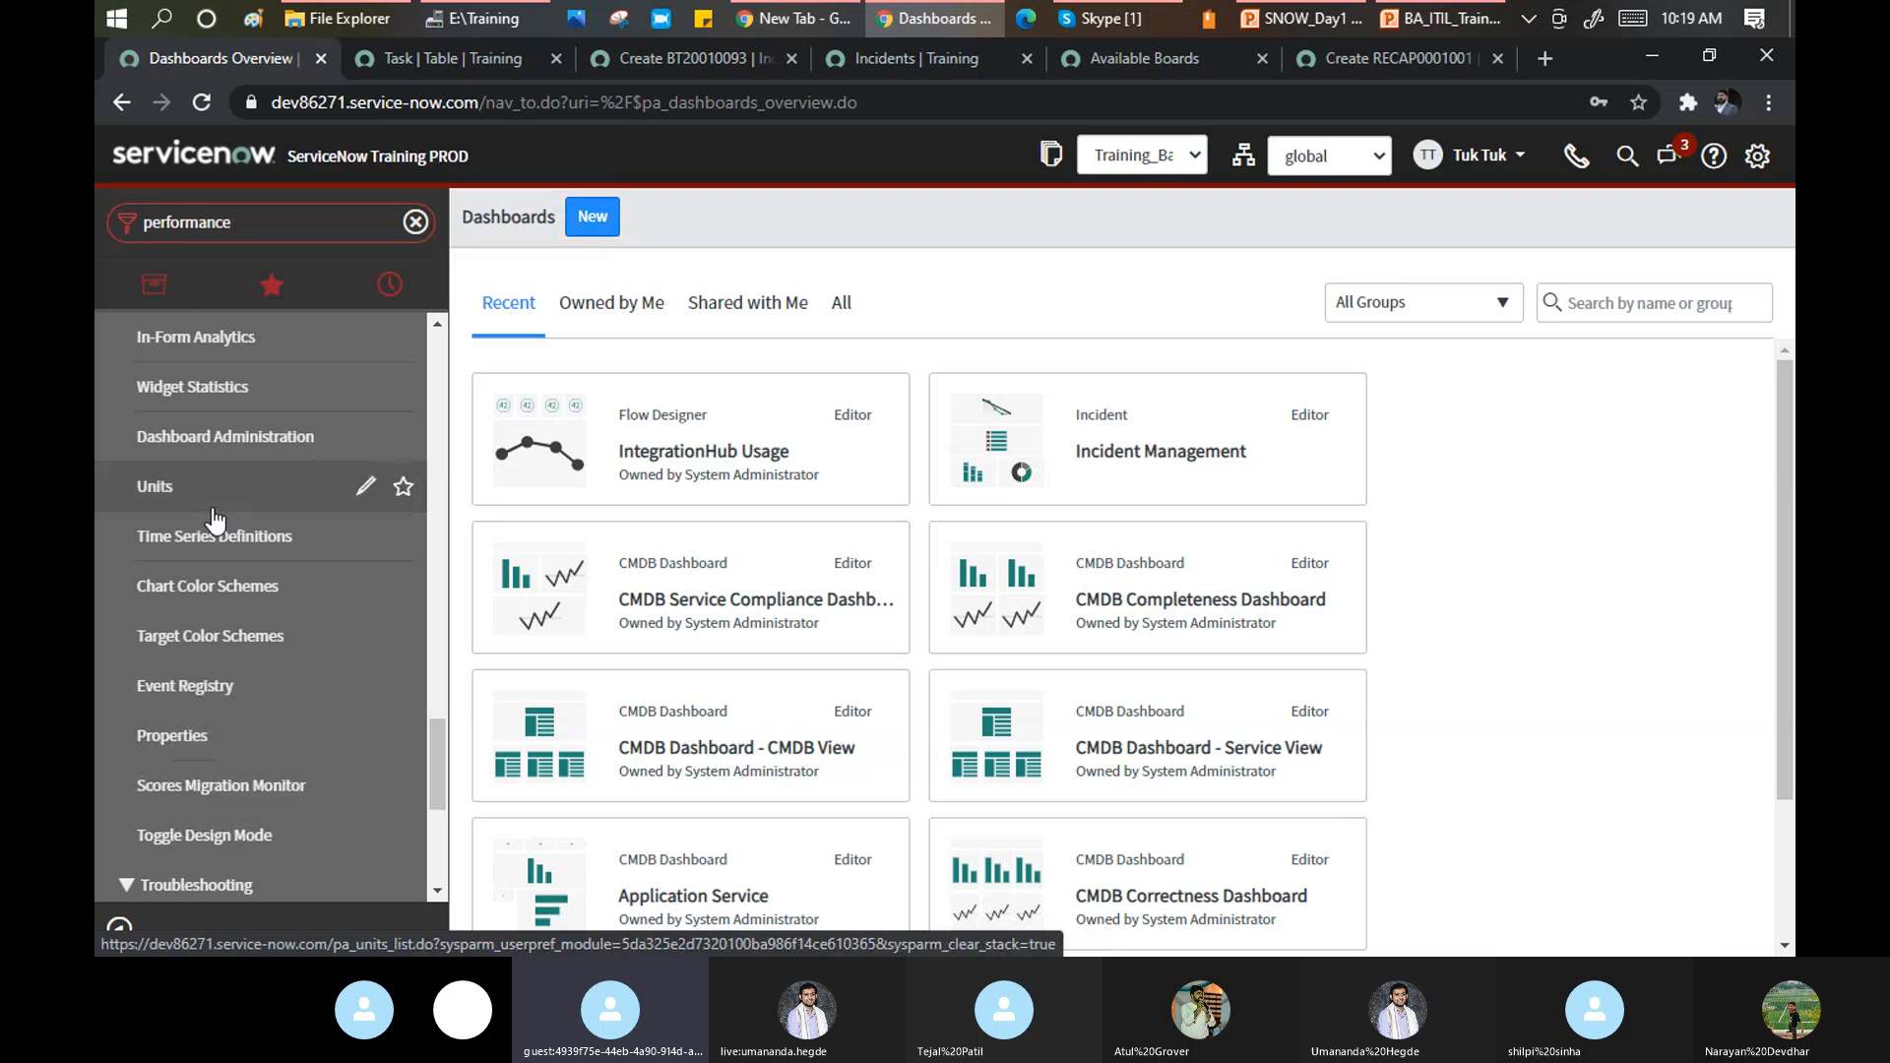
pyautogui.scroll(-5, 214, 519)
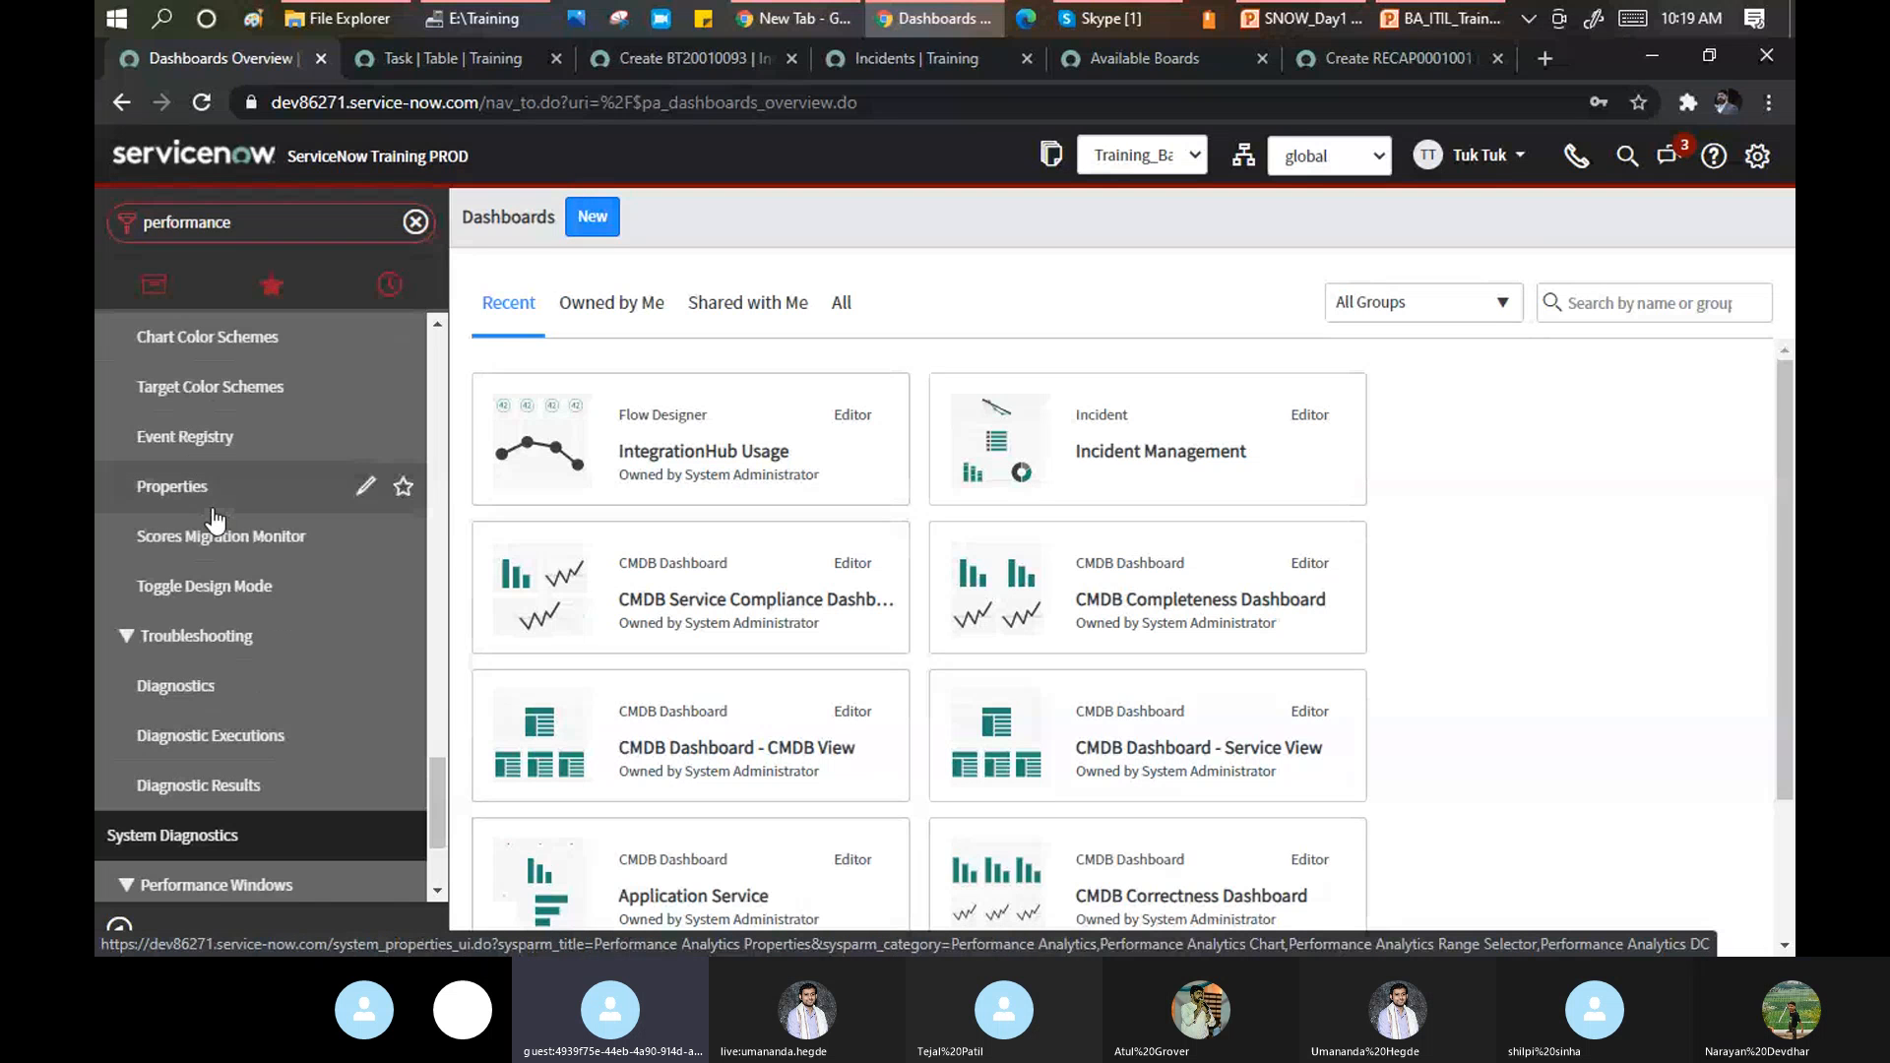
pyautogui.scroll(-4, 214, 522)
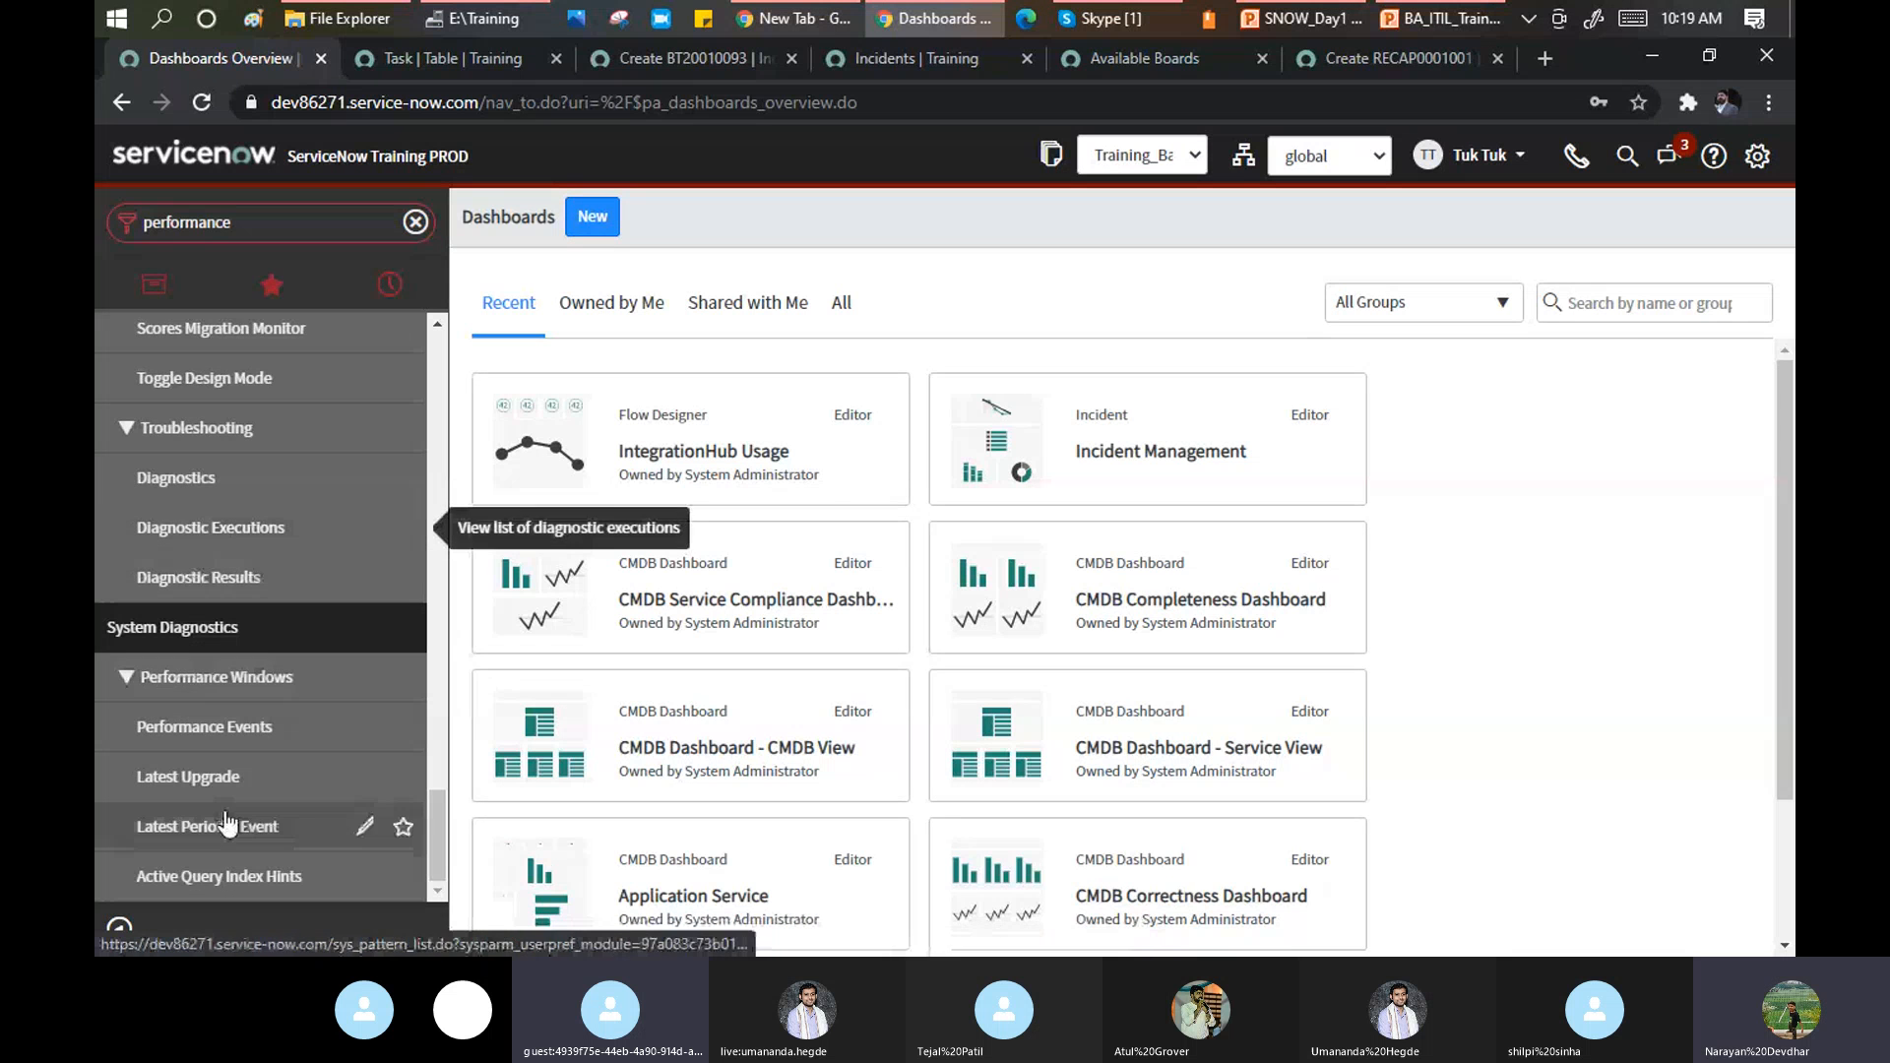
# Open the empty Performance Windows > Performance Events list and select the navigator filter text.
pyautogui.click(190, 729)
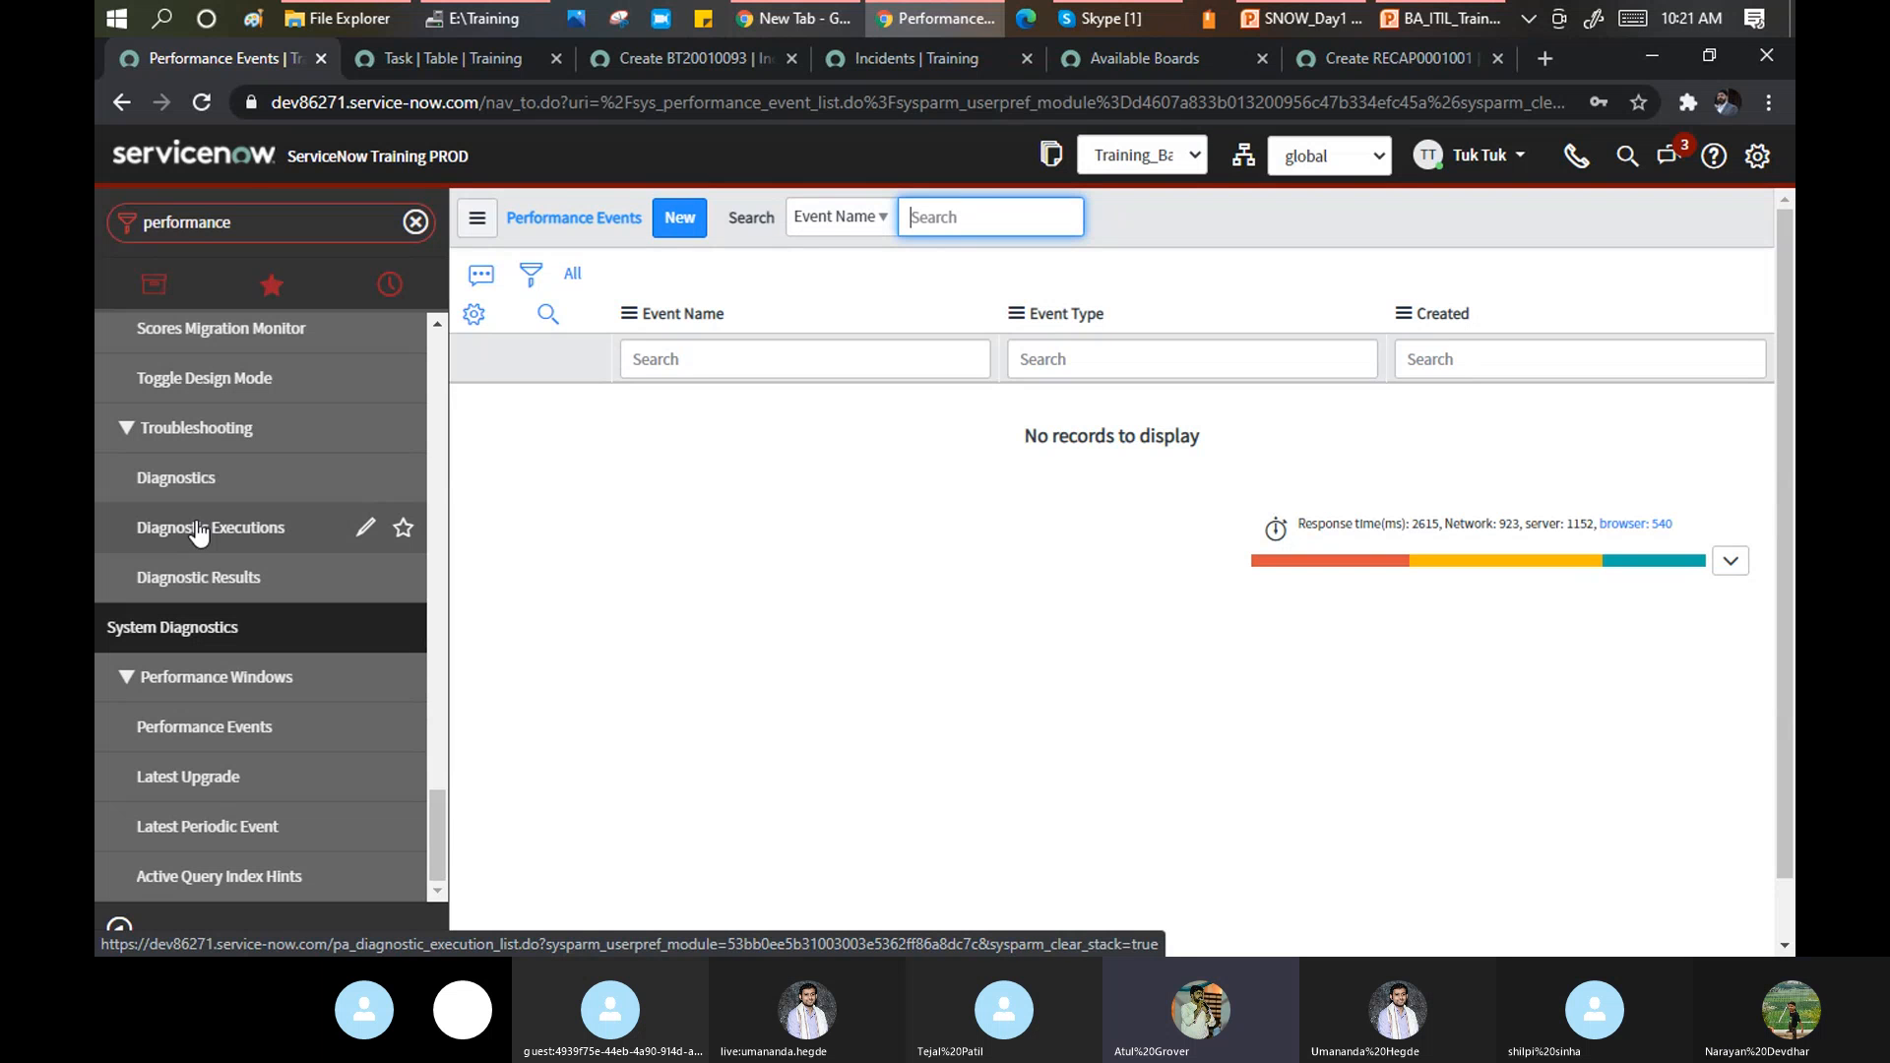
pyautogui.click(292, 224)
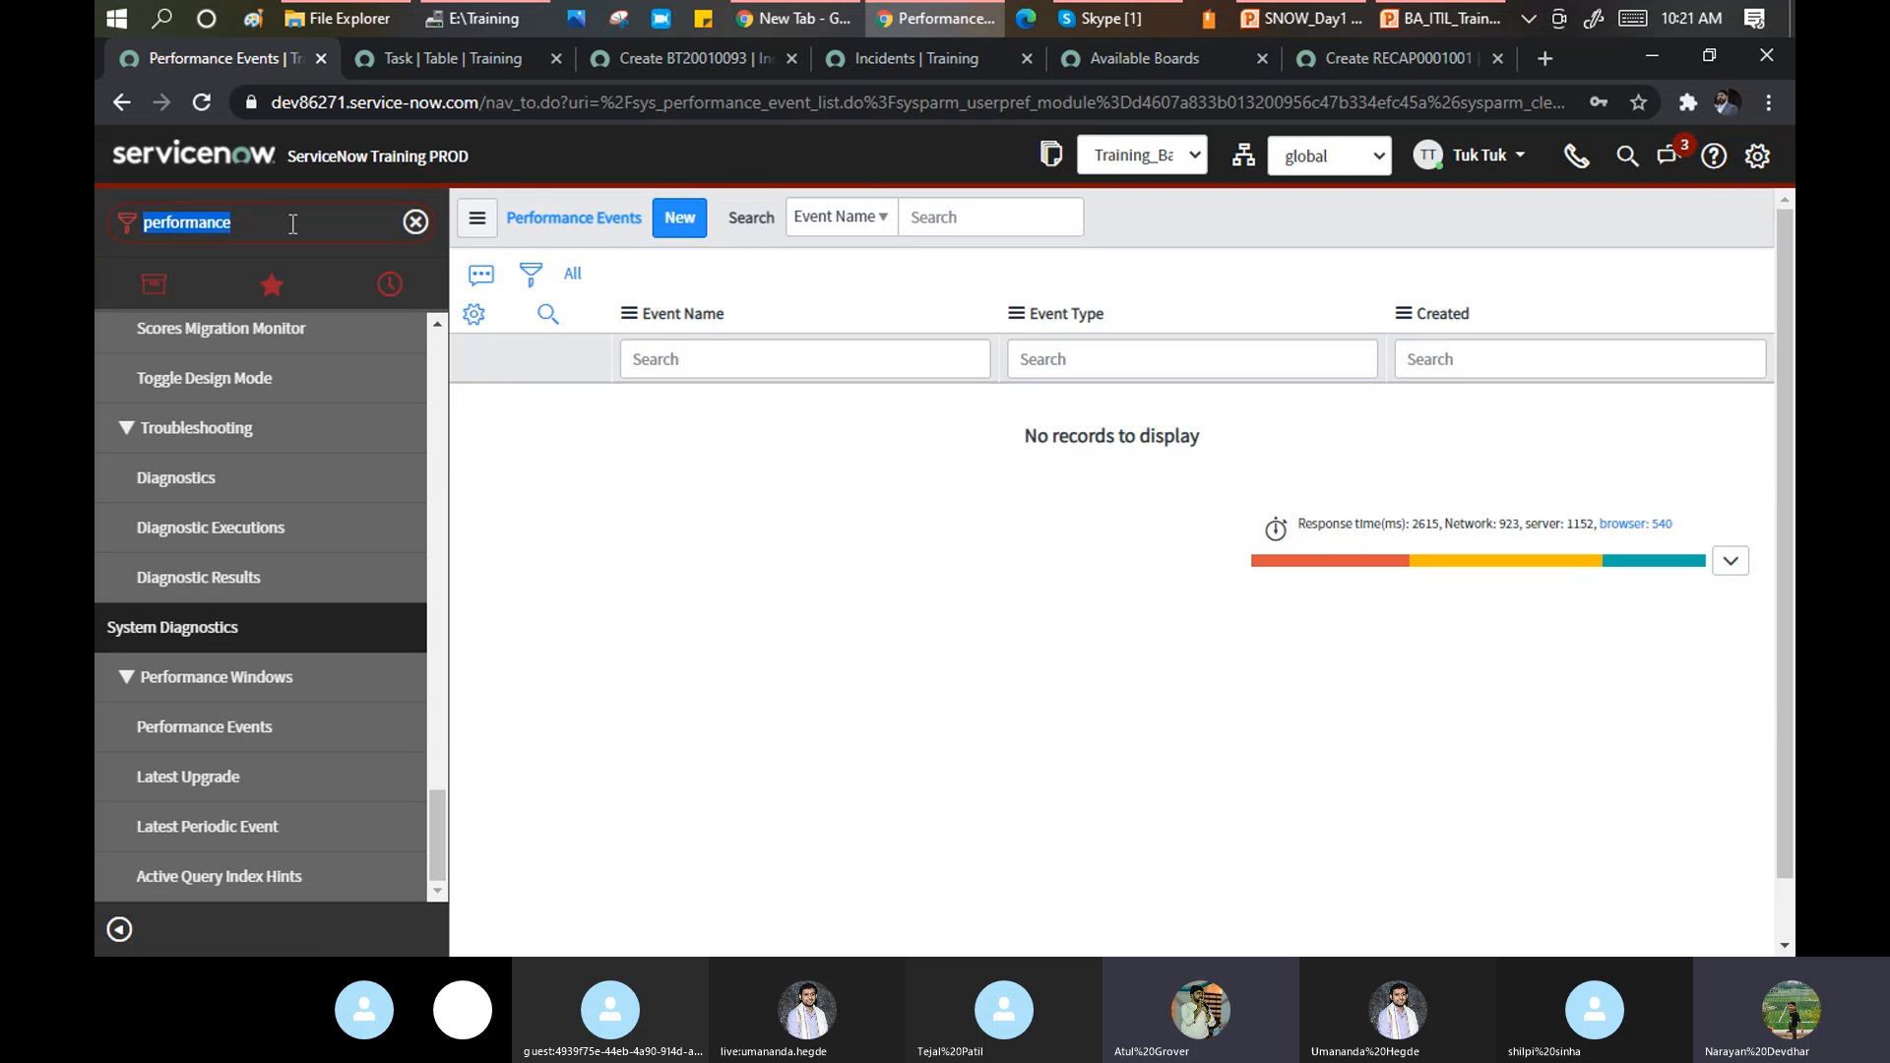
# Filter the navigator to 'portal' and open Customer Service > Administration > Portal Usage.
pyautogui.write('po')
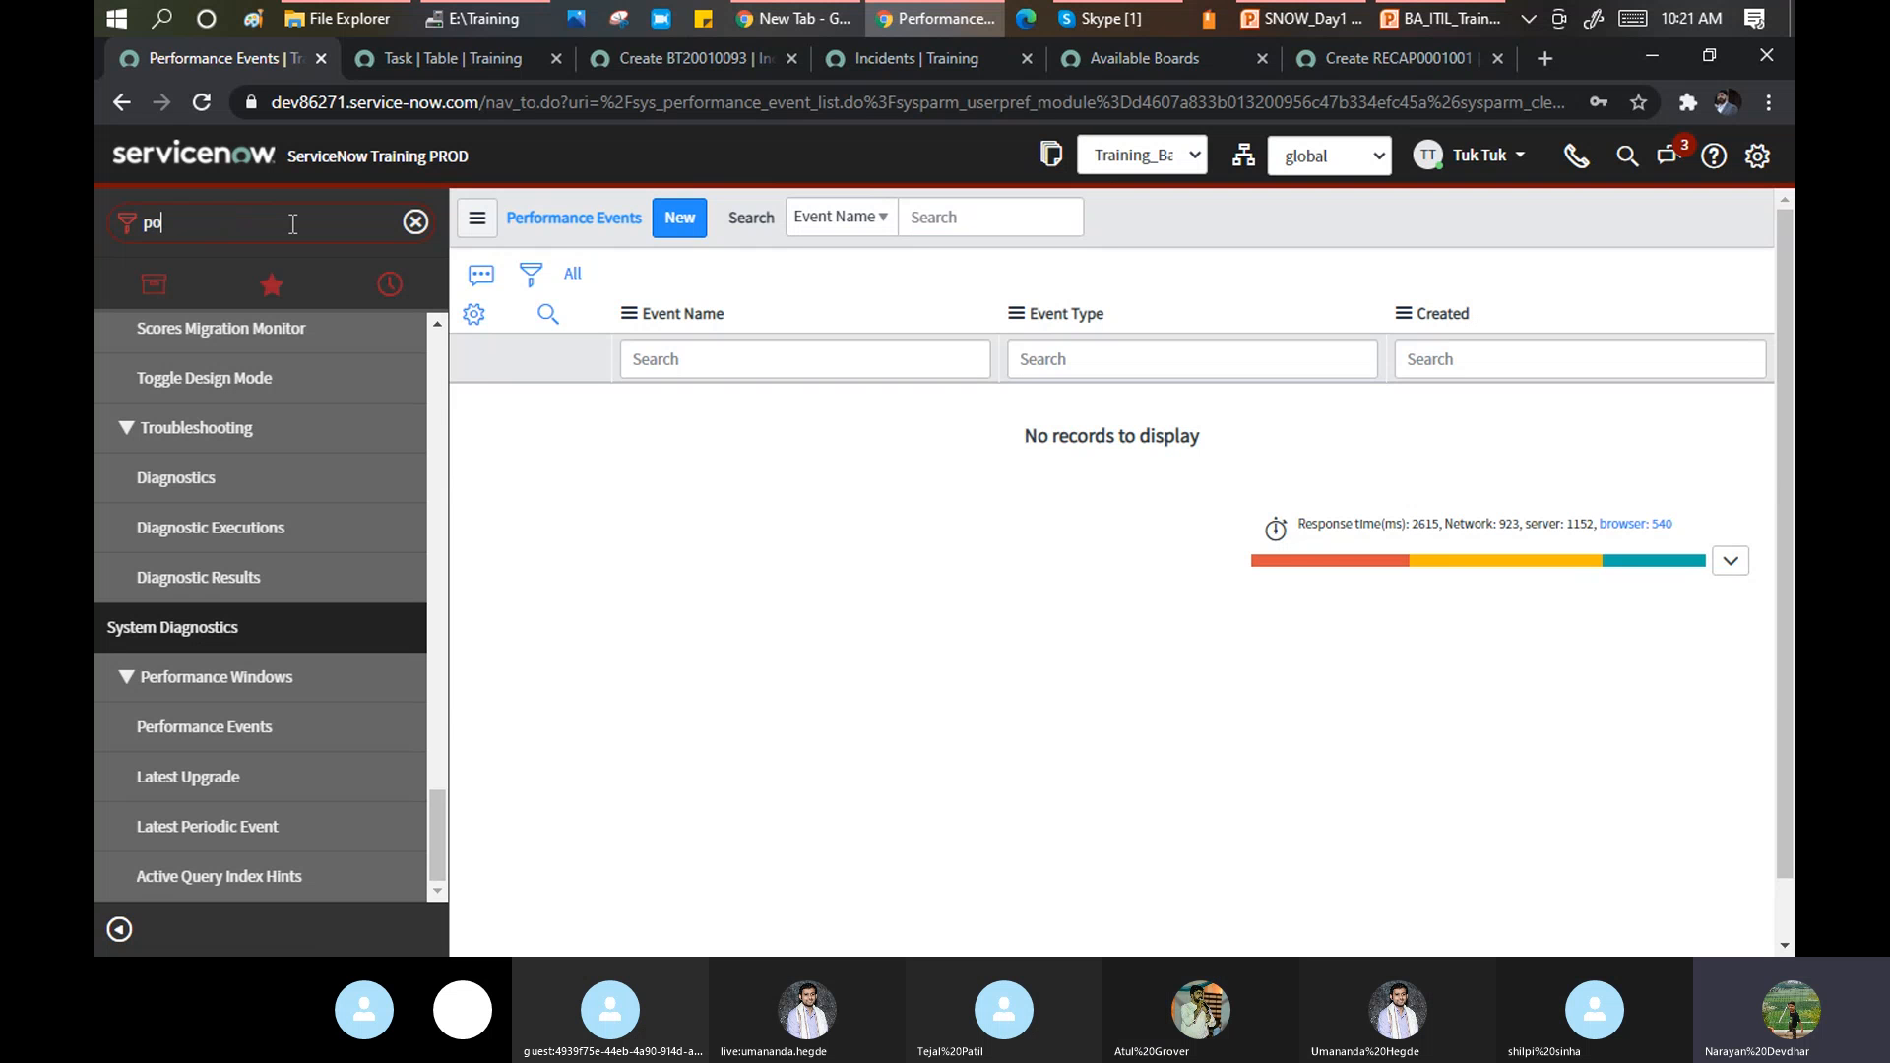
pyautogui.write('rta')
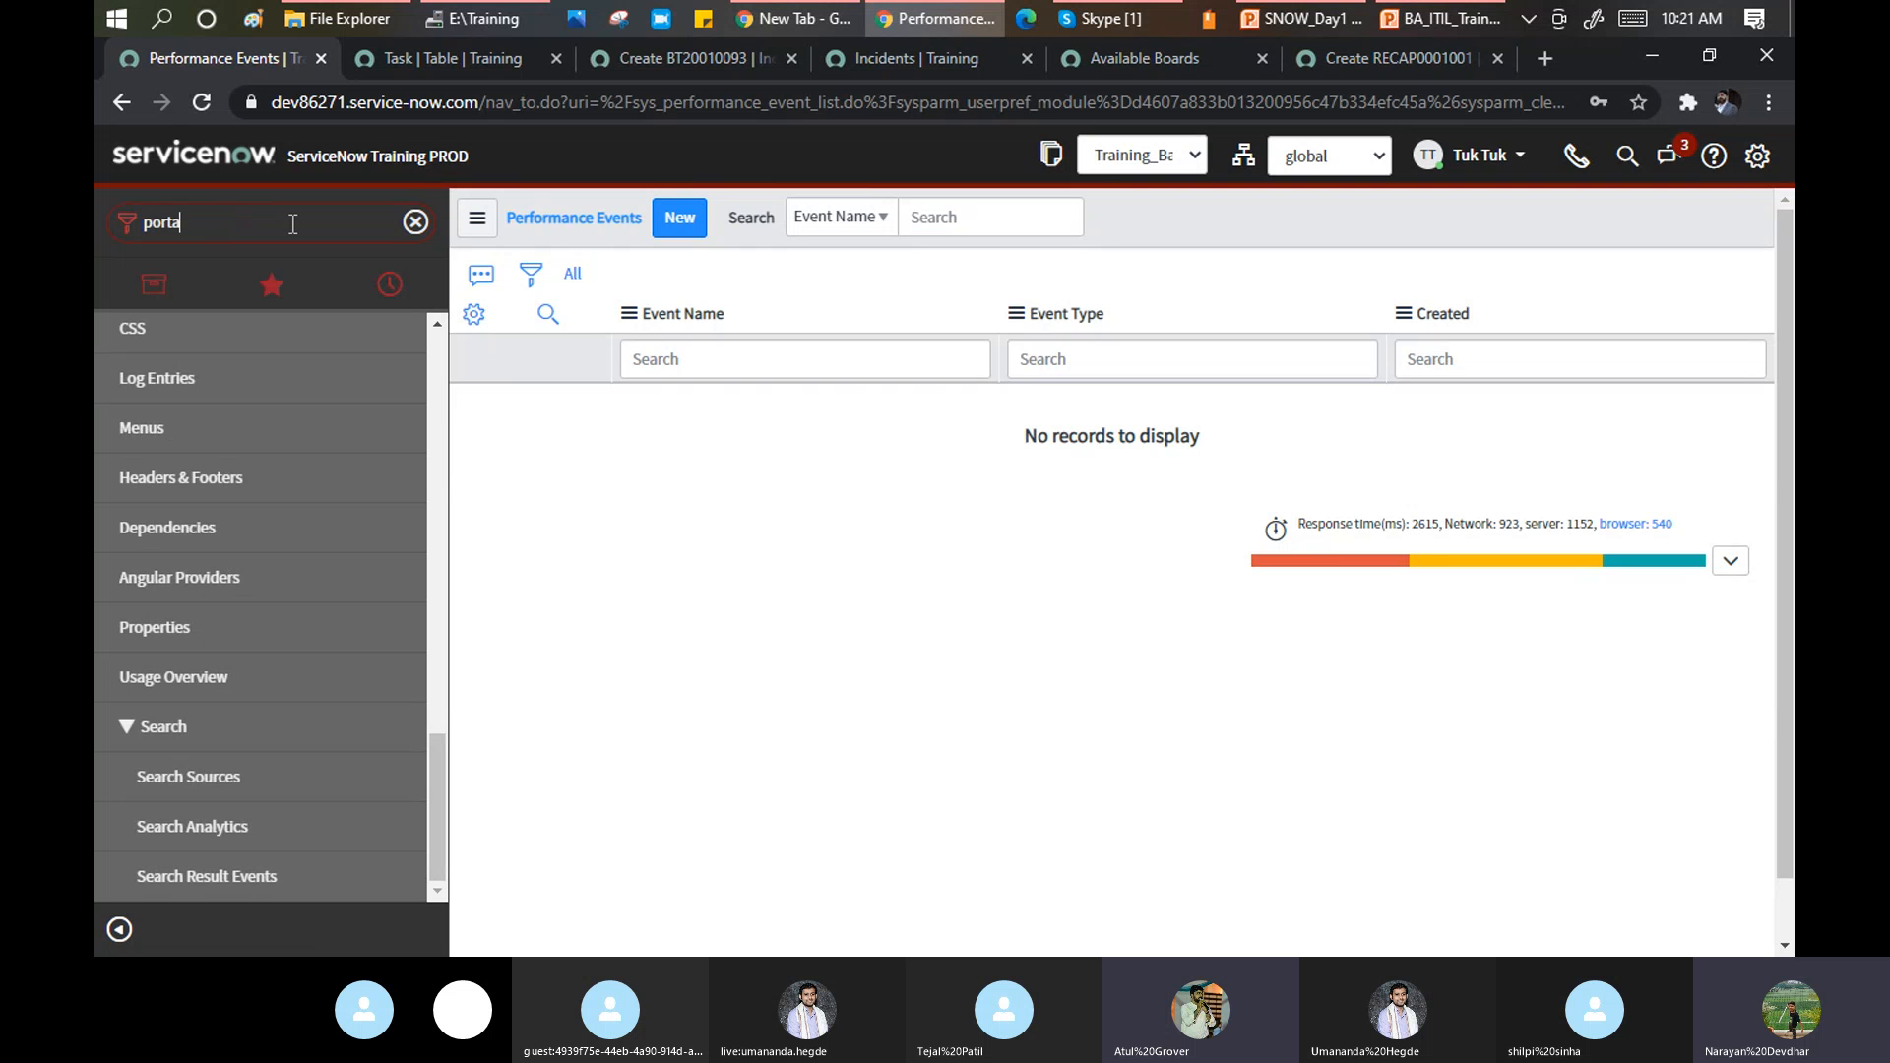
pyautogui.write('l')
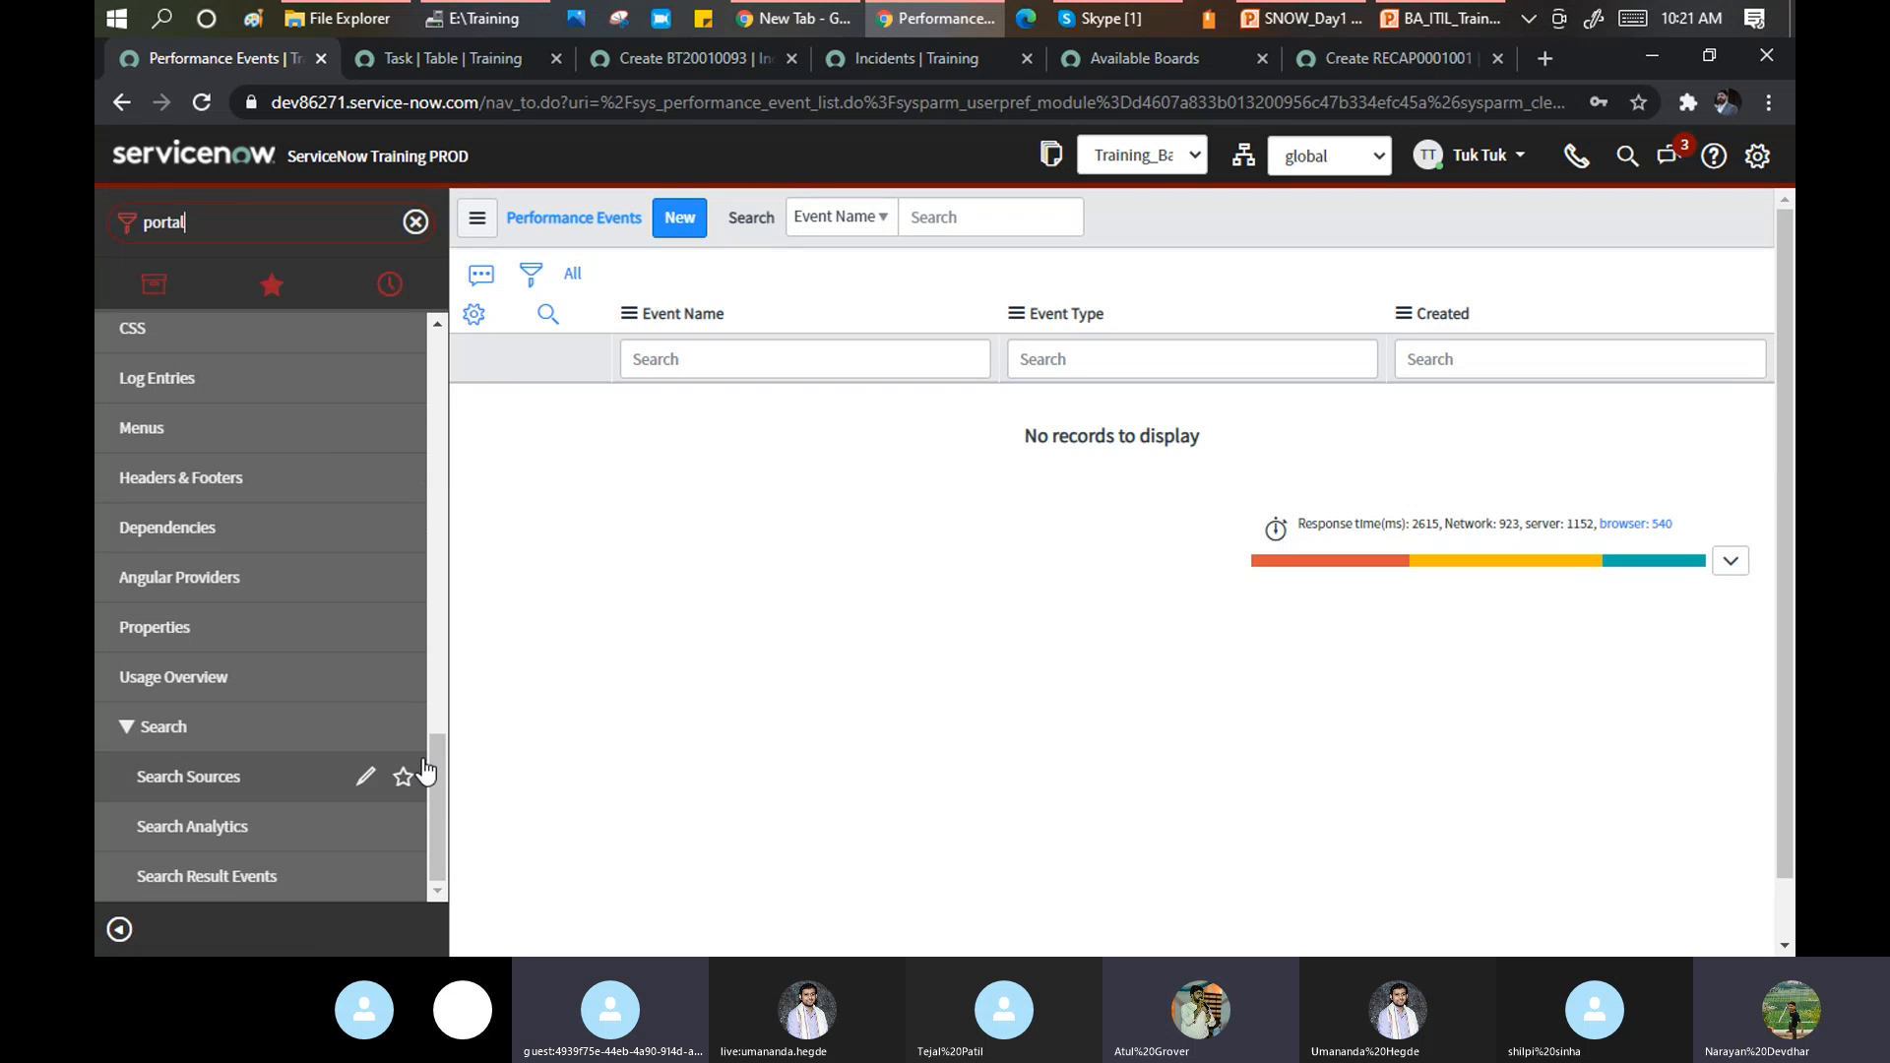
pyautogui.moveTo(437, 777); pyautogui.dragTo(441, 435)
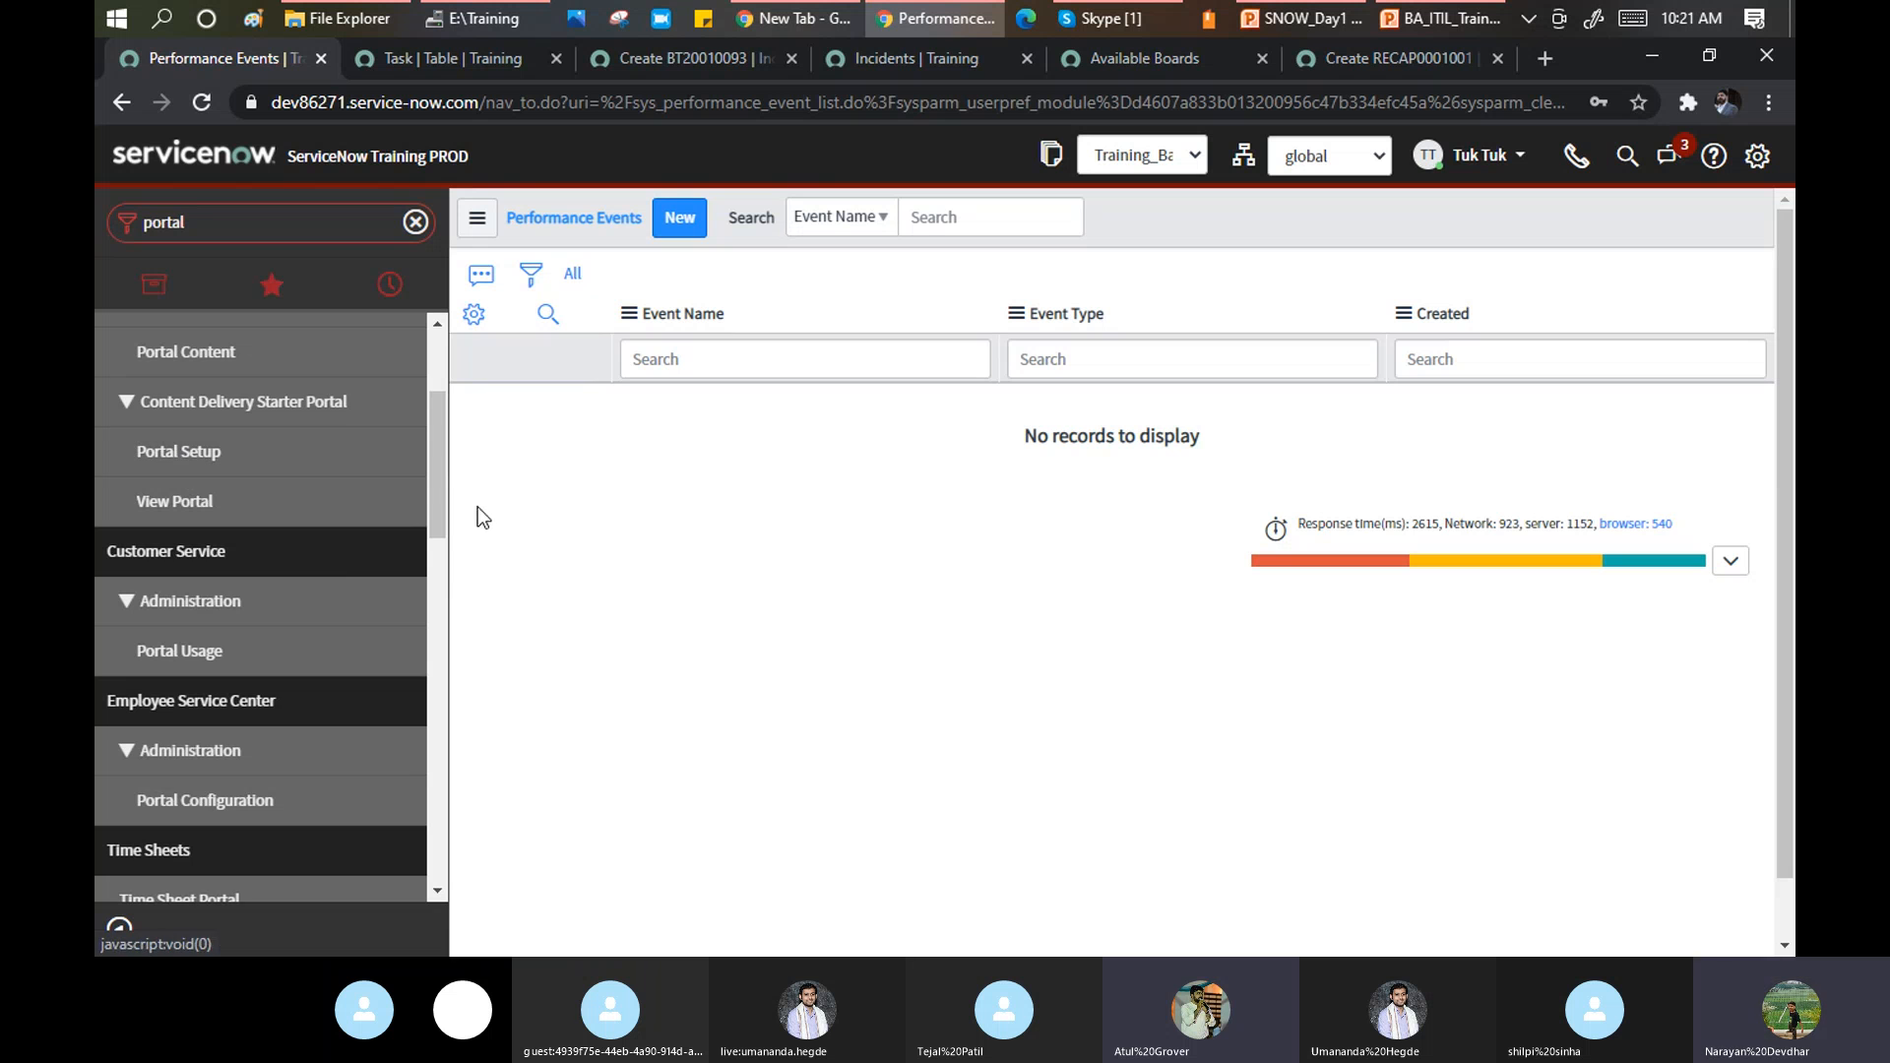
pyautogui.moveTo(437, 463)
pyautogui.mouseDown()
pyautogui.moveTo(422, 388)
pyautogui.moveTo(433, 458)
pyautogui.mouseUp()
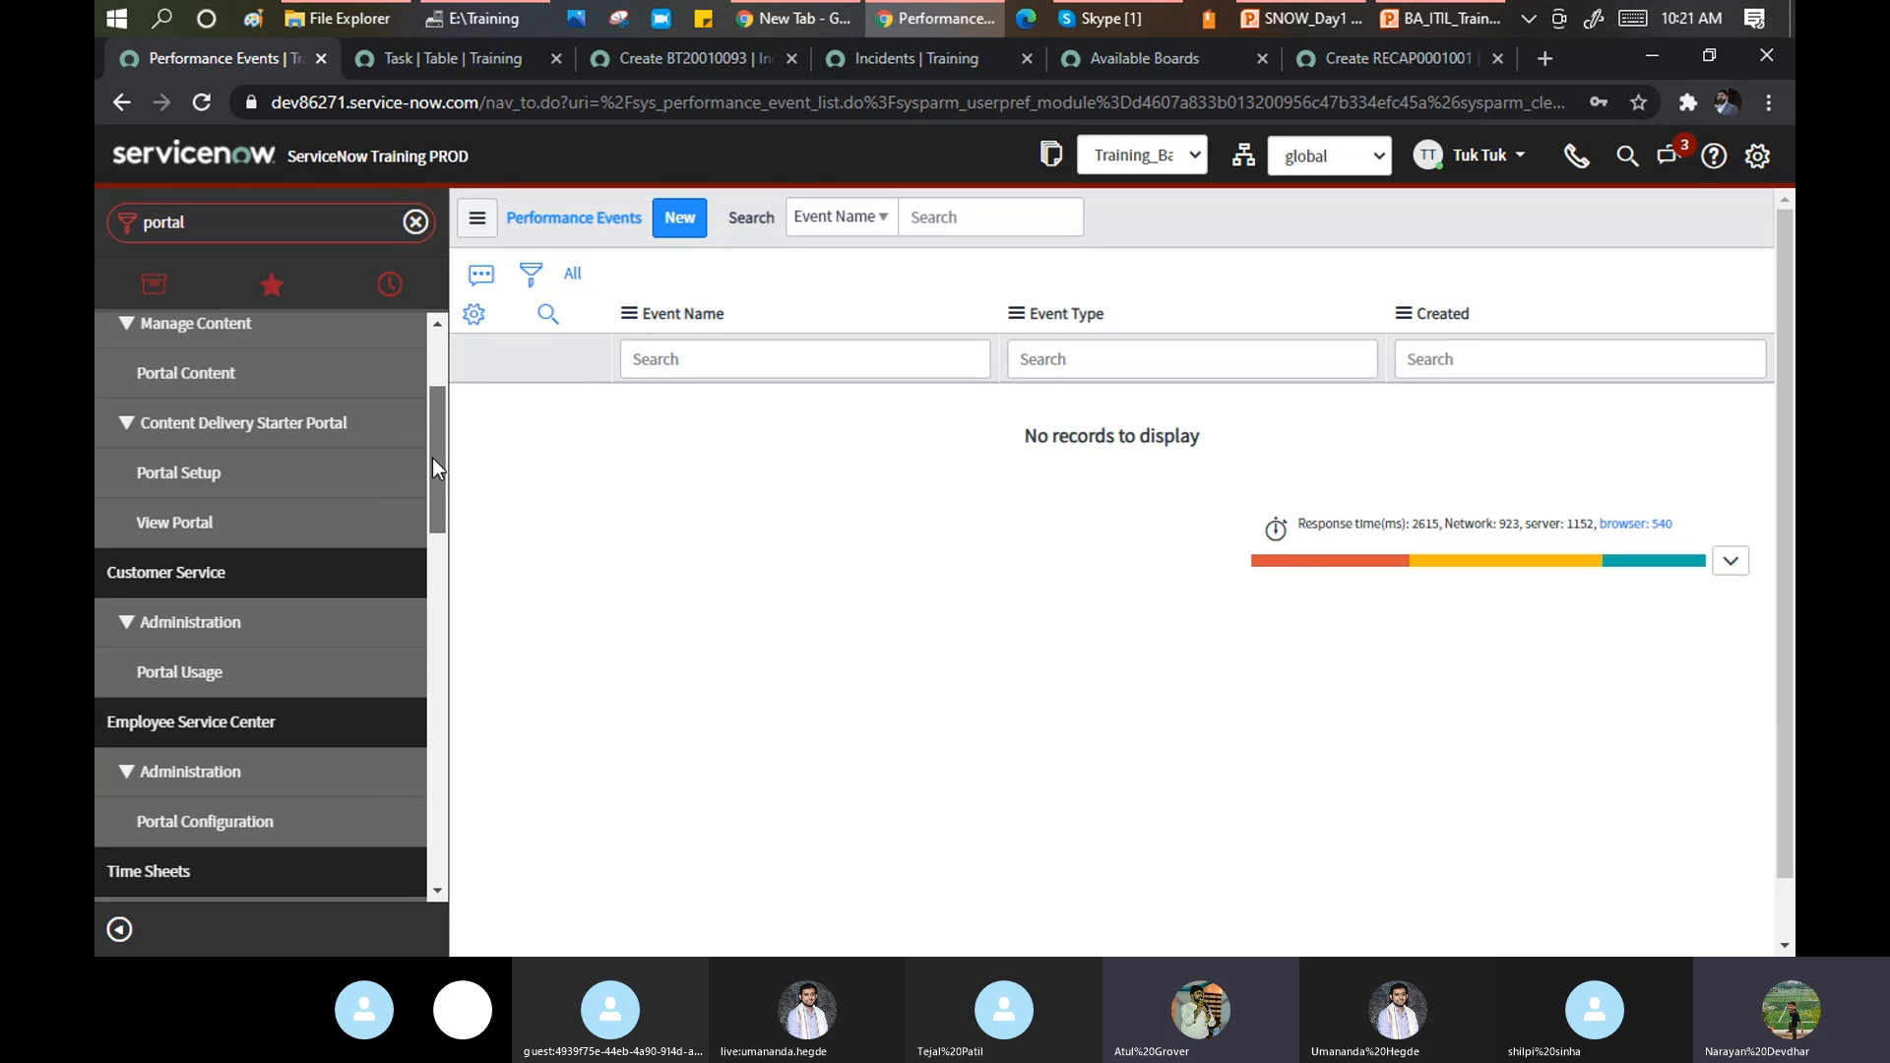
pyautogui.click(160, 675)
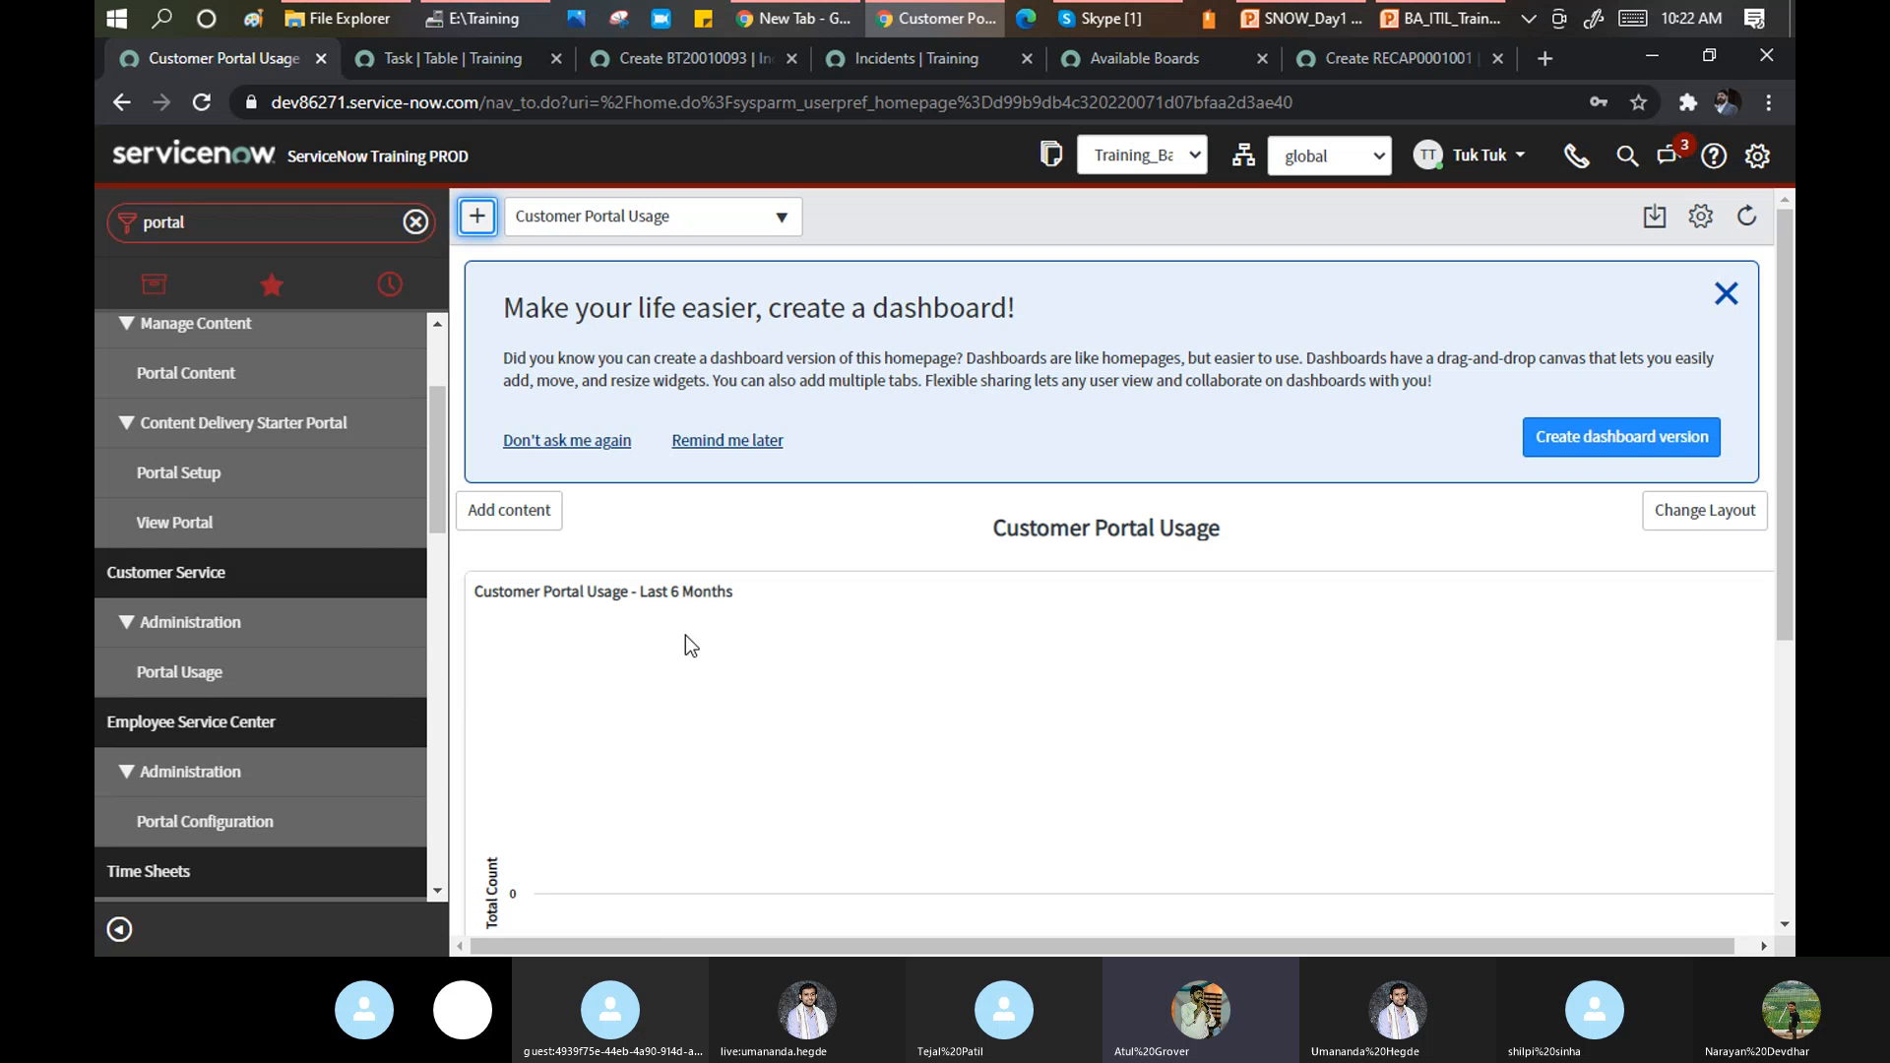
# Reload the Customer Portal Usage page, then switch back to the Skype training call.
pyautogui.click(188, 677)
pyautogui.moveTo(437, 453); pyautogui.dragTo(429, 390)
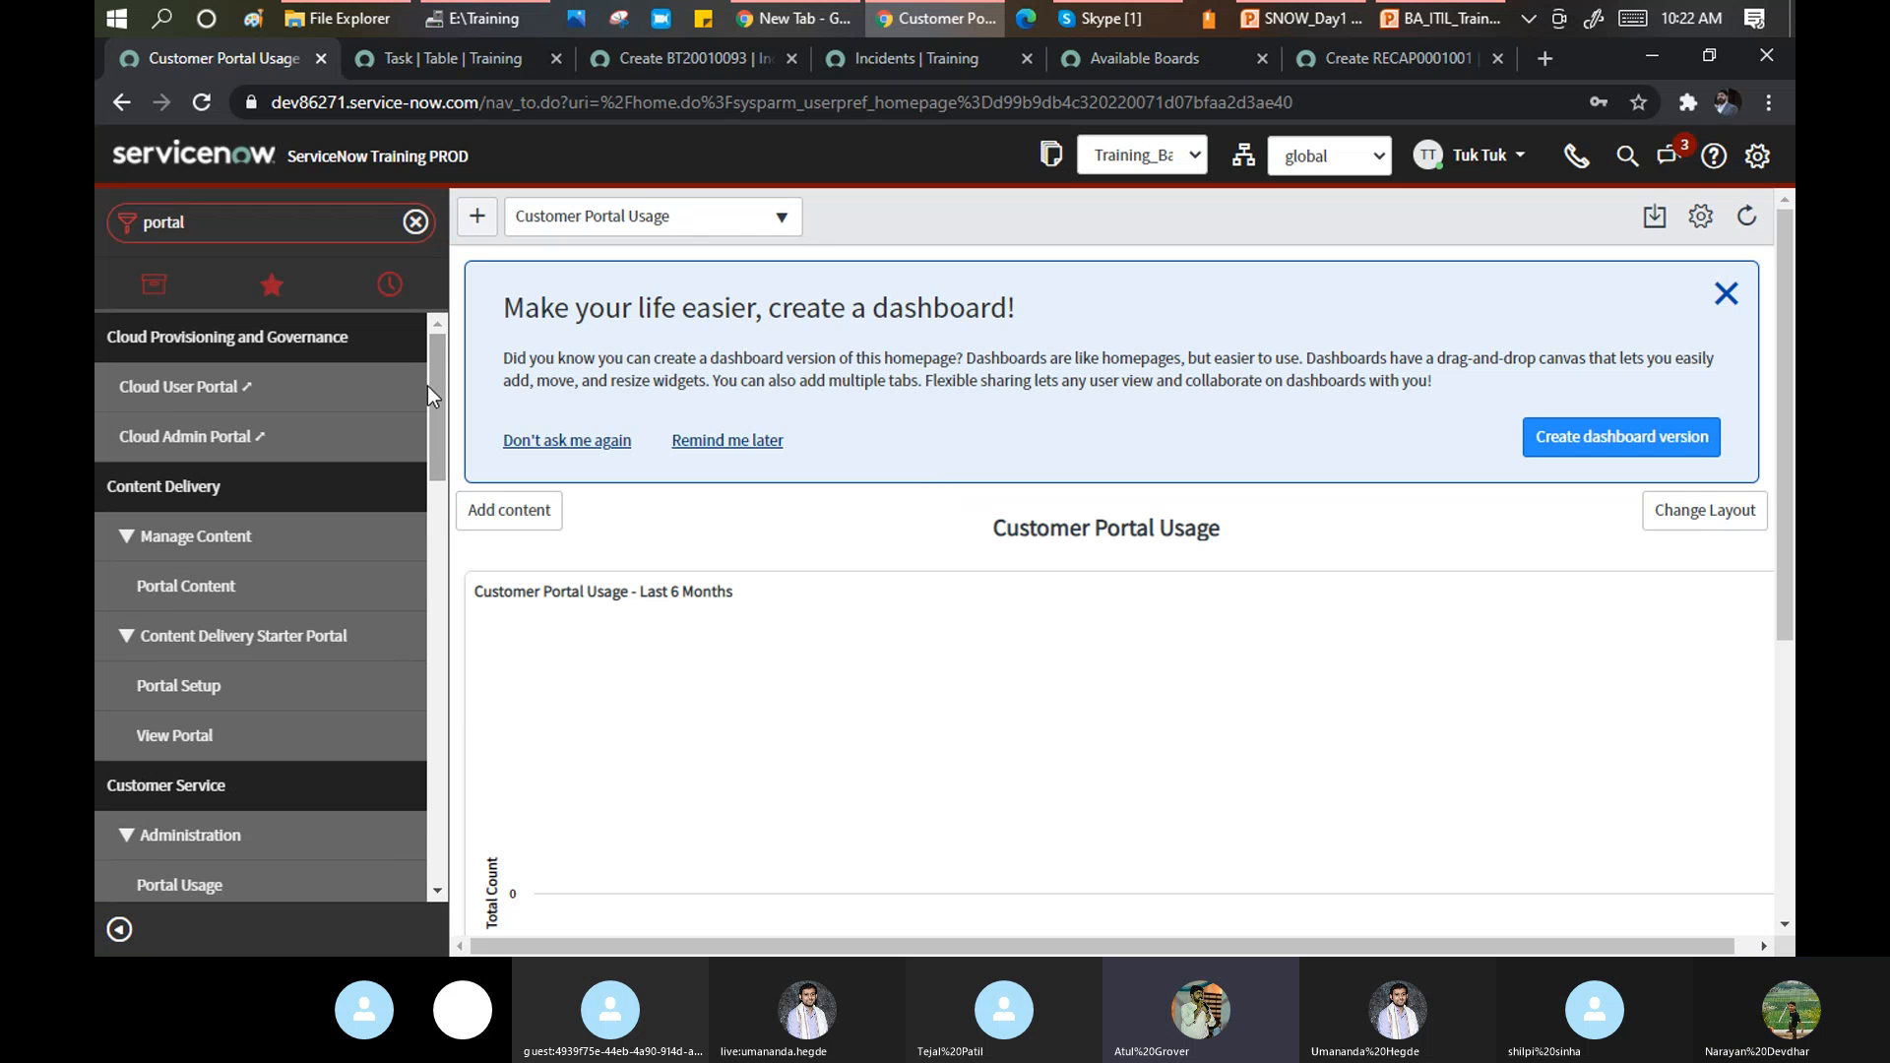
pyautogui.moveTo(435, 376); pyautogui.dragTo(456, 795)
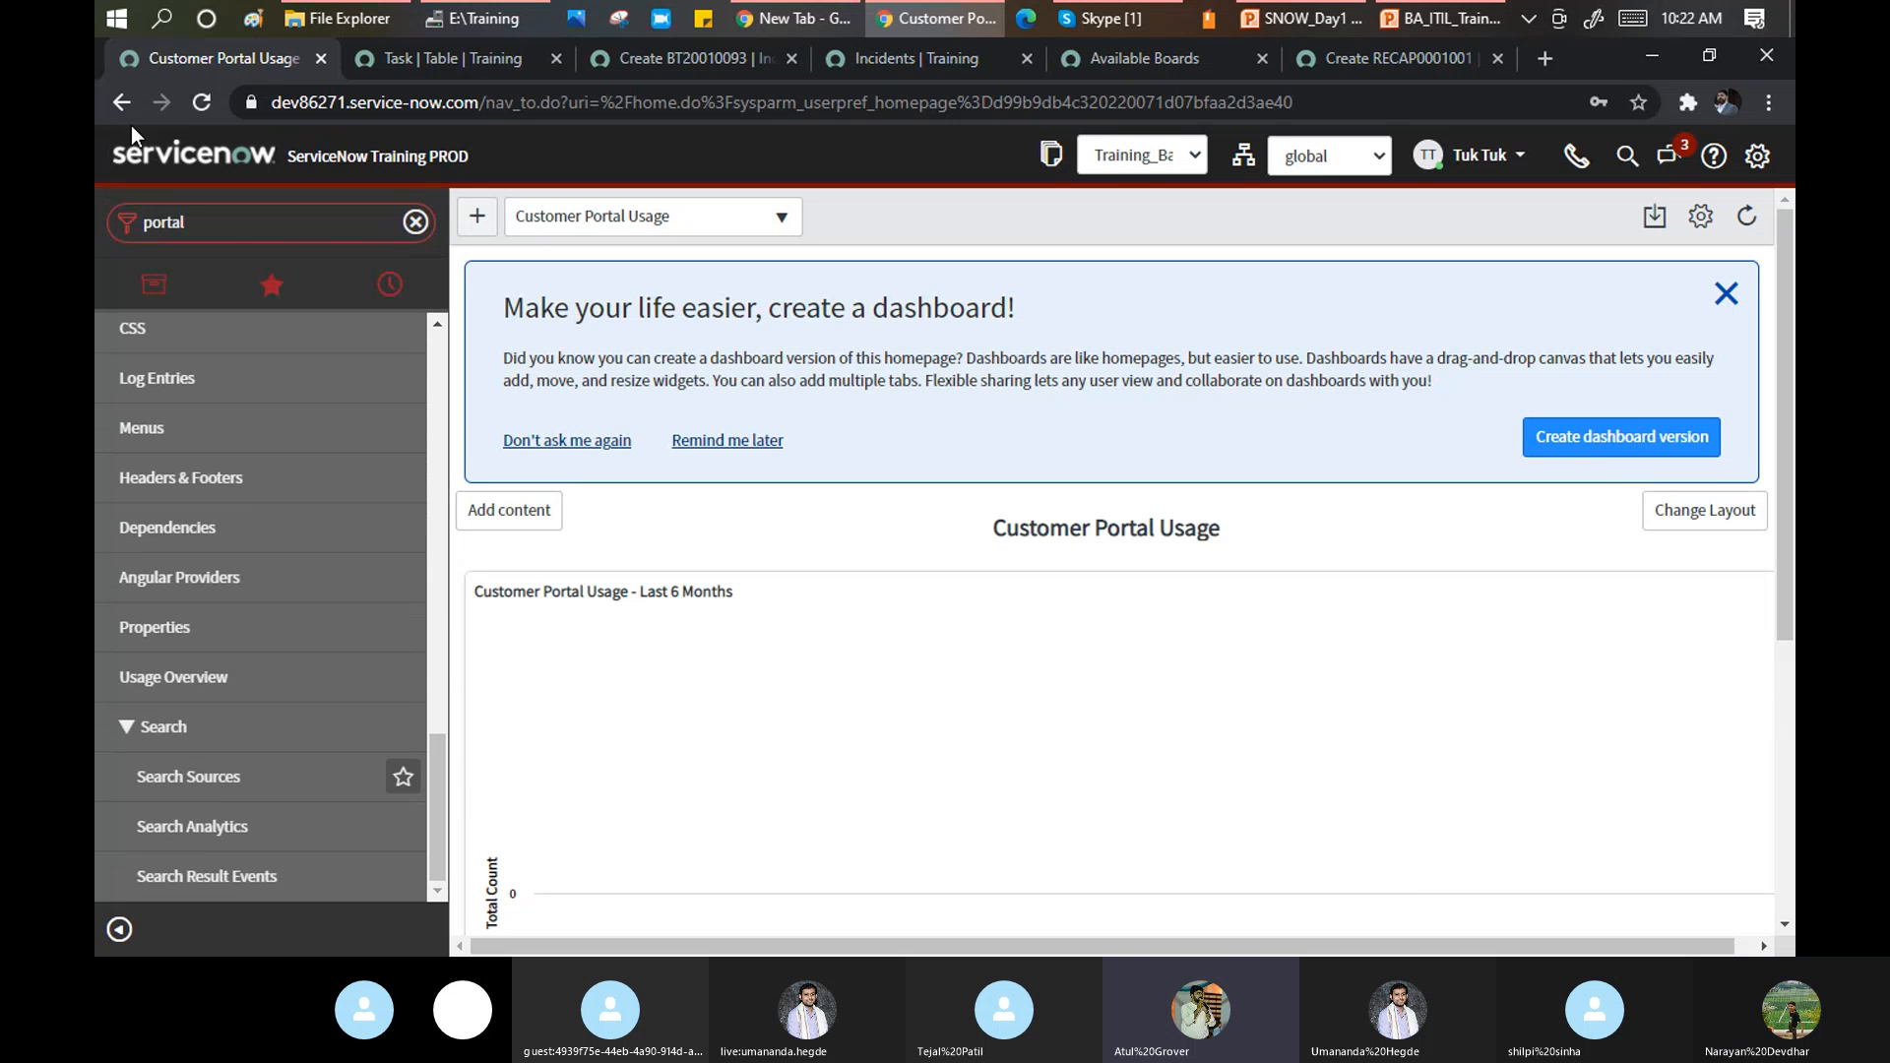
pyautogui.click(1097, 16)
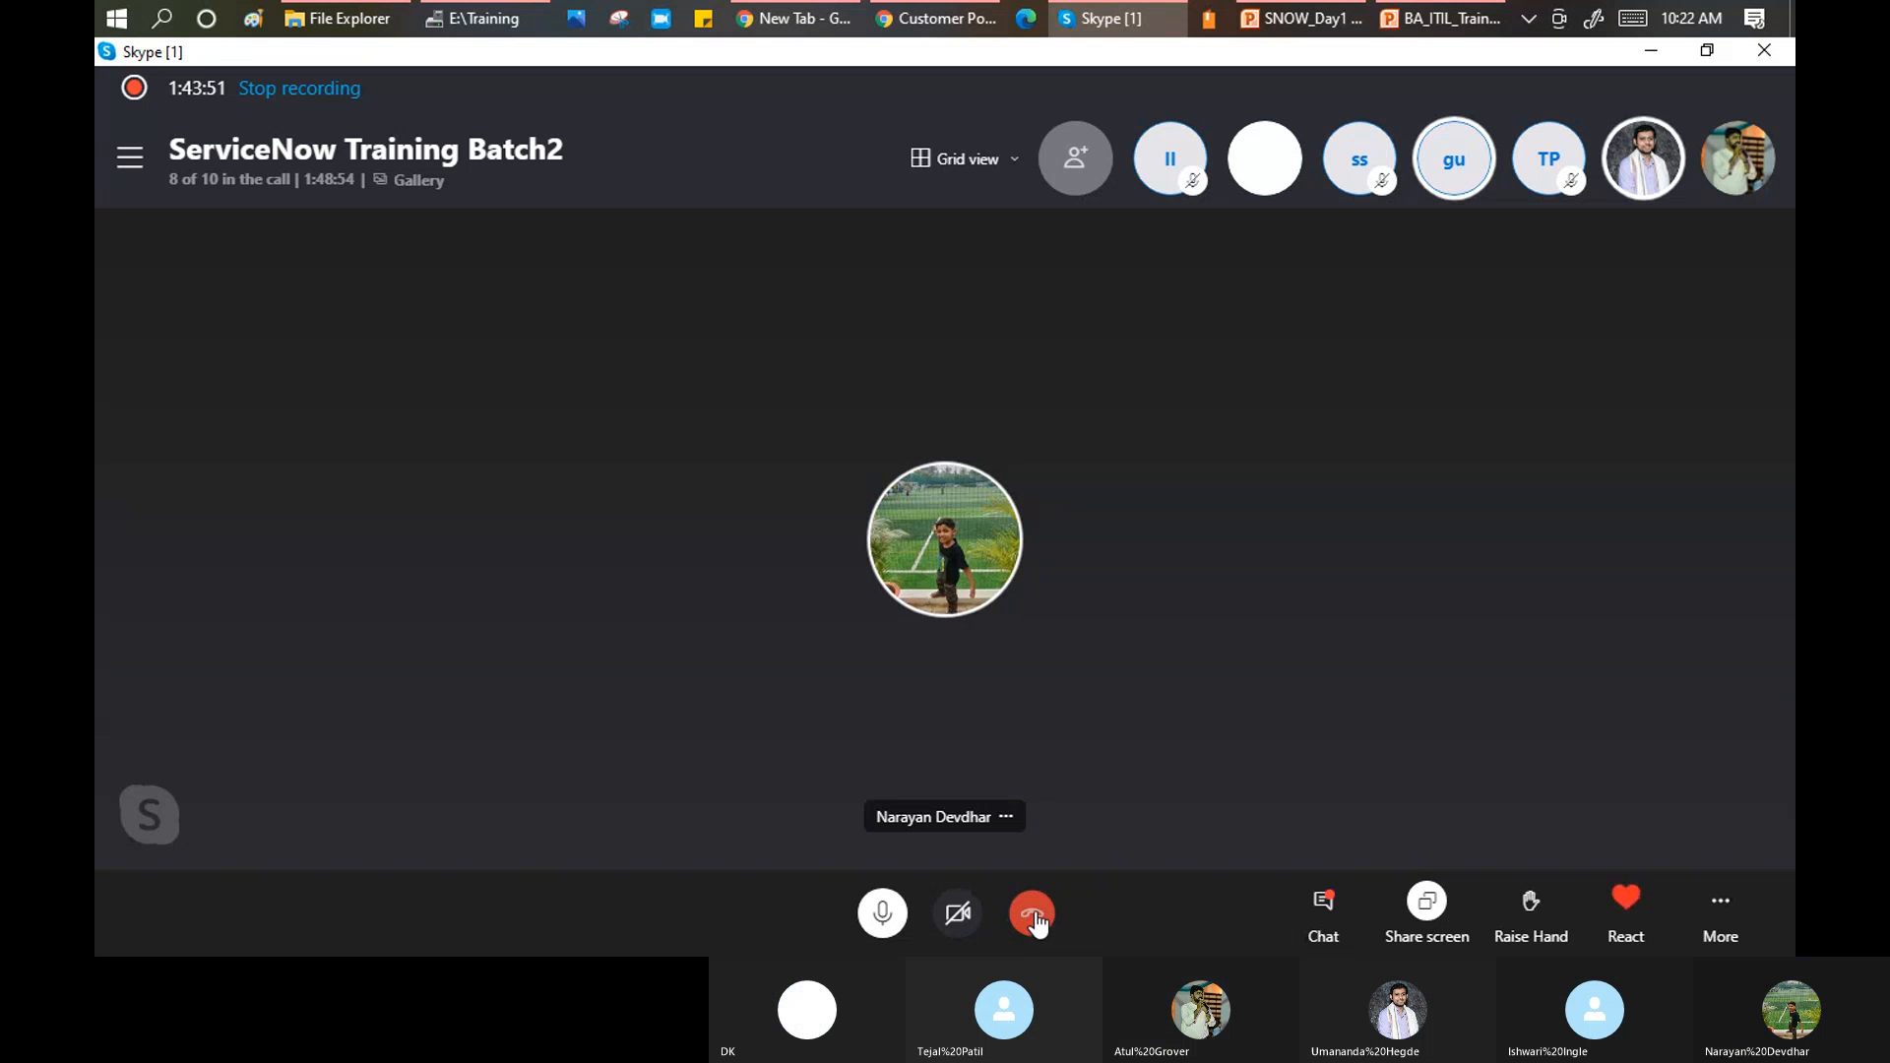
# End your part in the ServiceNow Training Batch2 Skype call.
pyautogui.click(1034, 916)
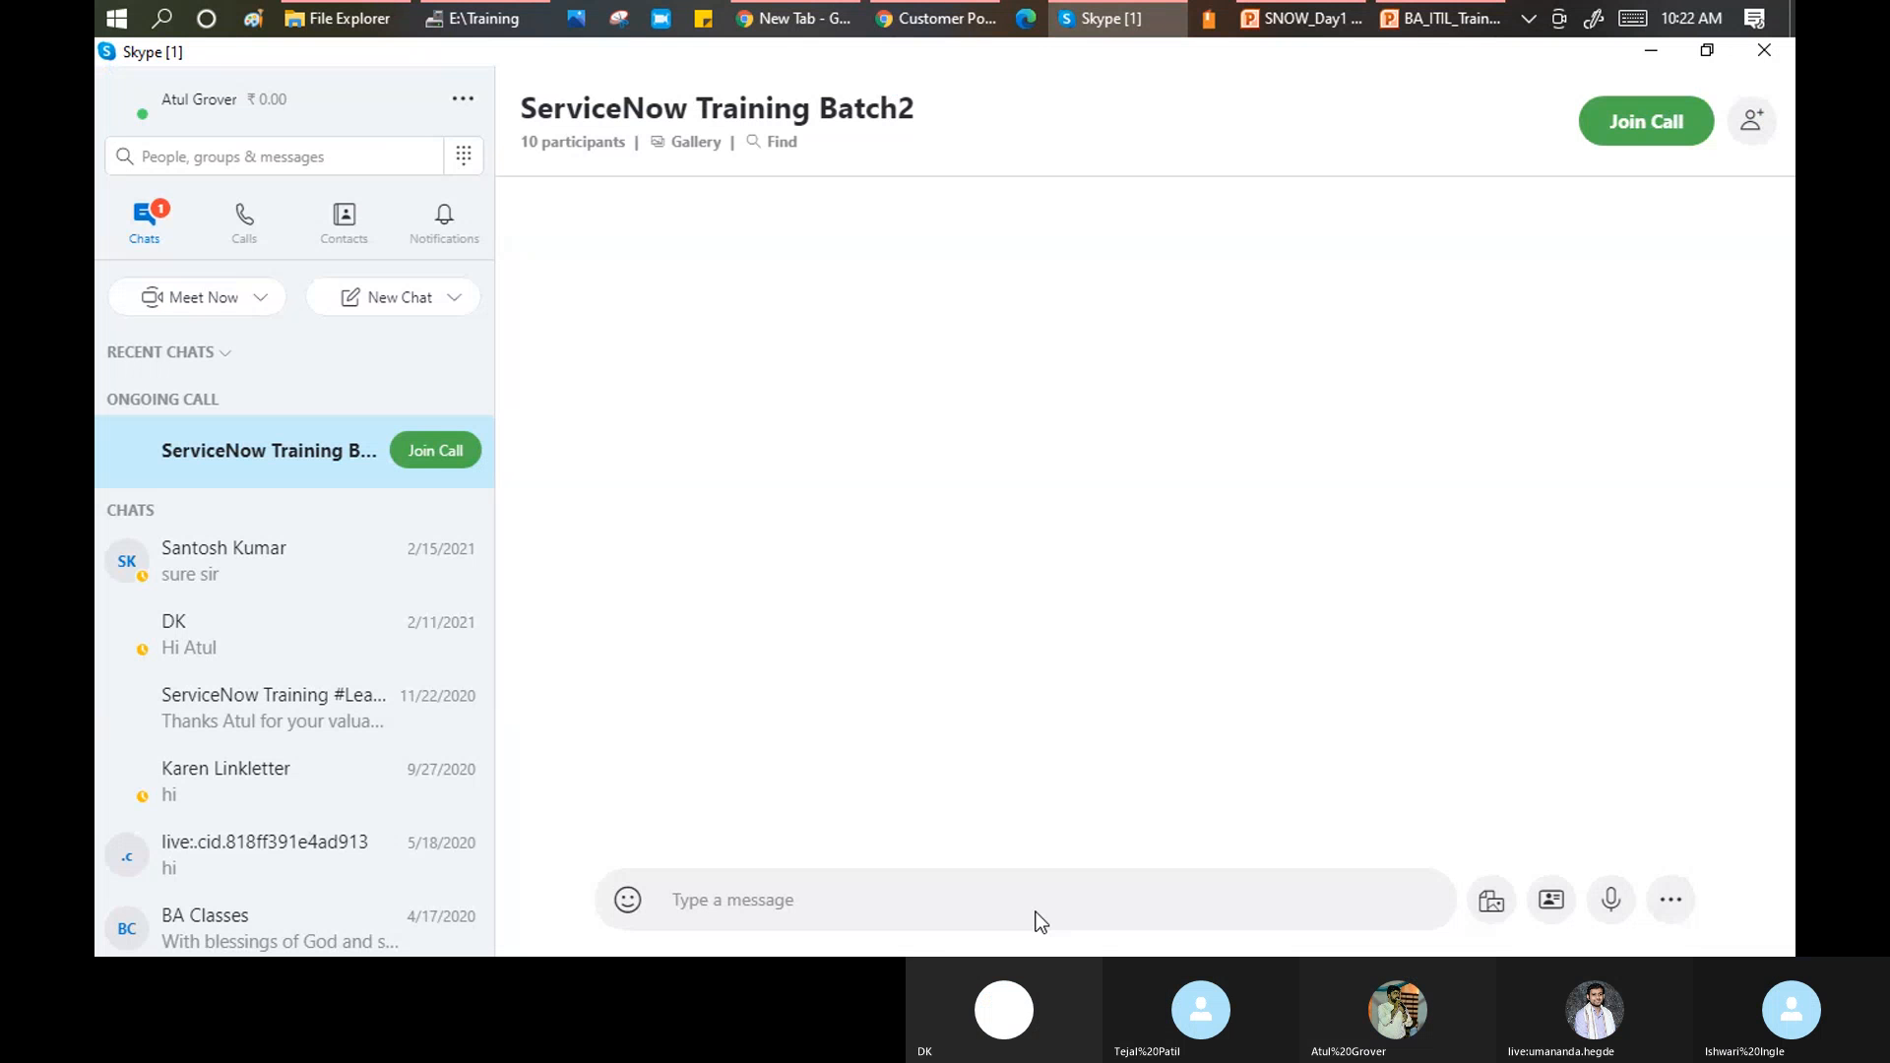